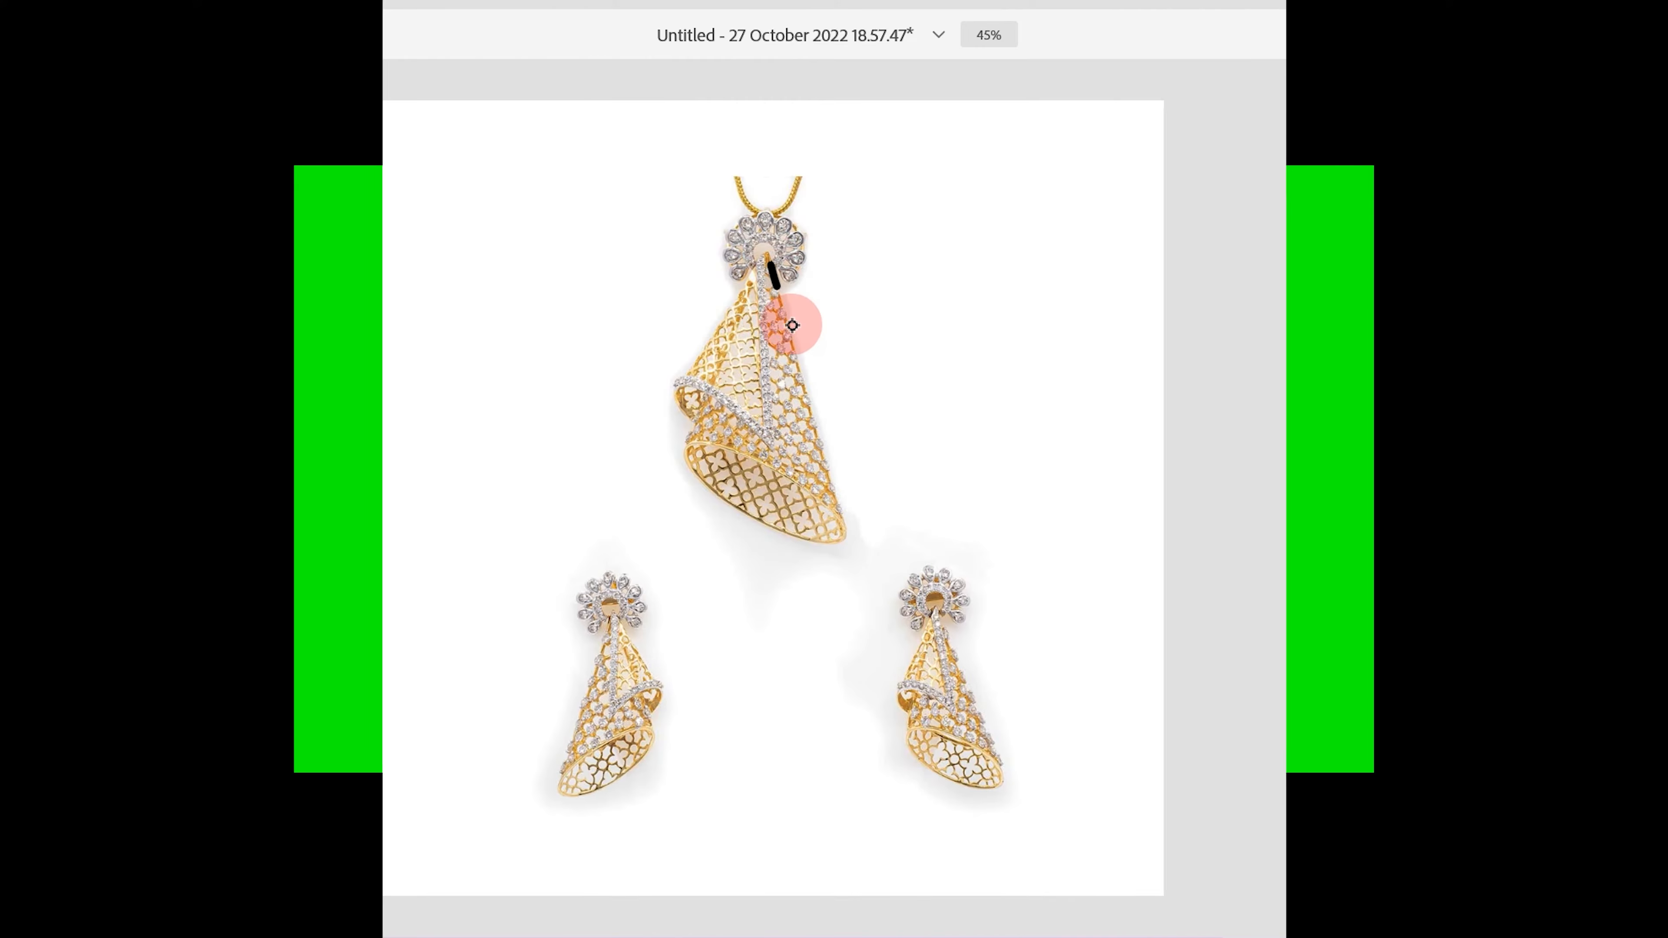
pyautogui.moveTo(790, 321); pyautogui.dragTo(832, 452)
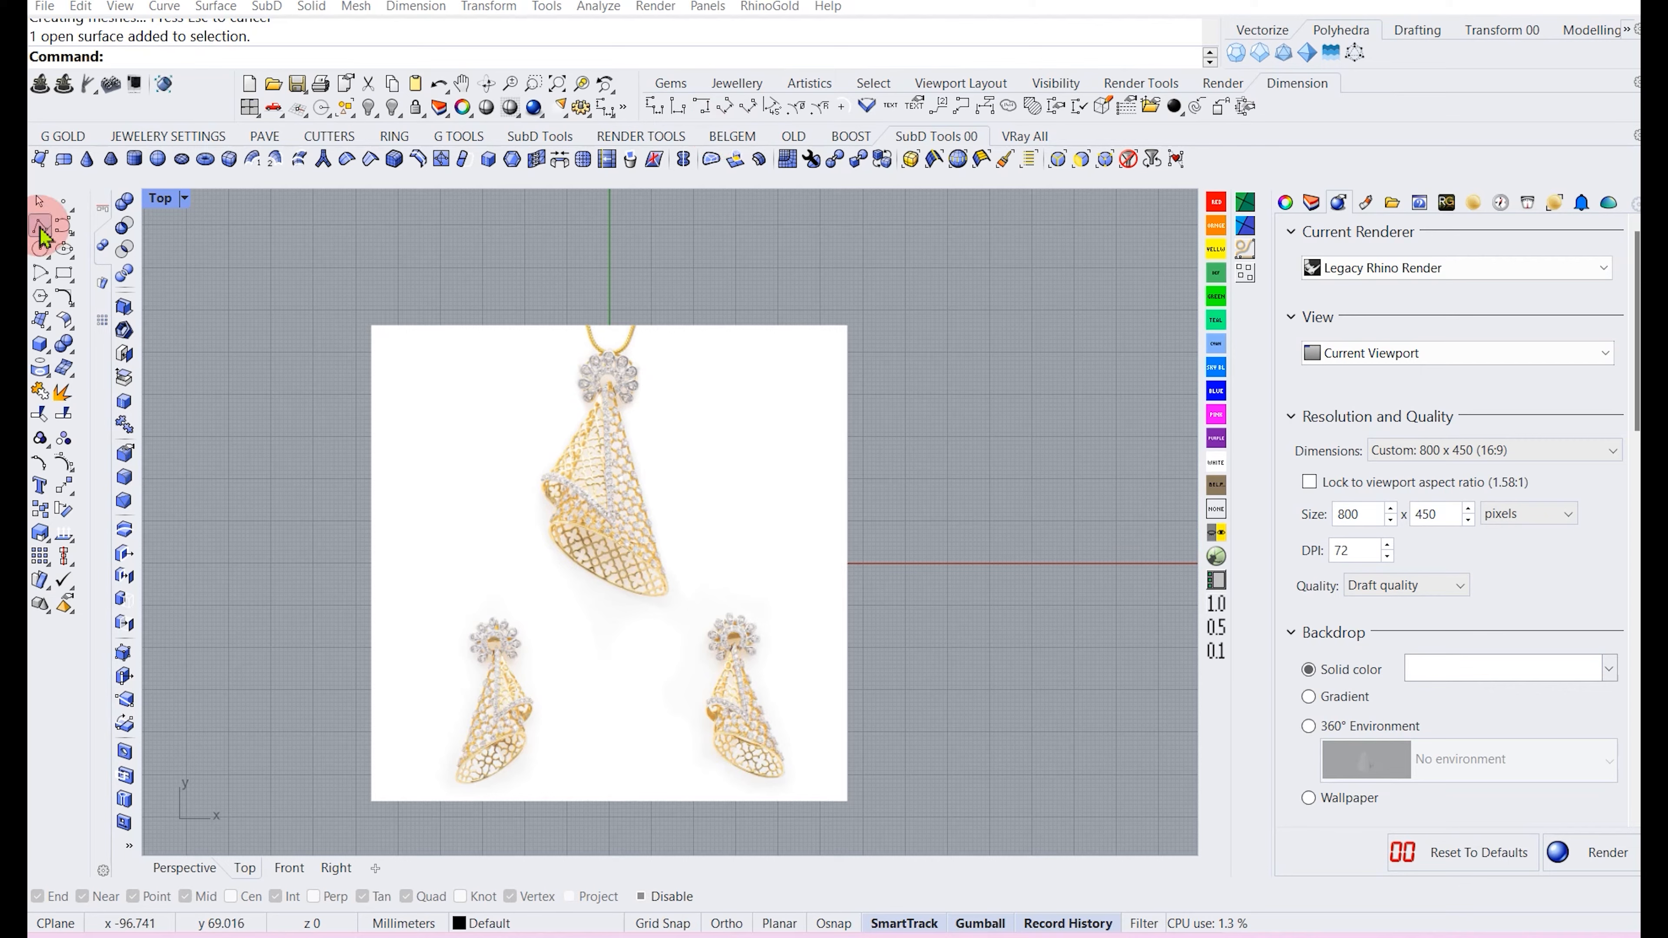
# Draw a horizontal polyline about 144 mm long between the pendant and the earrings.
pyautogui.click(41, 227)
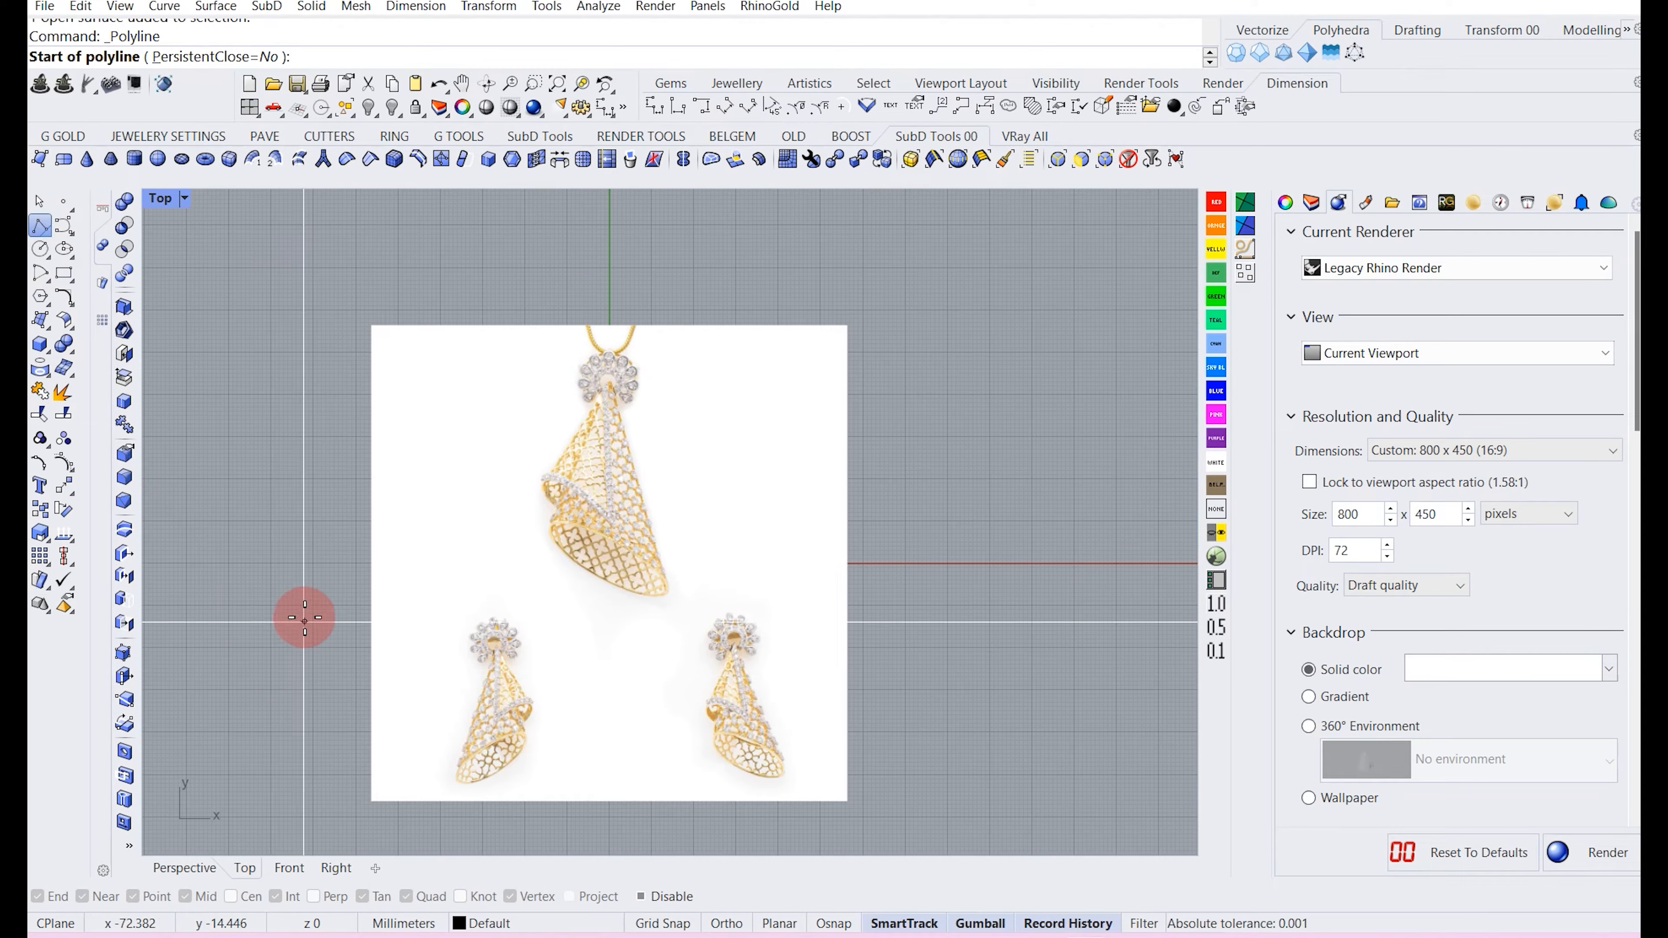
pyautogui.click(287, 590)
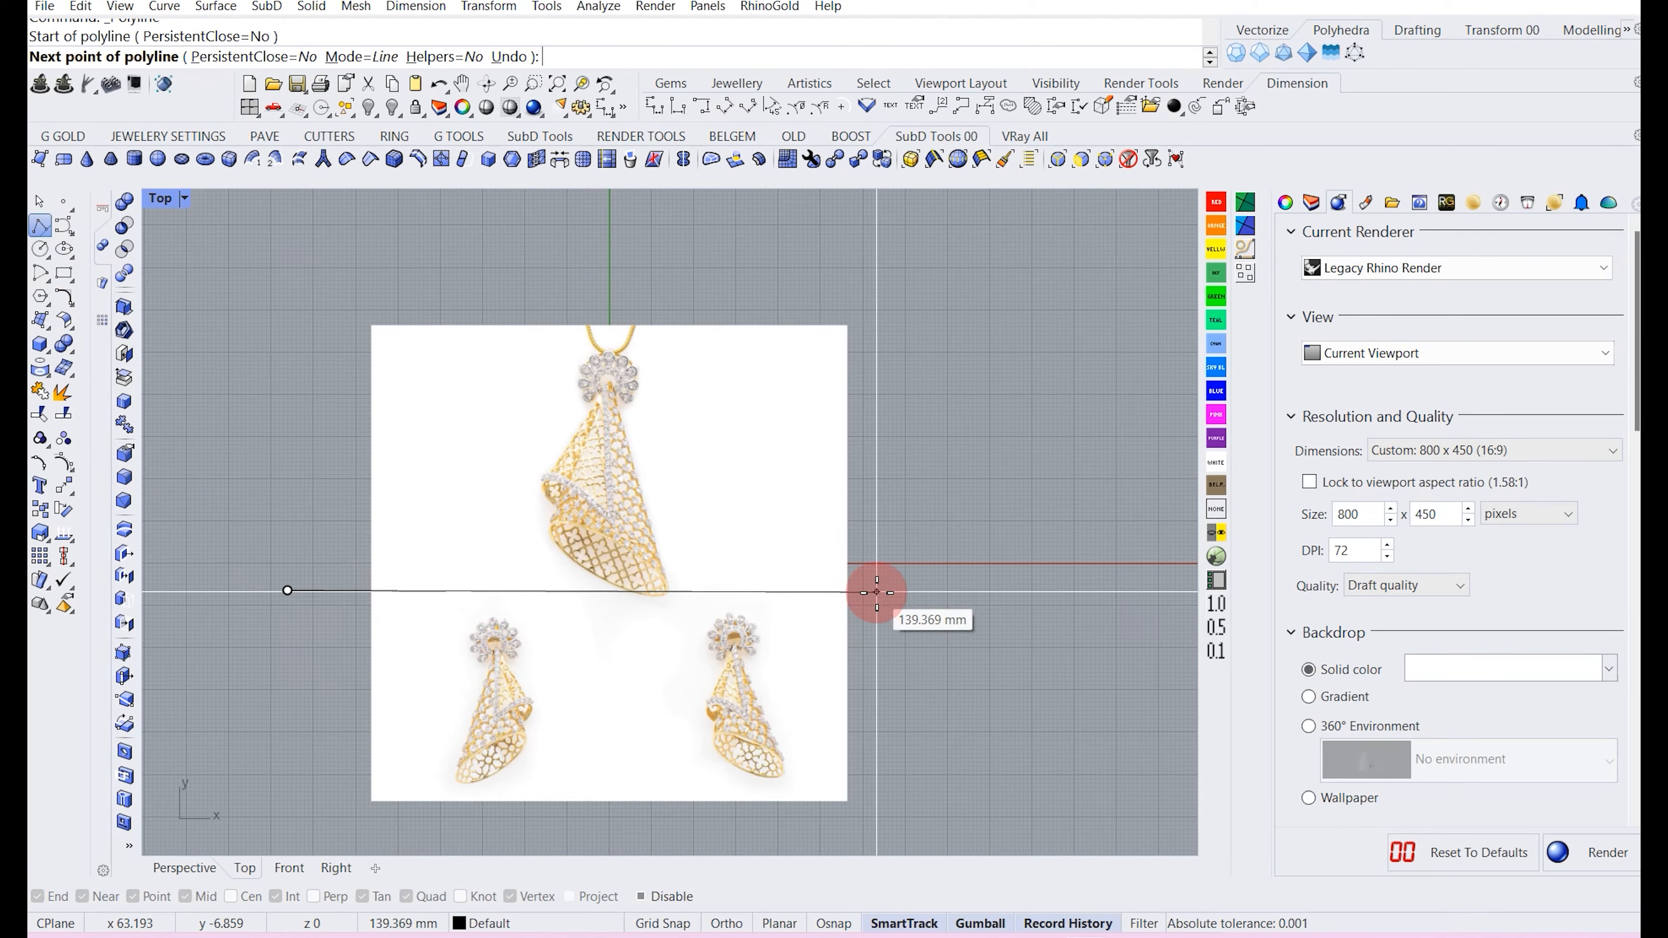
pyautogui.keyDown('shift'); pyautogui.click(897, 606); pyautogui.keyUp('shift')
pyautogui.rightClick(857, 608)
pyautogui.click(831, 591)
pyautogui.click(645, 531)
pyautogui.moveTo(594, 535); pyautogui.dragTo(609, 557)
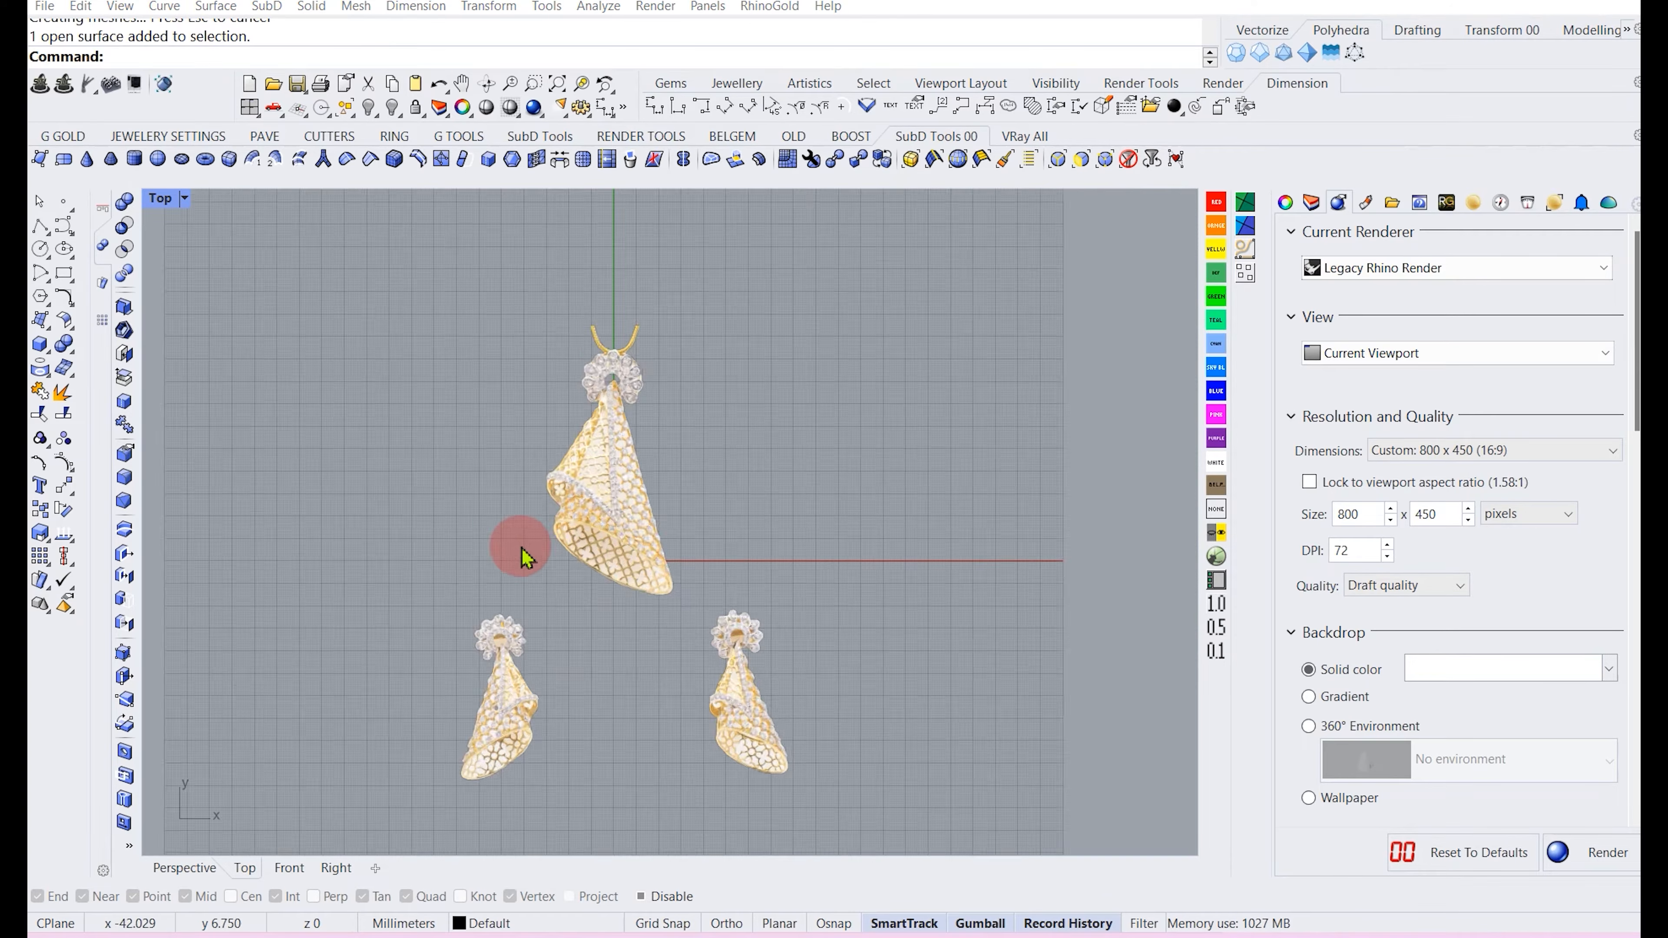
# Draw a horizontal polyline about 219 mm long above the earrings and delete it.
pyautogui.scroll(3, 521, 551)
pyautogui.scroll(-2, 566, 503)
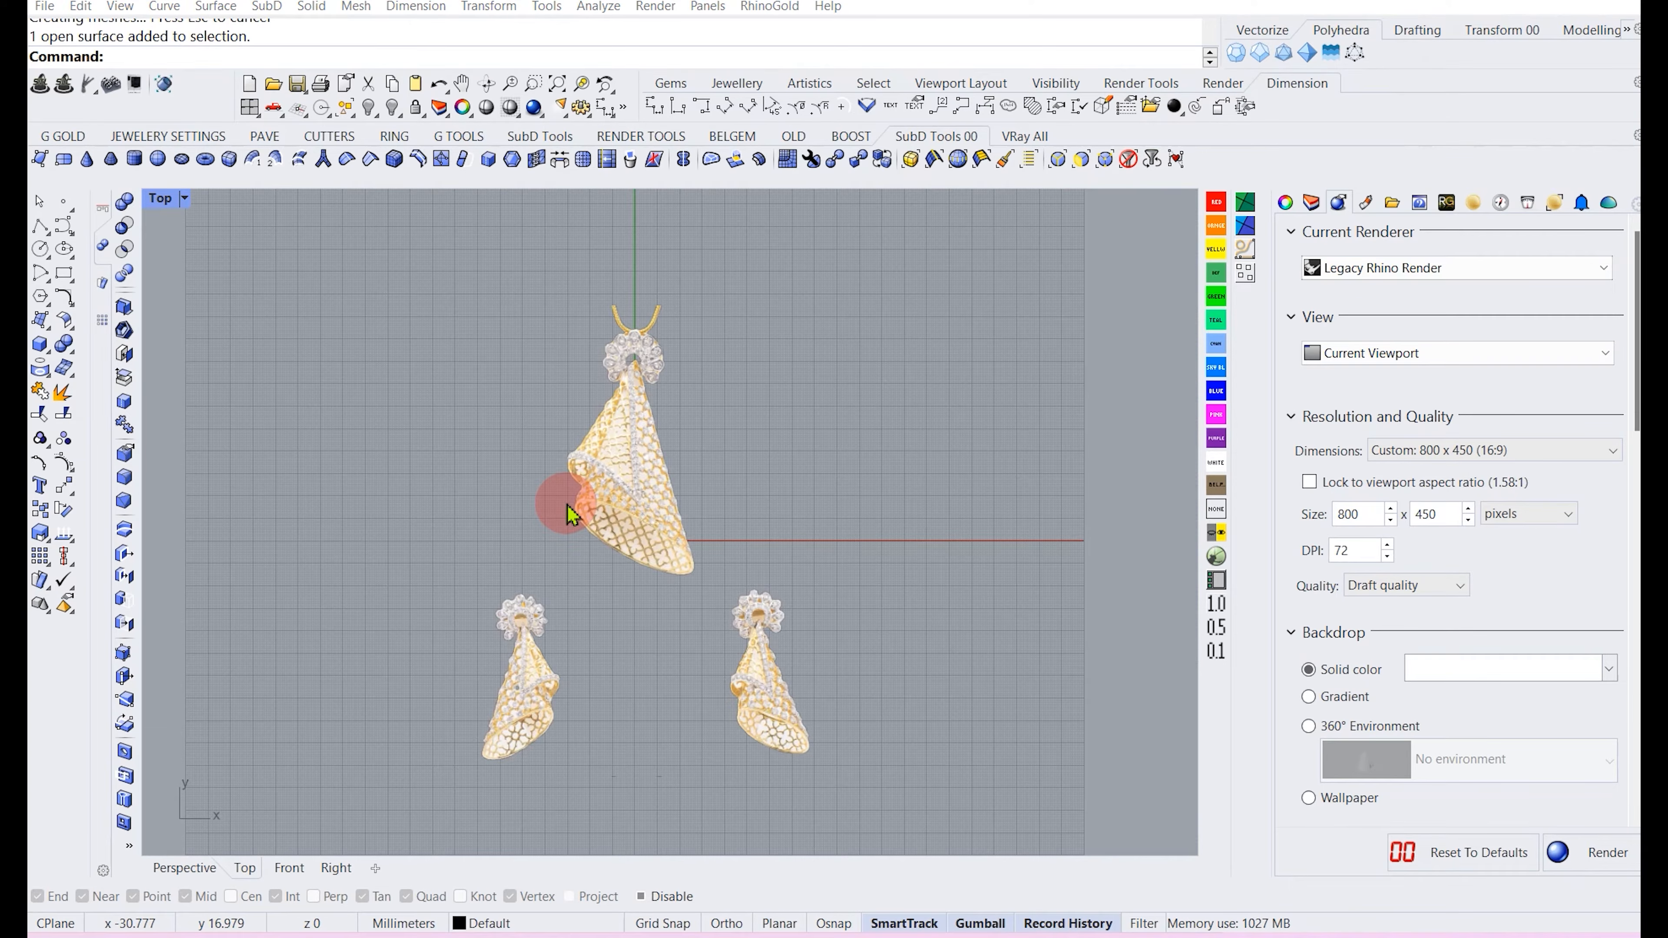
pyautogui.scroll(4, 637, 572)
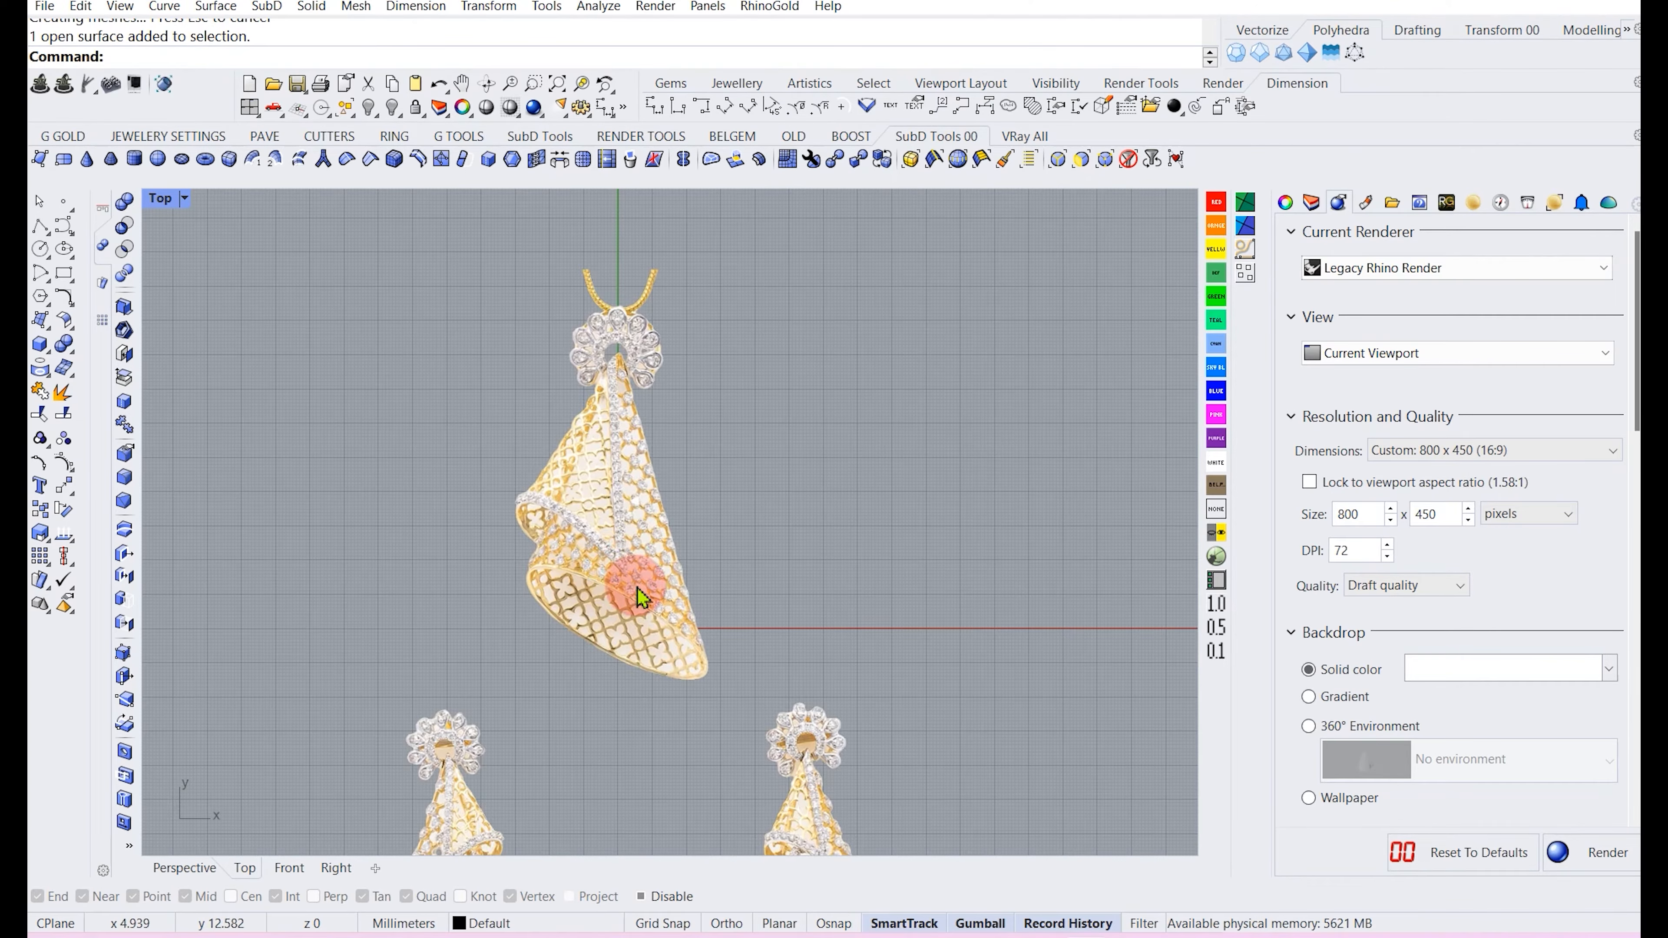
pyautogui.click(41, 229)
pyautogui.scroll(-2, 443, 674)
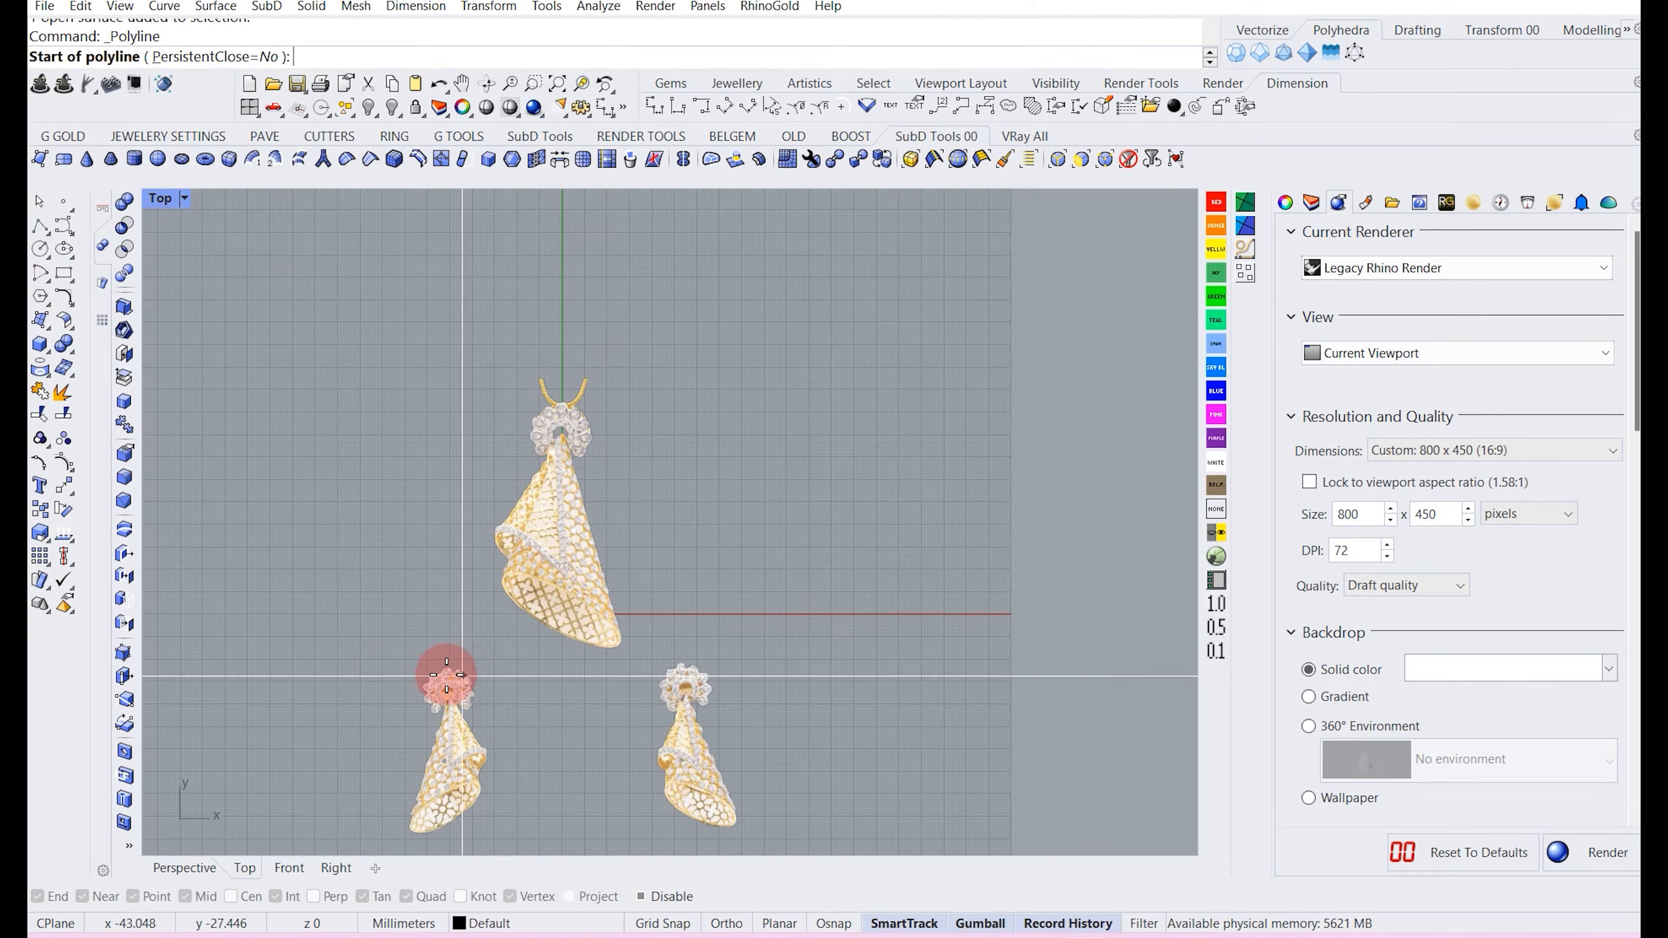
pyautogui.click(338, 662)
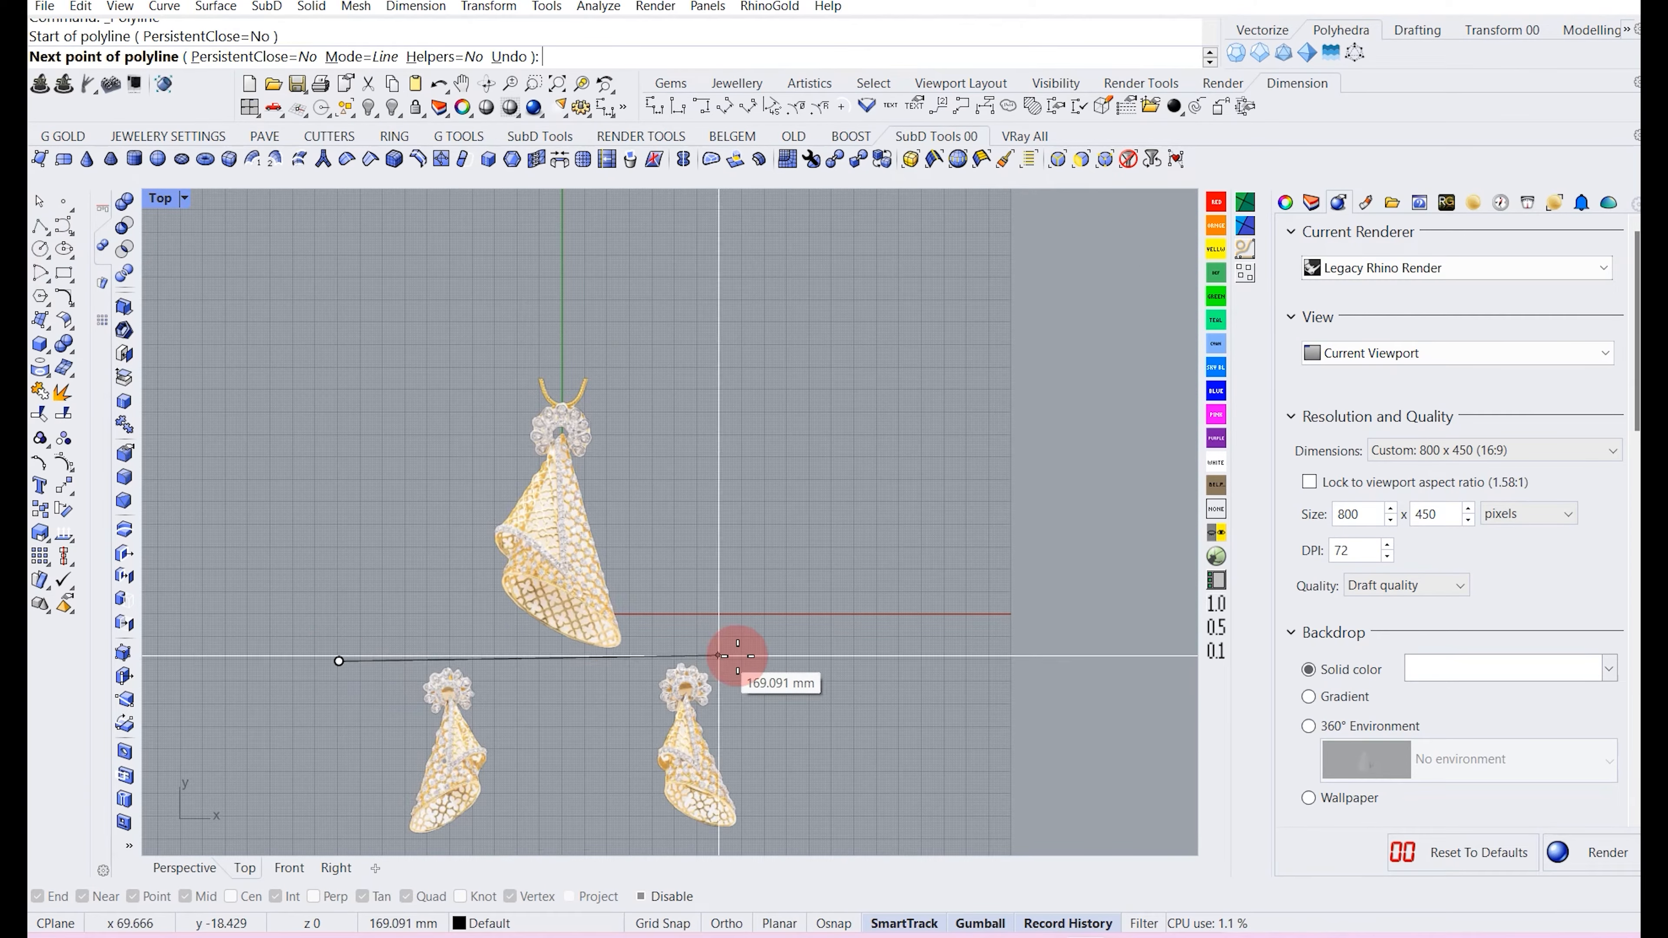
pyautogui.click(831, 661)
pyautogui.press('Return')
pyautogui.click(628, 663)
pyautogui.click(591, 711)
pyautogui.press('Delete')
# Draw a horizontal polyline between the pendant and the earrings and extend its left end.
pyautogui.rightClick(588, 703)
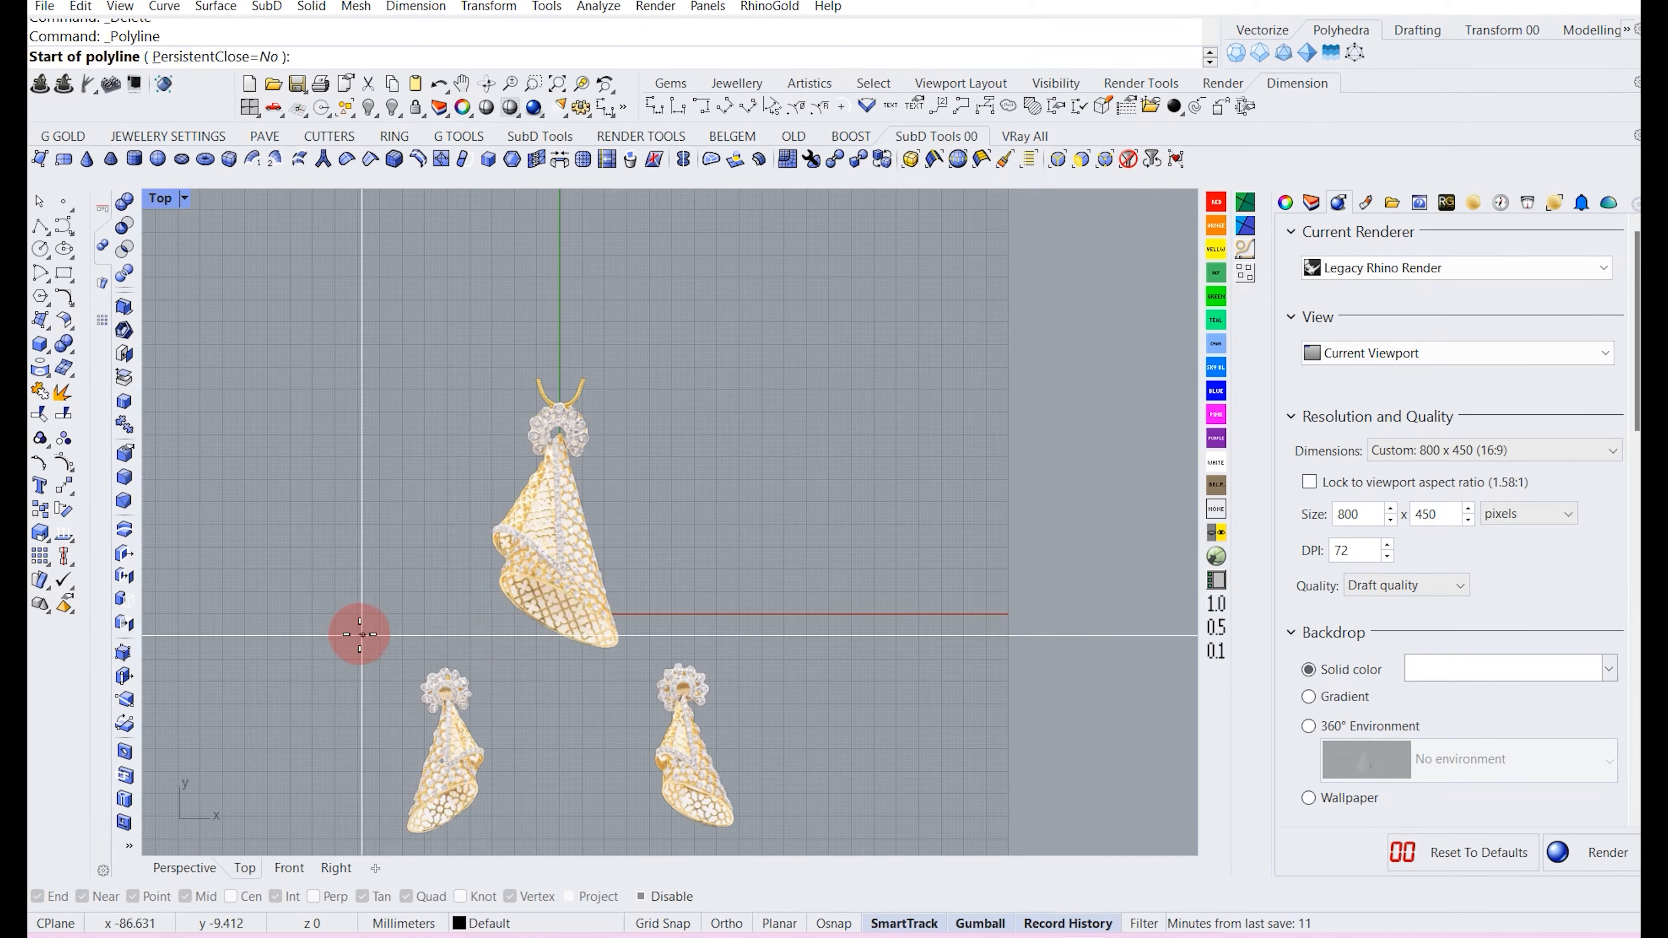
pyautogui.click(354, 631)
pyautogui.keyDown('shift'); pyautogui.click(777, 639); pyautogui.keyUp('shift')
pyautogui.press('Return')
pyautogui.click(654, 636)
pyautogui.click(714, 682)
pyautogui.moveTo(563, 577); pyautogui.dragTo(562, 603)
pyautogui.click(394, 565)
pyautogui.click(356, 667)
pyautogui.click(356, 668)
pyautogui.moveTo(353, 666); pyautogui.dragTo(253, 668)
# Select the two earrings below the line and delete them, leaving only the pendant.
pyautogui.click(450, 578)
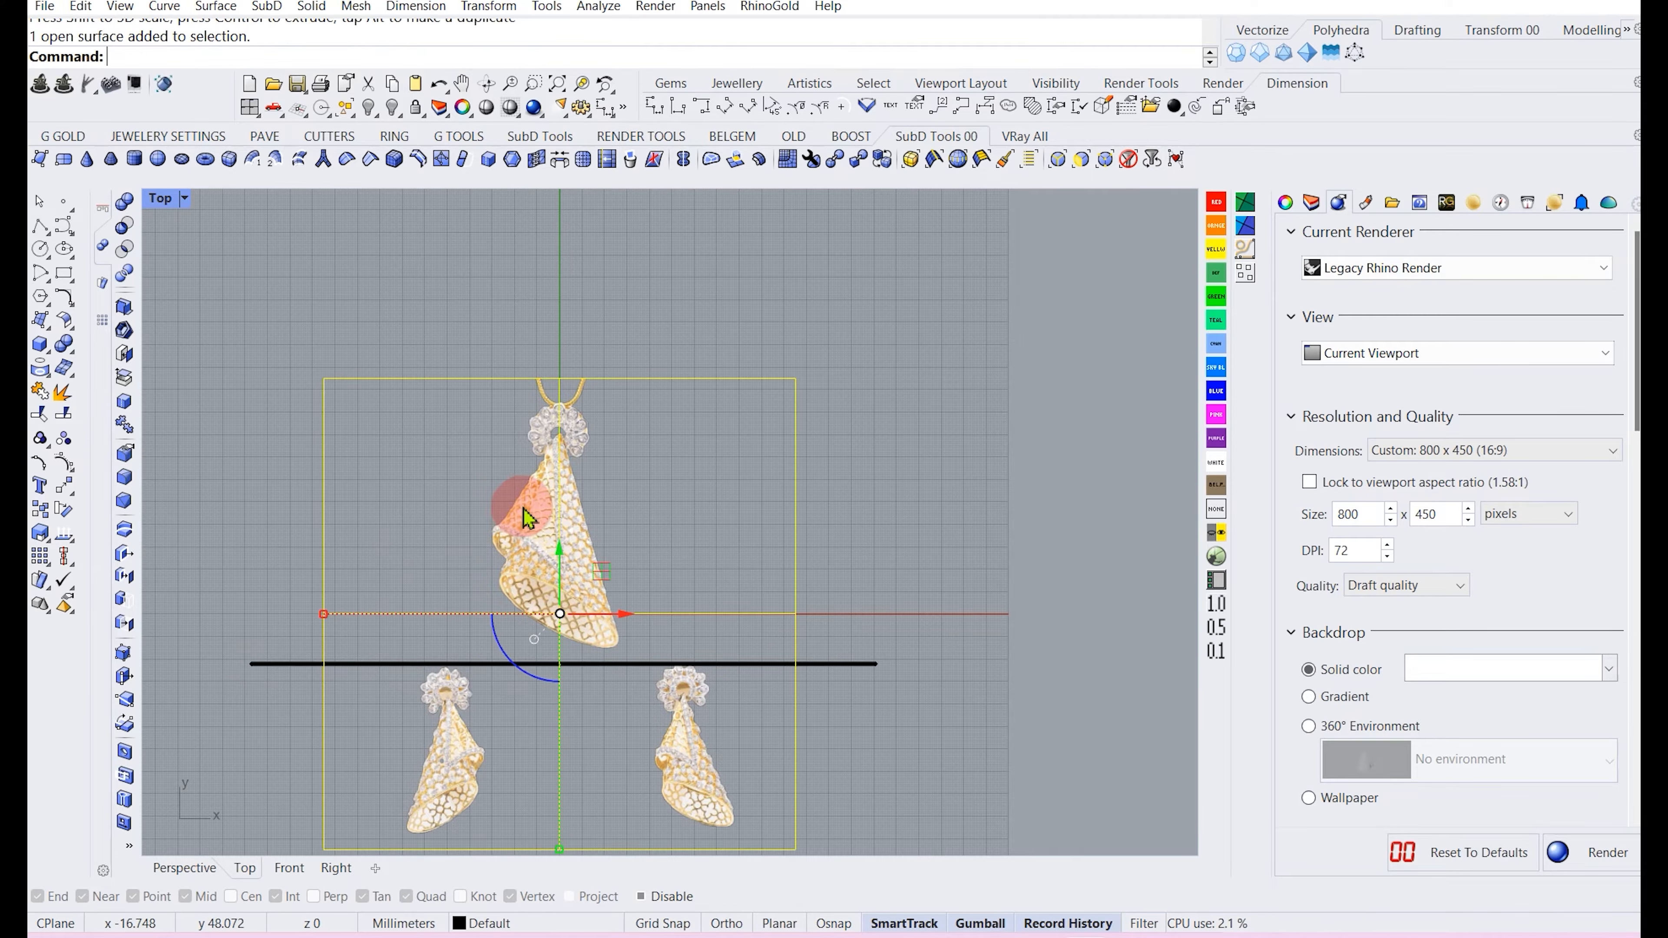
pyautogui.scroll(-2, 524, 508)
pyautogui.click(65, 418)
pyautogui.click(328, 637)
pyautogui.rightClick(320, 687)
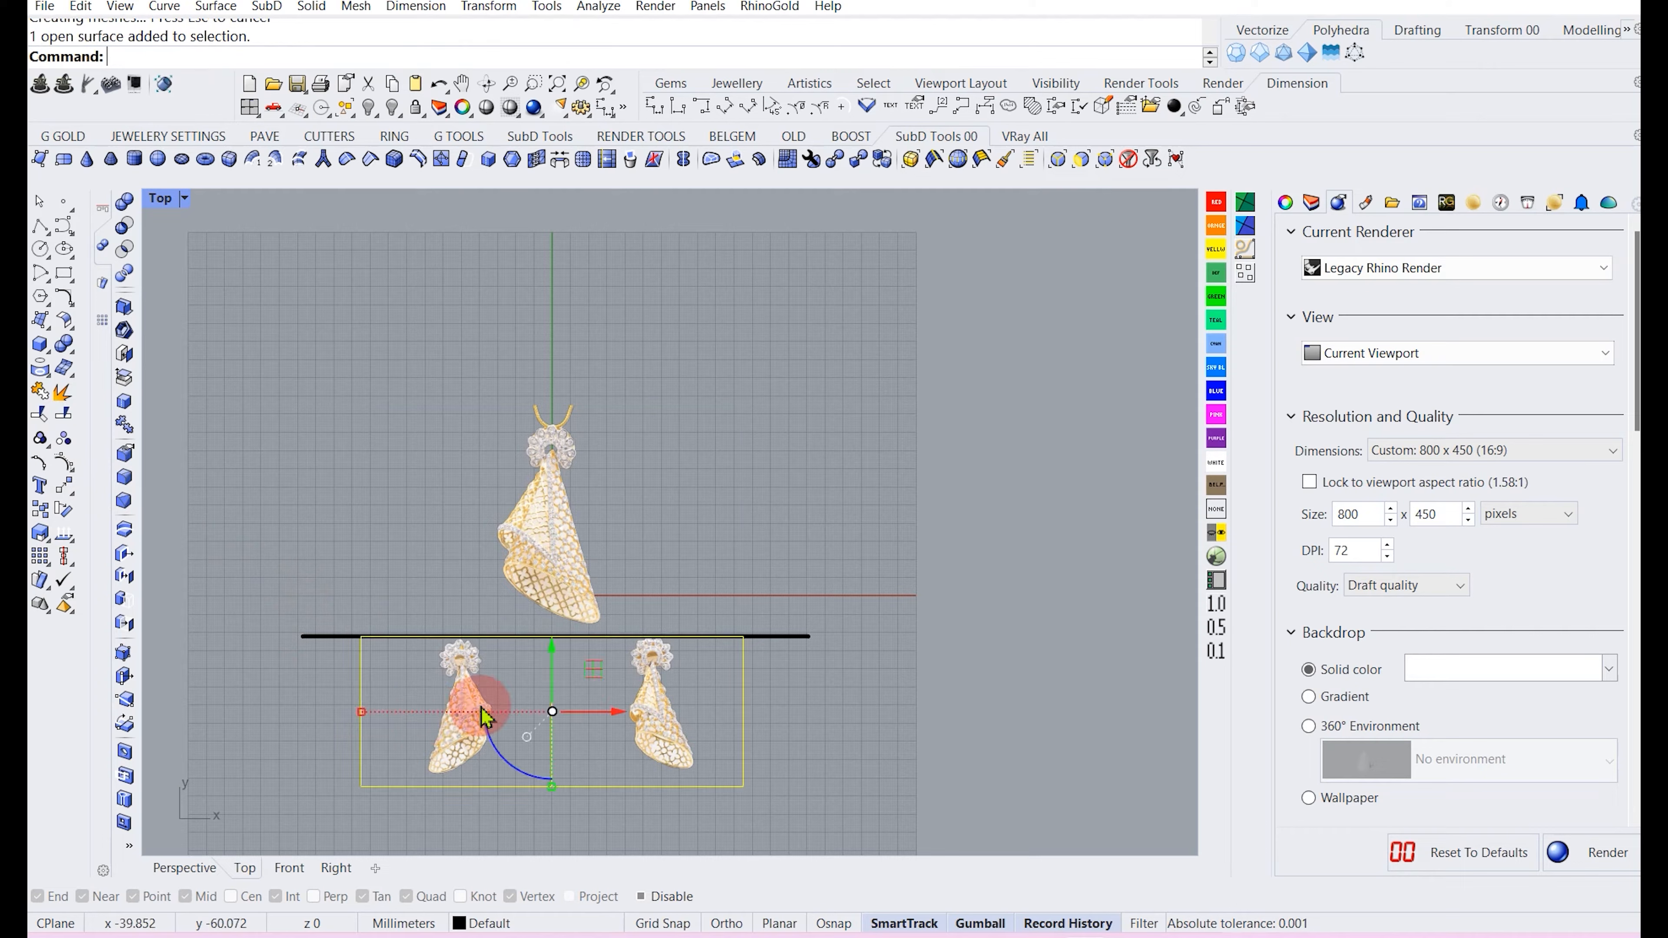
pyautogui.press('Delete')
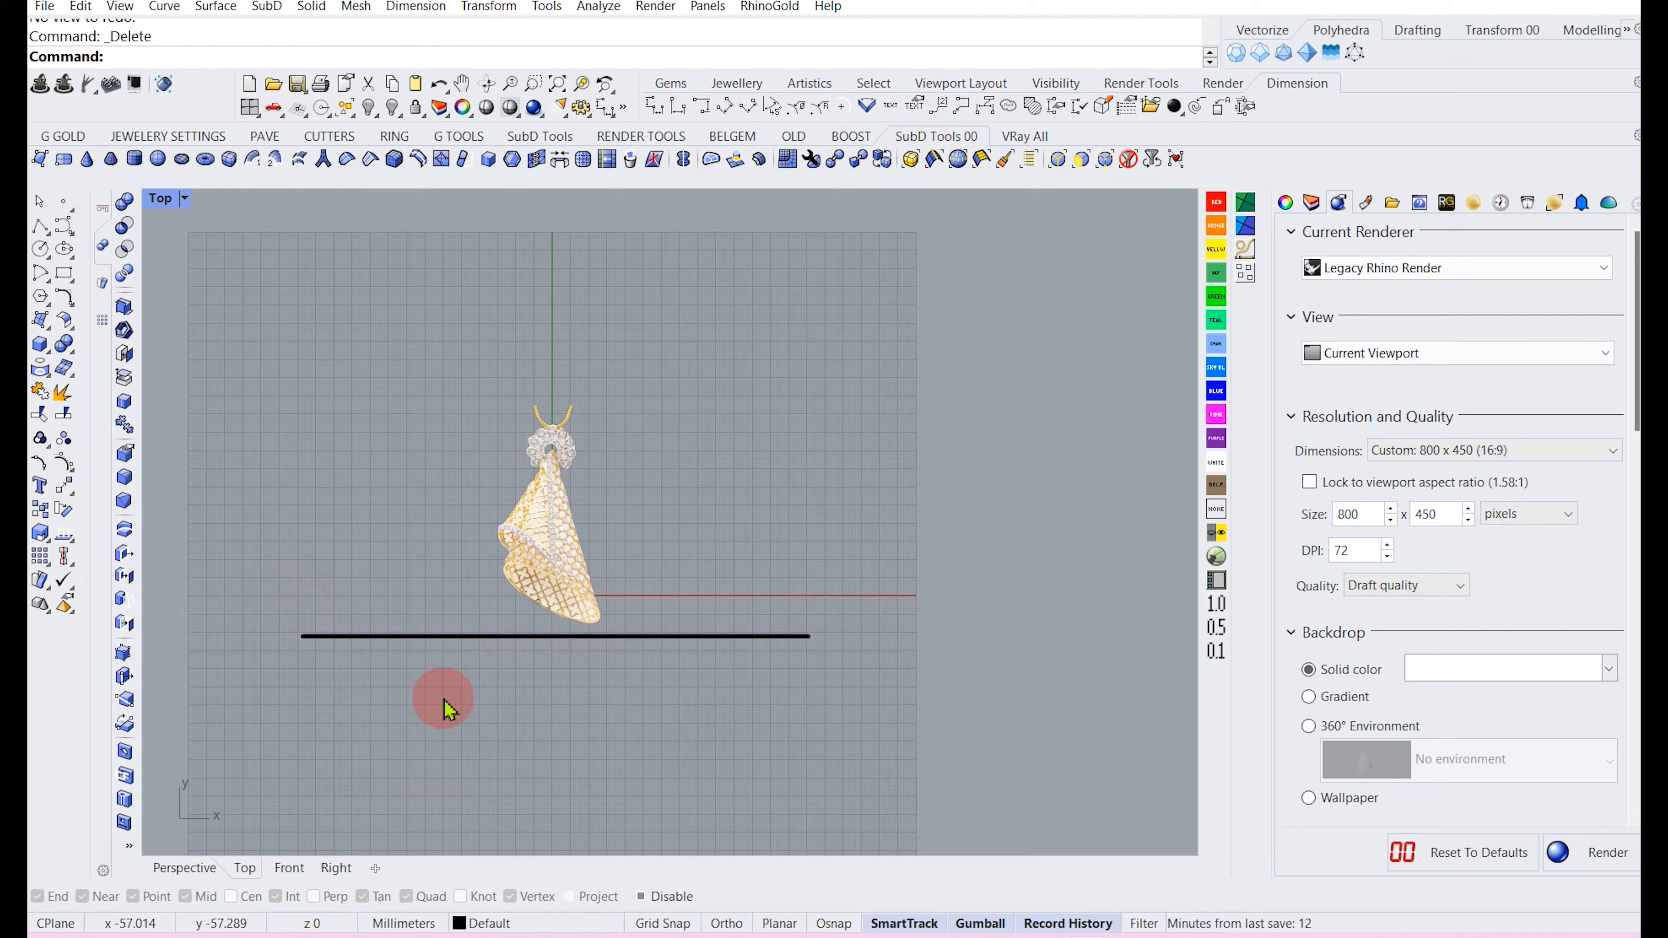
# Move the pendant down toward the horizontal line.
pyautogui.moveTo(452, 708); pyautogui.dragTo(311, 627)
pyautogui.keyDown('ctrl'); pyautogui.moveTo(380, 561); pyautogui.dragTo(358, 565); pyautogui.keyUp('ctrl')
pyautogui.click(560, 499)
pyautogui.moveTo(561, 499); pyautogui.dragTo(558, 569, button='right')
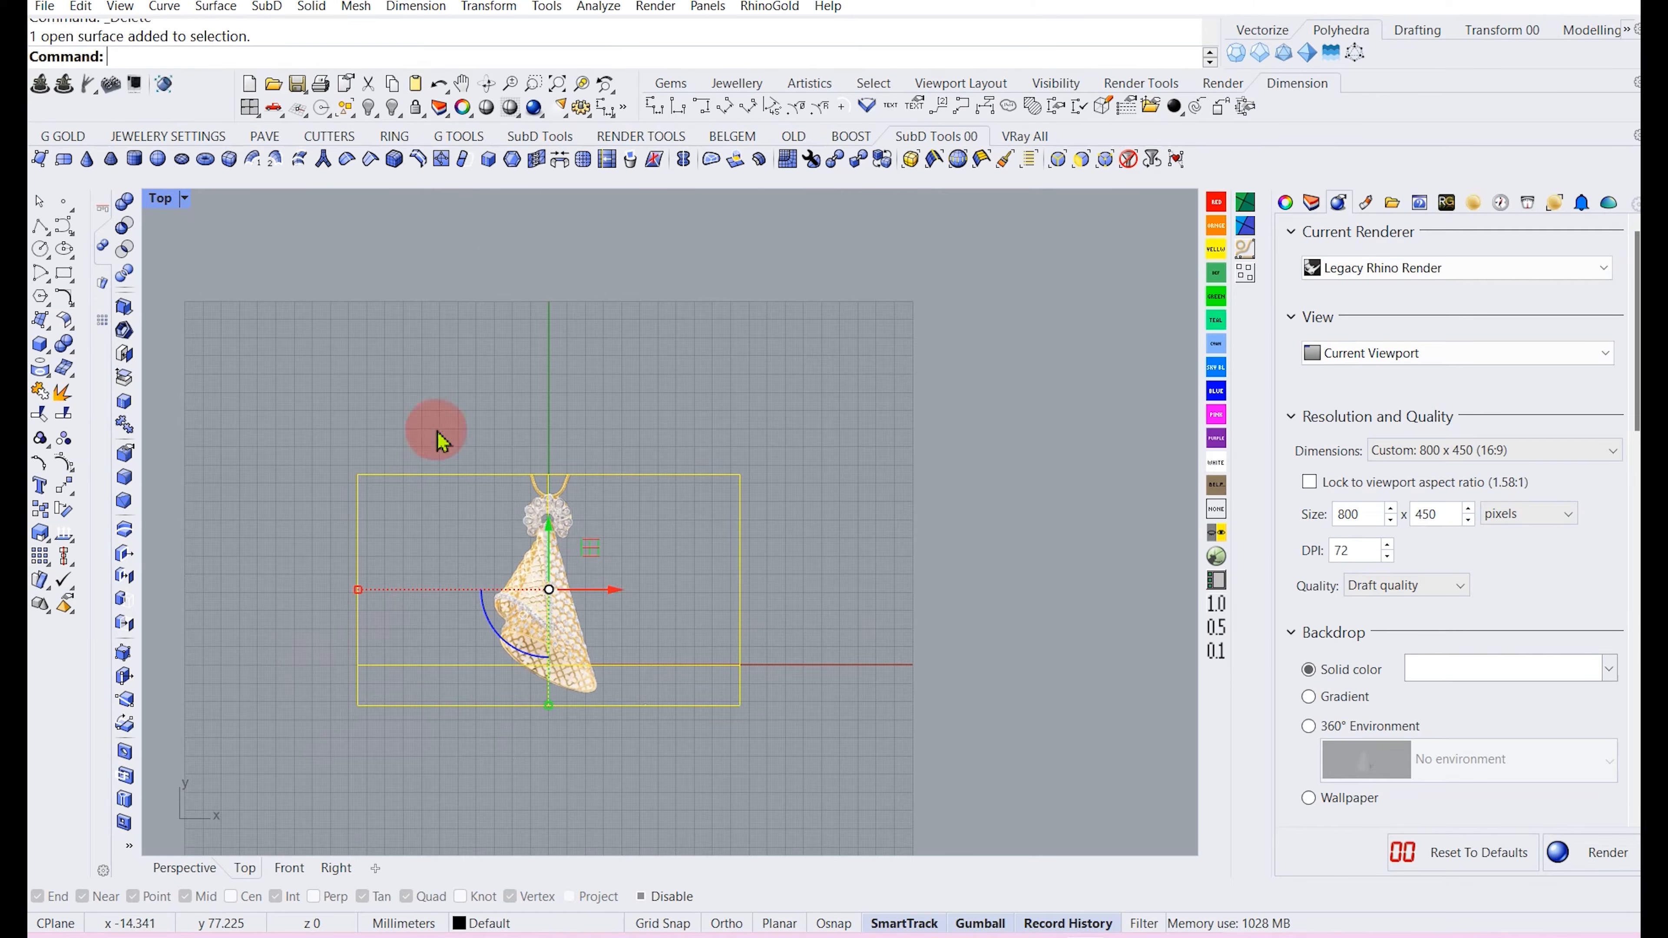
# Draw an open U-shaped polyline enclosing the pendant with Ortho on.
pyautogui.click(40, 228)
pyautogui.click(473, 421)
pyautogui.keyDown('shift'); pyautogui.click(483, 777); pyautogui.keyUp('shift')
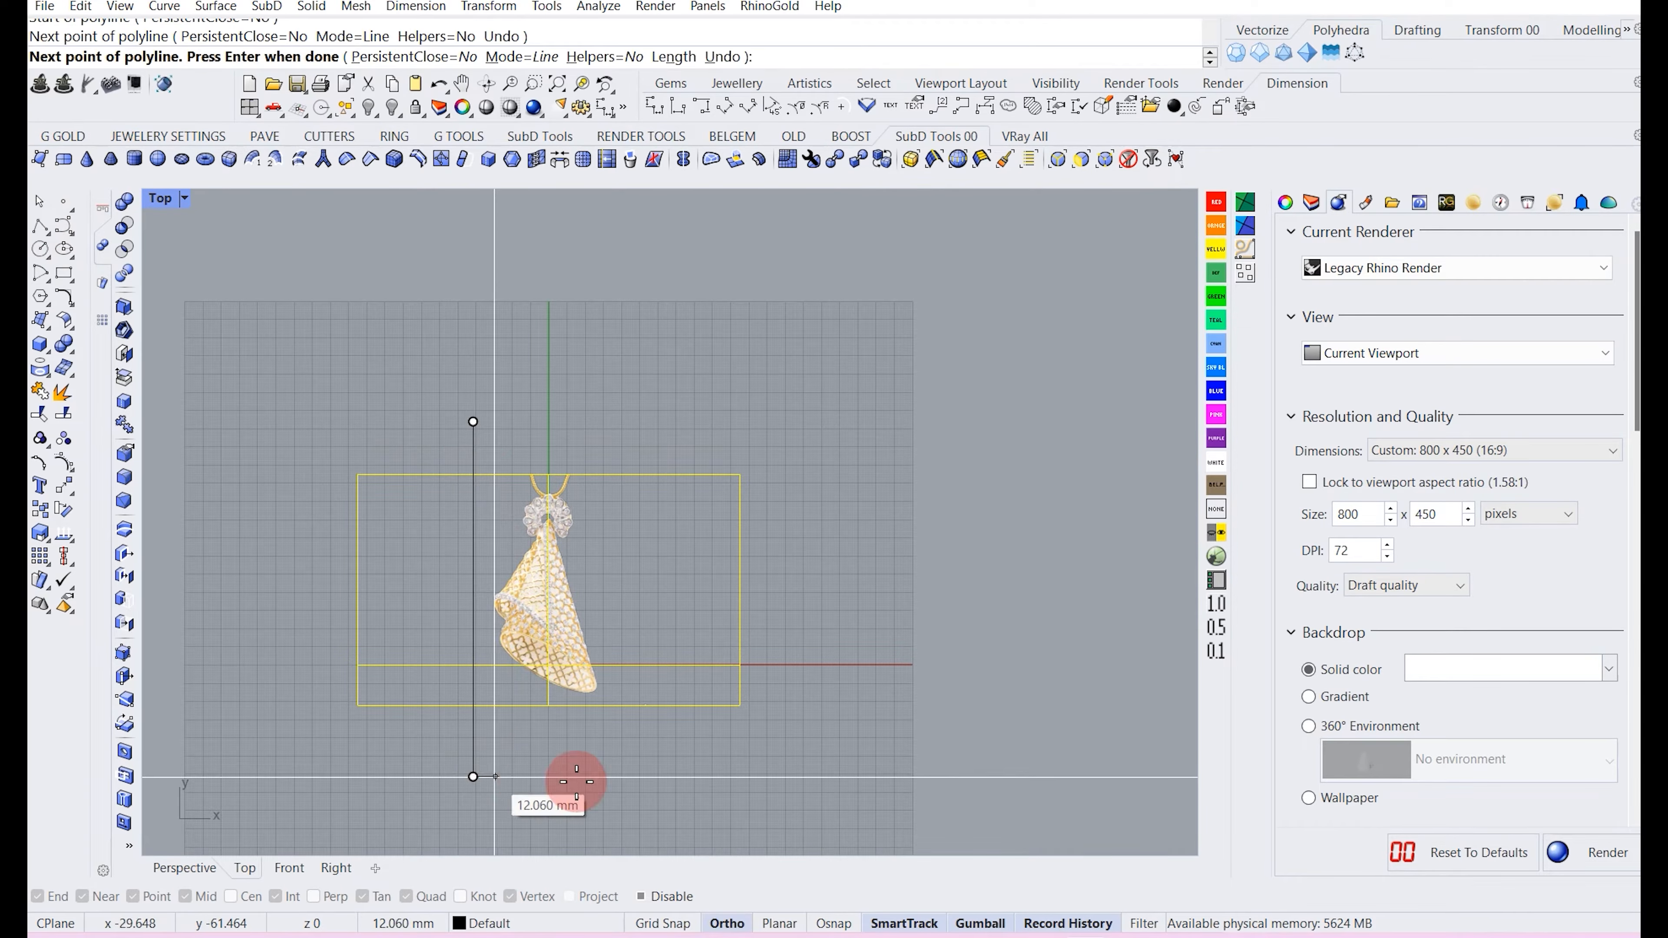
pyautogui.click(638, 787)
pyautogui.click(614, 389)
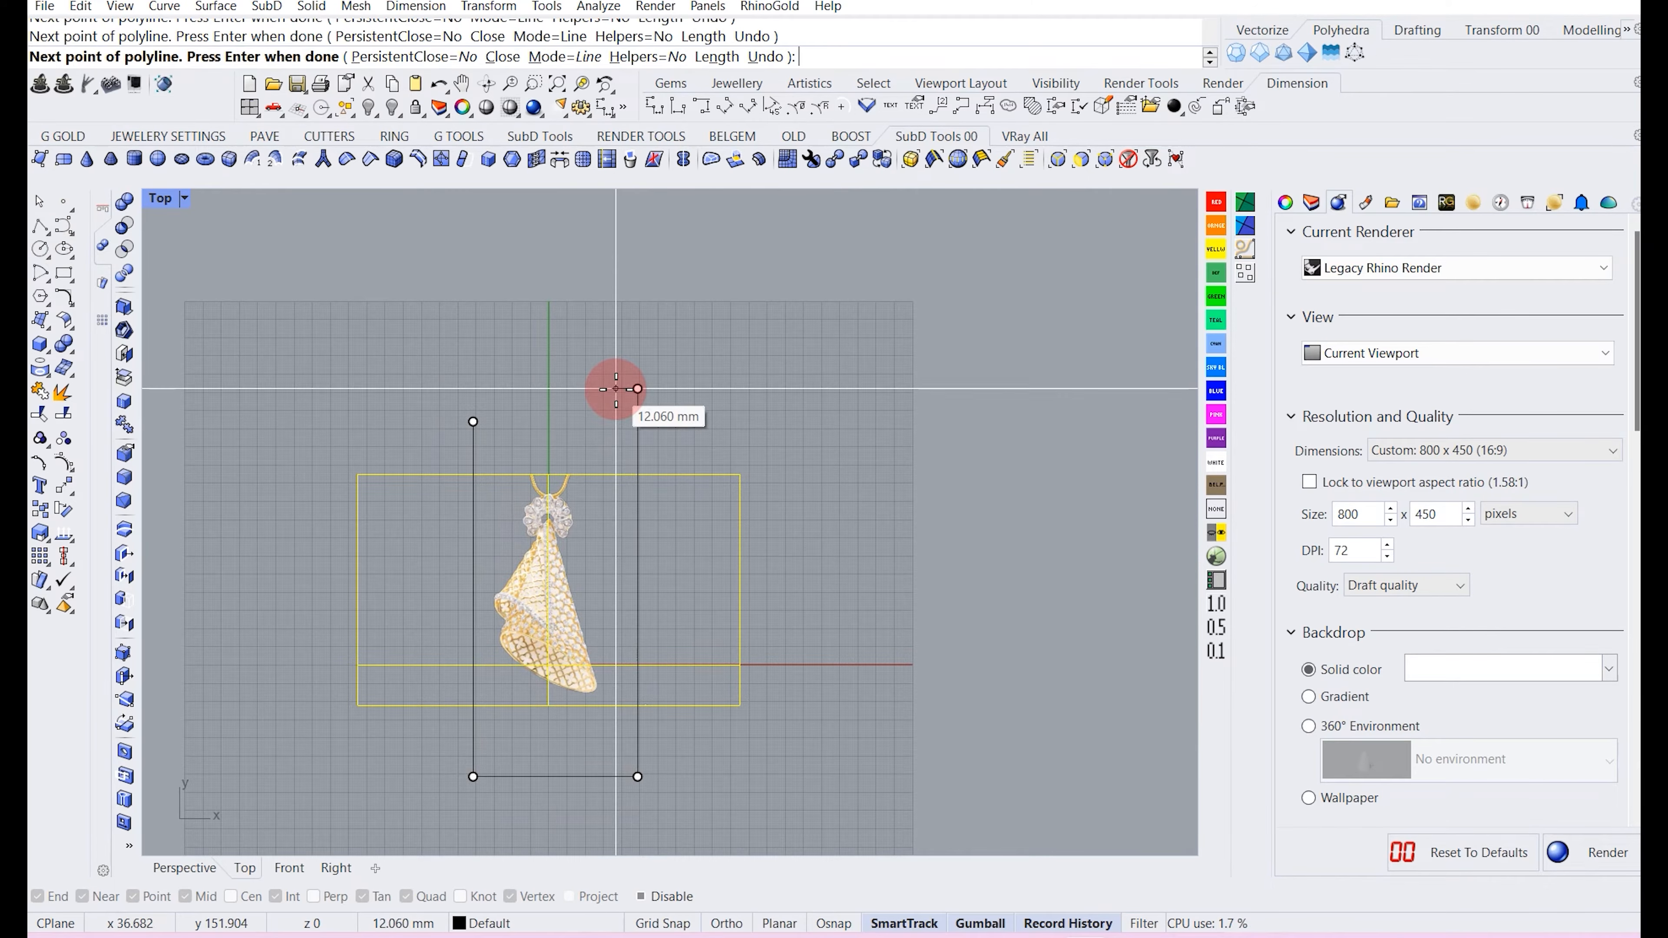
pyautogui.press('Return')
# Select the pendant and nudge it slightly to the left with the gumball.
pyautogui.click(638, 565)
pyautogui.click(556, 594)
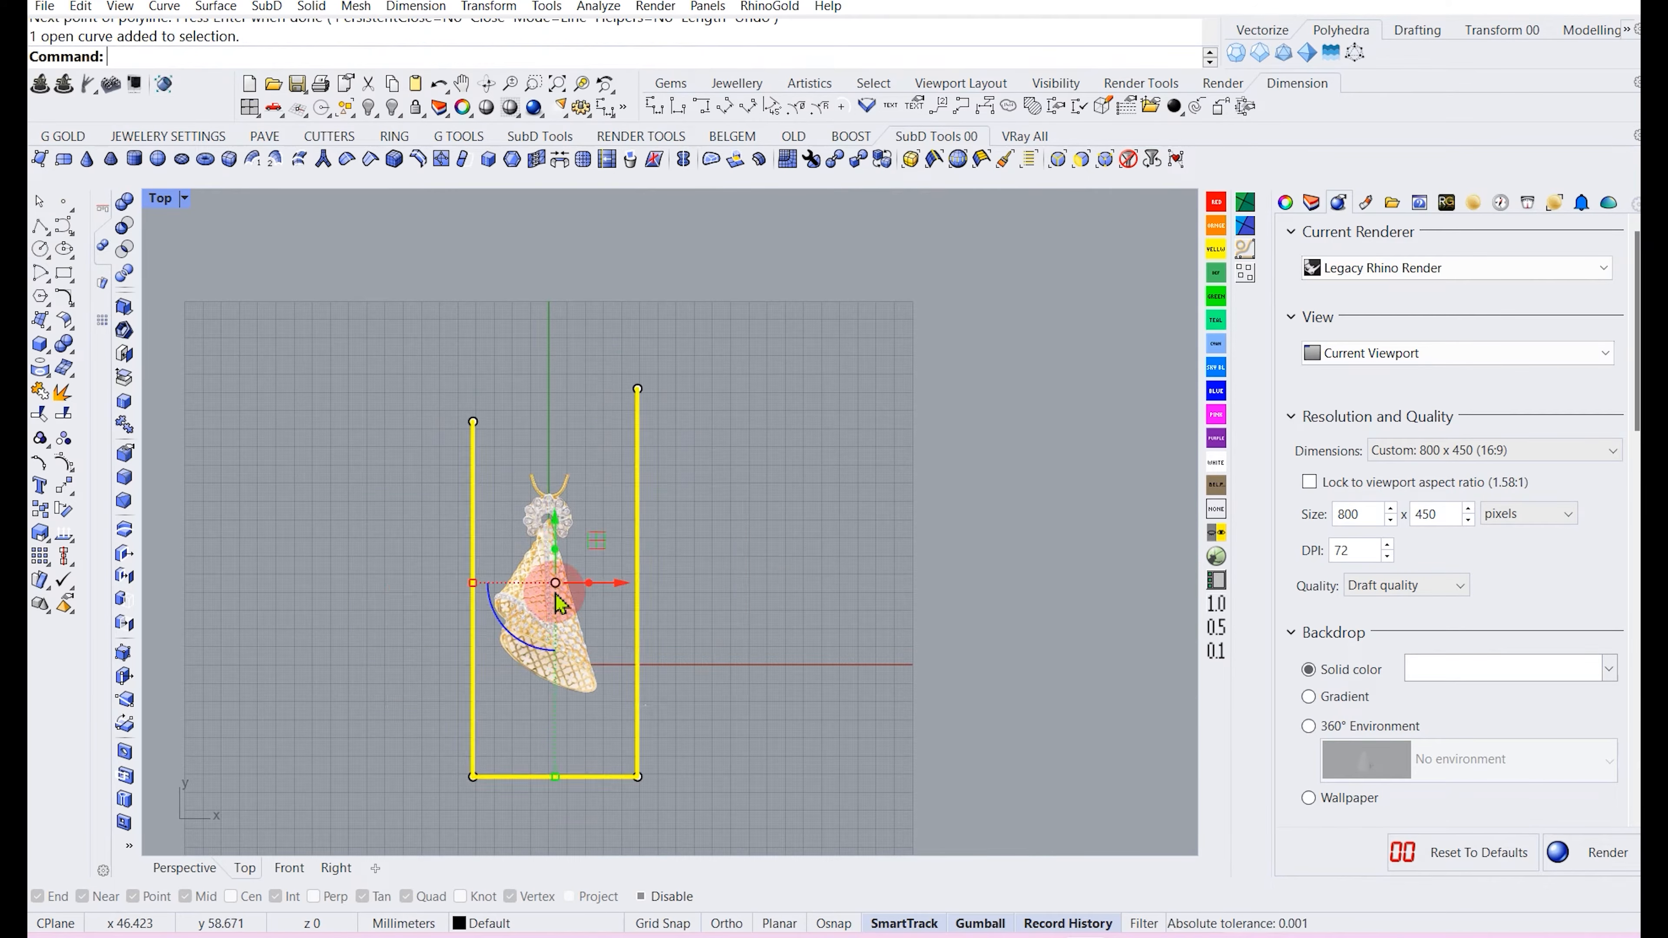
pyautogui.moveTo(616, 588); pyautogui.dragTo(607, 587)
pyautogui.click(803, 683)
pyautogui.click(685, 590)
# Delete the horizontal line and the U-shaped polyline.
pyautogui.click(69, 419)
pyautogui.click(459, 471)
pyautogui.rightClick(421, 477)
pyautogui.click(412, 476)
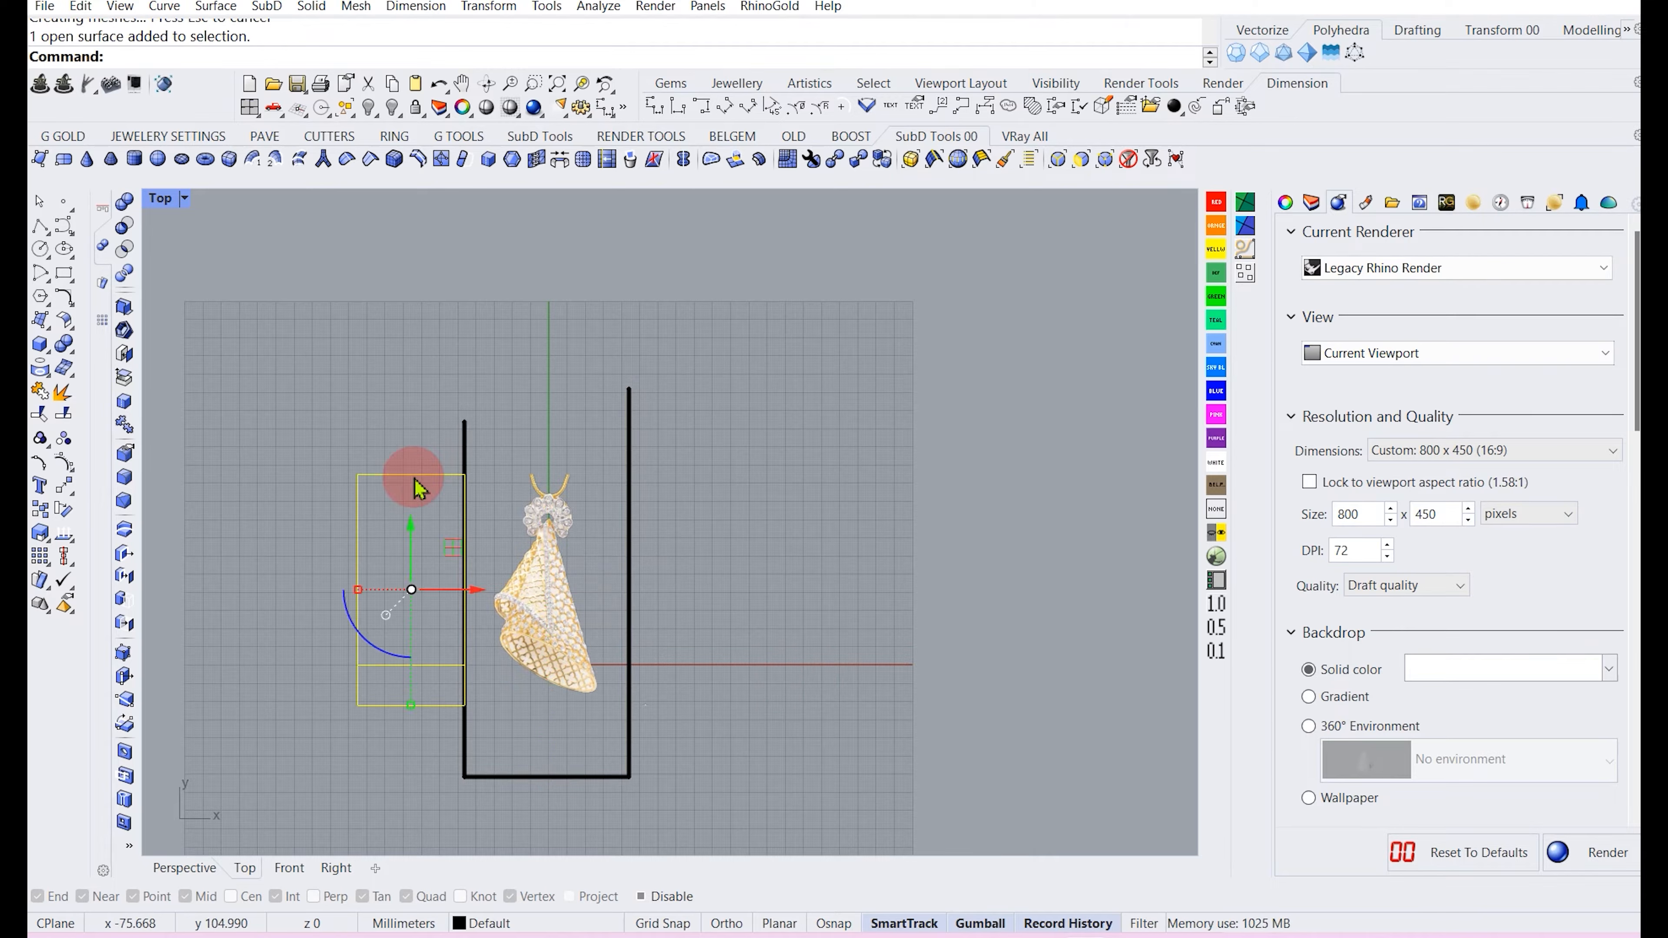
pyautogui.click(649, 511)
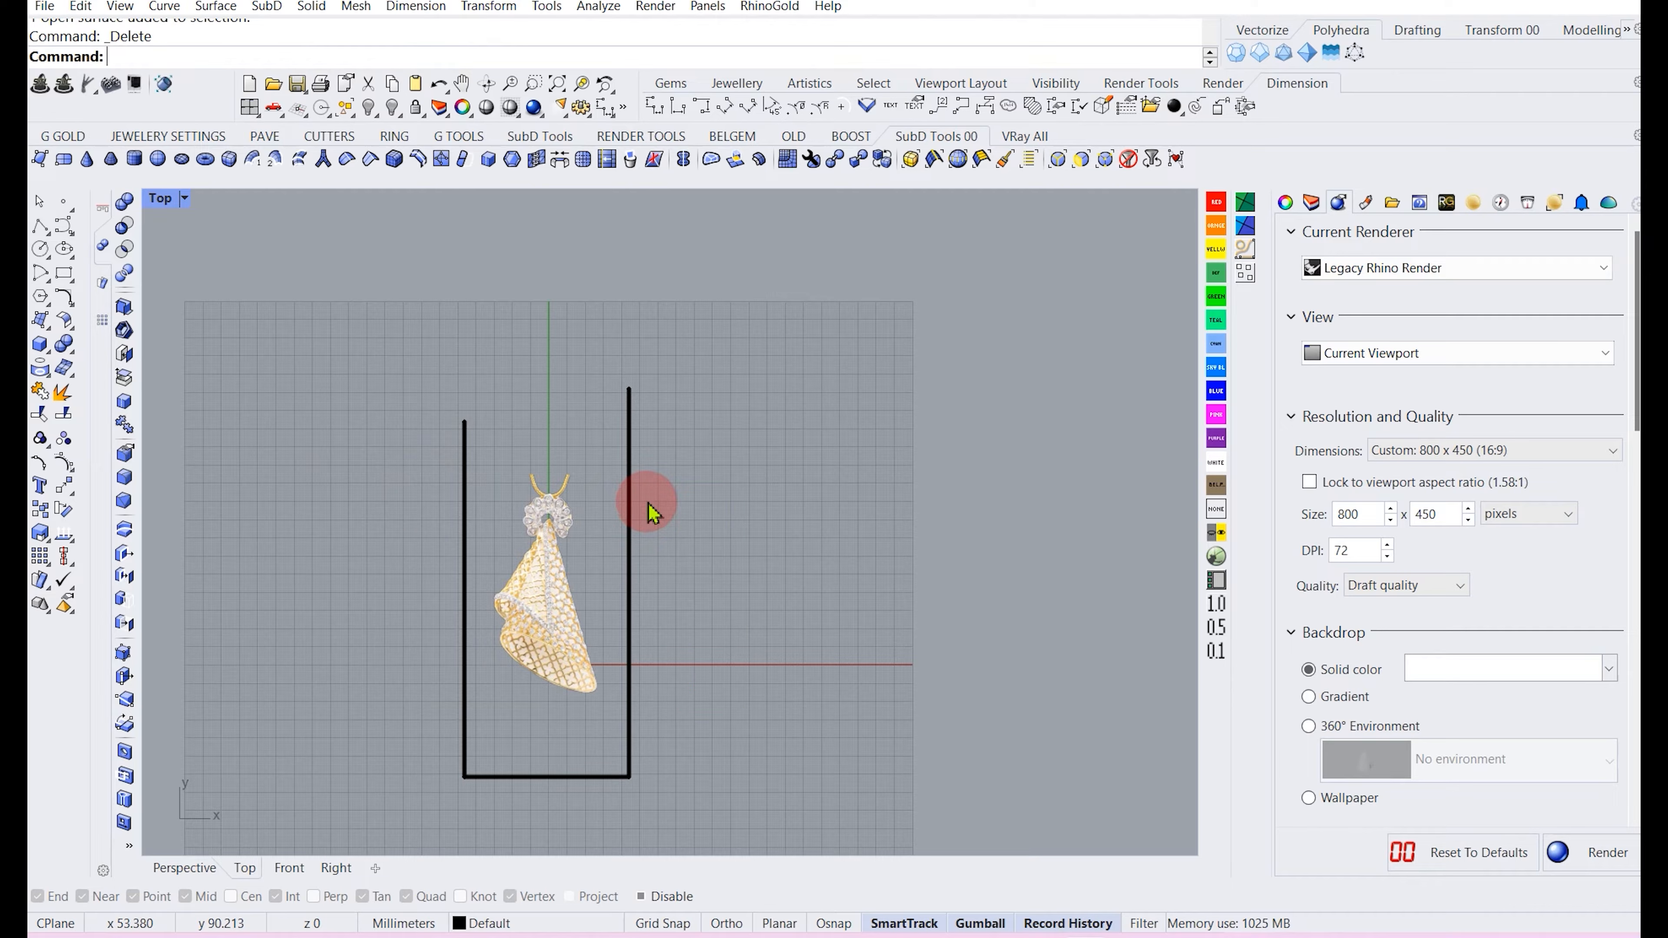
pyautogui.click(633, 407)
pyautogui.press('Delete')
# Align the pendant concentrically to the origin, entering 0 as the alignment point.
pyautogui.click(577, 591)
pyautogui.scroll(-2, 577, 591)
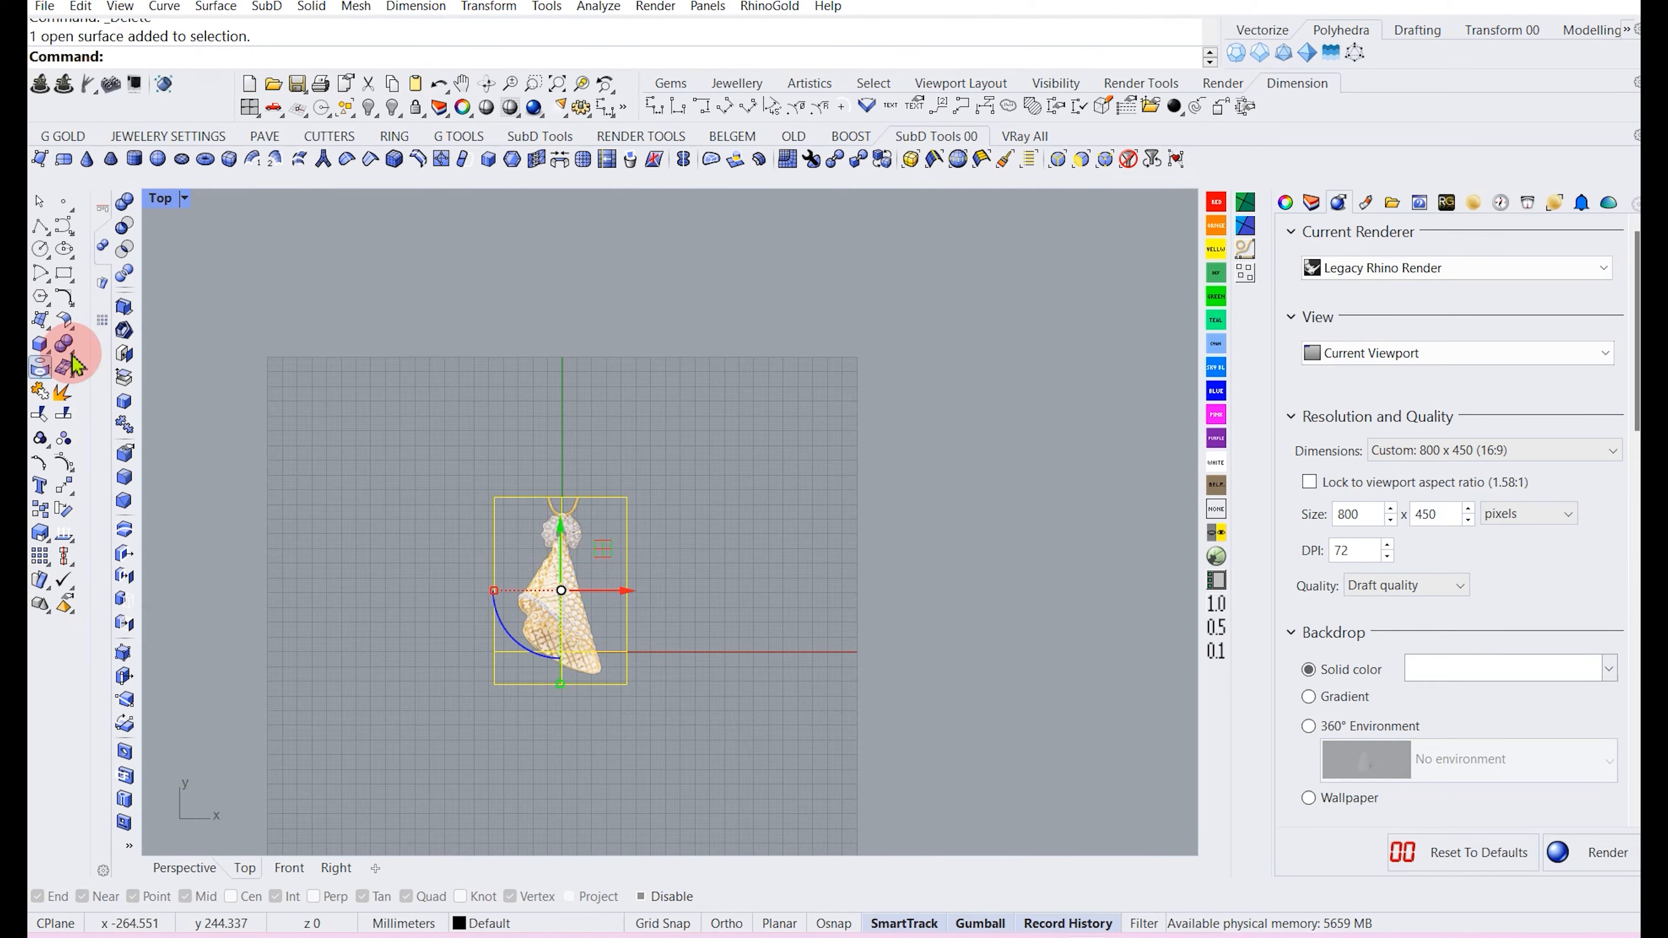
pyautogui.click(115, 209)
pyautogui.click(125, 343)
pyautogui.write('0')
pyautogui.press('Return')
# Zoom in to examine the pendant and its lower opening in the Top and Front viewports.
pyautogui.scroll(6, 594, 534)
pyautogui.scroll(-4, 608, 588)
pyautogui.moveTo(655, 680); pyautogui.dragTo(646, 573, button='right')
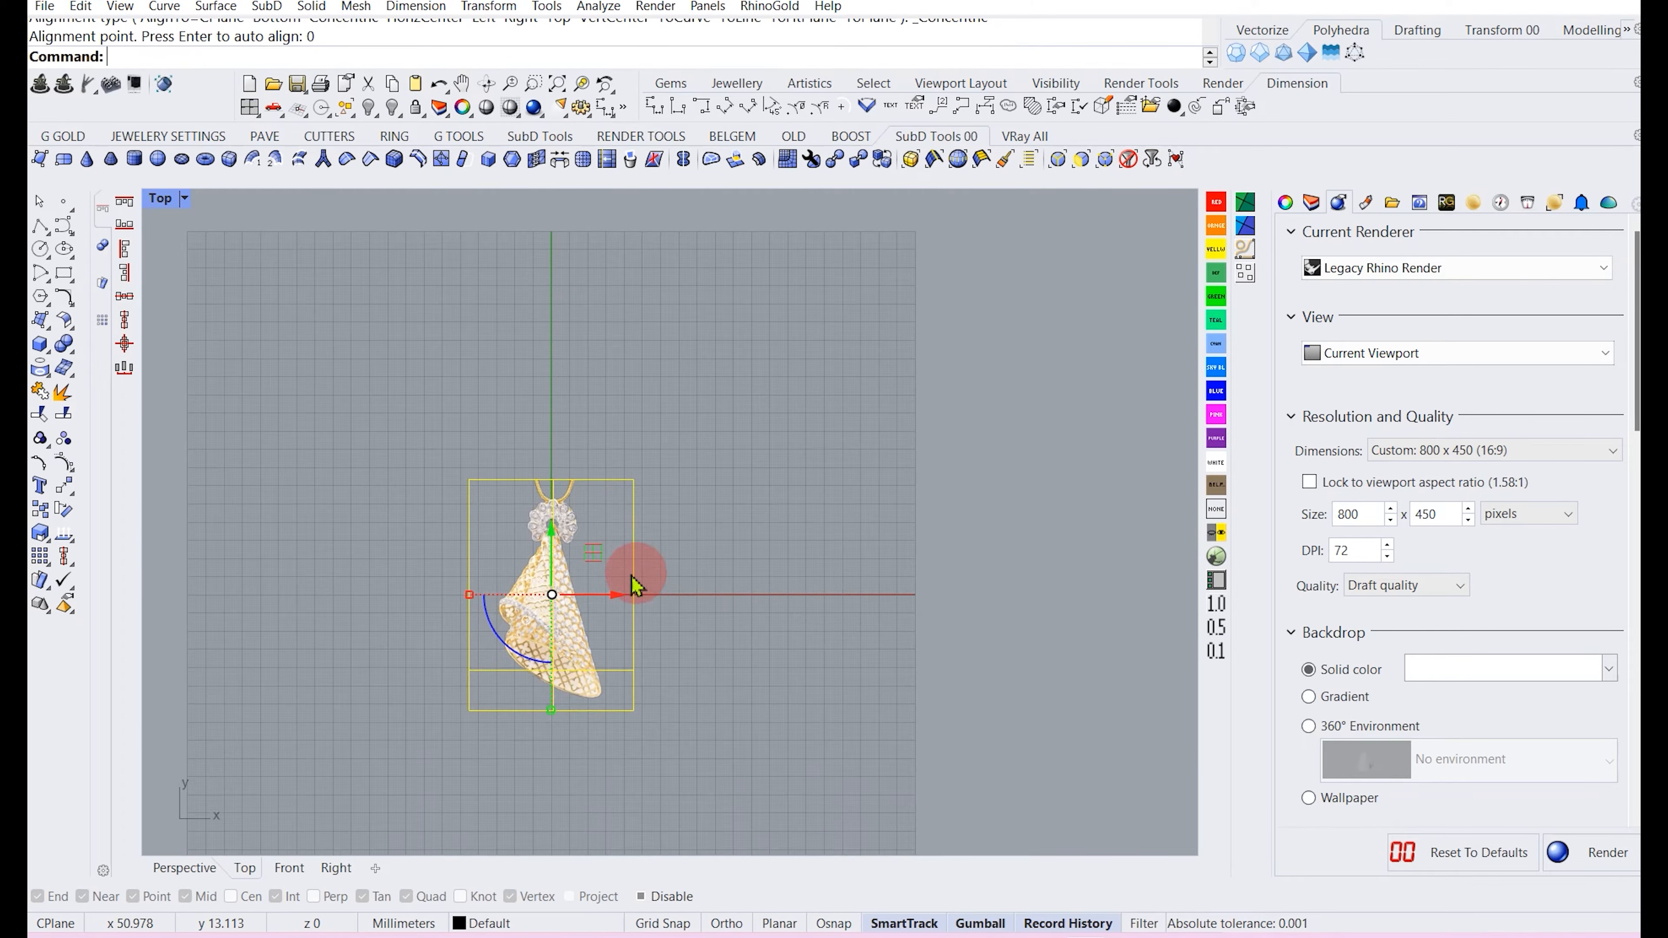
pyautogui.scroll(2, 596, 604)
pyautogui.scroll(2, 544, 600)
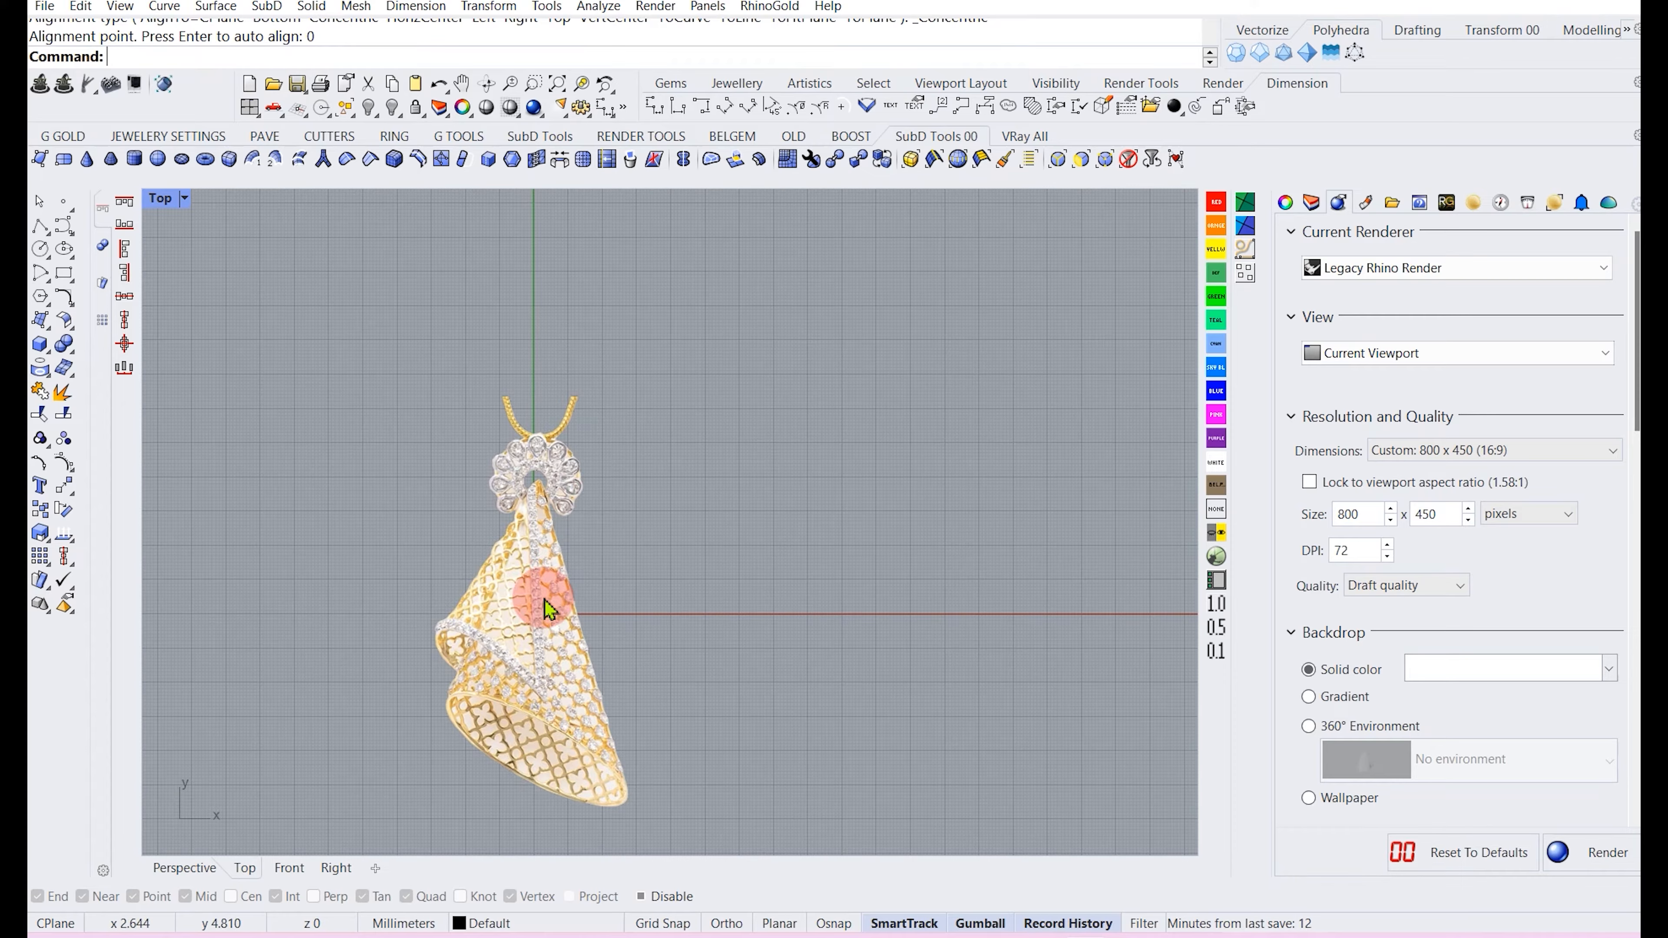
pyautogui.moveTo(540, 620); pyautogui.dragTo(591, 489, button='right')
pyautogui.scroll(4, 543, 444)
pyautogui.scroll(-2, 562, 439)
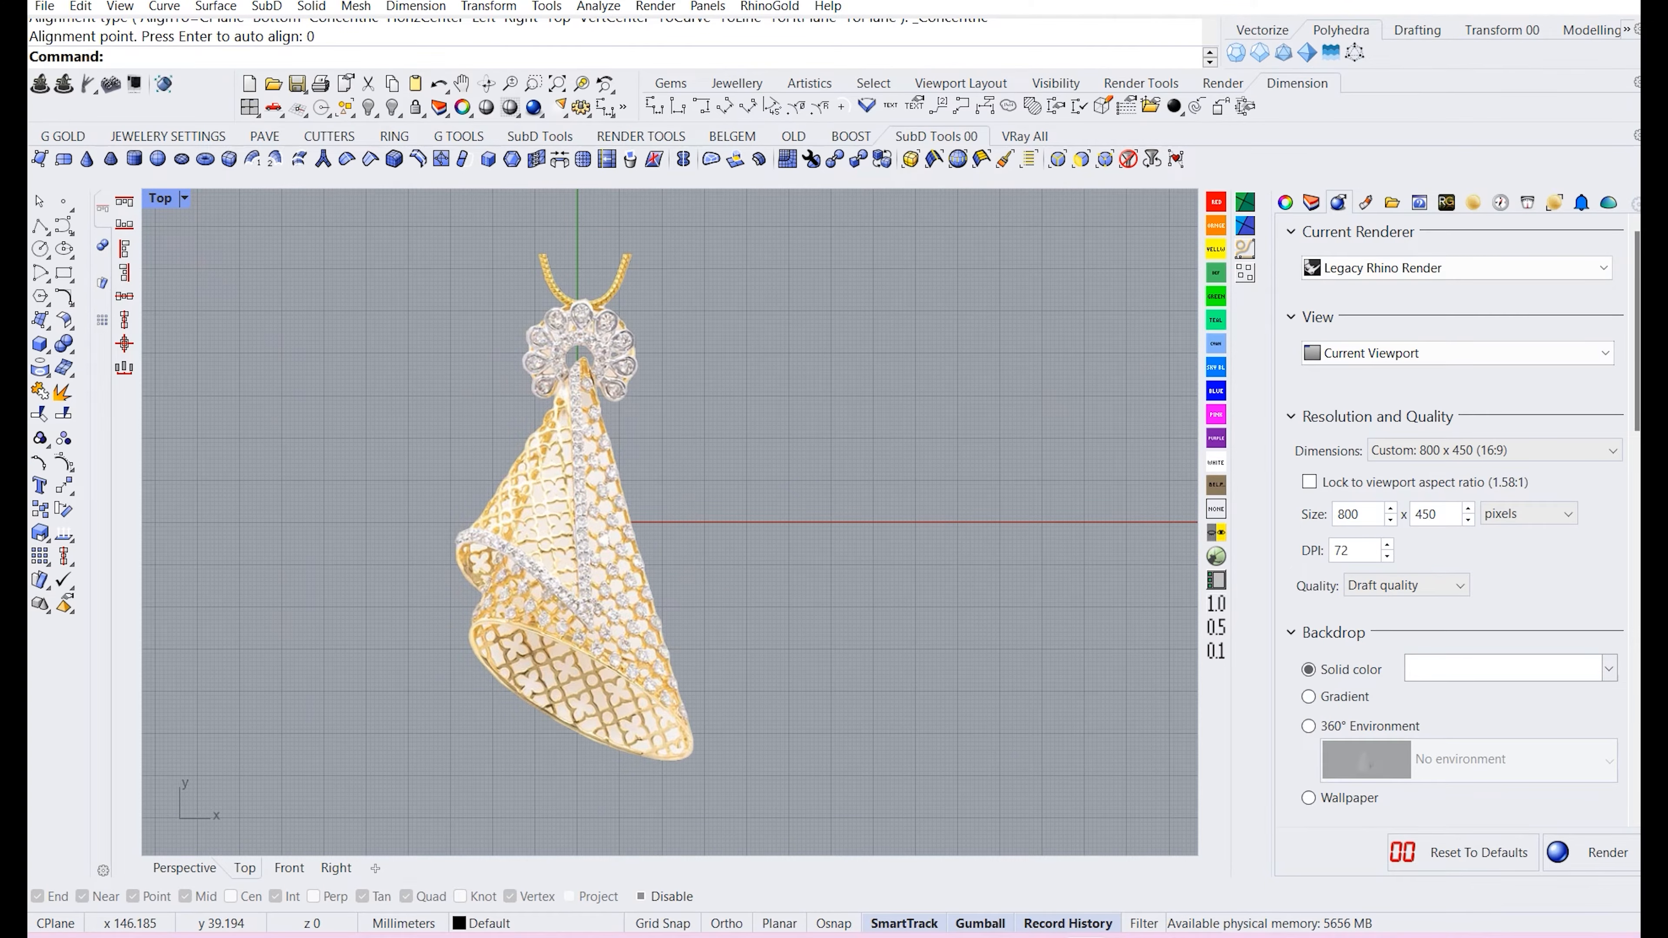
pyautogui.click(813, 449)
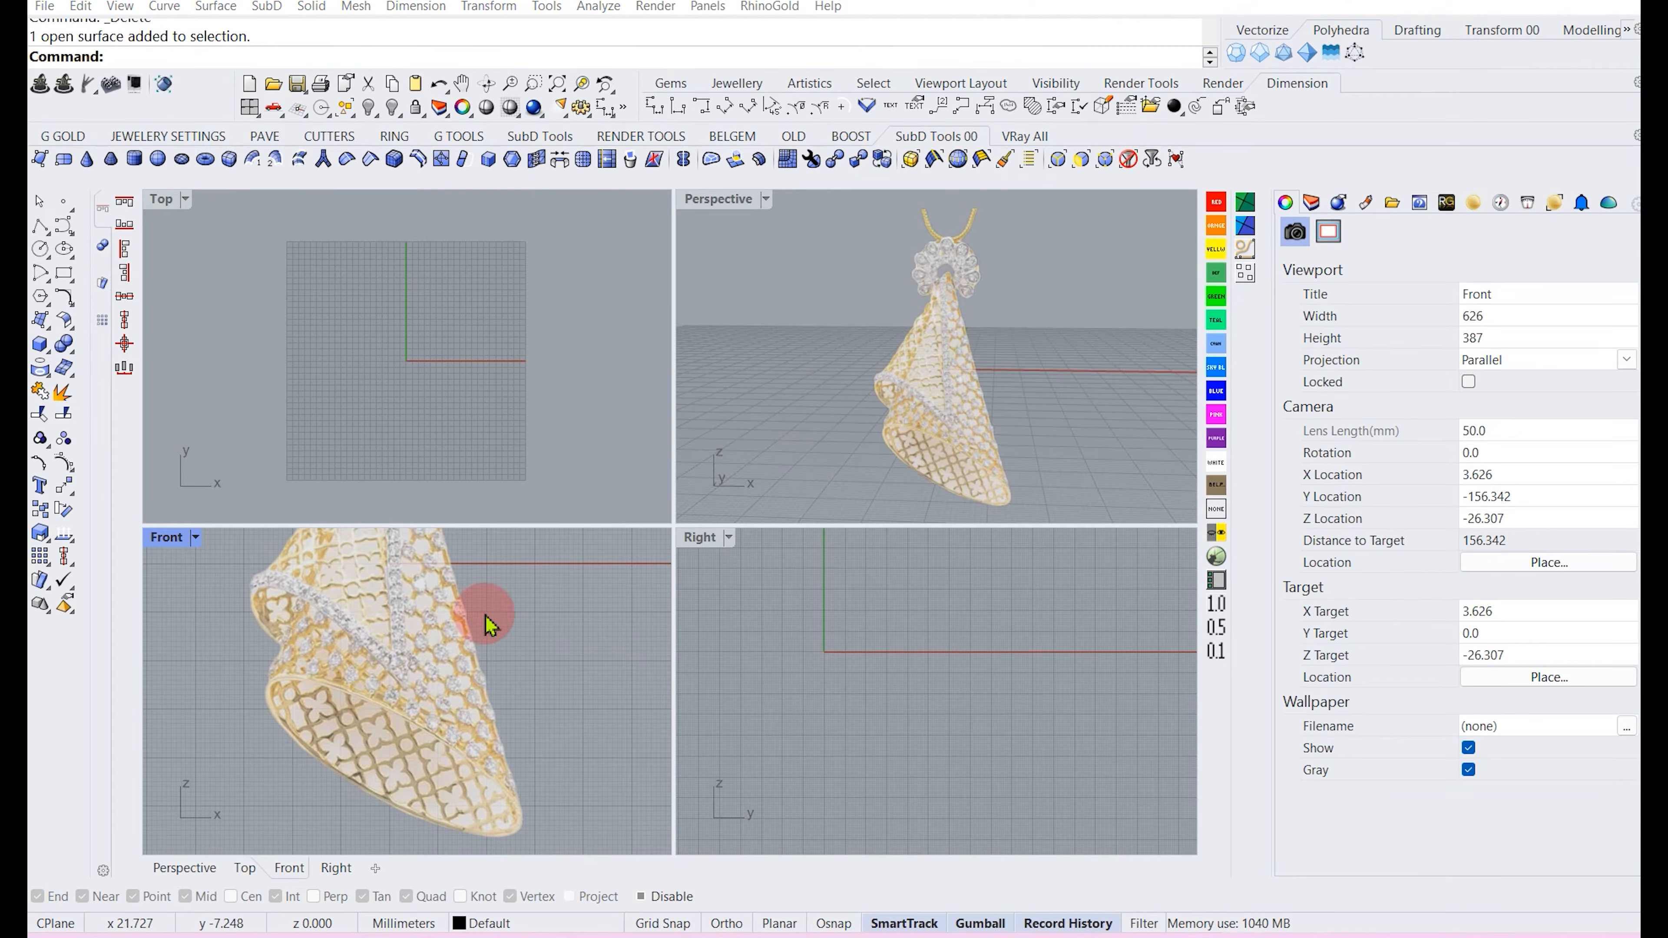
pyautogui.click(412, 755)
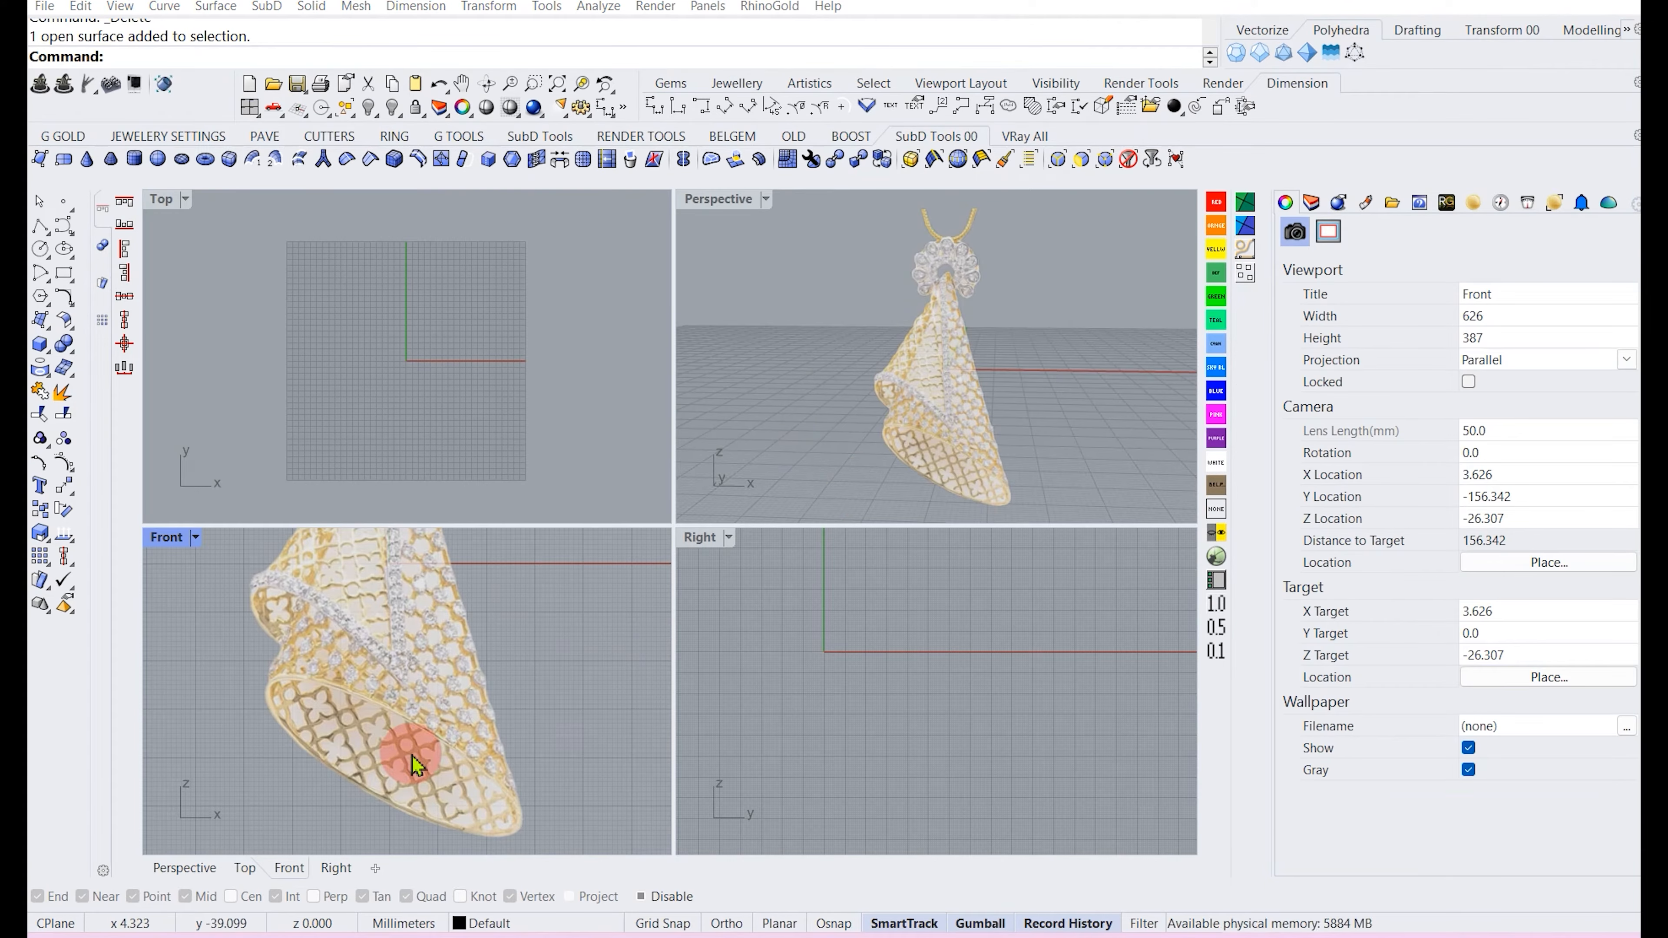
pyautogui.scroll(-10, 374, 702)
pyautogui.moveTo(428, 635); pyautogui.dragTo(429, 674, button='right')
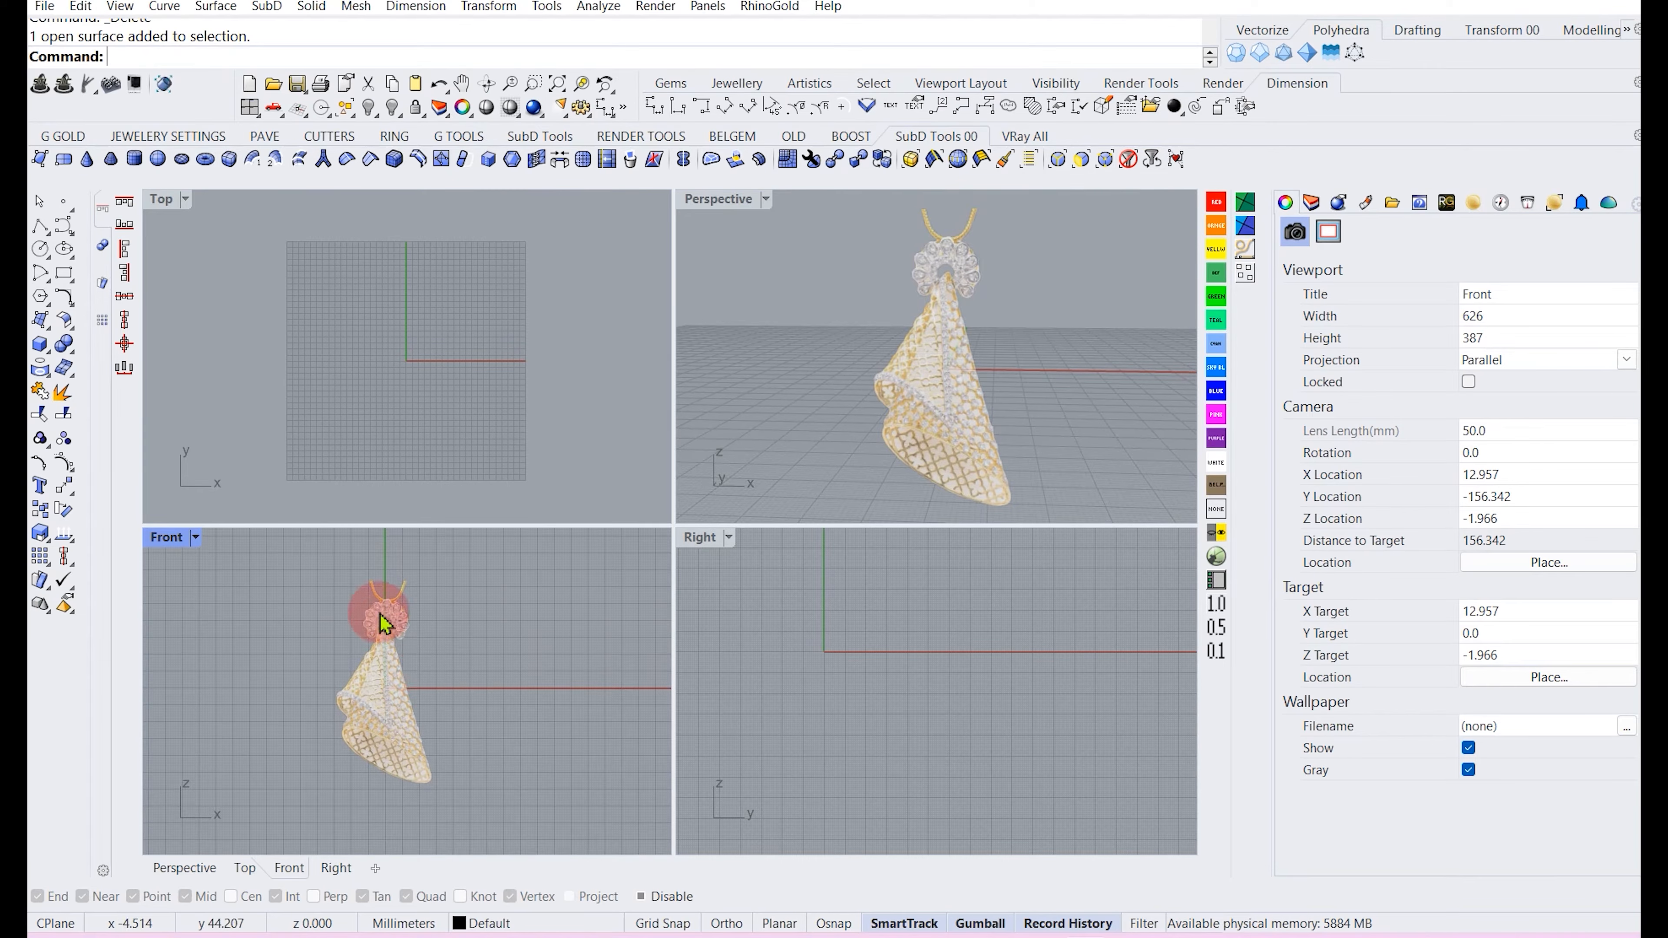
pyautogui.scroll(4, 374, 739)
pyautogui.scroll(6, 414, 756)
pyautogui.scroll(-6, 365, 686)
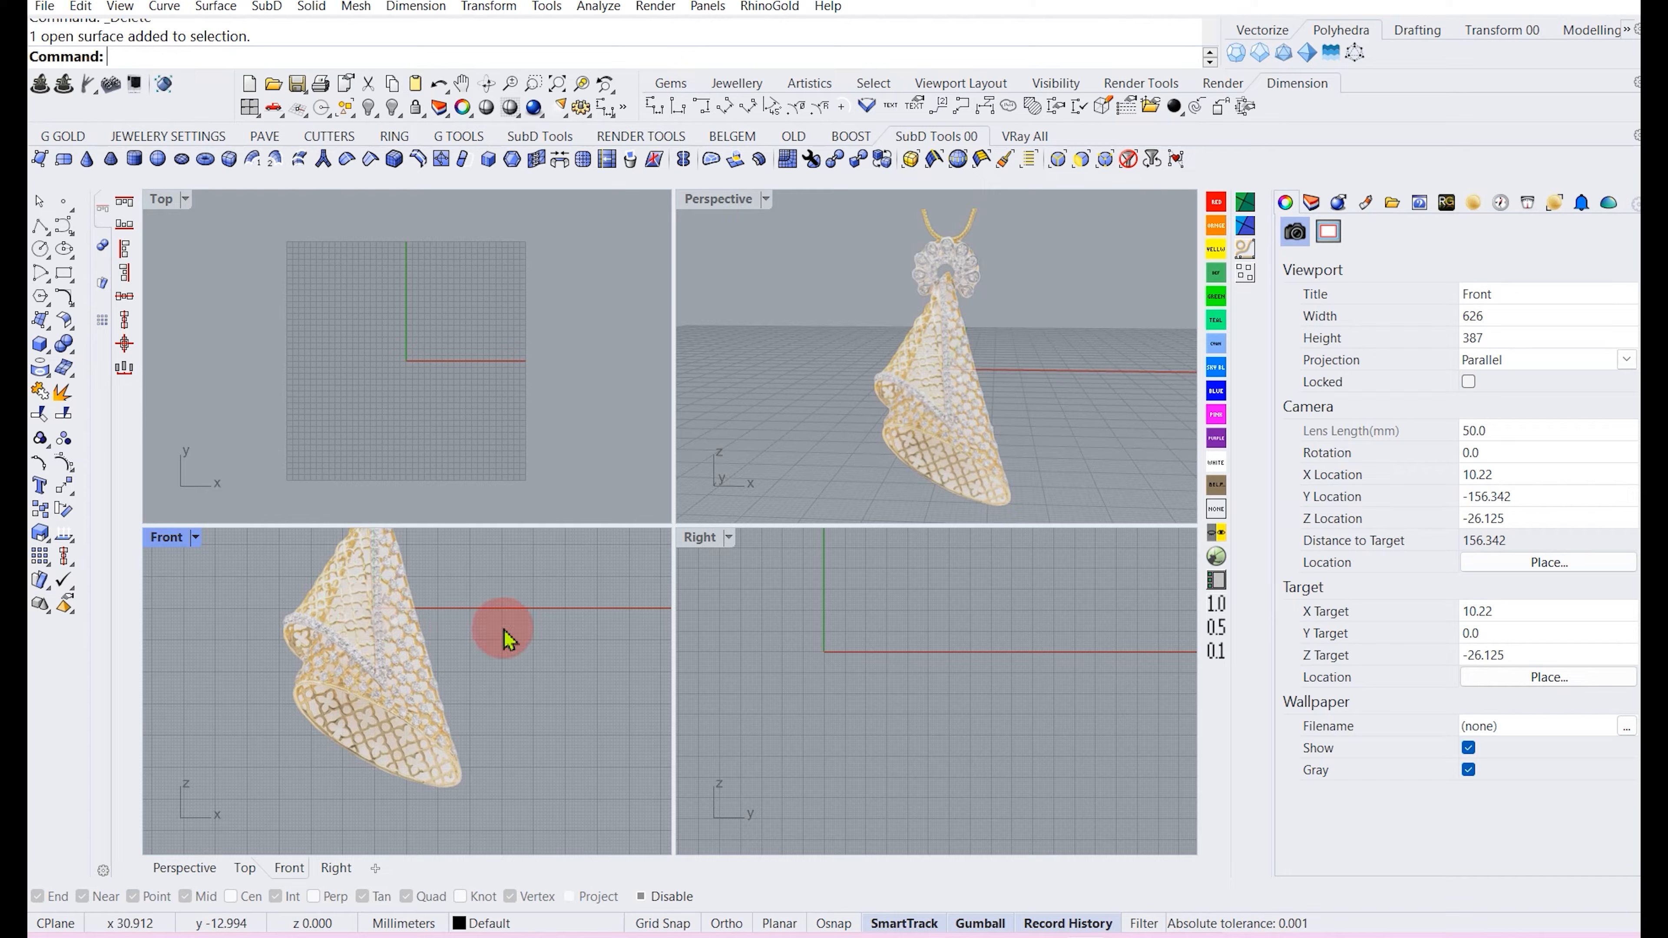
pyautogui.scroll(3, 371, 733)
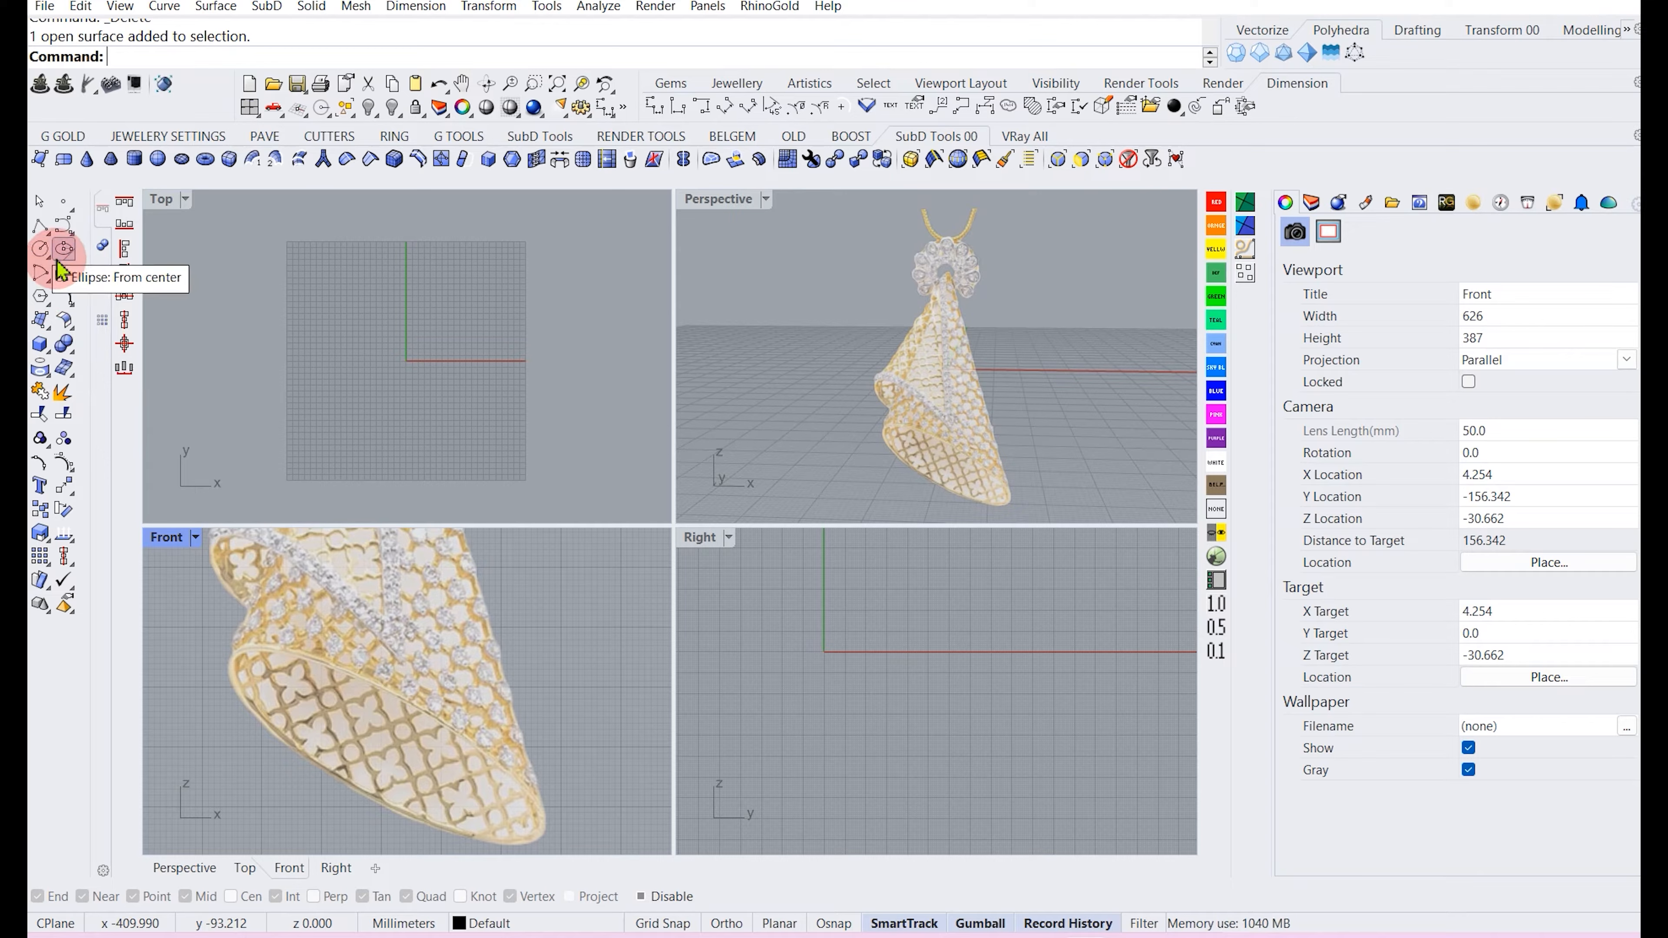
# Draw a closed interpolated curve tracing the rim of the pendant's lower opening in the Front view.
pyautogui.moveTo(71, 230); pyautogui.dragTo(106, 236)
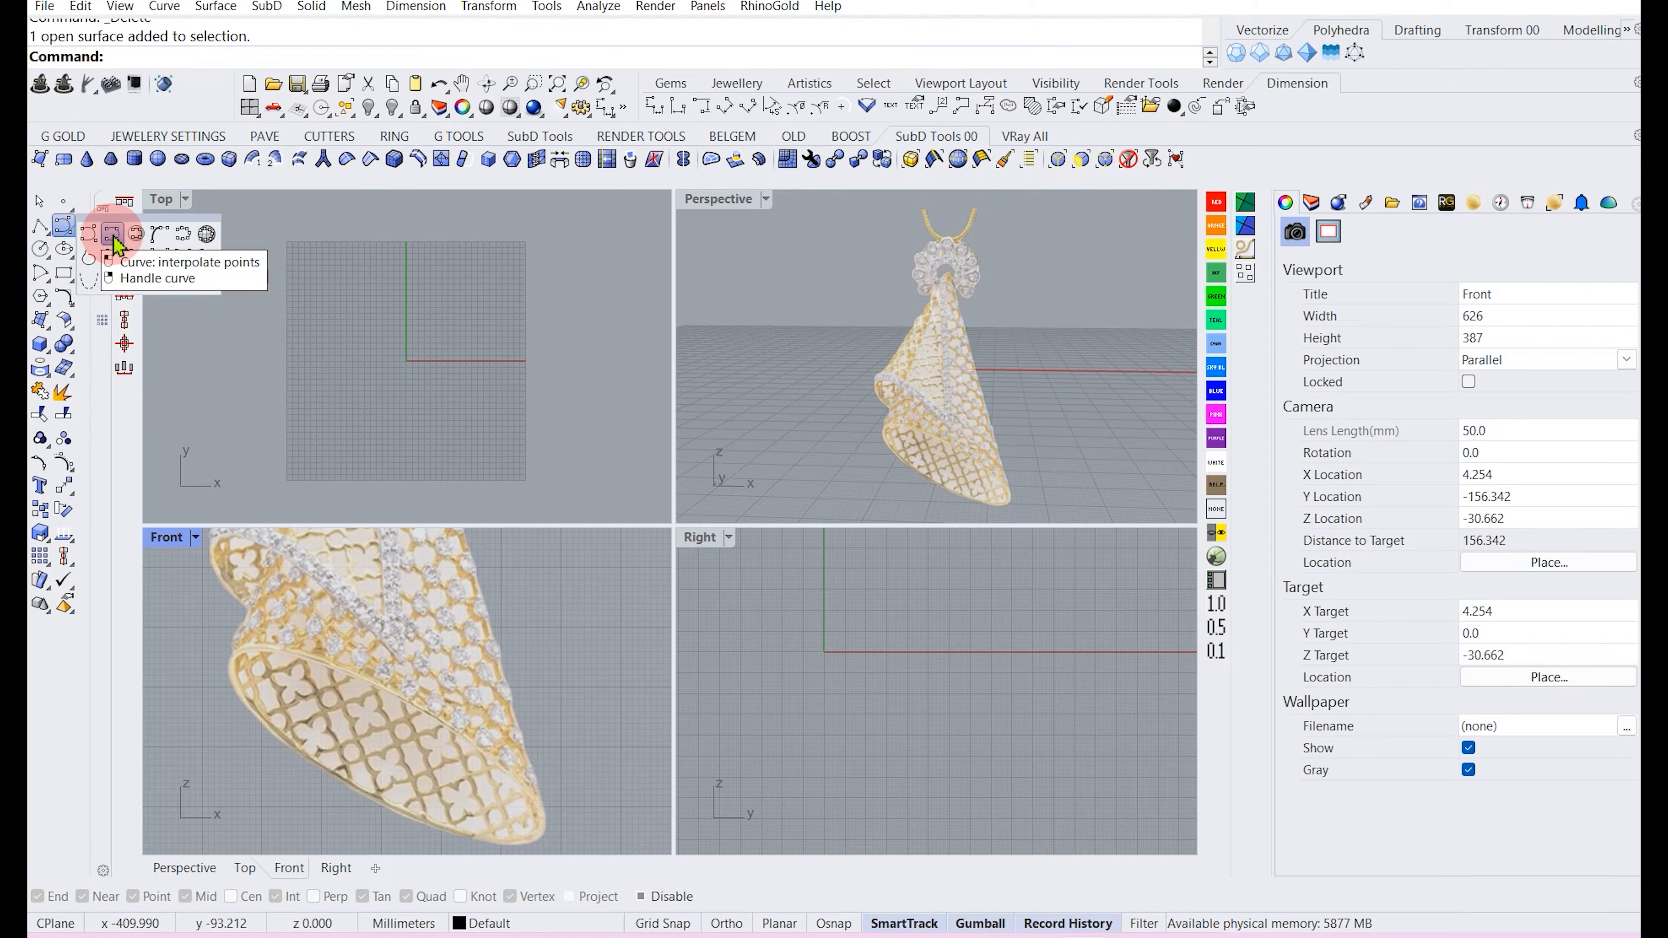
pyautogui.click(112, 238)
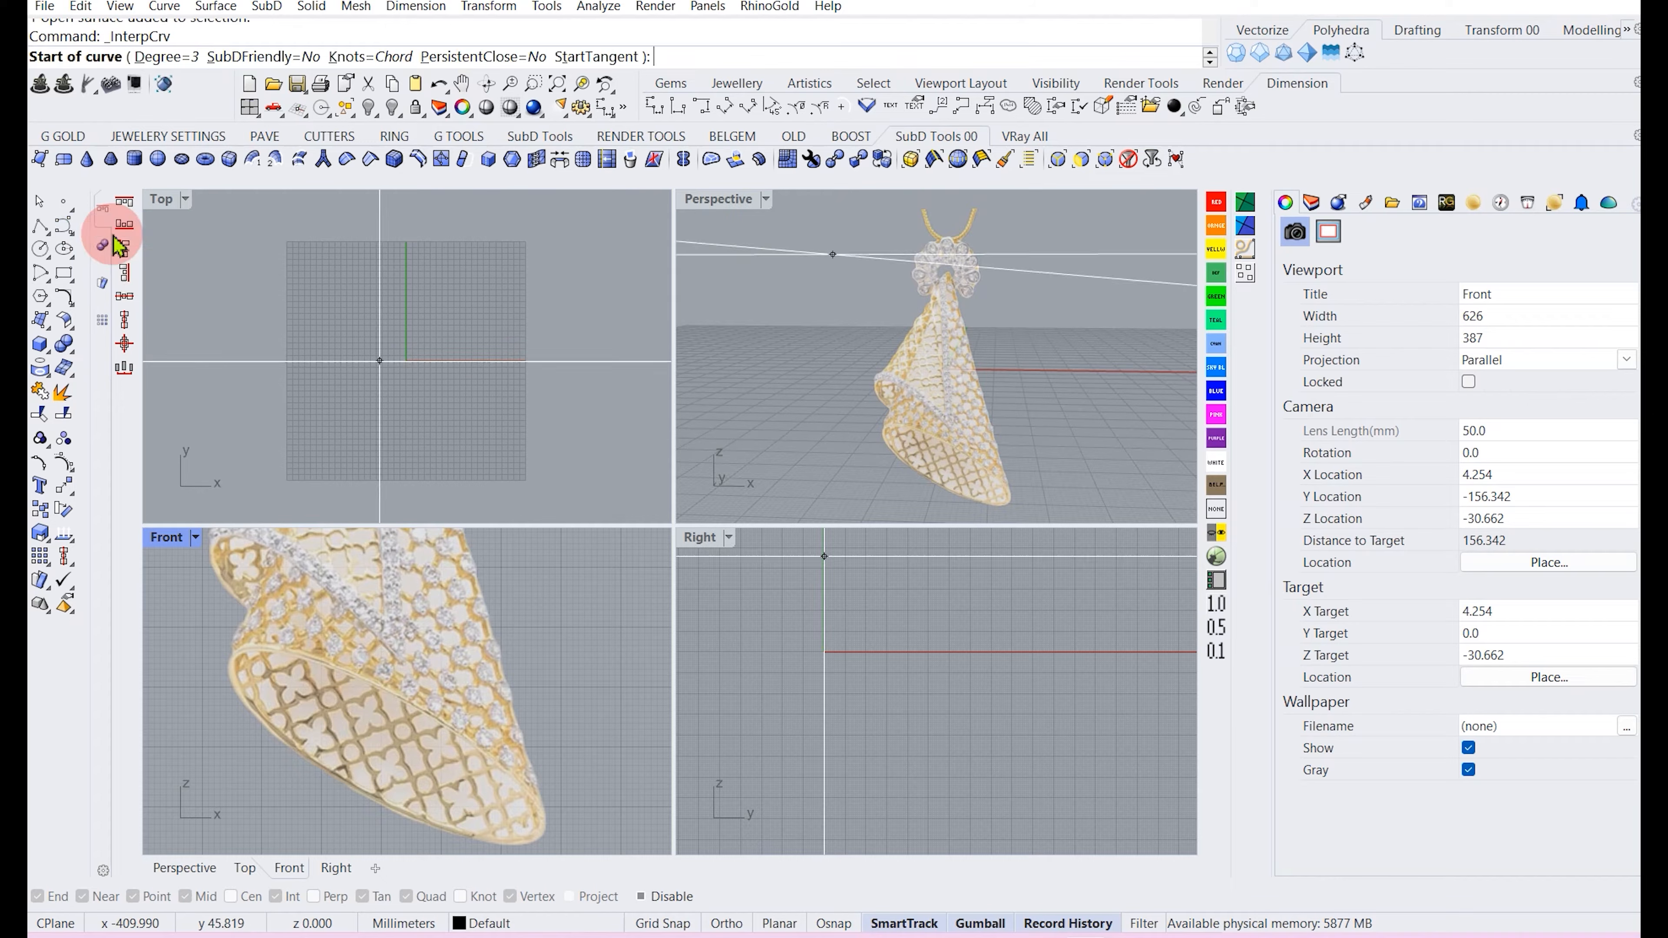
pyautogui.click(359, 675)
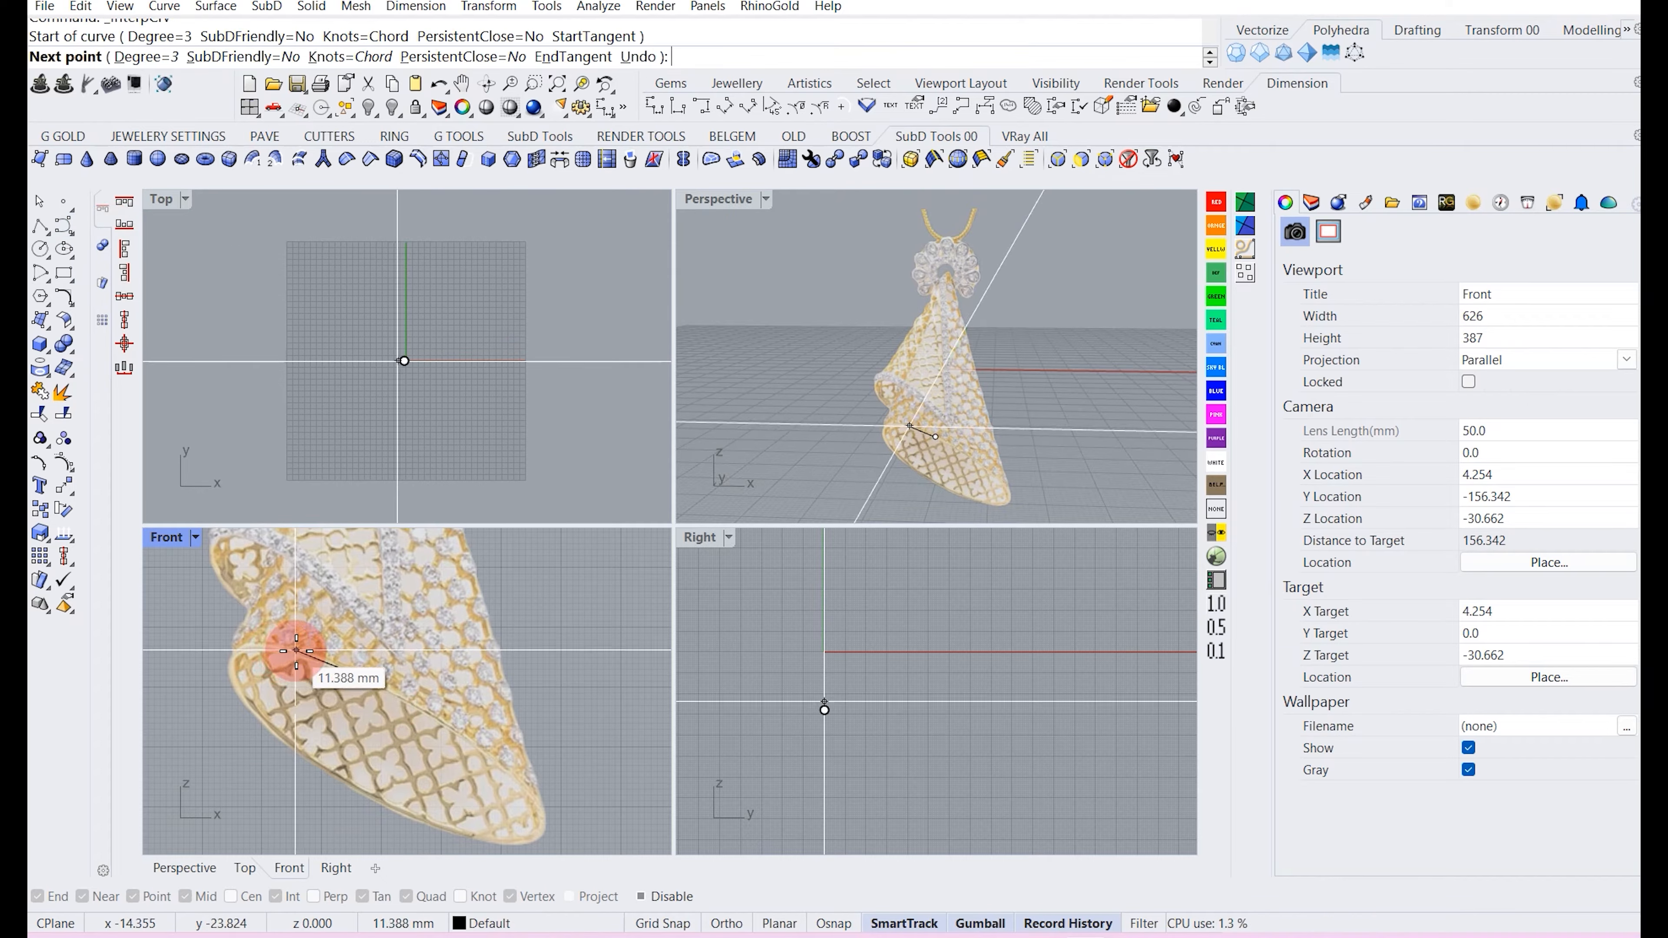
pyautogui.click(296, 651)
pyautogui.click(245, 649)
pyautogui.click(234, 681)
pyautogui.click(312, 759)
pyautogui.click(423, 819)
pyautogui.moveTo(463, 831); pyautogui.dragTo(376, 744, button='right')
pyautogui.click(416, 756)
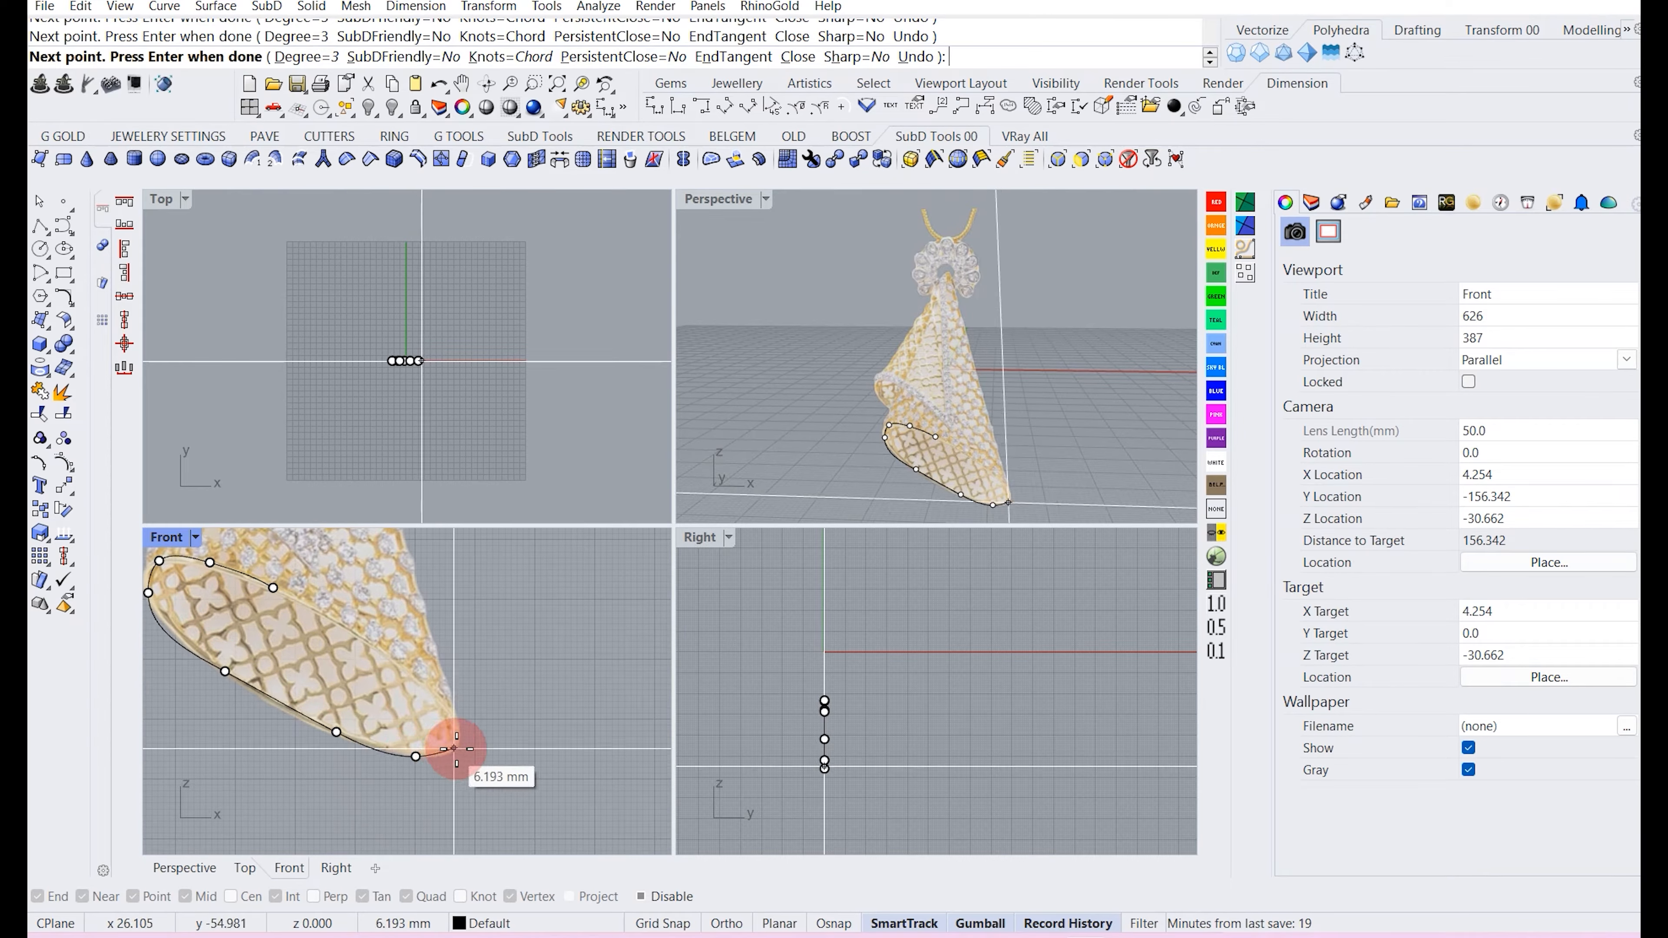
pyautogui.click(458, 747)
pyautogui.click(452, 712)
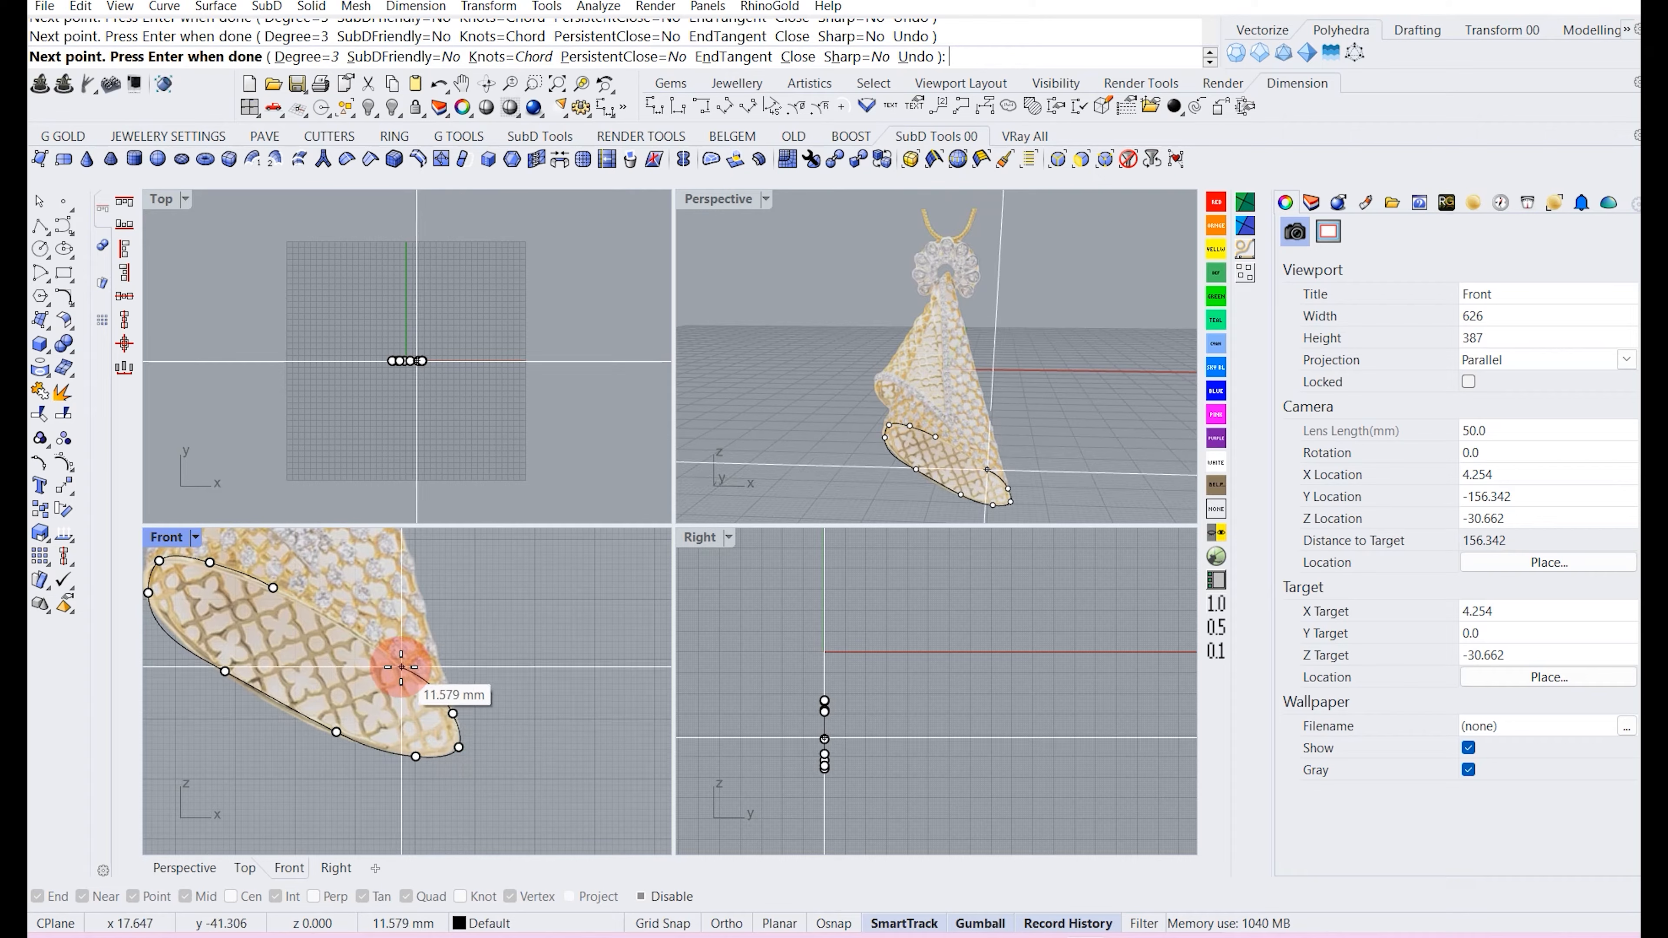
pyautogui.click(393, 657)
pyautogui.click(293, 598)
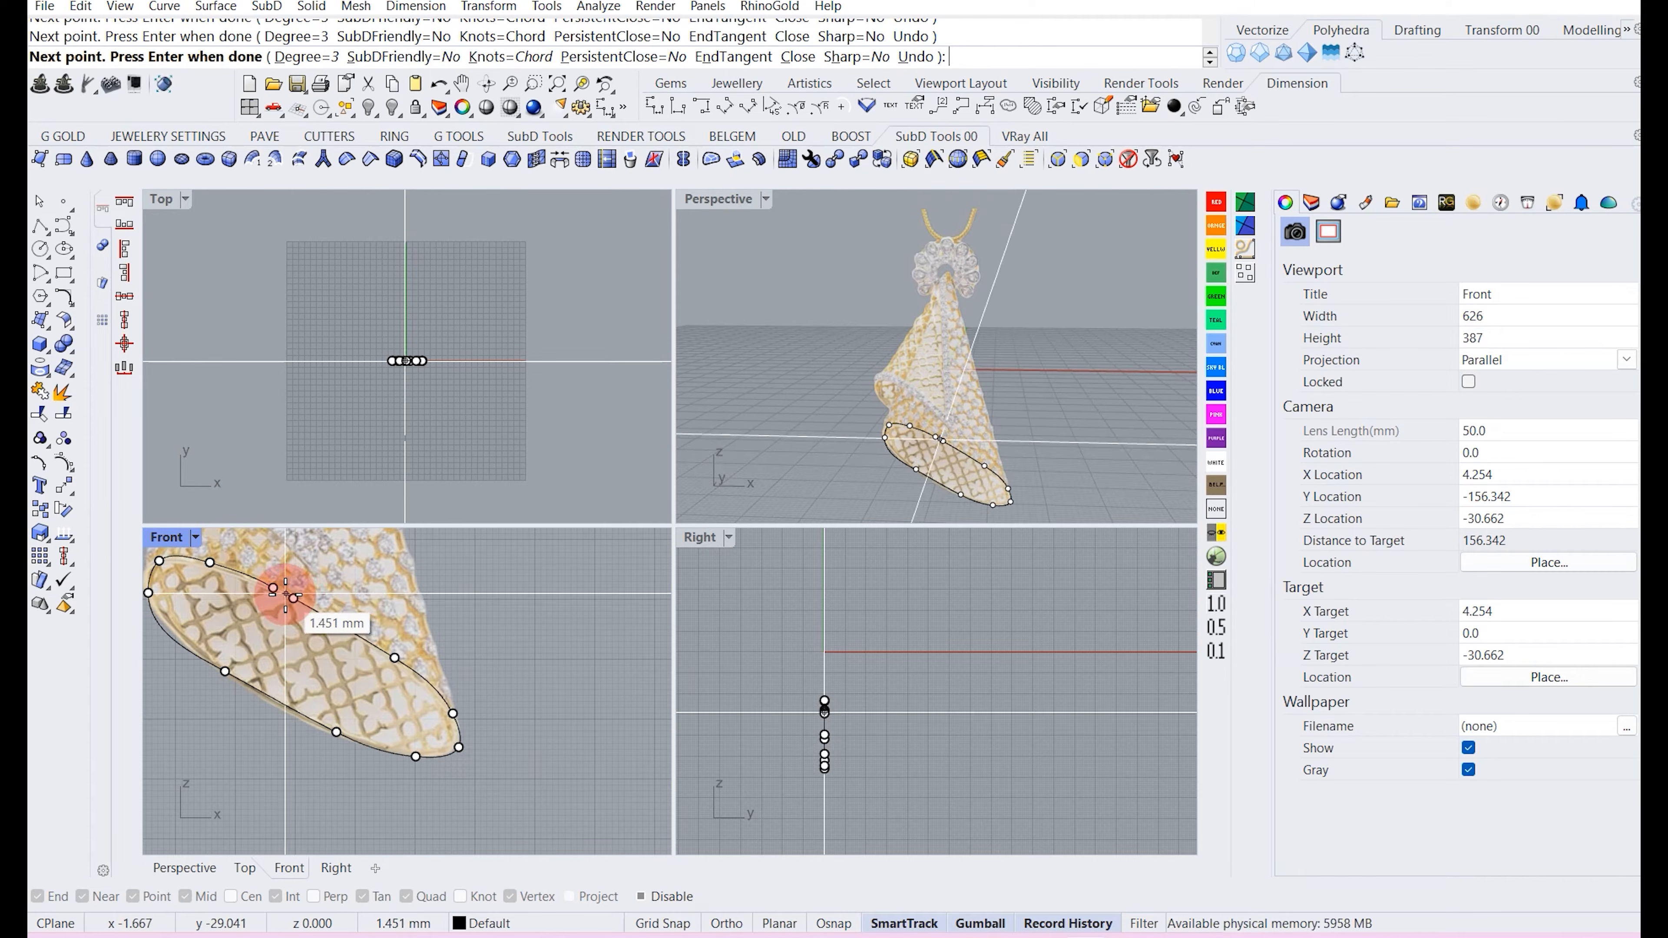
pyautogui.click(273, 586)
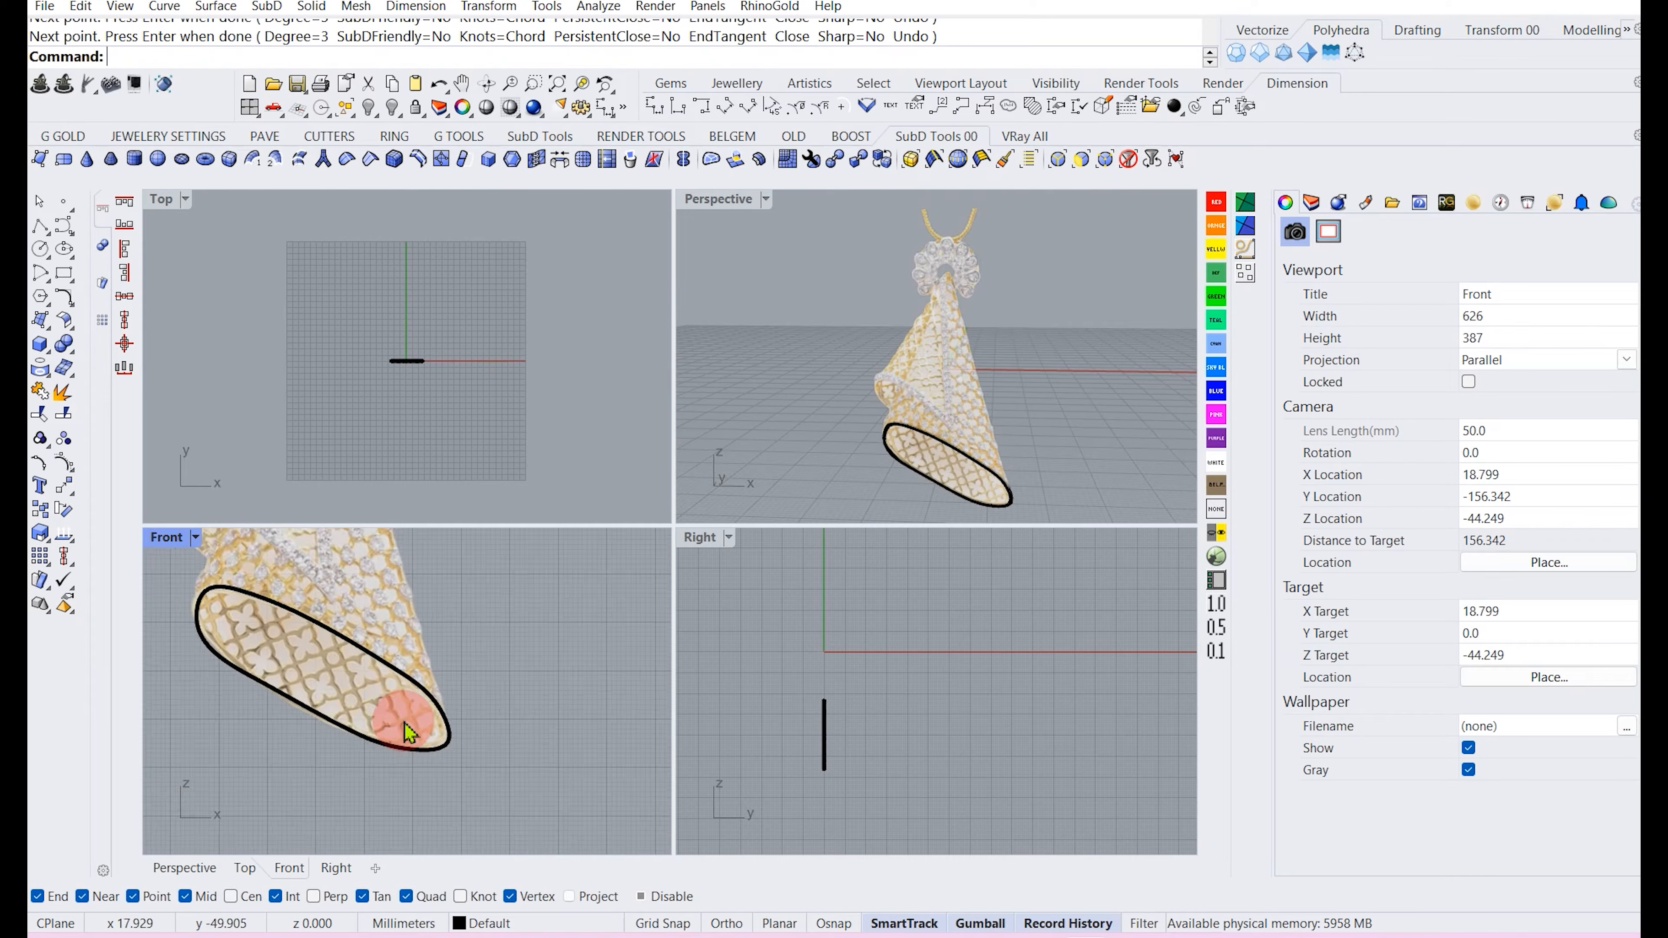
# Move control points at both tips of the rim curve so it follows the edge of the lower opening.
pyautogui.click(445, 741)
pyautogui.click(450, 748)
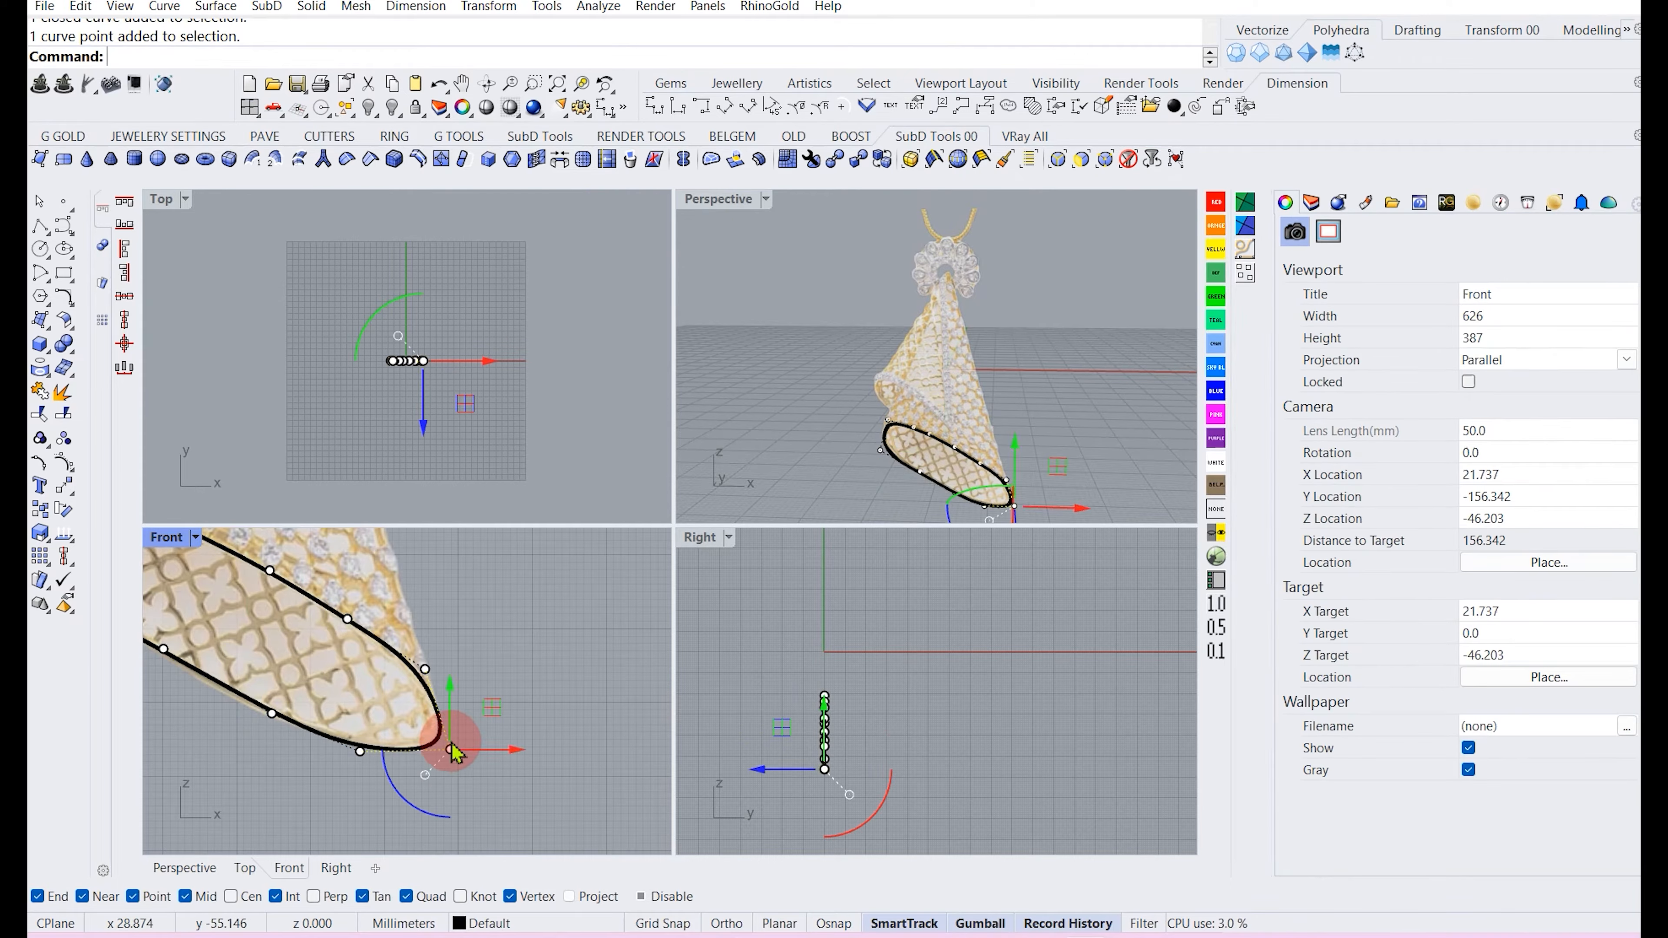
pyautogui.moveTo(494, 720); pyautogui.dragTo(449, 743)
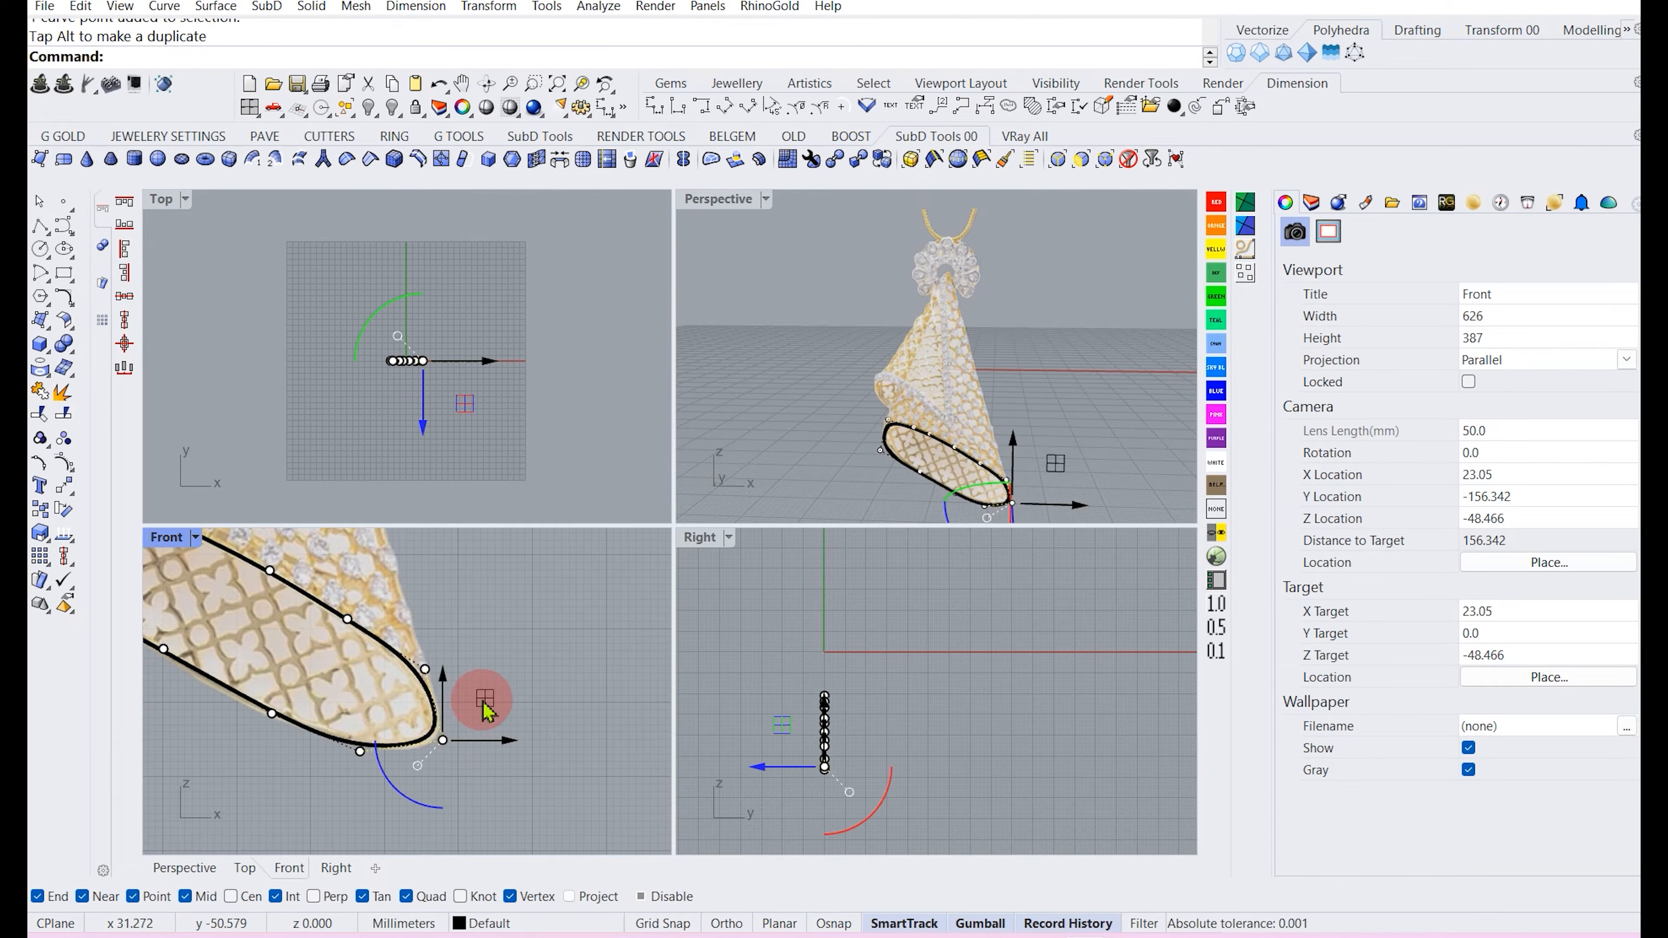
pyautogui.click(426, 671)
pyautogui.moveTo(467, 626); pyautogui.dragTo(471, 629)
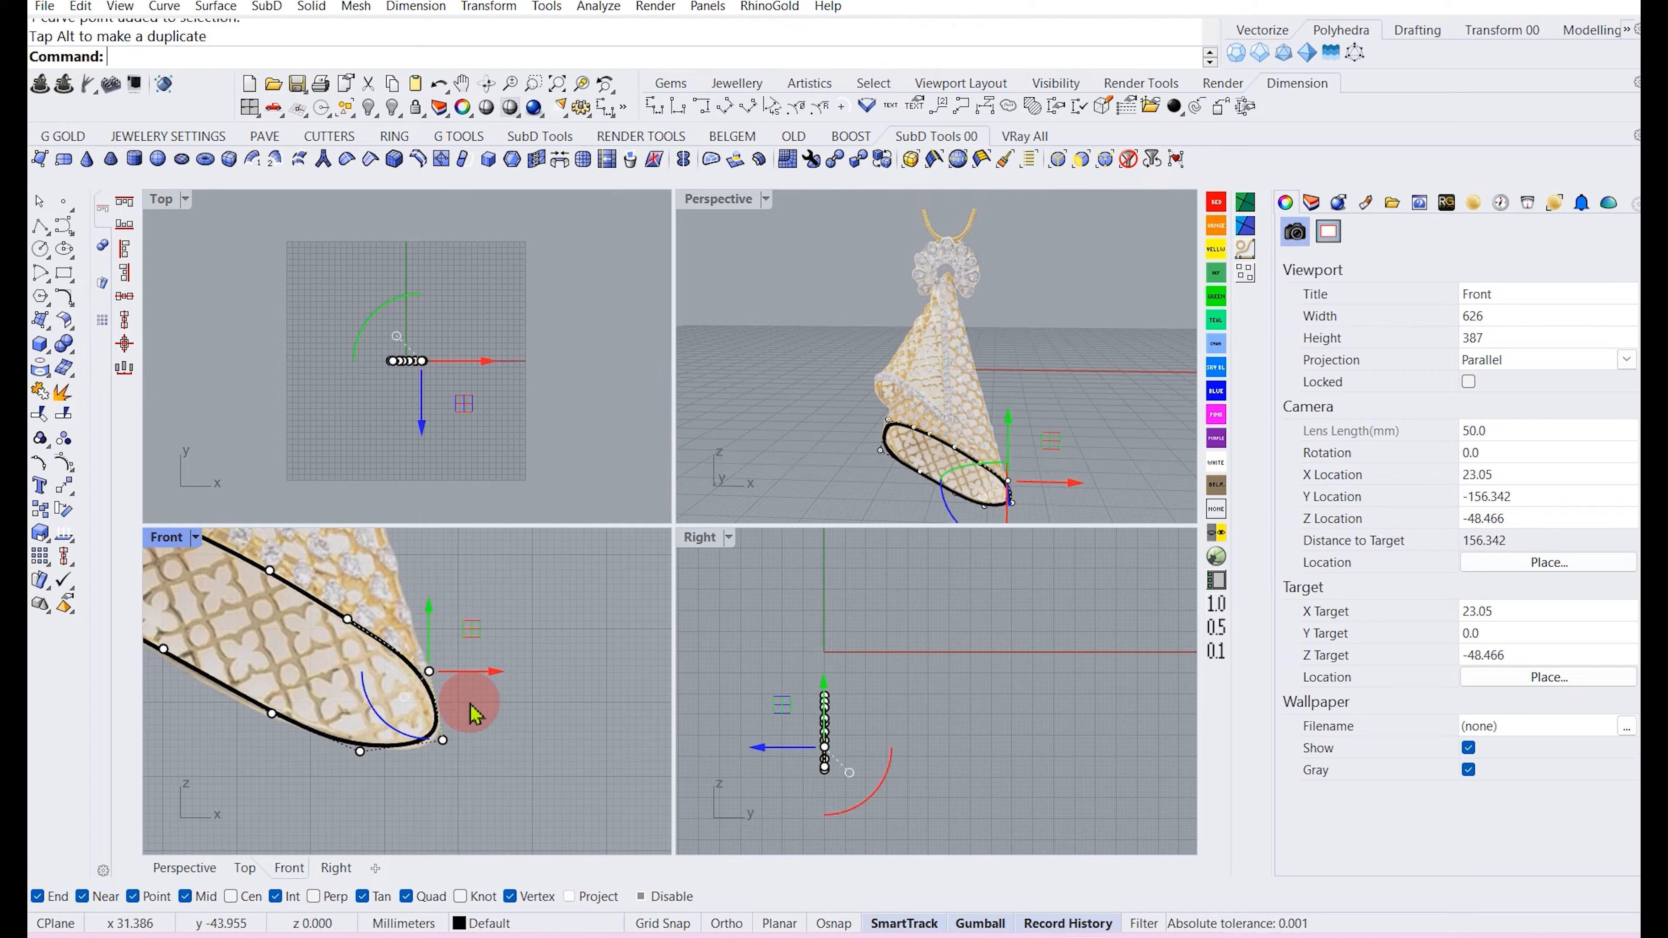
pyautogui.scroll(4, 444, 743)
pyautogui.click(443, 740)
pyautogui.moveTo(477, 694); pyautogui.dragTo(480, 703)
pyautogui.scroll(-9, 461, 718)
pyautogui.scroll(6, 240, 595)
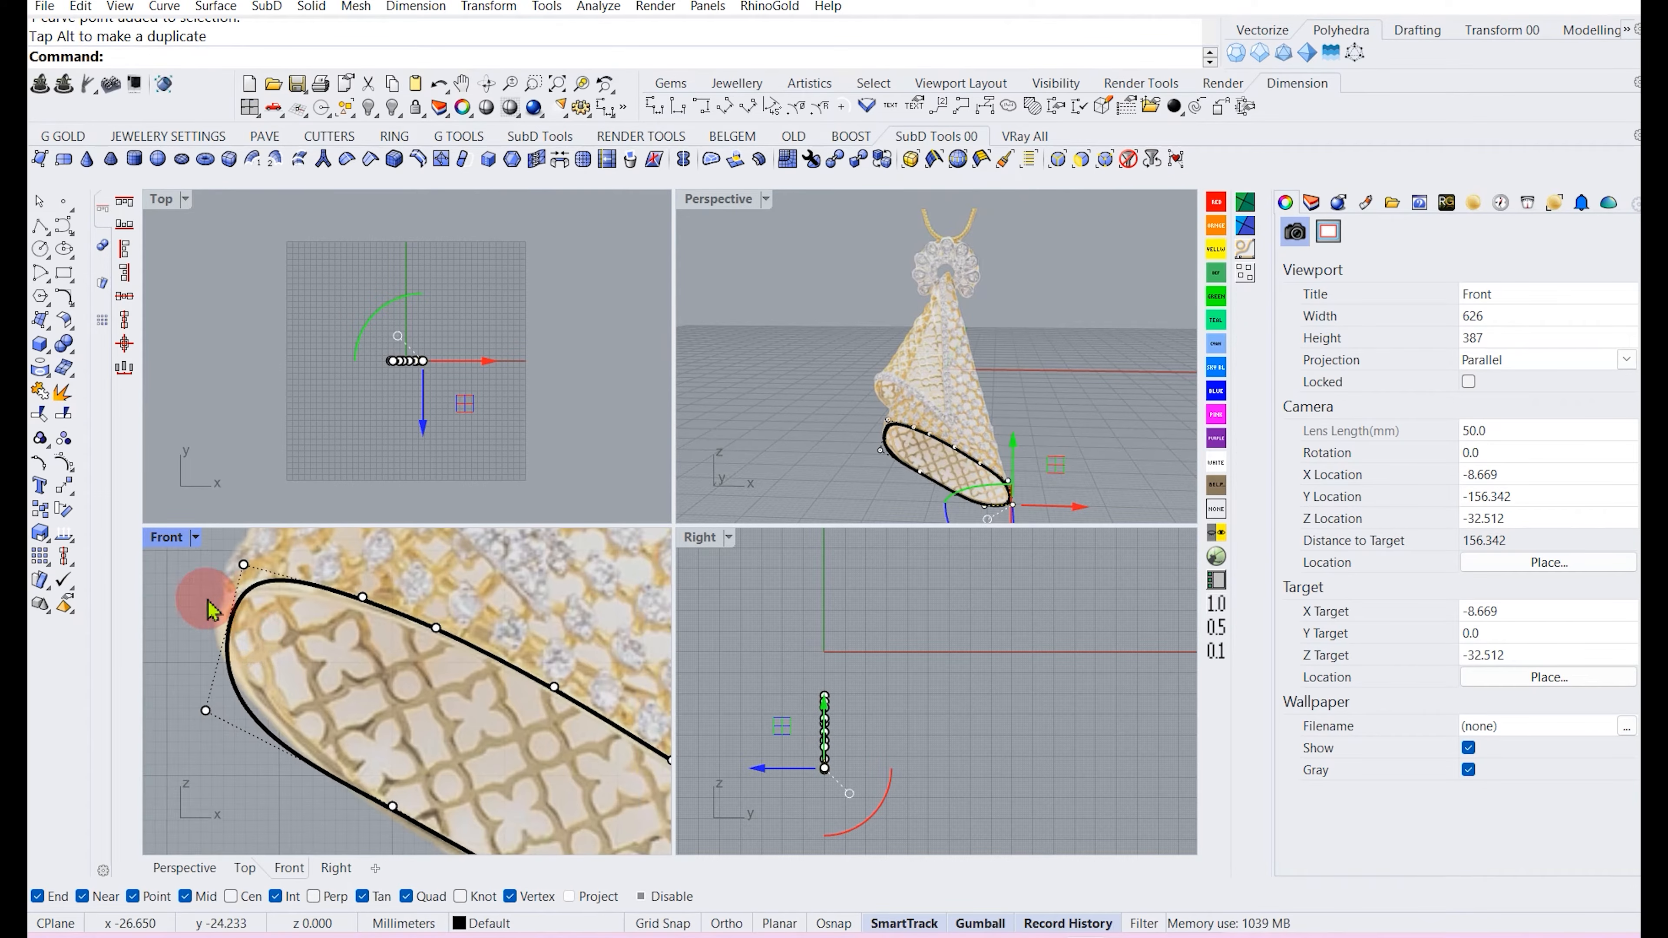
pyautogui.click(247, 735)
pyautogui.moveTo(287, 693); pyautogui.dragTo(294, 678)
pyautogui.moveTo(321, 546); pyautogui.dragTo(328, 558)
pyautogui.scroll(-6, 258, 653)
pyautogui.click(194, 608)
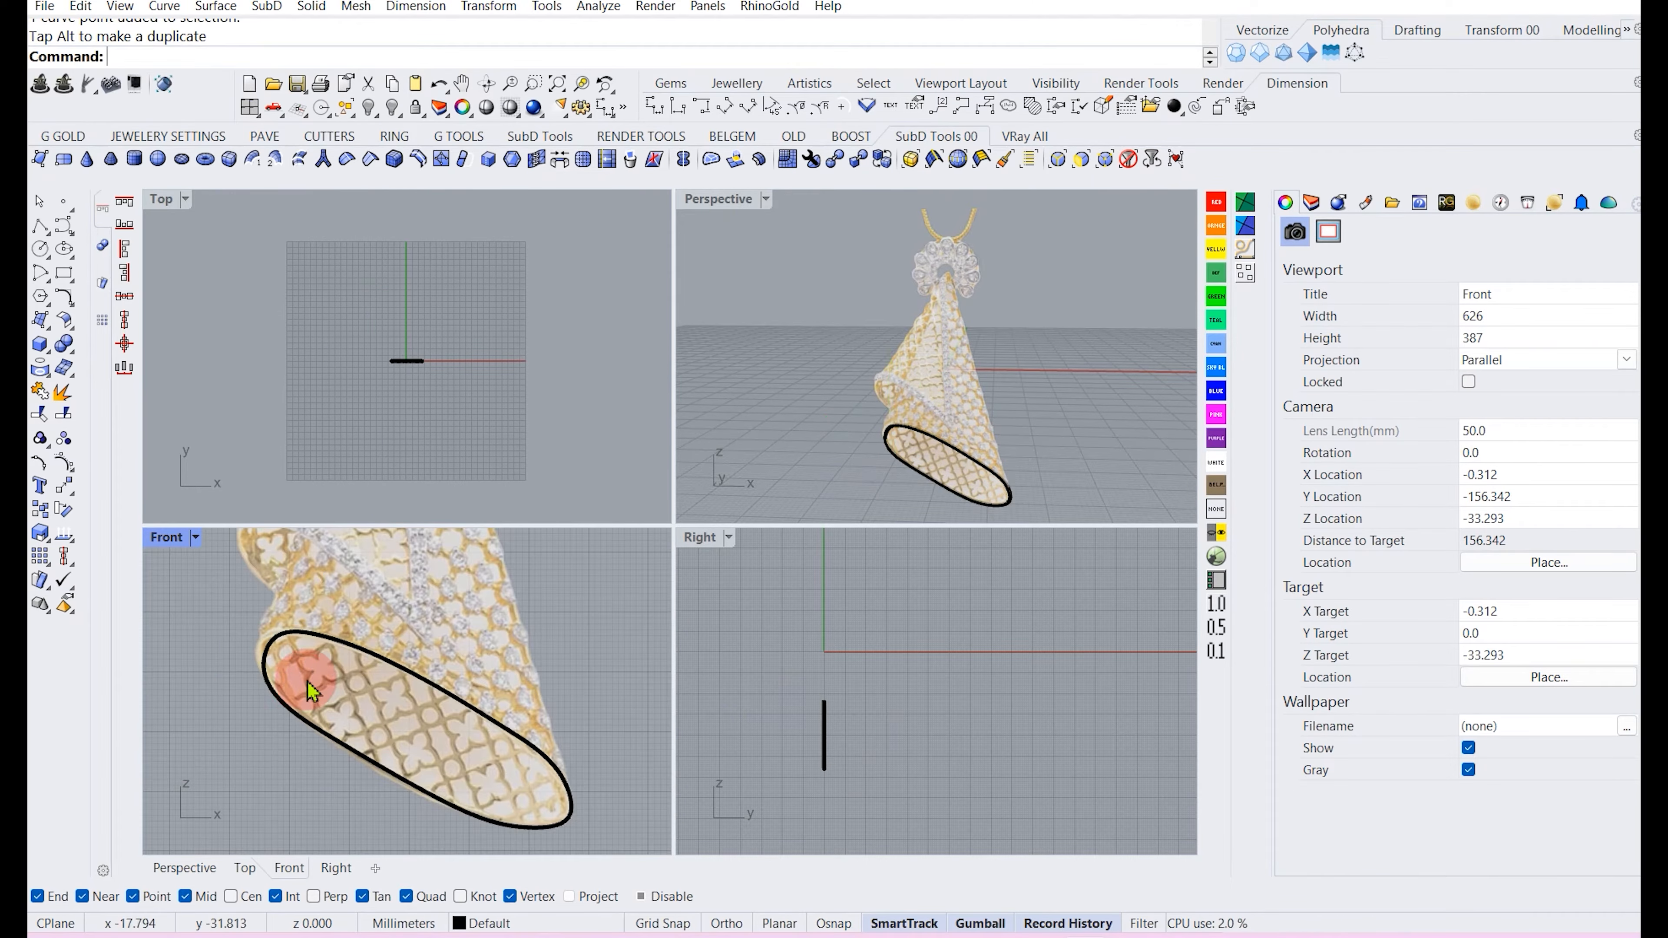
pyautogui.click(273, 650)
pyautogui.moveTo(224, 599); pyautogui.dragTo(296, 701)
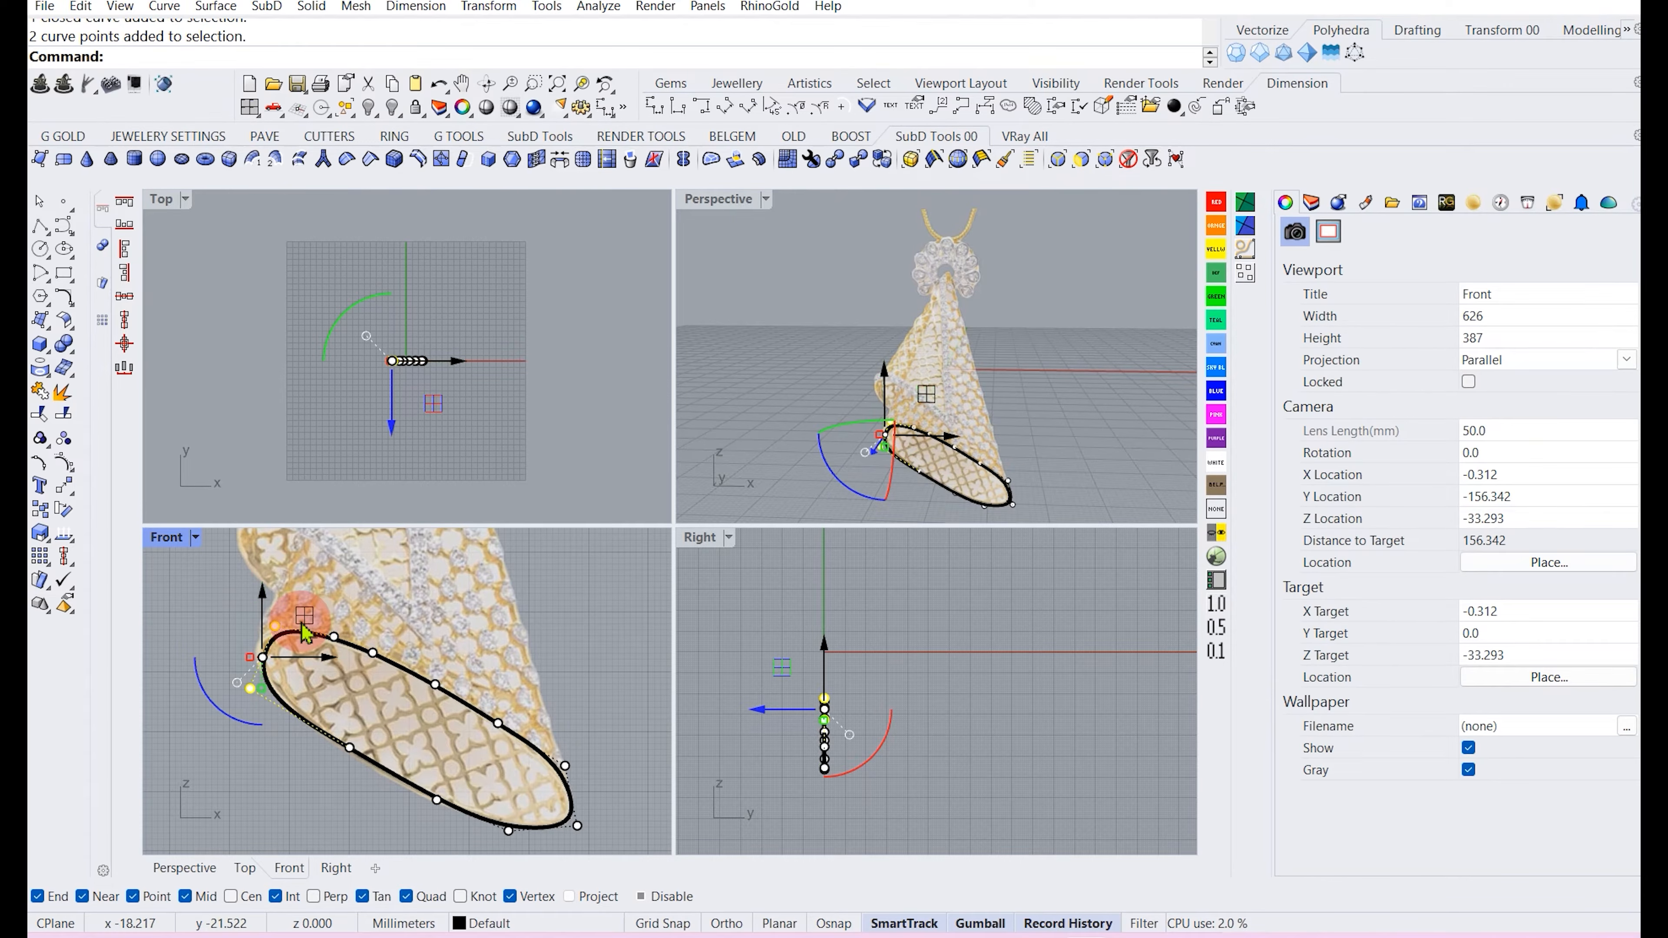
pyautogui.moveTo(300, 621); pyautogui.dragTo(294, 615)
pyautogui.click(188, 642)
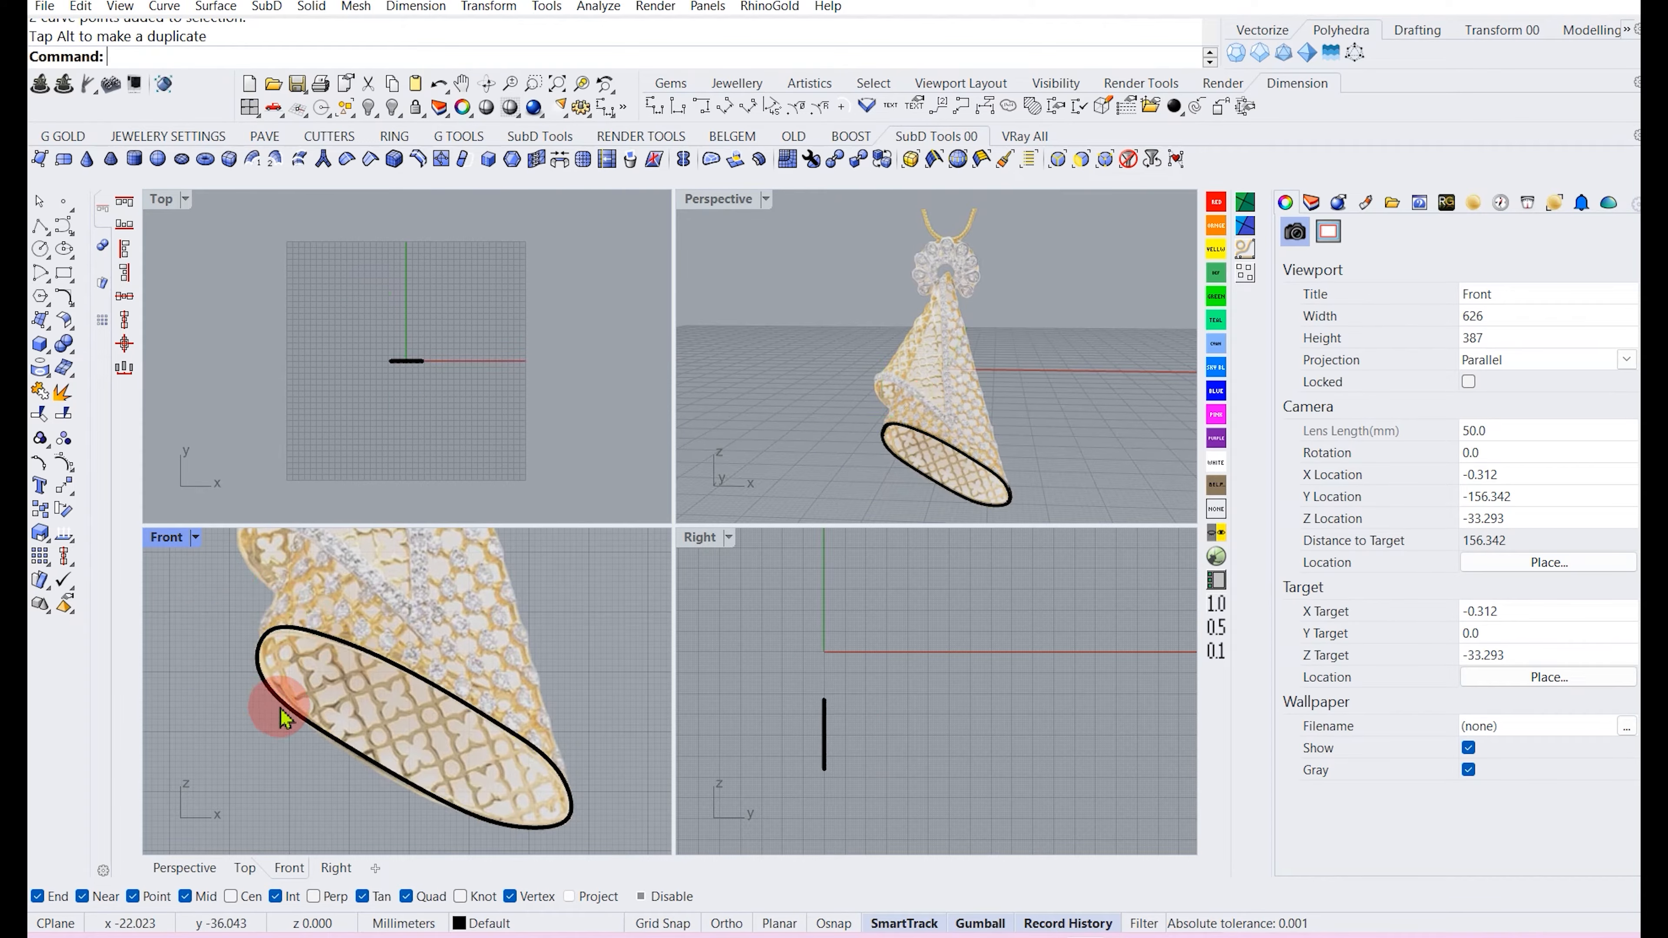
# Rebuild the rim curve with 20 points and degree 3.
pyautogui.click(283, 708)
pyautogui.write('rebuild')
pyautogui.press('Return')
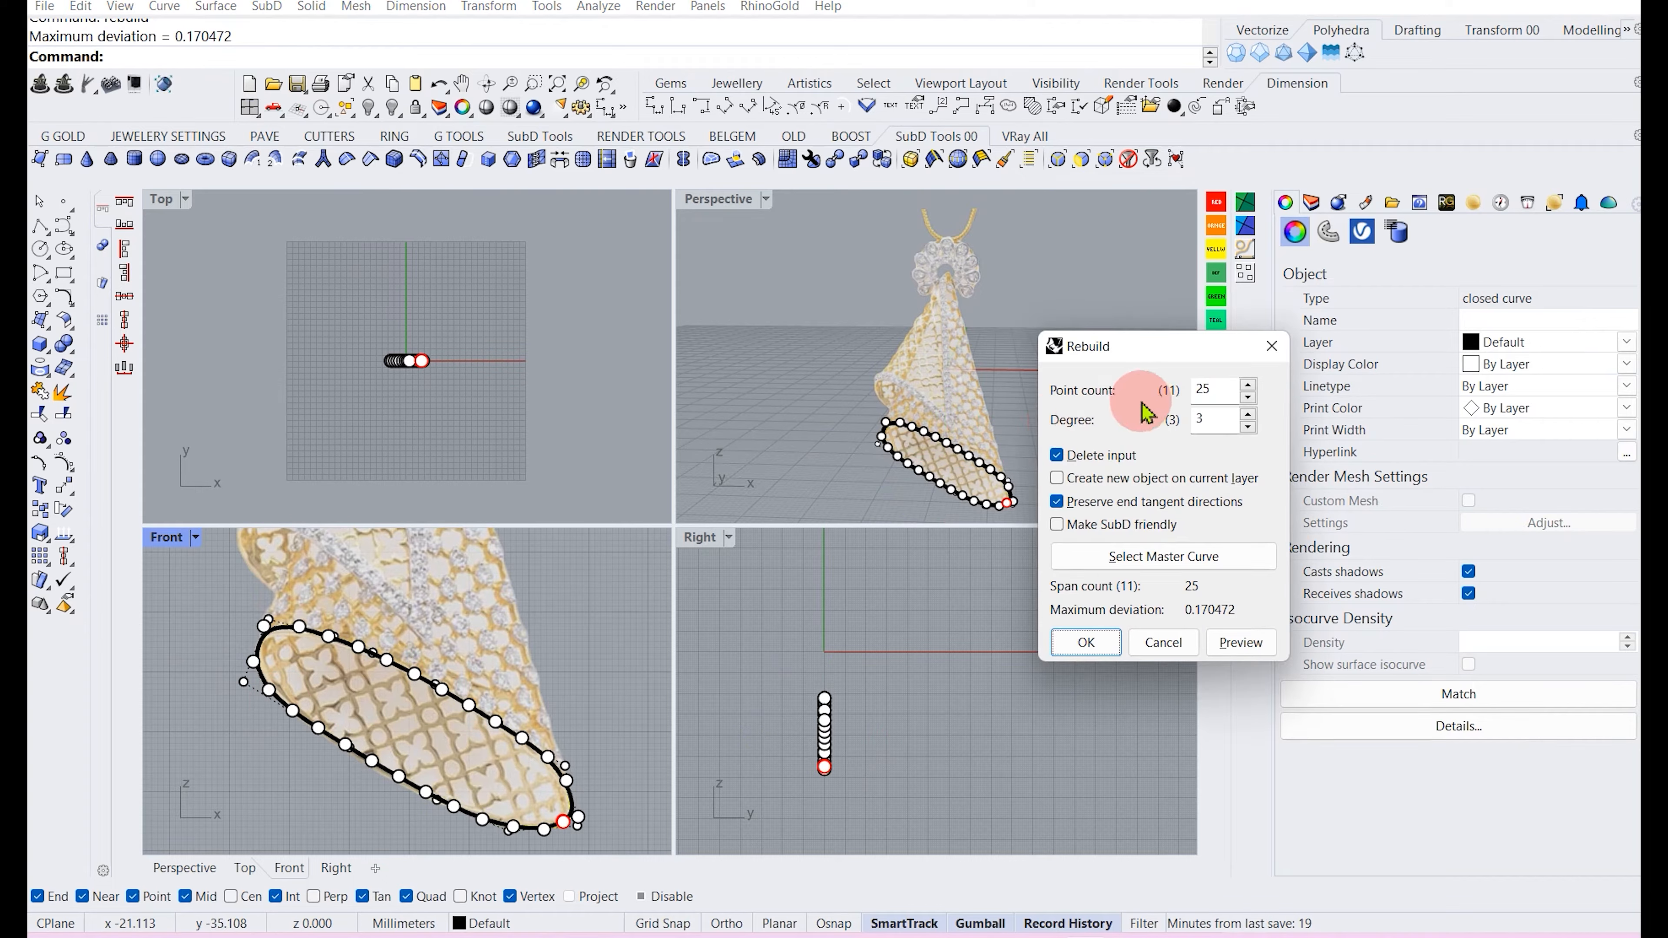
pyautogui.moveTo(1217, 386); pyautogui.dragTo(1164, 397)
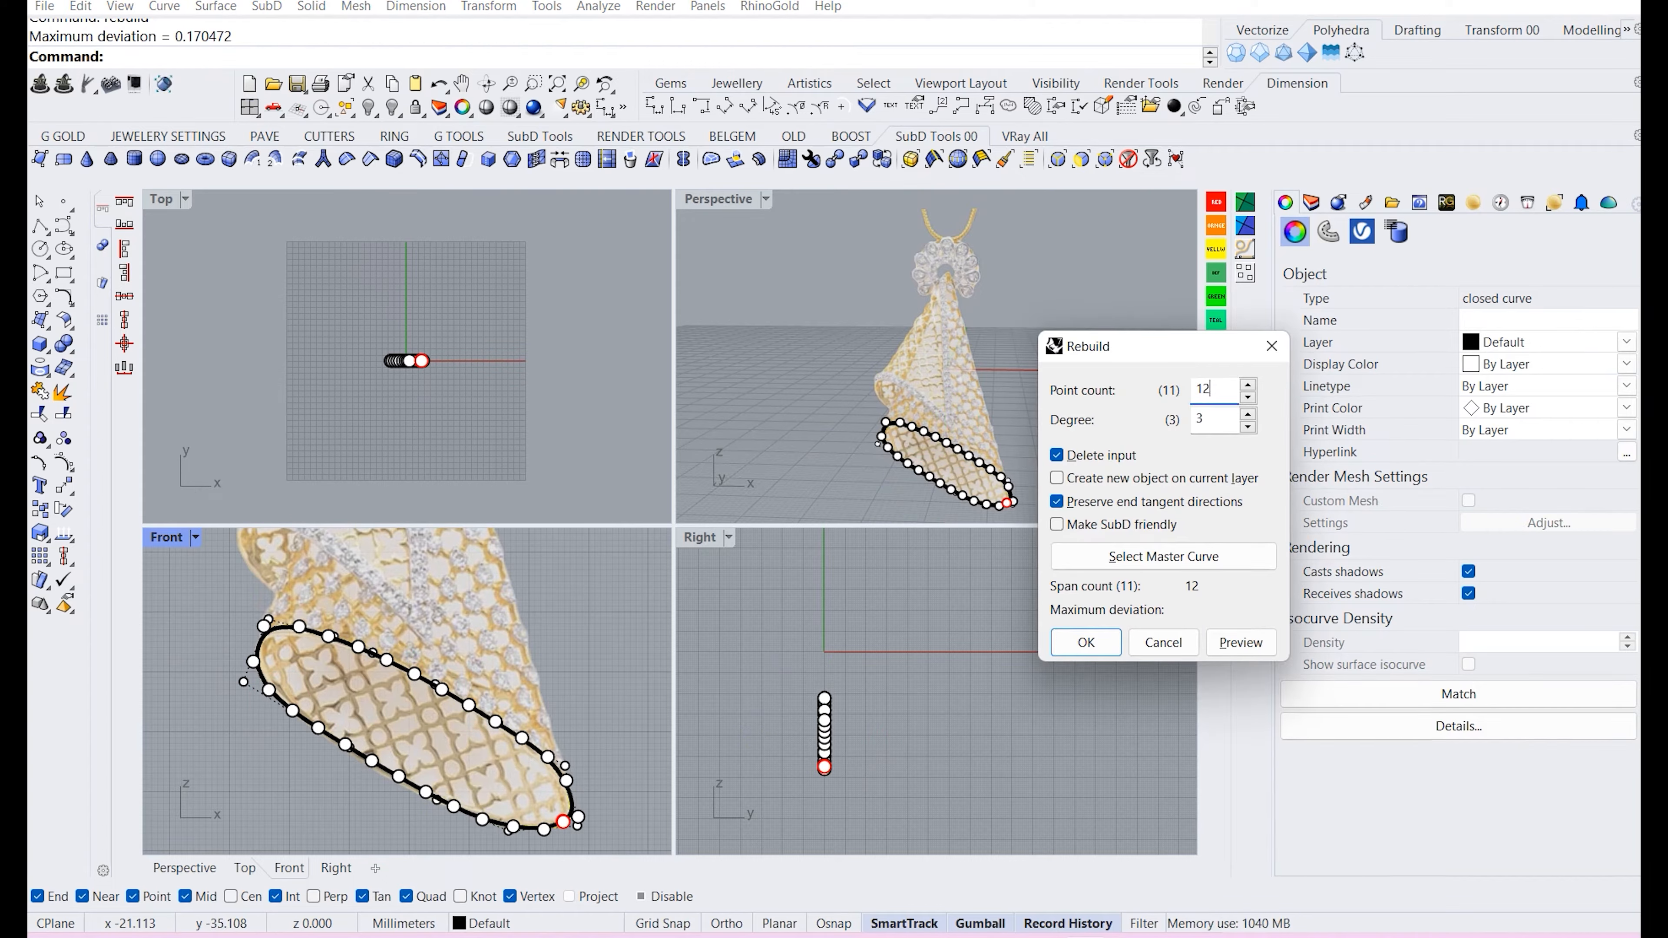
pyautogui.click(1156, 392)
pyautogui.moveTo(1219, 392); pyautogui.dragTo(1141, 415)
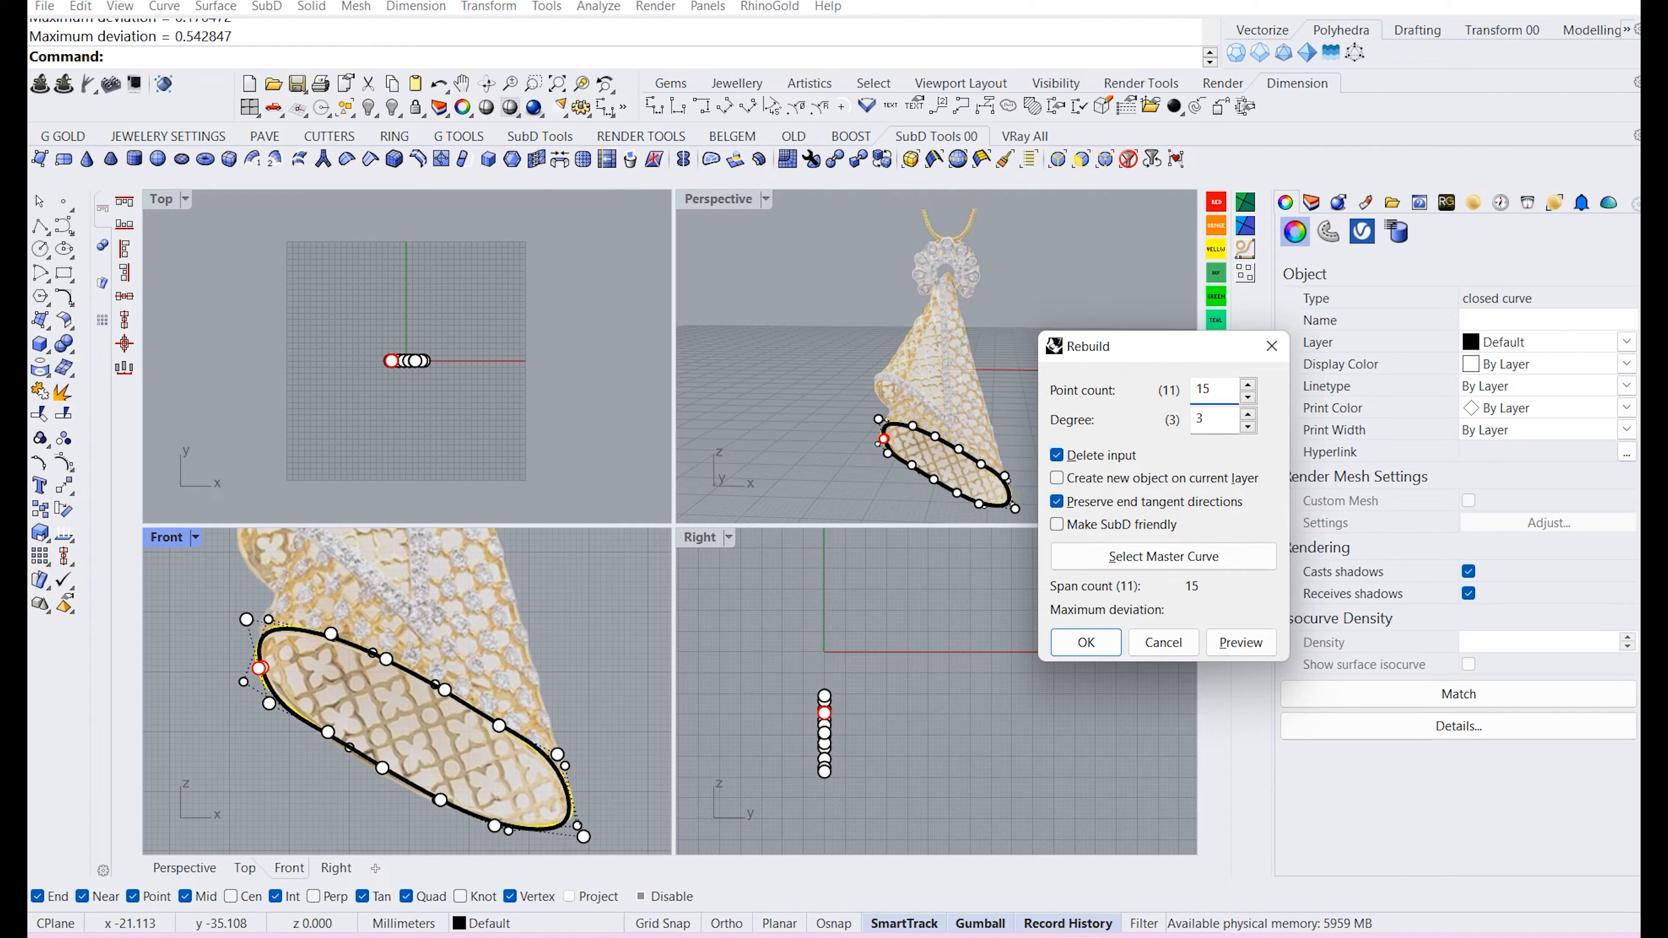
pyautogui.moveTo(1233, 389); pyautogui.dragTo(1117, 416)
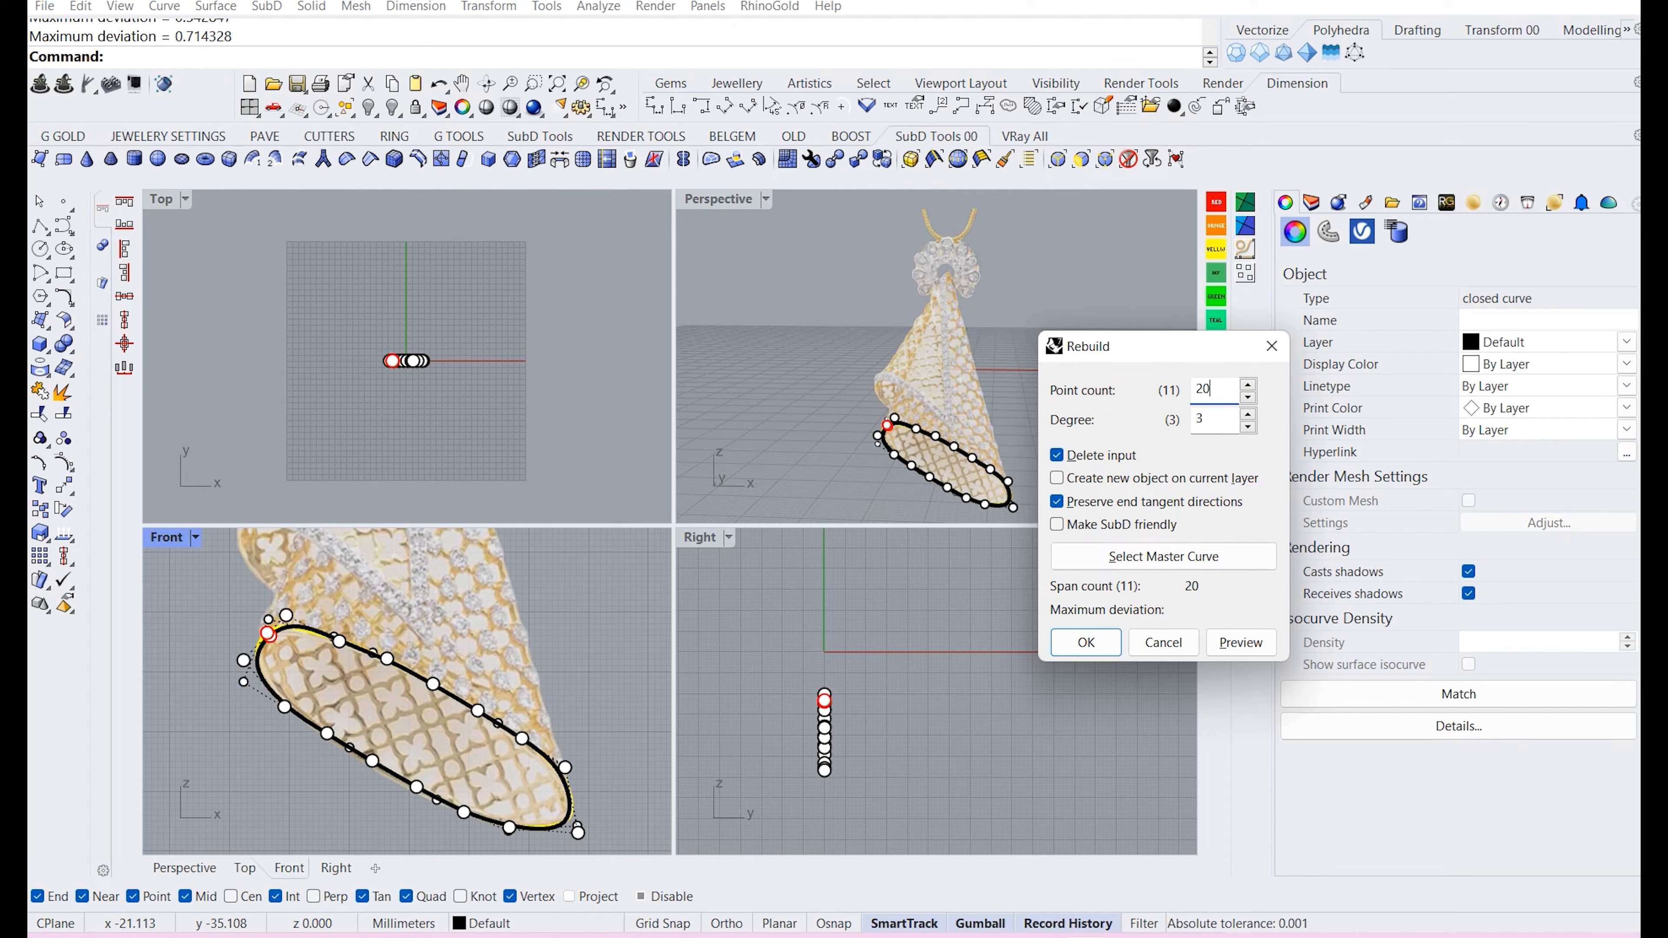
pyautogui.click(1085, 642)
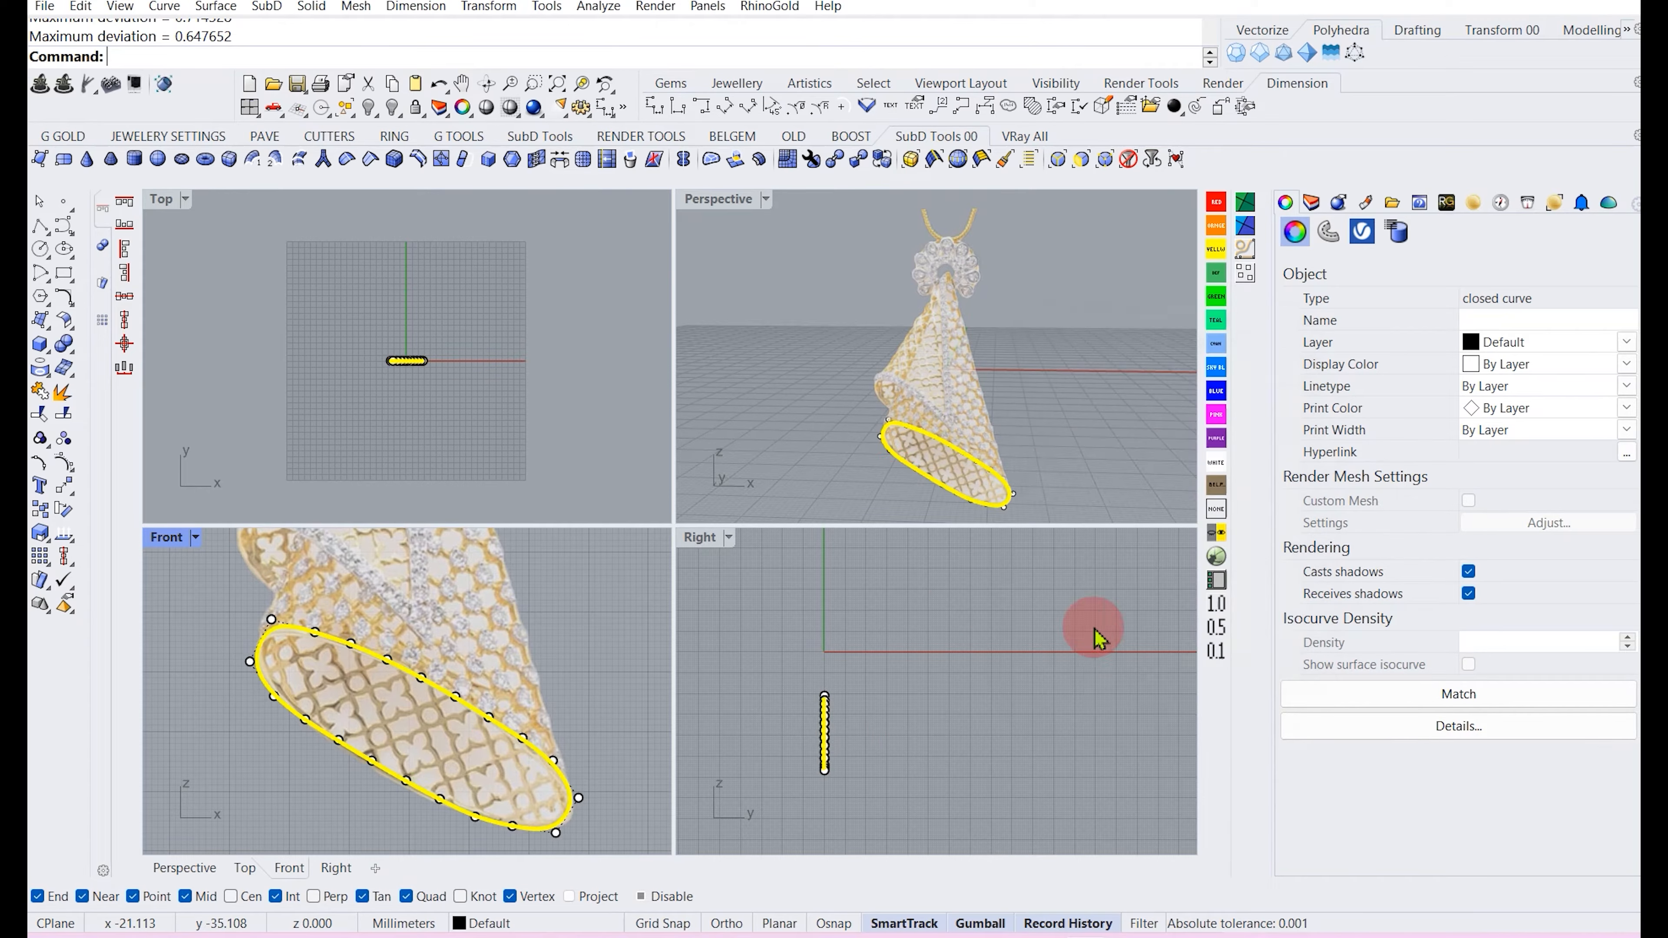
# Try rotating the rim curve with the gumball in the Right view.
pyautogui.click(556, 683)
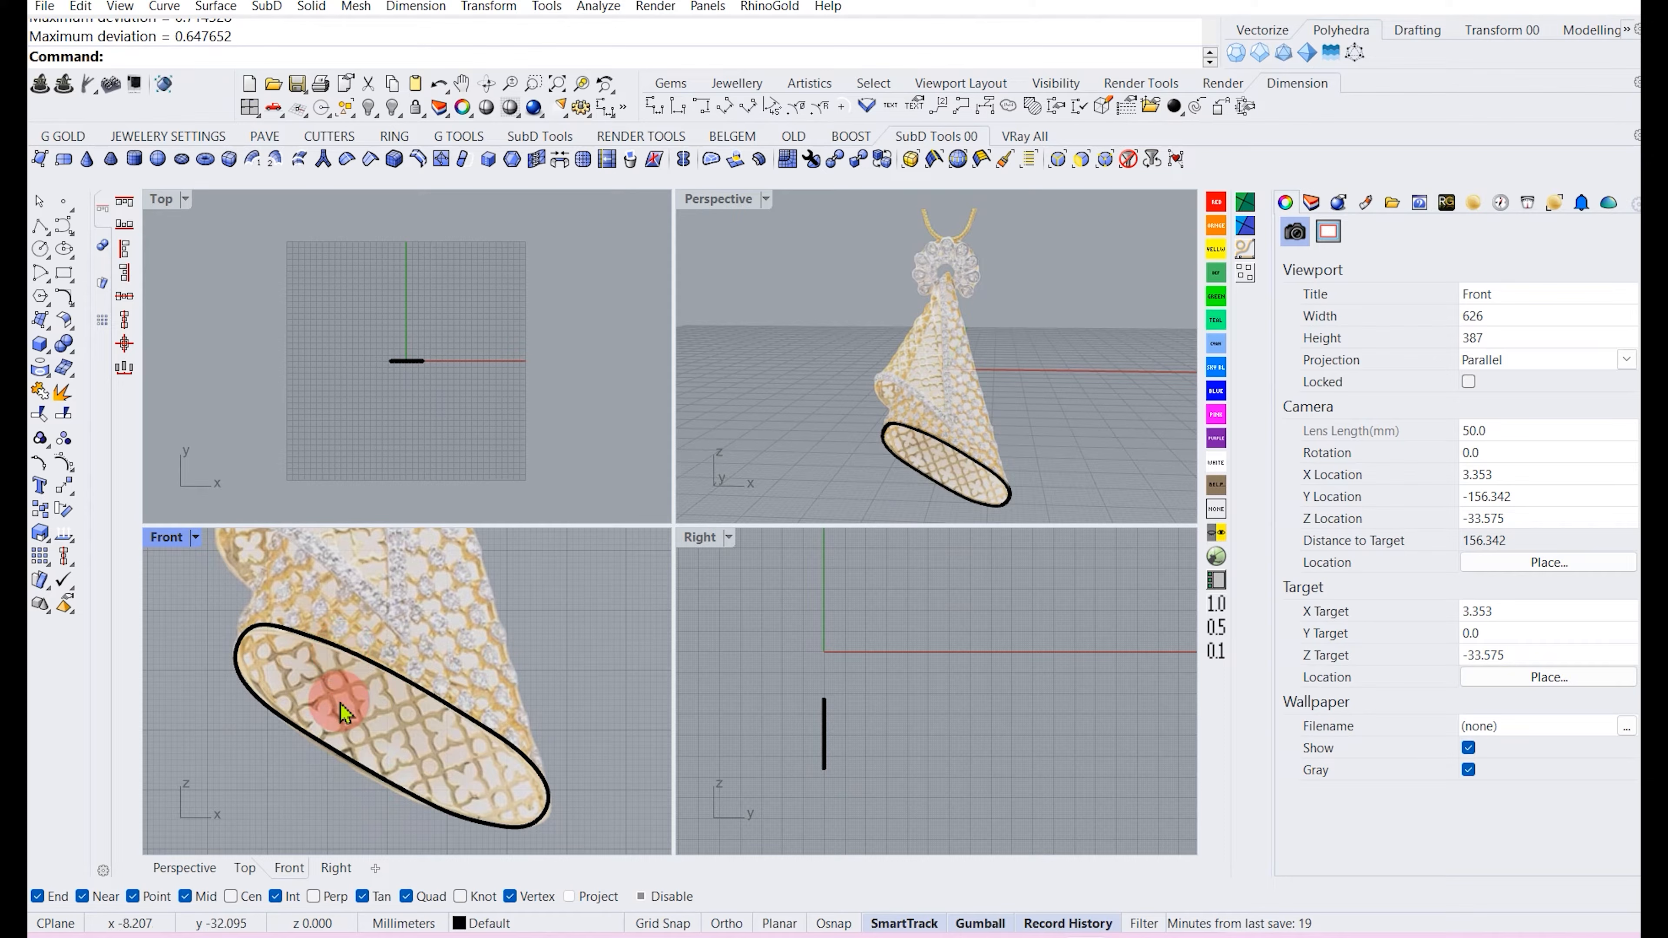
pyautogui.click(367, 782)
pyautogui.click(242, 800)
pyautogui.click(310, 719)
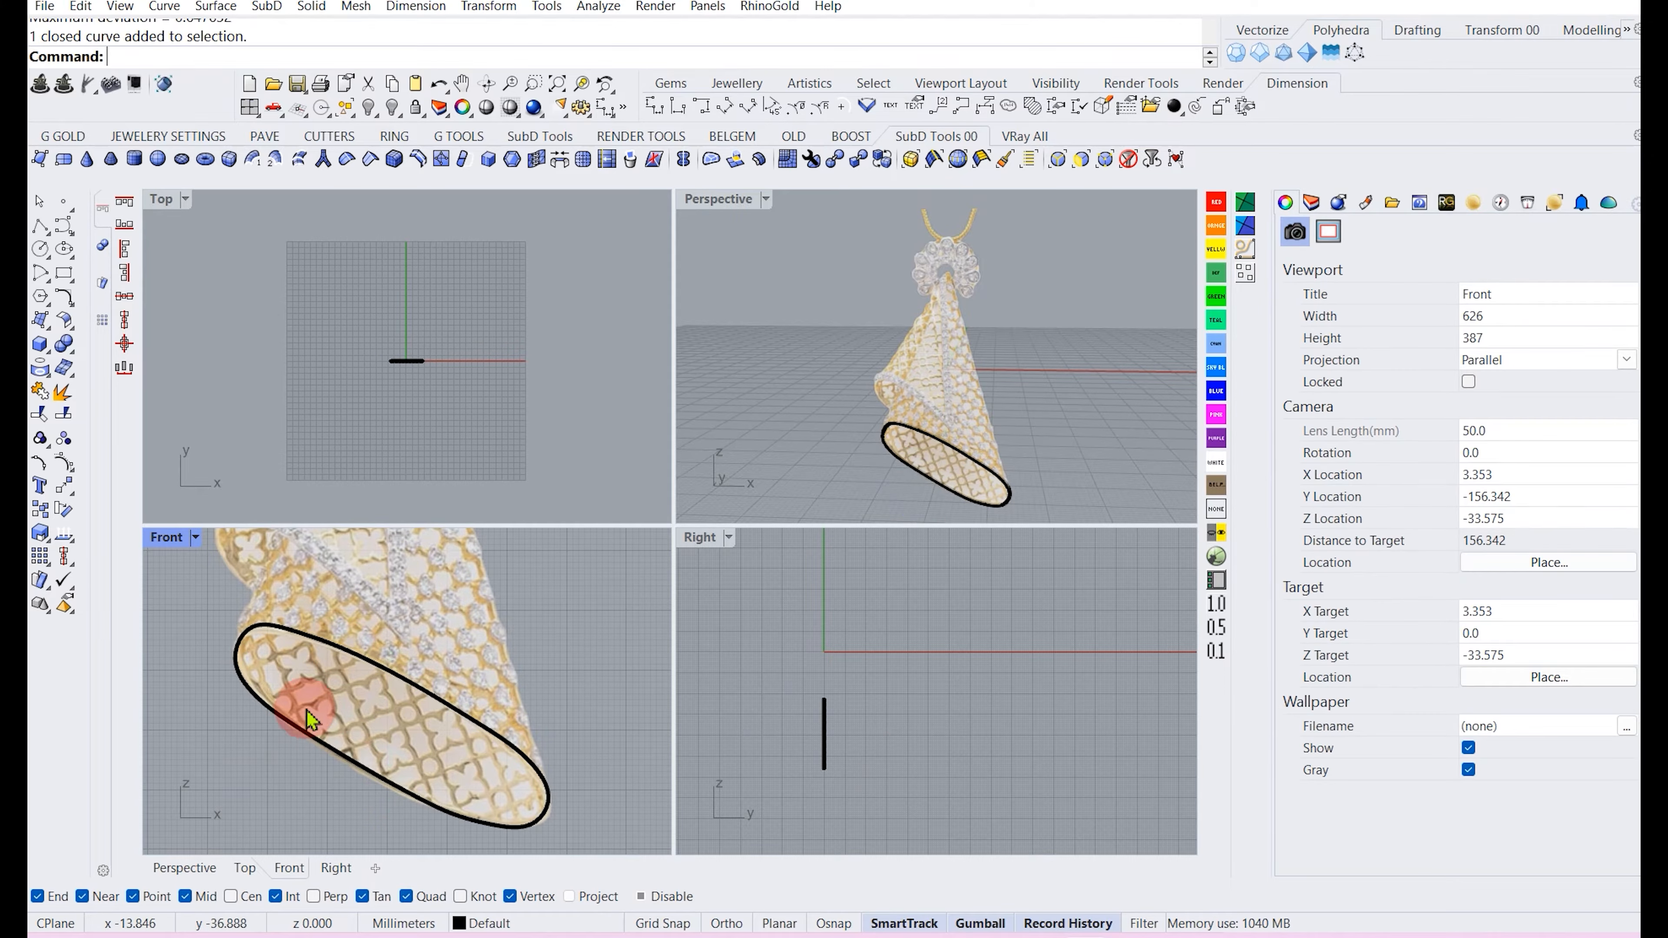
pyautogui.scroll(-3, 329, 712)
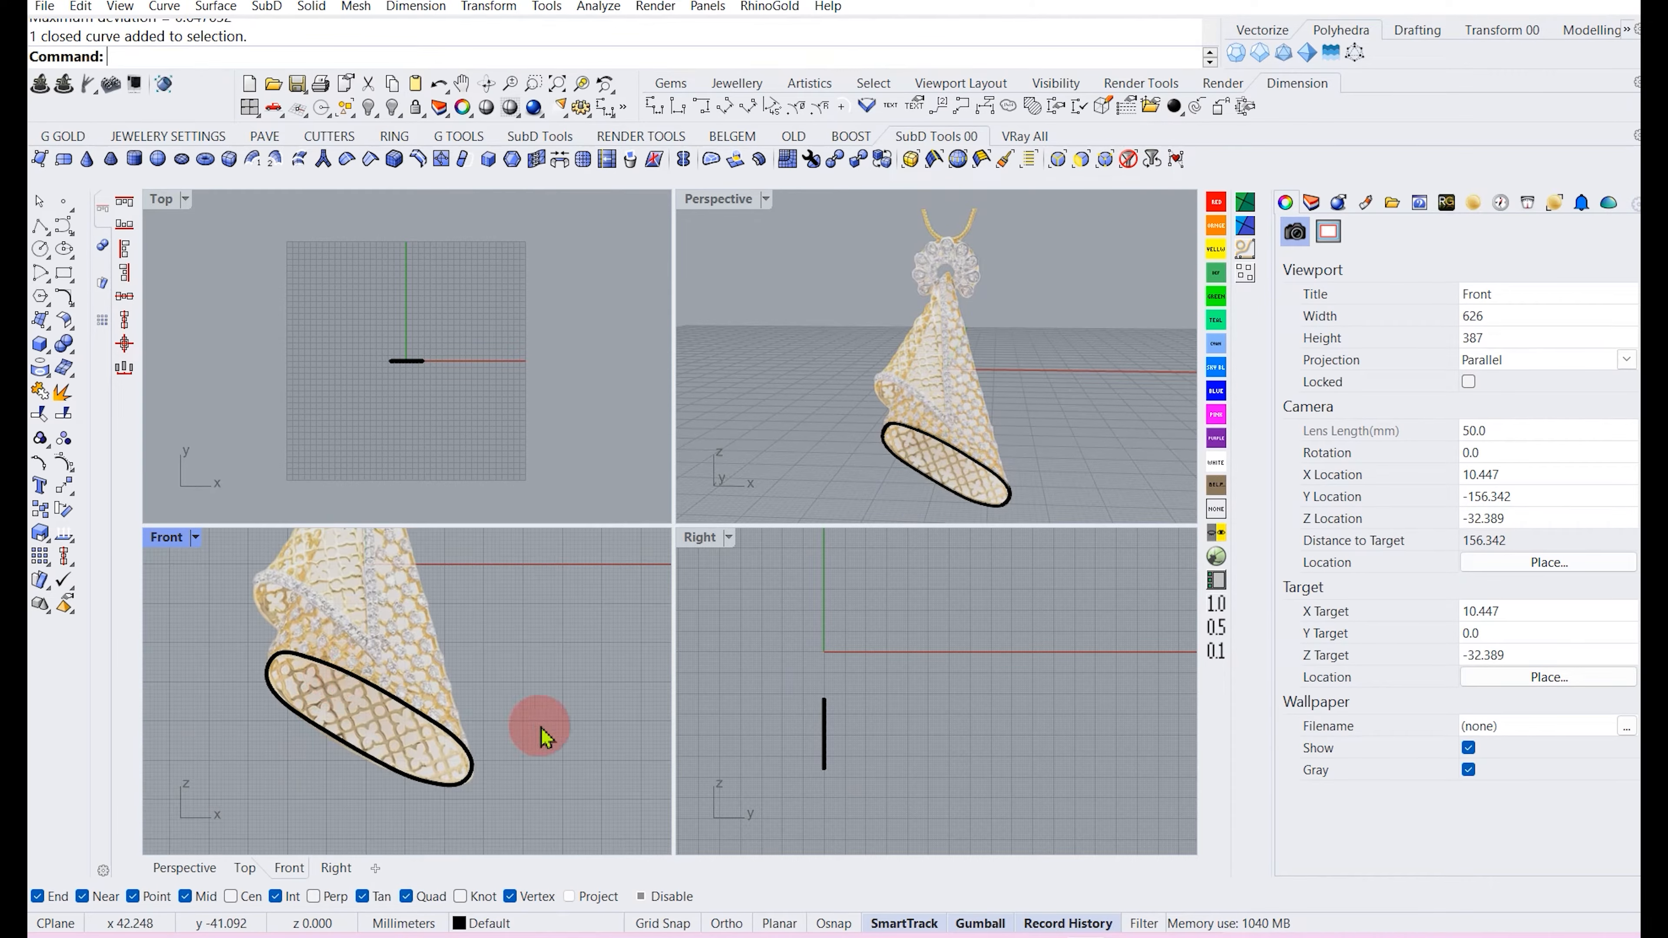
pyautogui.scroll(5, 830, 743)
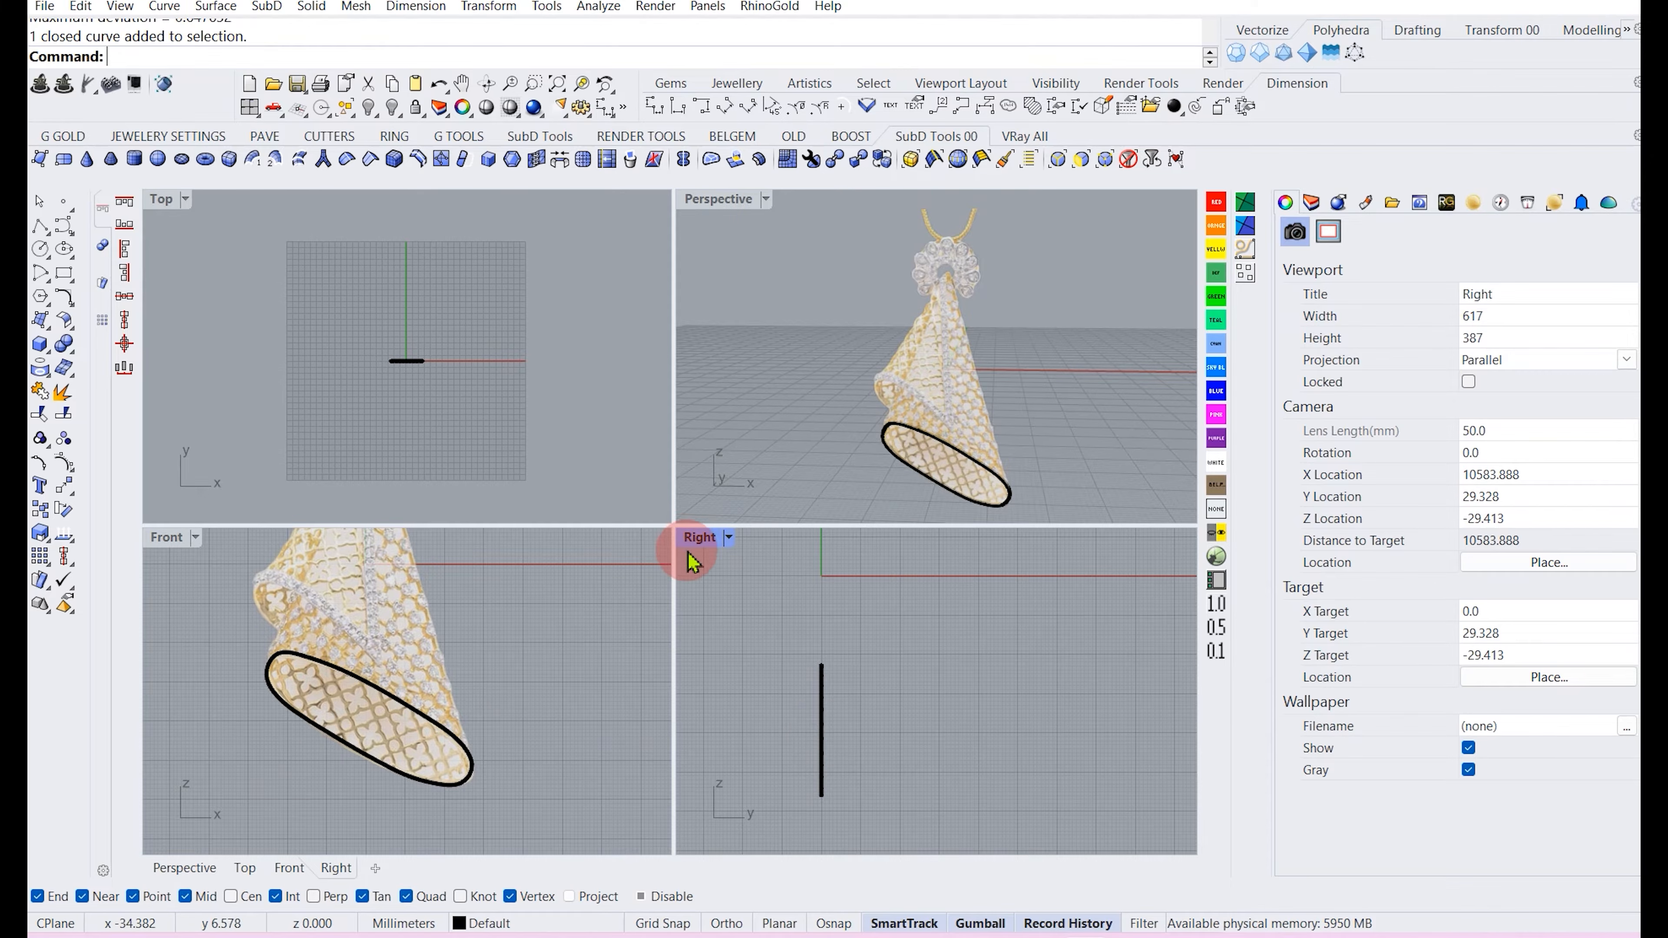
pyautogui.doubleClick(694, 537)
pyautogui.moveTo(486, 595); pyautogui.dragTo(600, 598, button='right')
pyautogui.scroll(-6, 572, 566)
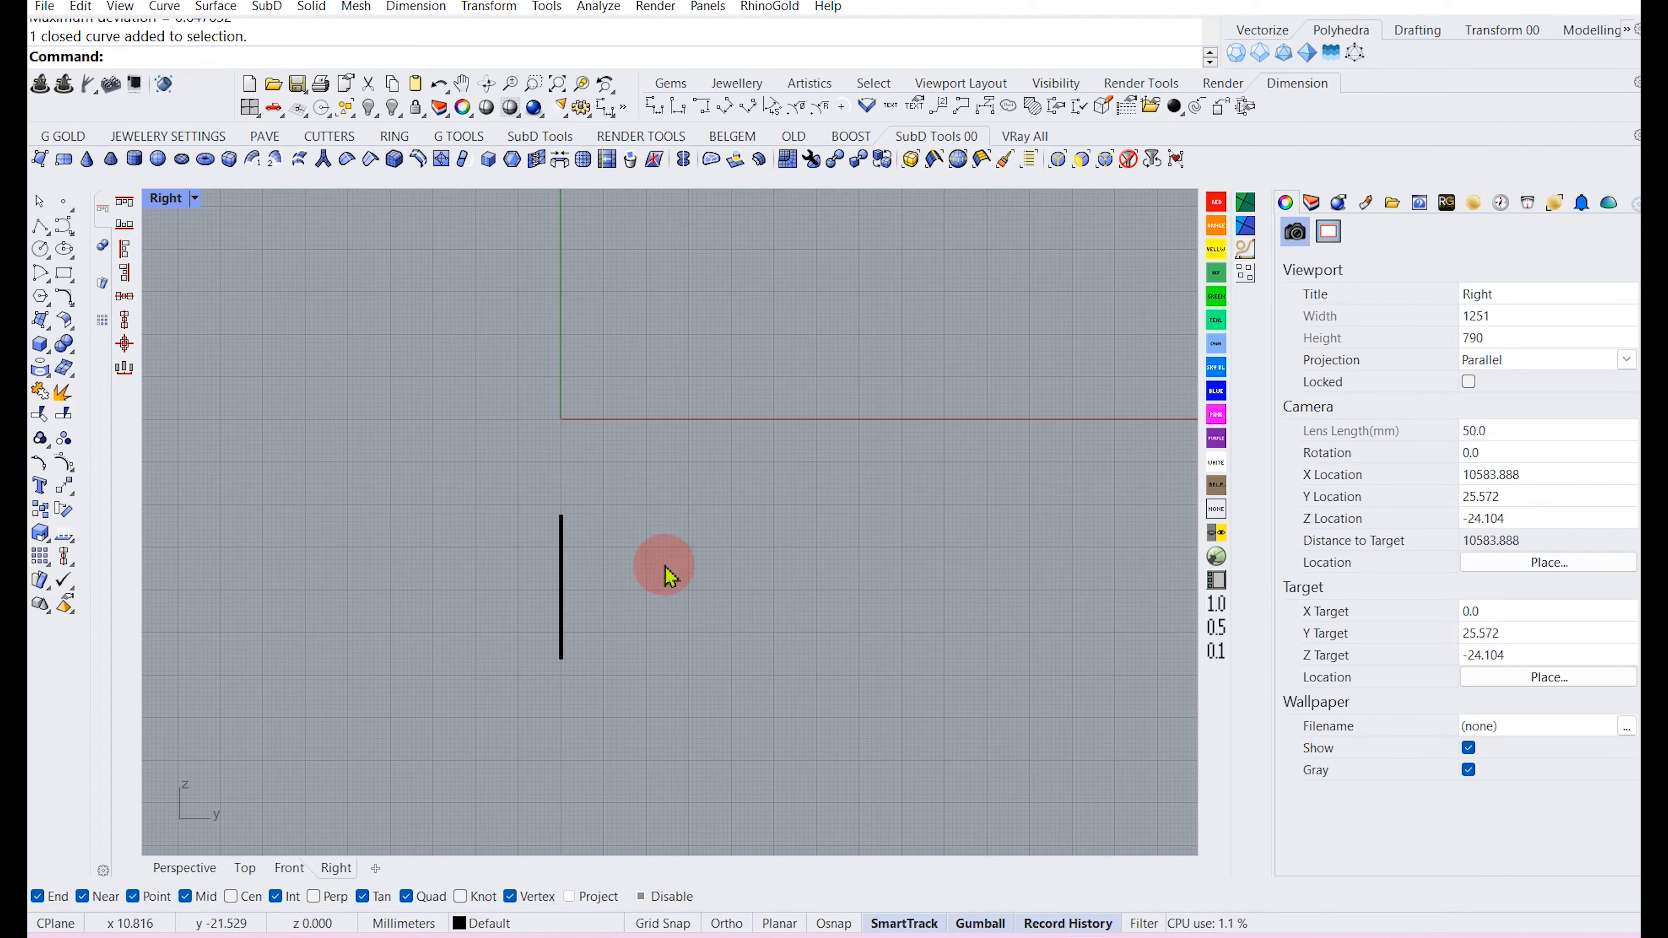
pyautogui.doubleClick(168, 197)
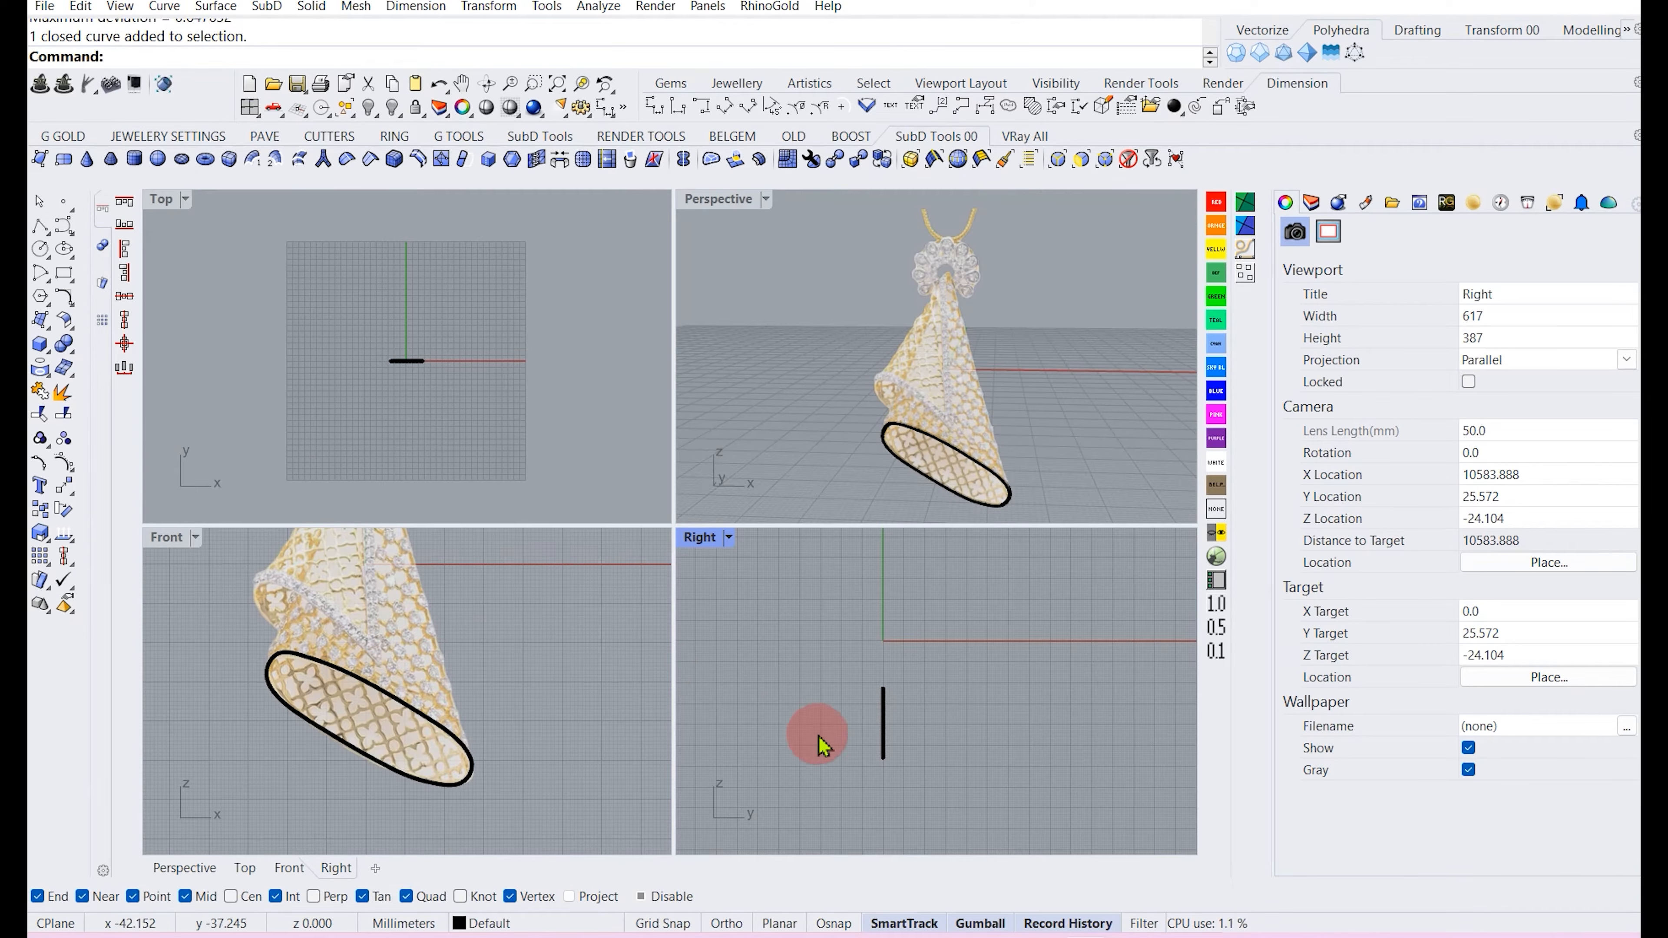
pyautogui.scroll(3, 864, 722)
pyautogui.click(885, 732)
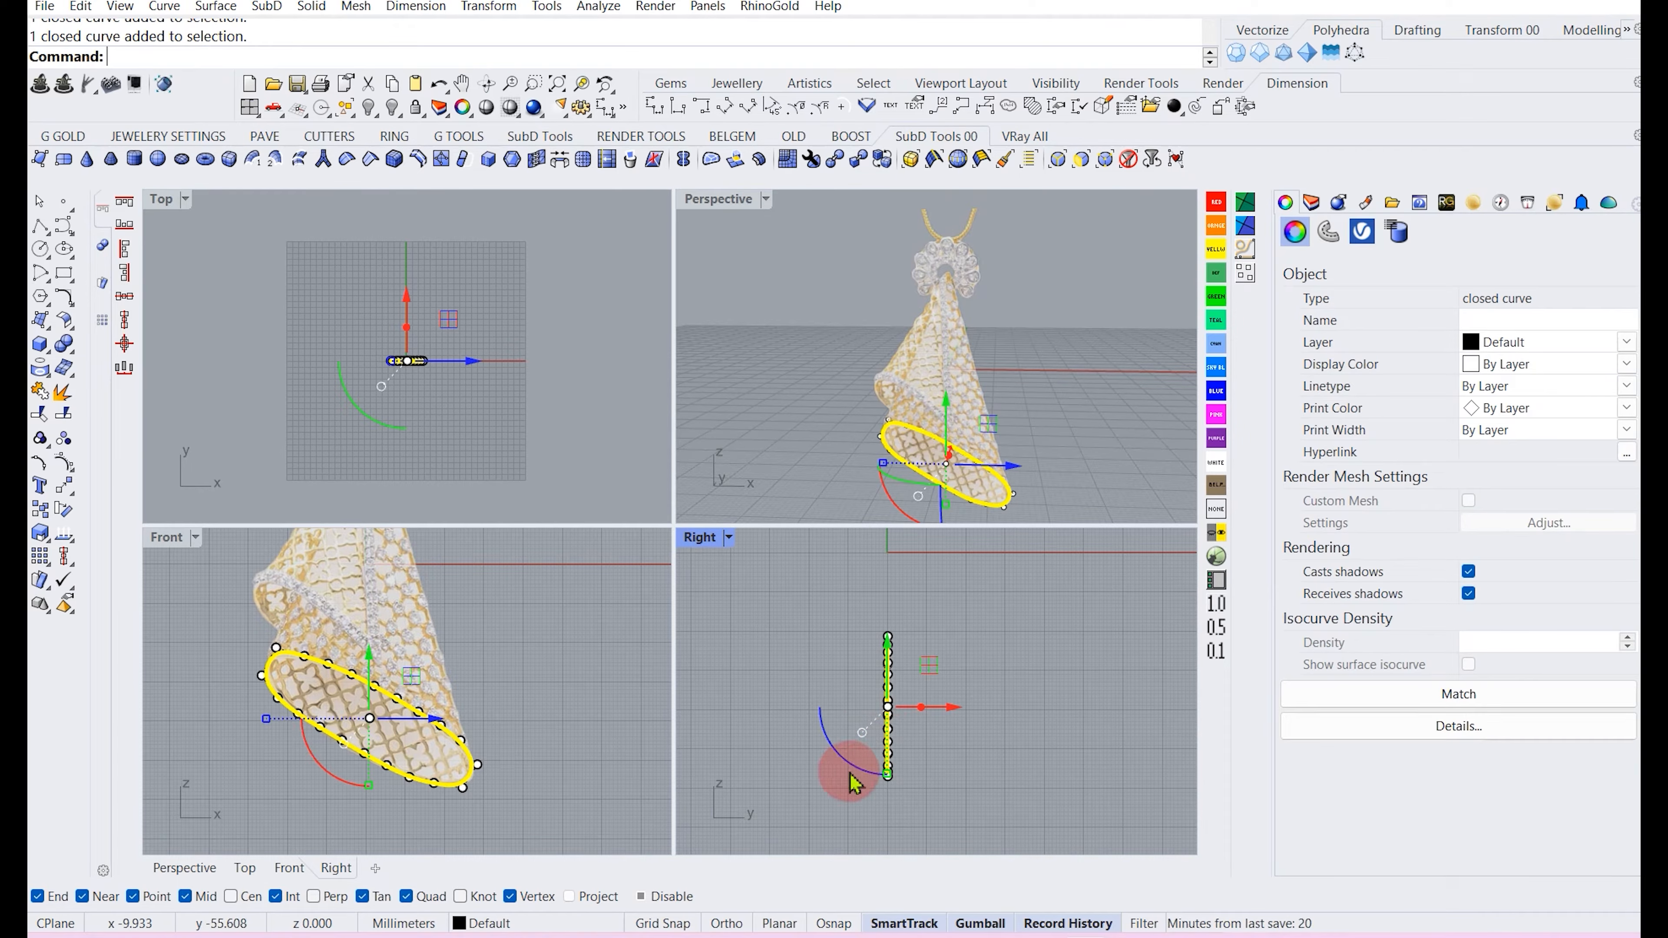
pyautogui.moveTo(852, 776); pyautogui.dragTo(878, 744)
pyautogui.moveTo(998, 420); pyautogui.dragTo(865, 463, button='right')
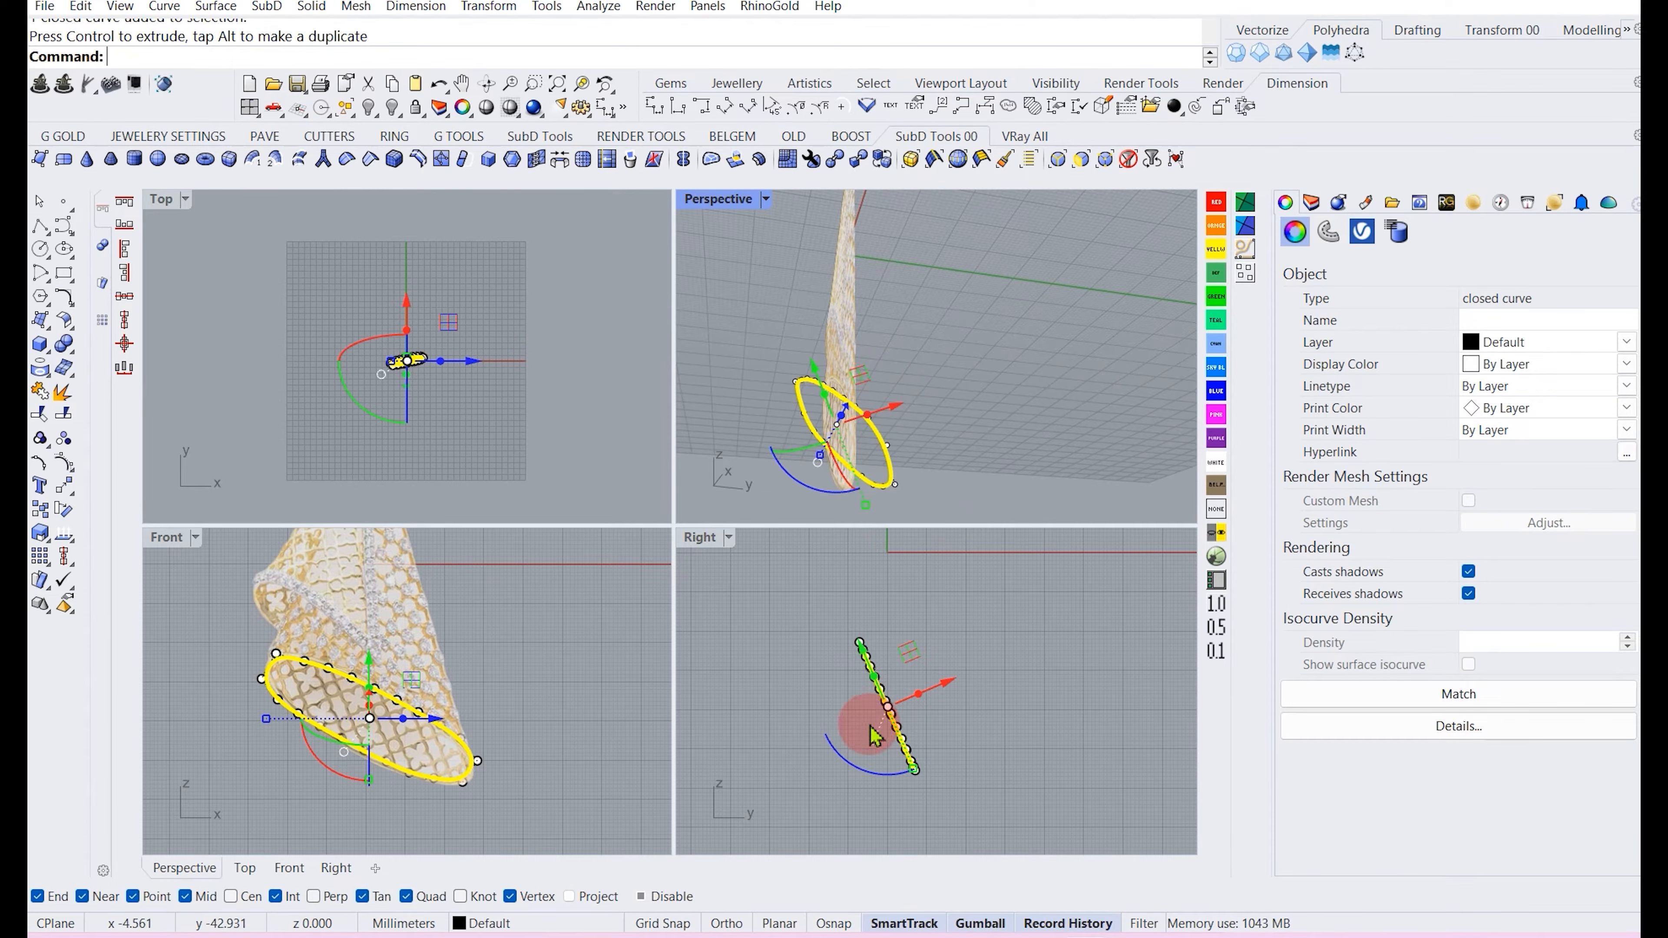
pyautogui.moveTo(856, 771); pyautogui.dragTo(868, 780)
pyautogui.hotkey('ctrl', 'z')
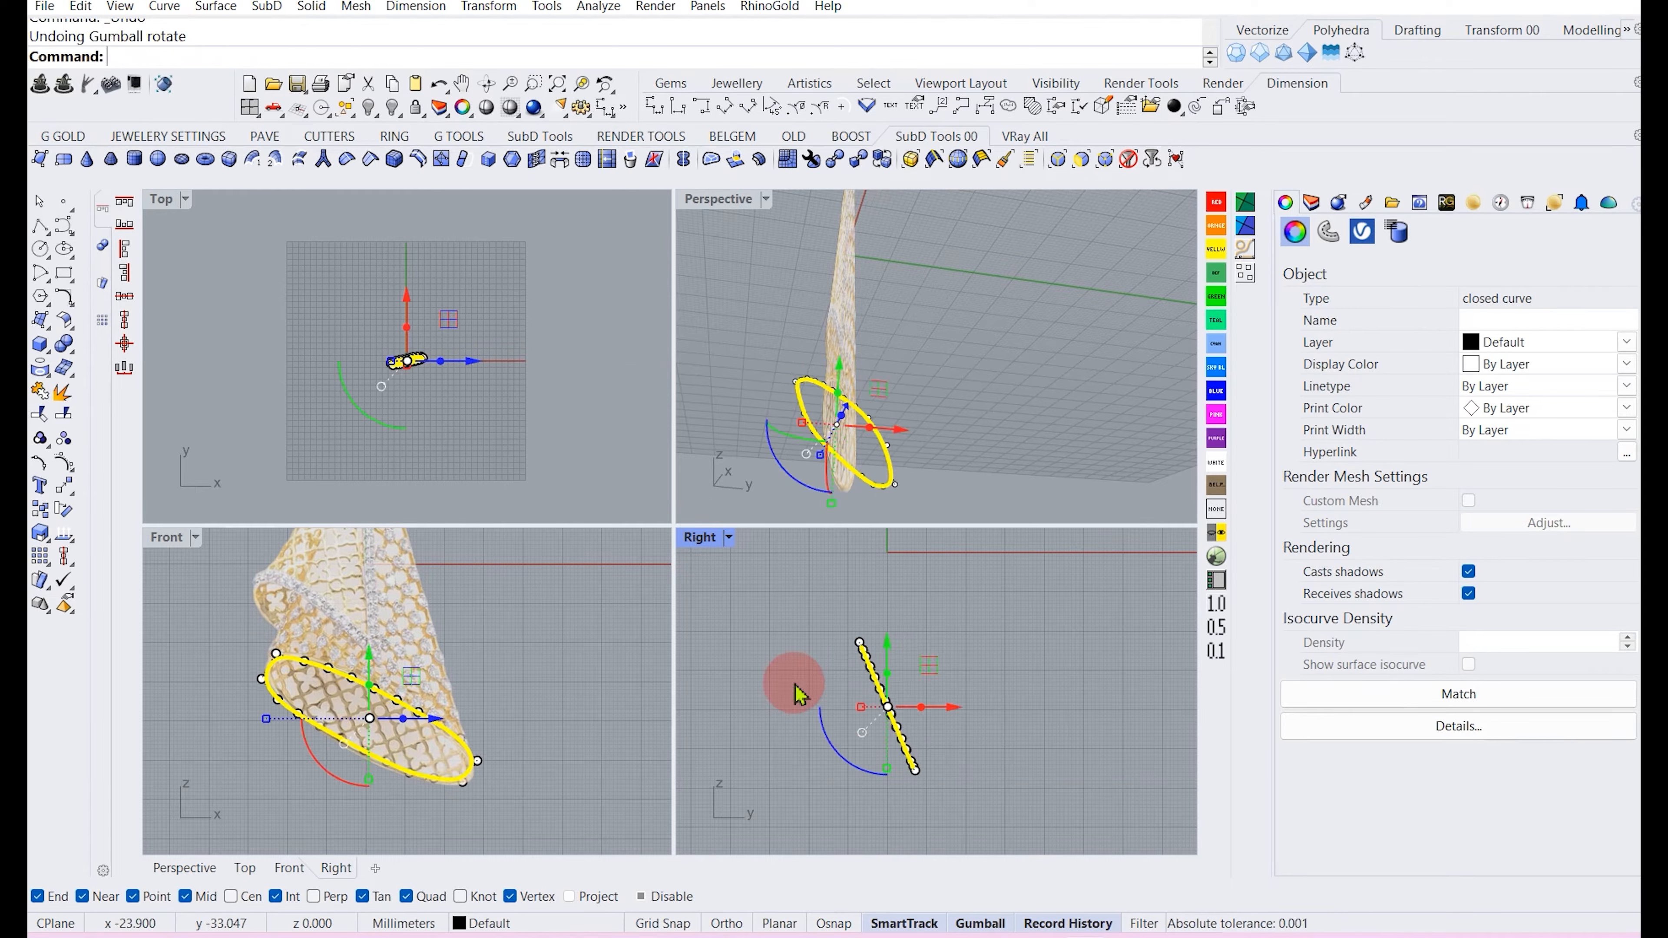
pyautogui.hotkey('ctrl', 'z')
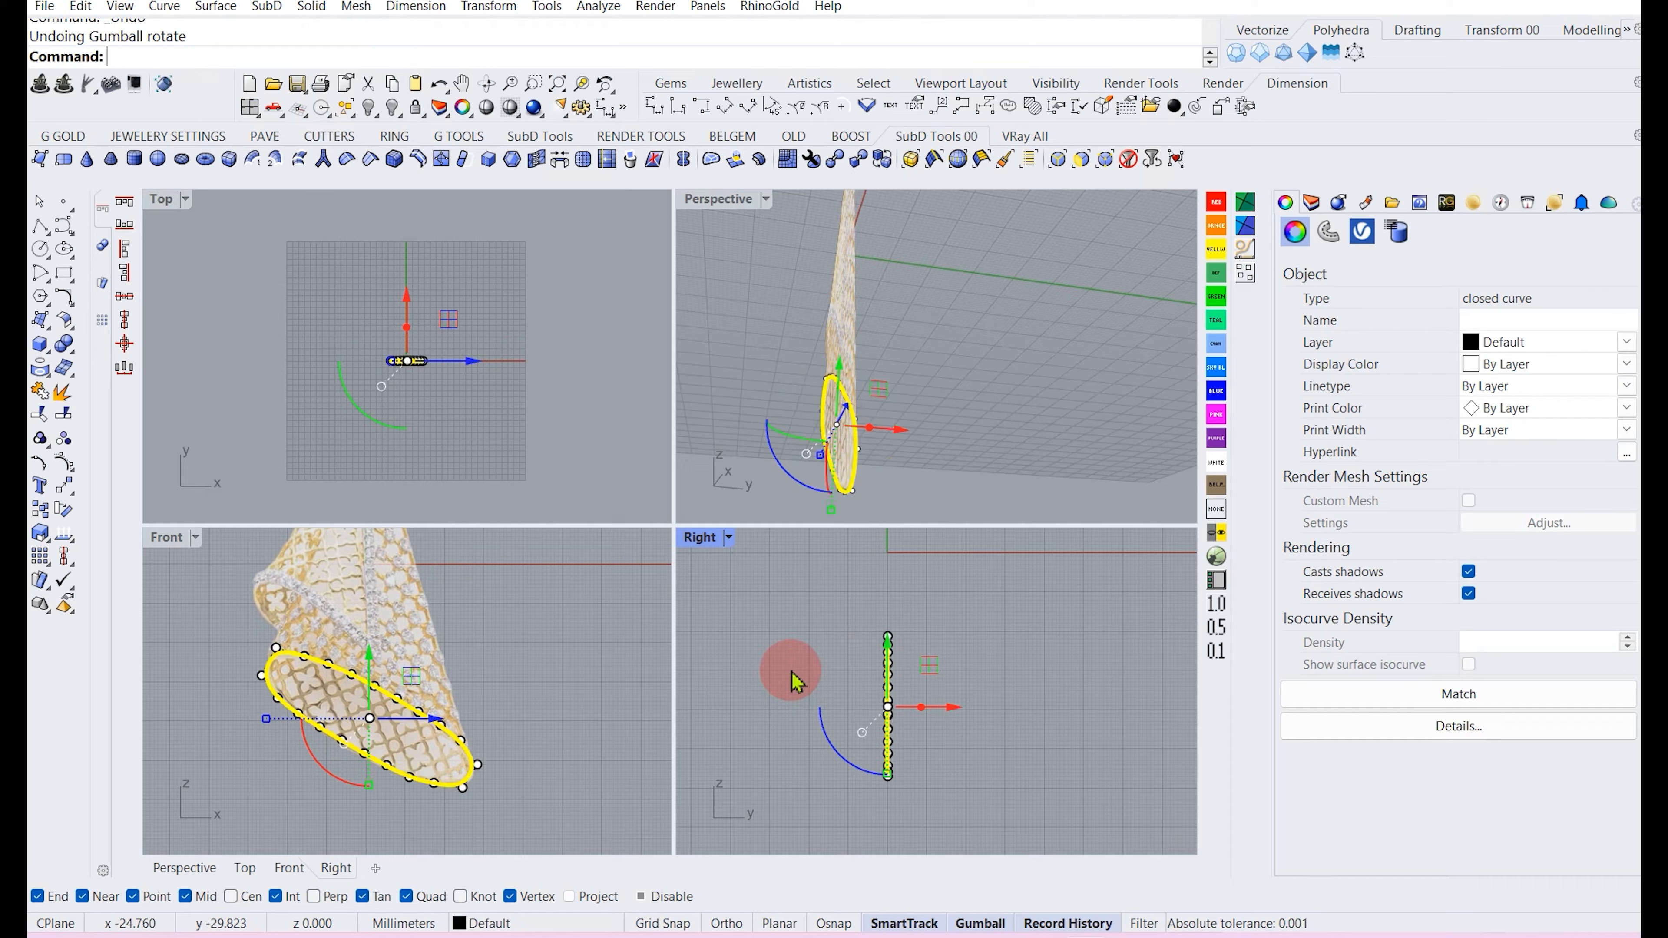
pyautogui.click(63, 536)
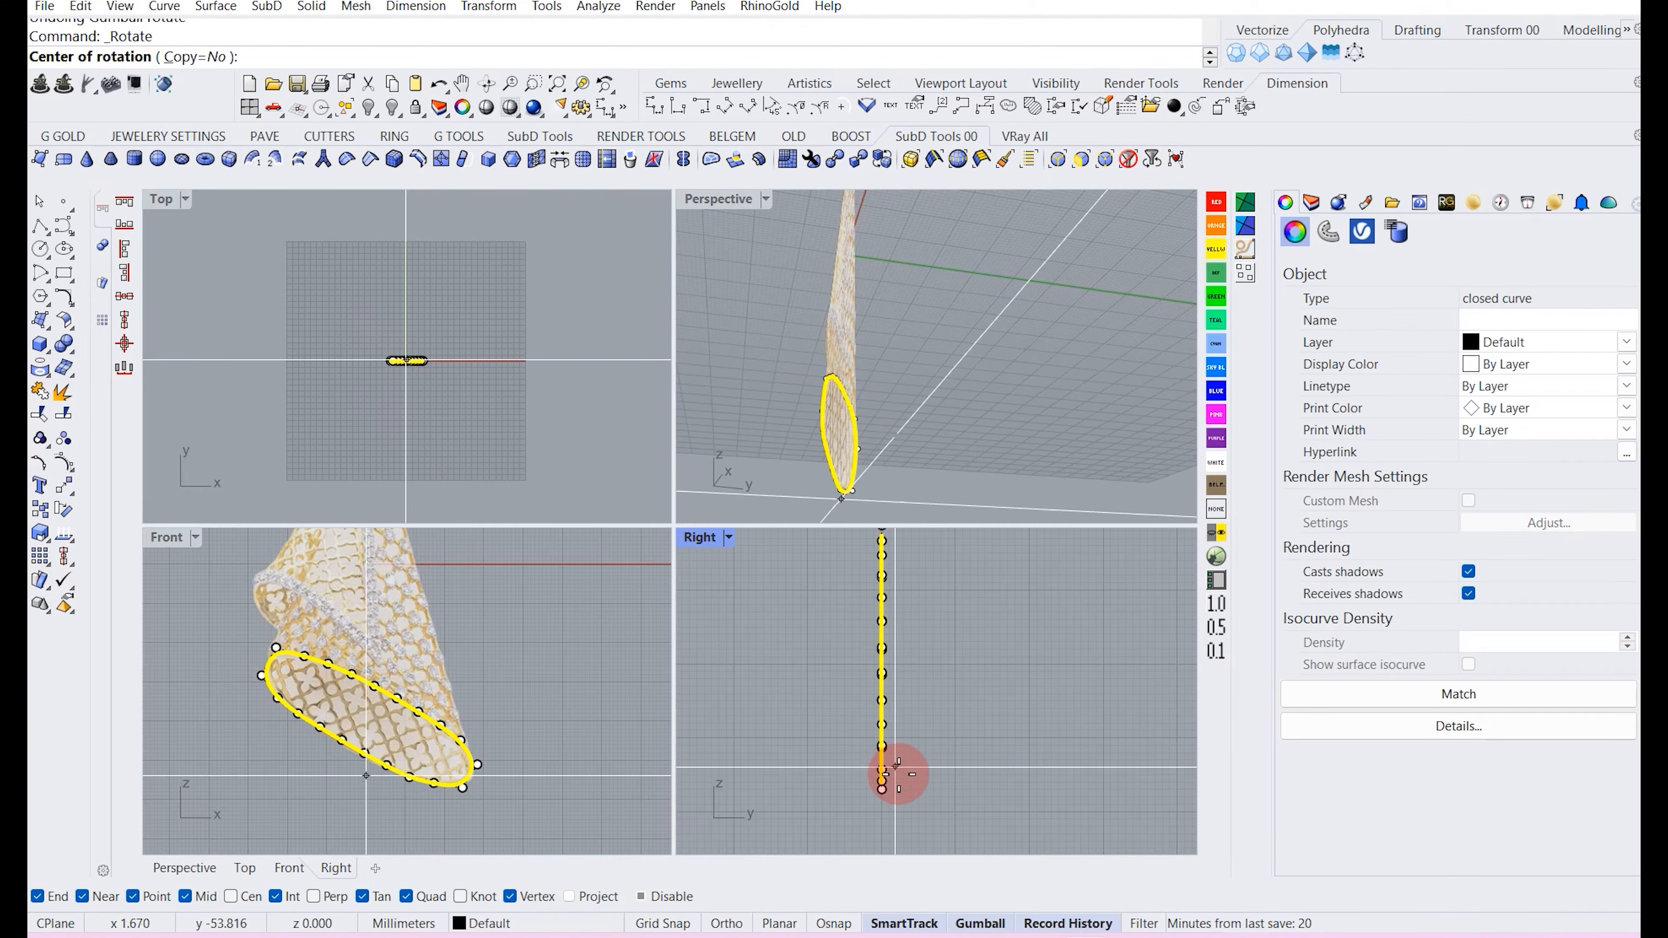
pyautogui.click(883, 786)
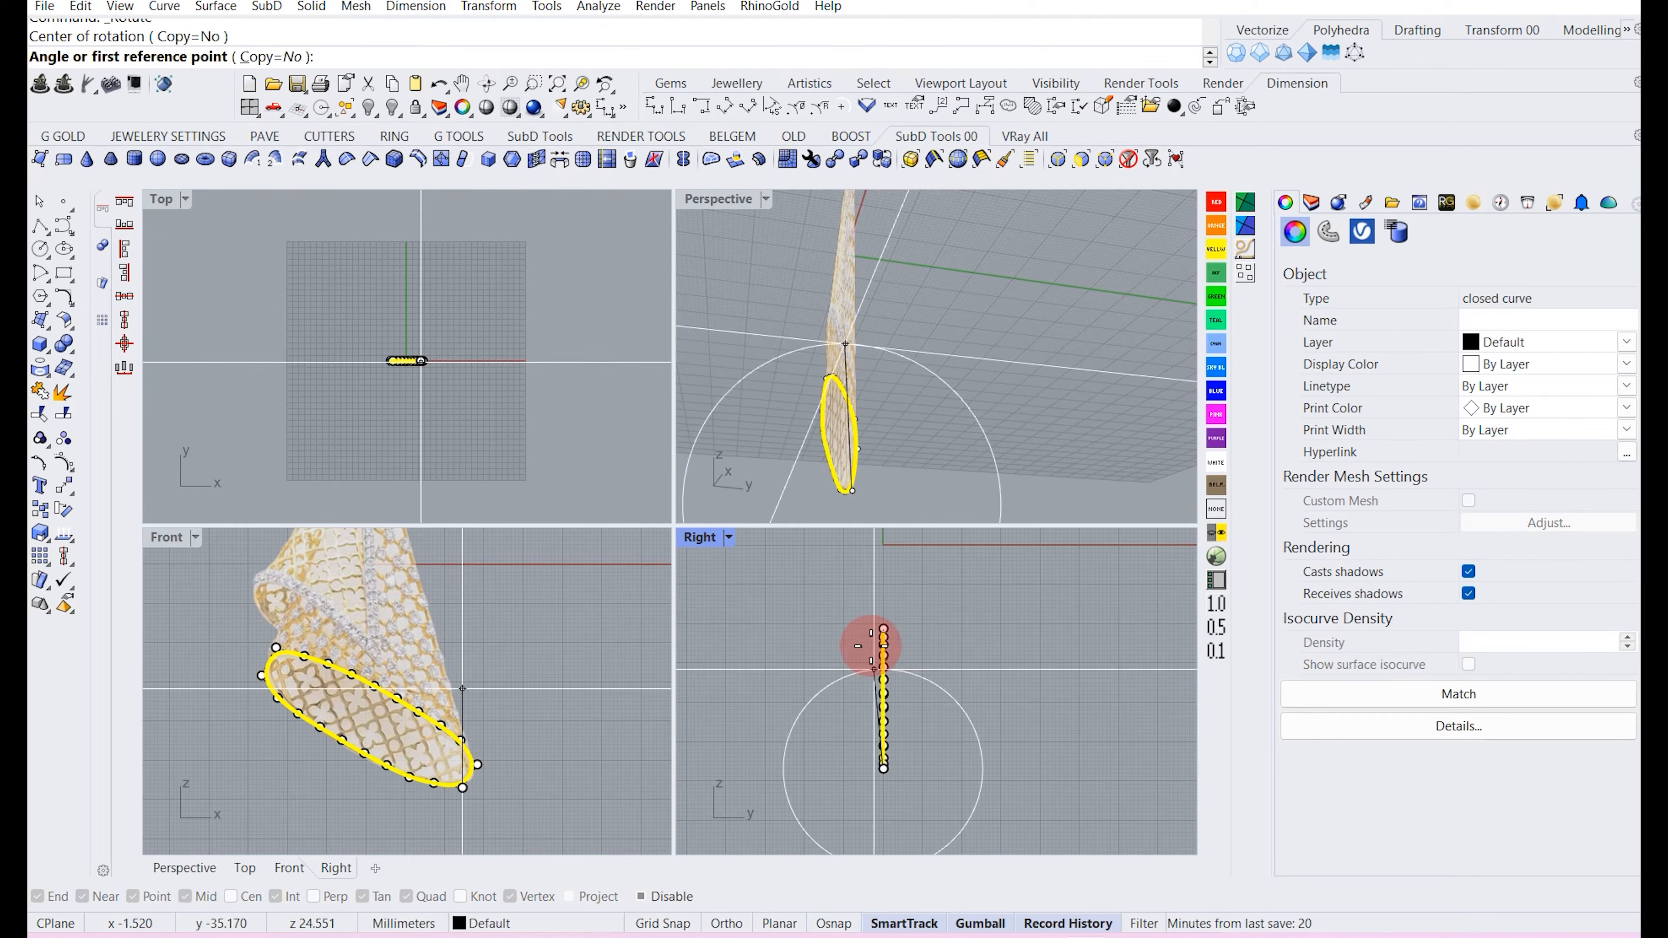
pyautogui.click(883, 614)
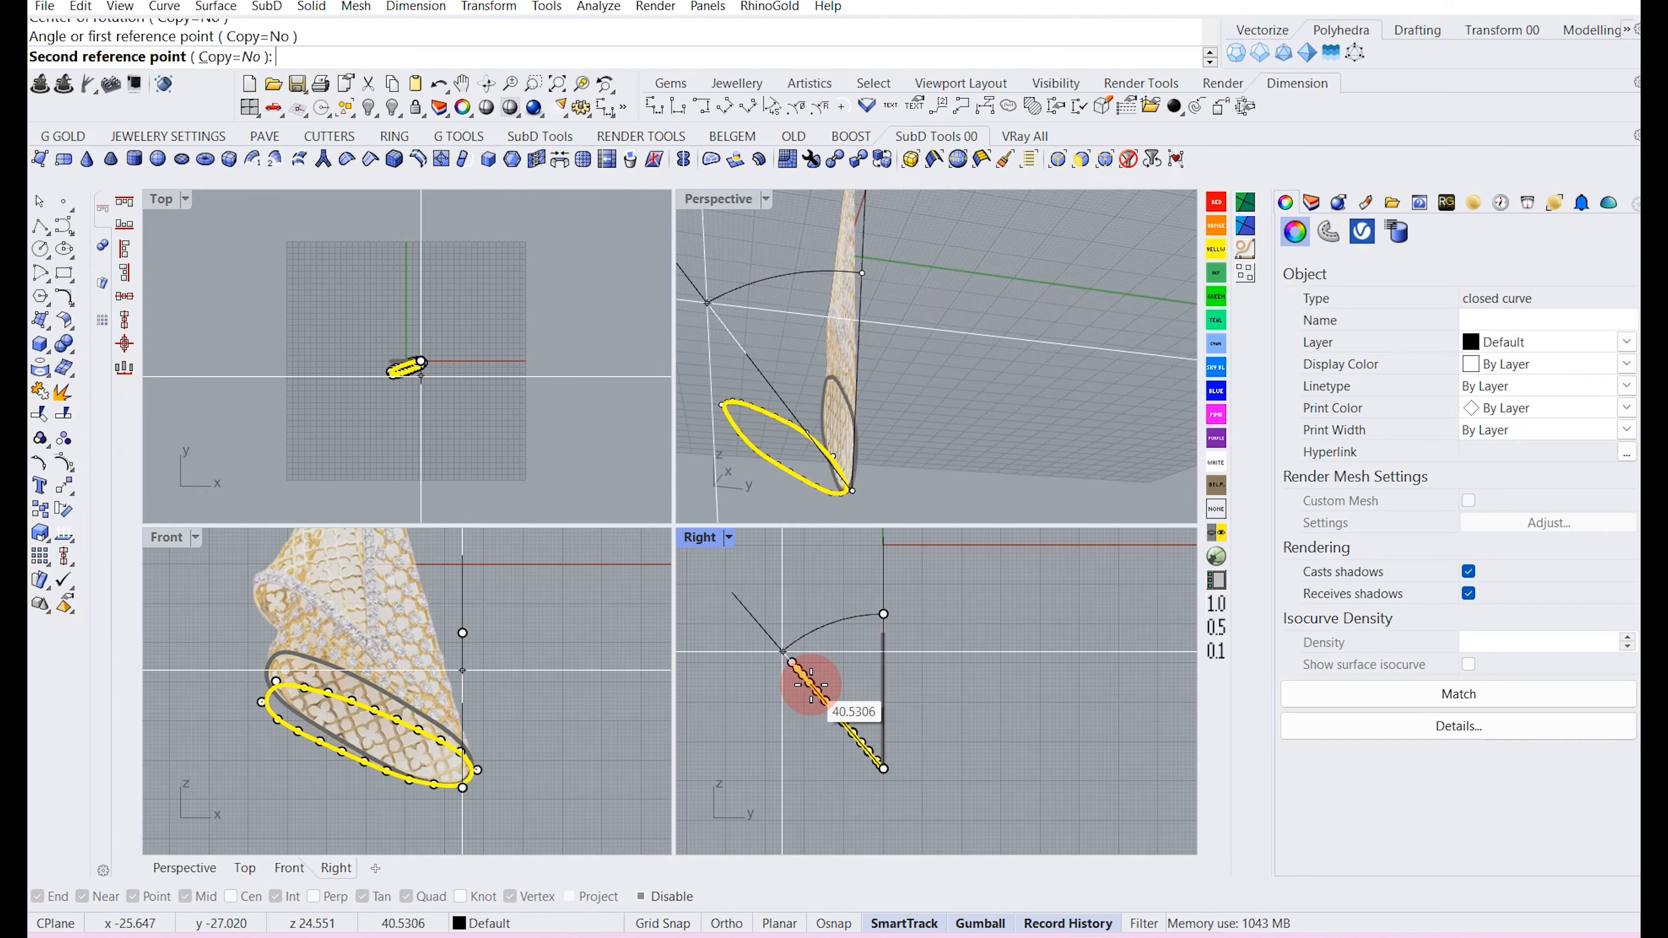
pyautogui.press('Escape')
pyautogui.rightClick(951, 701)
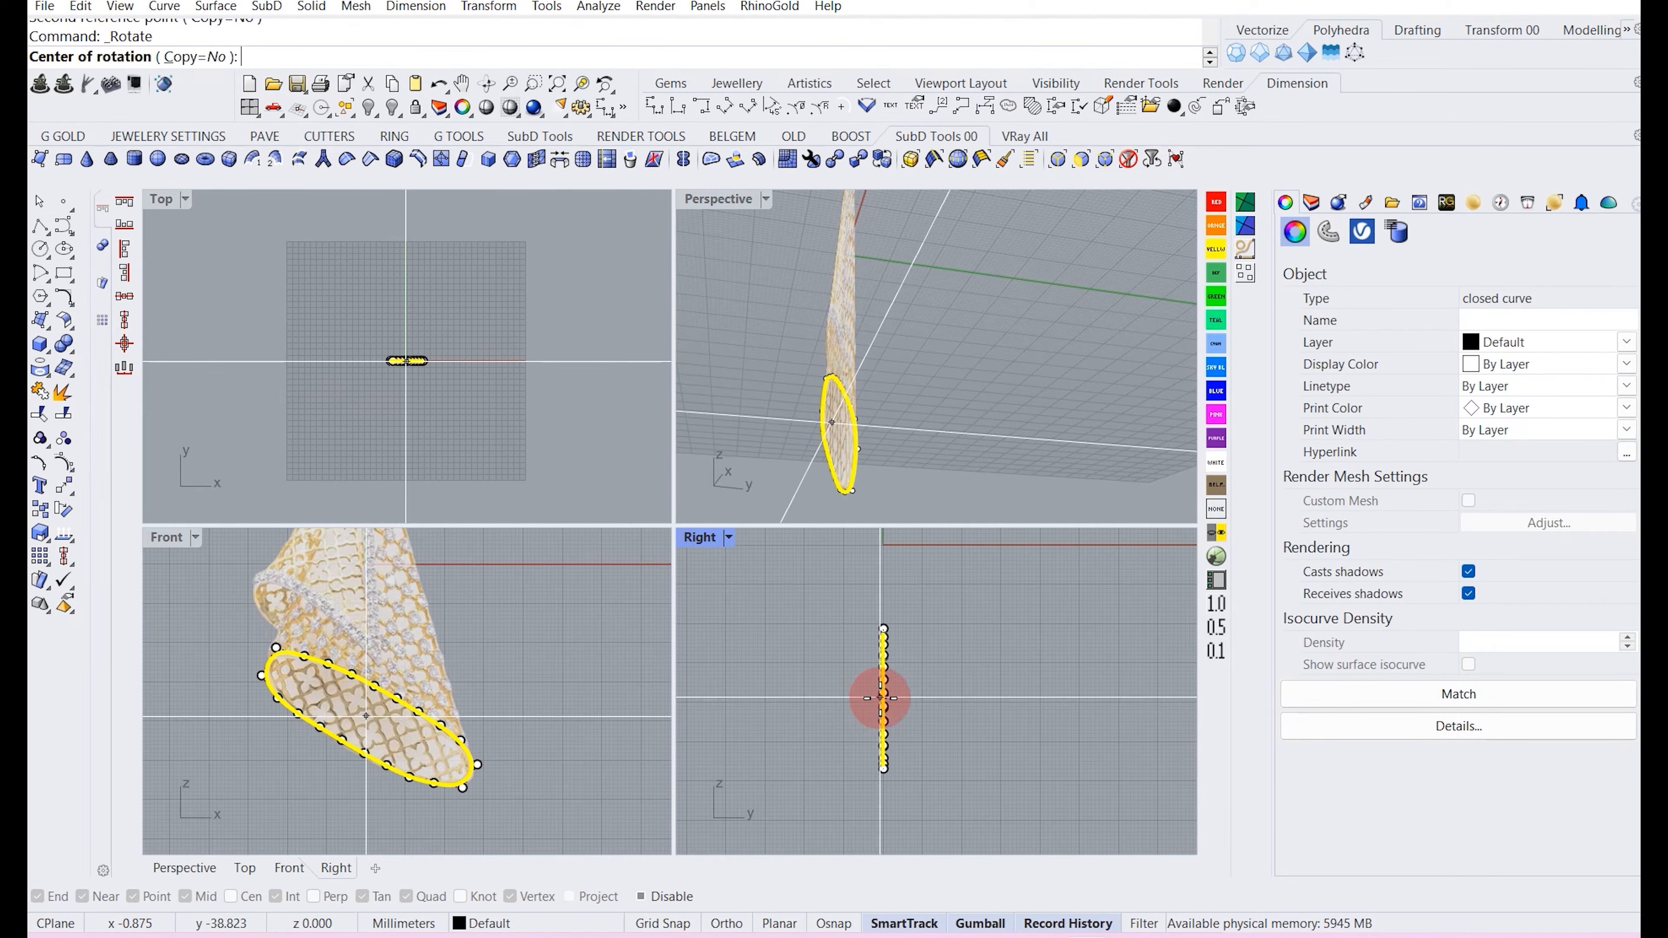
# Rotate the rim curve 30 degrees about its lower end in the Right view.
pyautogui.scroll(4, 880, 697)
pyautogui.click(884, 694)
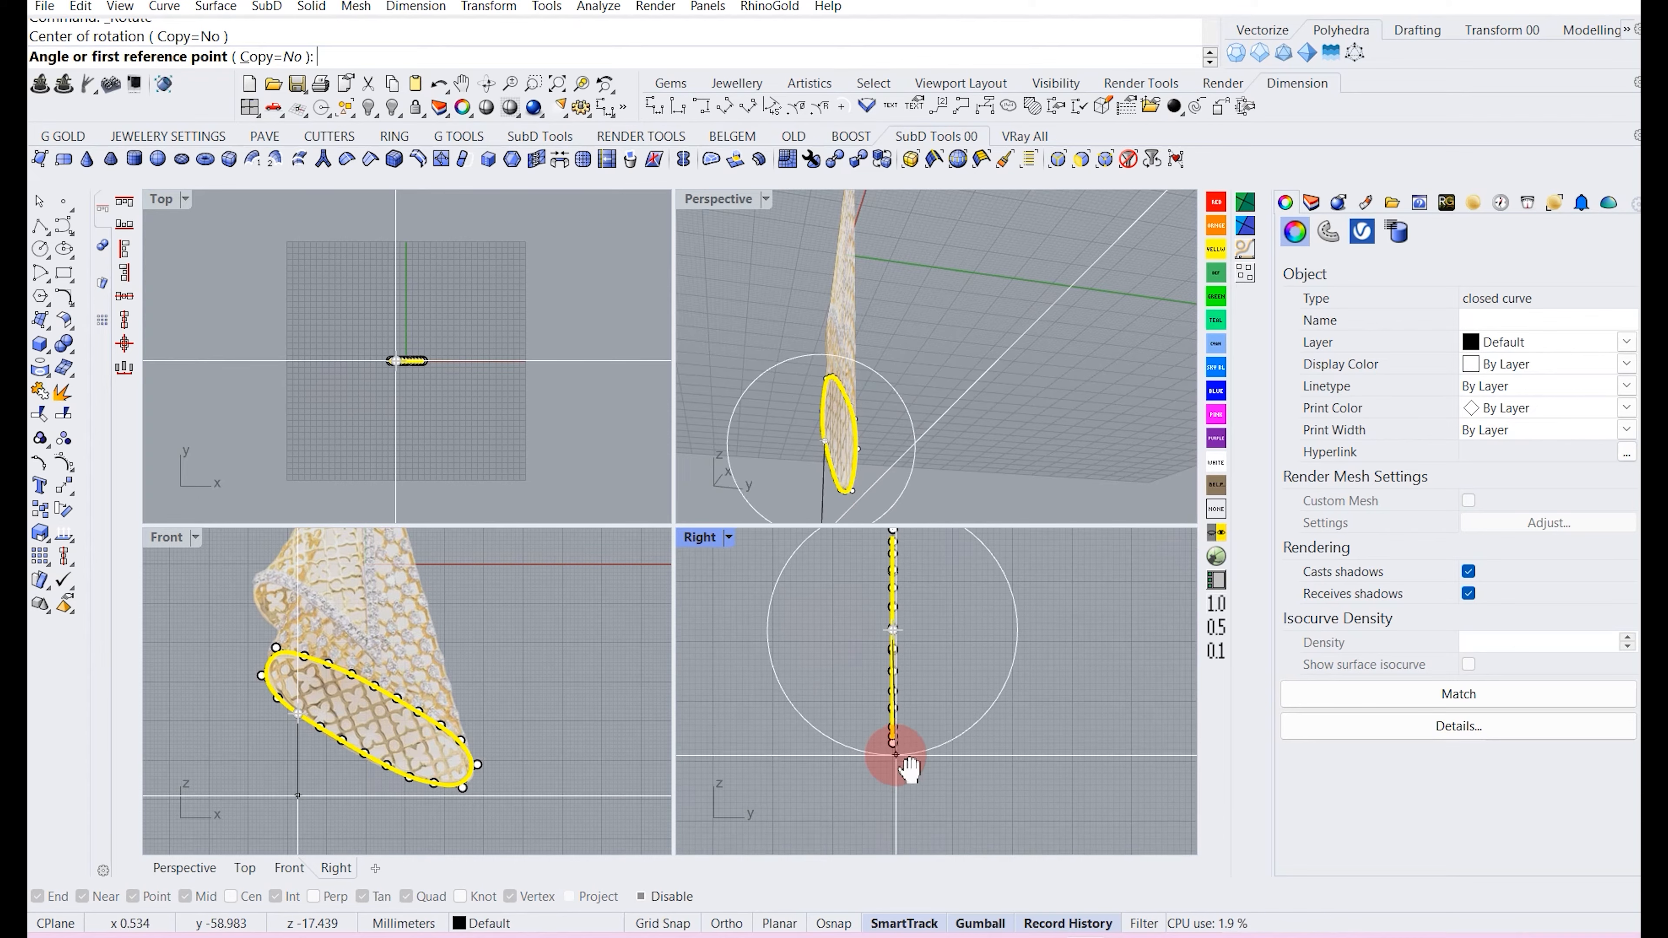
pyautogui.click(893, 769)
pyautogui.scroll(-2, 912, 765)
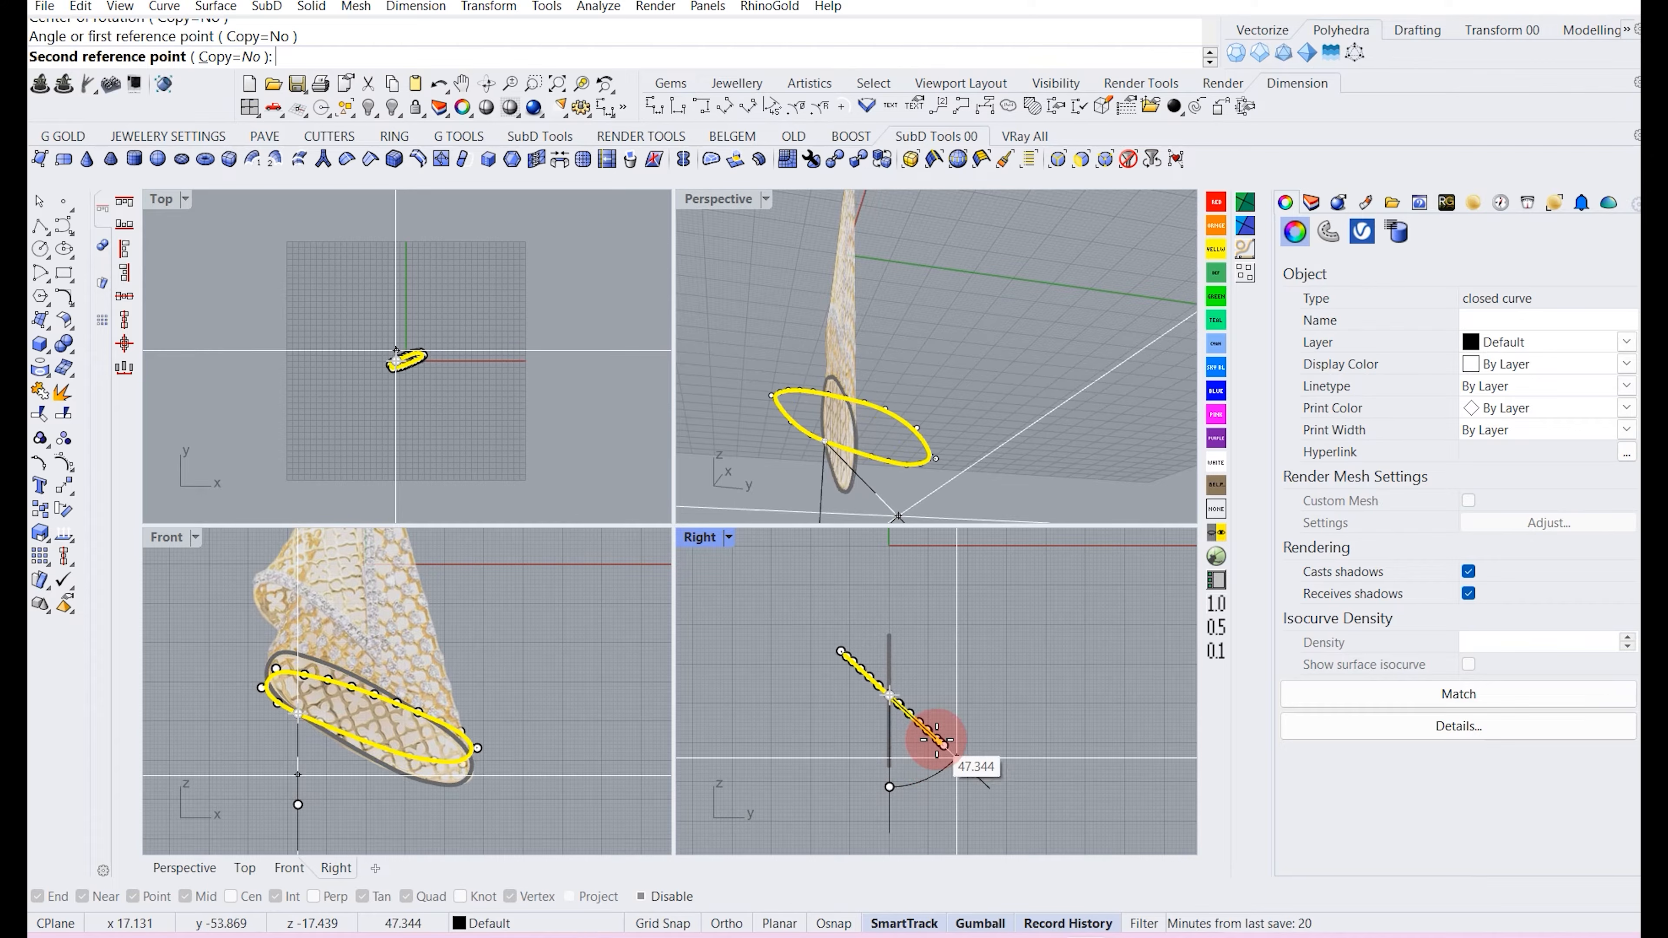
pyautogui.write('30')
pyautogui.press('Return')
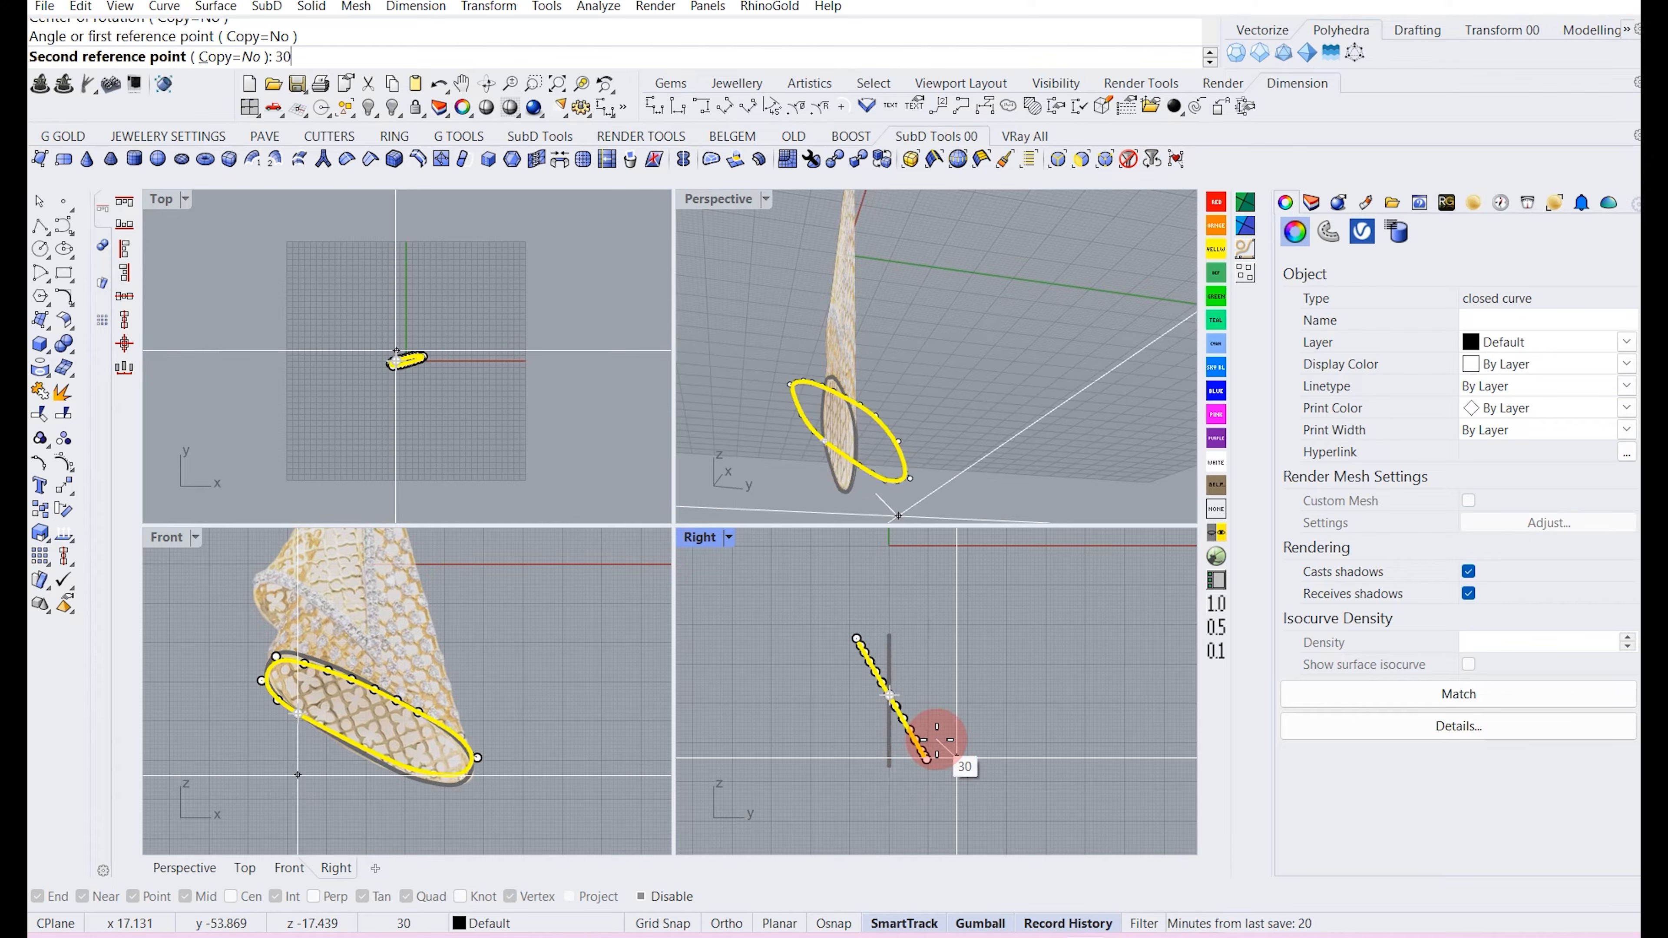
pyautogui.click(977, 729)
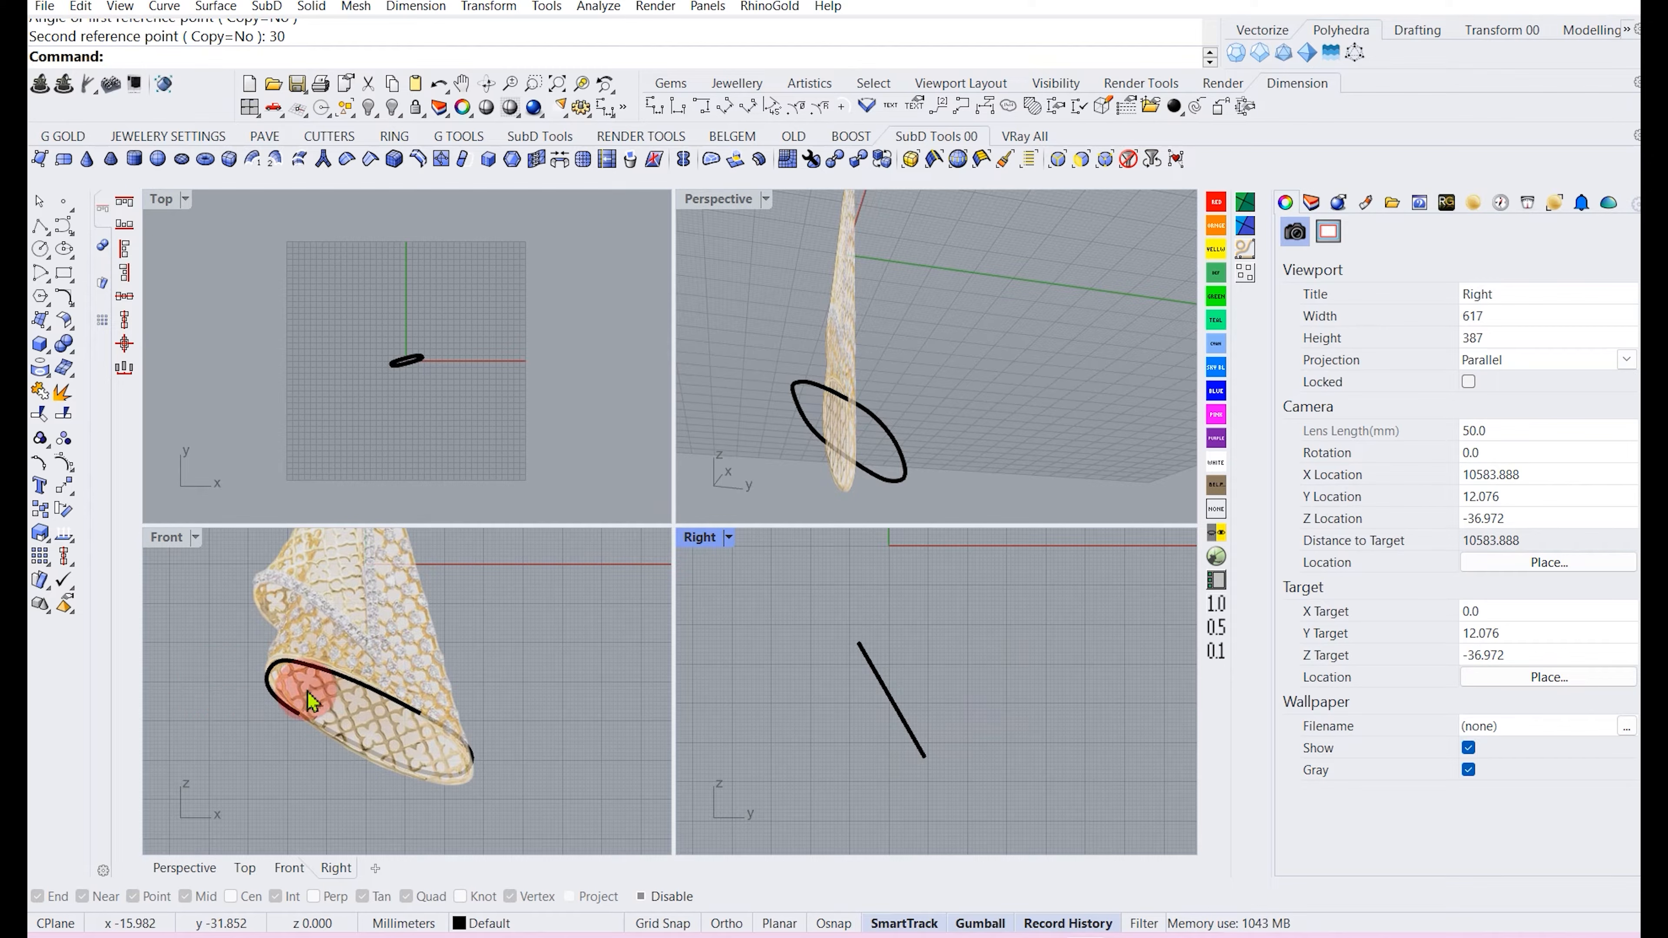
# Rotate the rim curve slightly with the gumball in the Front view to match the opening's tilt.
pyautogui.click(318, 674)
pyautogui.scroll(2, 339, 785)
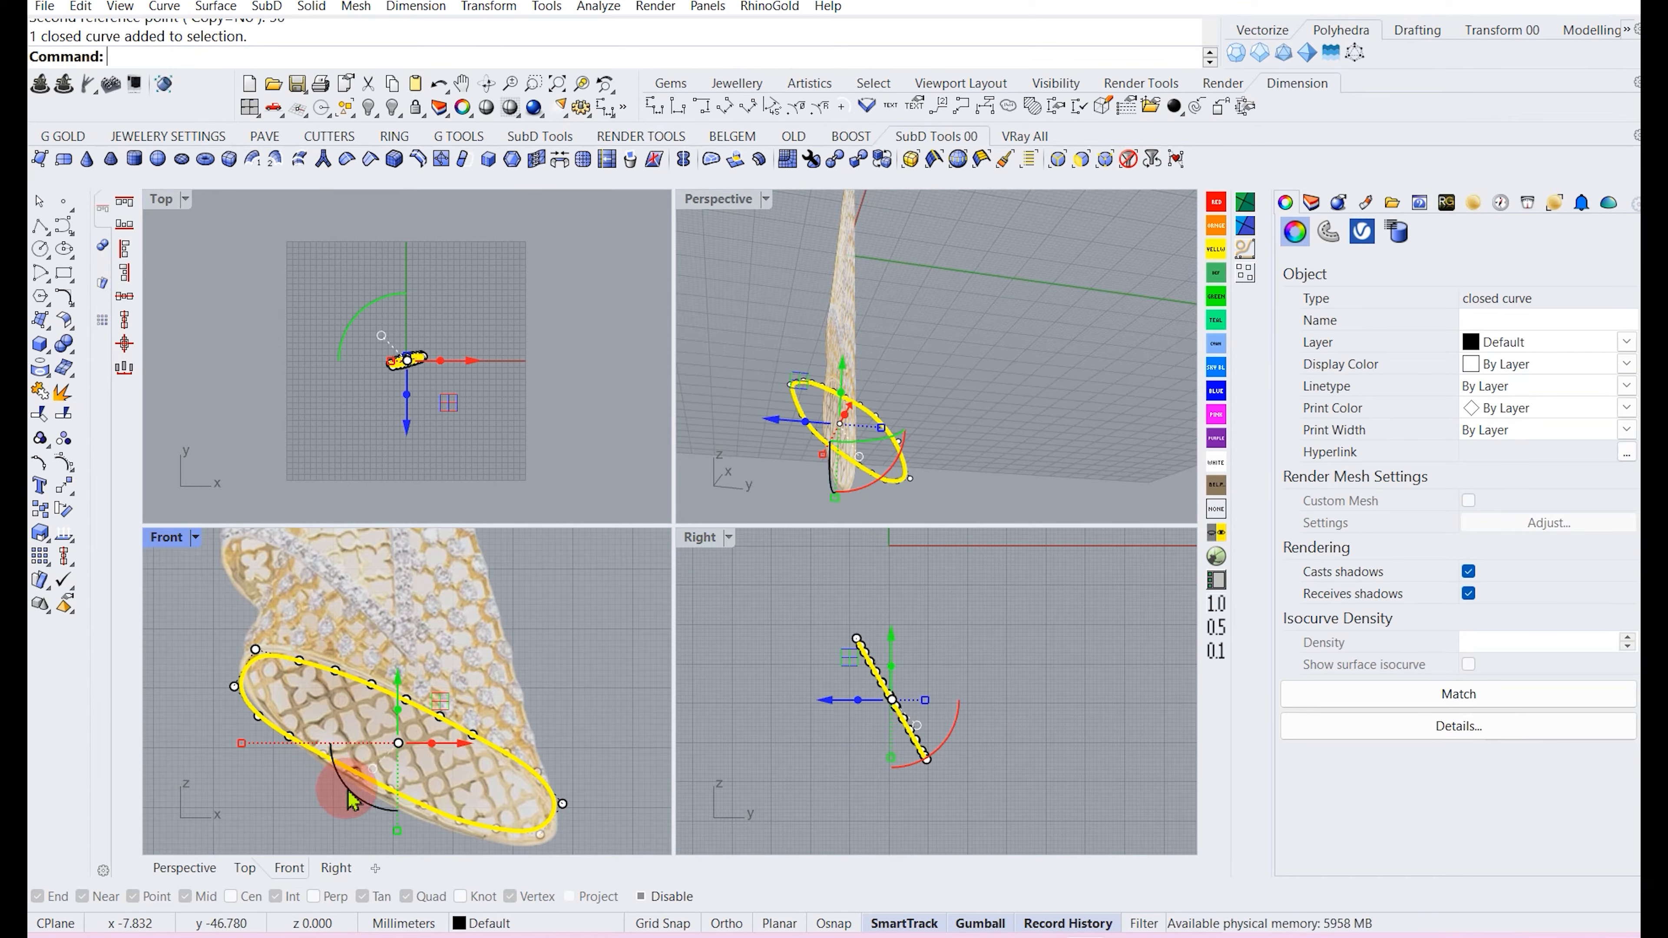
pyautogui.click(346, 789)
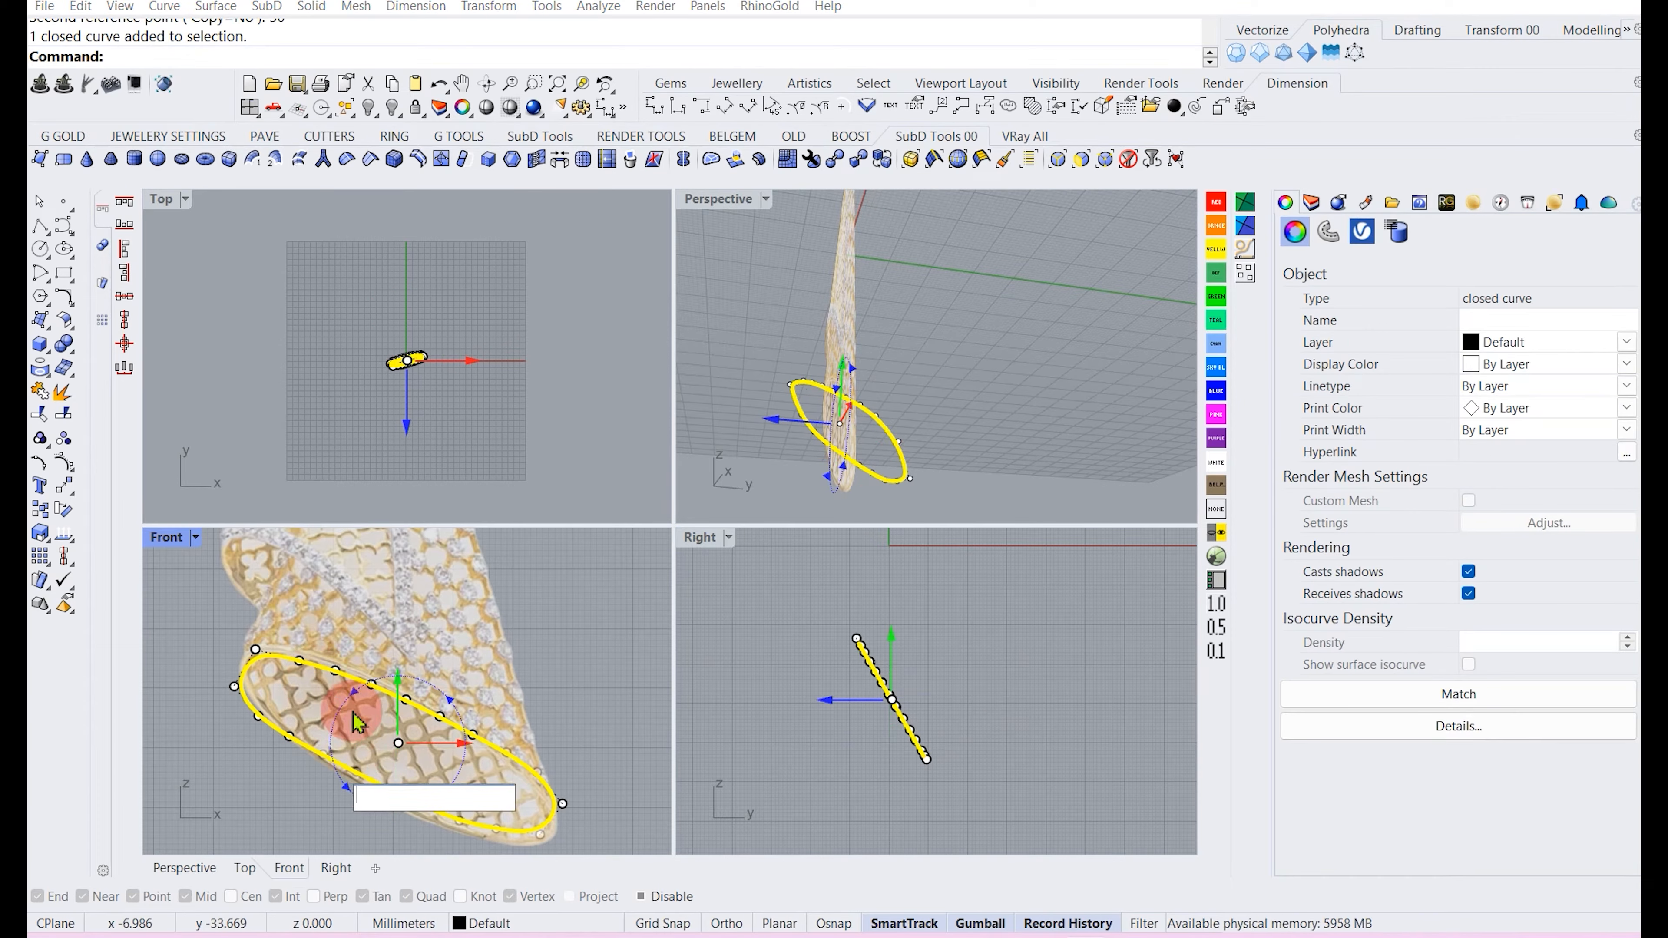
pyautogui.write('5')
pyautogui.press('Return')
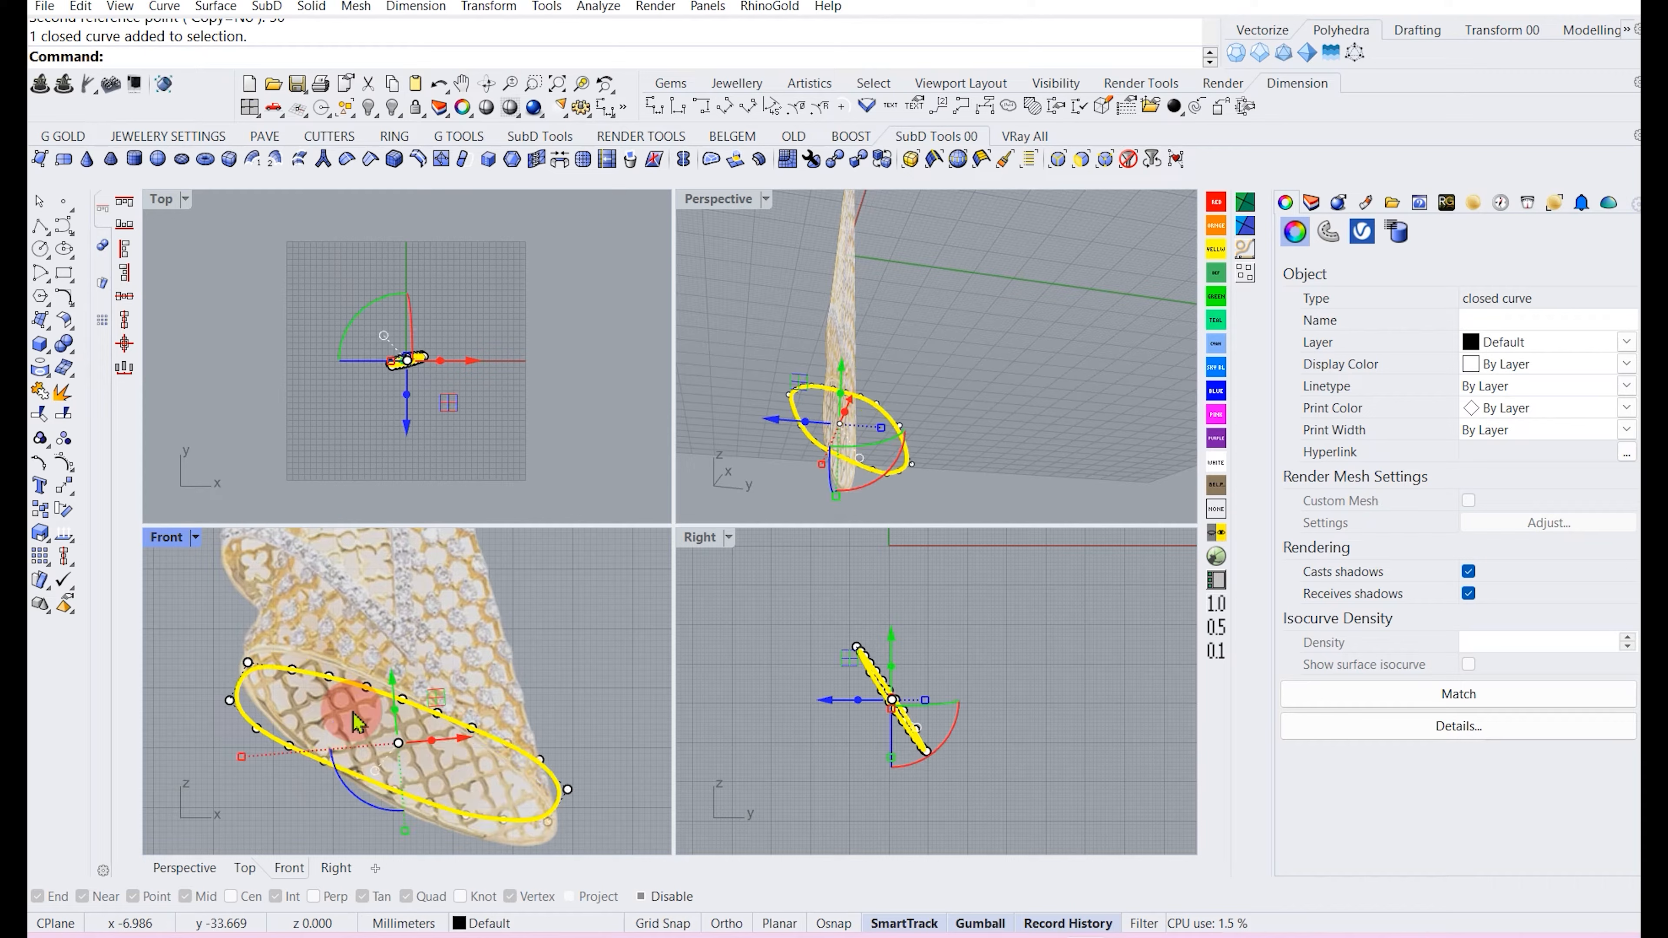
pyautogui.hotkey('ctrl', 'z')
pyautogui.moveTo(332, 796); pyautogui.dragTo(343, 787)
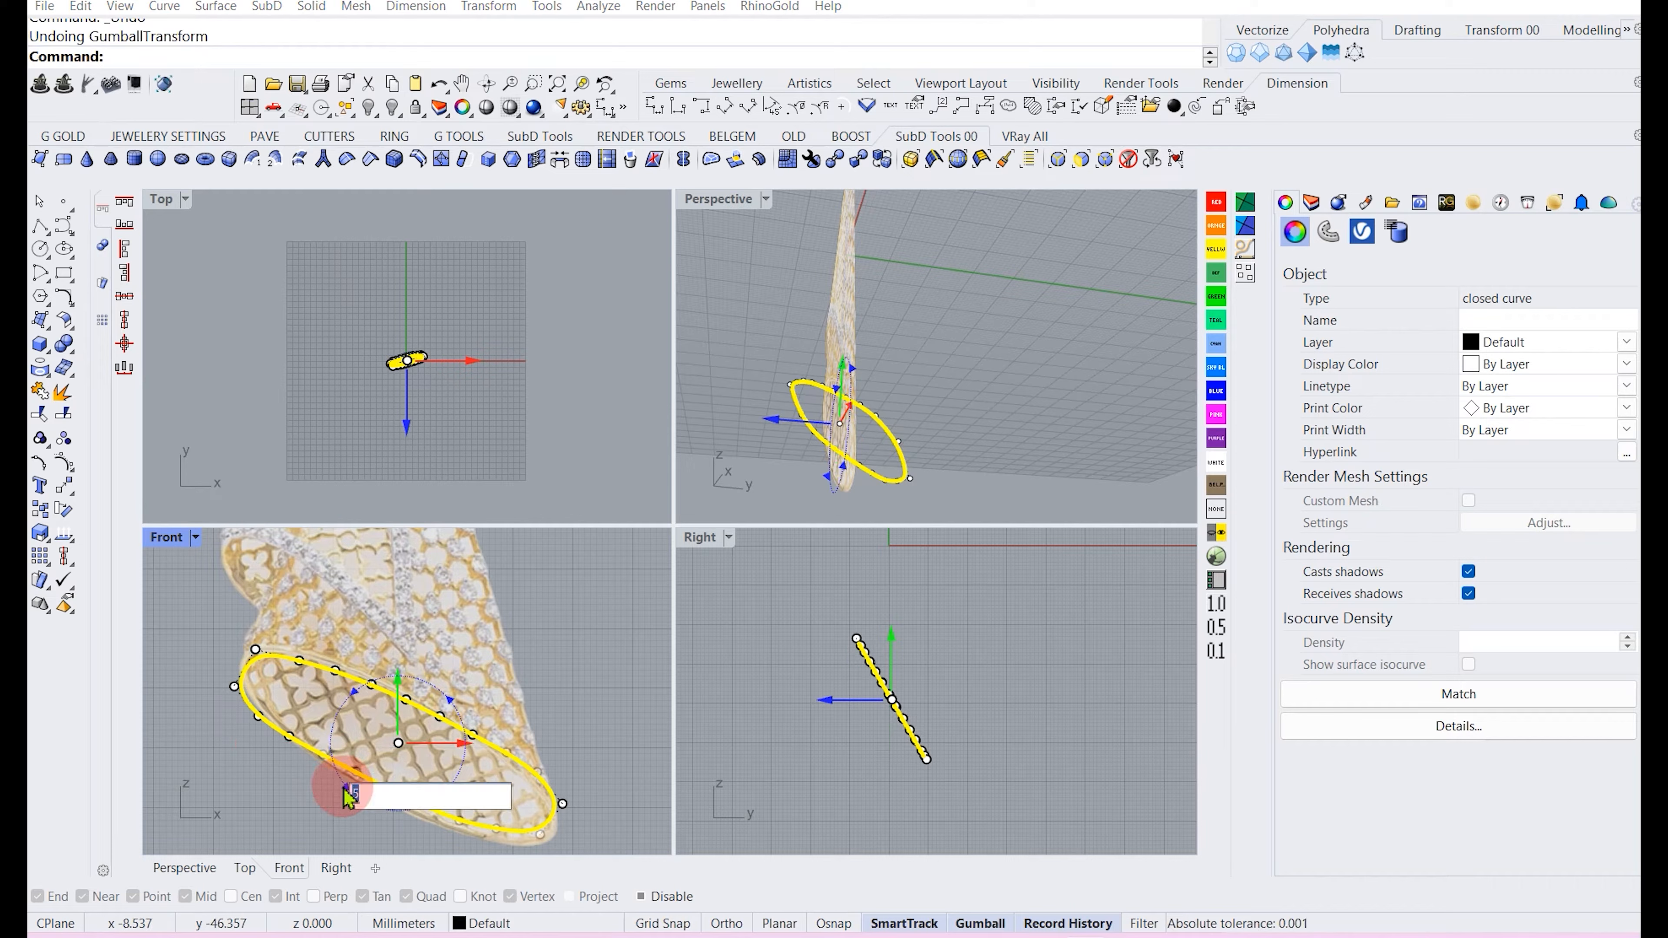
pyautogui.press('Return')
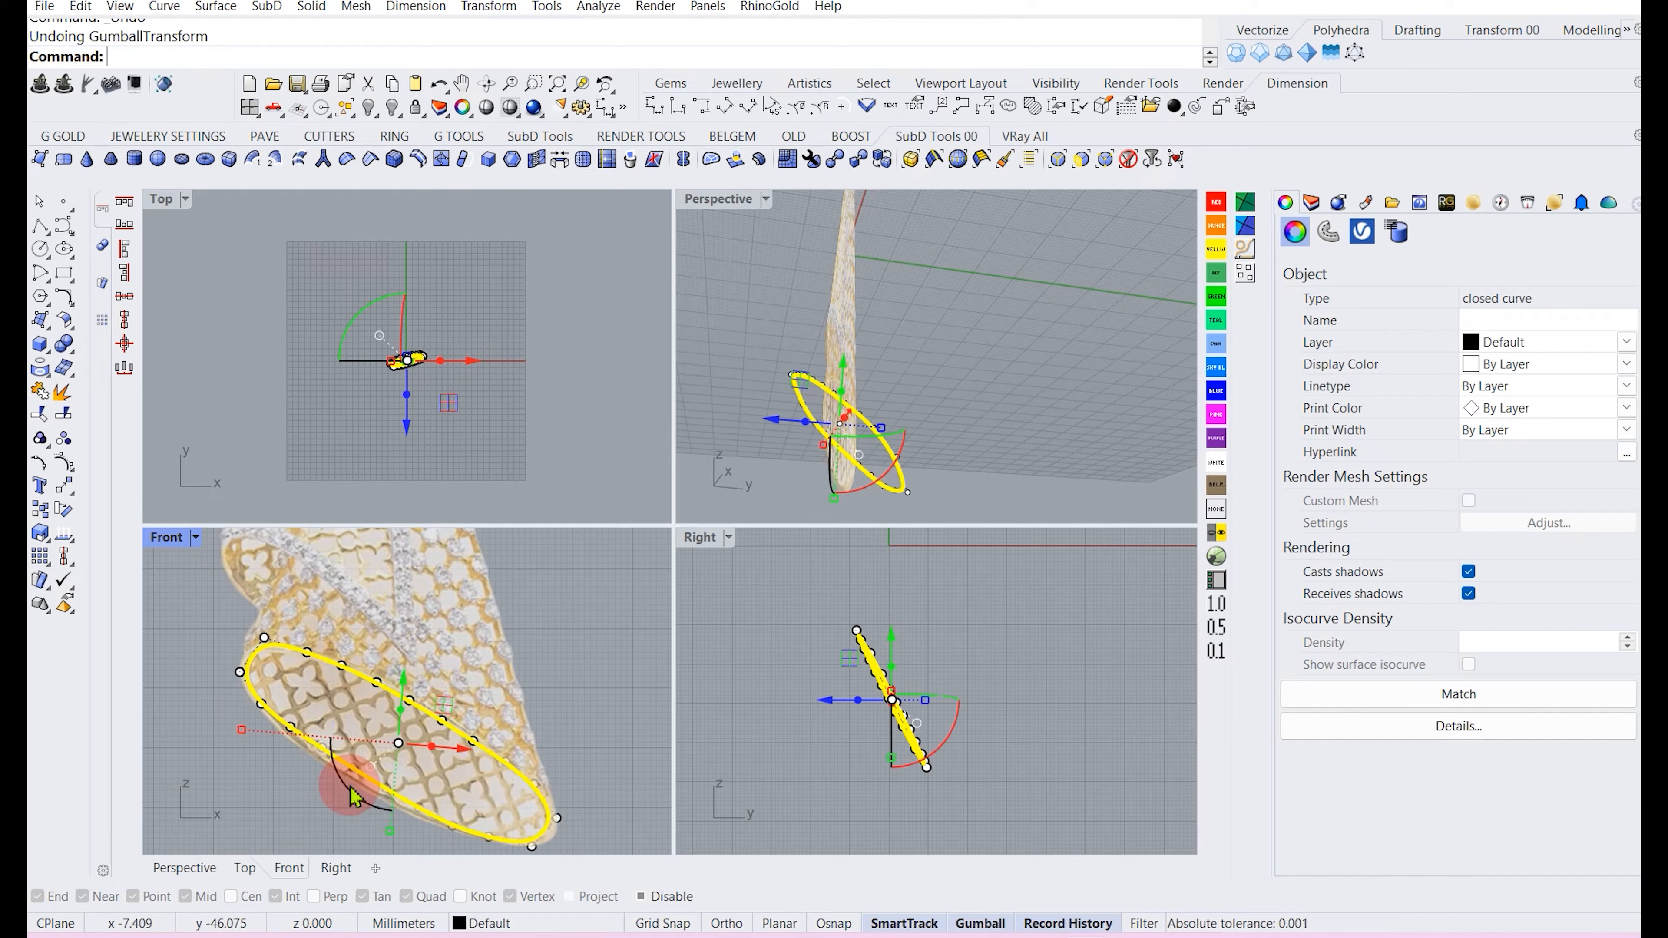
# Rotate the rim curve again with the gumball in the Front view to align it with the pendant's opening.
pyautogui.click(274, 797)
pyautogui.moveTo(421, 726); pyautogui.dragTo(404, 698, button='right')
pyautogui.click(403, 698)
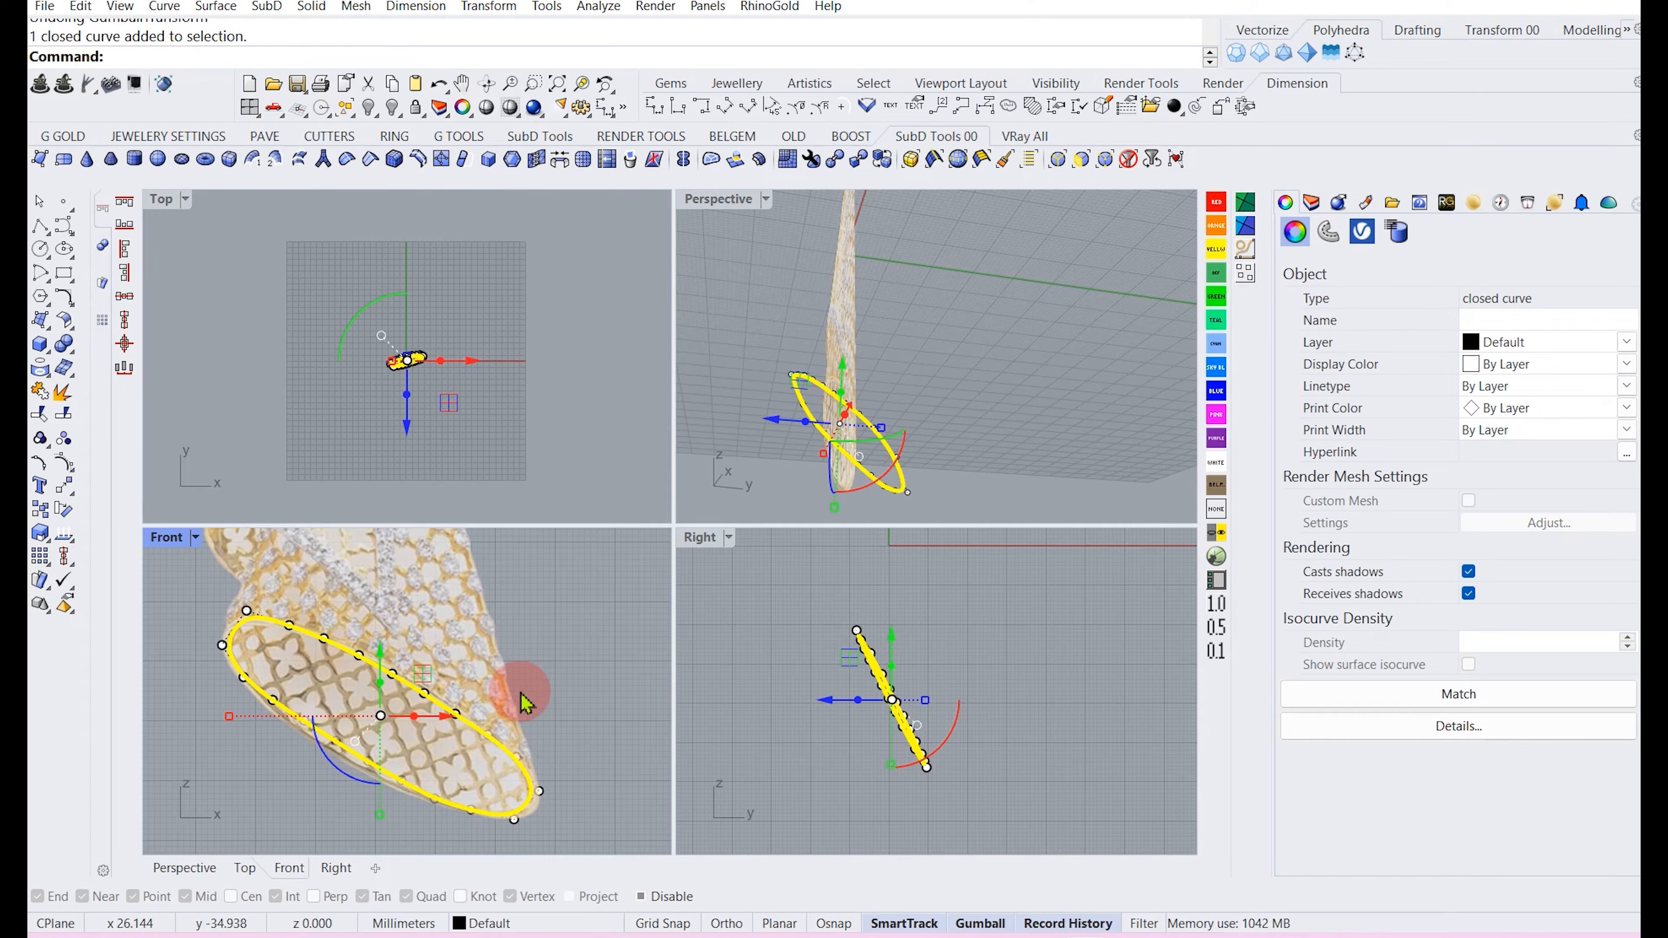
# Draw a straight polyline about 94 mm long from the pendant's lower tip up to the flower's centre in the Front view.
pyautogui.scroll(-2, 521, 701)
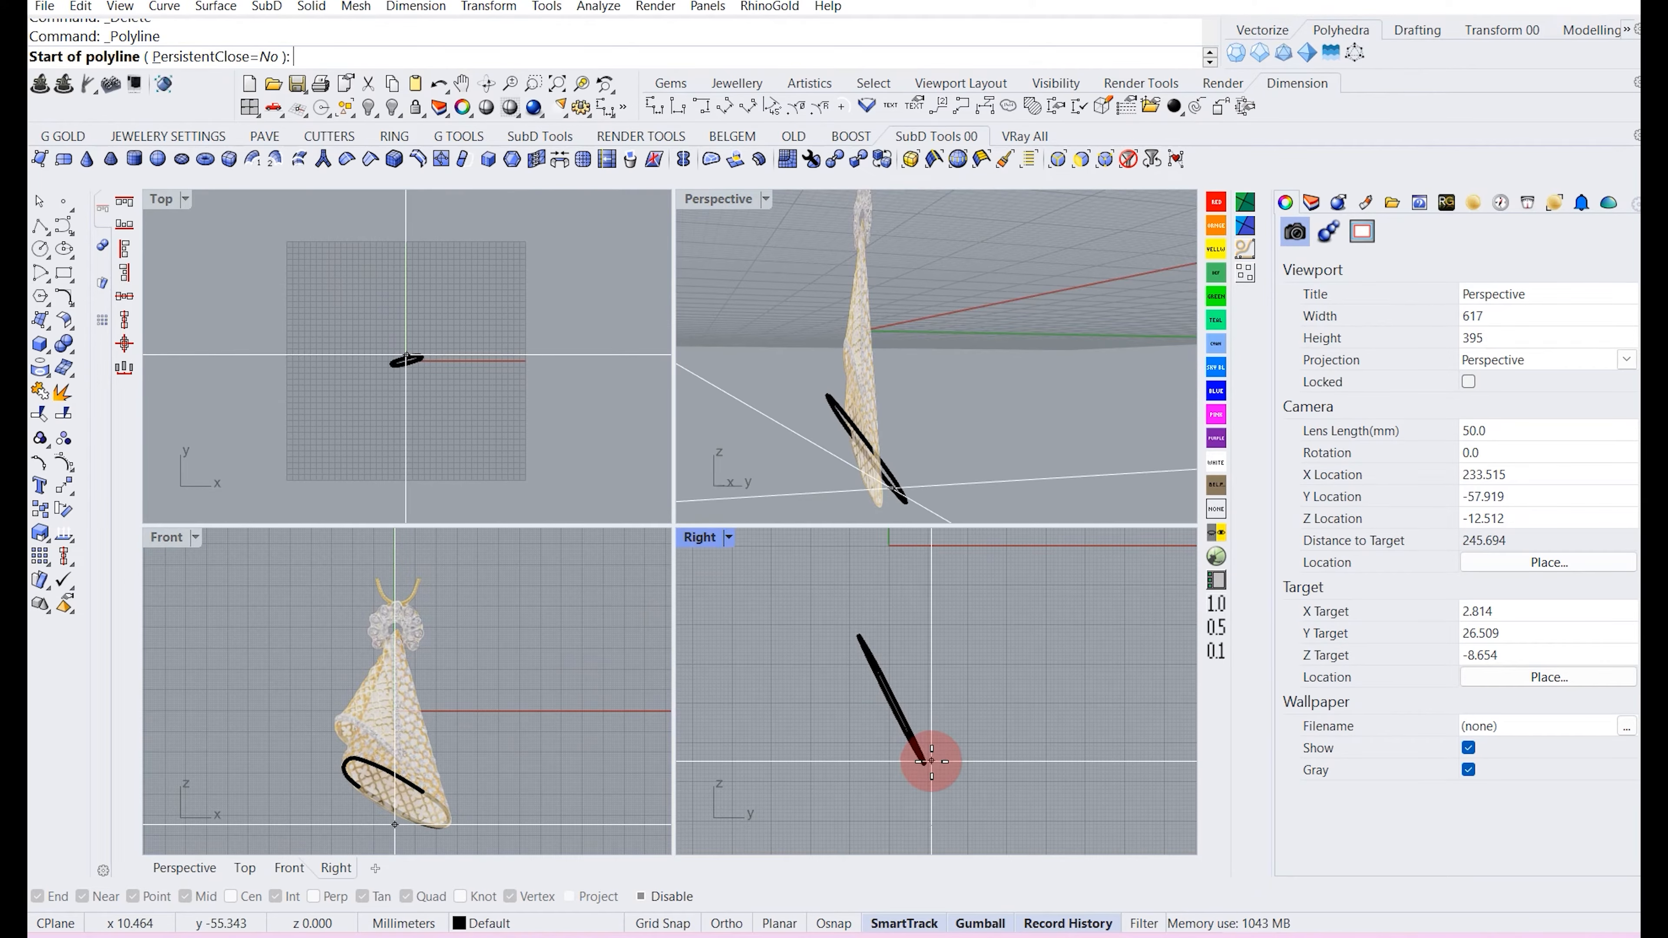
pyautogui.click(459, 826)
pyautogui.scroll(5, 392, 618)
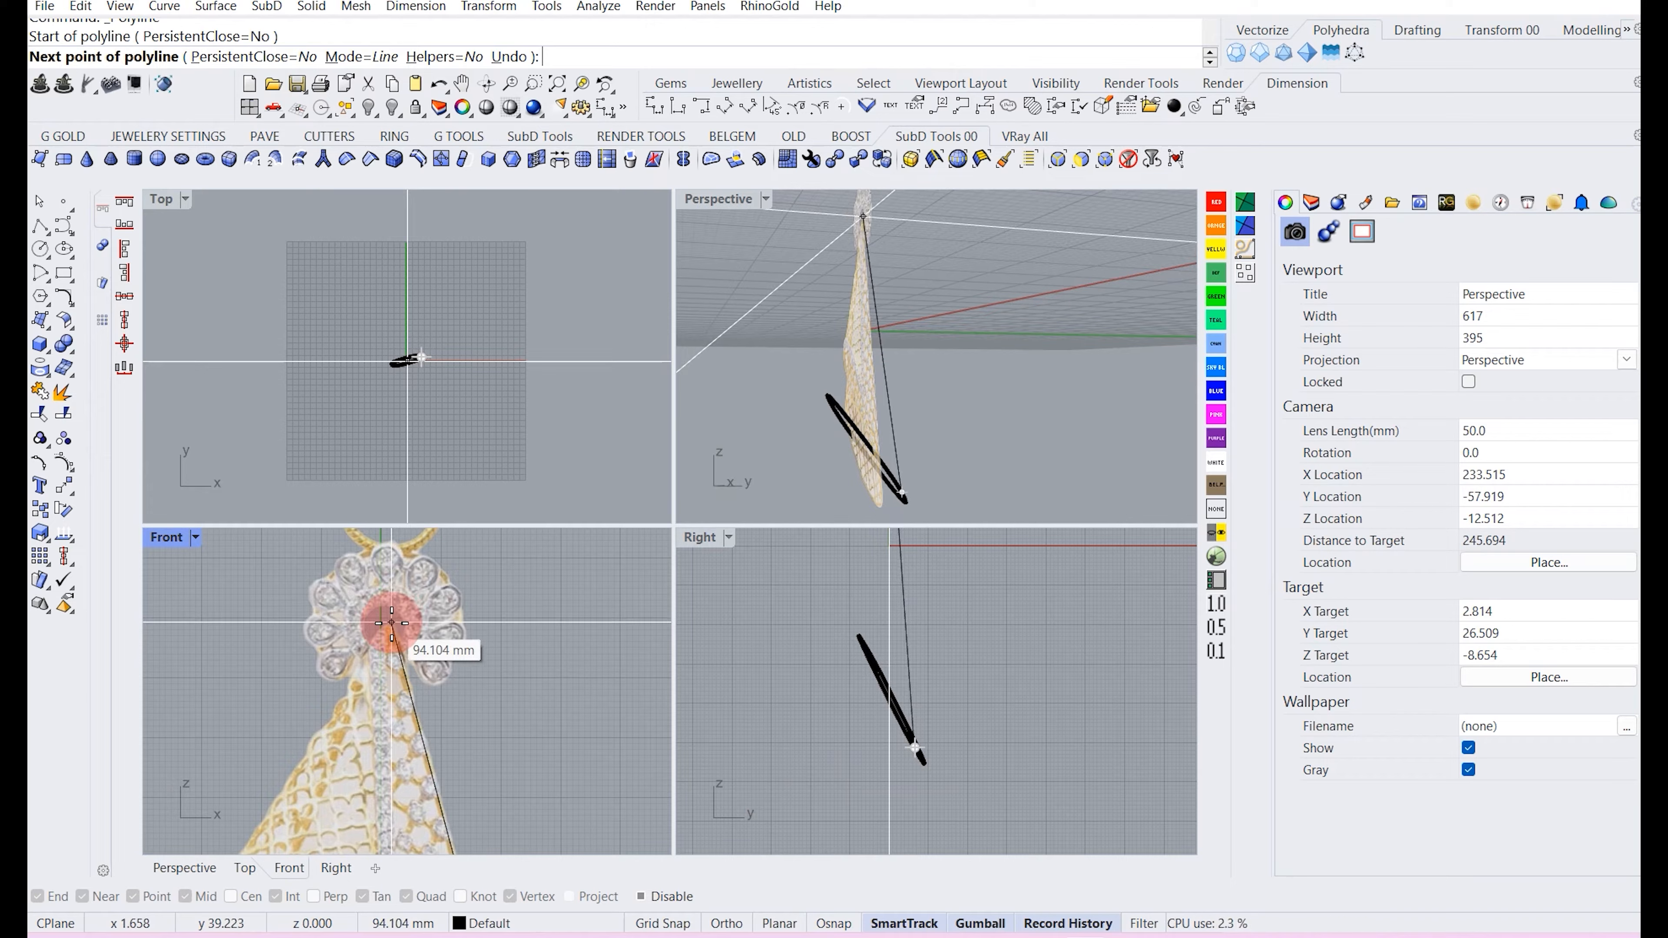
pyautogui.click(392, 623)
pyautogui.scroll(-3, 391, 623)
pyautogui.press('Return')
pyautogui.scroll(-2, 433, 716)
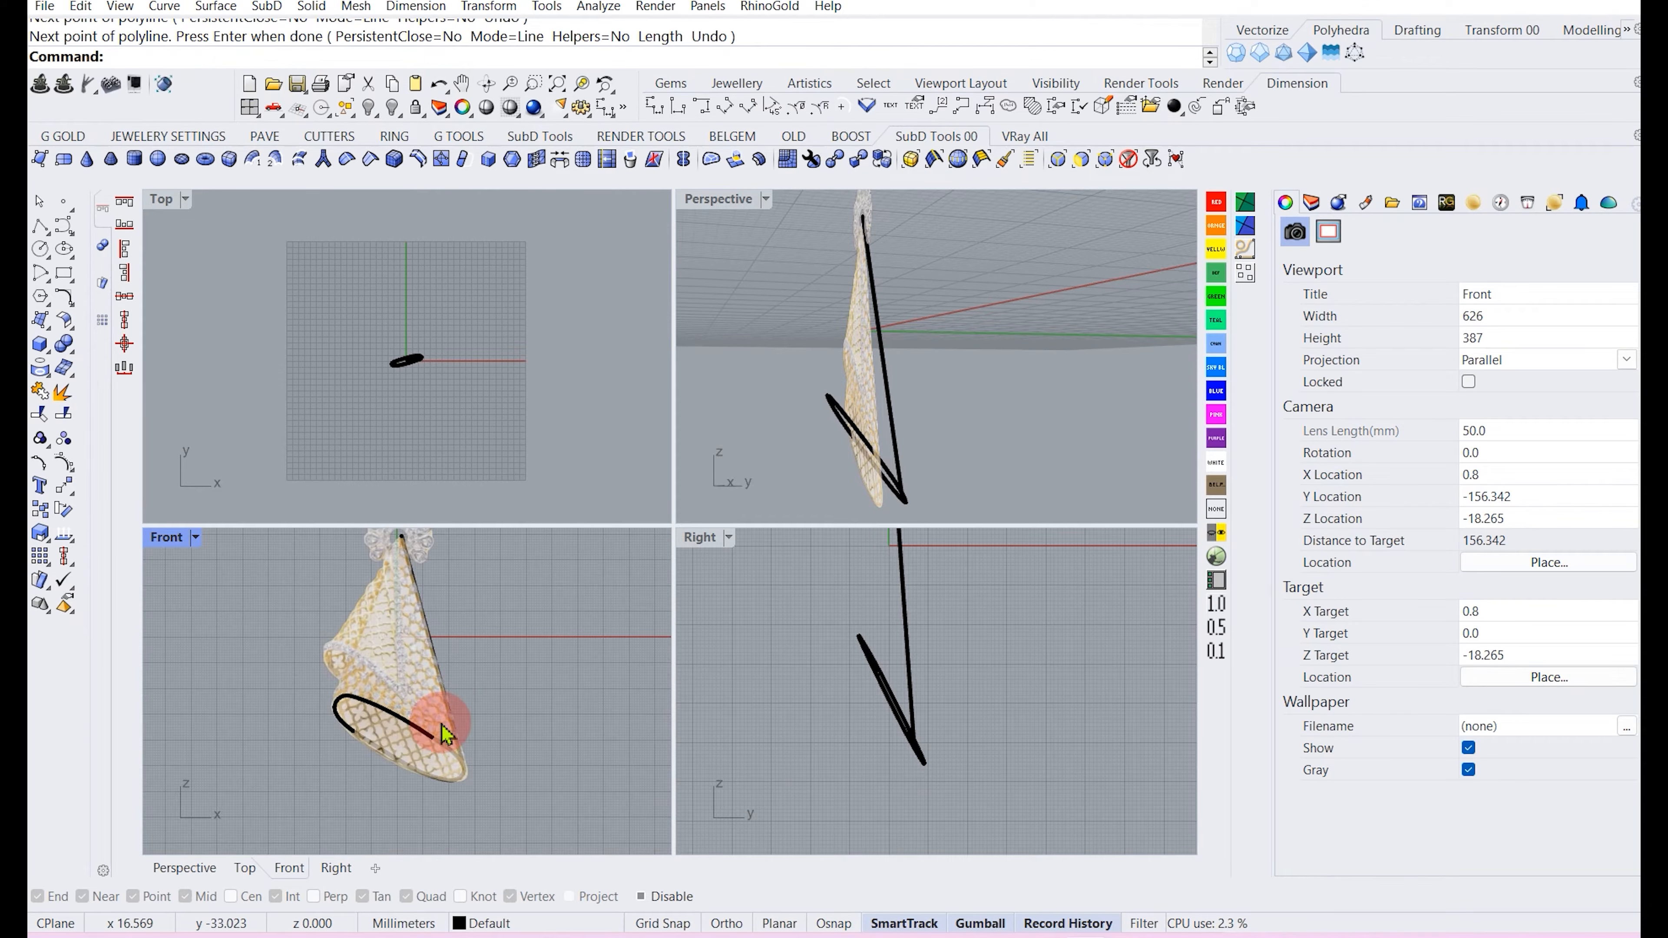
# Rail Revolve the new line along the rim curve, using an axis from the flower centre down to the pendant tip, forming the cone surface.
pyautogui.click(456, 726)
pyautogui.click(547, 729)
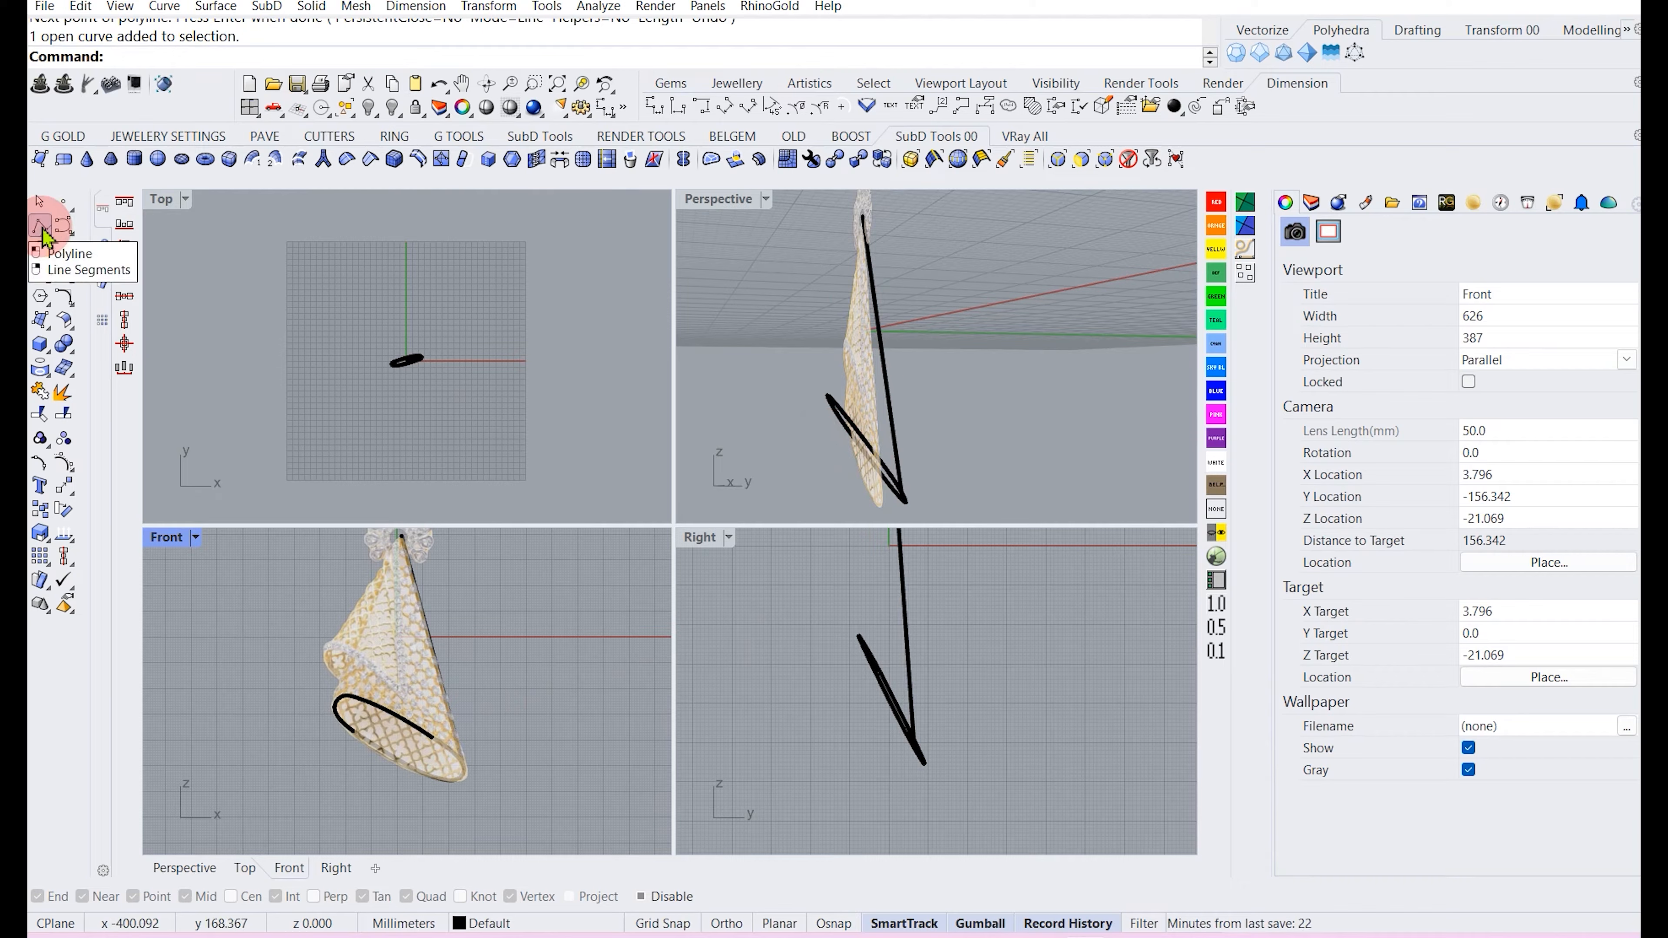
pyautogui.click(897, 432)
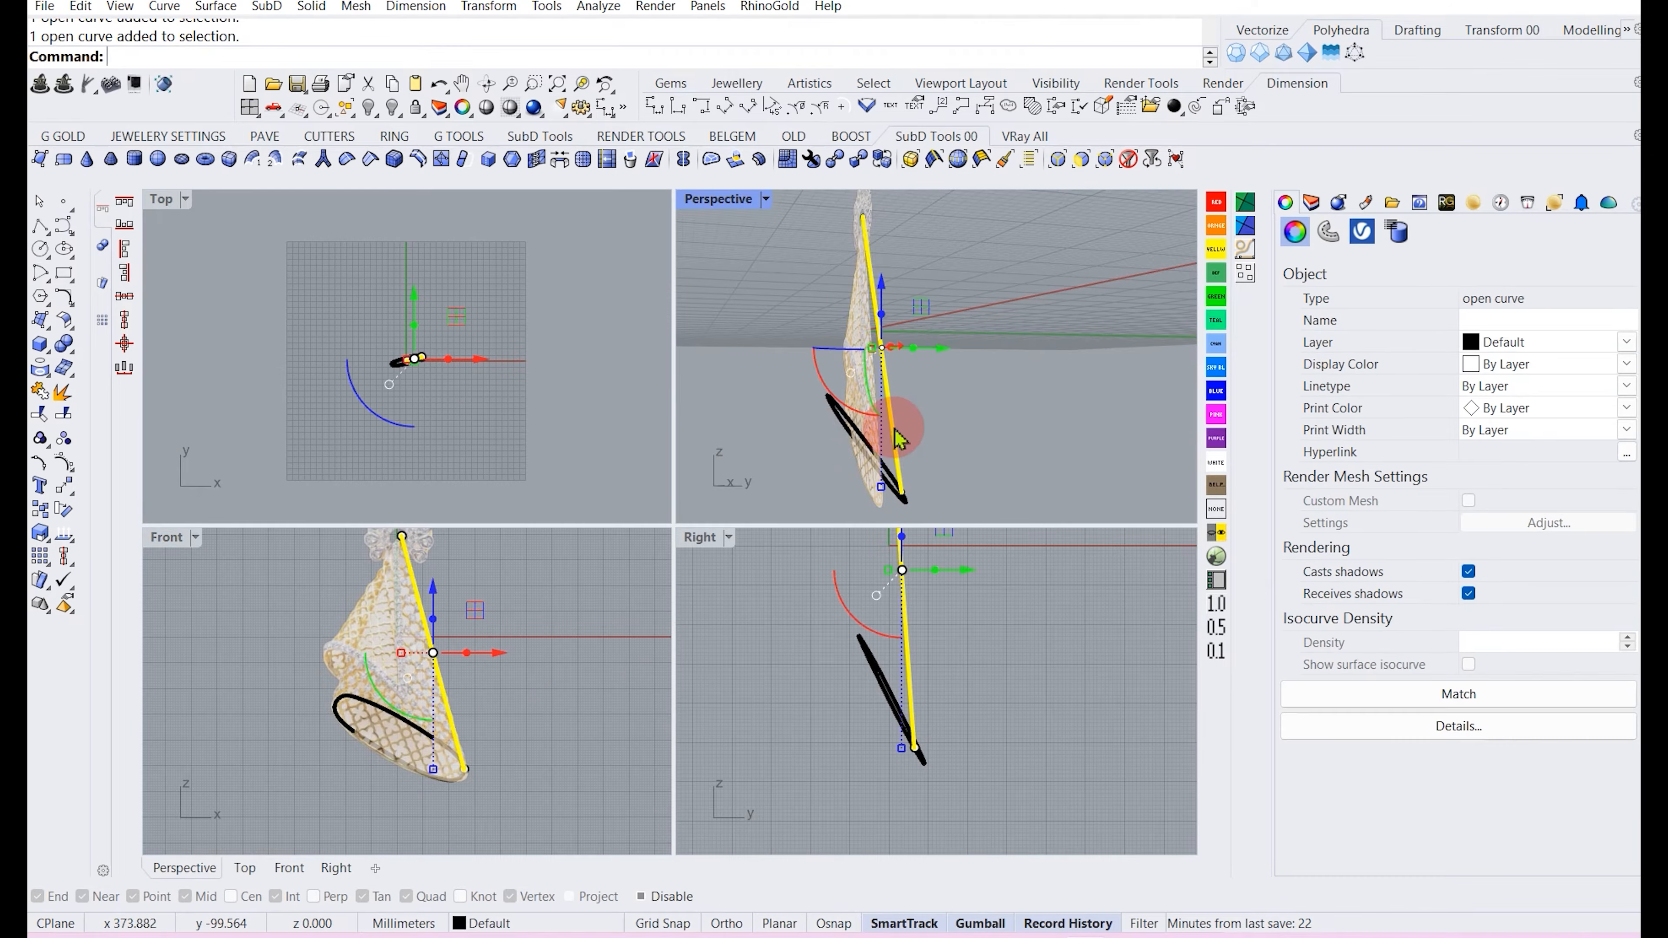
pyautogui.click(960, 439)
pyautogui.moveTo(961, 439); pyautogui.dragTo(867, 378, button='right')
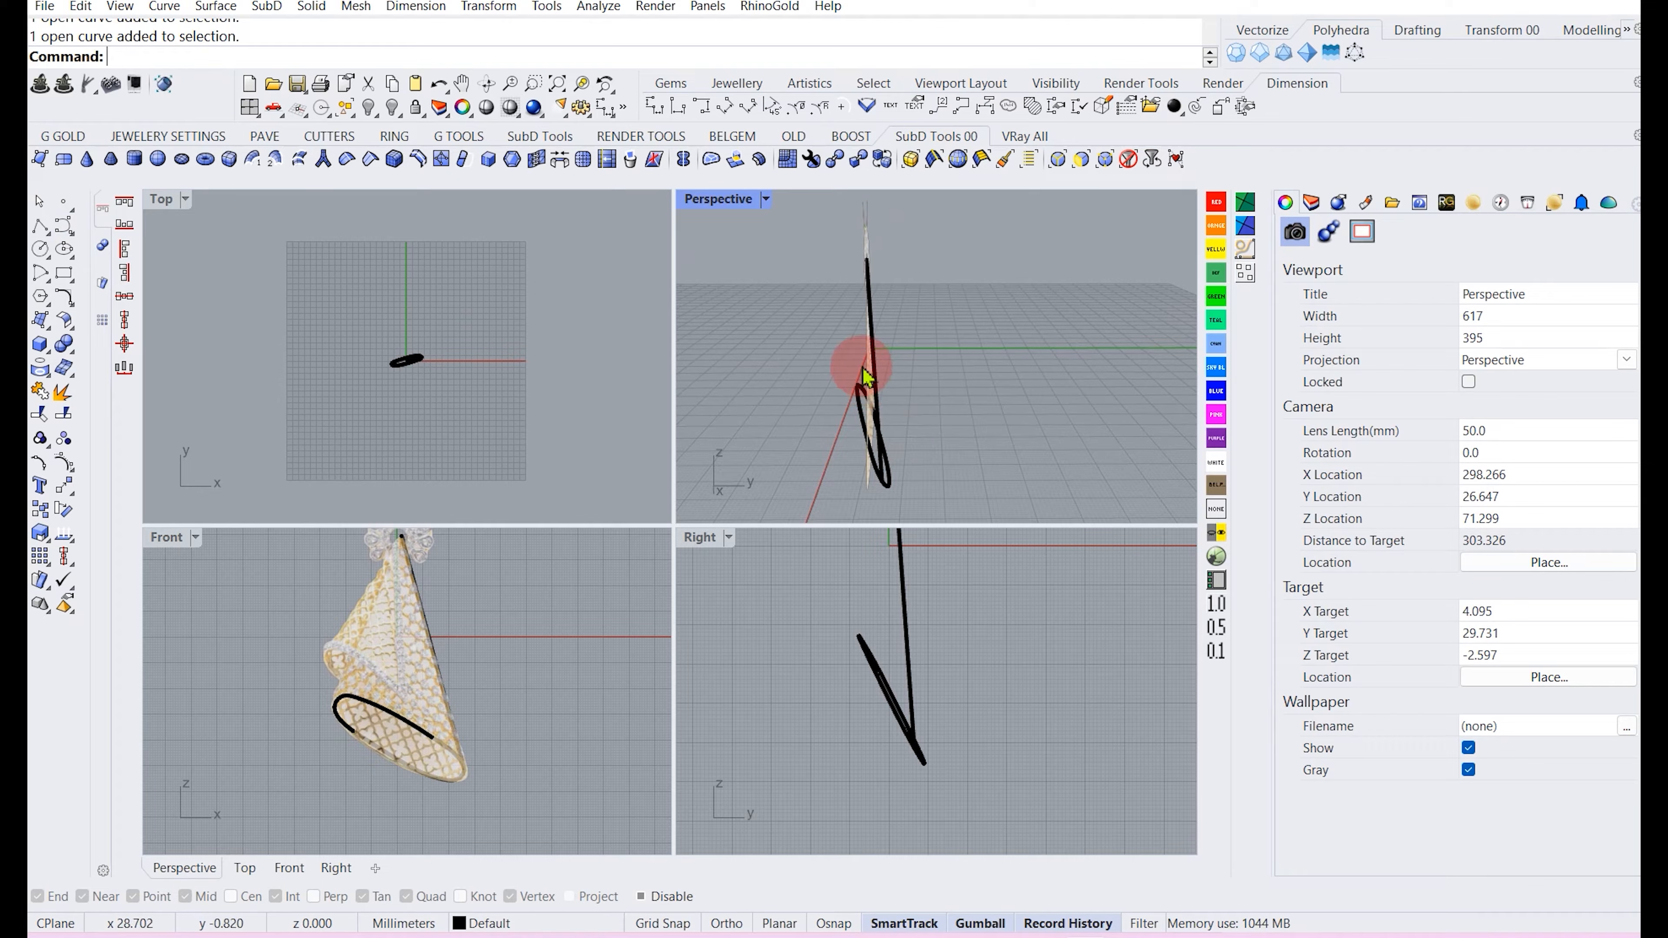
pyautogui.click(215, 6)
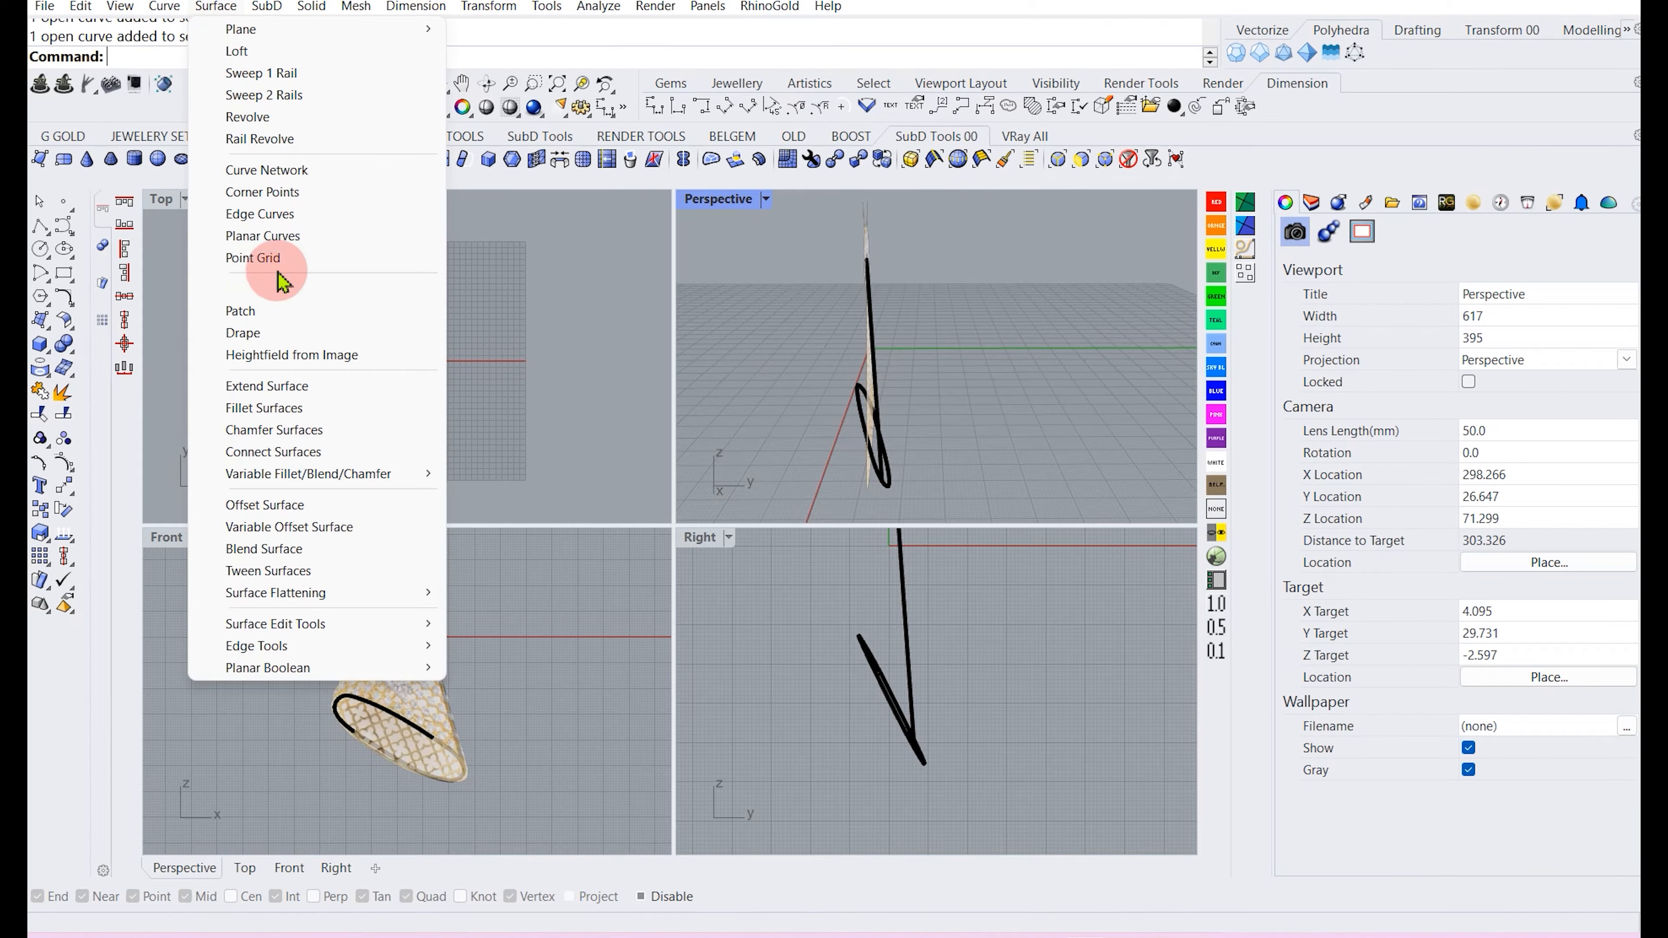
pyautogui.click(260, 139)
pyautogui.moveTo(960, 353); pyautogui.dragTo(888, 415, button='right')
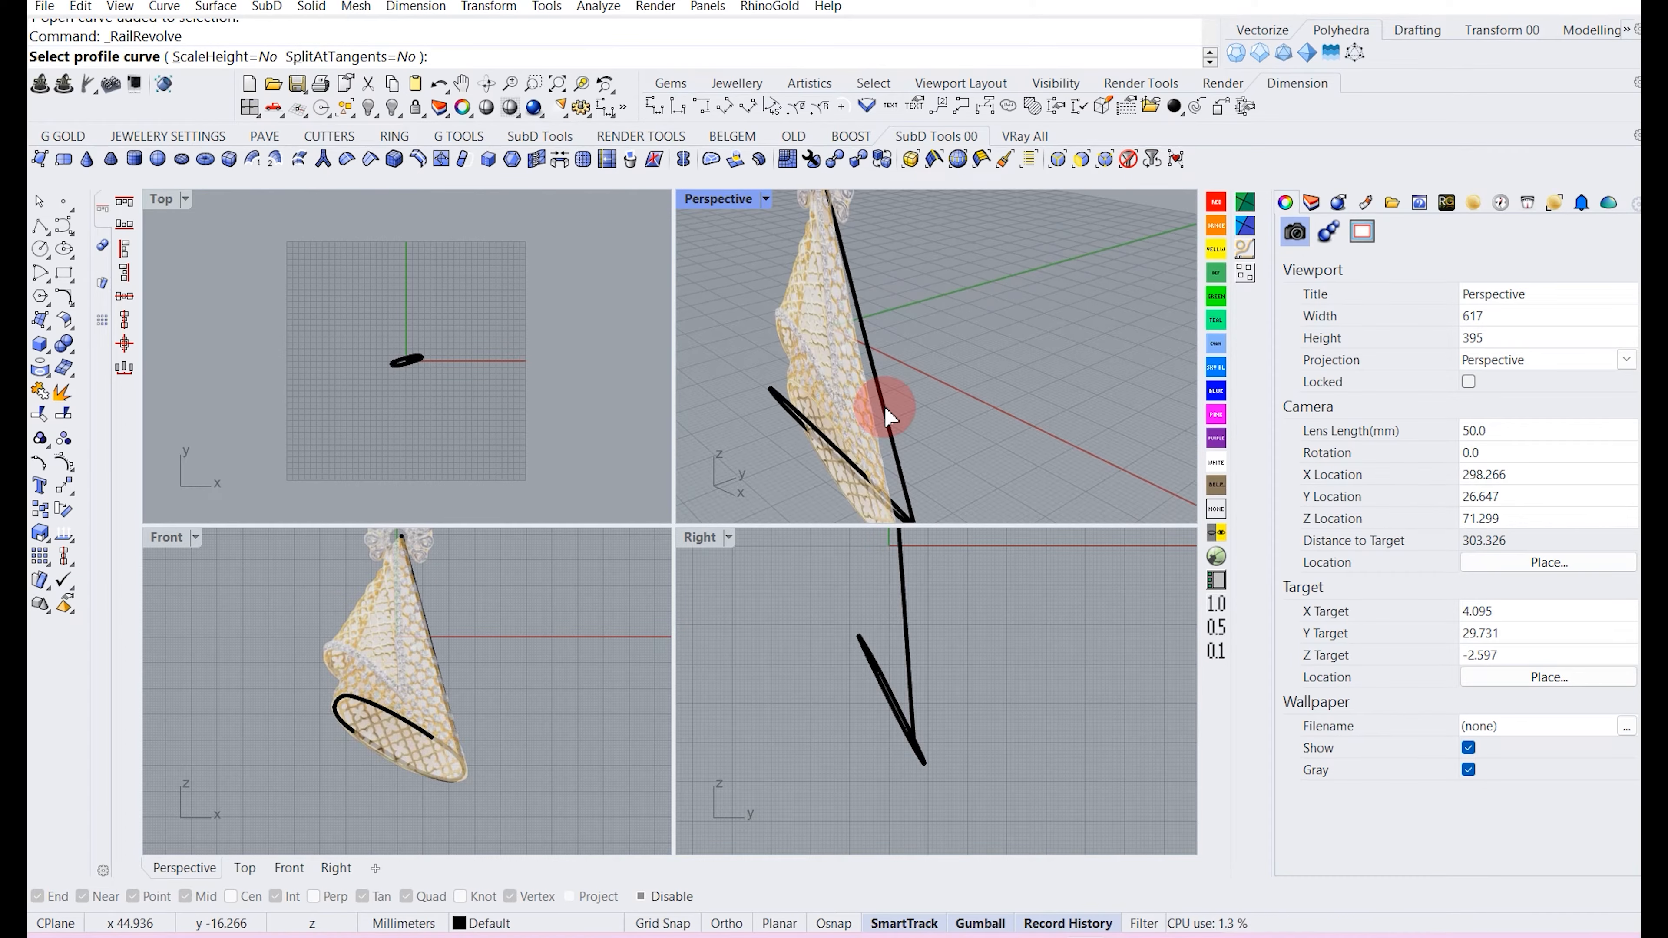
pyautogui.click(888, 415)
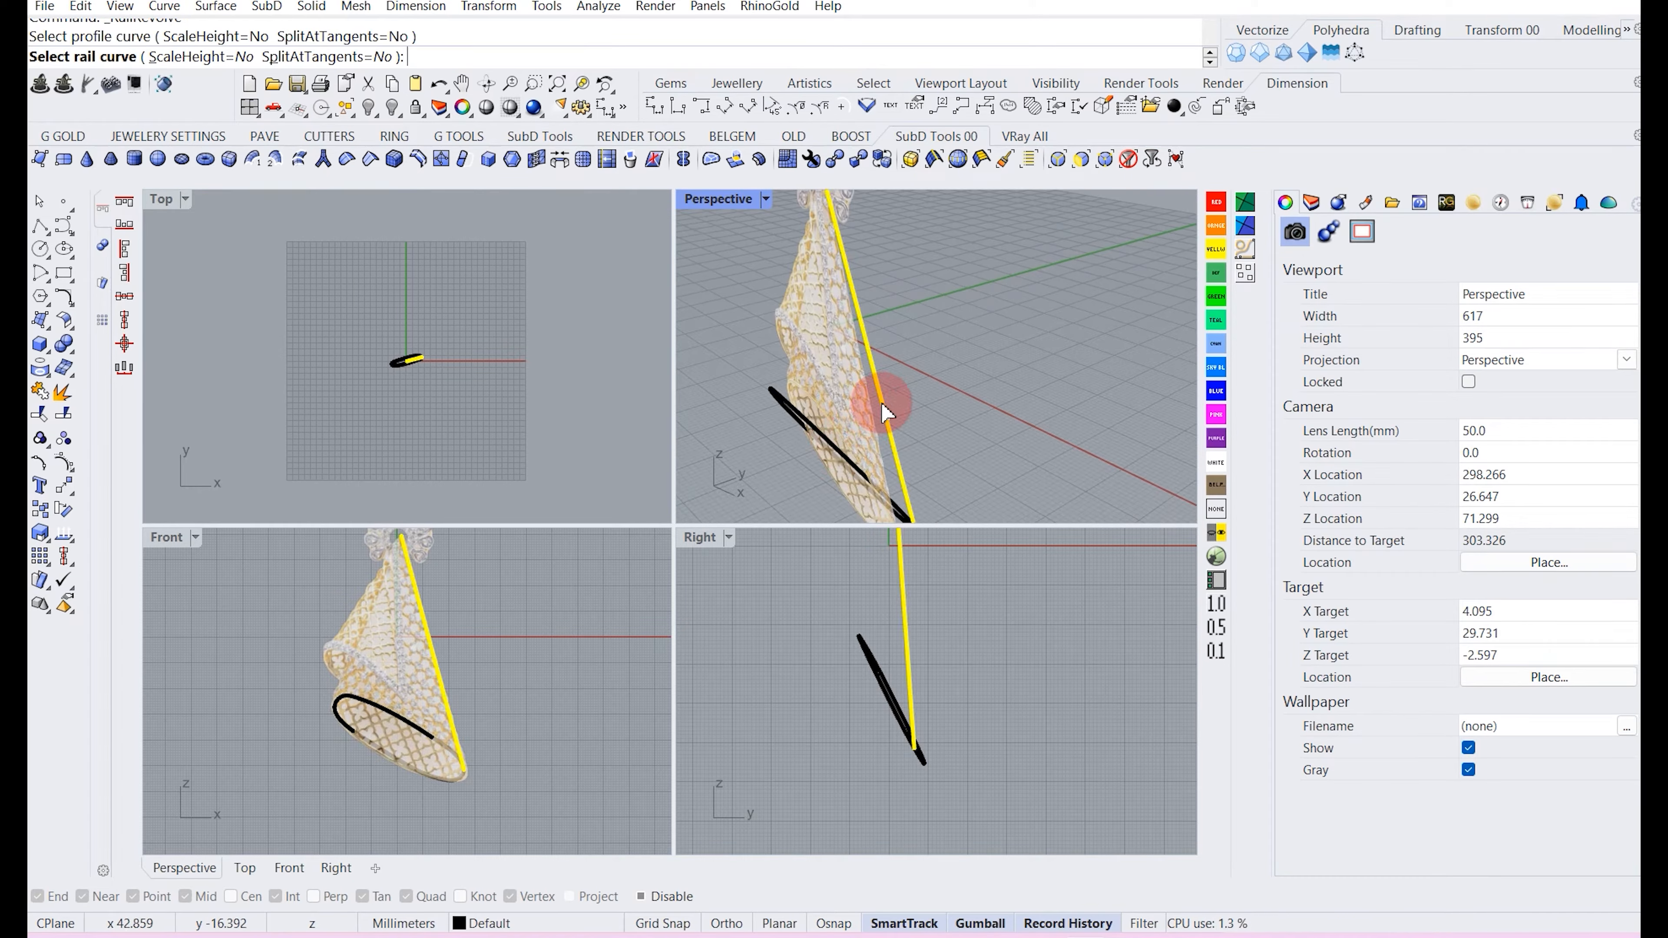
pyautogui.click(822, 437)
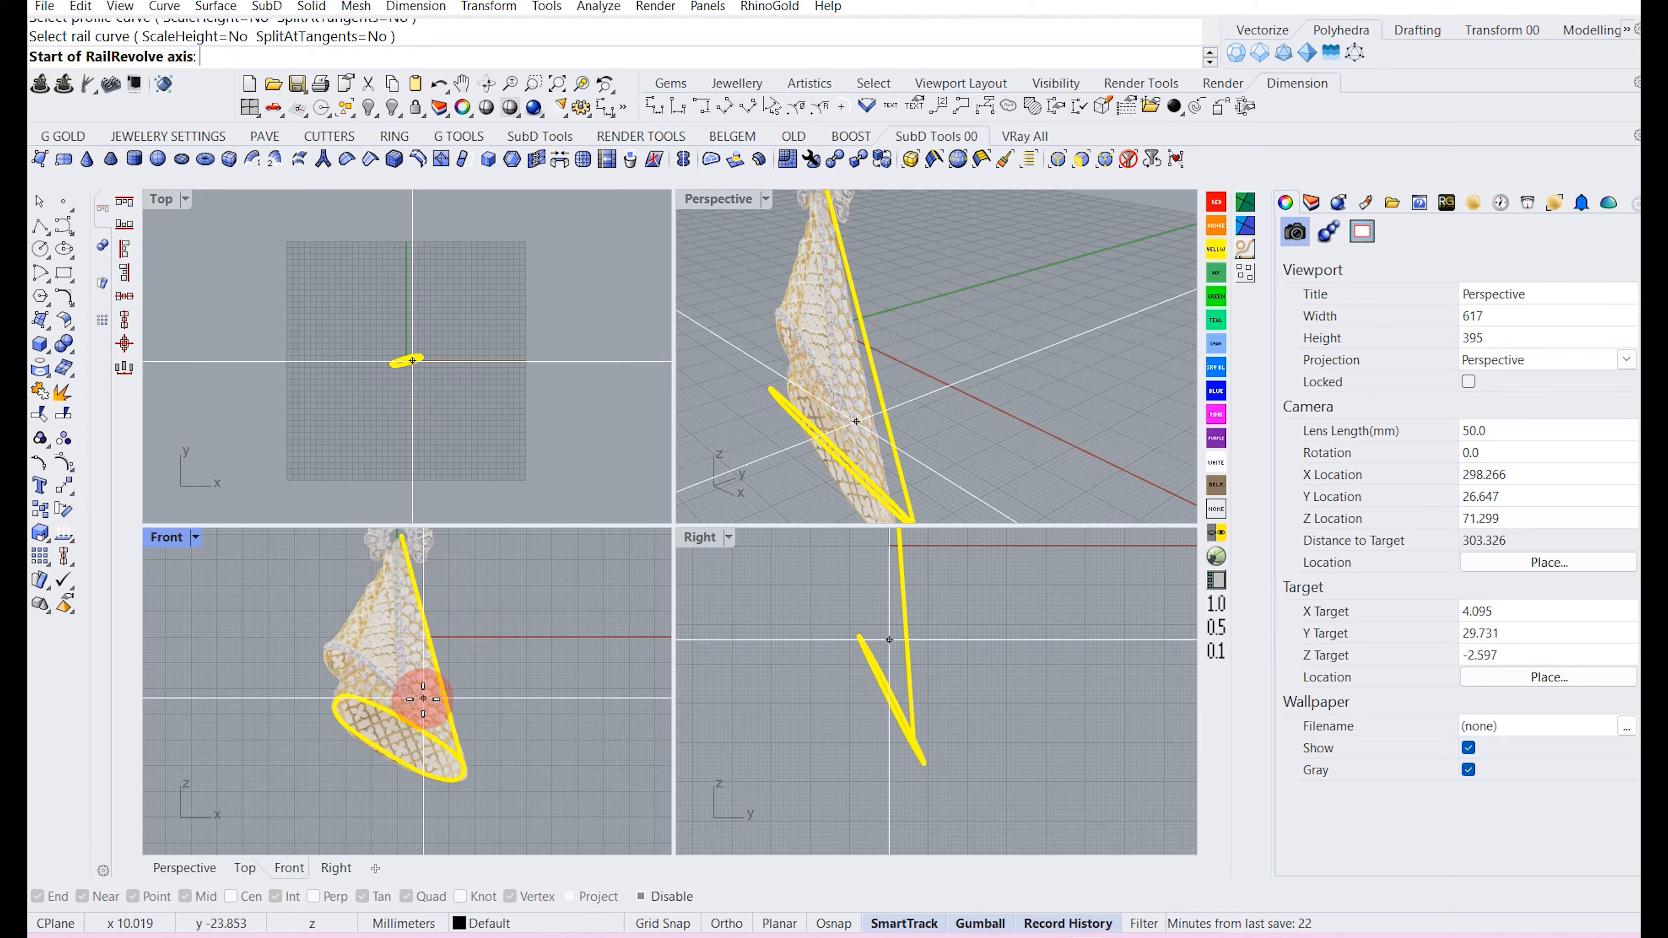
pyautogui.scroll(-2, 420, 697)
pyautogui.scroll(4, 403, 584)
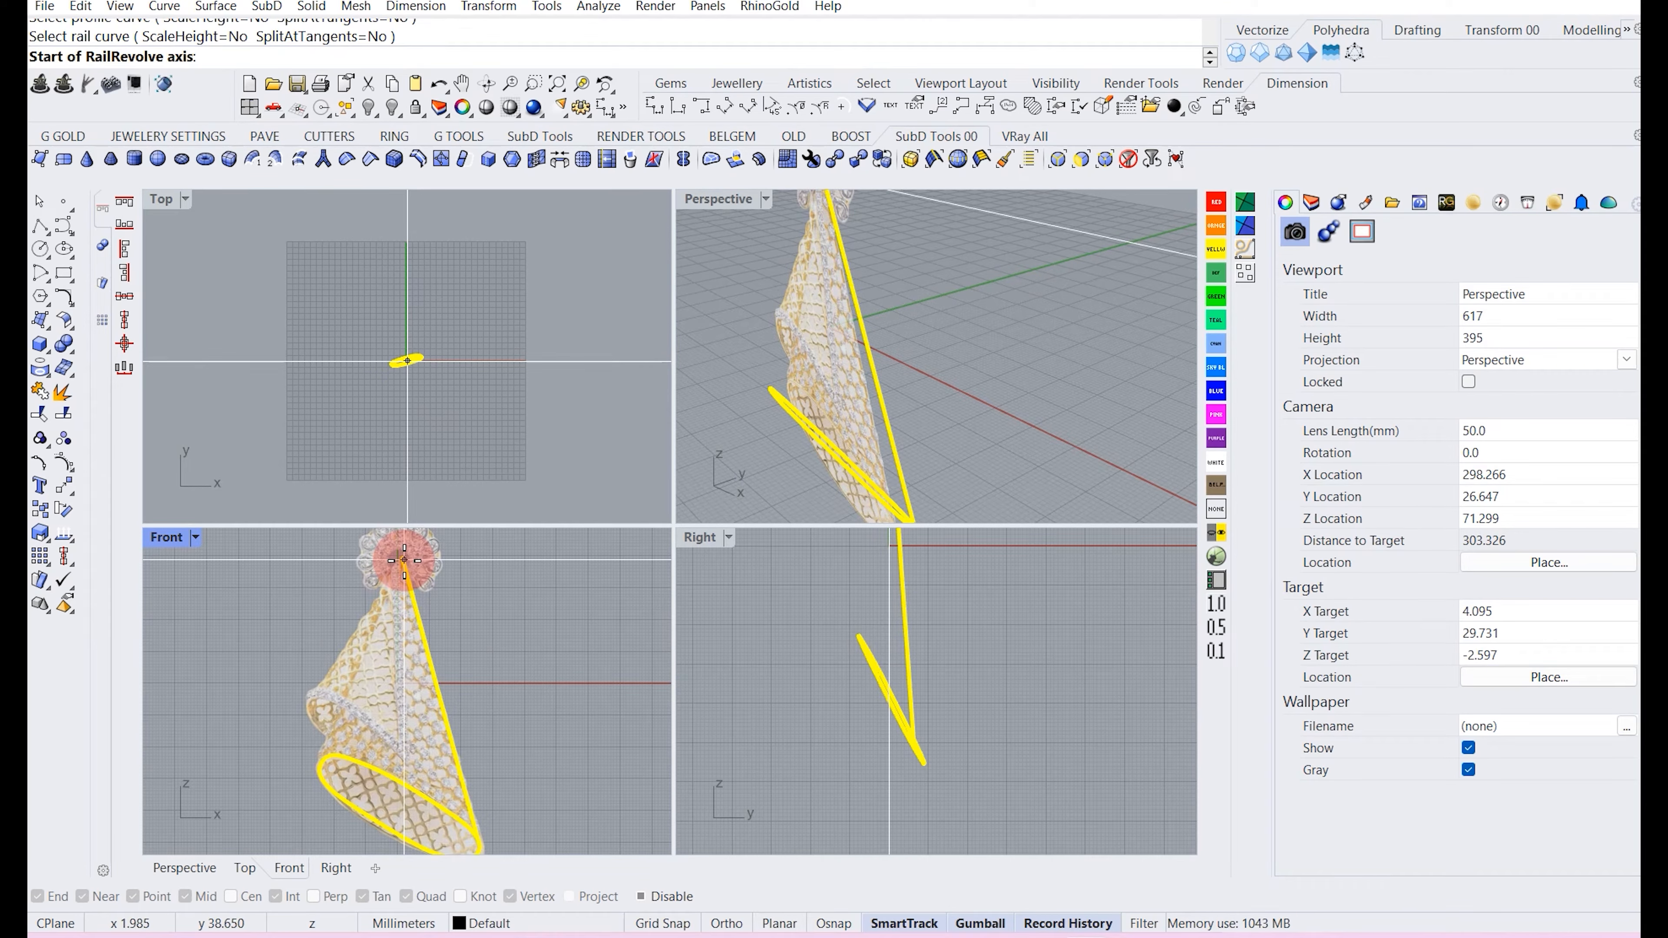
pyautogui.click(404, 560)
pyautogui.scroll(-2, 404, 560)
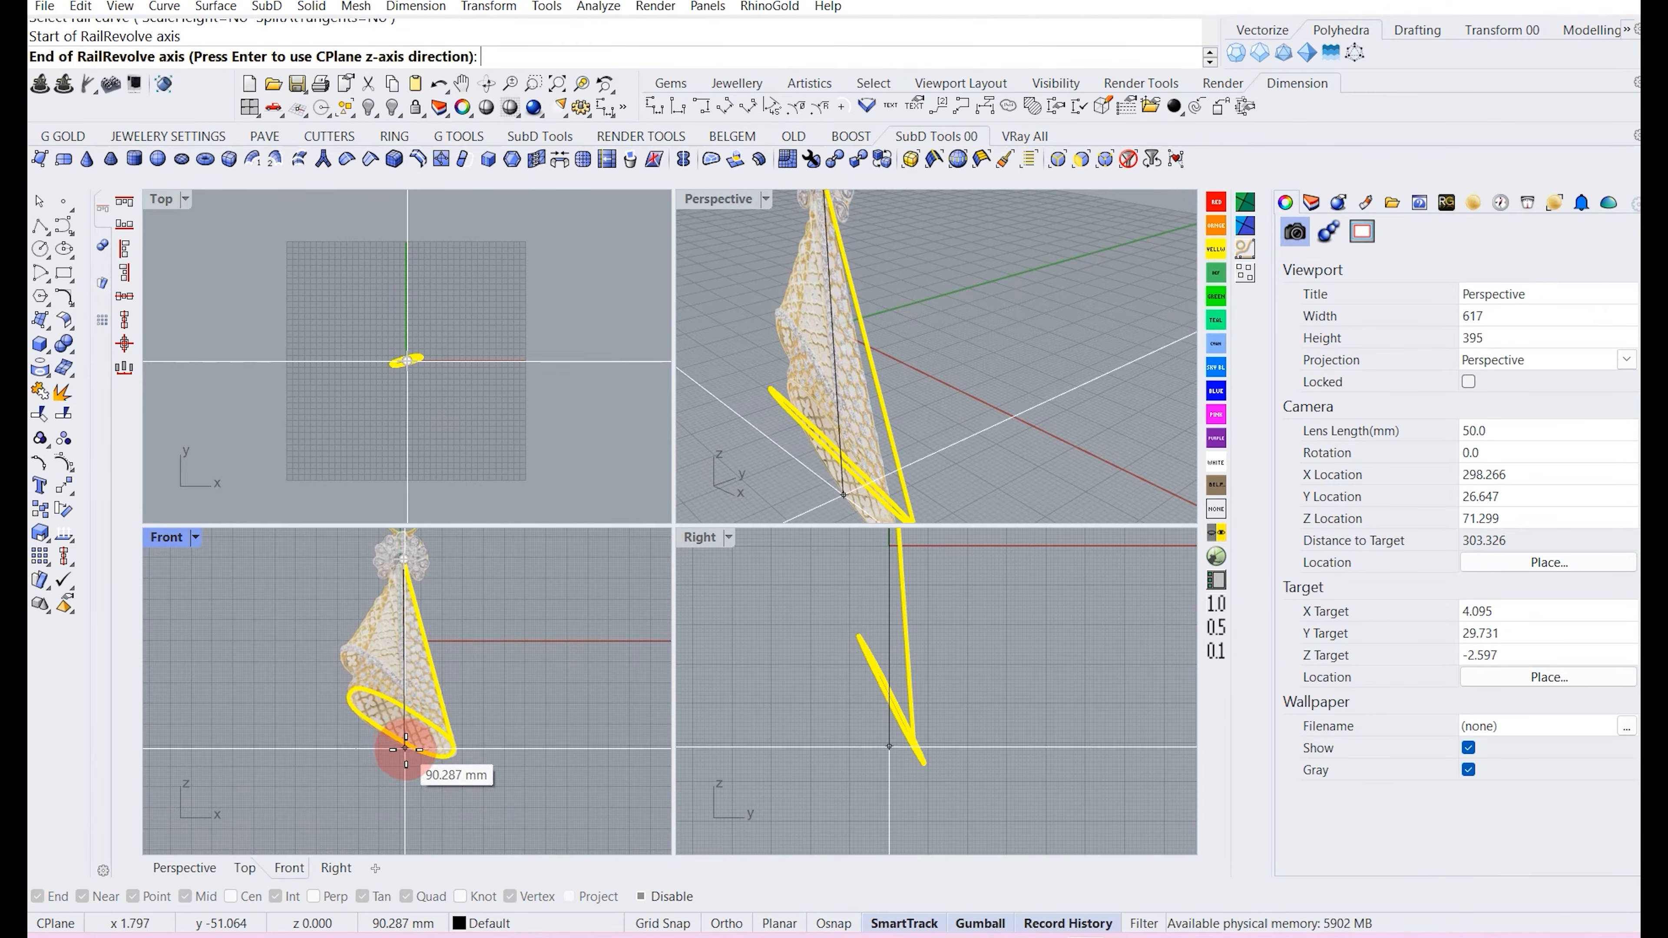
pyautogui.click(405, 749)
# Inspect the new cone surface in the maximized Perspective view and the Front view.
pyautogui.moveTo(975, 396); pyautogui.dragTo(793, 446, button='right')
pyautogui.doubleClick(744, 197)
pyautogui.moveTo(675, 491); pyautogui.dragTo(656, 542, button='right')
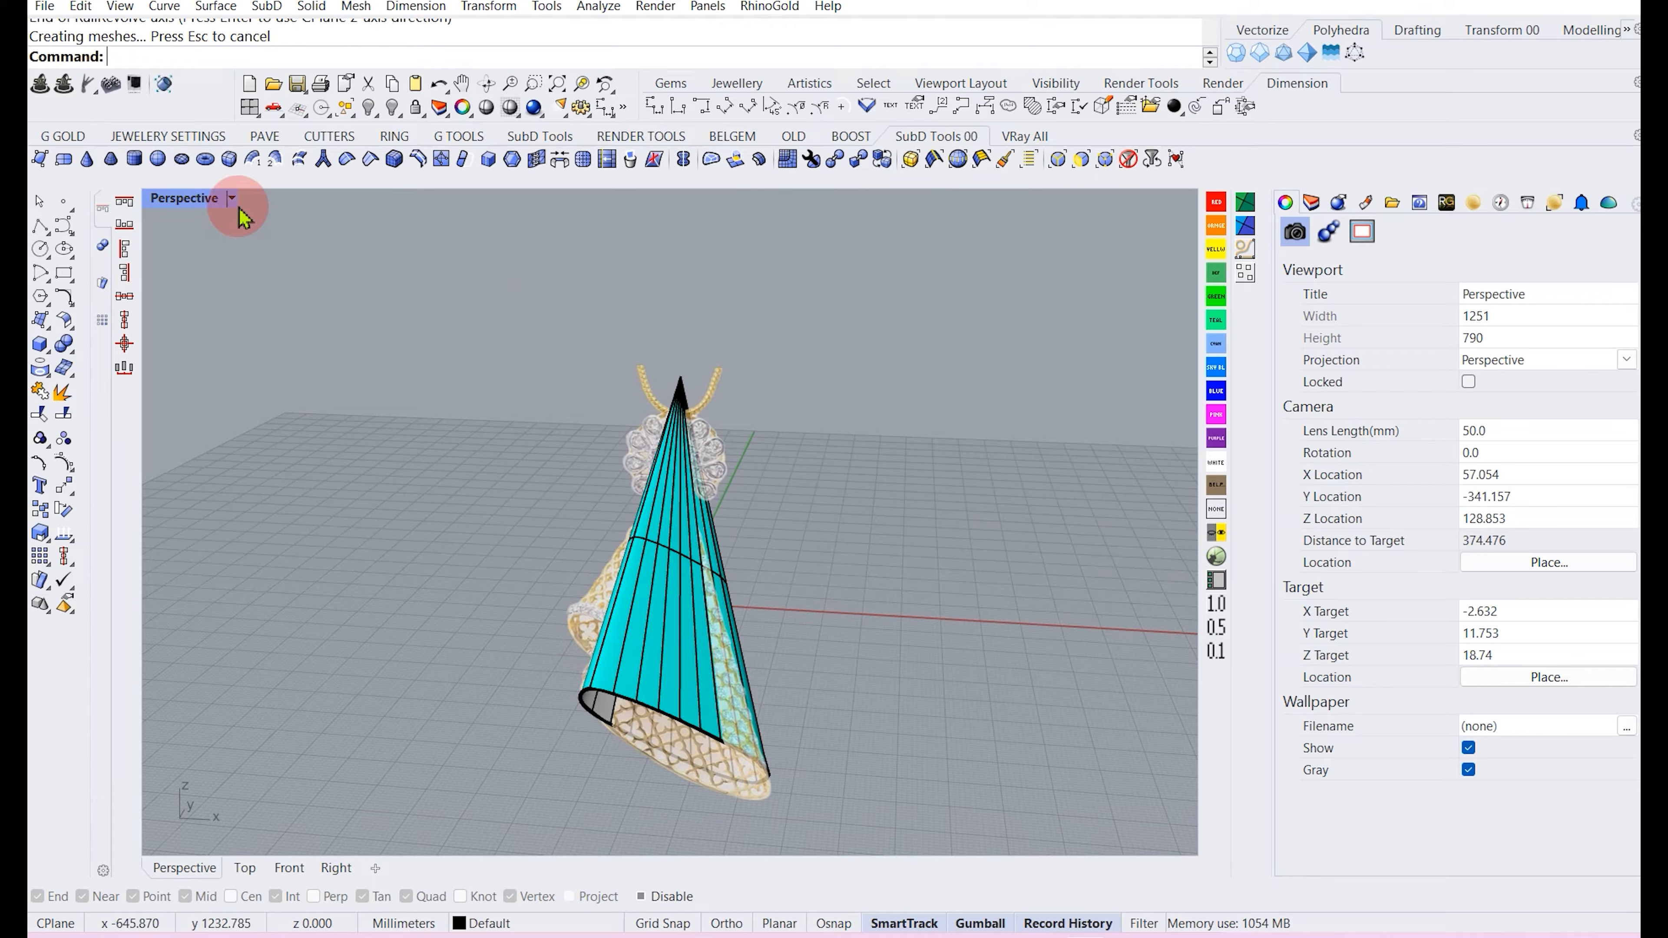
pyautogui.doubleClick(183, 197)
pyautogui.scroll(5, 387, 658)
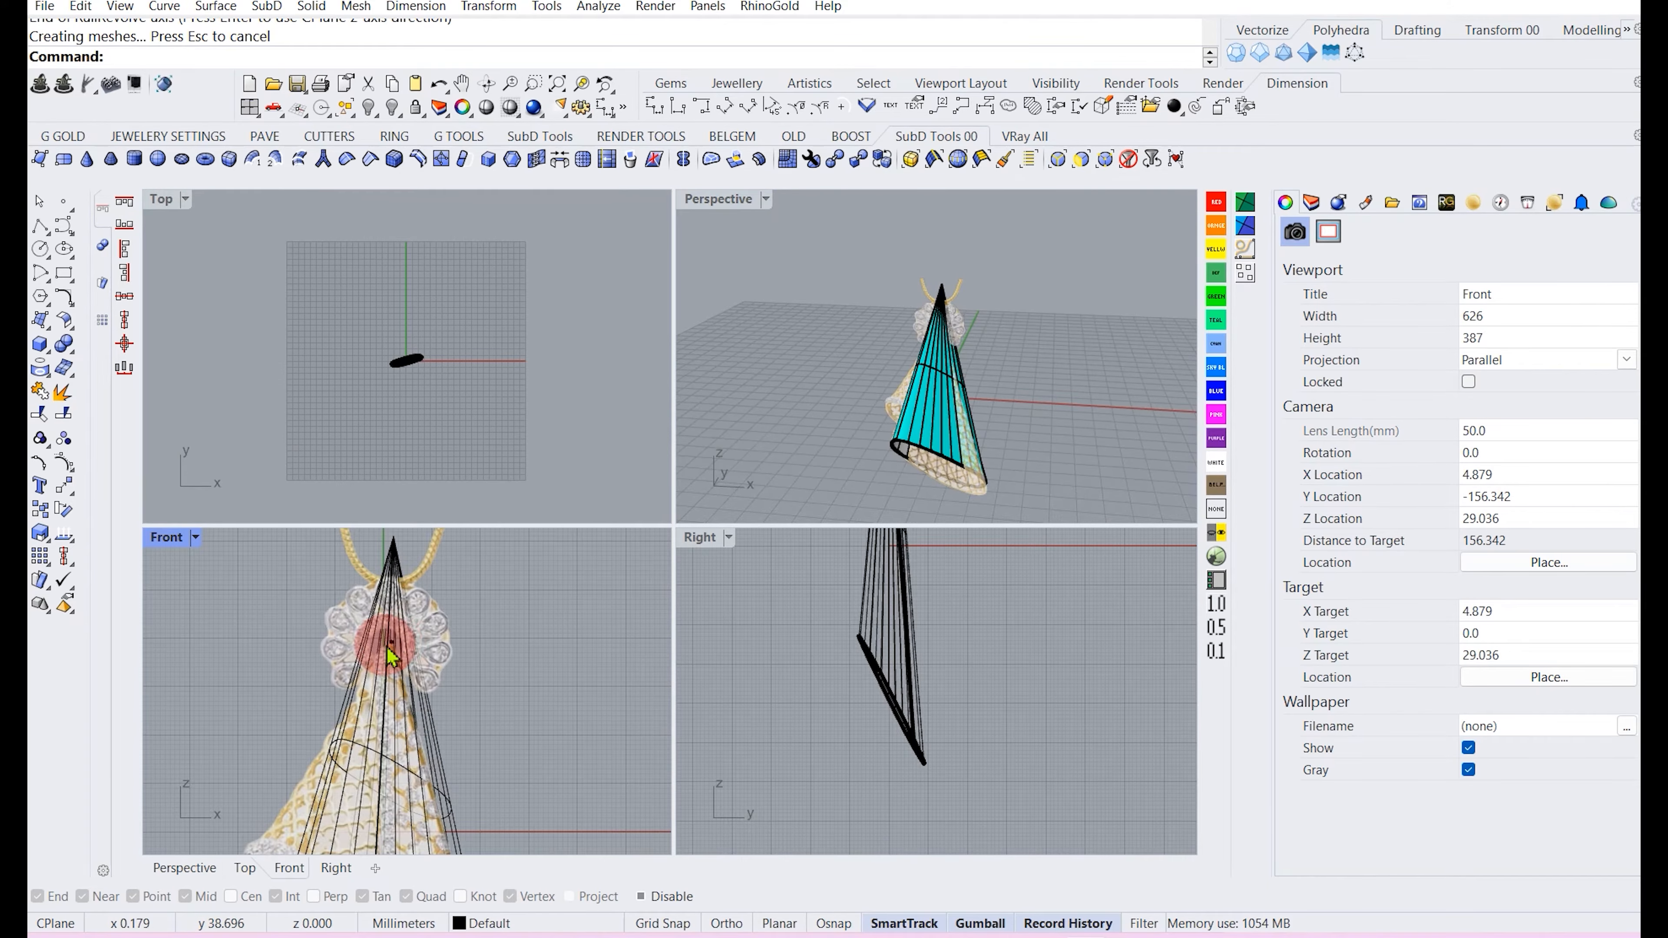
pyautogui.scroll(-2, 368, 599)
pyautogui.scroll(4, 389, 634)
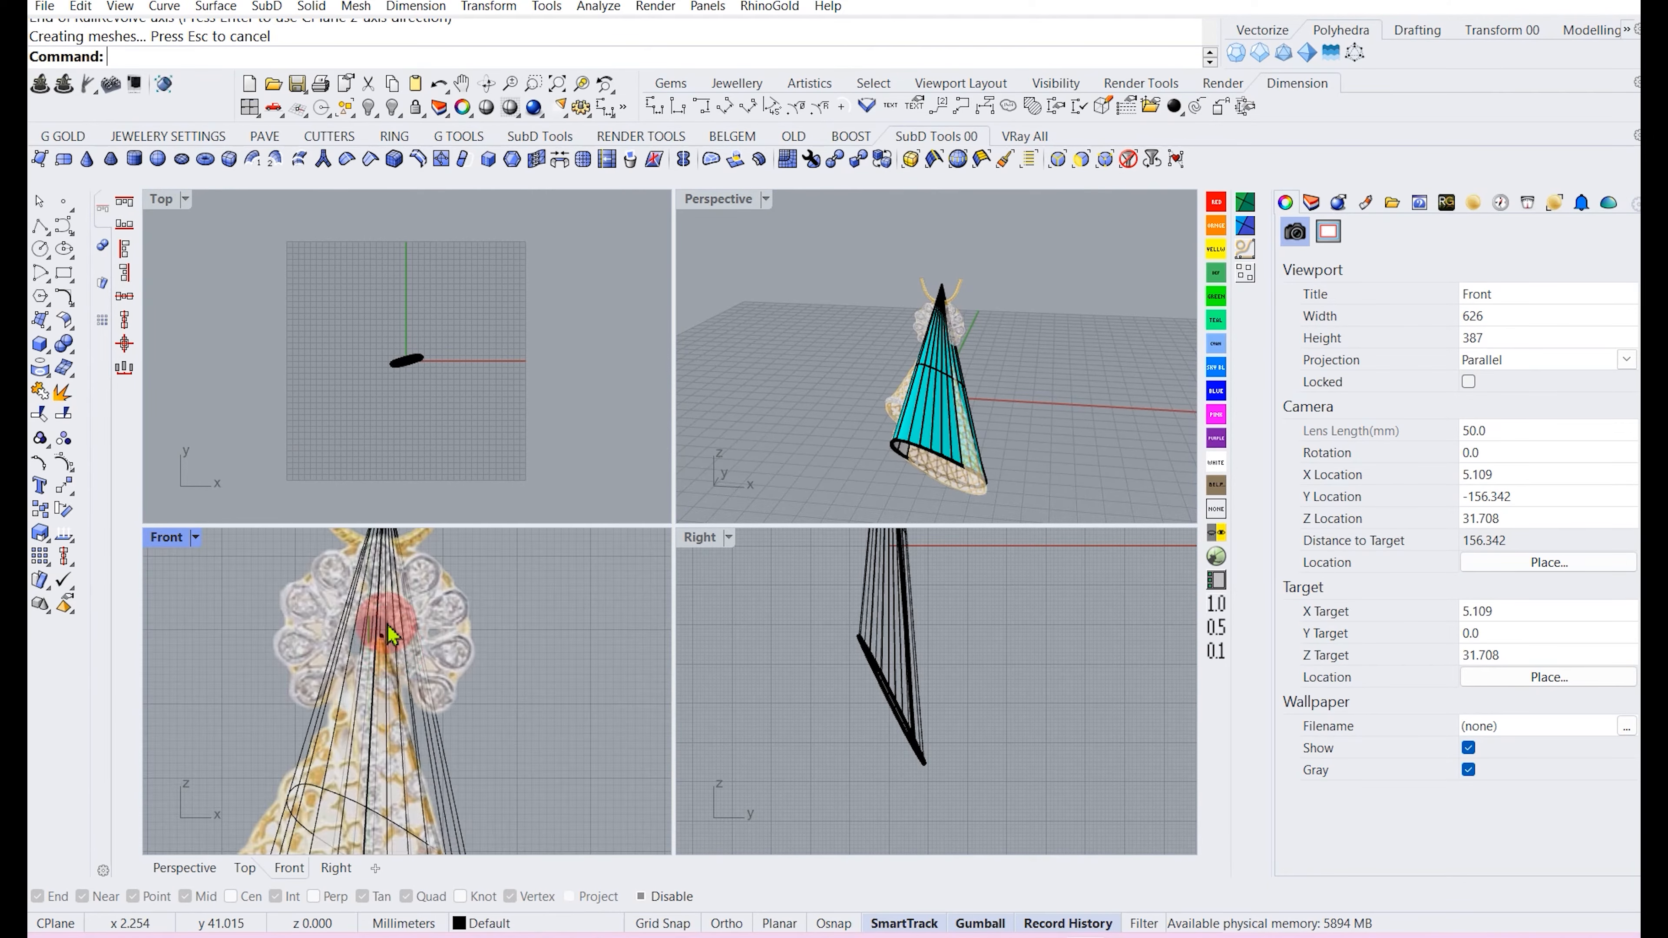
pyautogui.scroll(-3, 397, 663)
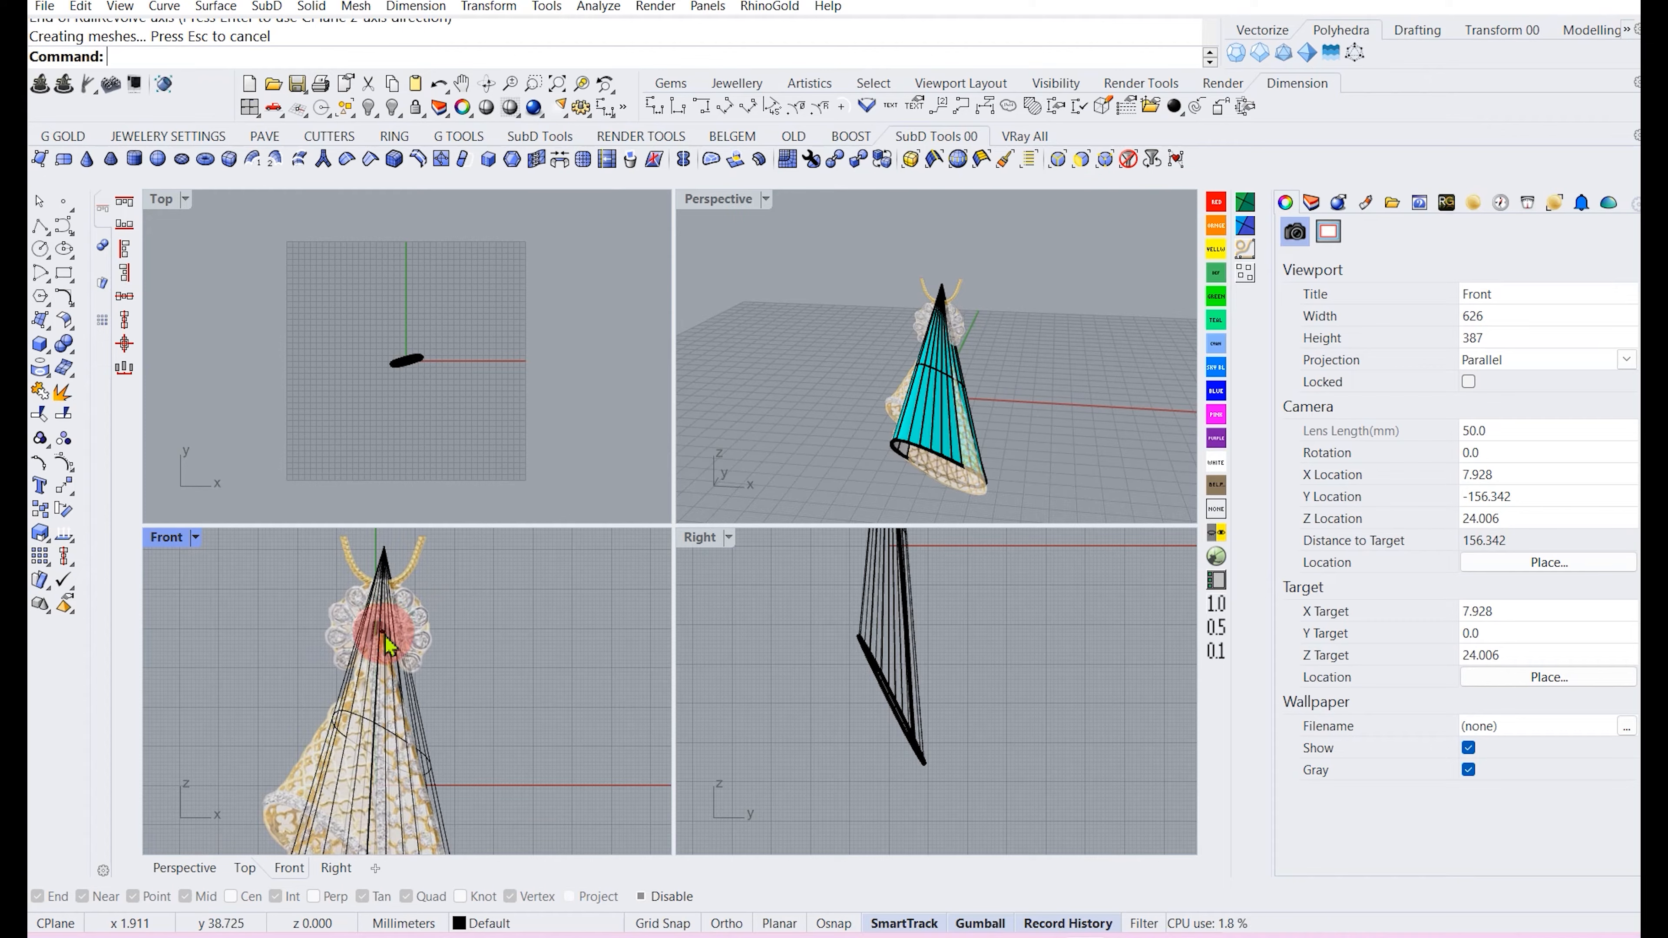
# Select the cone surface and examine its apex against the flower in the Front view.
pyautogui.click(386, 558)
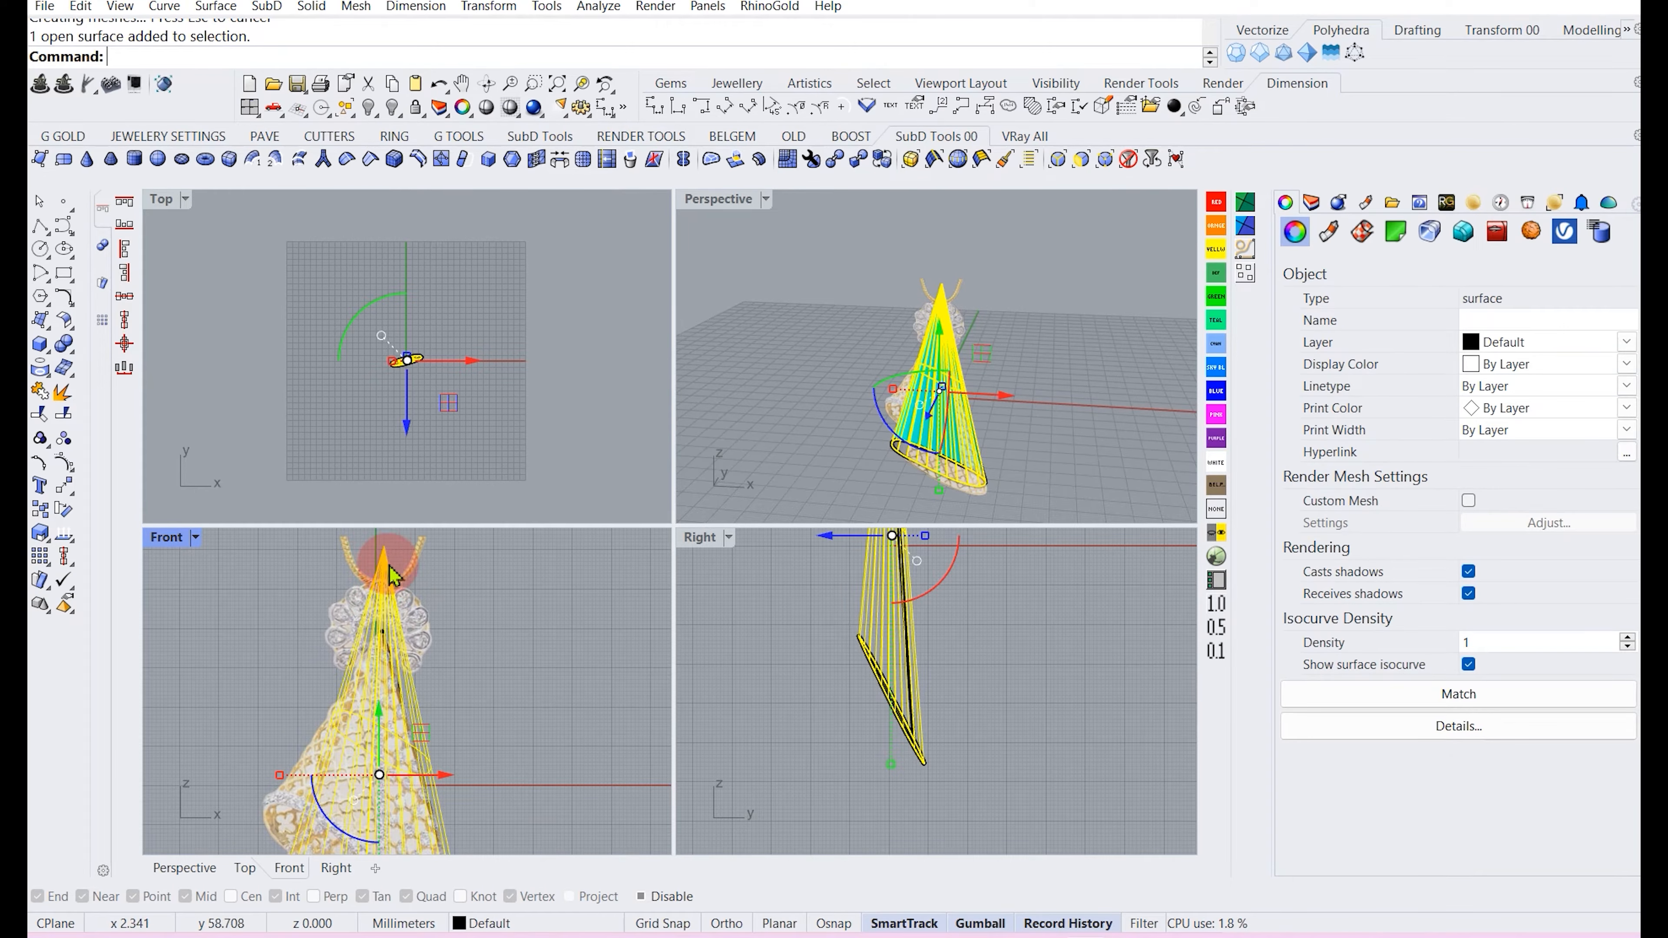
pyautogui.scroll(-3, 420, 658)
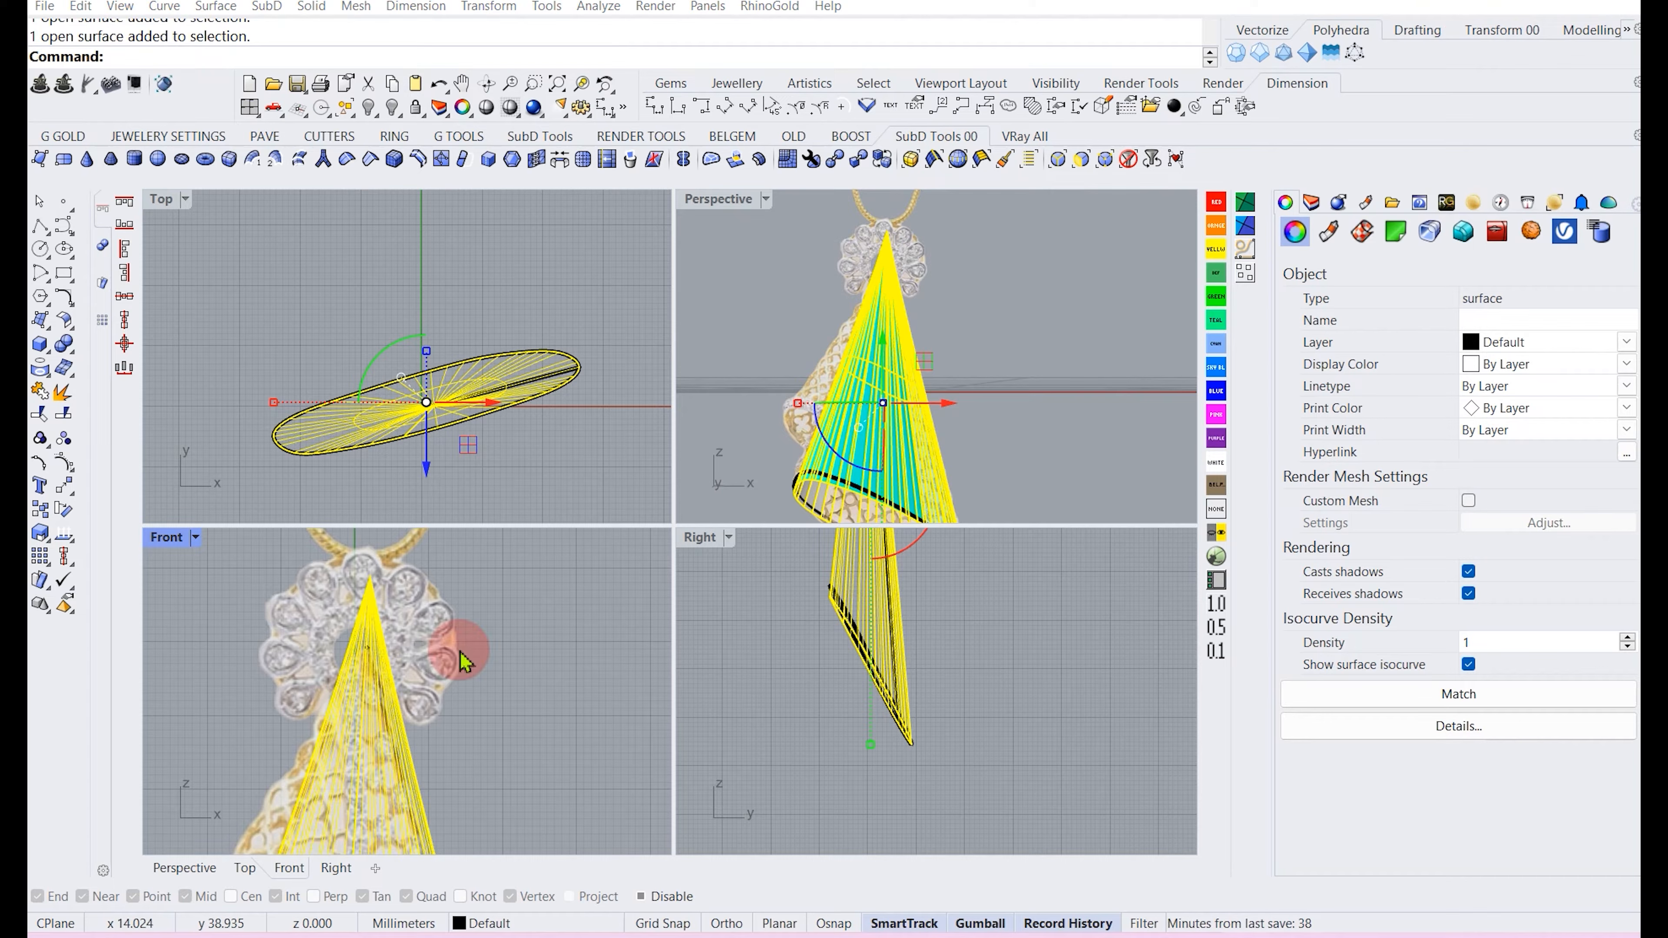
pyautogui.moveTo(372, 626); pyautogui.dragTo(363, 712, button='right')
pyautogui.scroll(5, 355, 660)
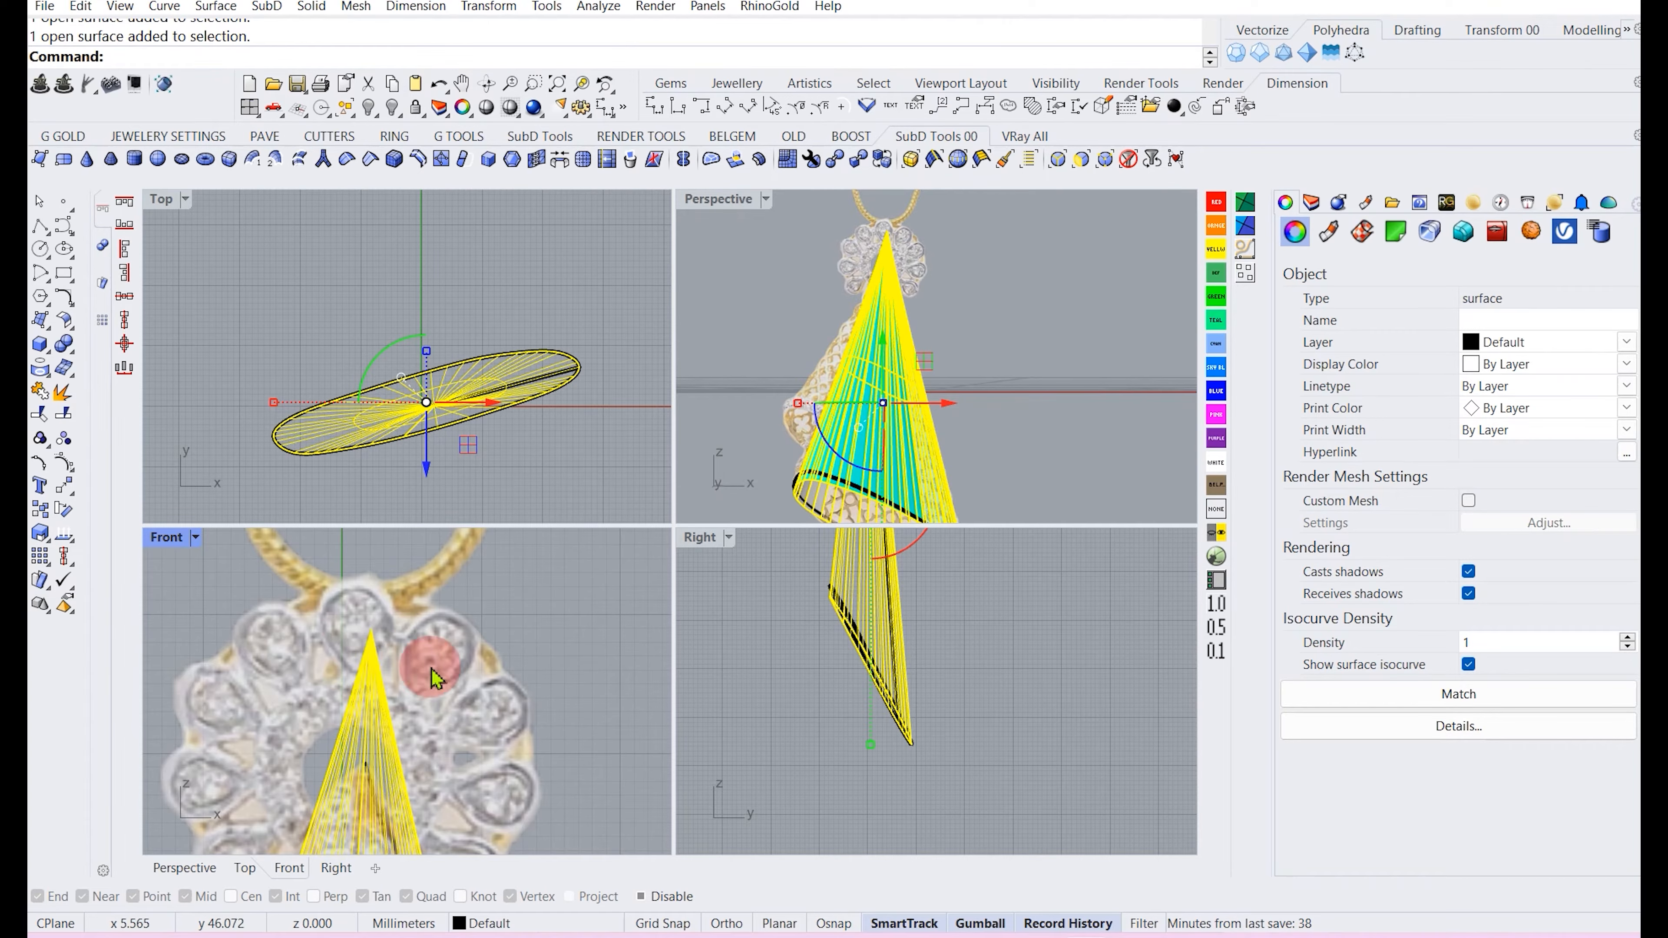
pyautogui.click(421, 680)
pyautogui.scroll(3, 428, 657)
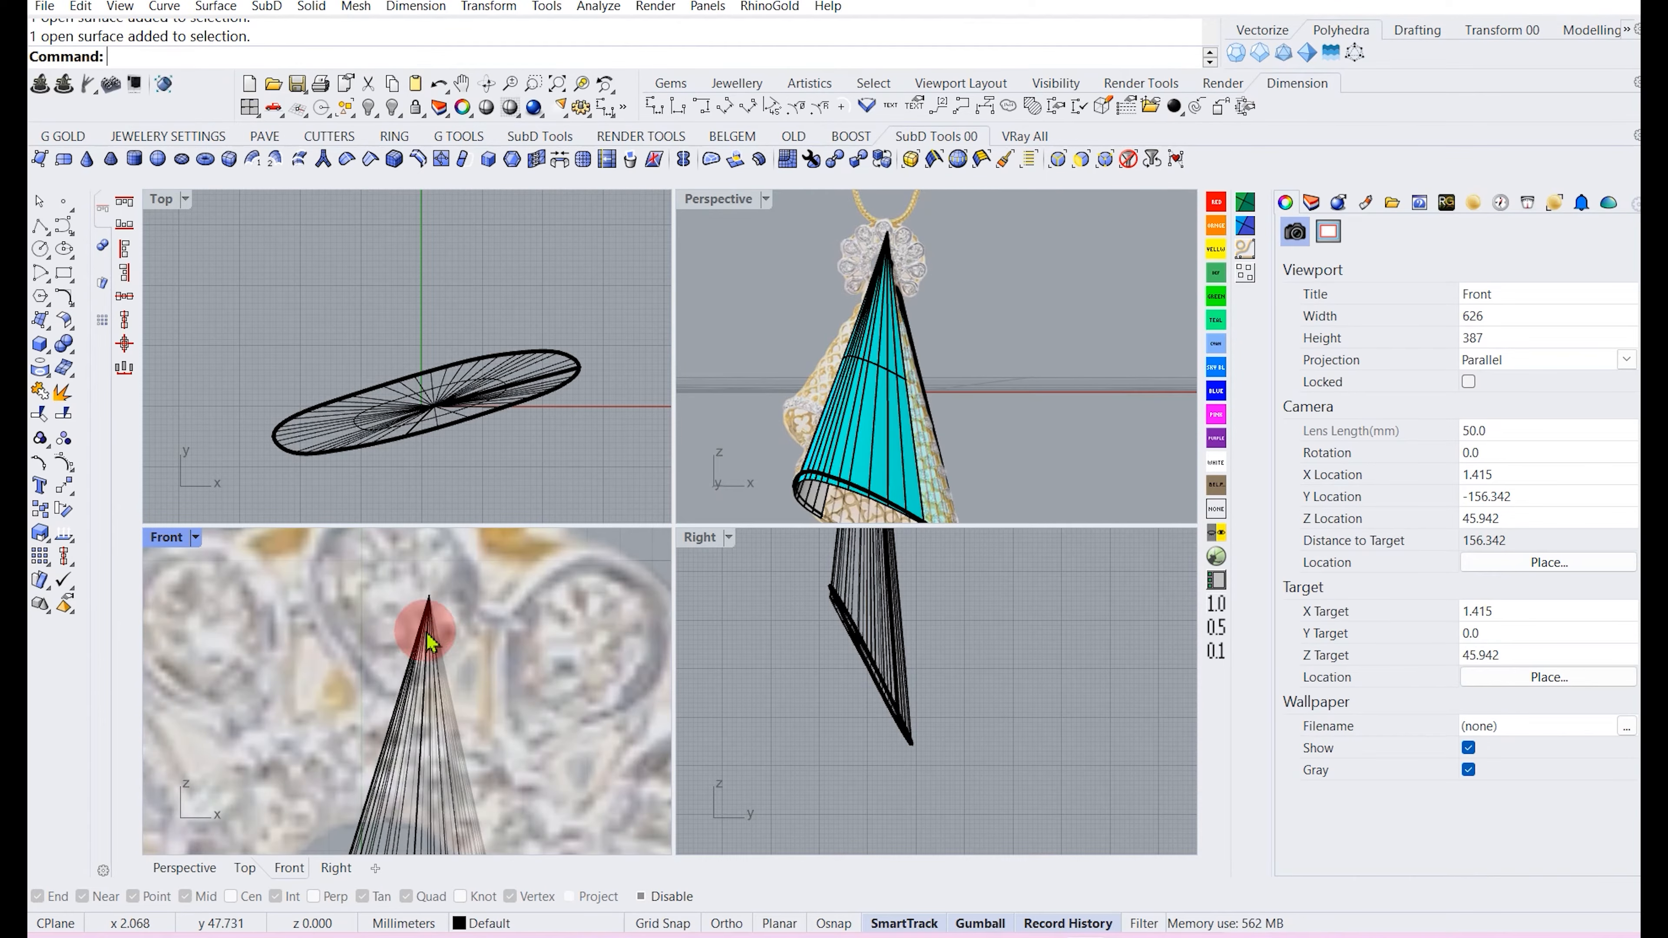
pyautogui.click(419, 663)
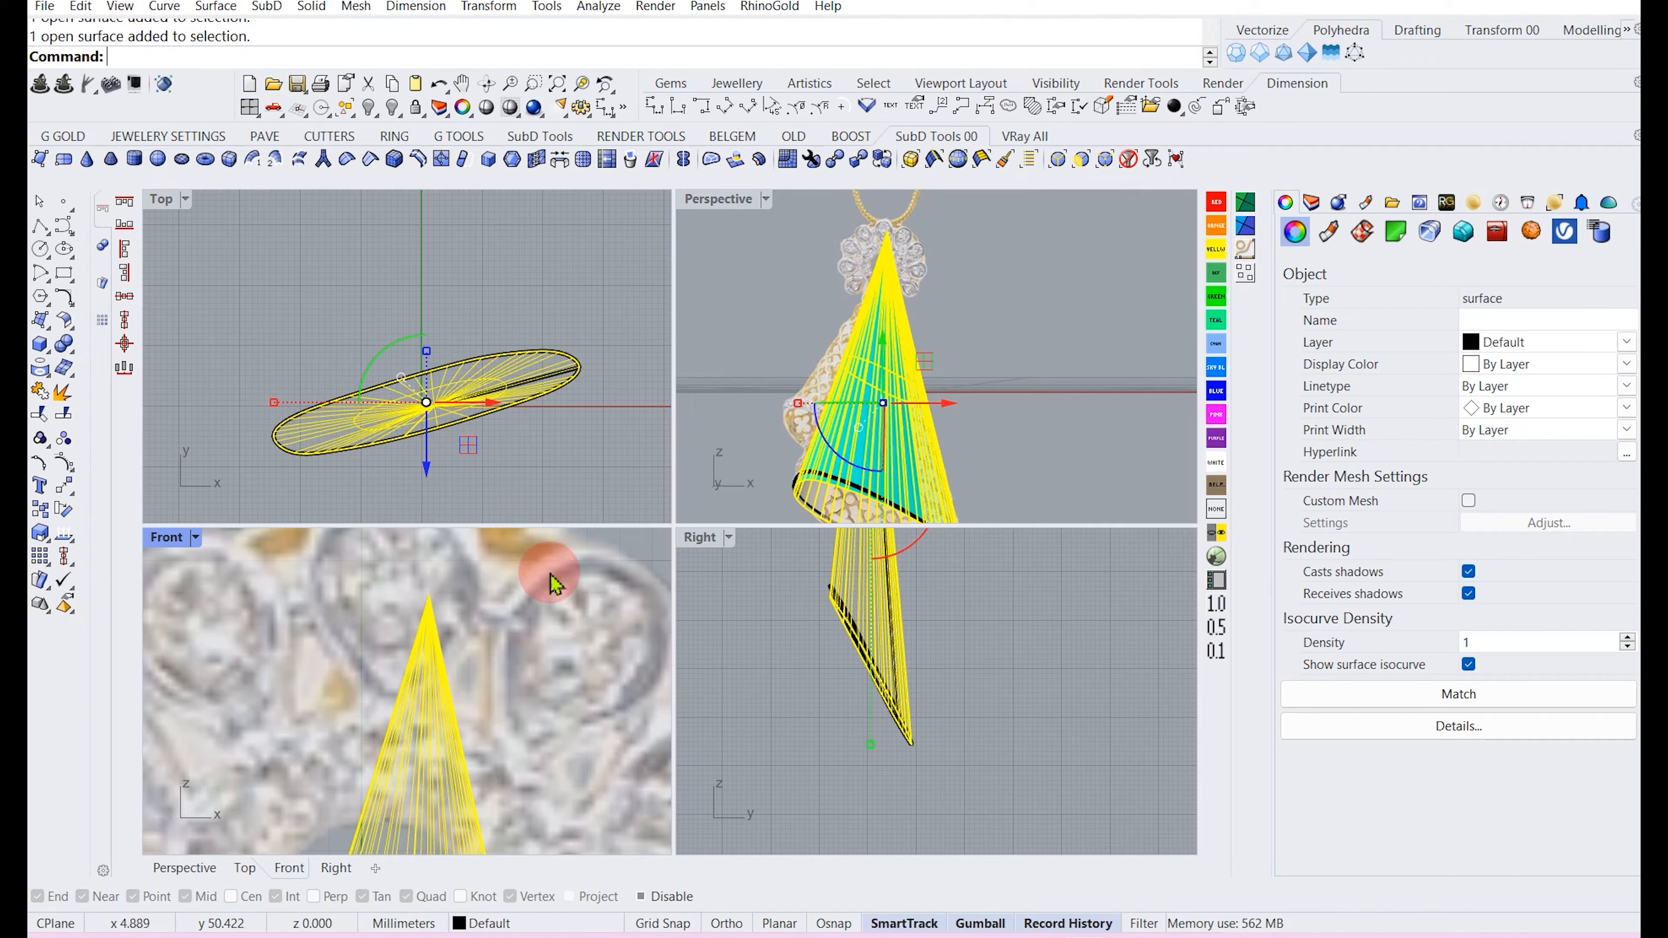
pyautogui.scroll(-3, 558, 643)
pyautogui.scroll(-7, 910, 697)
# Try moving the cone surface sideways with the gumball in the Right view.
pyautogui.moveTo(903, 654); pyautogui.dragTo(901, 706, button='right')
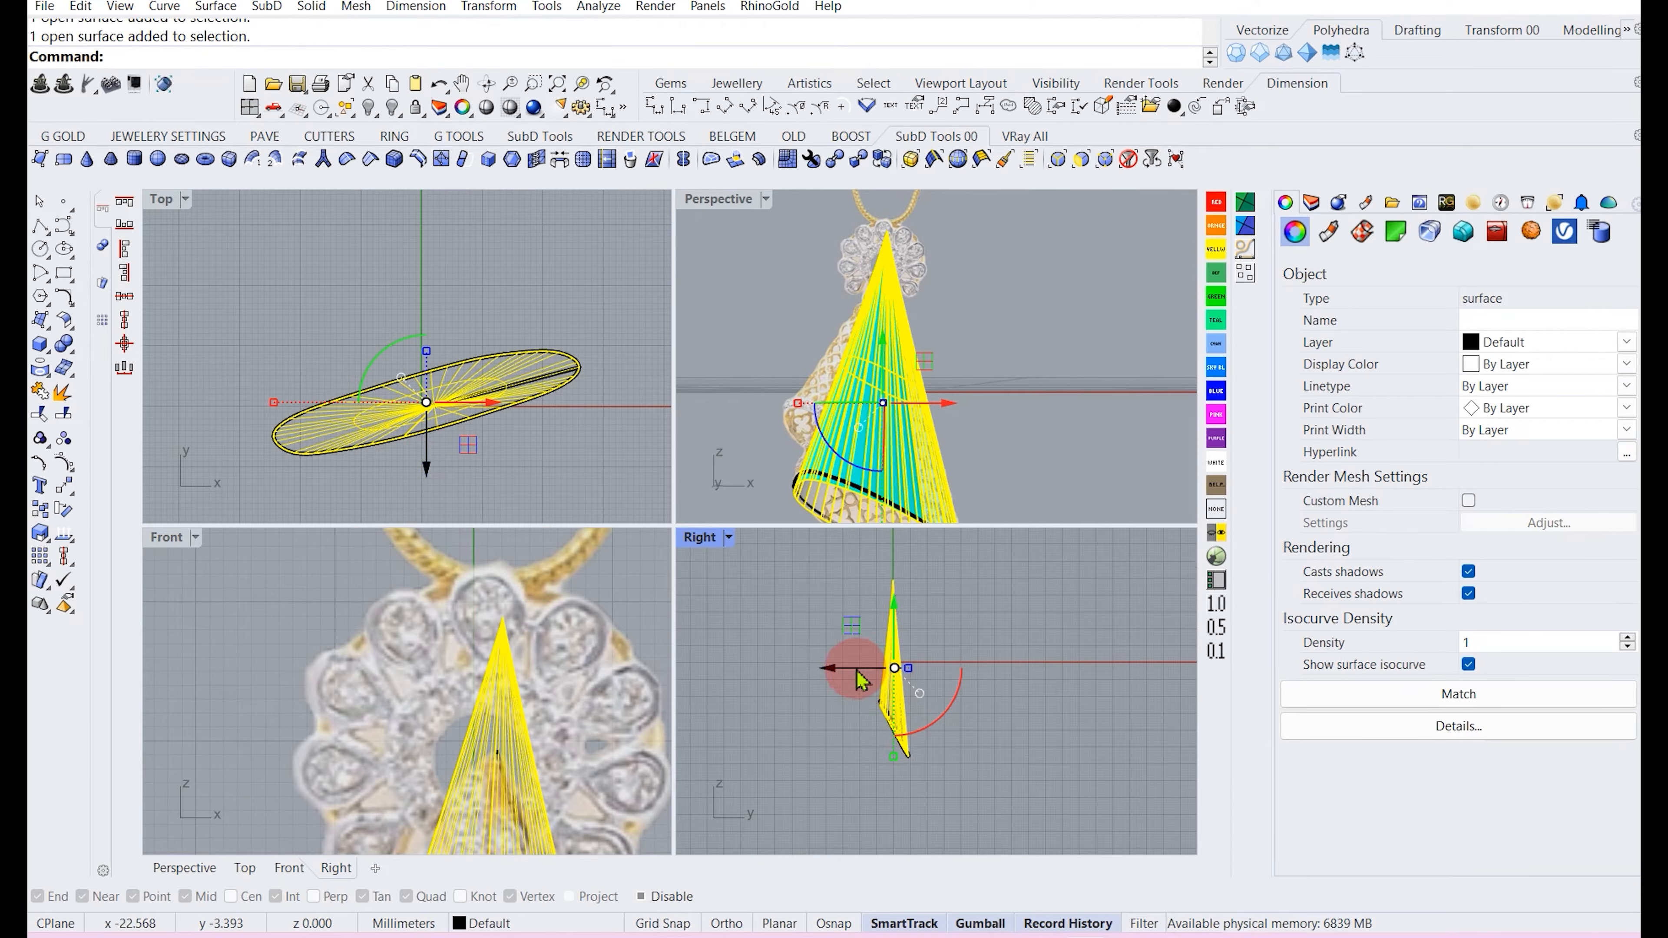
pyautogui.moveTo(856, 671); pyautogui.dragTo(822, 673)
pyautogui.click(980, 414)
pyautogui.moveTo(980, 414); pyautogui.dragTo(868, 323, button='right')
pyautogui.scroll(6, 750, 230)
pyautogui.doubleClick(723, 196)
pyautogui.moveTo(620, 364); pyautogui.dragTo(650, 368, button='right')
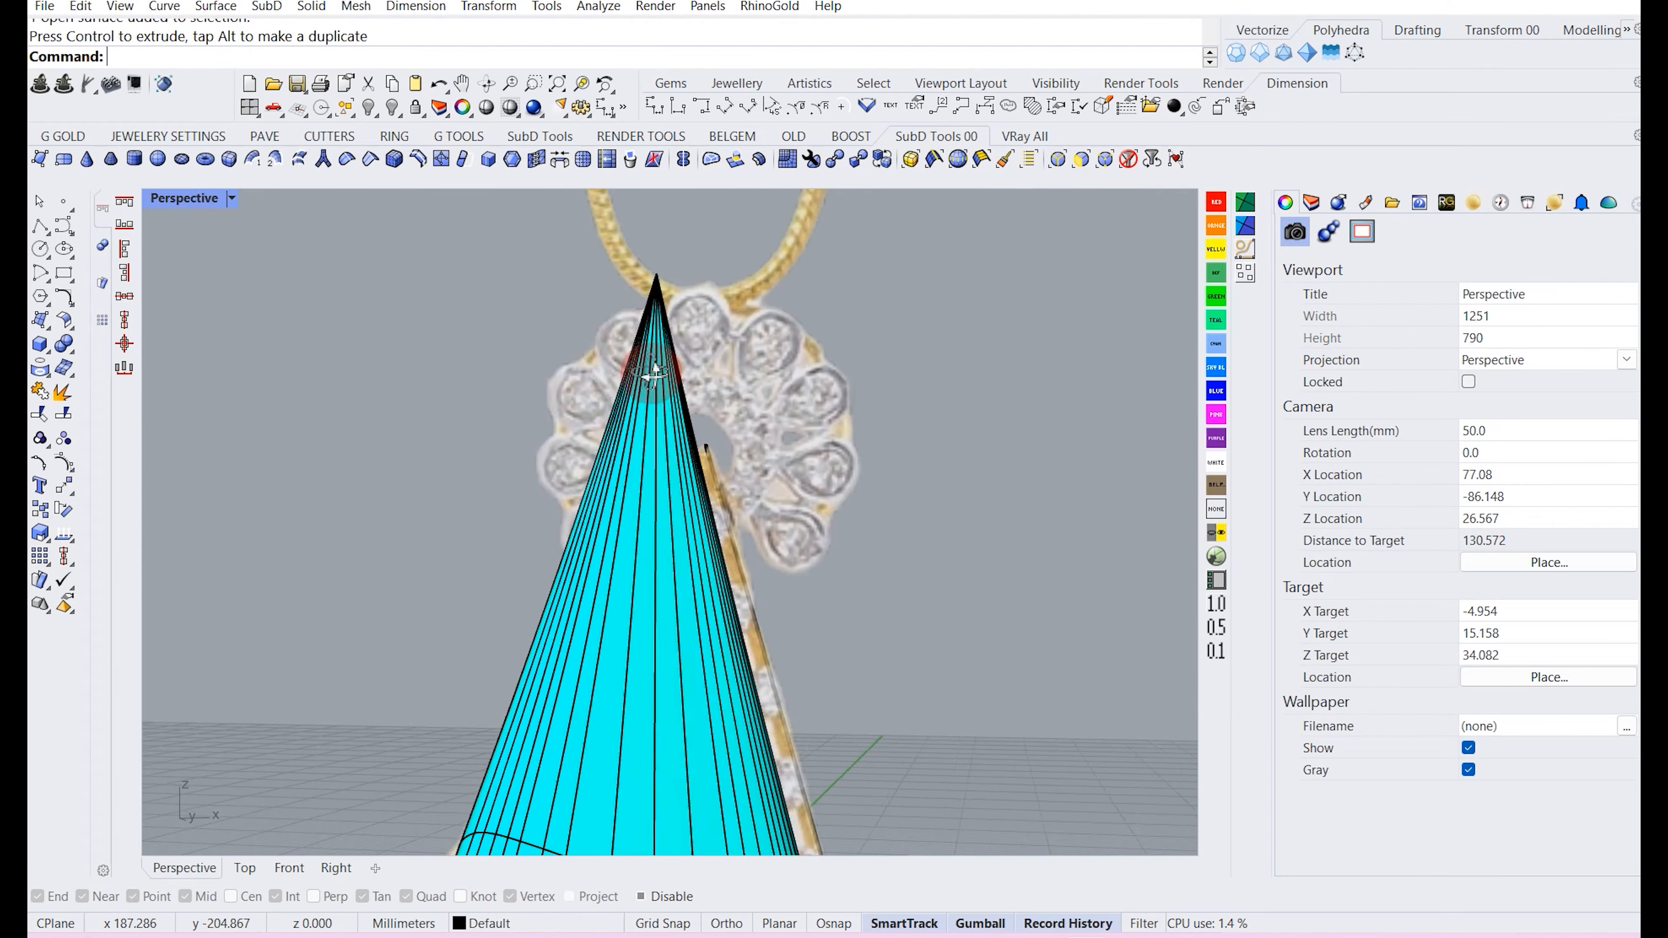
# Examine the cone's apex against the flower centre in the maximized Perspective view.
pyautogui.scroll(3, 674, 312)
pyautogui.scroll(10, 676, 320)
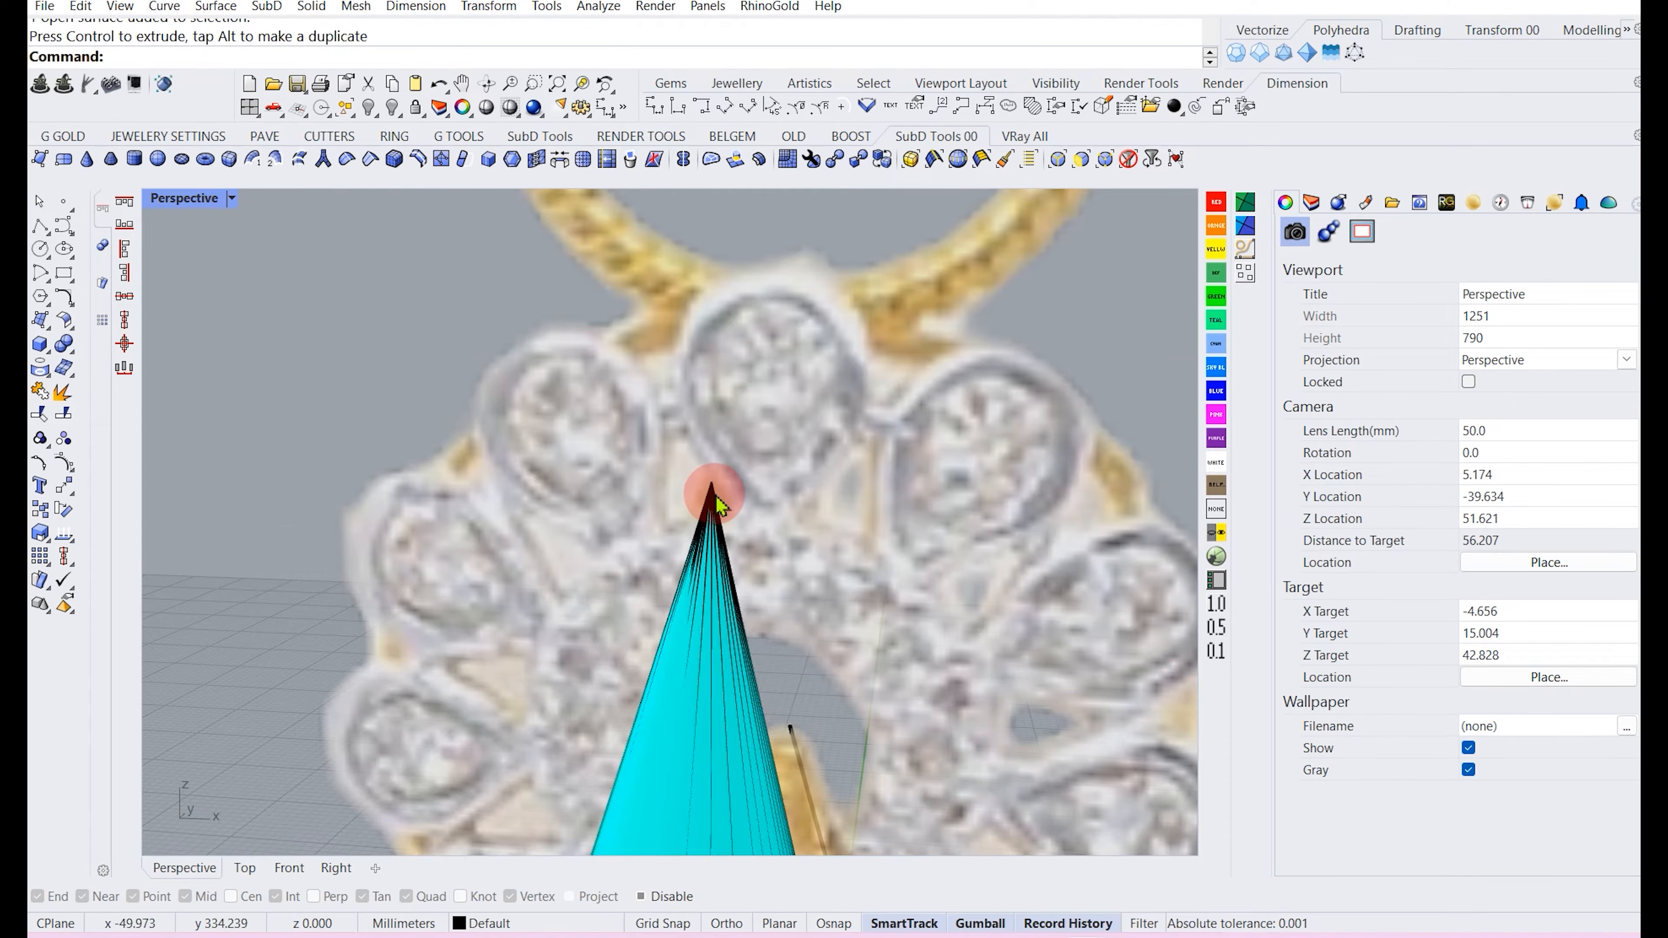
pyautogui.scroll(-3, 682, 460)
pyautogui.scroll(2, 661, 441)
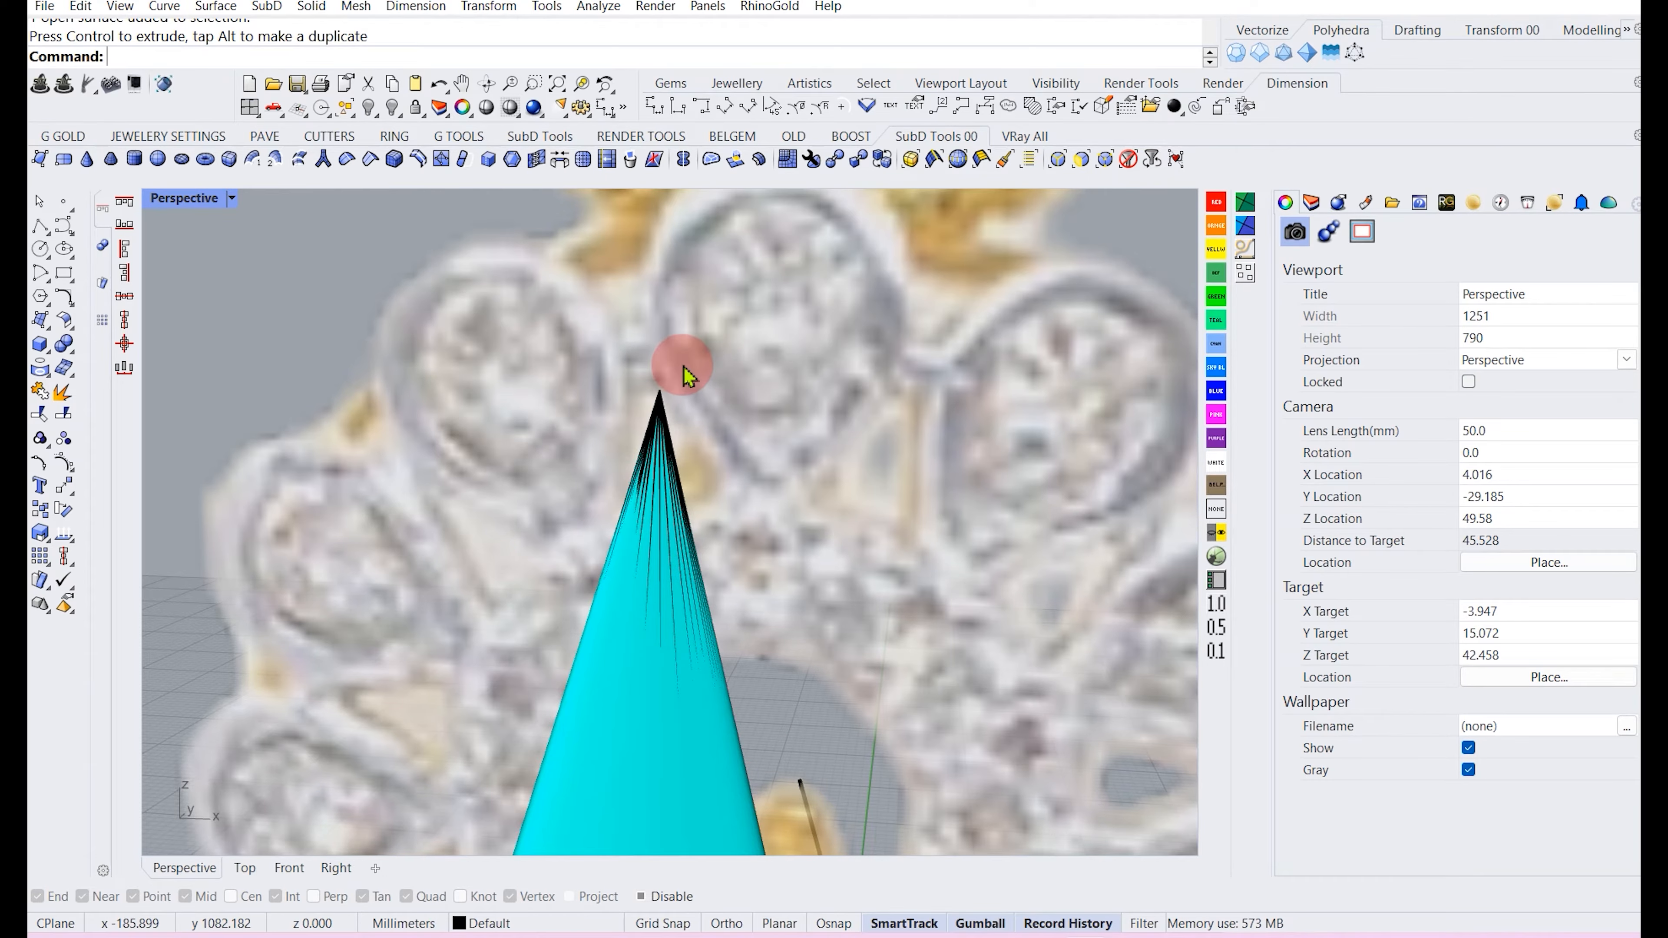
pyautogui.scroll(5, 678, 363)
pyautogui.scroll(-5, 633, 474)
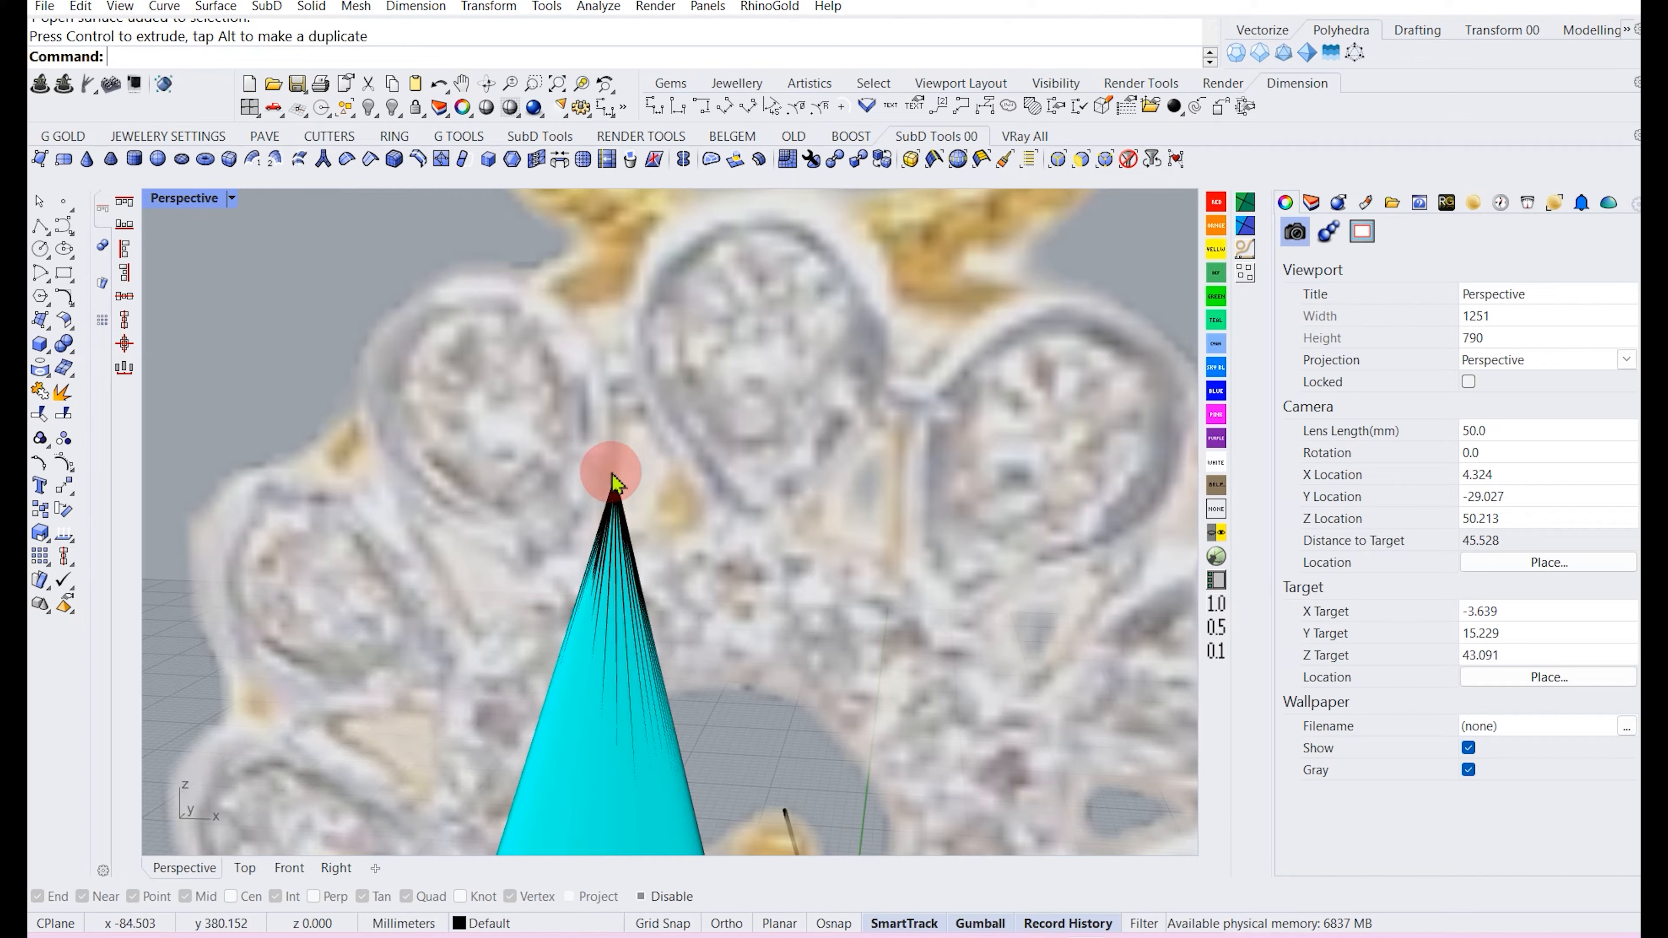
pyautogui.scroll(-5, 642, 498)
pyautogui.scroll(2, 647, 570)
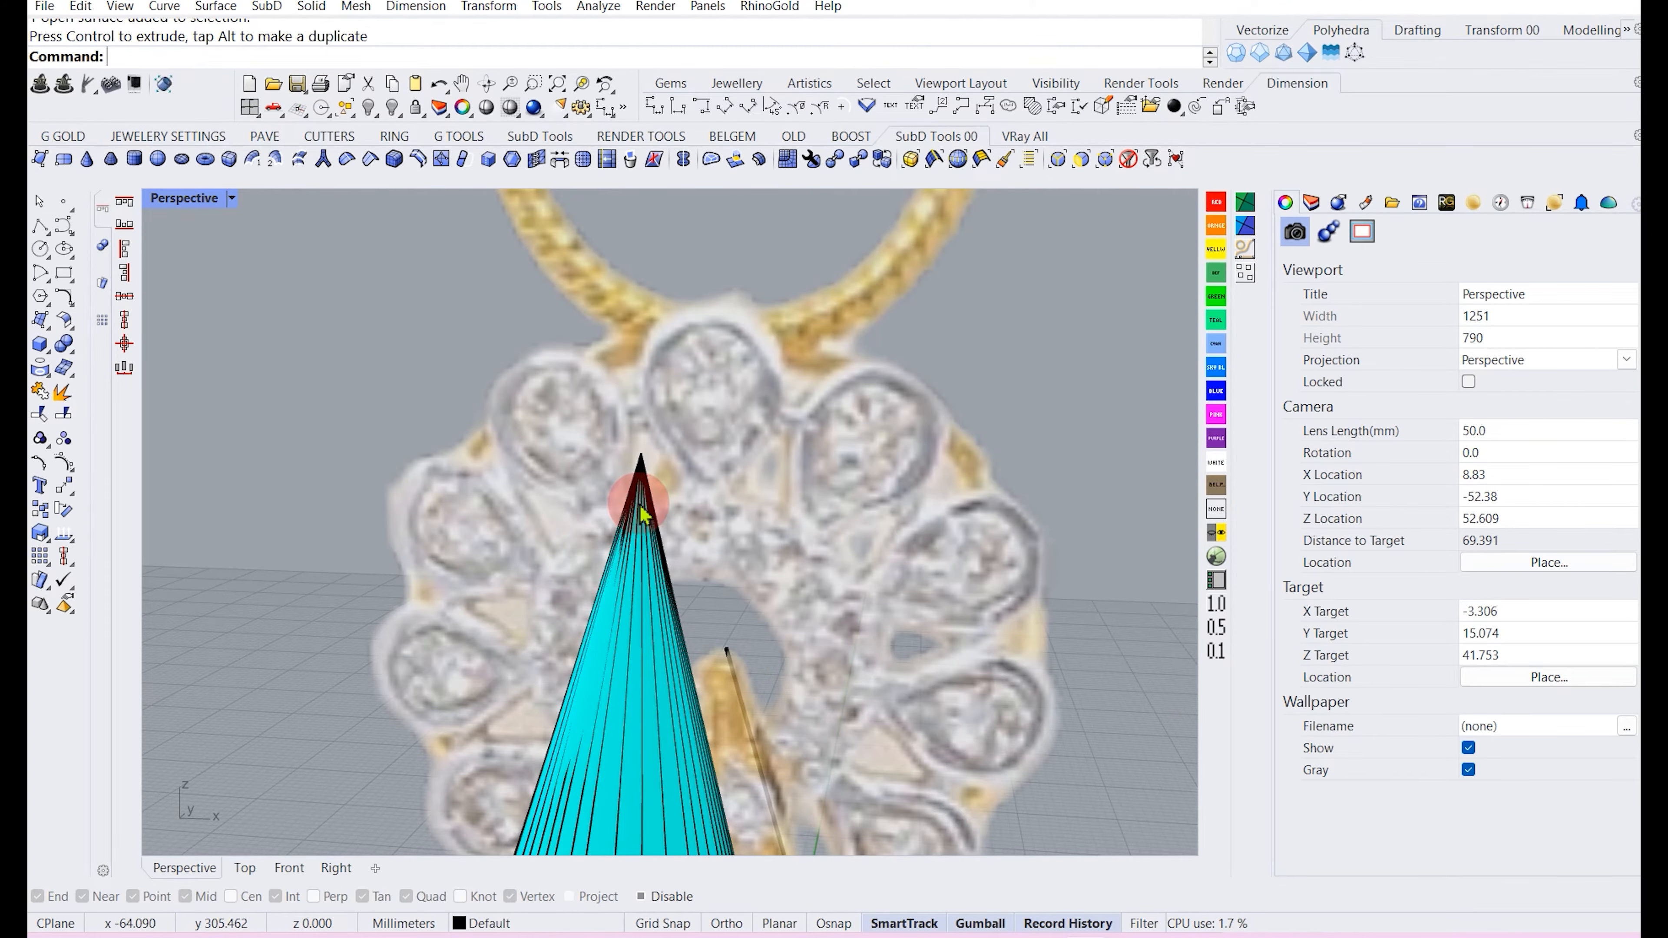
pyautogui.scroll(2, 643, 492)
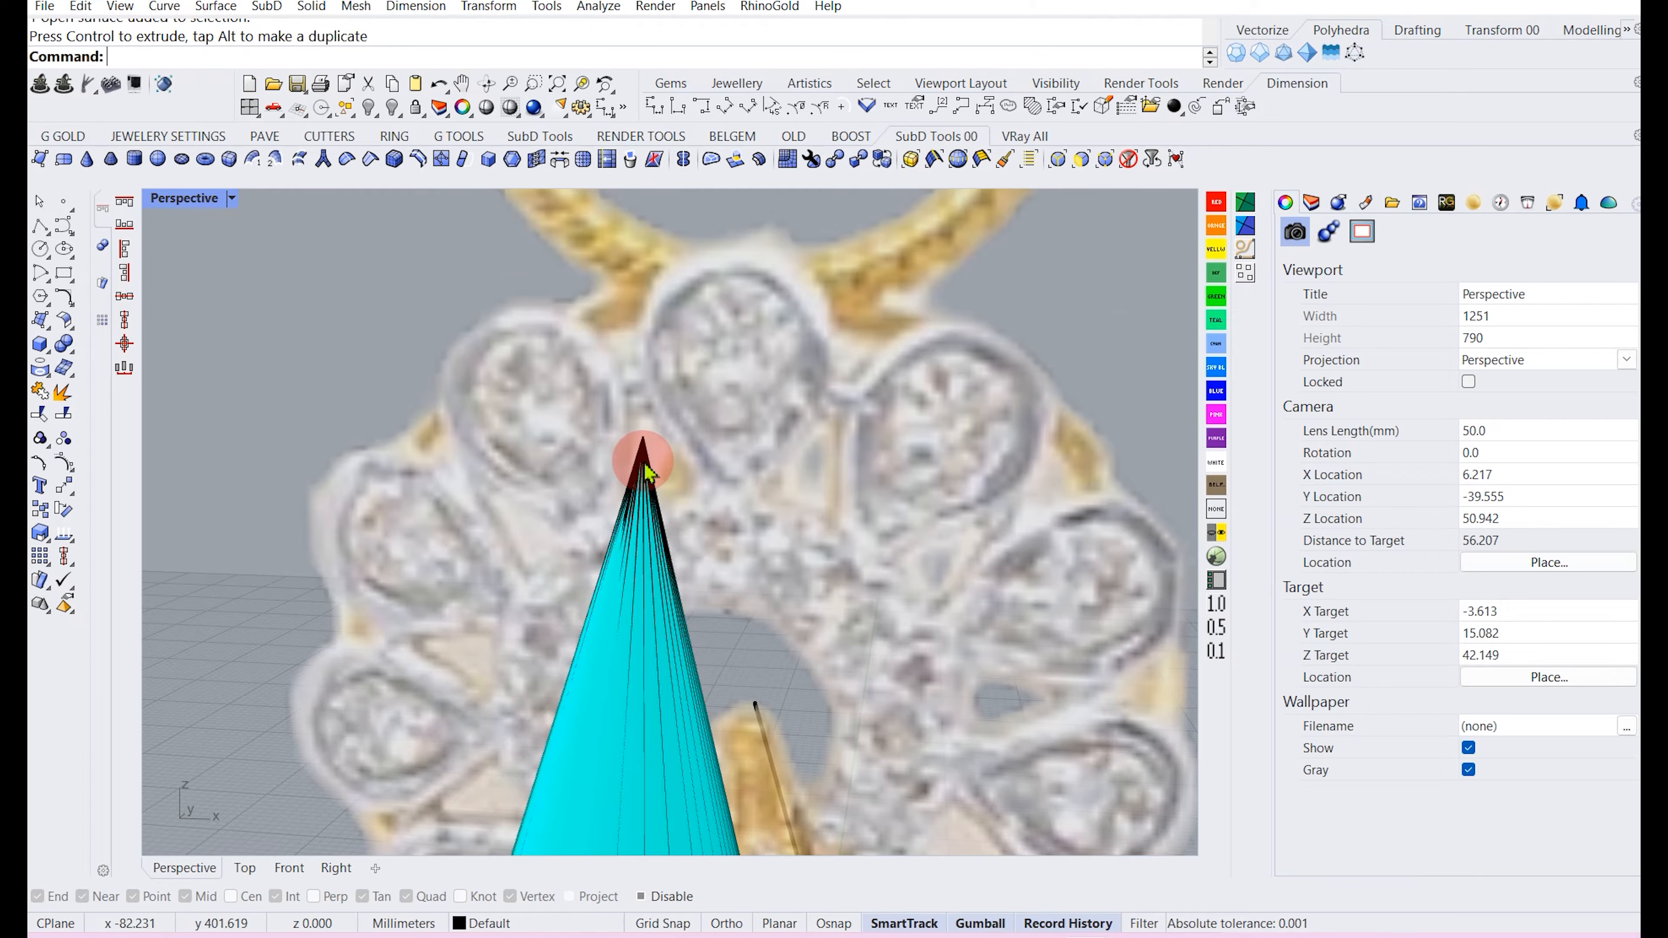
pyautogui.scroll(2, 646, 472)
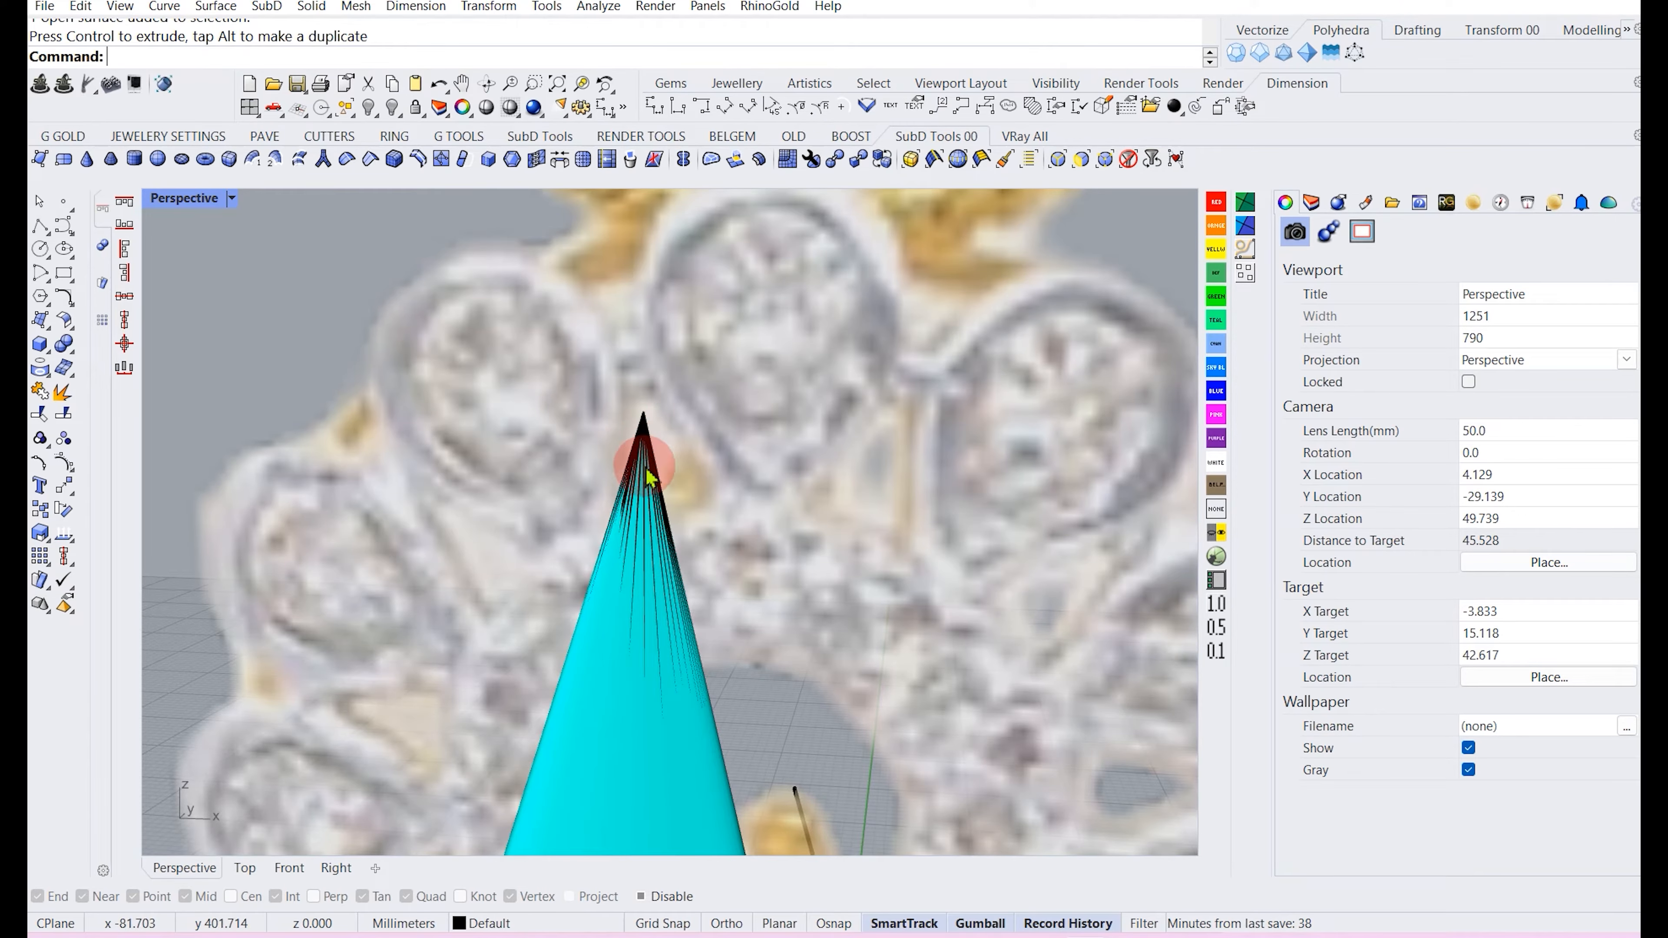
pyautogui.click(633, 538)
pyautogui.scroll(-3, 716, 453)
pyautogui.scroll(2, 723, 439)
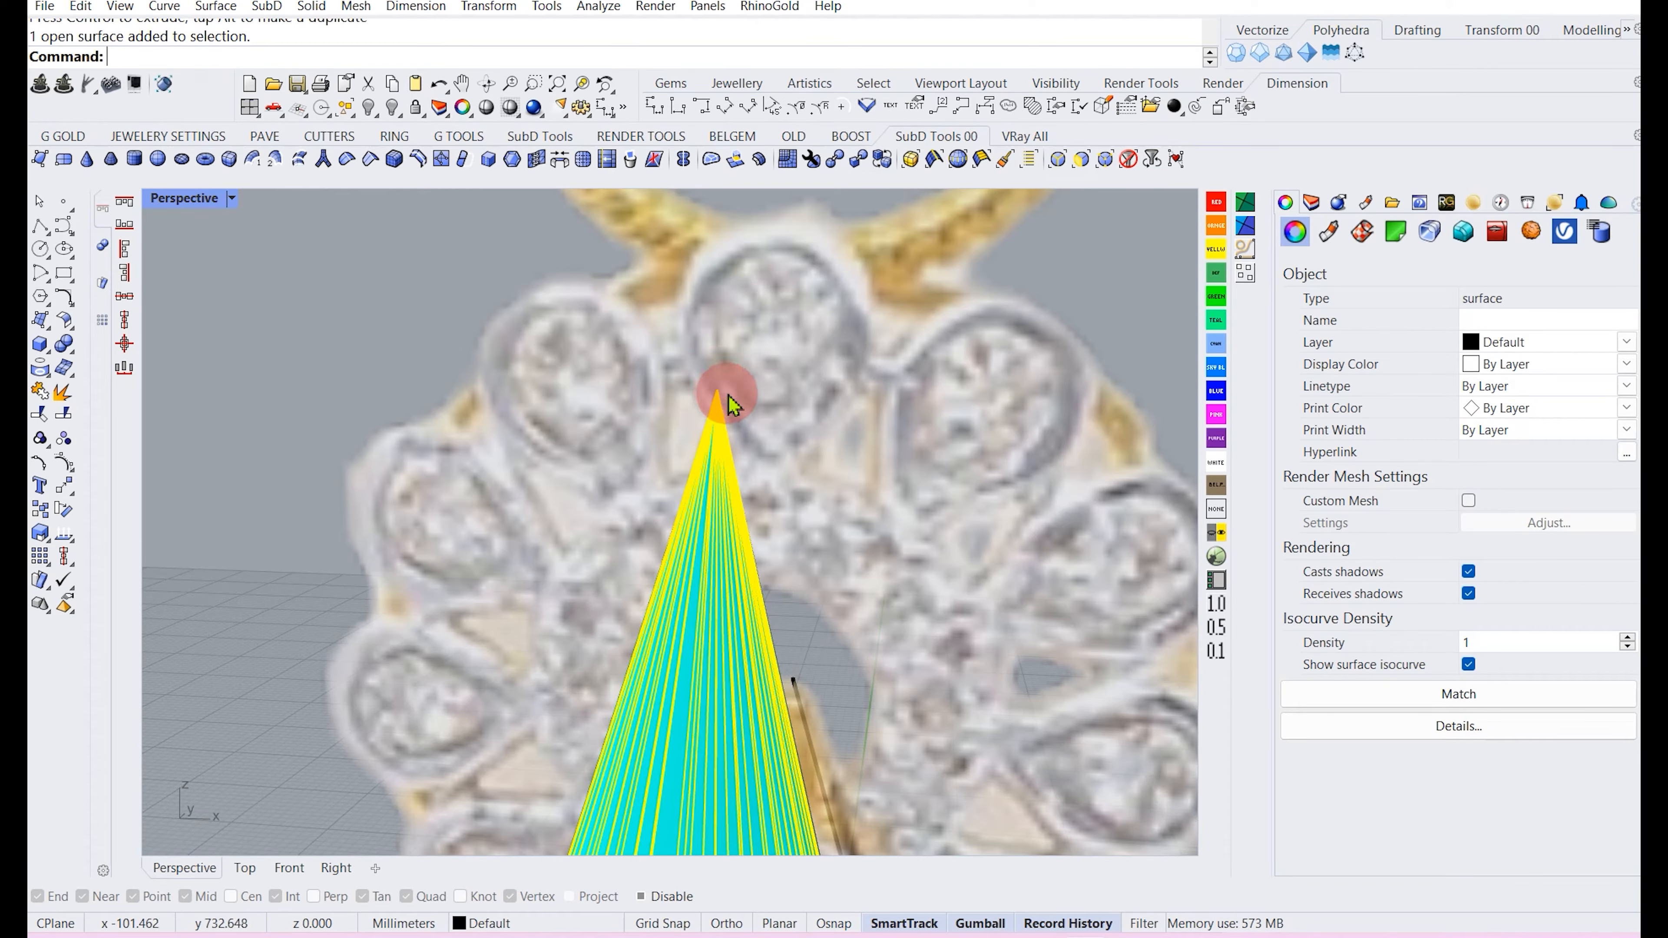
pyautogui.doubleClick(211, 200)
# Undo the gumball move of the cone surface.
pyautogui.click(439, 671)
pyautogui.scroll(2, 439, 671)
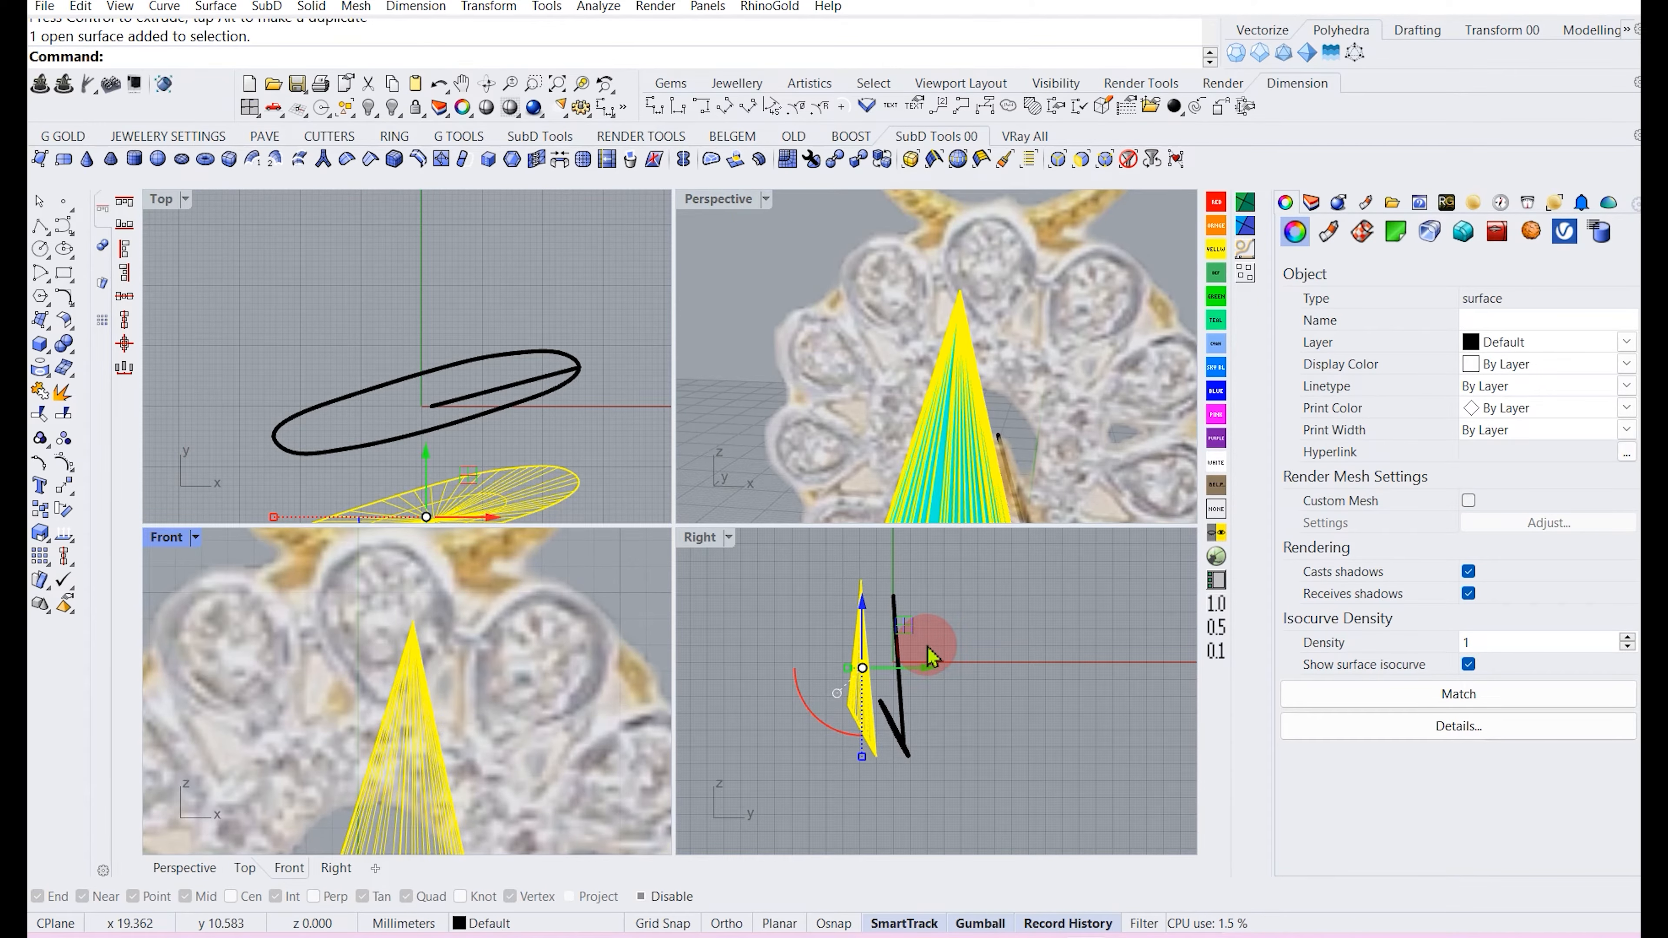
pyautogui.hotkey('ctrl', 'z')
# Draw a horizontal polyline across the flower's centre in the Front view.
pyautogui.scroll(-2, 443, 690)
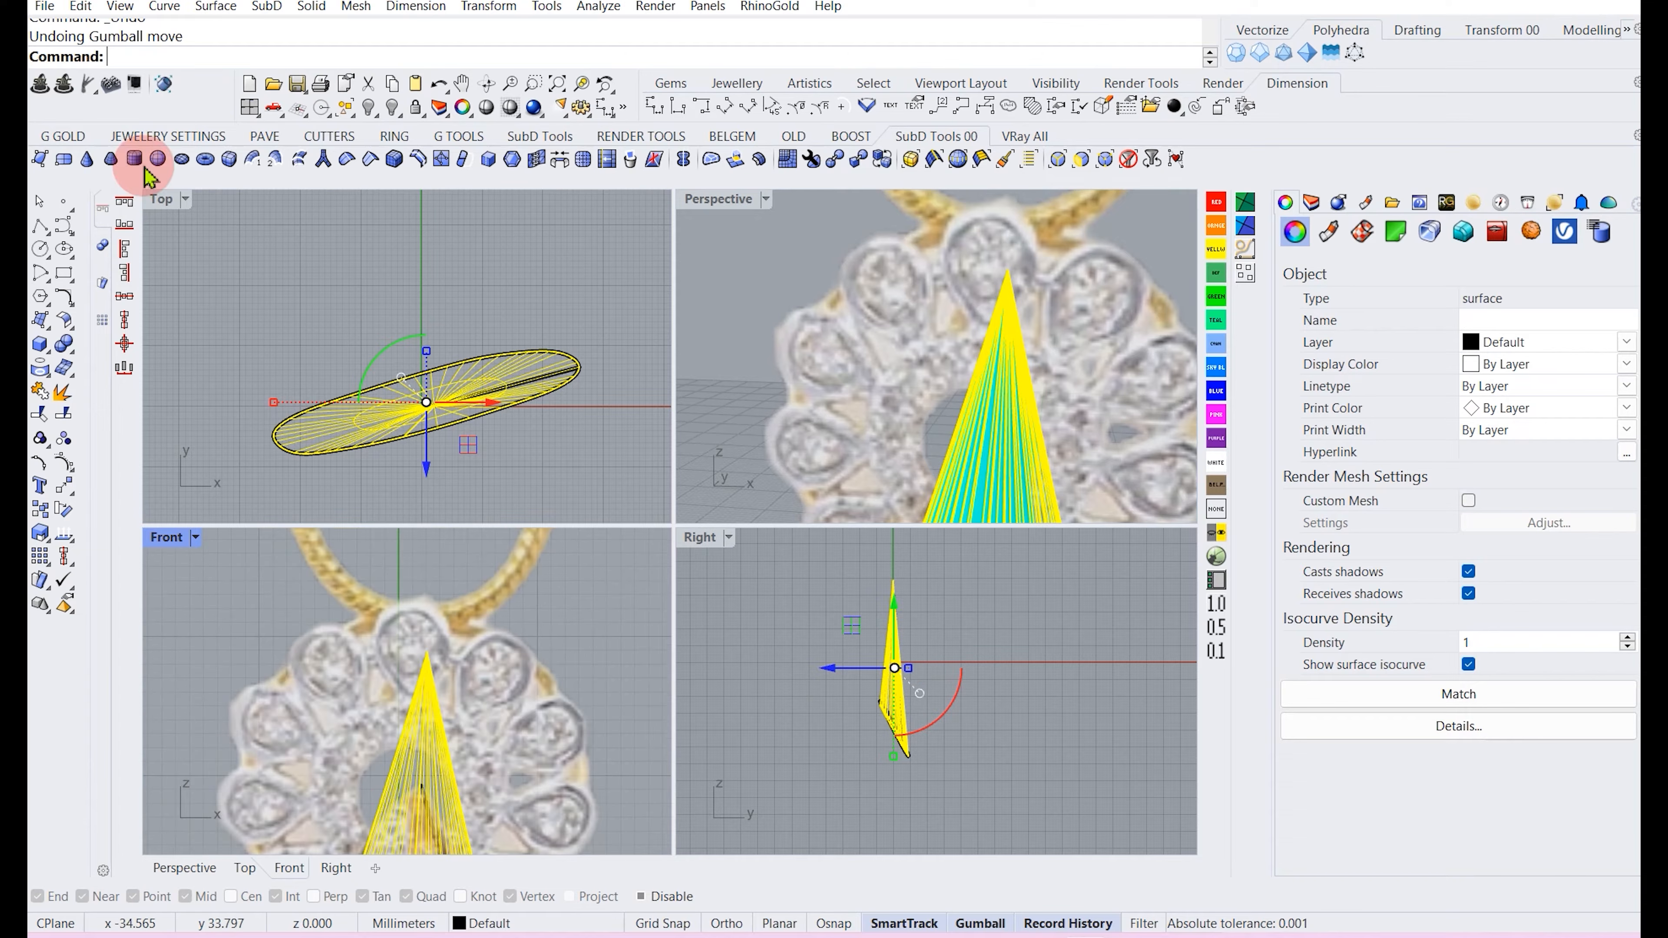
pyautogui.click(40, 228)
pyautogui.scroll(4, 473, 765)
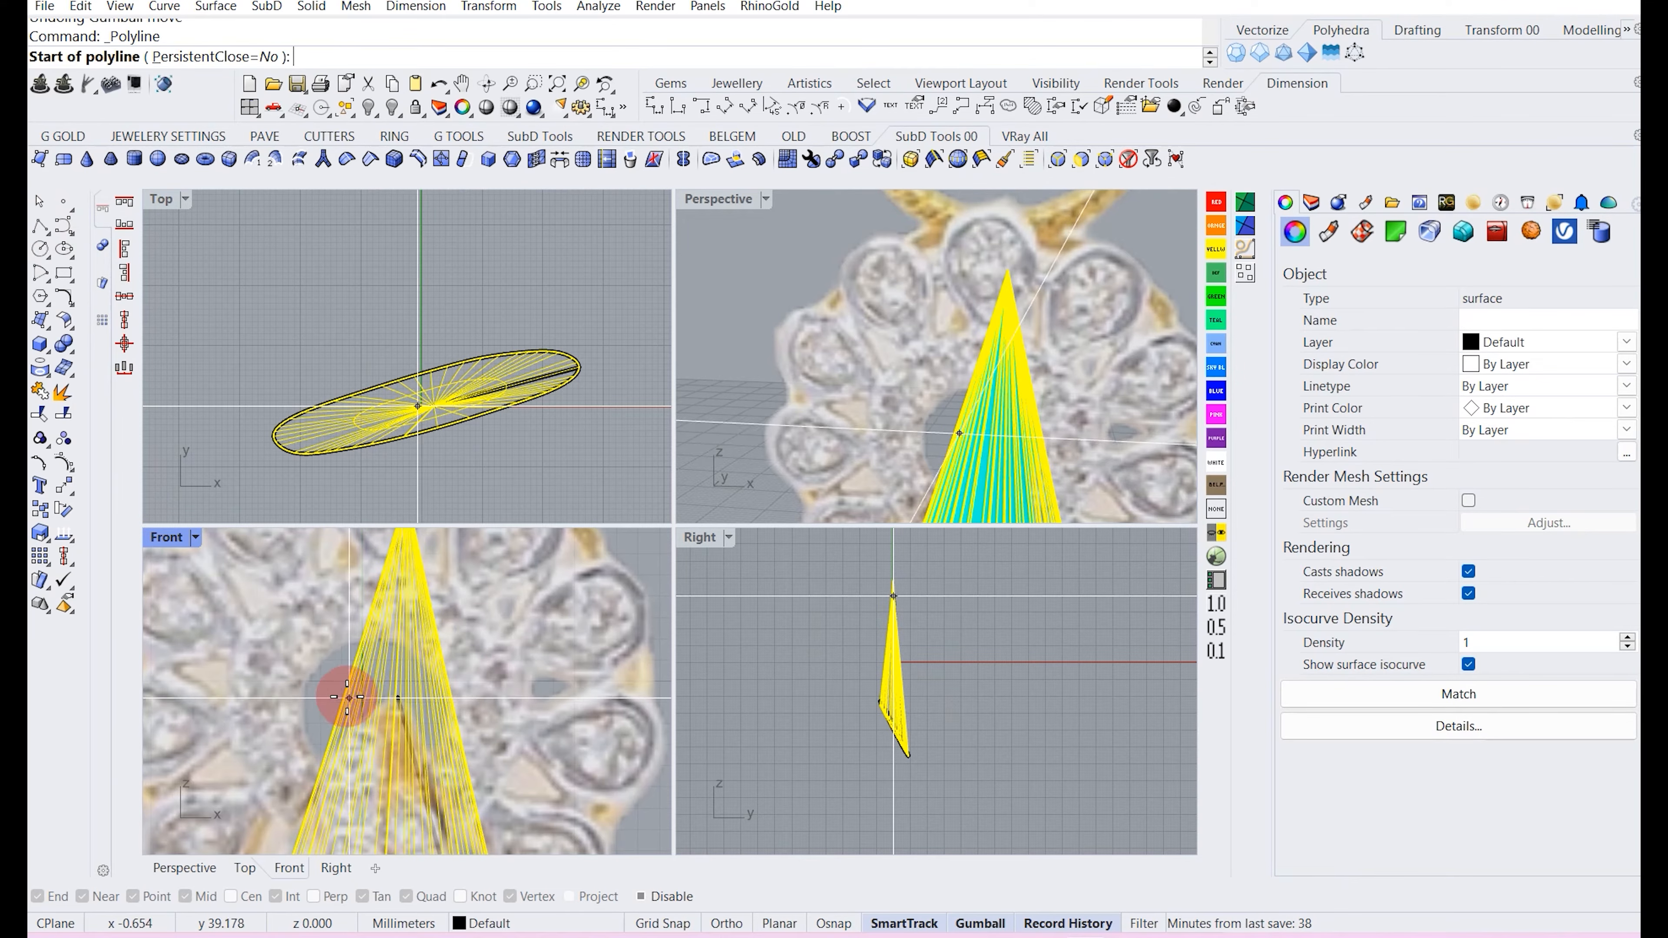
pyautogui.click(320, 694)
pyautogui.click(560, 693)
pyautogui.press('Return')
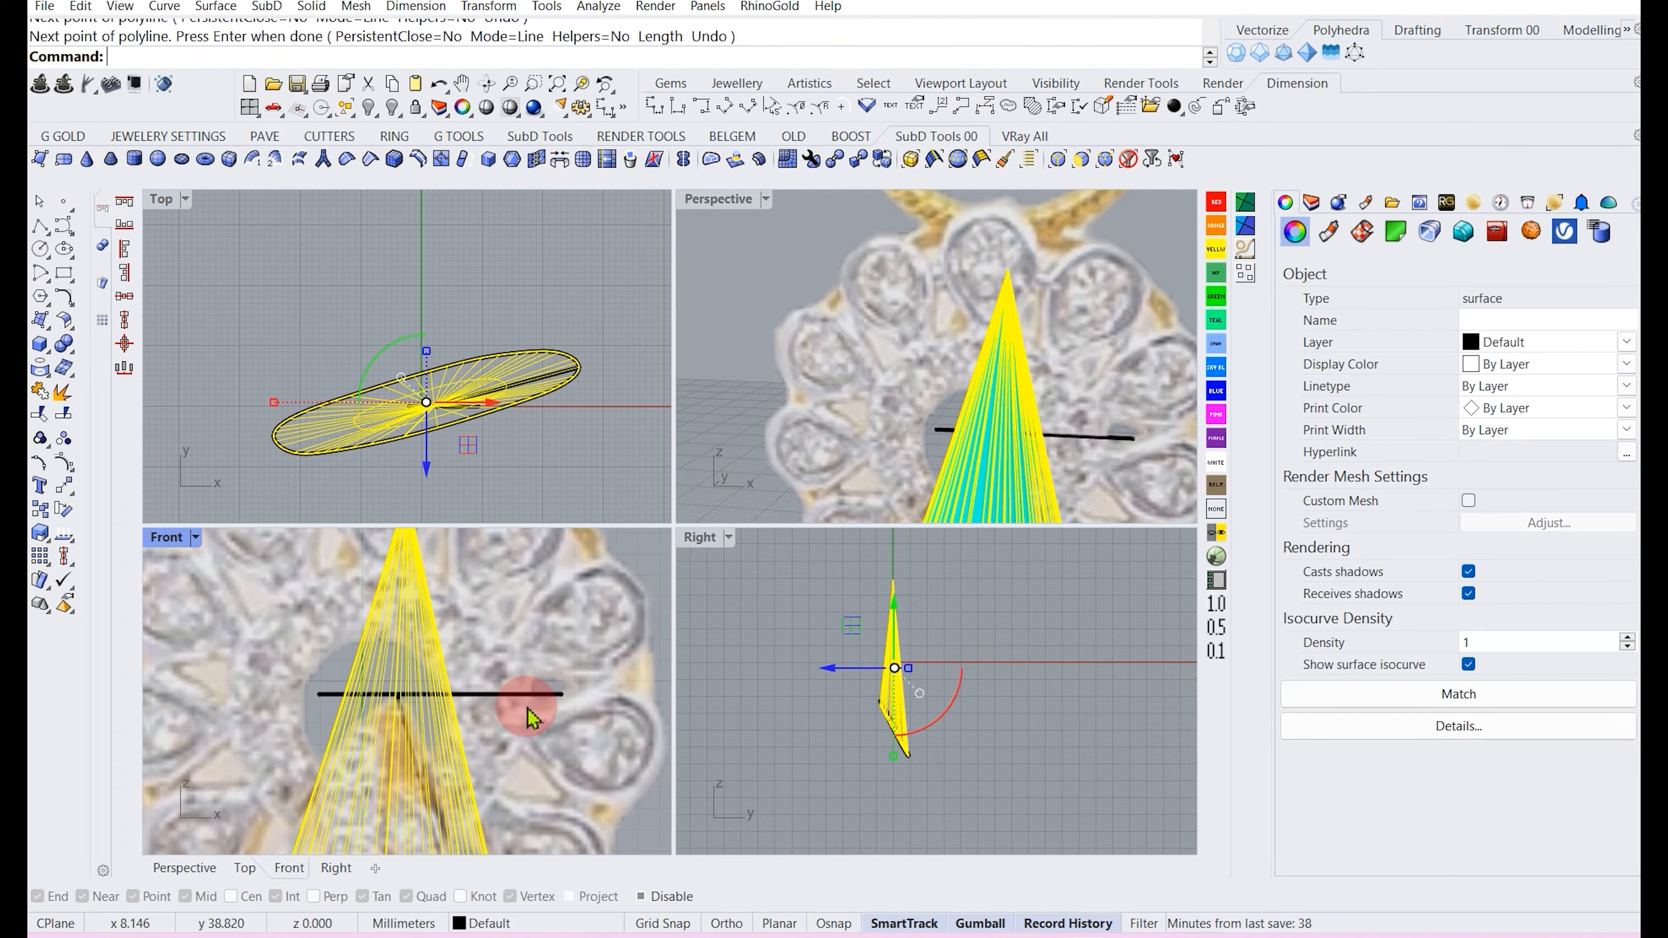
# Trim the cone's tip away at the horizontal polyline, then delete the polyline.
pyautogui.scroll(-2, 511, 708)
pyautogui.click(42, 432)
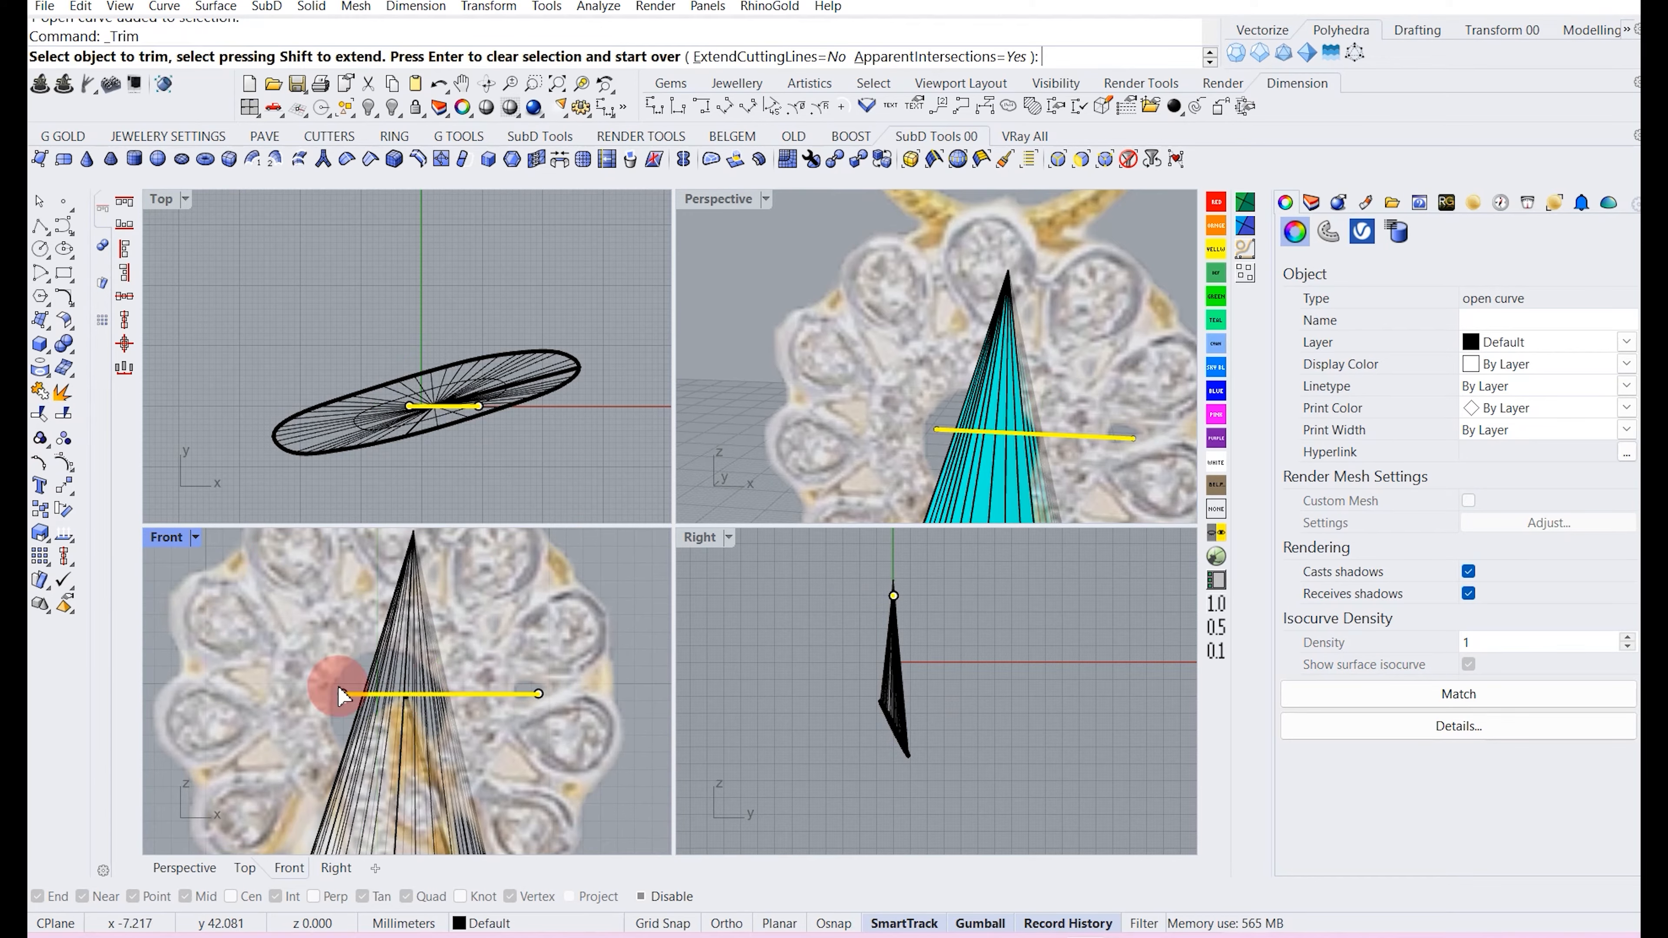
pyautogui.scroll(2, 355, 657)
pyautogui.click(382, 645)
pyautogui.scroll(-2, 389, 651)
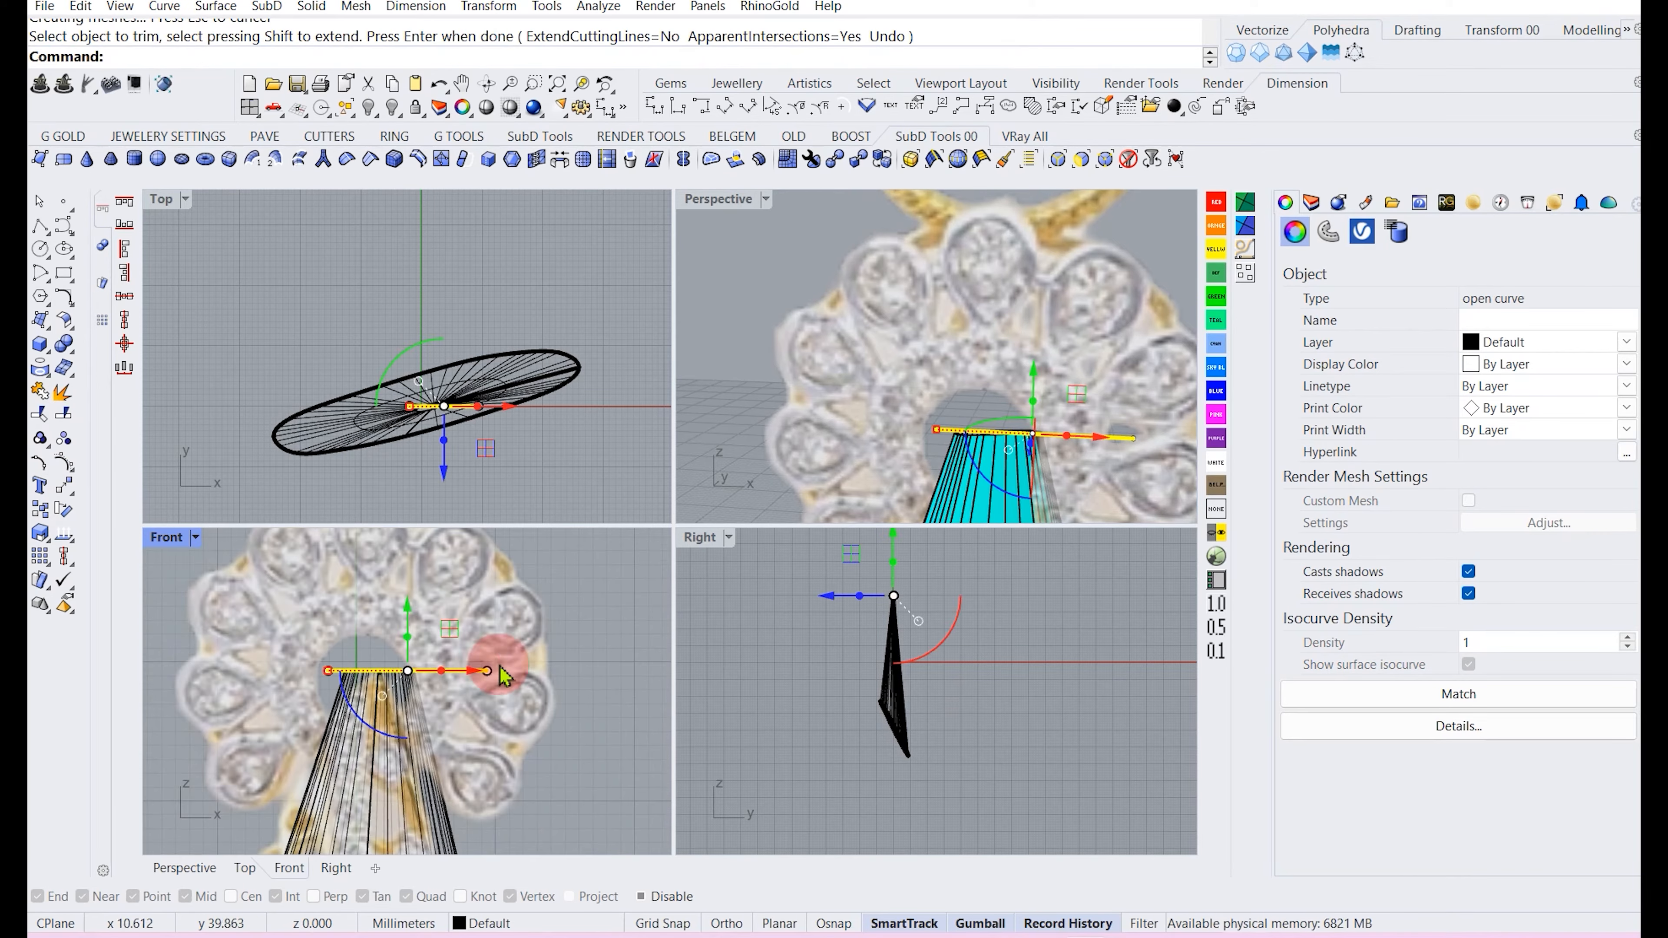
pyautogui.click(452, 673)
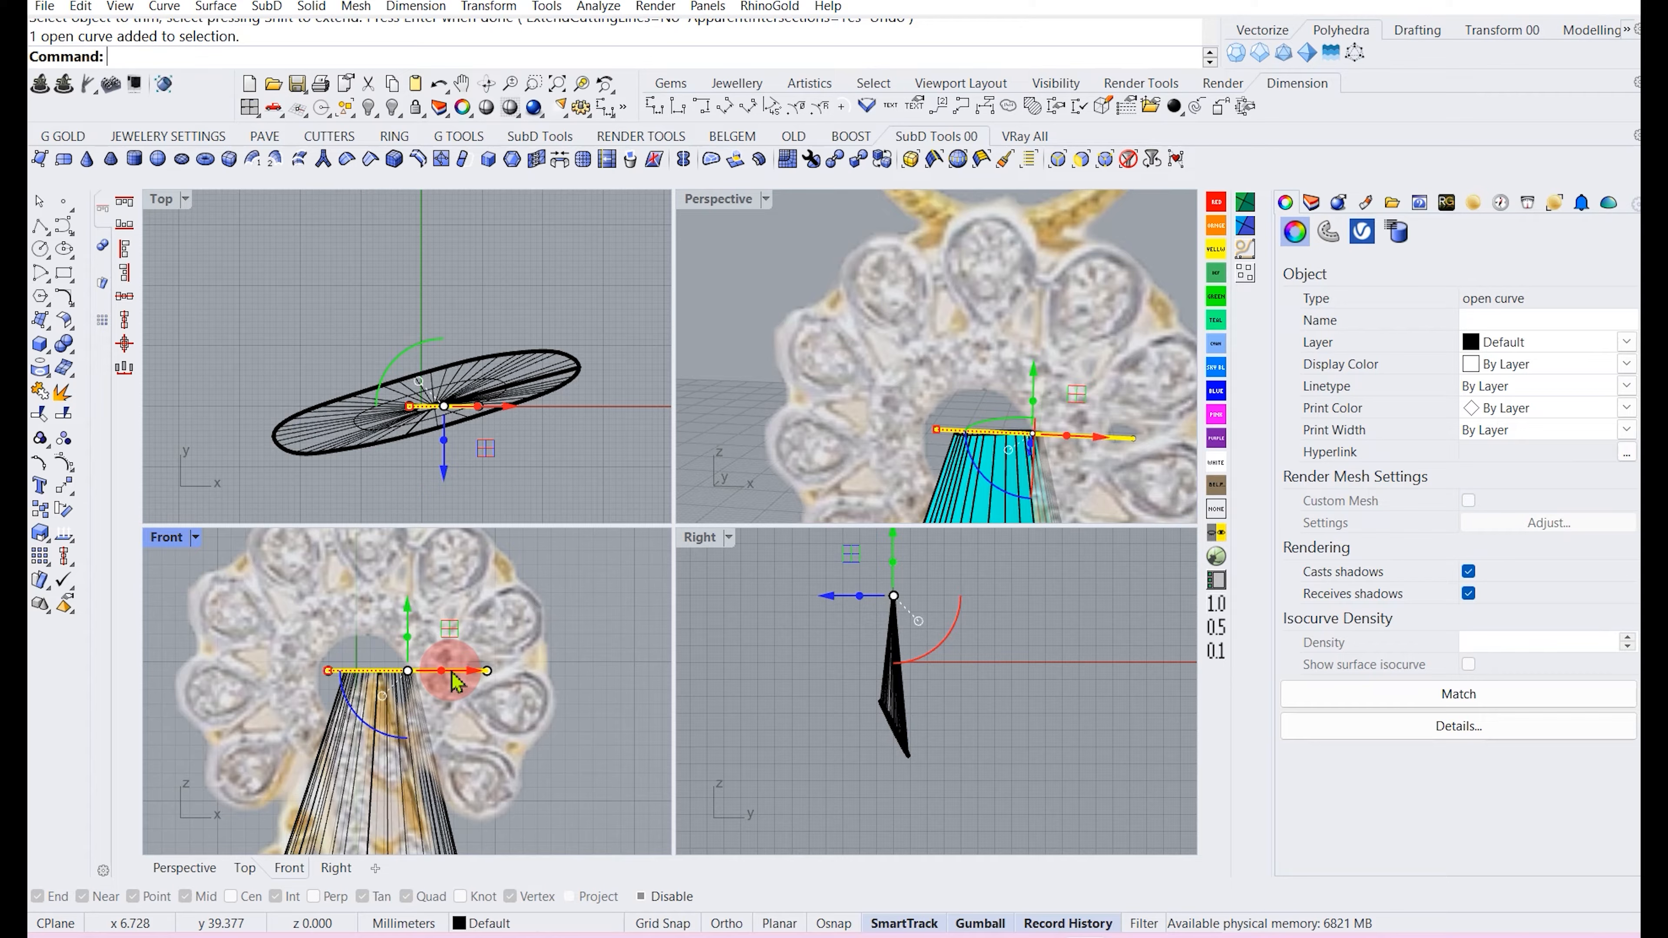
pyautogui.click(452, 673)
pyautogui.click(552, 721)
pyautogui.click(447, 671)
pyautogui.press('Delete')
# Shrink the trimmed cone surface and hide the reference pendant model, working in a maximized Perspective view.
pyautogui.click(426, 707)
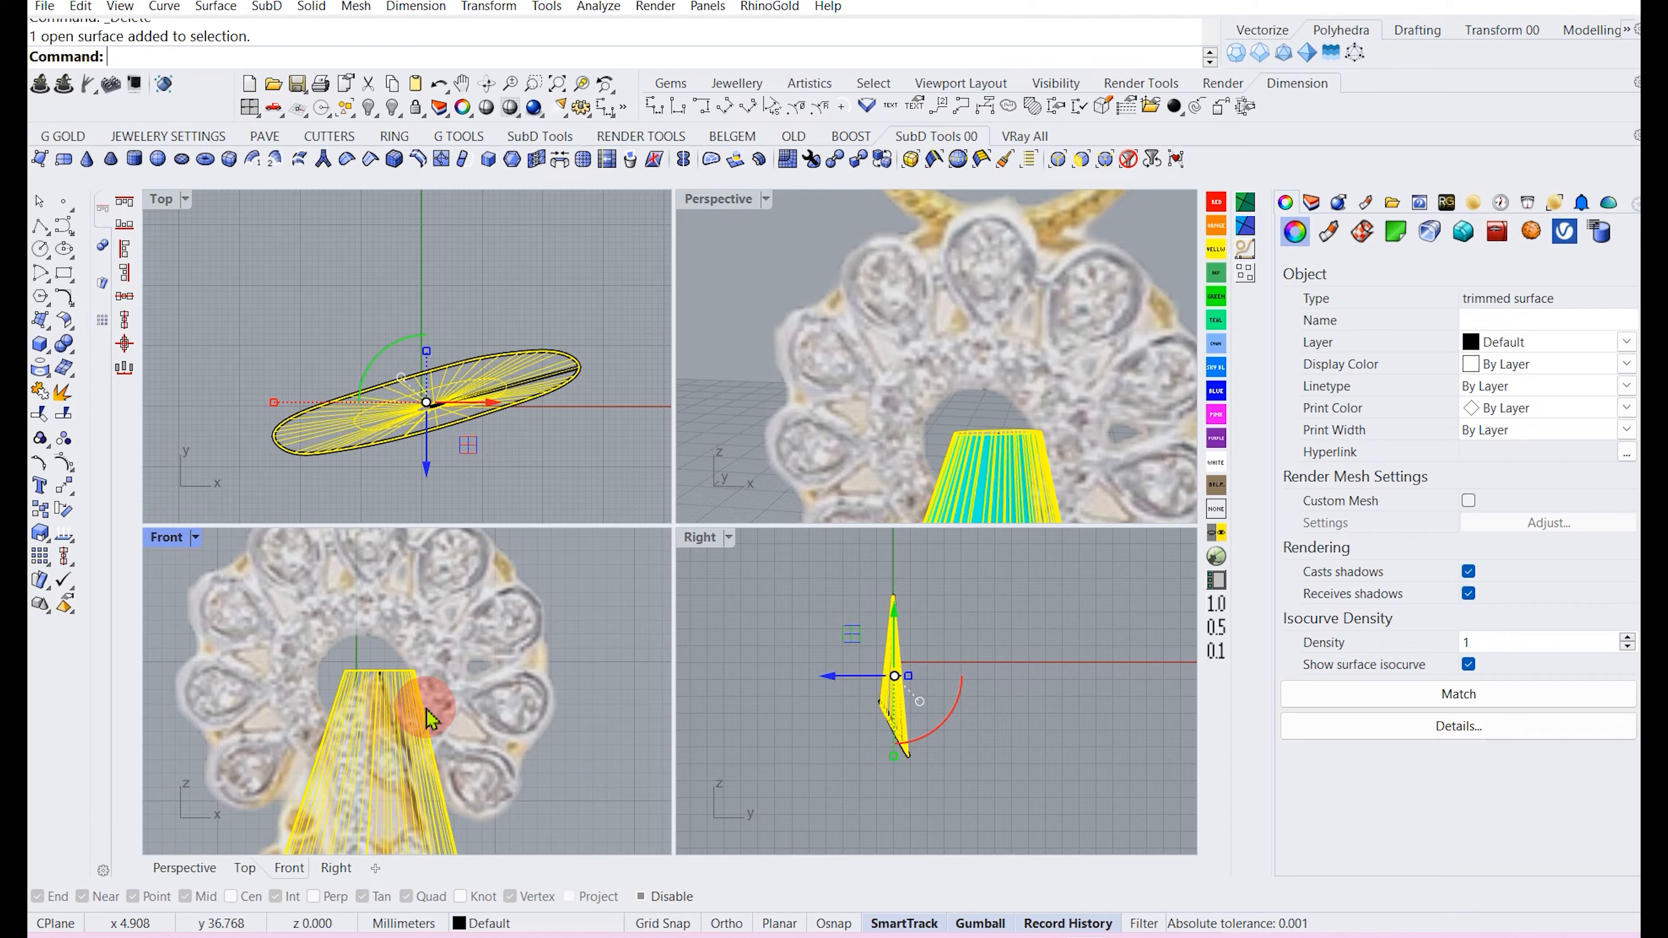
pyautogui.press('Return')
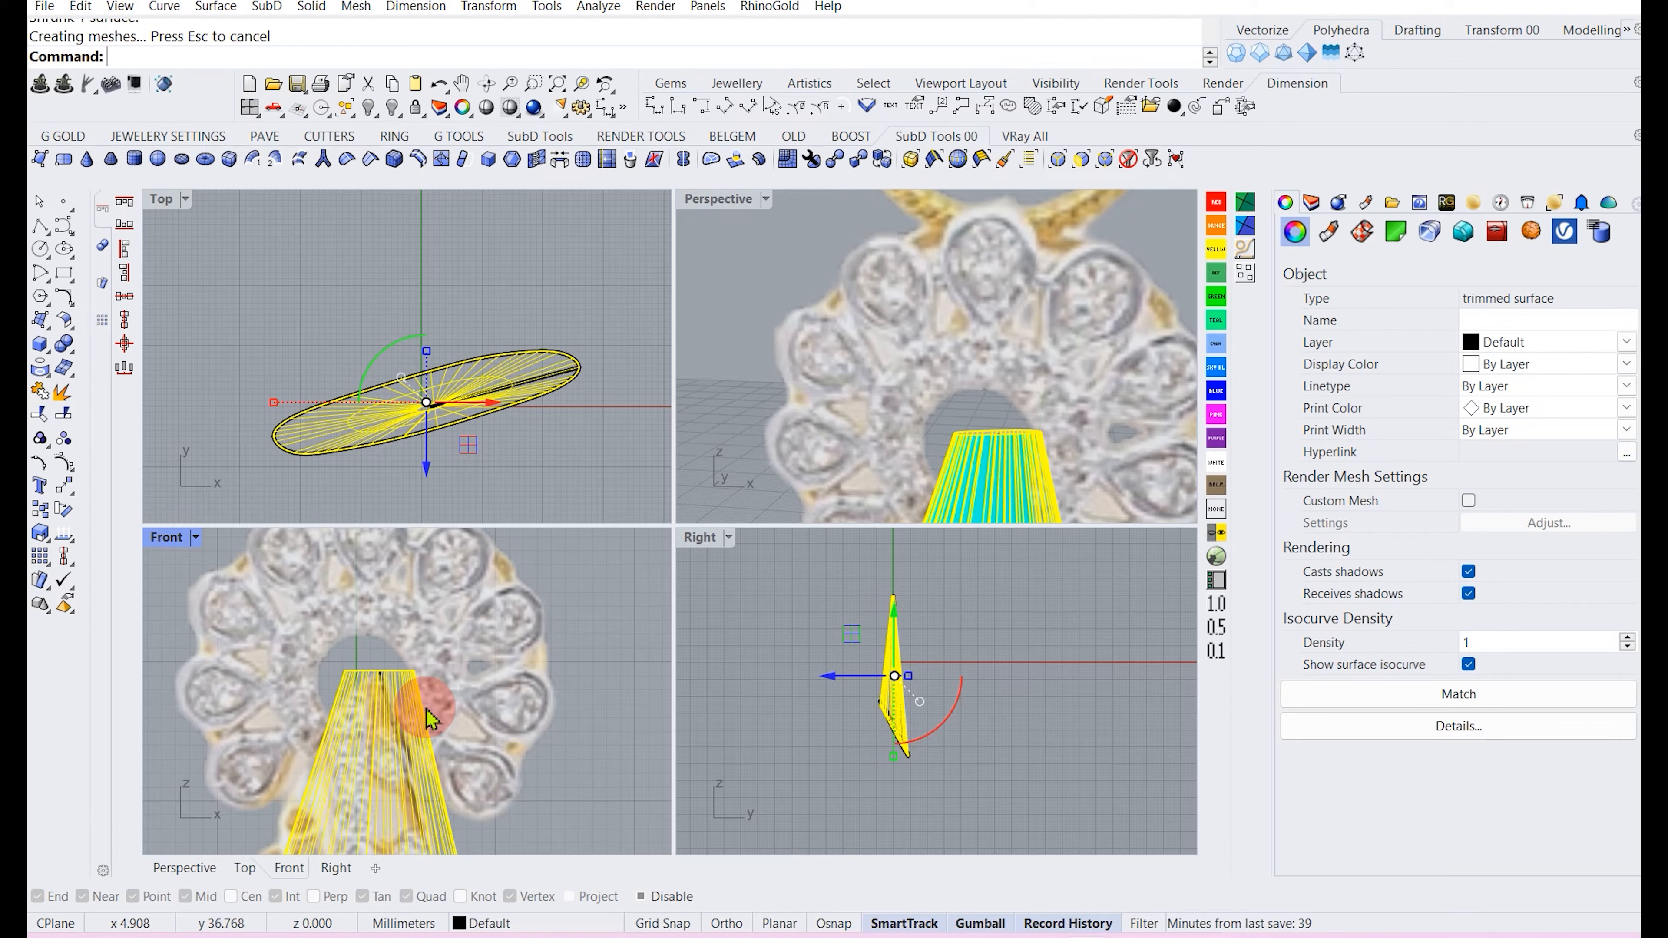
pyautogui.scroll(-8, 416, 701)
pyautogui.click(501, 726)
pyautogui.scroll(-5, 930, 439)
pyautogui.moveTo(930, 439); pyautogui.dragTo(1008, 401, button='right')
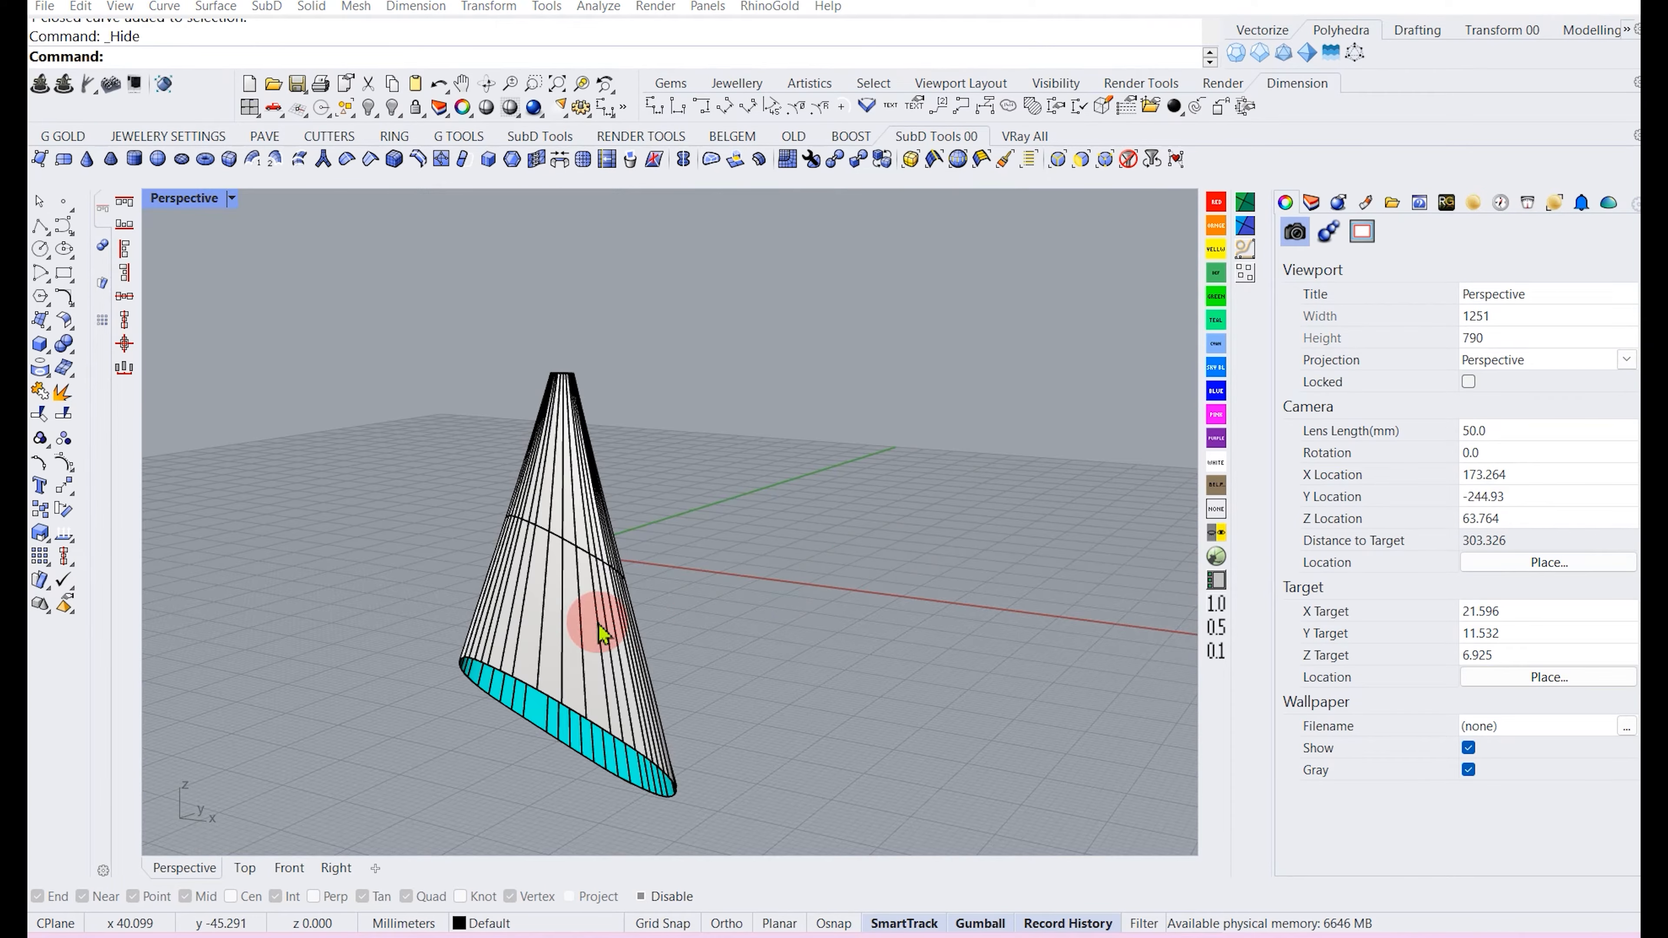
pyautogui.scroll(3, 545, 640)
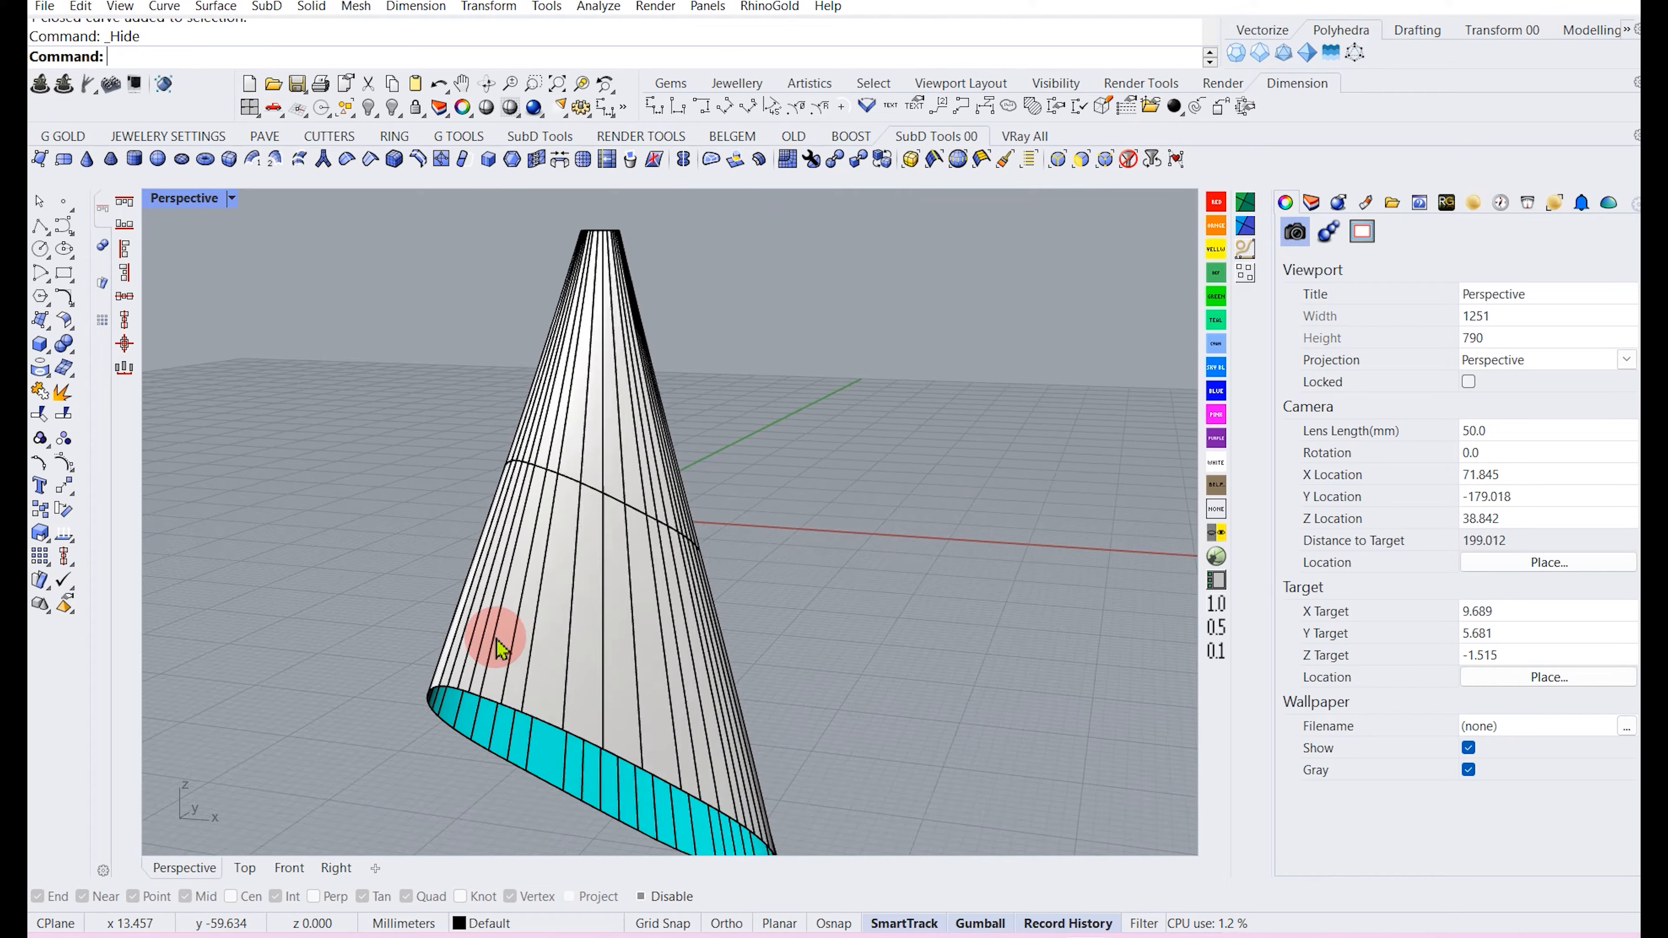
# Duplicate the border curves of the cone surface.
pyautogui.click(533, 587)
pyautogui.scroll(-4, 565, 582)
pyautogui.click(744, 587)
pyautogui.moveTo(744, 586); pyautogui.dragTo(843, 558, button='right')
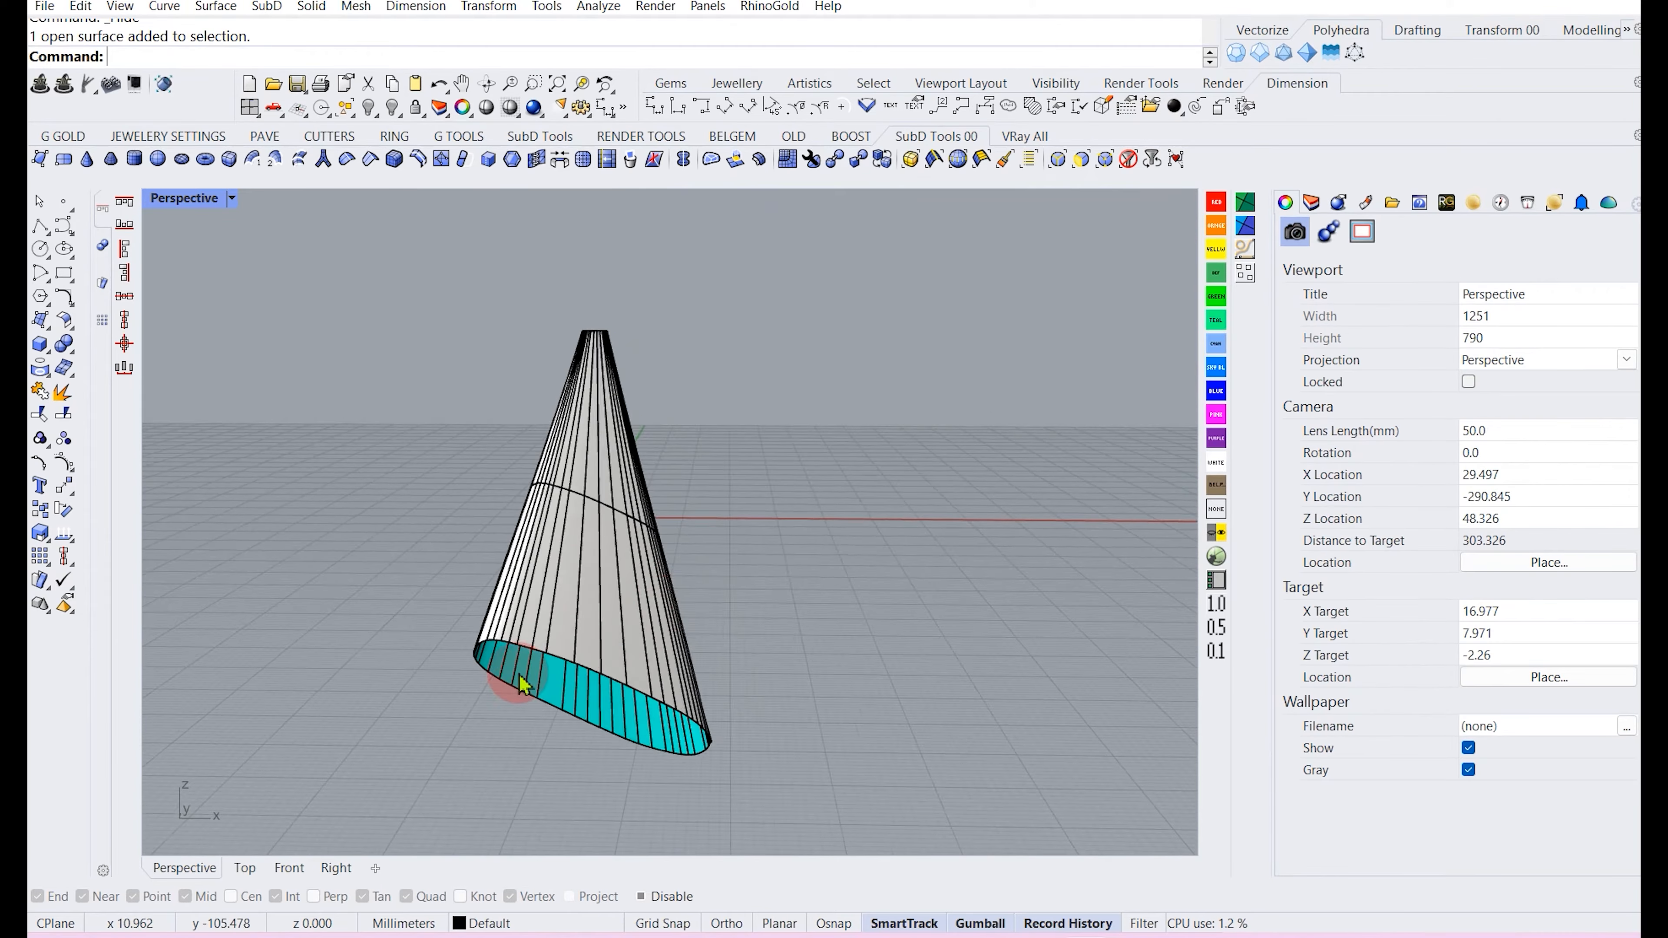
pyautogui.scroll(5, 516, 686)
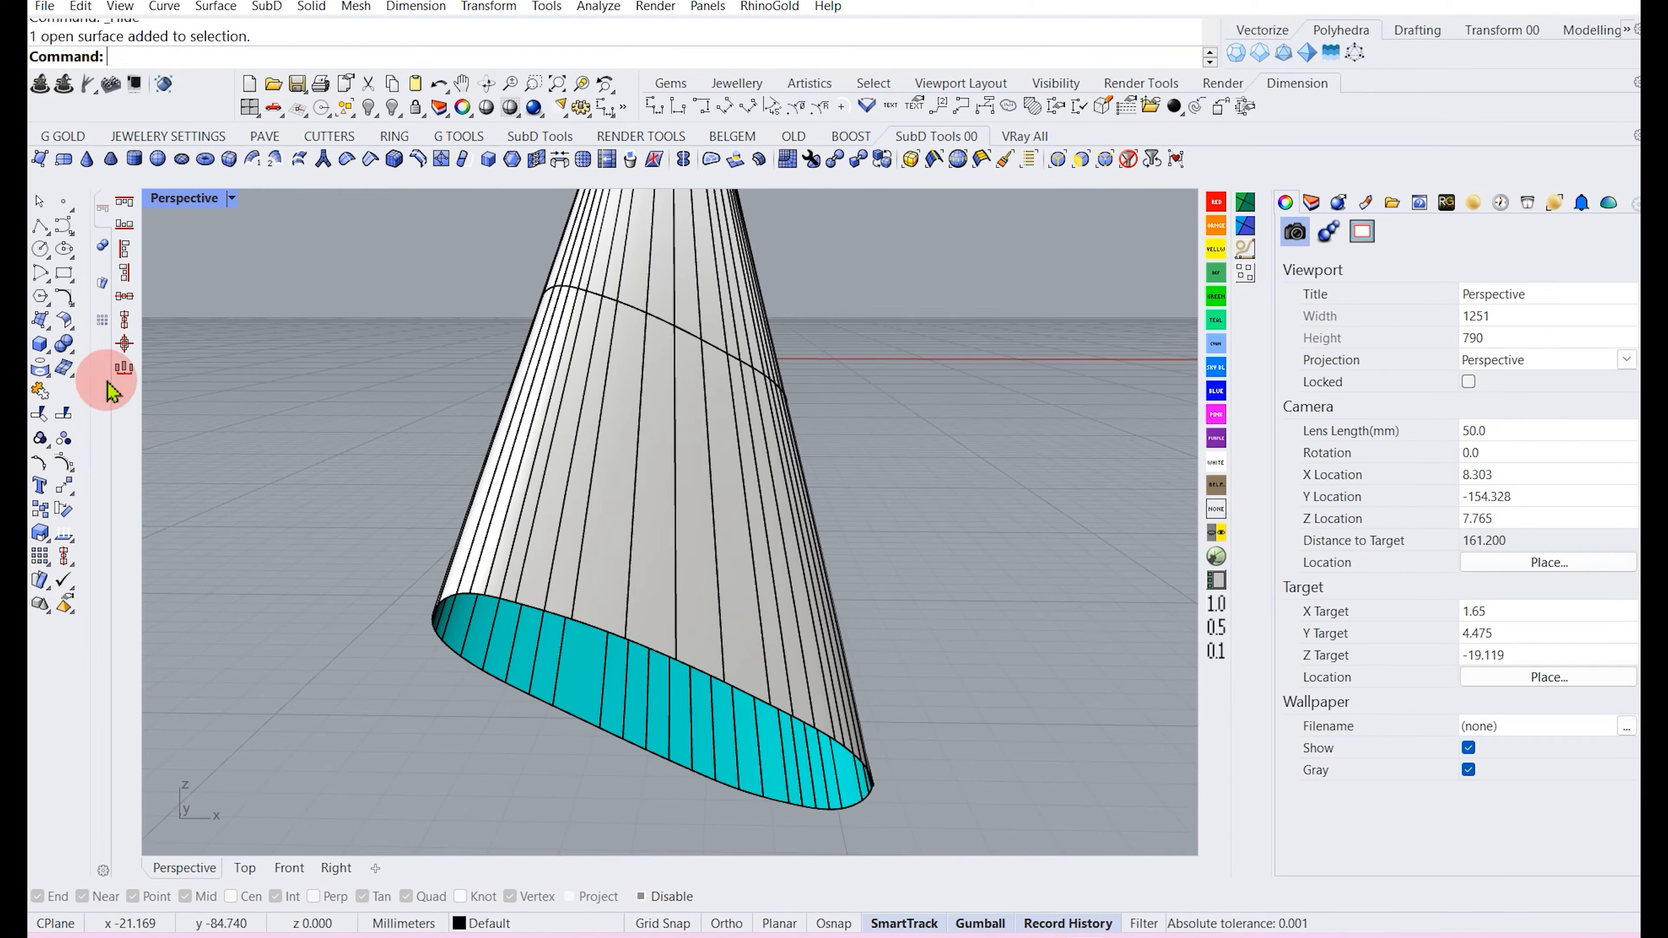
pyautogui.click(641, 387)
pyautogui.click(50, 378)
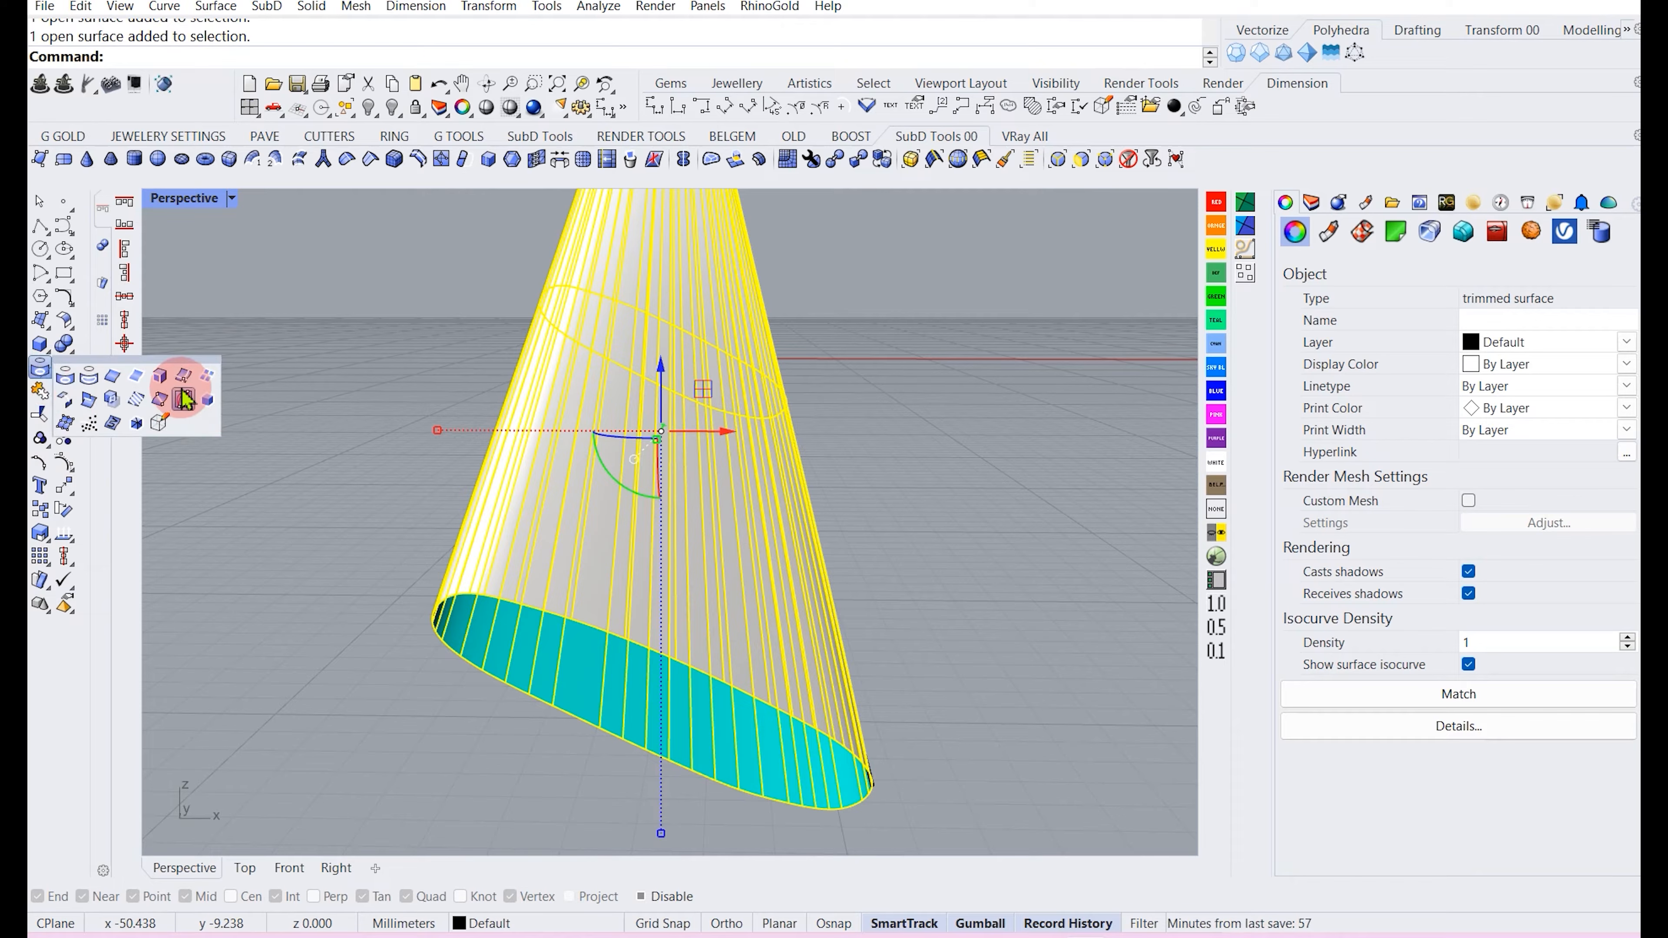
pyautogui.click(141, 374)
# Offset both border curves 1 mm along the cone surface with Offsetcrvonsrf.
pyautogui.scroll(-8, 661, 444)
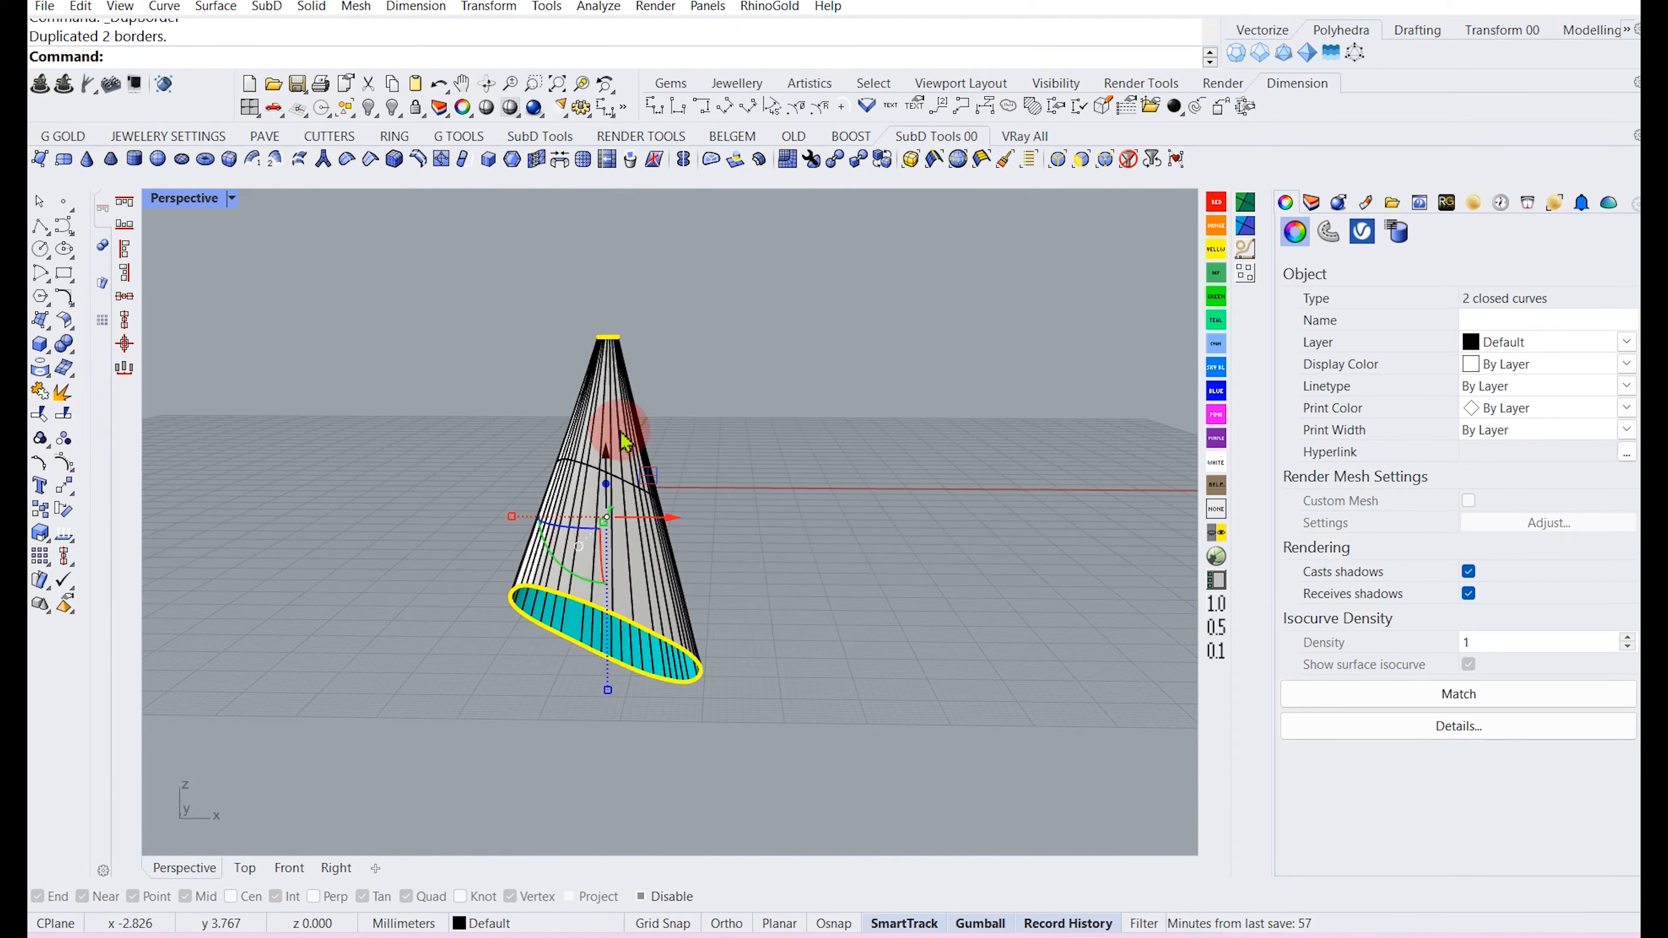
pyautogui.scroll(4, 591, 334)
pyautogui.moveTo(661, 401); pyautogui.dragTo(603, 369, button='right')
pyautogui.moveTo(579, 506); pyautogui.dragTo(653, 509, button='right')
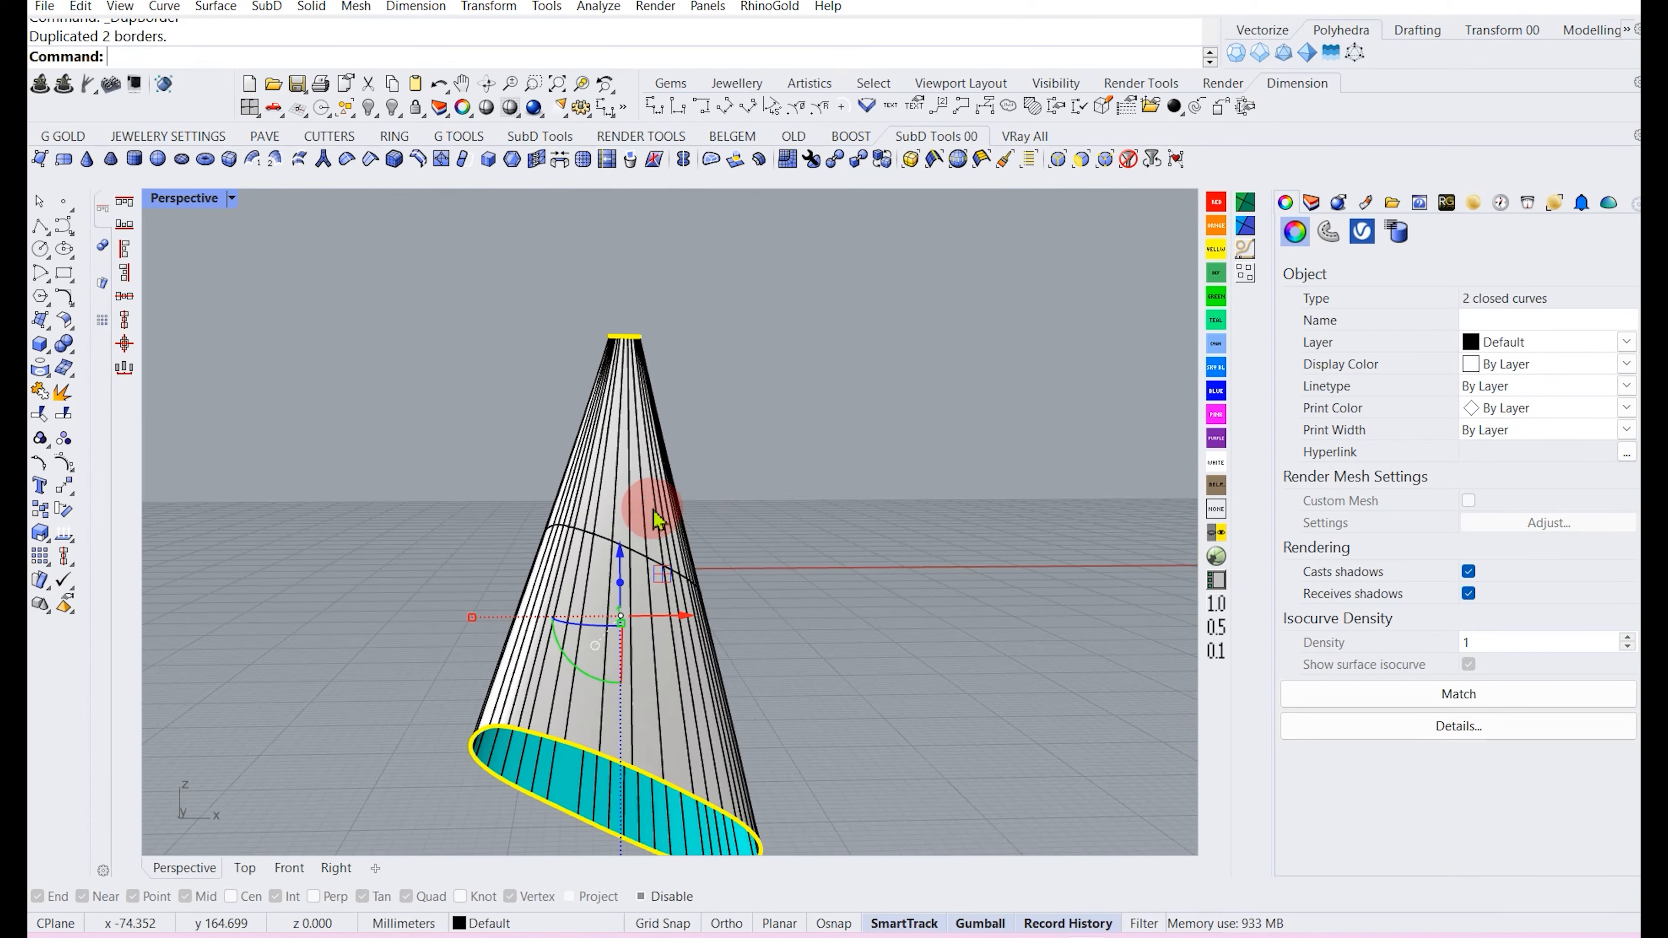
pyautogui.click(720, 452)
pyautogui.click(543, 743)
pyautogui.click(539, 736)
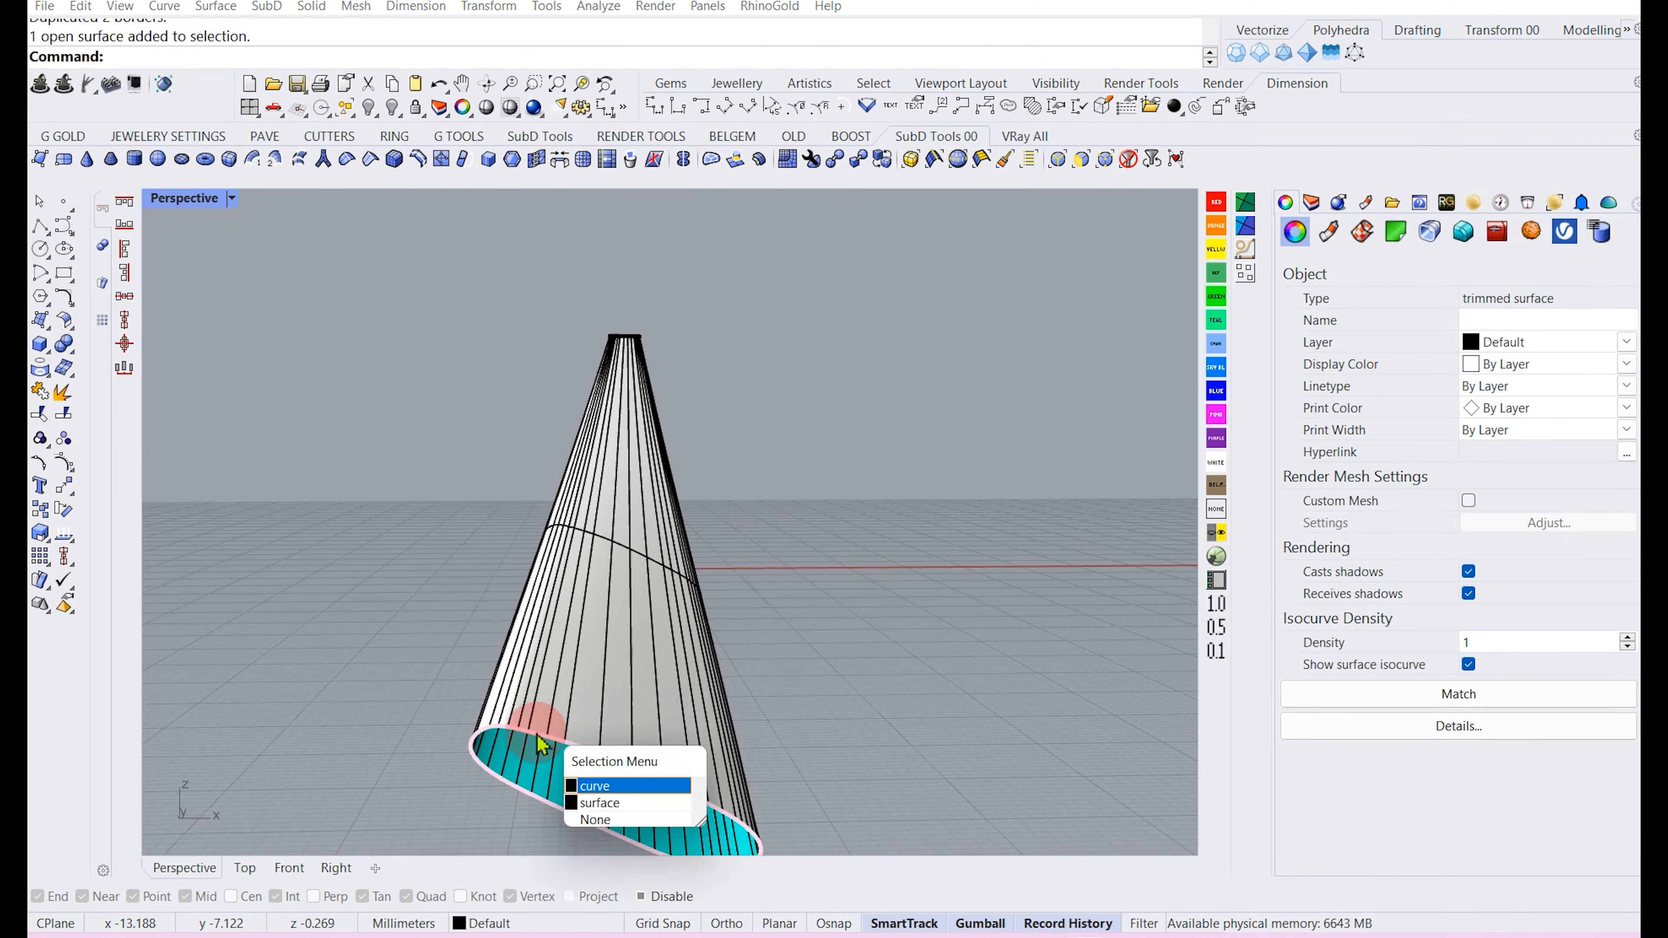
pyautogui.click(534, 733)
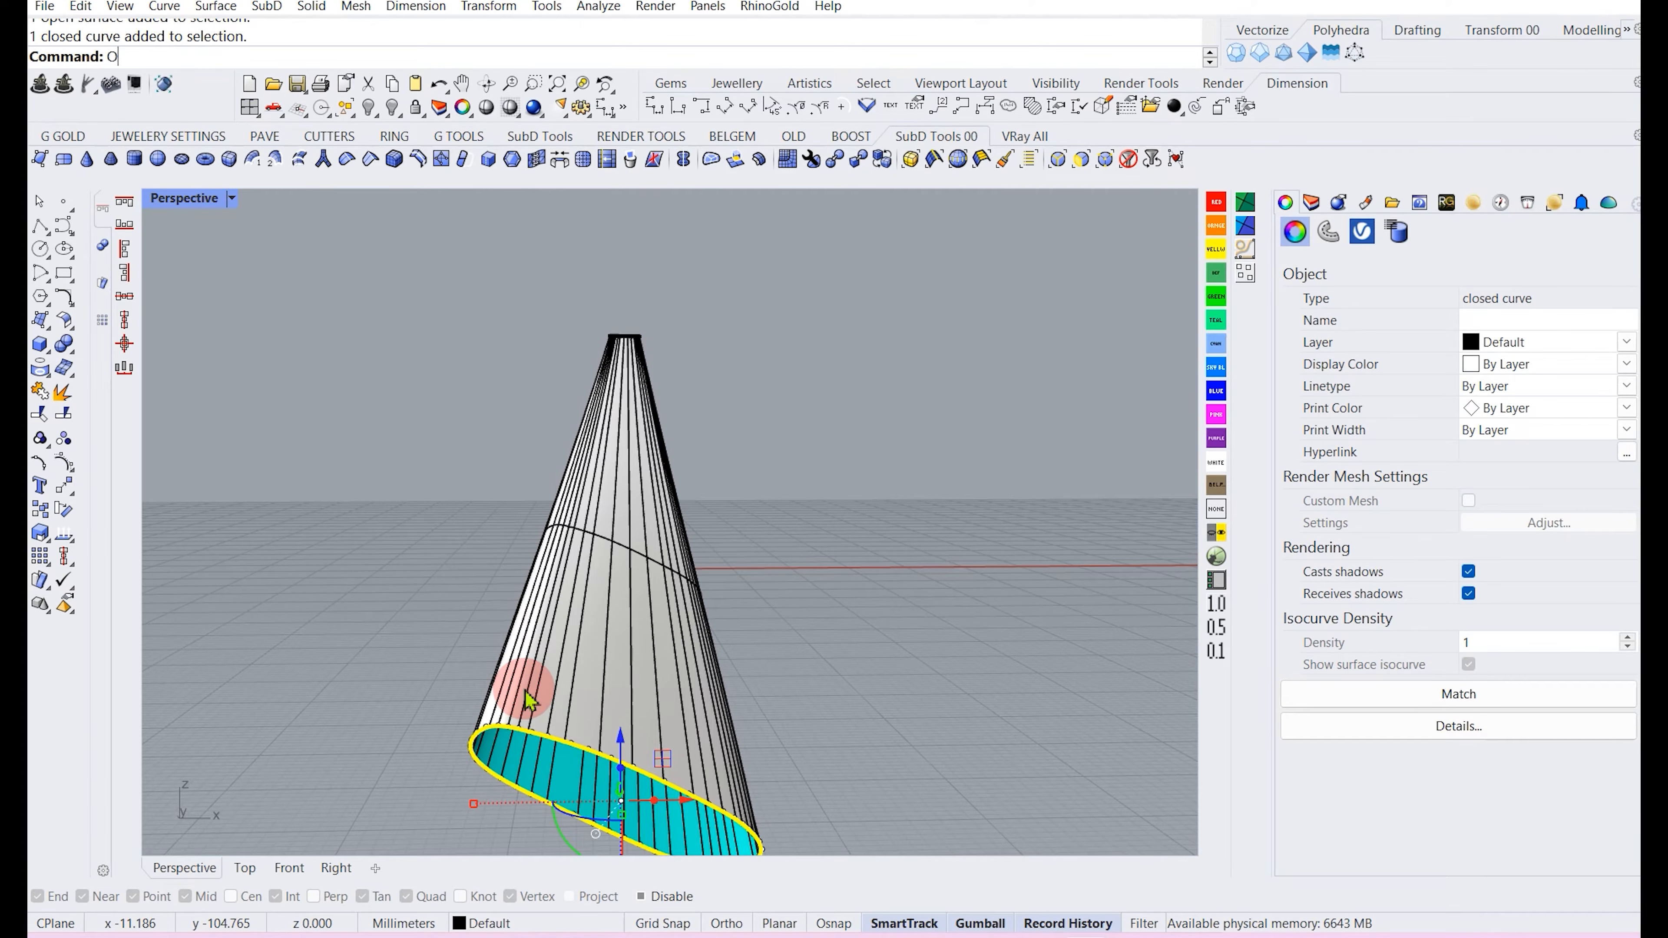
pyautogui.write('fsetcrvonsrf')
pyautogui.press('Return')
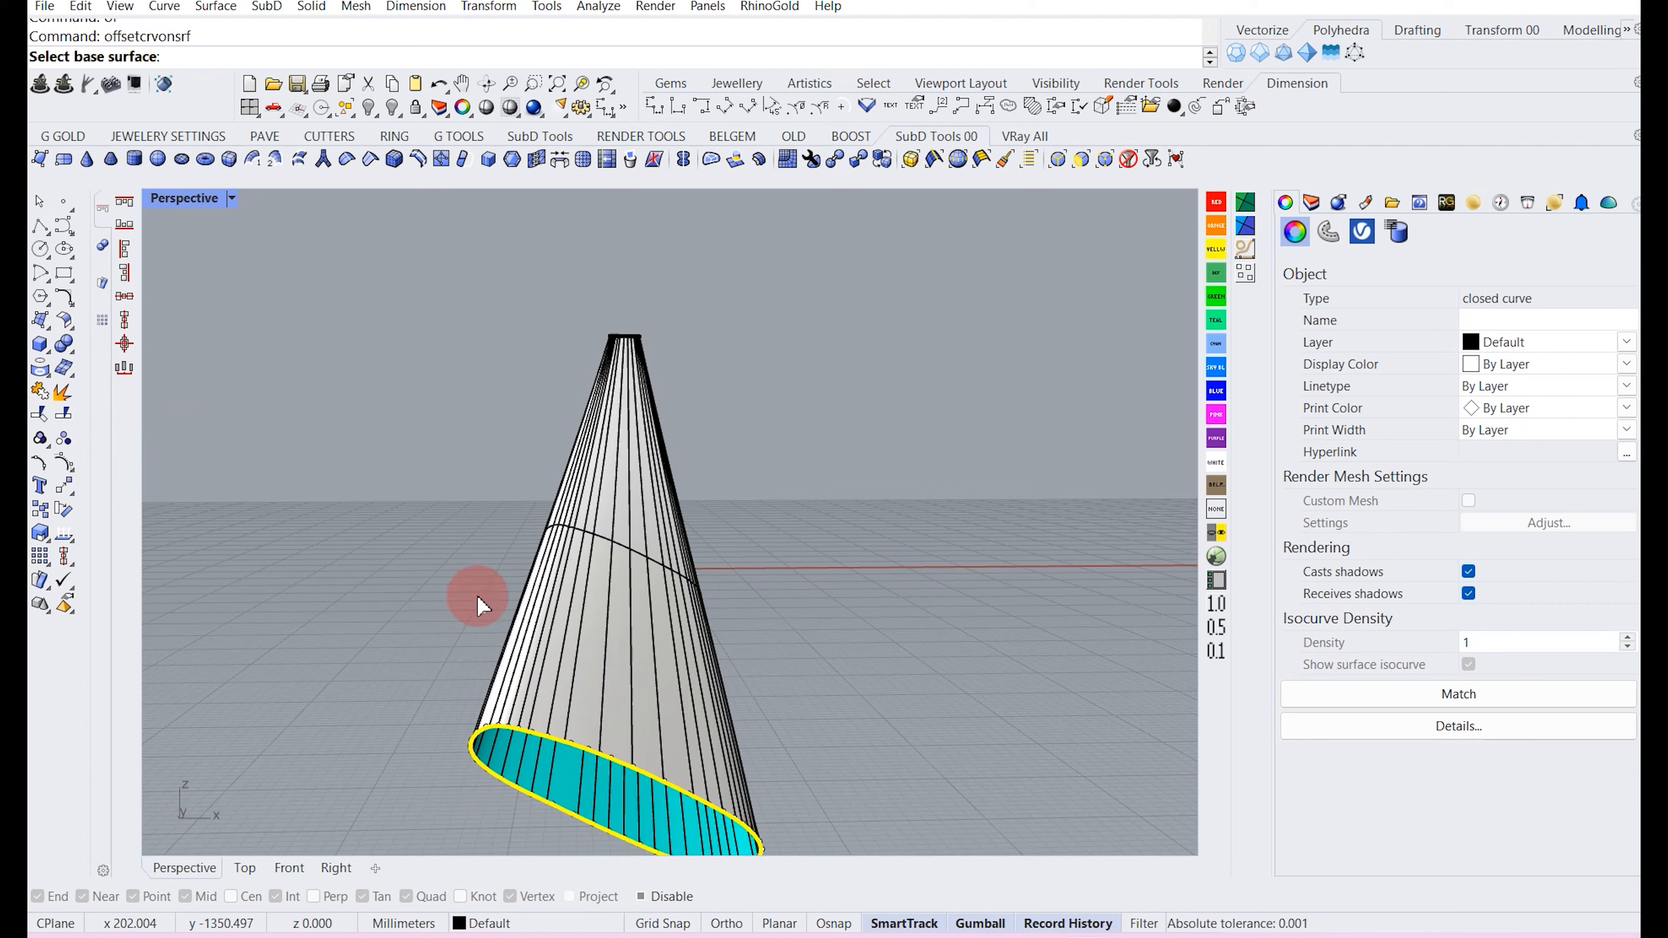
pyautogui.click(590, 645)
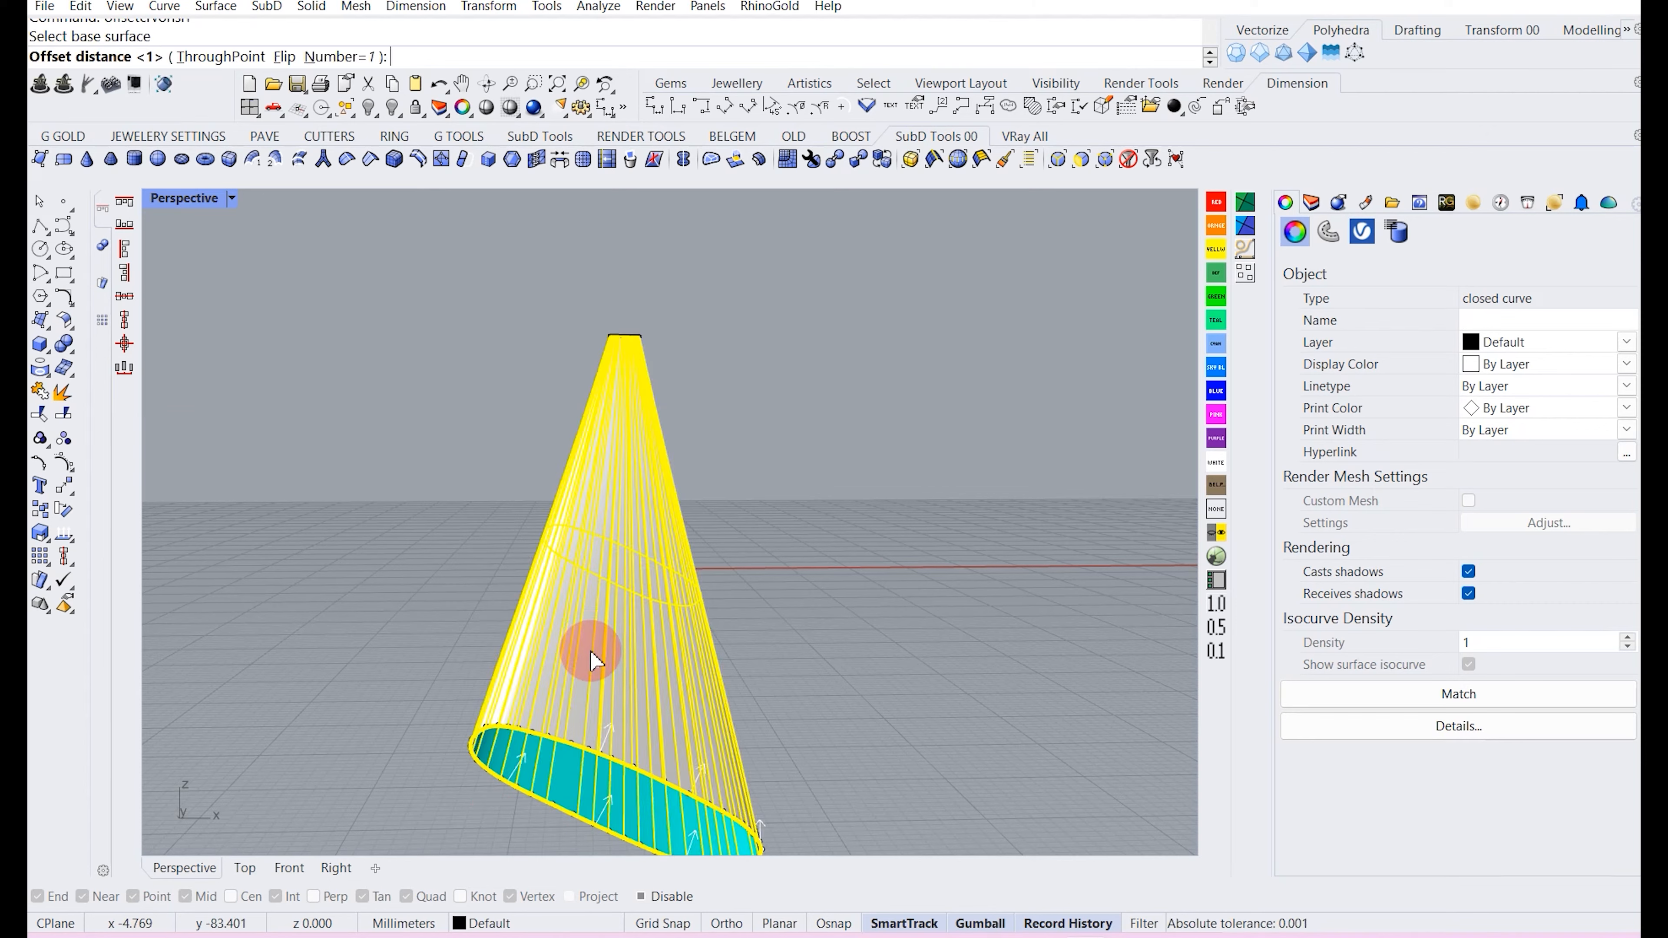
pyautogui.press('Return')
pyautogui.moveTo(820, 603); pyautogui.dragTo(597, 624, button='right')
pyautogui.scroll(-3, 591, 622)
pyautogui.scroll(7, 586, 381)
pyautogui.scroll(6, 611, 430)
pyautogui.click(613, 450)
pyautogui.click(611, 452)
pyautogui.scroll(-5, 578, 519)
pyautogui.rightClick(591, 535)
pyautogui.click(615, 581)
pyautogui.press('Return')
pyautogui.press('Escape')
# Split the cone surface using the offset curves near its base and tip.
pyautogui.moveTo(755, 488); pyautogui.dragTo(540, 596, button='right')
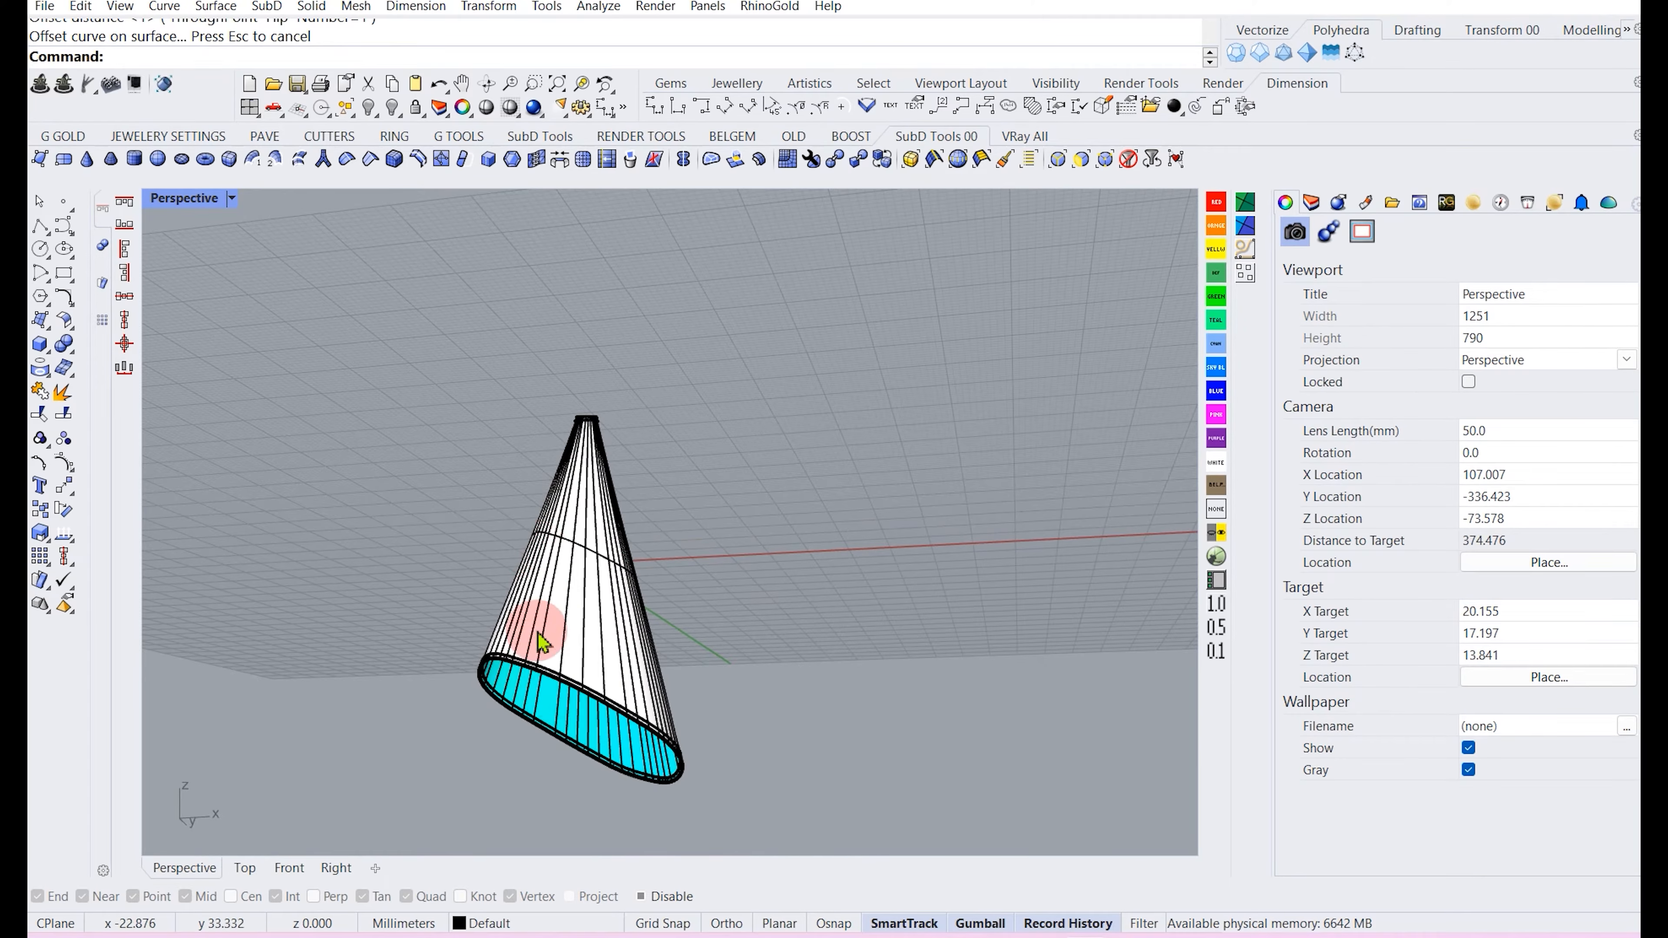
pyautogui.scroll(6, 551, 622)
pyautogui.click(546, 638)
pyautogui.scroll(-6, 544, 635)
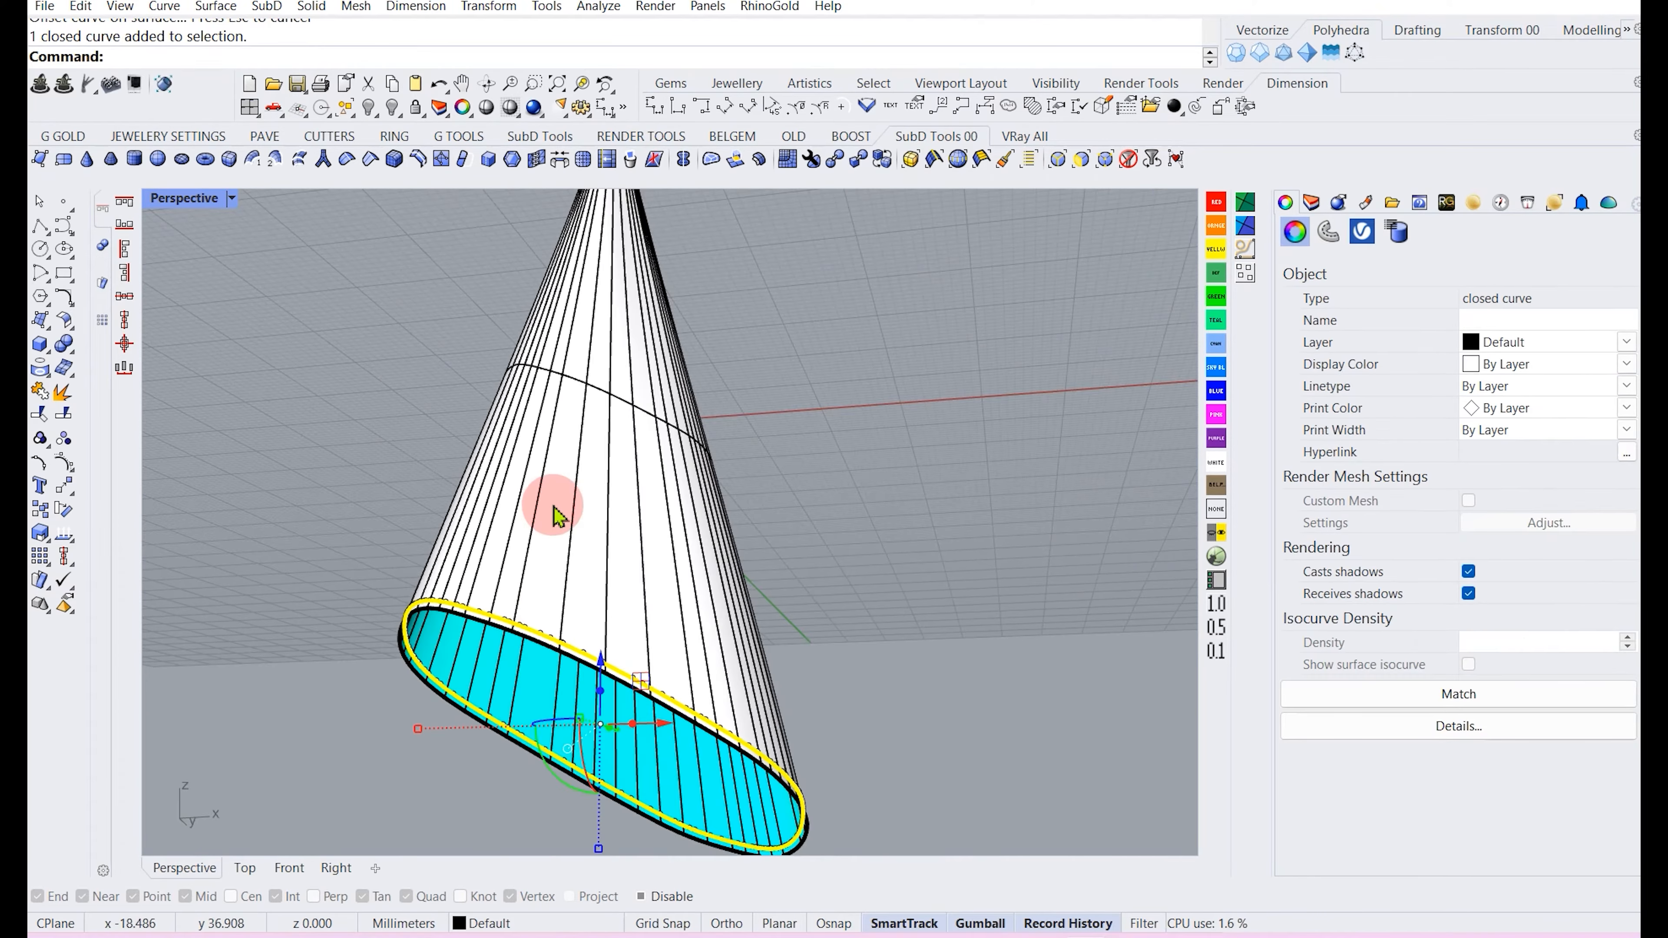
pyautogui.scroll(-5, 554, 504)
pyautogui.moveTo(555, 504); pyautogui.dragTo(595, 581, button='right')
pyautogui.scroll(5, 594, 580)
pyautogui.click(596, 573)
pyautogui.click(64, 413)
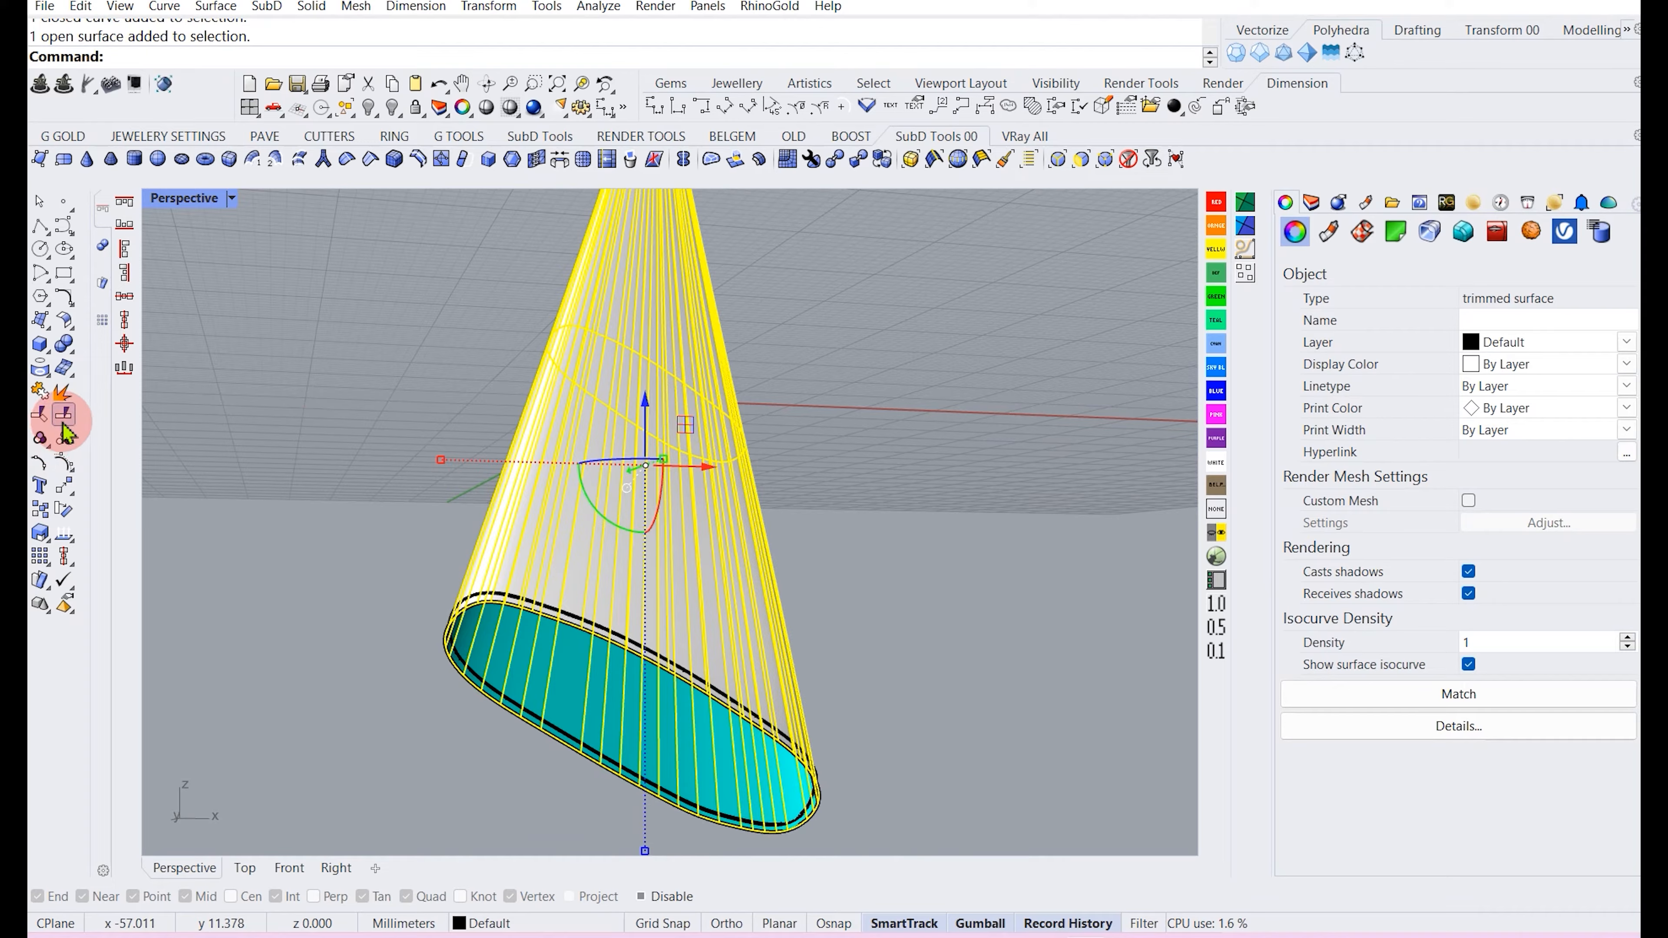
pyautogui.scroll(6, 543, 607)
pyautogui.click(533, 573)
pyautogui.scroll(-8, 525, 591)
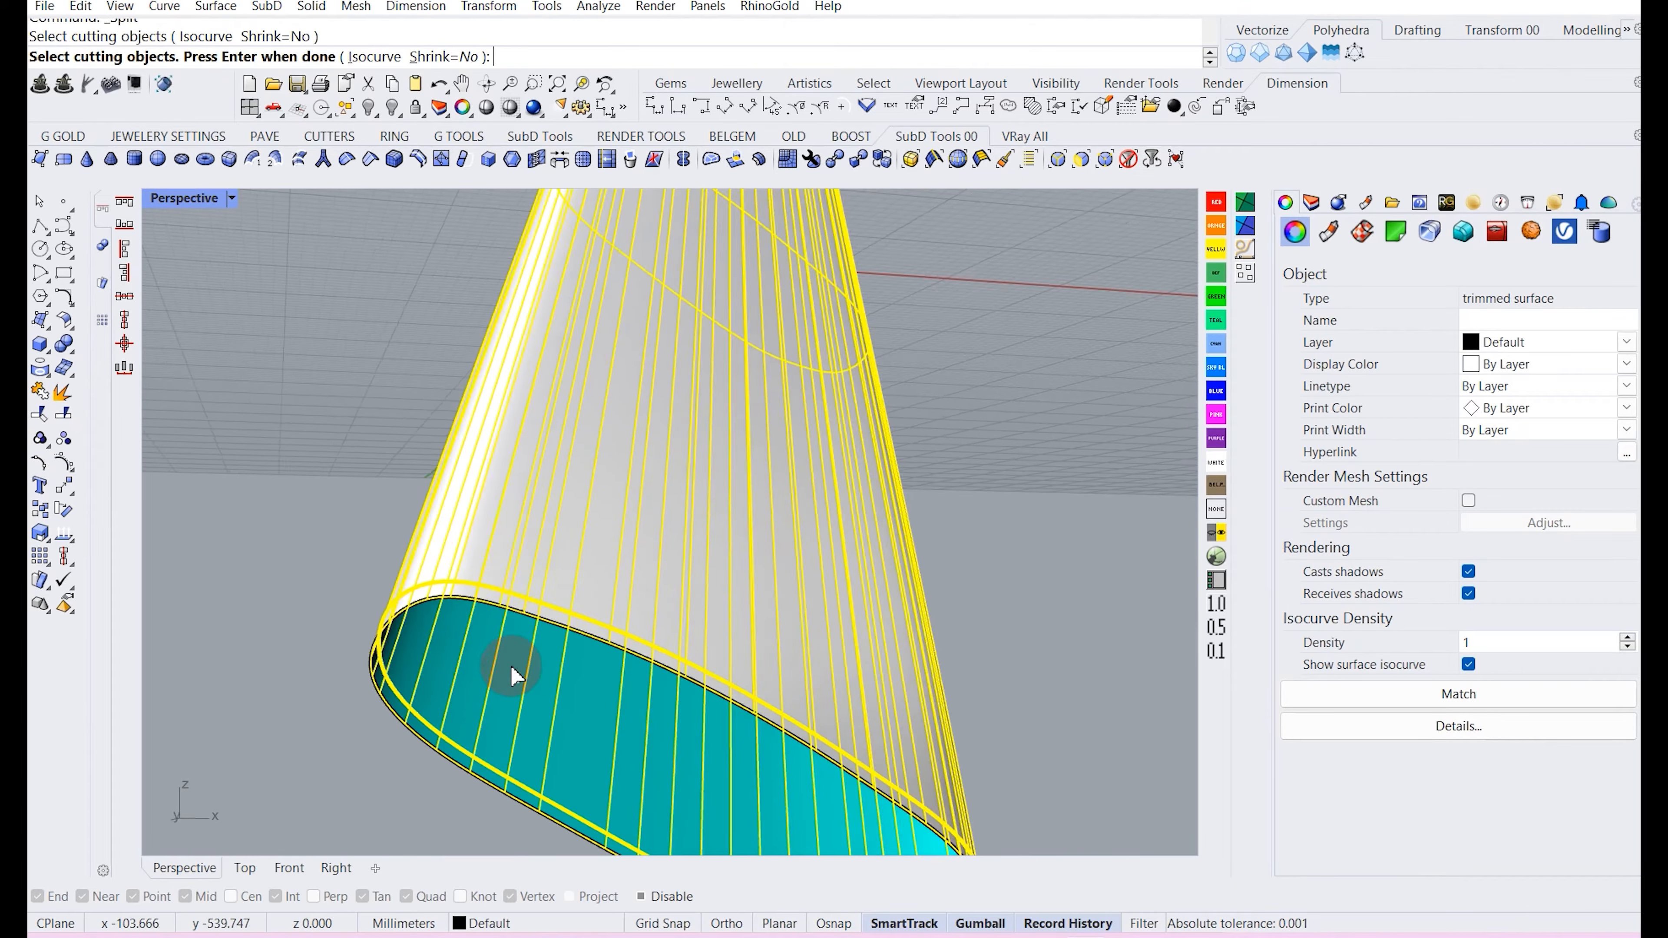
pyautogui.scroll(8, 606, 230)
pyautogui.click(617, 279)
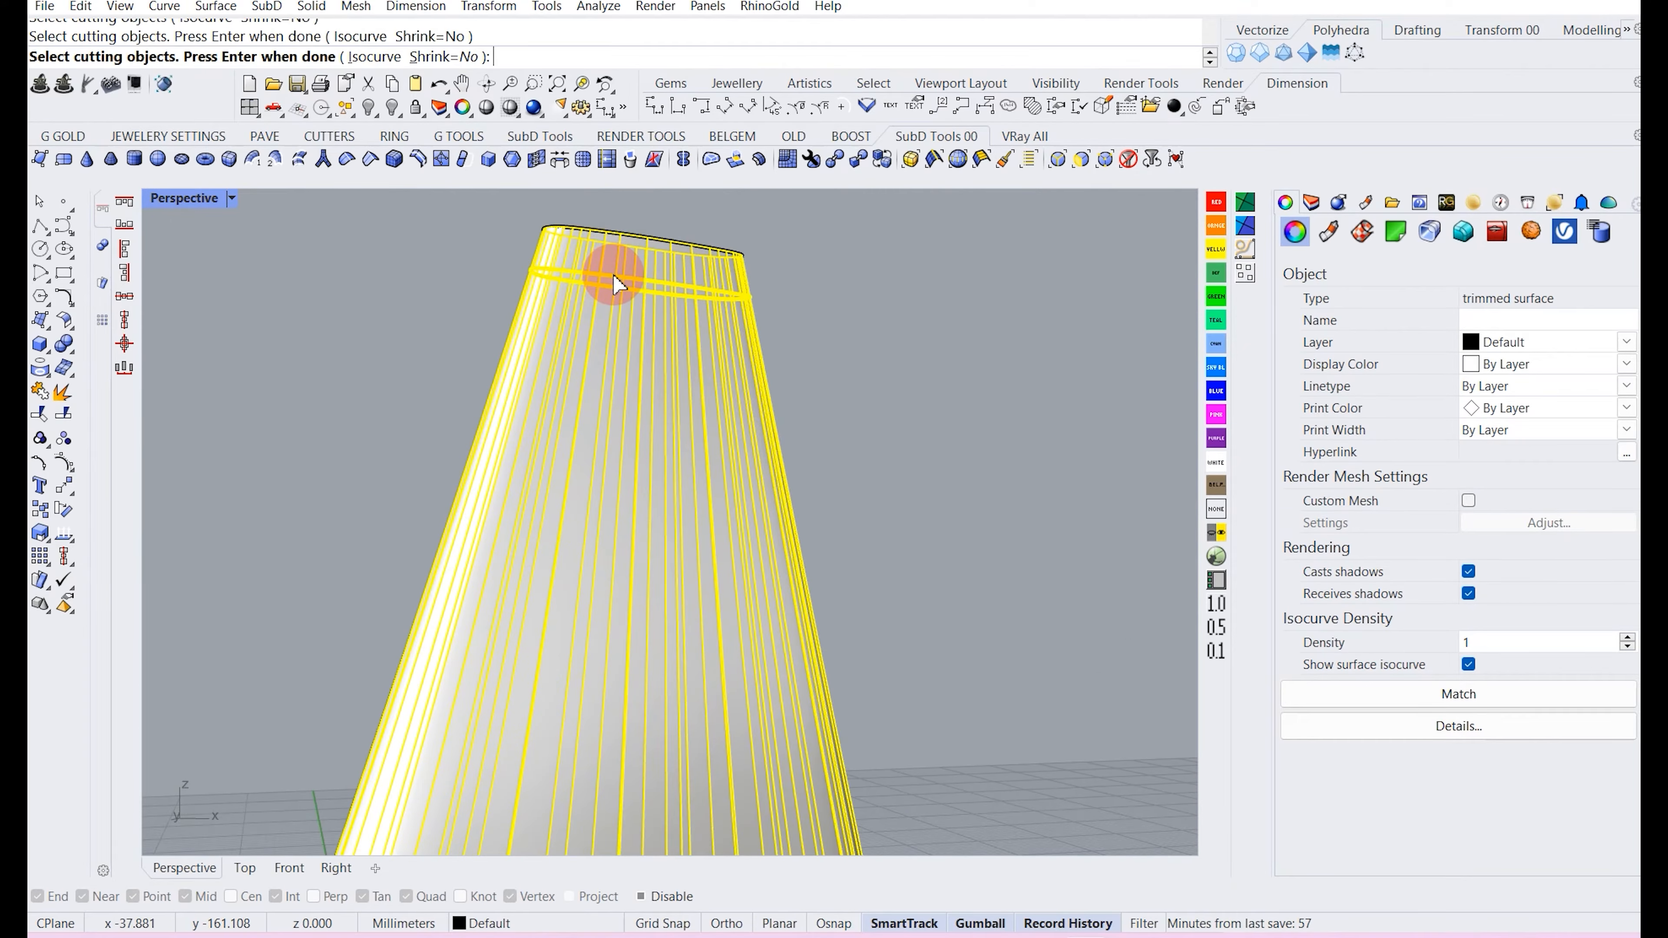
pyautogui.press('Return')
# Inspect the narrow split strips at the cone's base and tip.
pyautogui.scroll(-3, 611, 270)
pyautogui.moveTo(794, 362); pyautogui.dragTo(585, 465, button='right')
pyautogui.scroll(6, 579, 368)
pyautogui.click(509, 468)
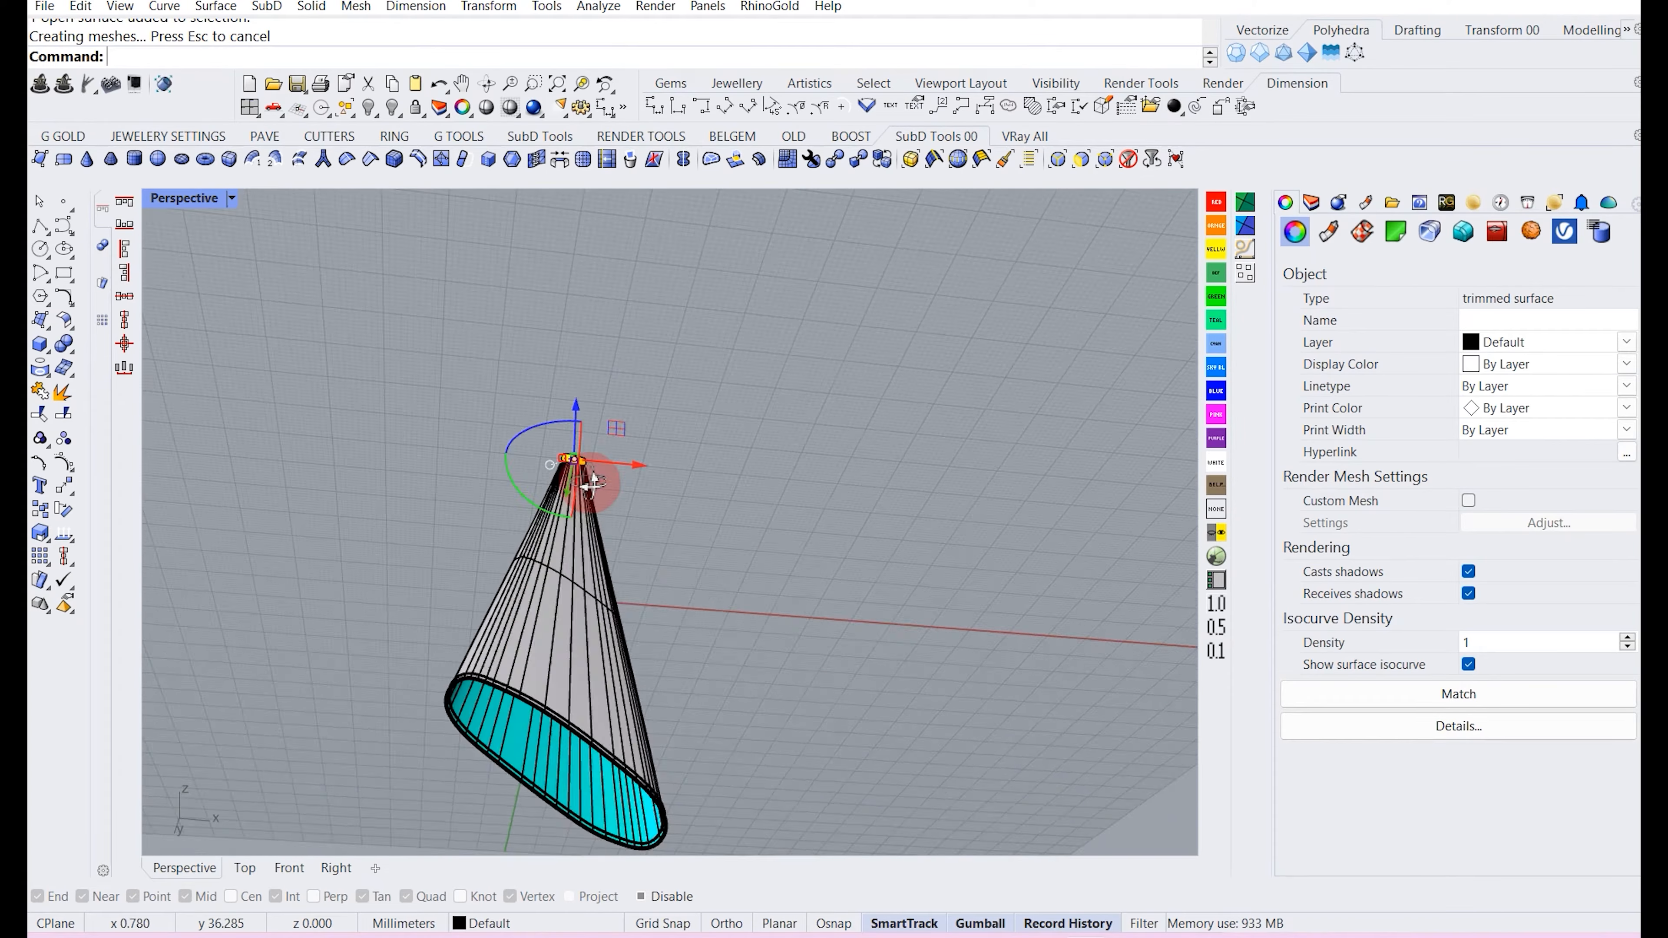
pyautogui.scroll(5, 494, 693)
pyautogui.scroll(3, 506, 591)
pyautogui.click(511, 468)
pyautogui.scroll(-10, 514, 453)
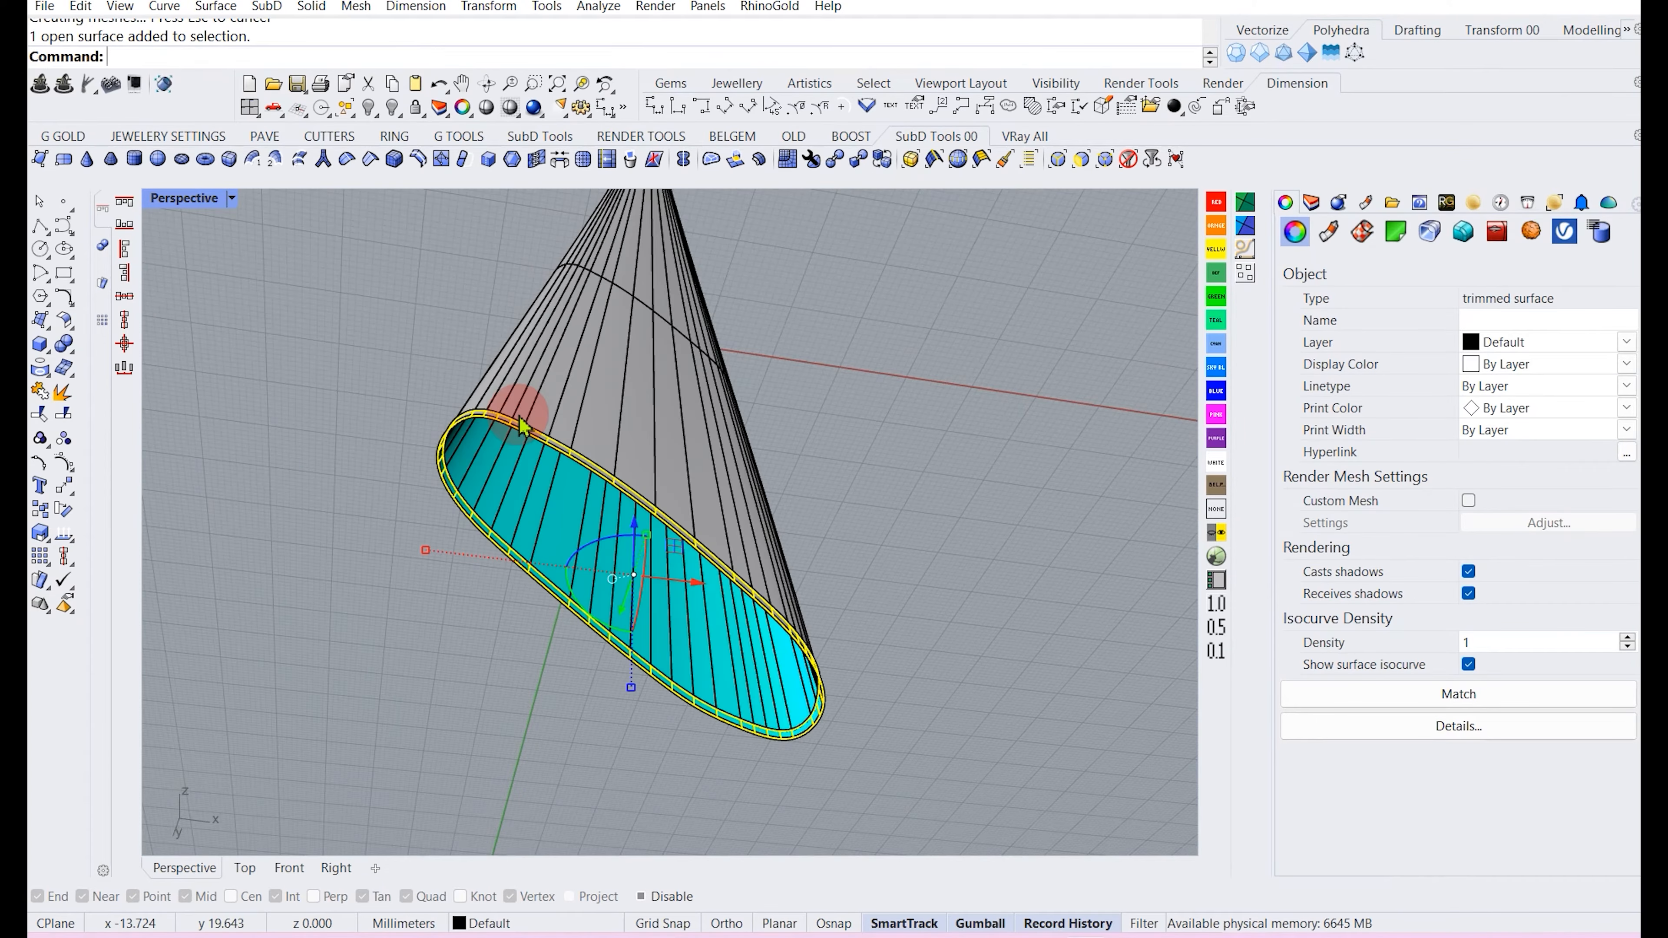
pyautogui.scroll(-5, 523, 418)
pyautogui.moveTo(558, 475); pyautogui.dragTo(482, 599, button='right')
pyautogui.scroll(7, 466, 607)
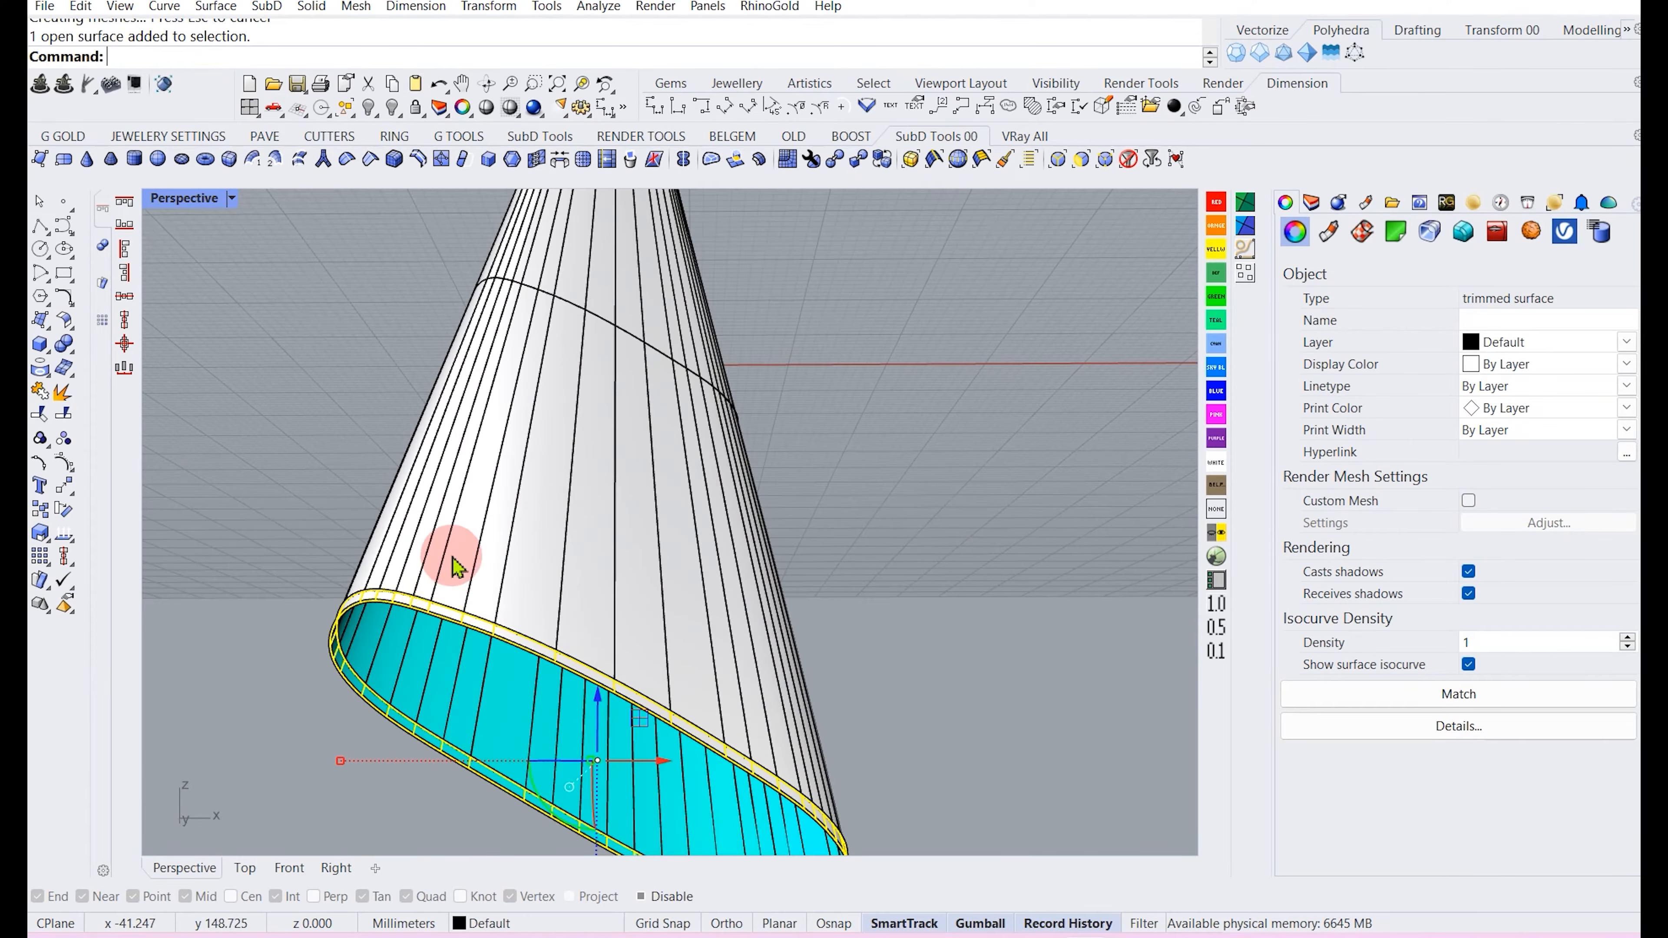
pyautogui.scroll(-8, 453, 555)
pyautogui.moveTo(535, 537); pyautogui.dragTo(443, 647, button='right')
pyautogui.scroll(9, 411, 673)
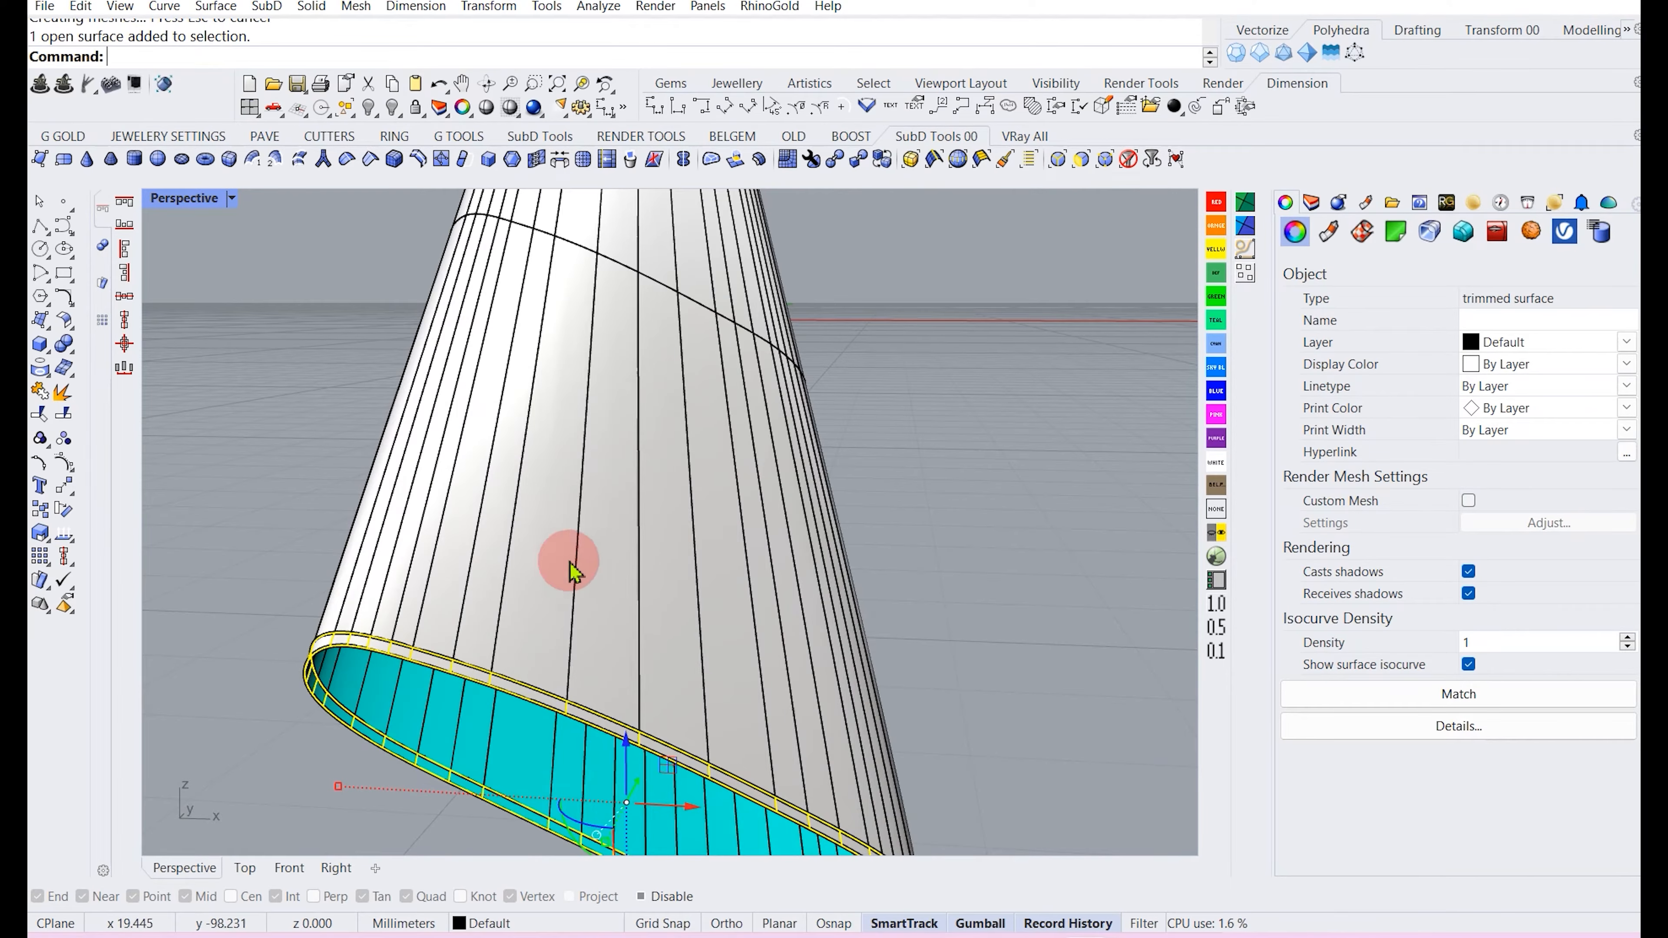
pyautogui.scroll(-8, 584, 500)
pyautogui.moveTo(607, 480); pyautogui.dragTo(586, 526, button='right')
pyautogui.scroll(7, 577, 395)
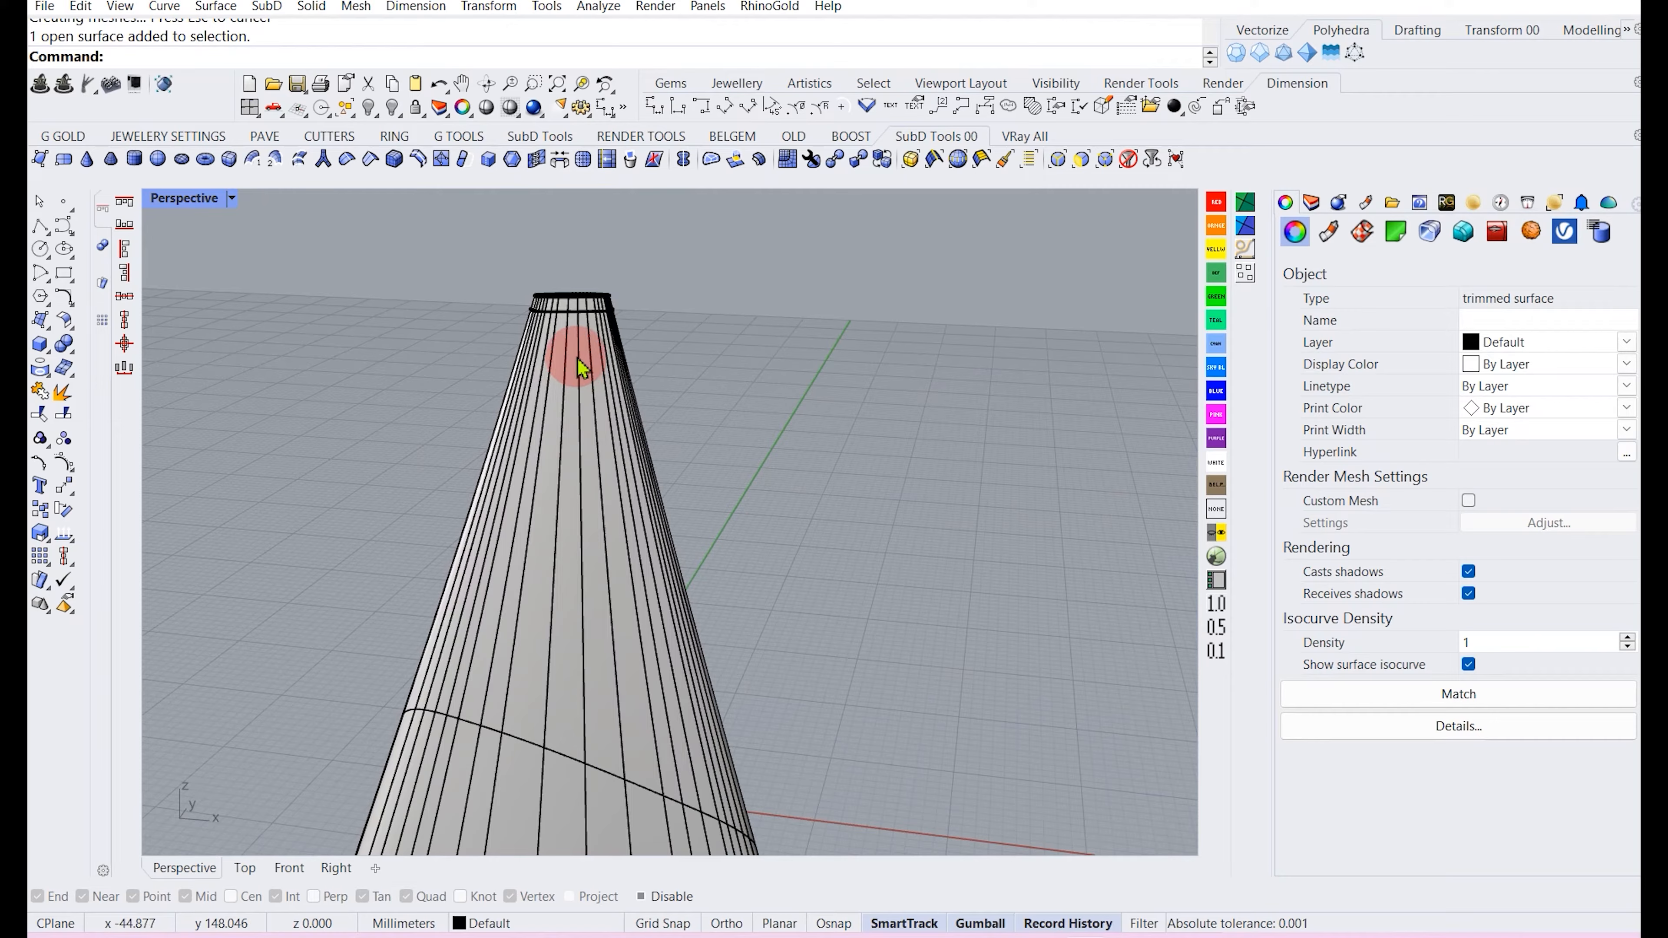
# Offset the two end strips into solids 0.3 mm thick on both sides with OffsetSrf.
pyautogui.scroll(-6, 570, 398)
pyautogui.click(394, 584)
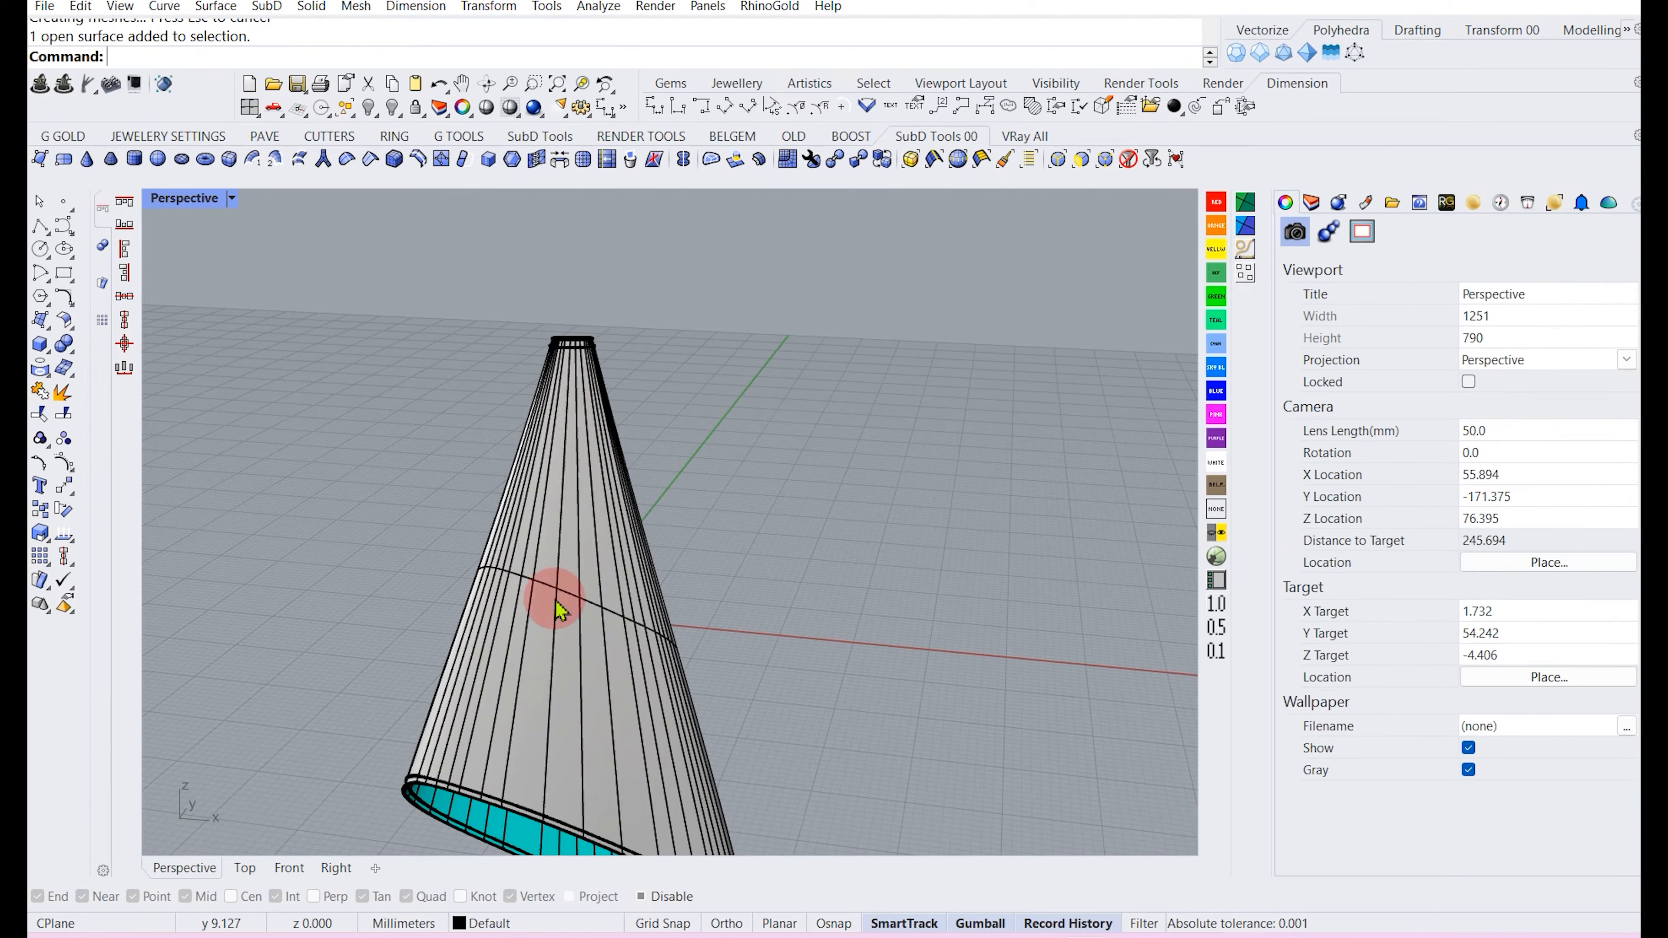
pyautogui.scroll(4, 464, 790)
pyautogui.scroll(4, 466, 798)
pyautogui.click(453, 774)
pyautogui.click(510, 833)
pyautogui.scroll(-8, 452, 792)
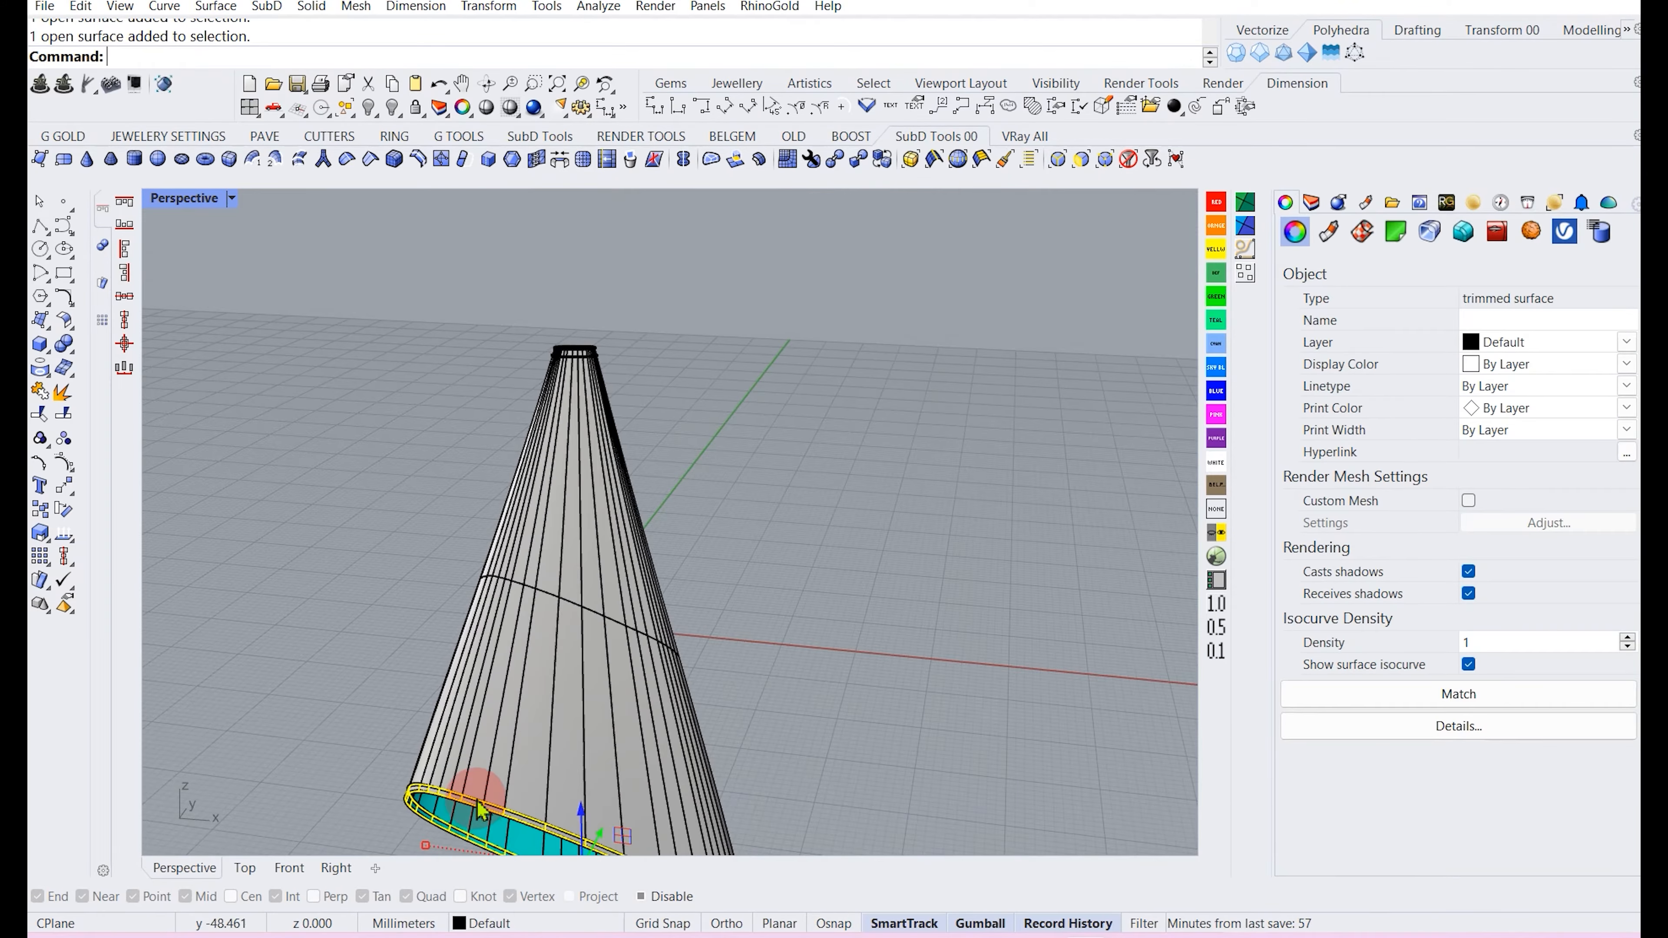
pyautogui.scroll(5, 533, 510)
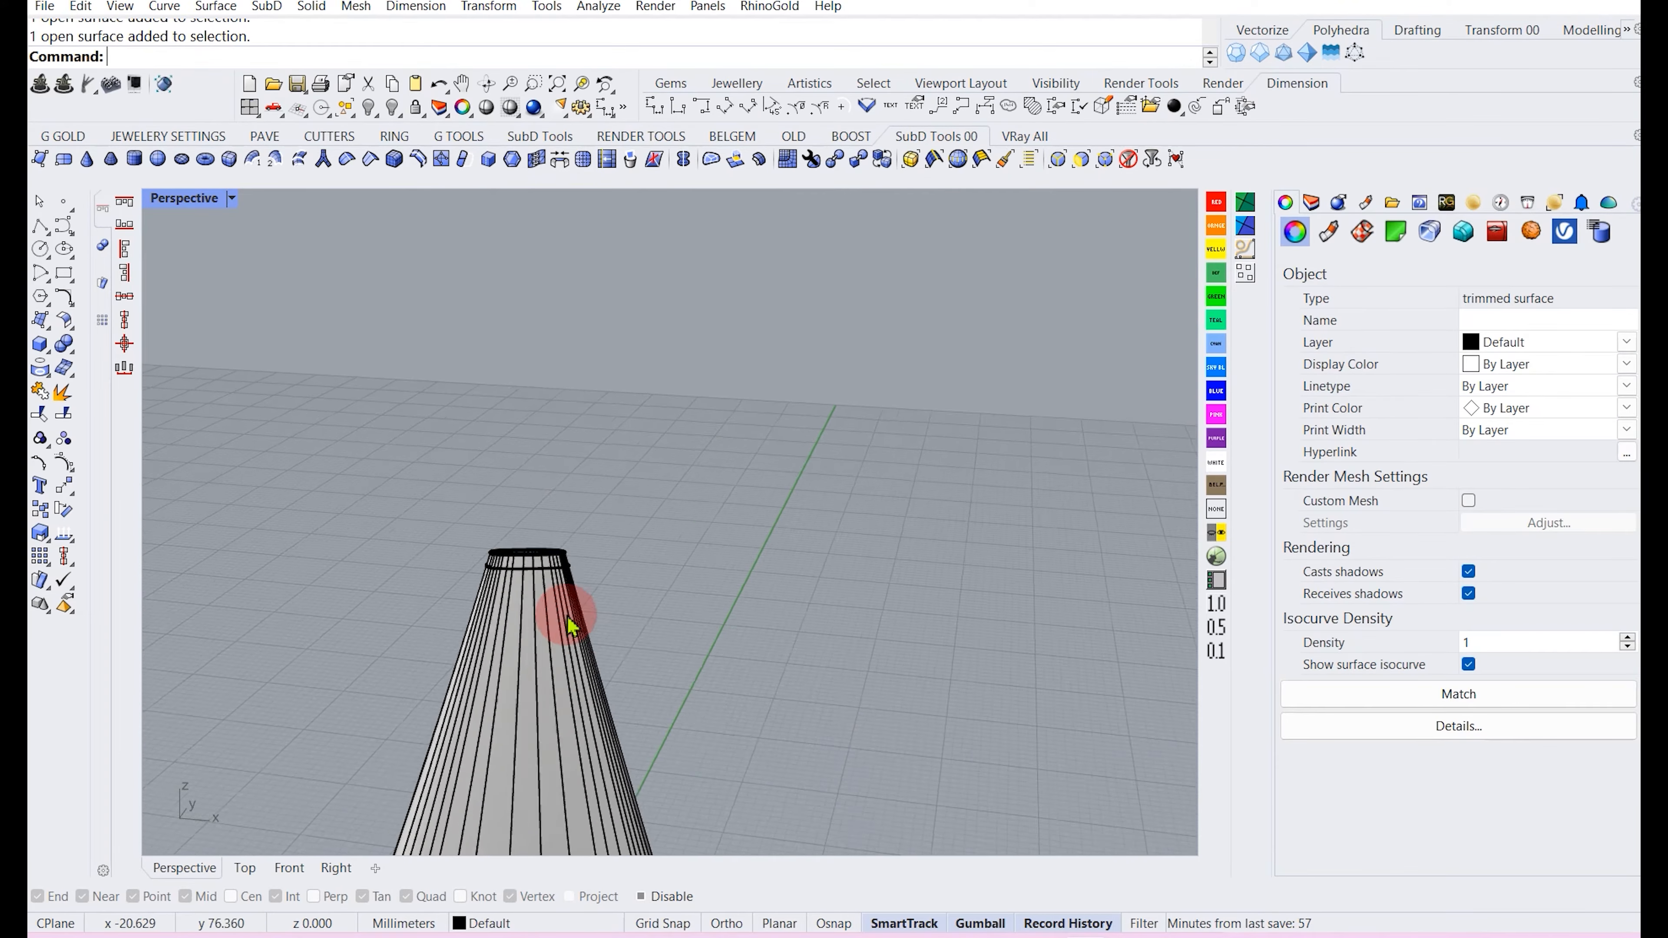
pyautogui.keyDown('shift'); pyautogui.click(521, 553); pyautogui.keyUp('shift')
pyautogui.scroll(-4, 657, 473)
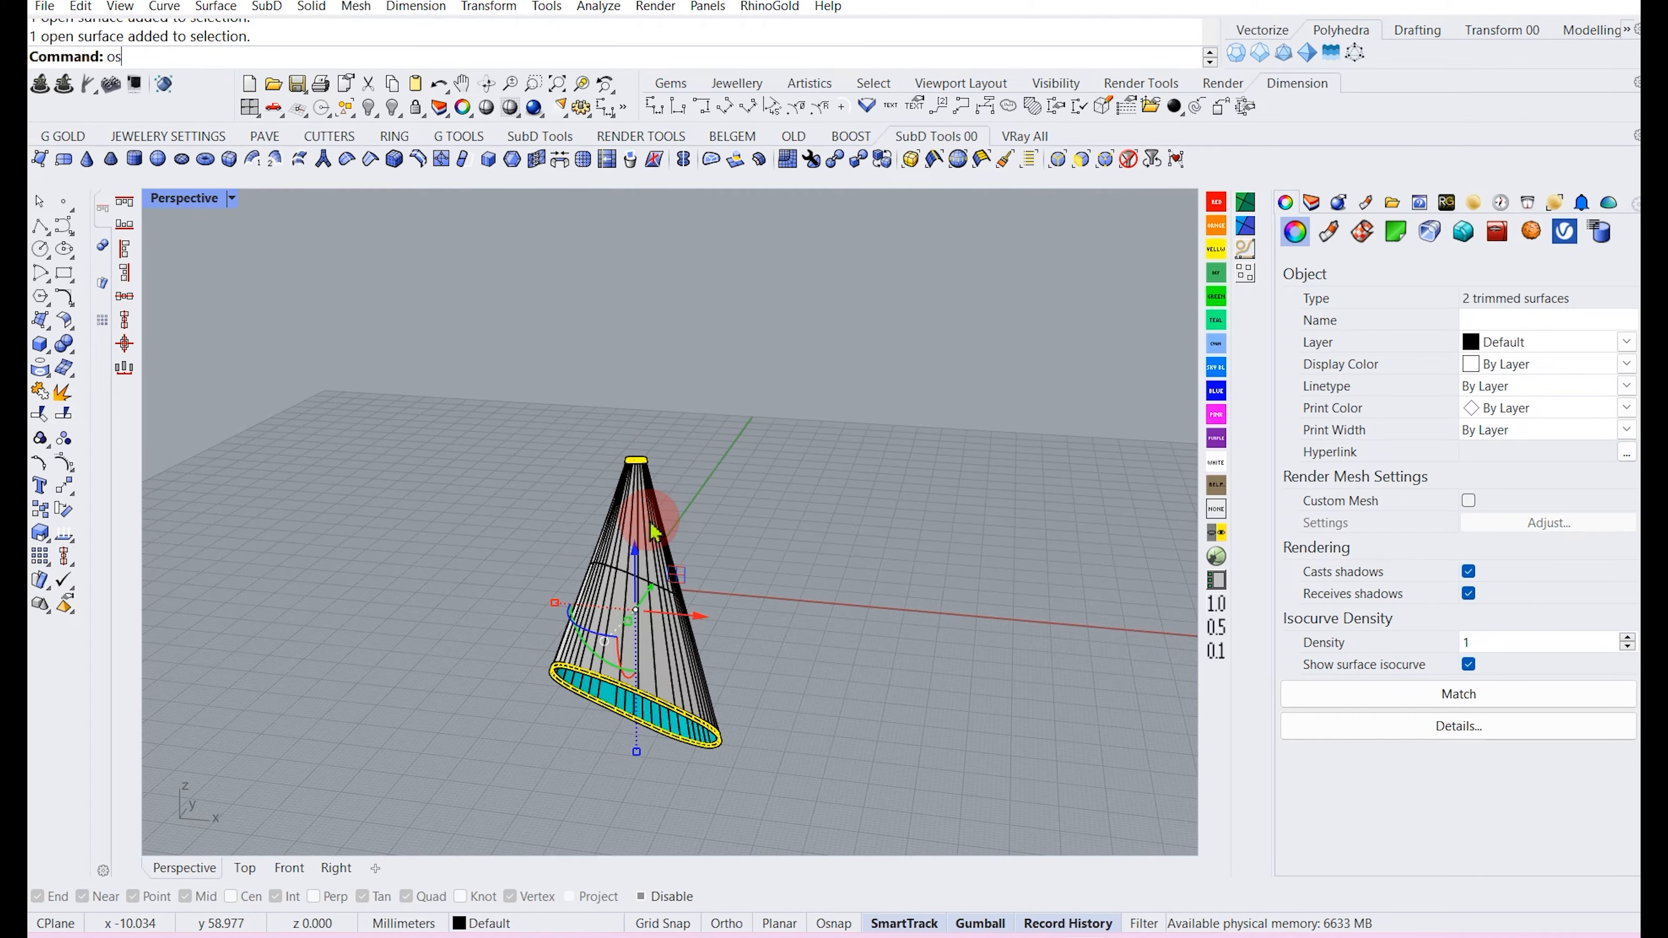
pyautogui.press('Return')
pyautogui.scroll(5, 615, 499)
pyautogui.scroll(-5, 616, 524)
pyautogui.moveTo(615, 524); pyautogui.dragTo(607, 647, button='right')
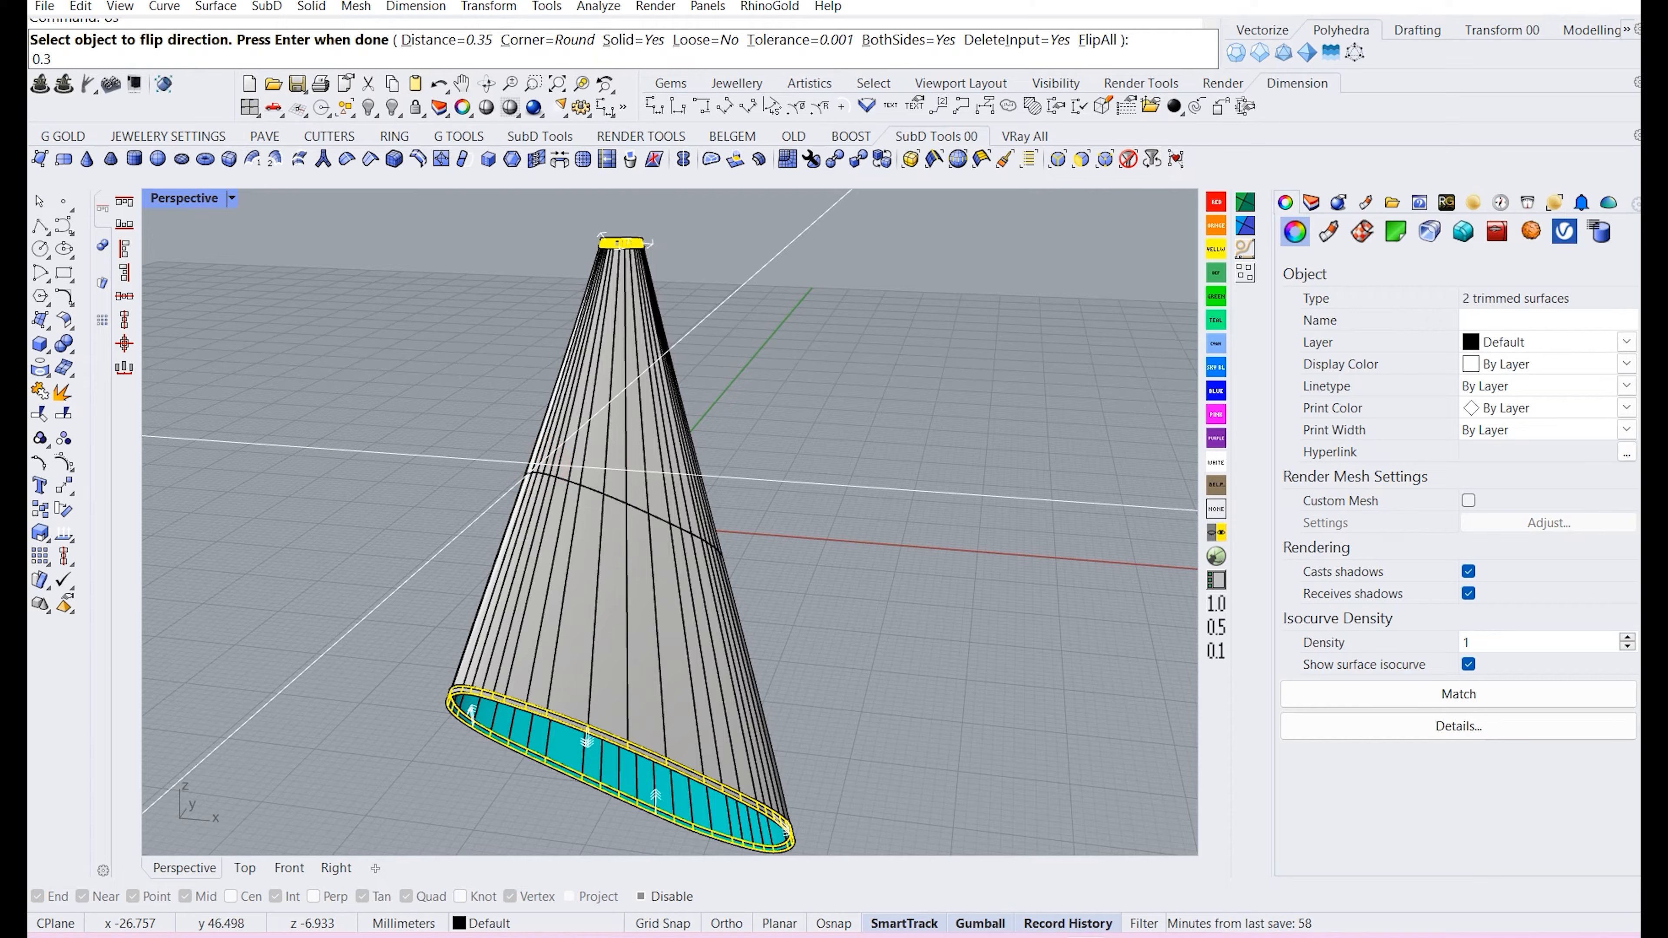
pyautogui.press('Return')
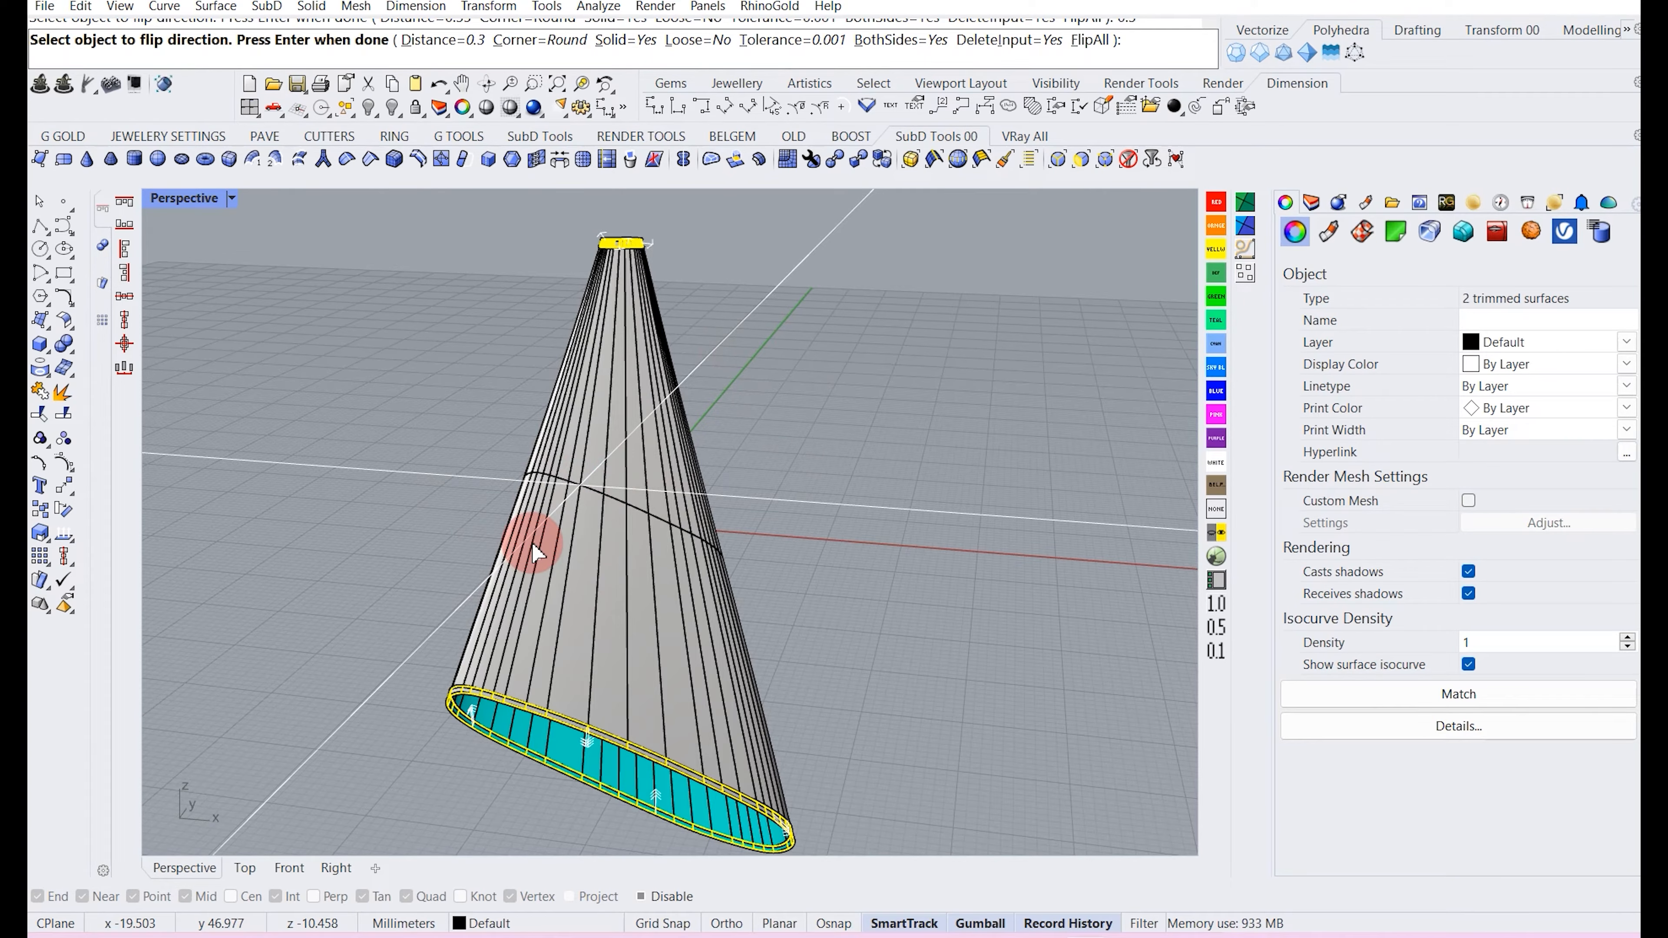
pyautogui.press('Return')
# Inspect the thickened ring at the cone's tip up close.
pyautogui.moveTo(856, 194); pyautogui.dragTo(578, 694, button='right')
pyautogui.click(545, 612)
pyautogui.scroll(12, 572, 662)
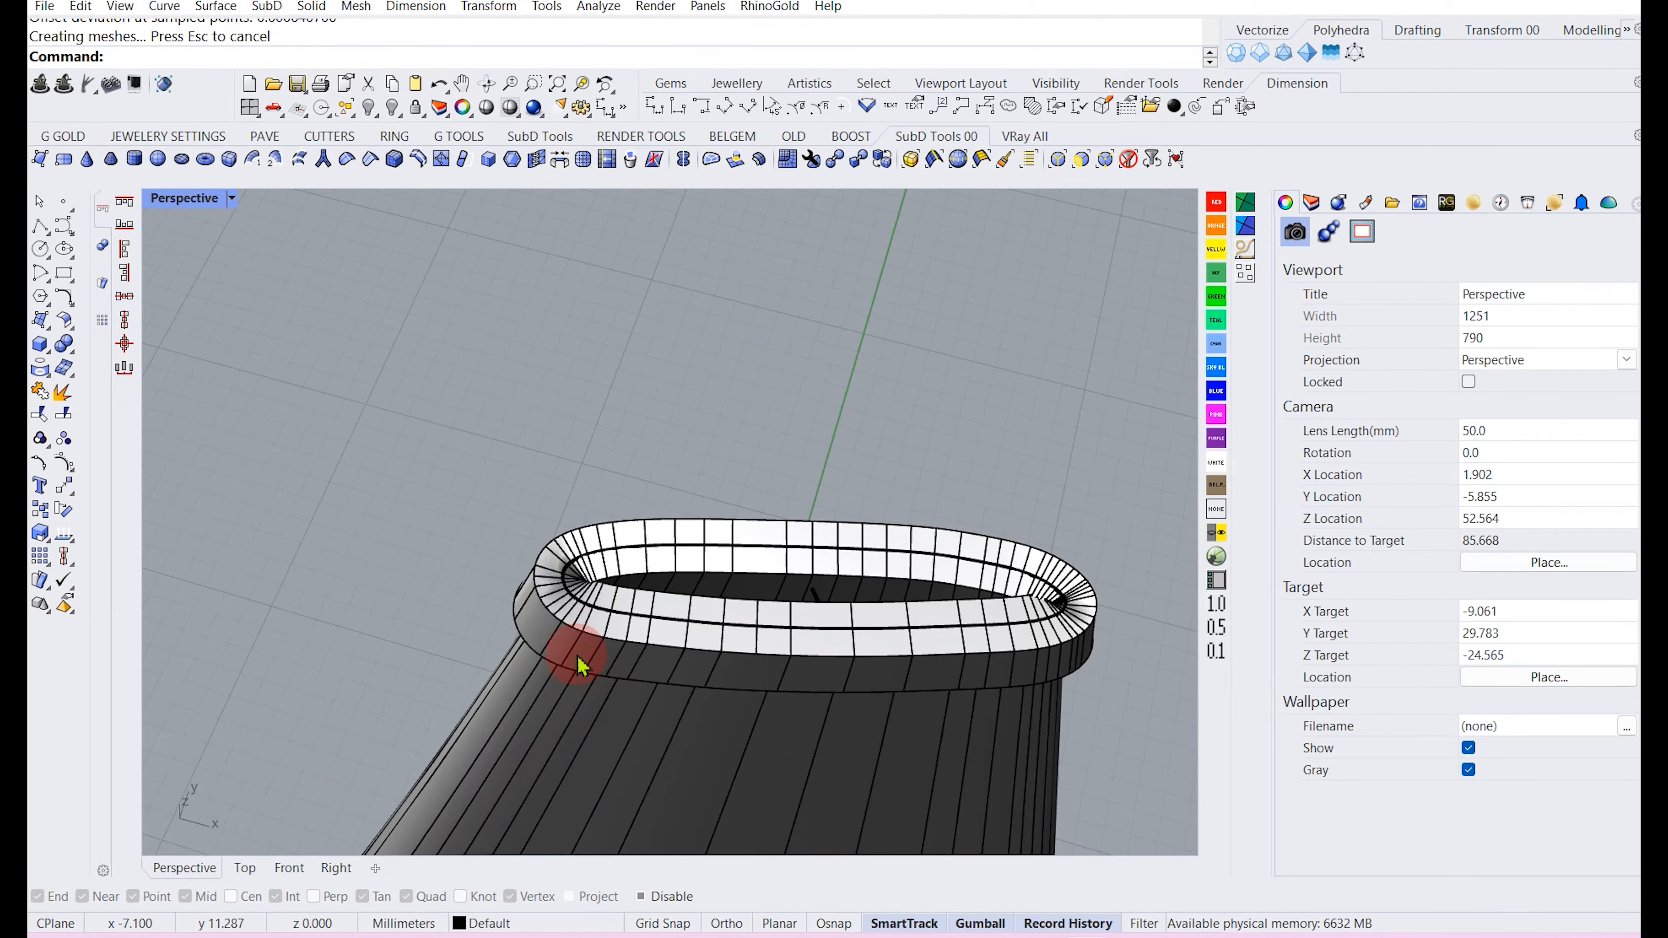
pyautogui.scroll(-16, 529, 542)
pyautogui.scroll(-8, 529, 542)
pyautogui.moveTo(541, 650); pyautogui.dragTo(535, 562, button='right')
# Select the main cone surface and shrink its trimmed surface.
pyautogui.click(500, 545)
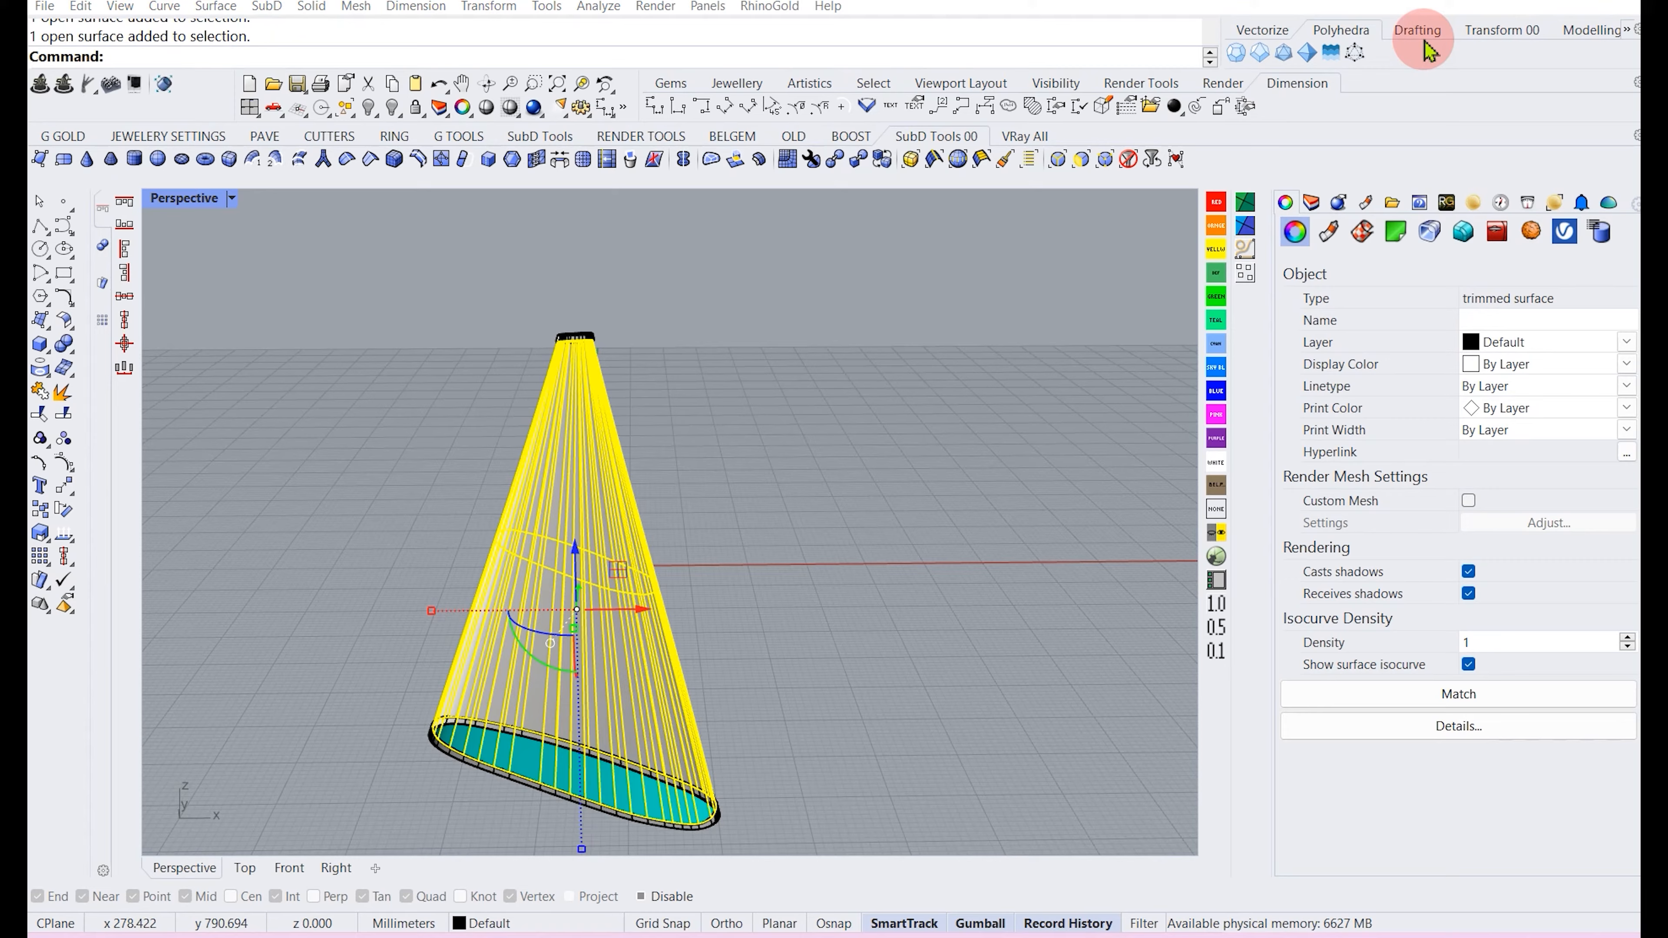
pyautogui.scroll(5, 584, 436)
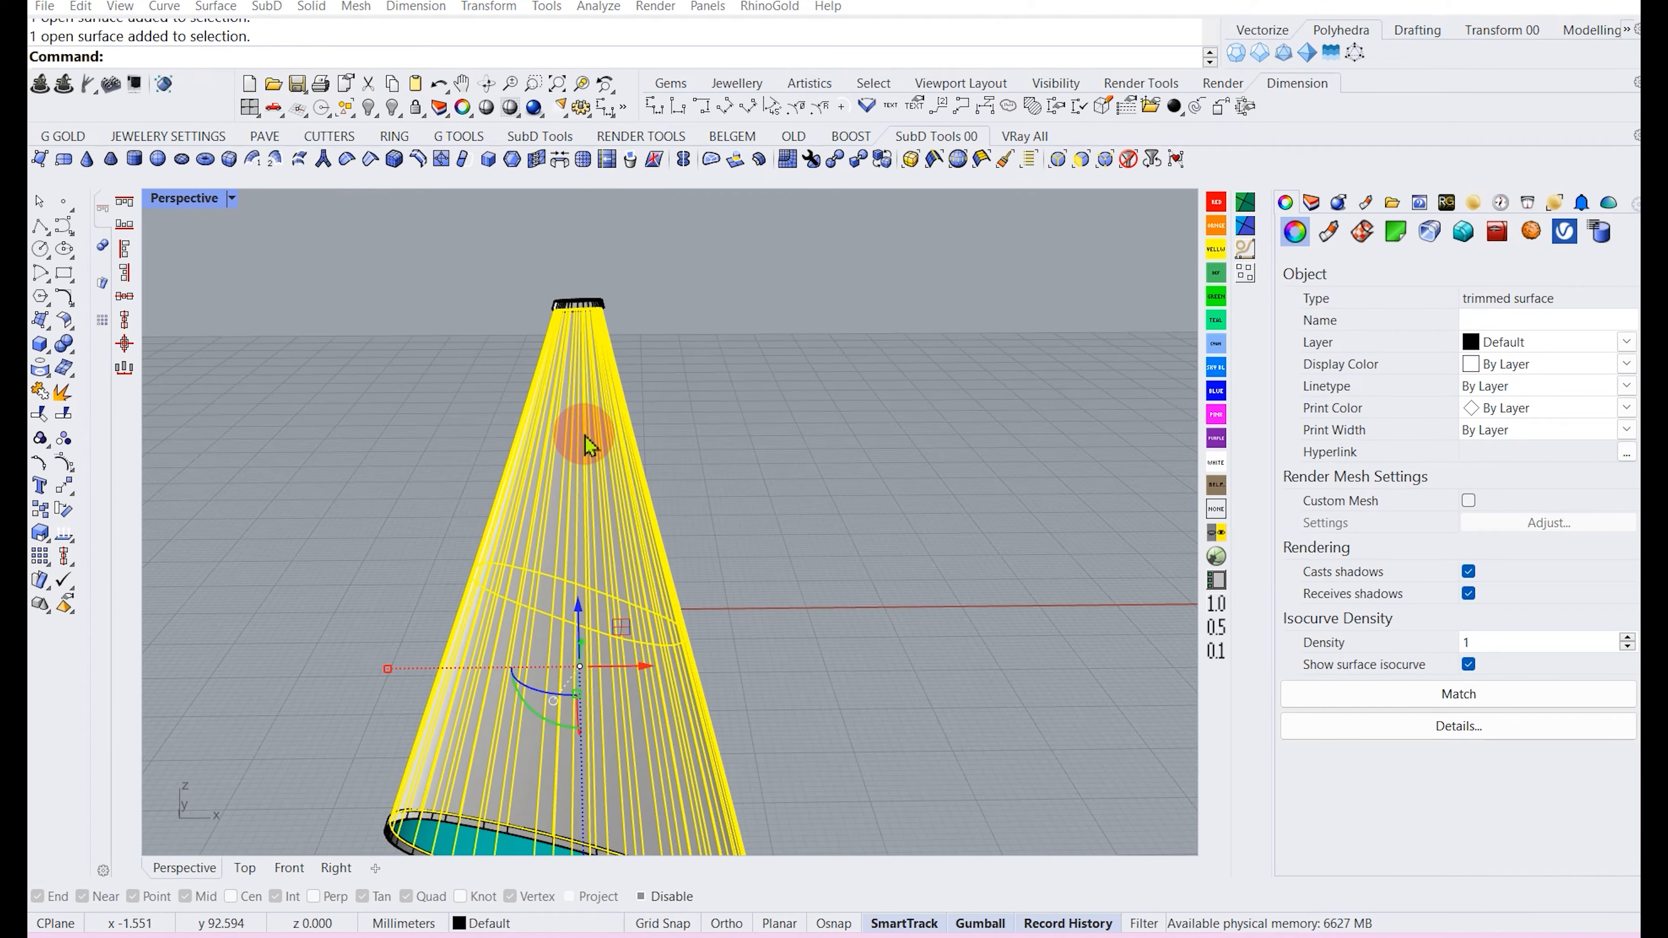
pyautogui.click(763, 415)
pyautogui.click(625, 445)
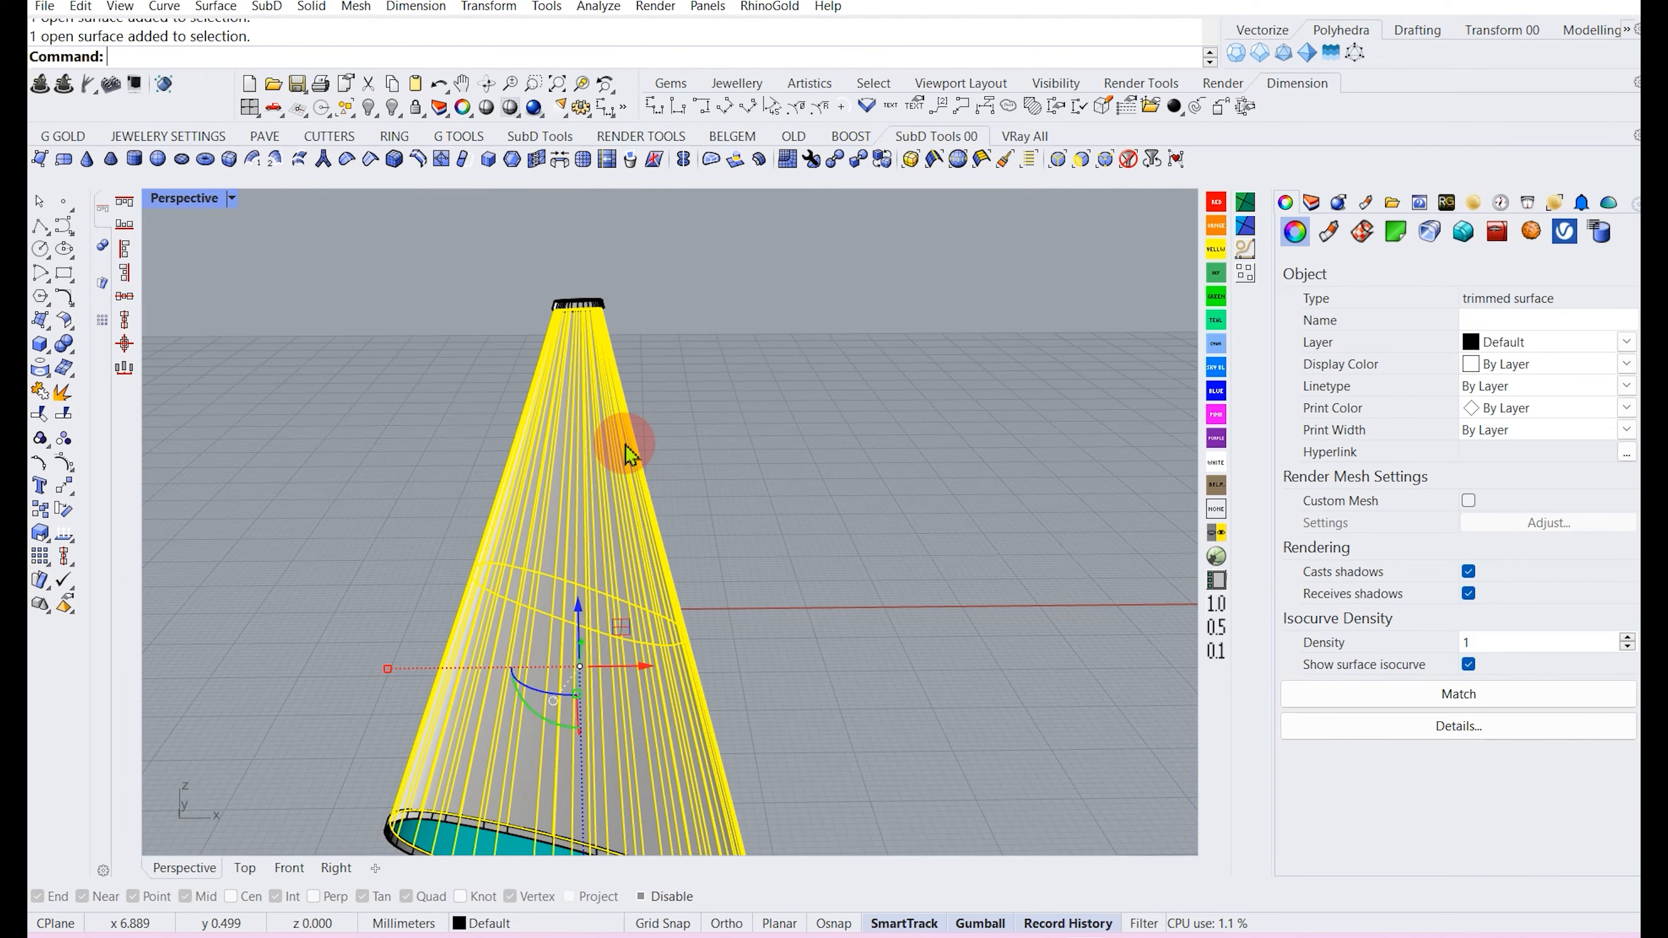
pyautogui.rightClick(625, 445)
pyautogui.scroll(-5, 625, 445)
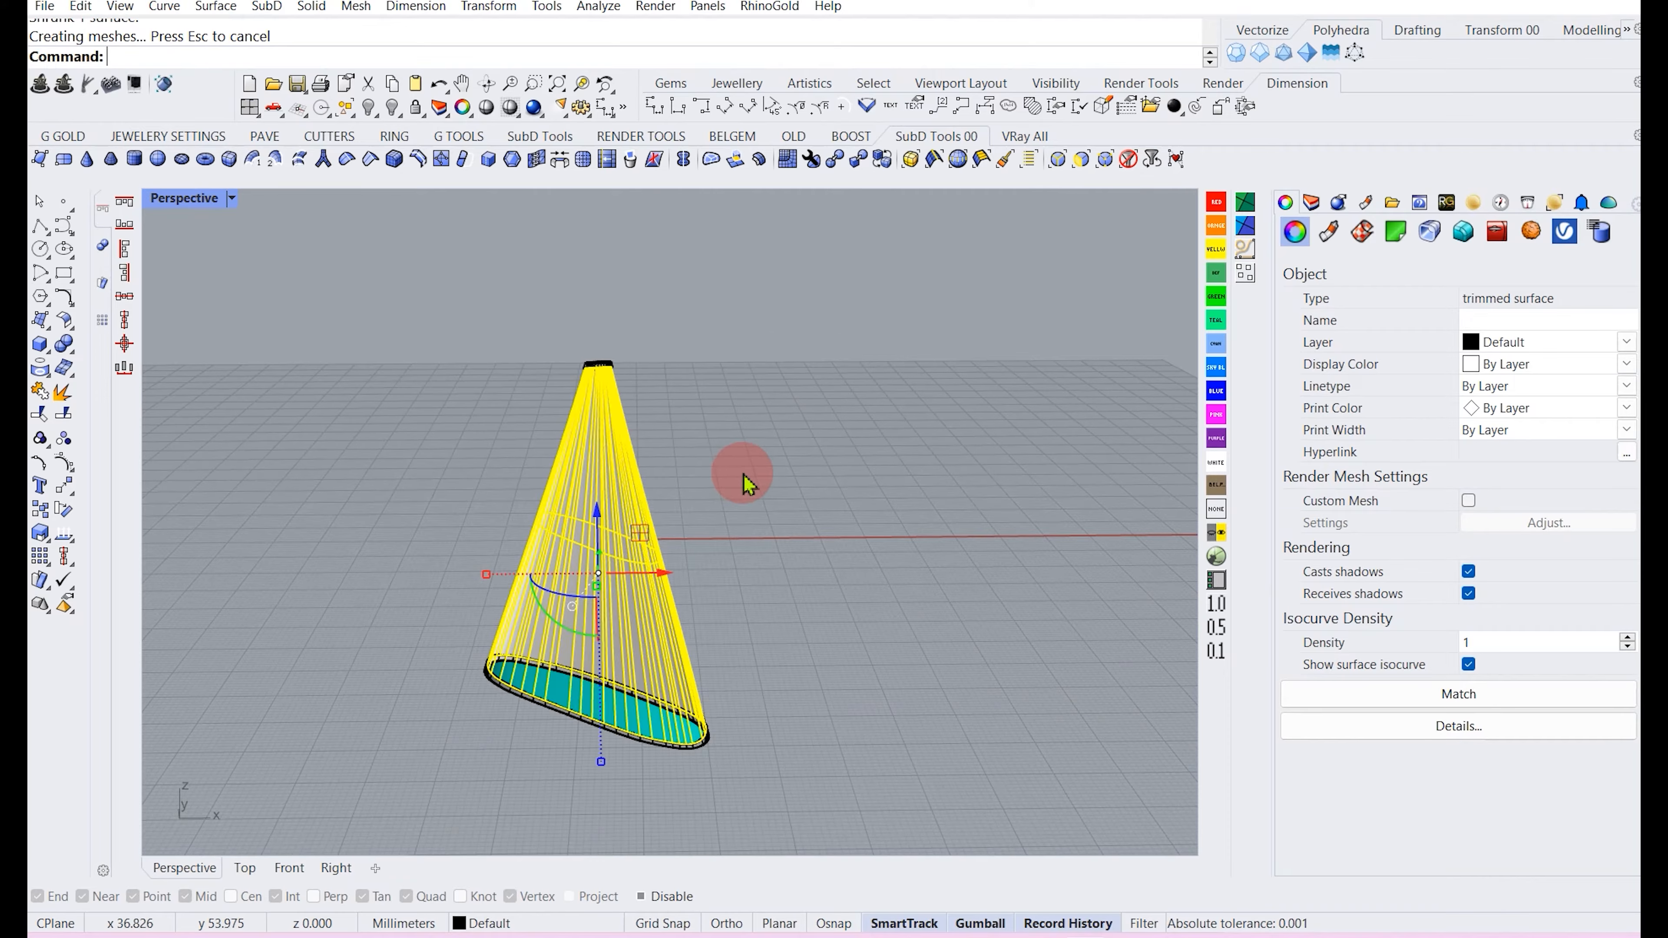
# Create flat UV curves from the cone surface with Create UV Curves.
pyautogui.click(743, 474)
pyautogui.scroll(2, 586, 508)
pyautogui.scroll(3, 586, 508)
pyautogui.click(587, 508)
pyautogui.scroll(-4, 586, 509)
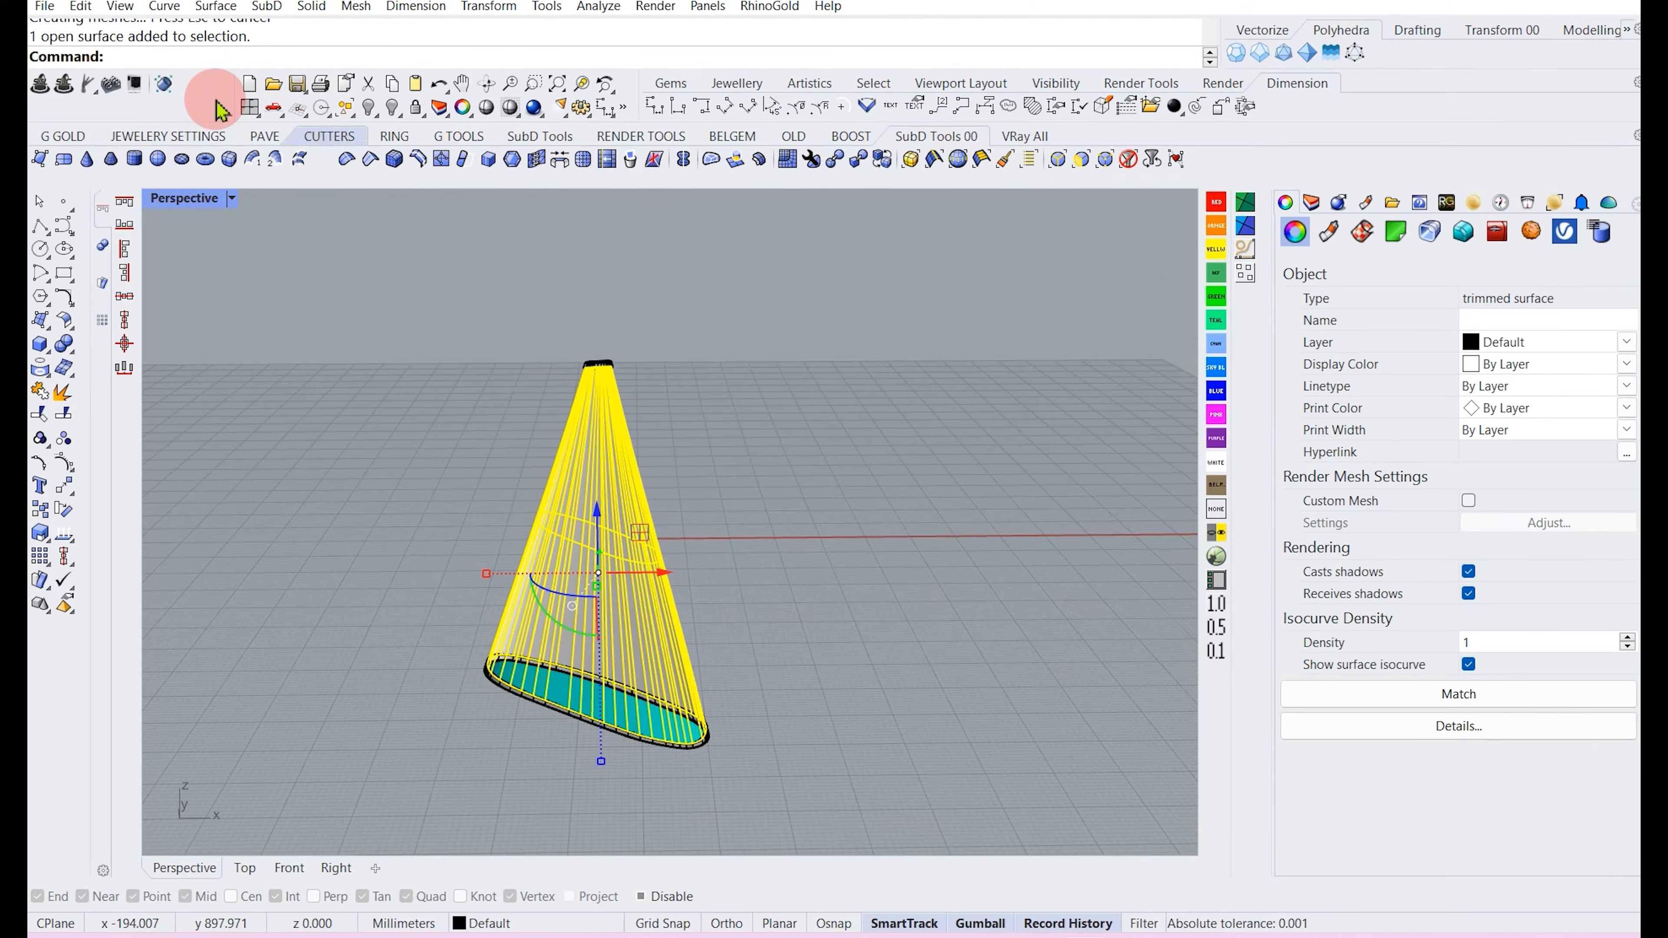
pyautogui.click(164, 6)
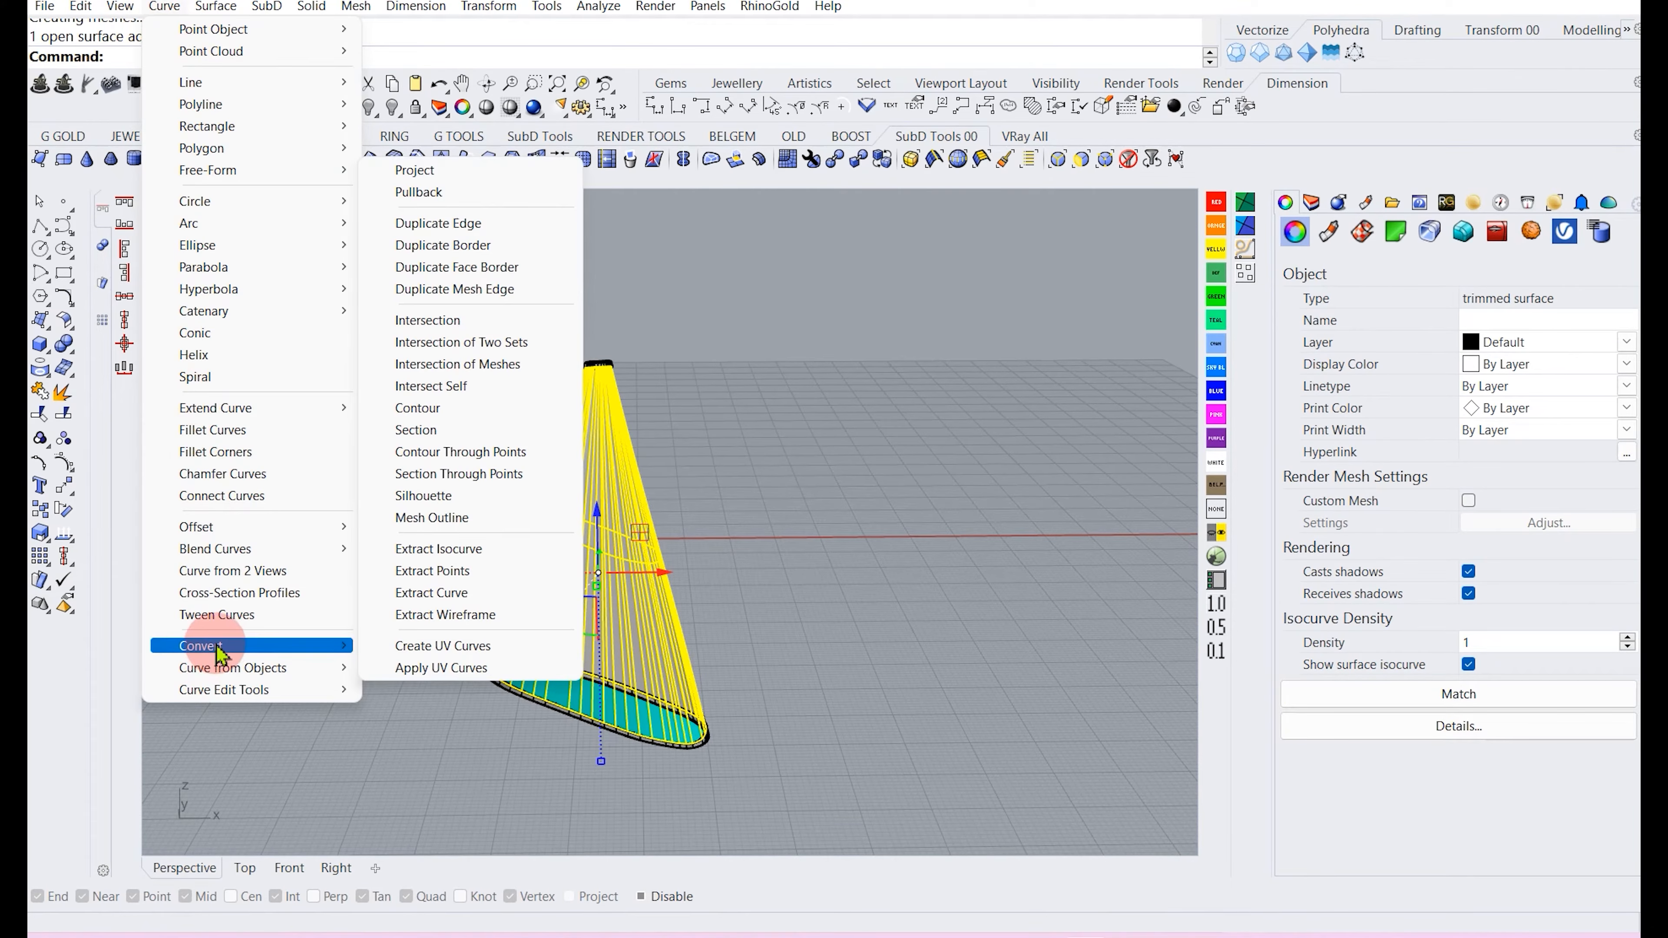
pyautogui.moveTo(233, 670)
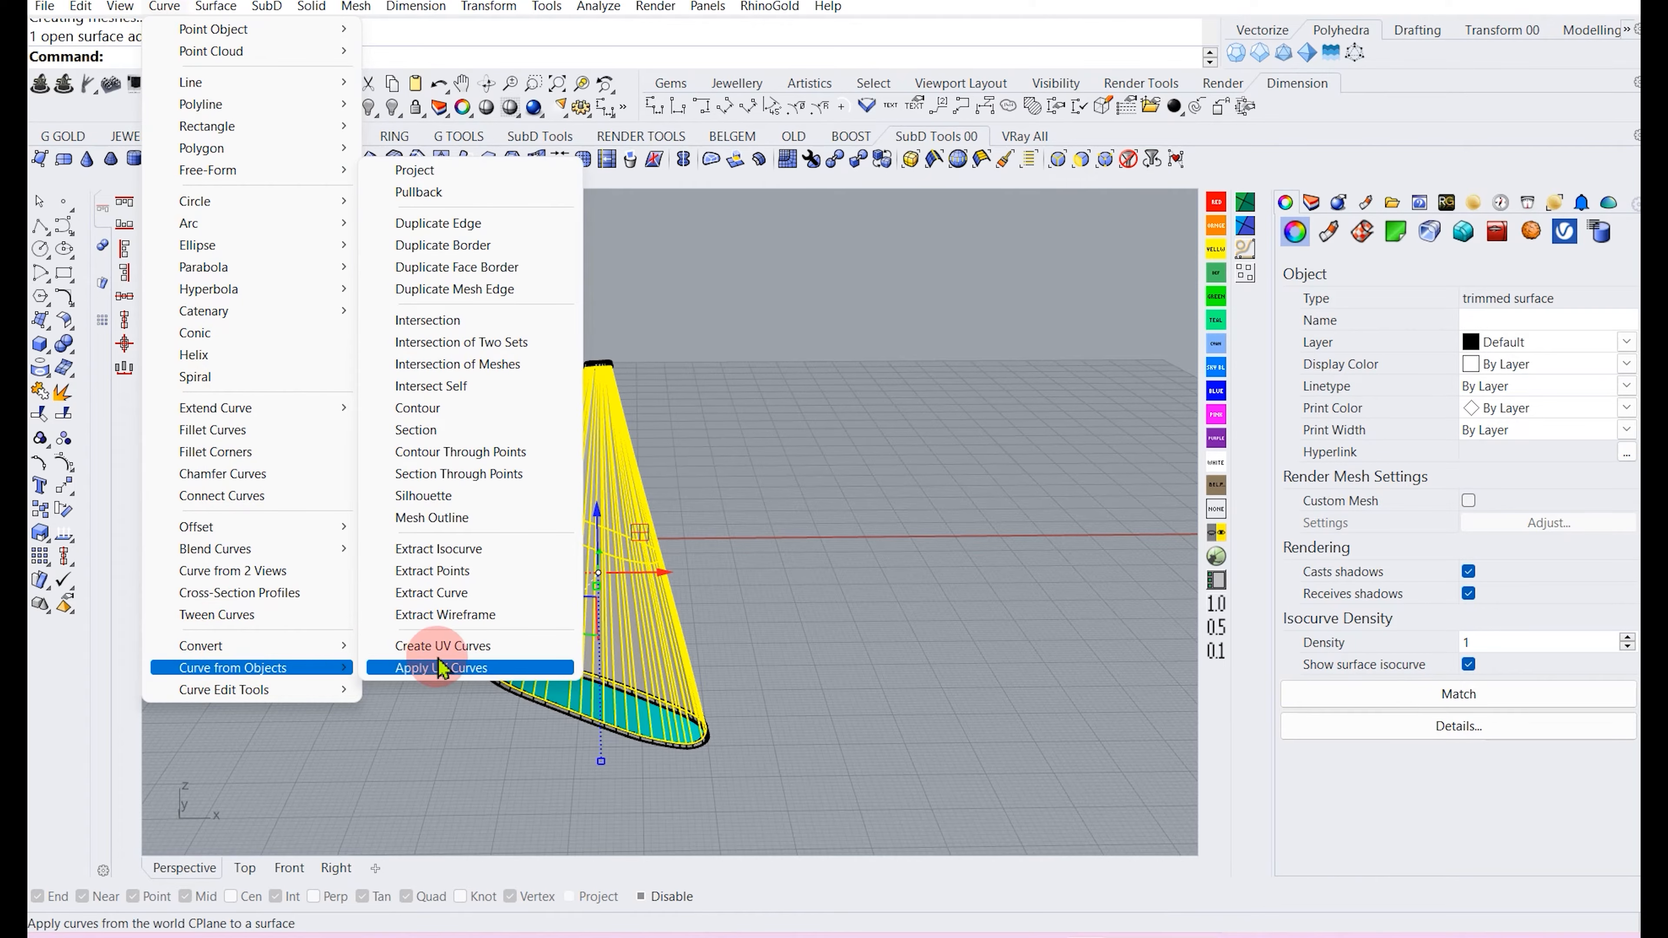
pyautogui.click(463, 648)
pyautogui.rightClick(496, 597)
pyautogui.scroll(-4, 506, 599)
pyautogui.moveTo(615, 536); pyautogui.dragTo(604, 599, button='right')
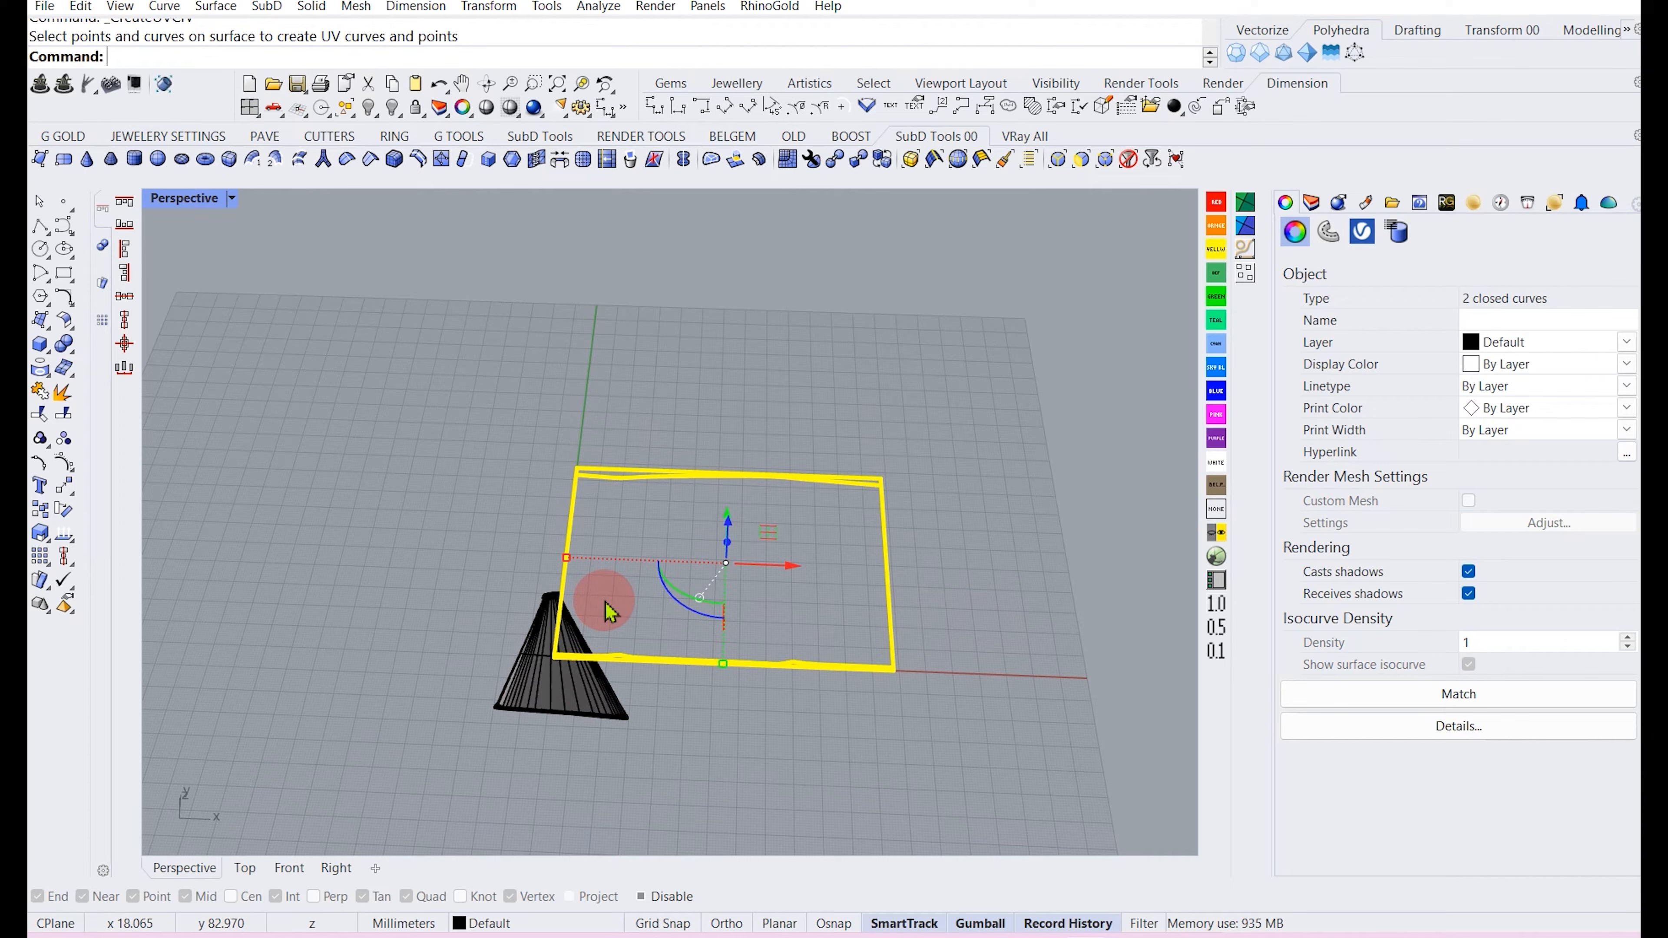
# Create a planar surface inside the trimmed UV outline of the flattened cone.
pyautogui.rightClick(623, 591)
pyautogui.click(717, 508)
pyautogui.press('Escape')
pyautogui.moveTo(920, 551); pyautogui.dragTo(817, 506)
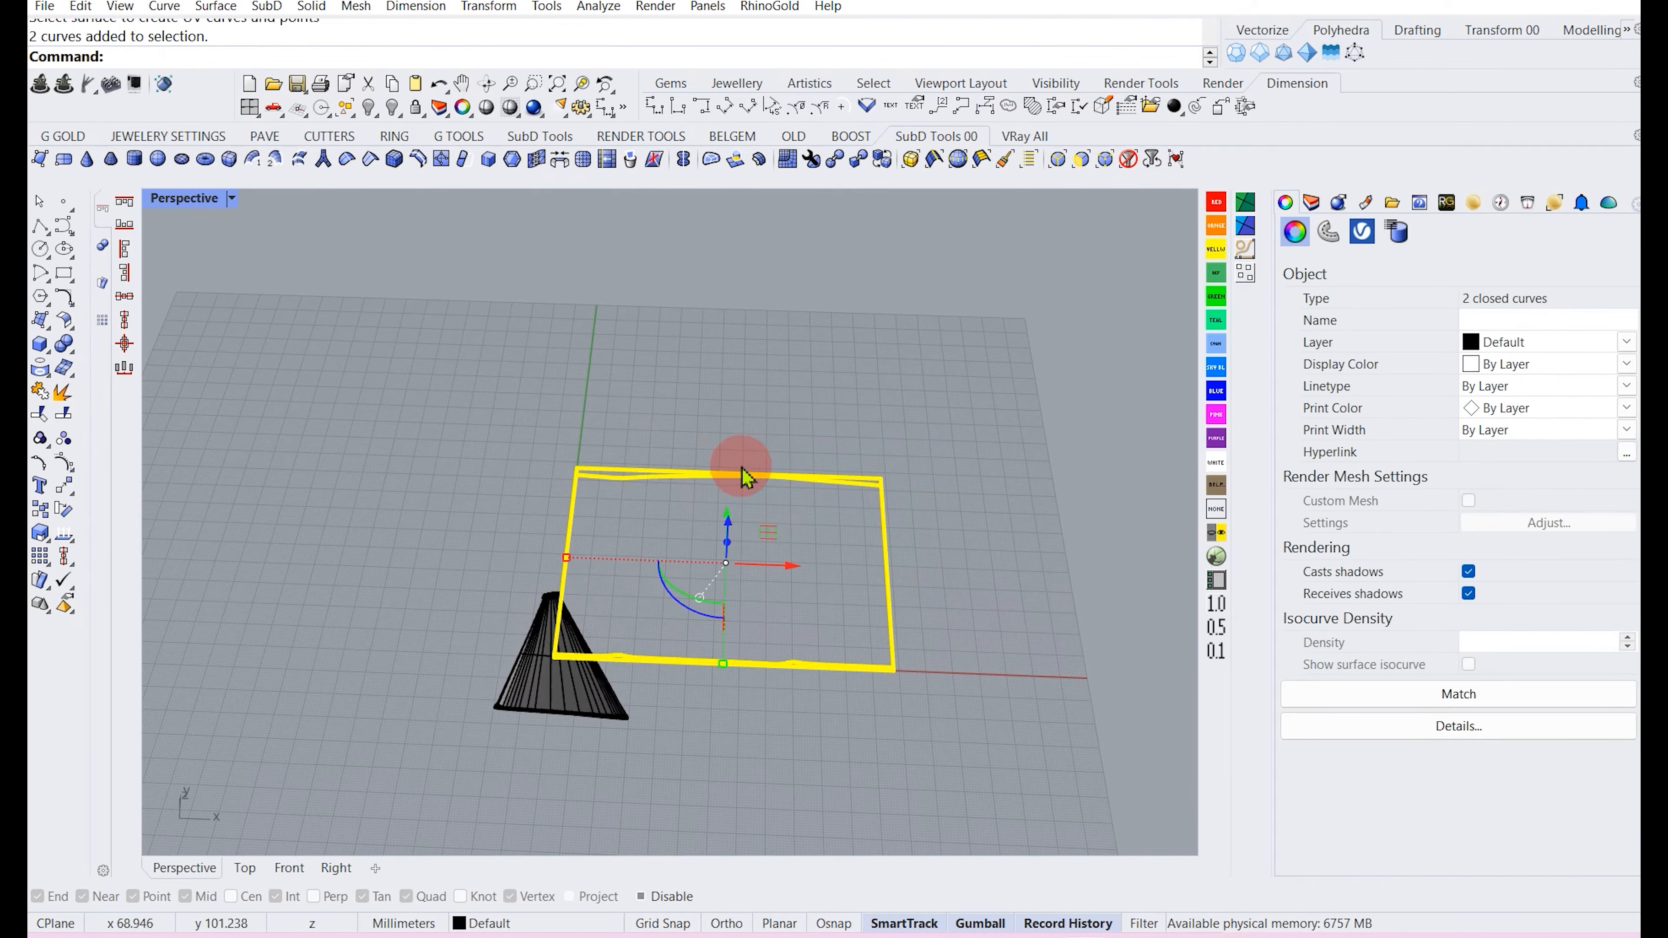
pyautogui.moveTo(727, 522); pyautogui.dragTo(633, 522, button='right')
pyautogui.moveTo(728, 516); pyautogui.dragTo(721, 453)
pyautogui.click(496, 462)
pyautogui.scroll(4, 666, 512)
pyautogui.scroll(-4, 525, 503)
pyautogui.scroll(4, 555, 439)
pyautogui.click(547, 425)
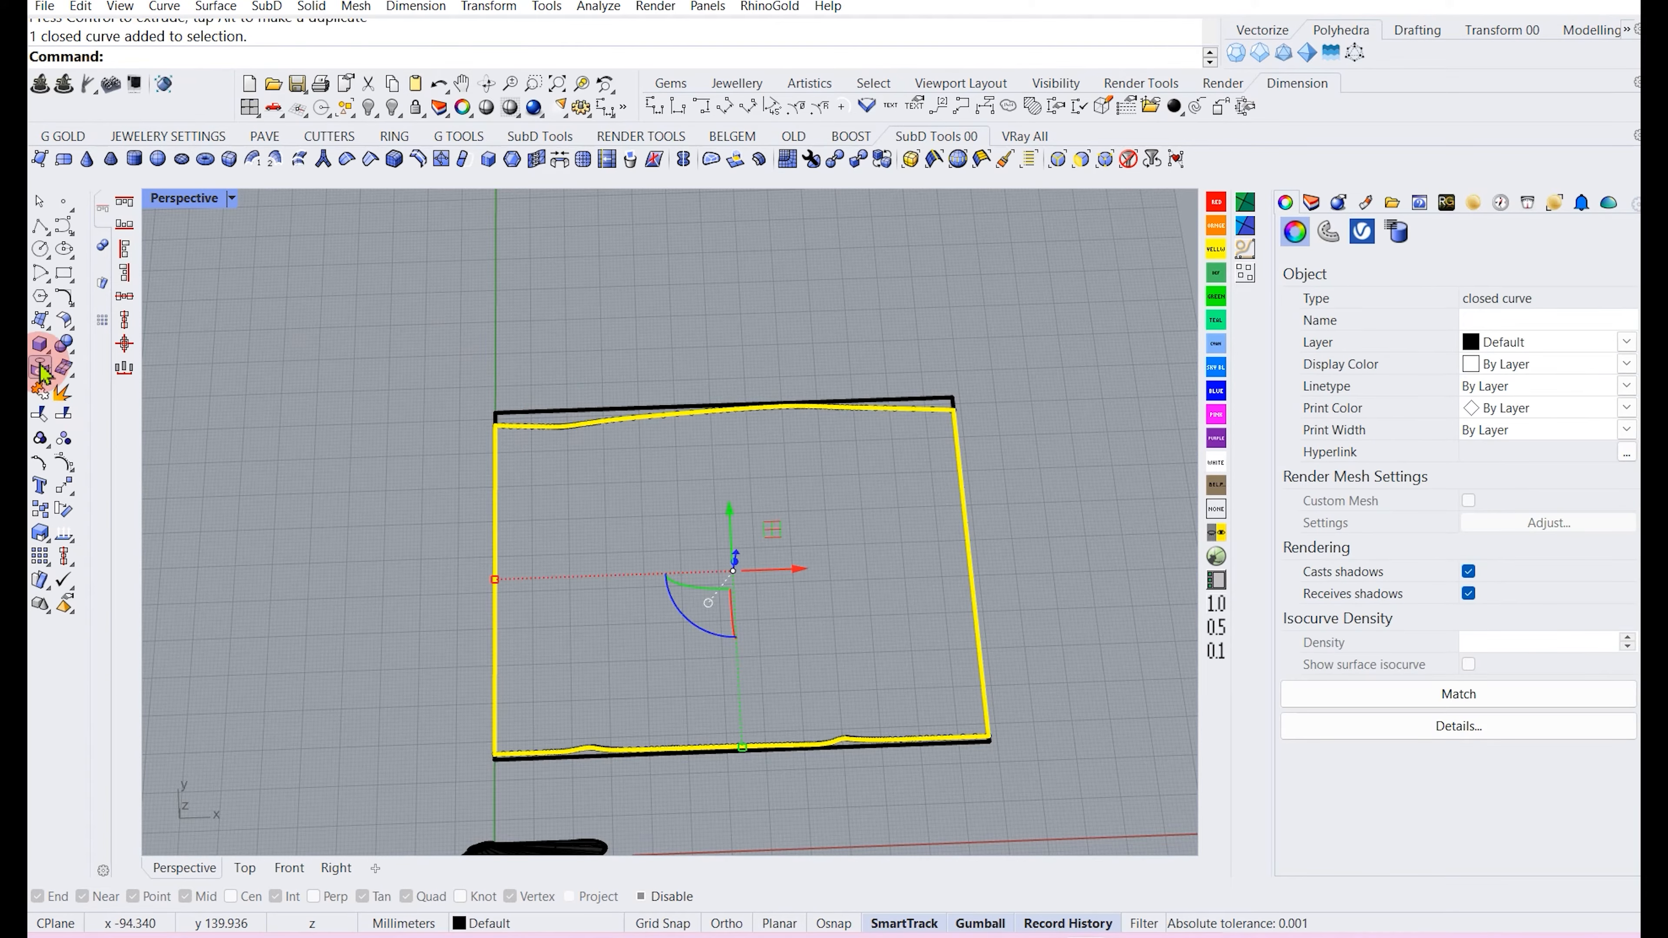
pyautogui.click(49, 335)
pyautogui.click(48, 327)
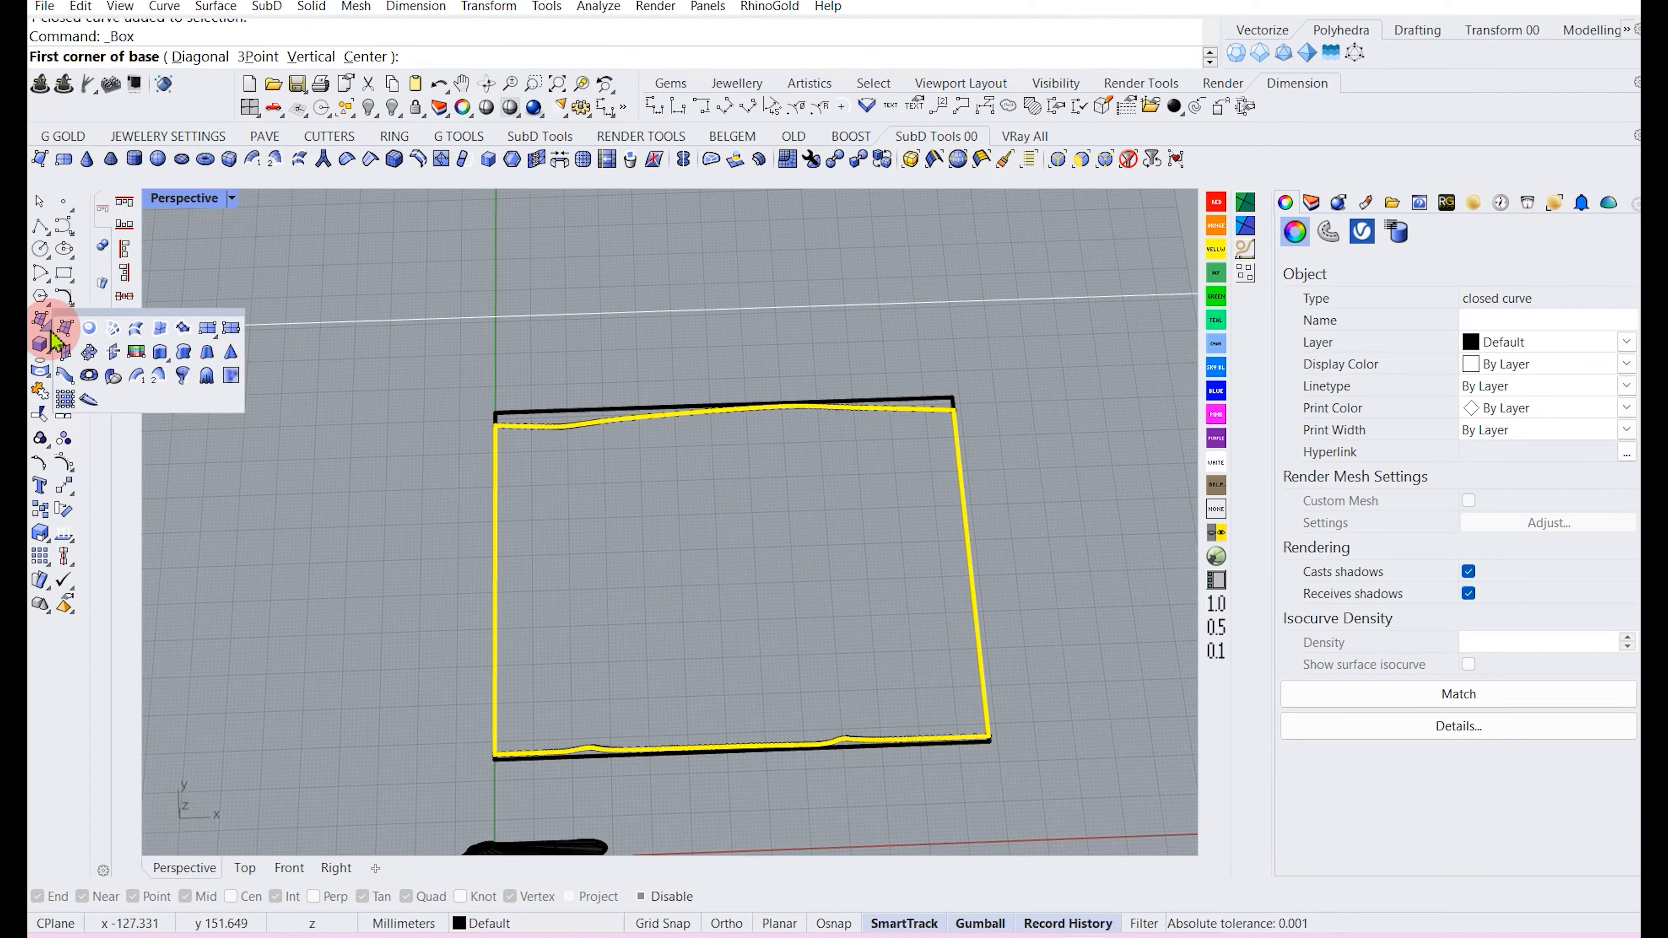
pyautogui.click(89, 327)
pyautogui.click(421, 455)
pyautogui.click(534, 431)
pyautogui.click(532, 430)
# Hatch the flattened UV outline, browsing the patterns and choosing Entwined flooring.
pyautogui.scroll(2, 532, 428)
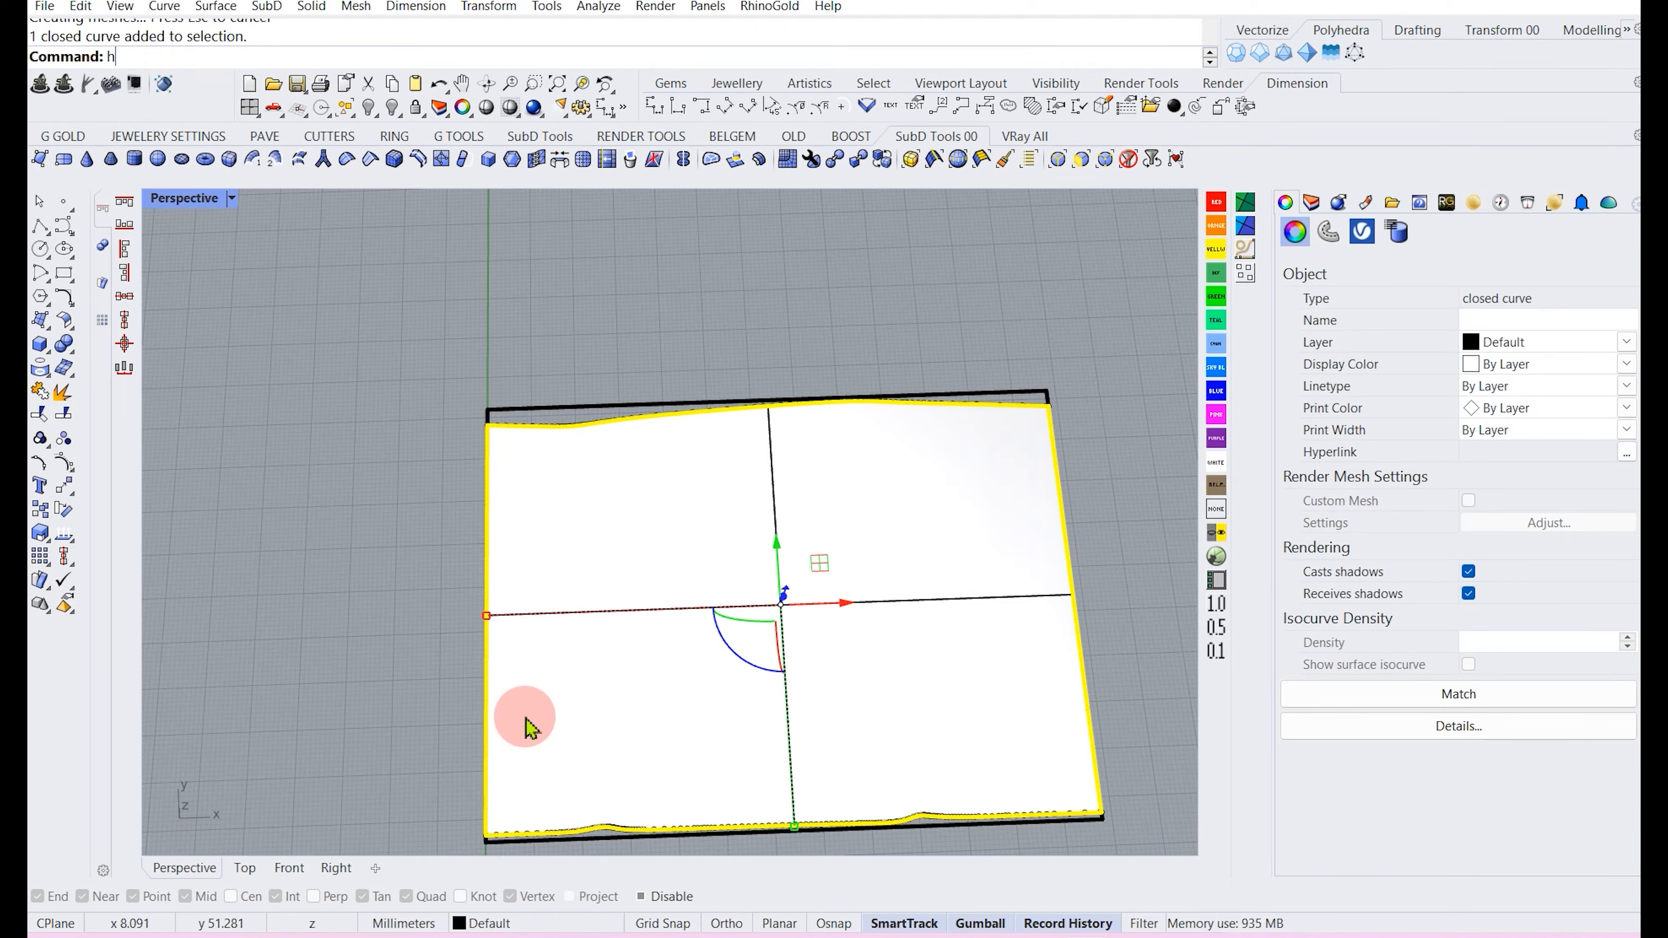
pyautogui.write('atch')
pyautogui.press('Return')
pyautogui.scroll(-2, 971, 299)
pyautogui.scroll(-3, 970, 299)
pyautogui.scroll(-5, 336, 514)
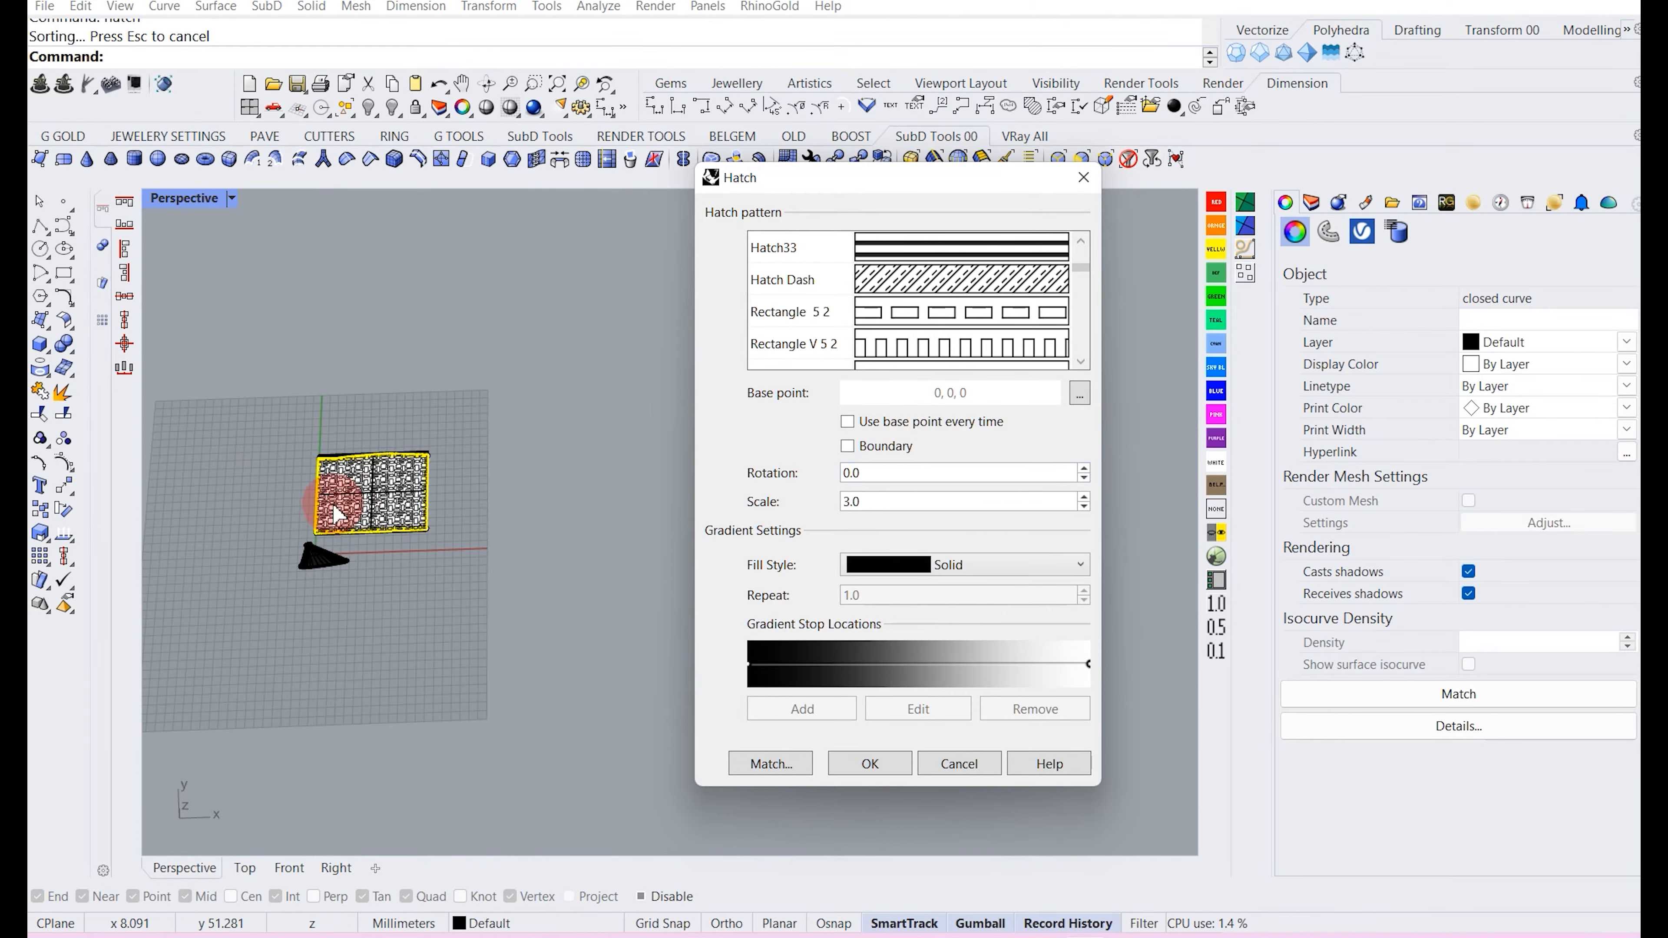
pyautogui.scroll(5, 336, 514)
pyautogui.scroll(-3, 935, 336)
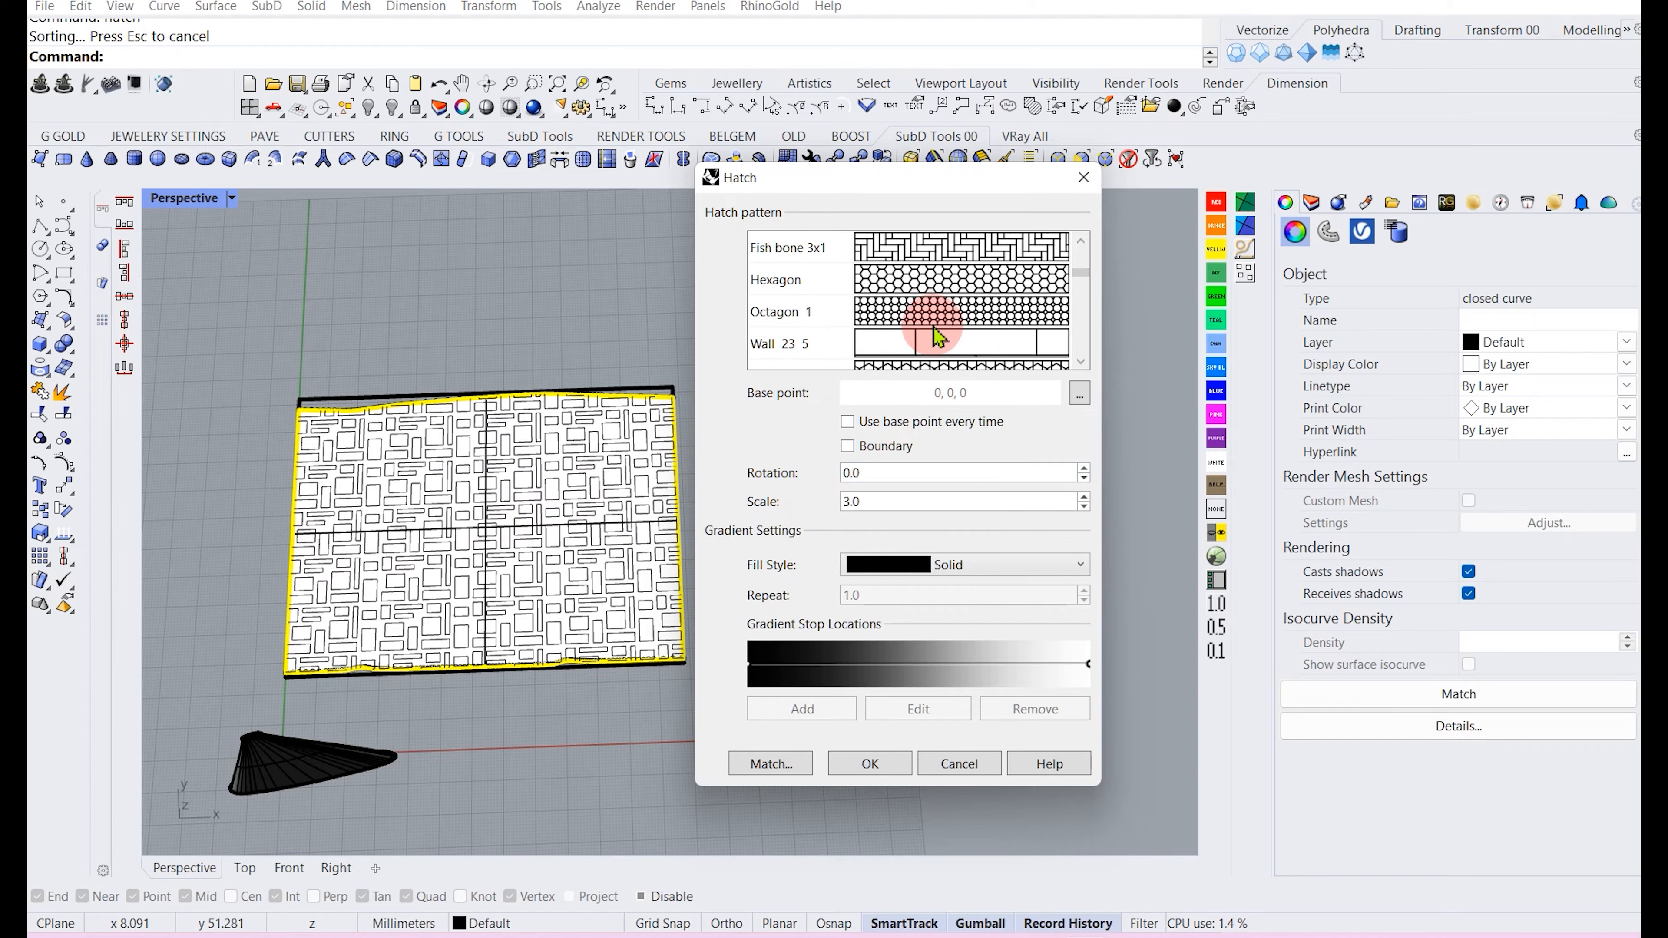
pyautogui.scroll(-2, 926, 317)
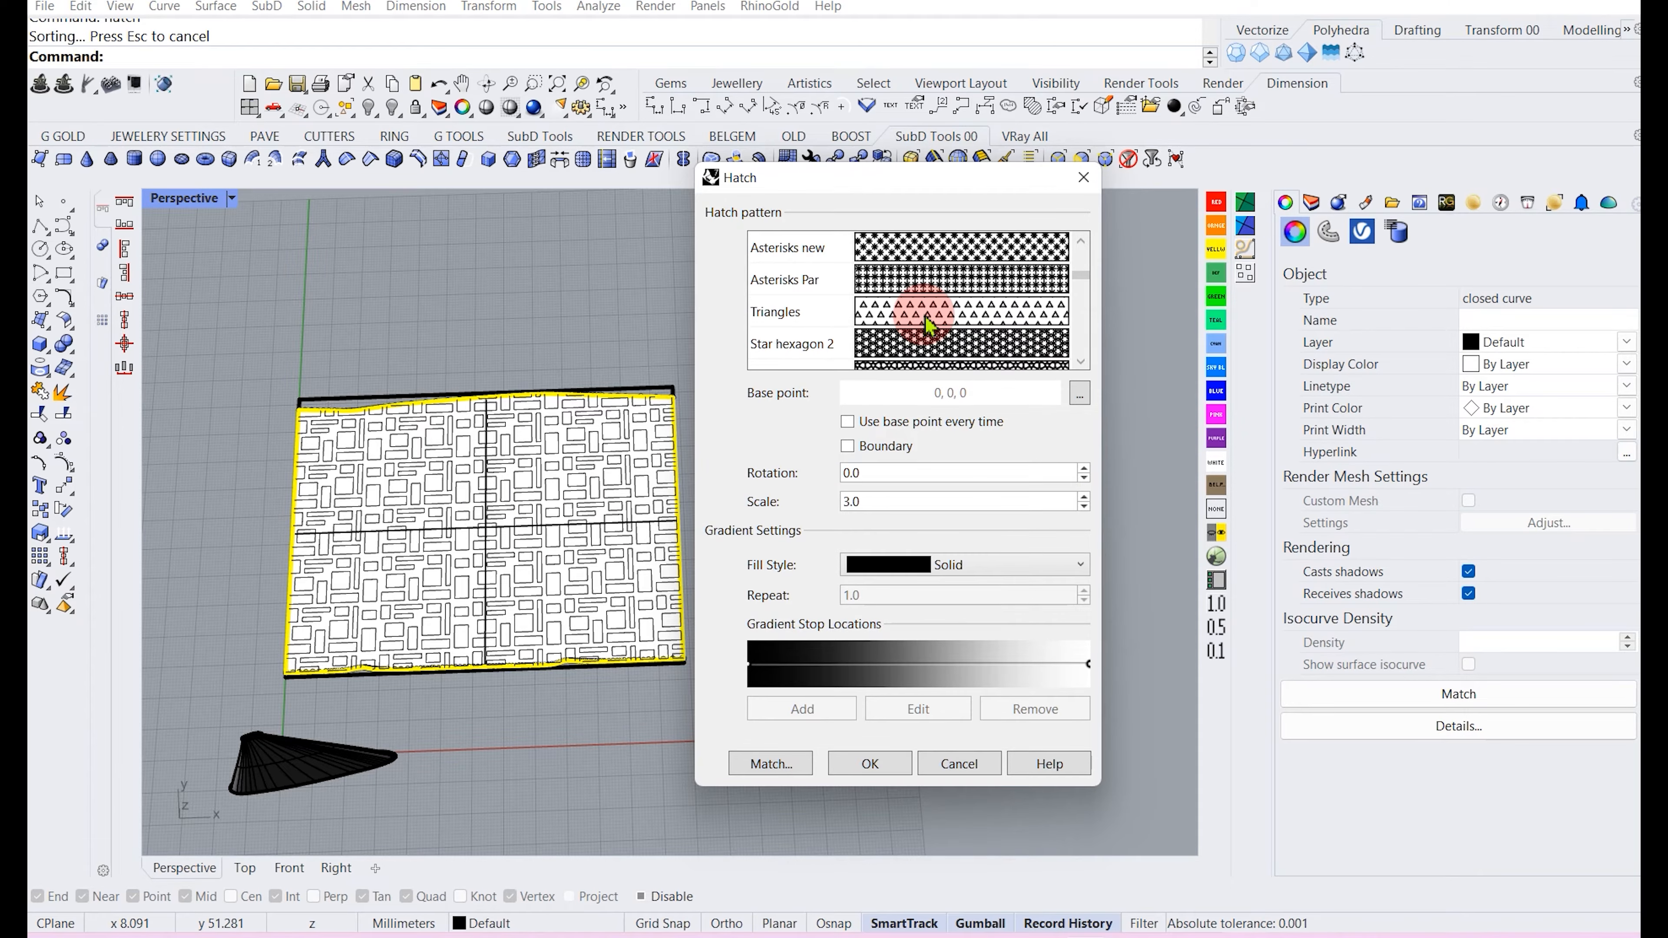
pyautogui.scroll(-2, 924, 316)
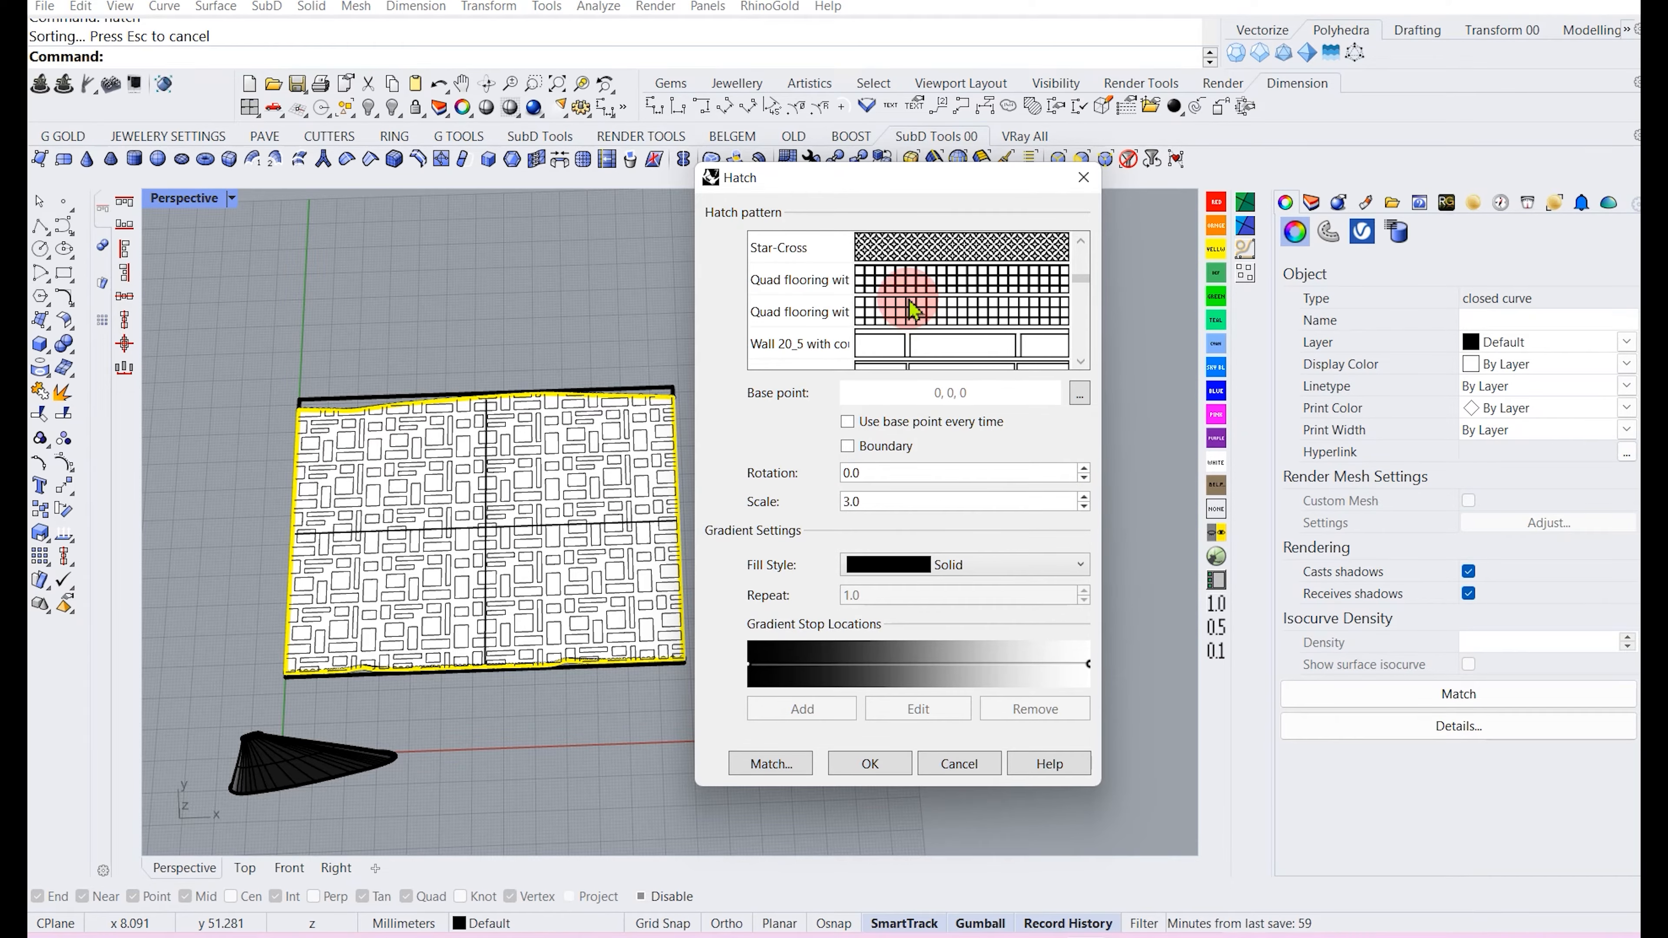
pyautogui.scroll(-2, 912, 308)
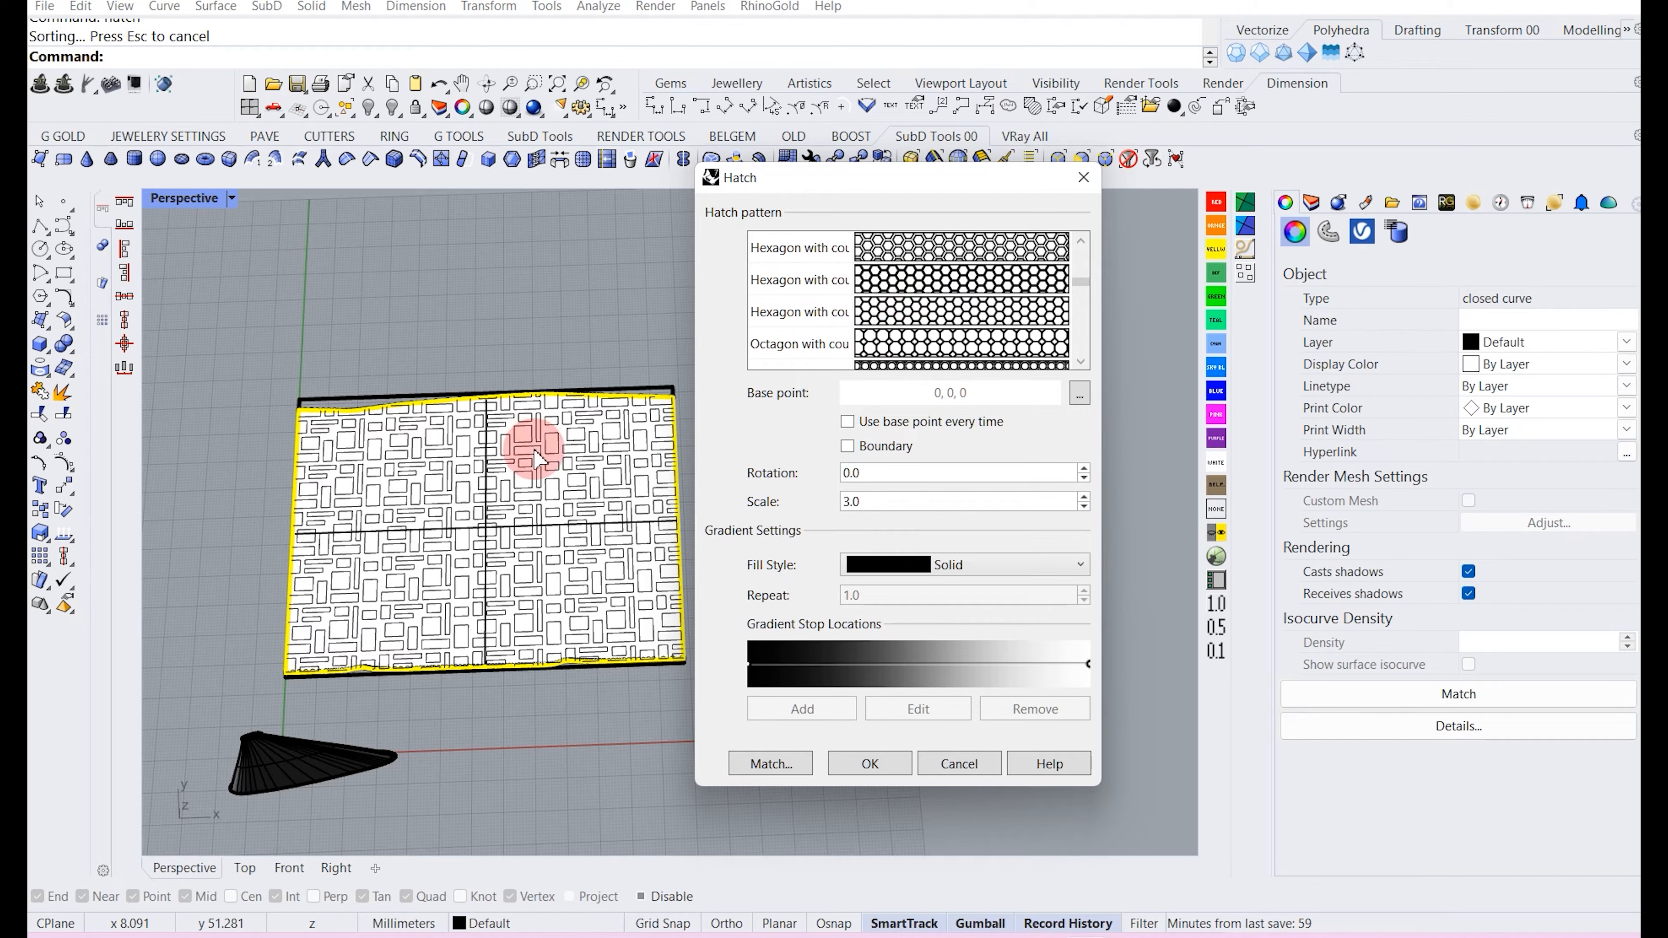
pyautogui.scroll(2, 473, 480)
pyautogui.scroll(-3, 899, 322)
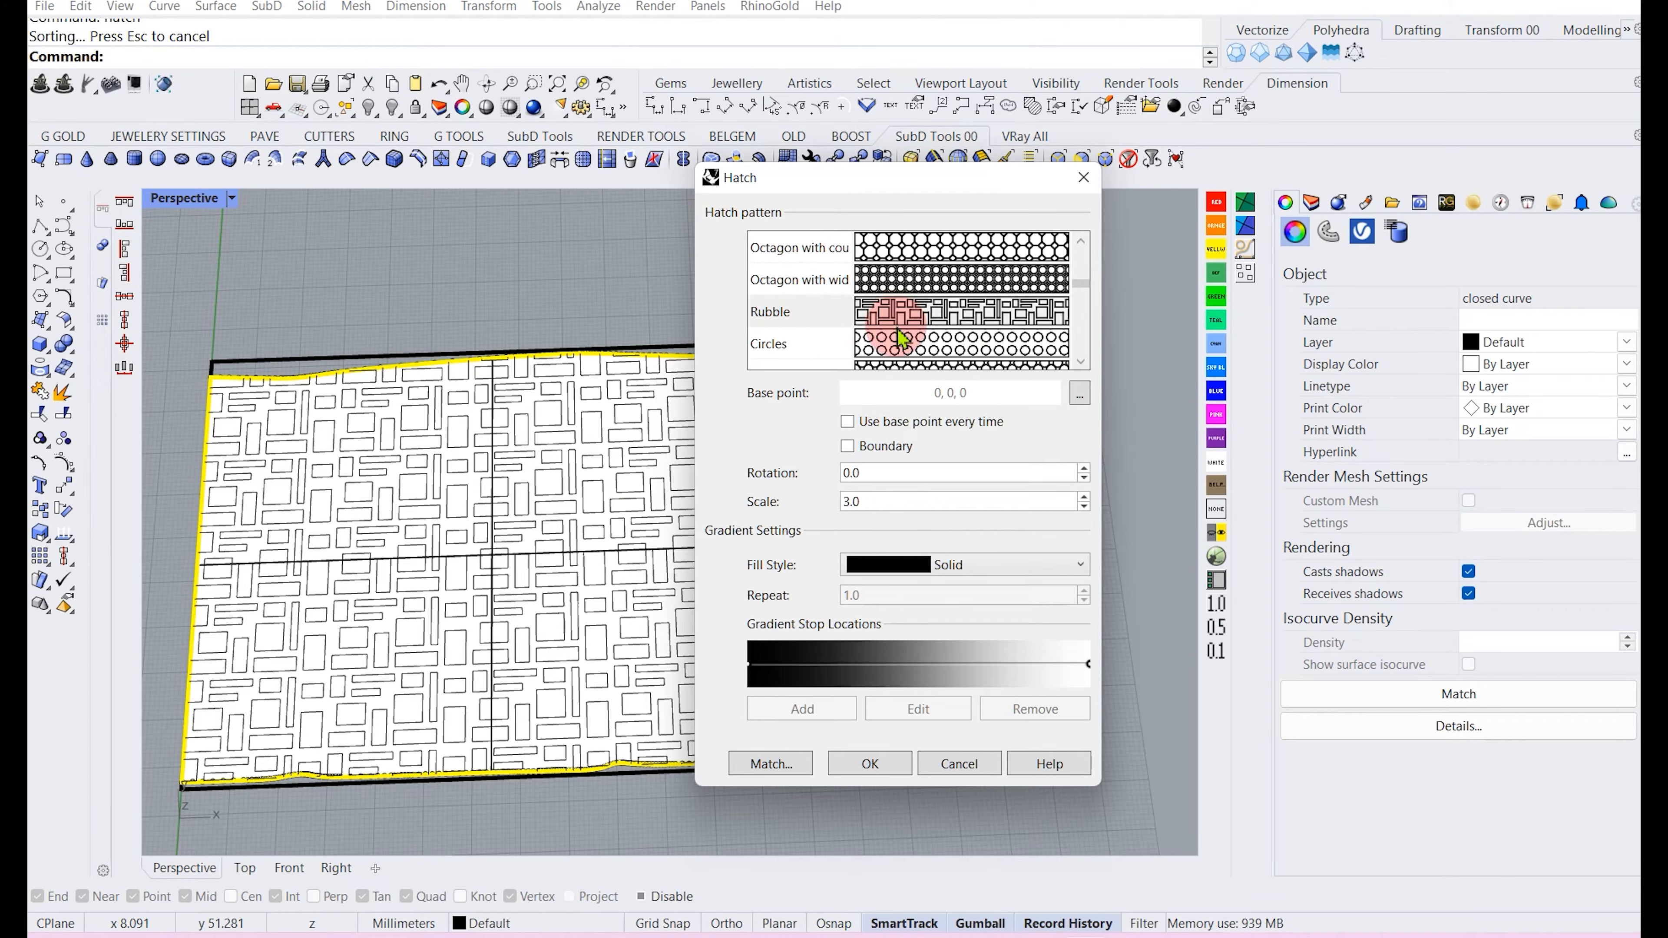
pyautogui.scroll(-3, 900, 338)
pyautogui.scroll(-3, 901, 339)
pyautogui.scroll(-4, 901, 340)
pyautogui.scroll(-3, 901, 339)
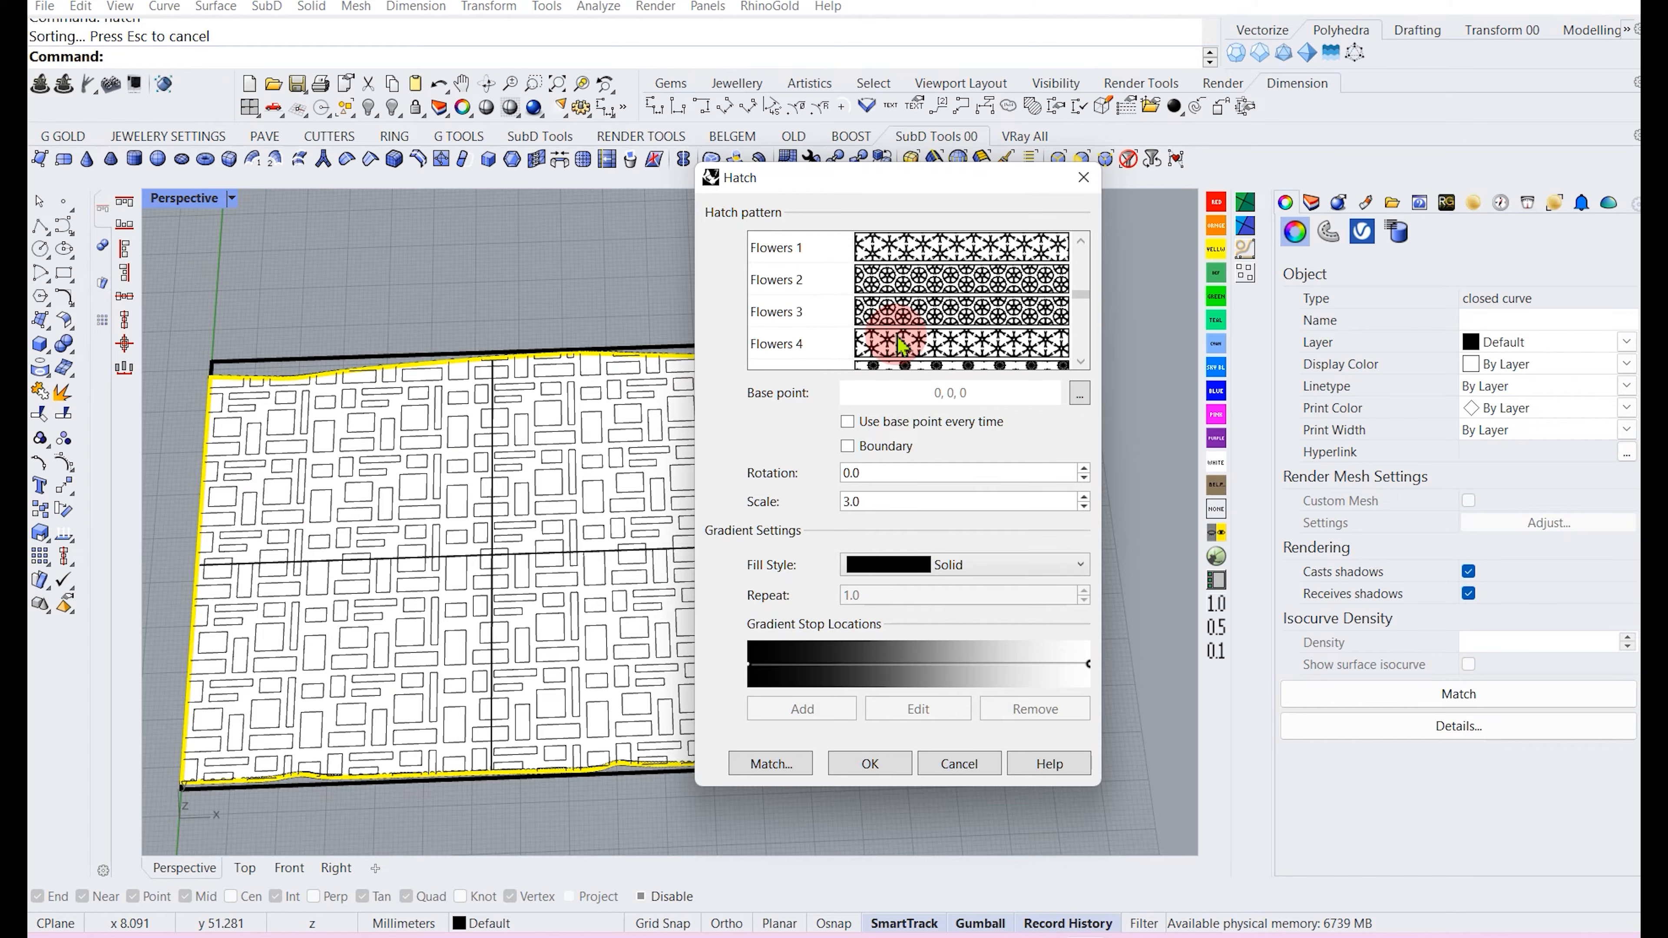
pyautogui.scroll(-3, 901, 343)
pyautogui.scroll(-3, 901, 343)
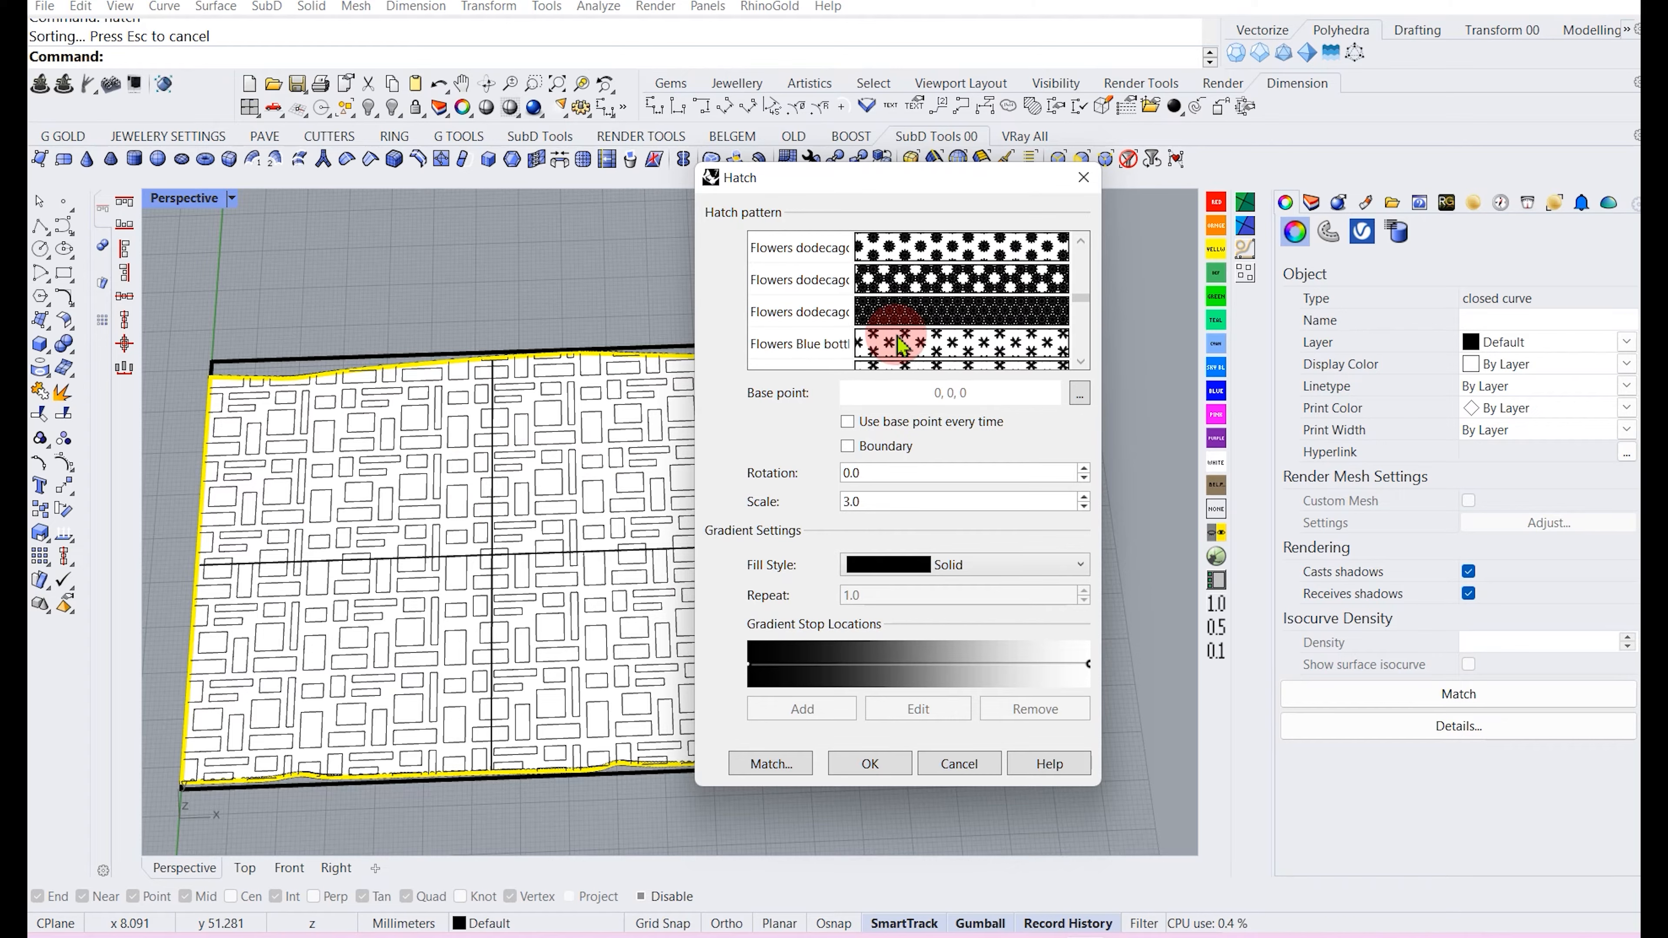
pyautogui.scroll(-6, 901, 342)
pyautogui.scroll(-3, 903, 345)
pyautogui.scroll(-6, 902, 345)
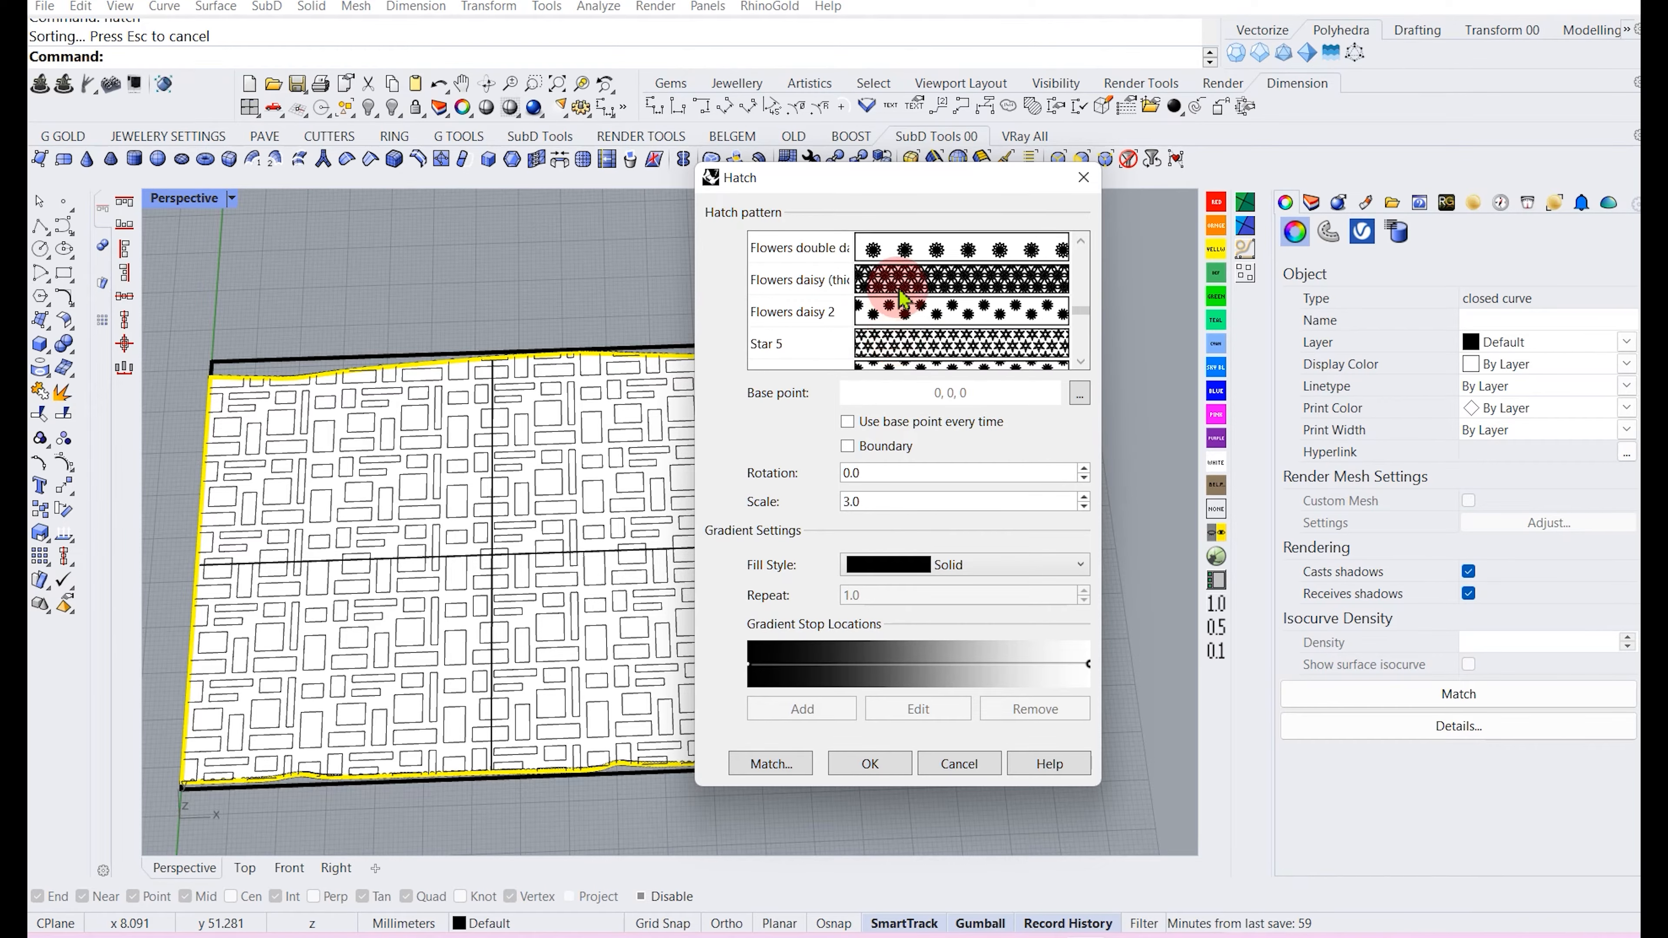
pyautogui.scroll(3, 902, 314)
pyautogui.scroll(-9, 902, 314)
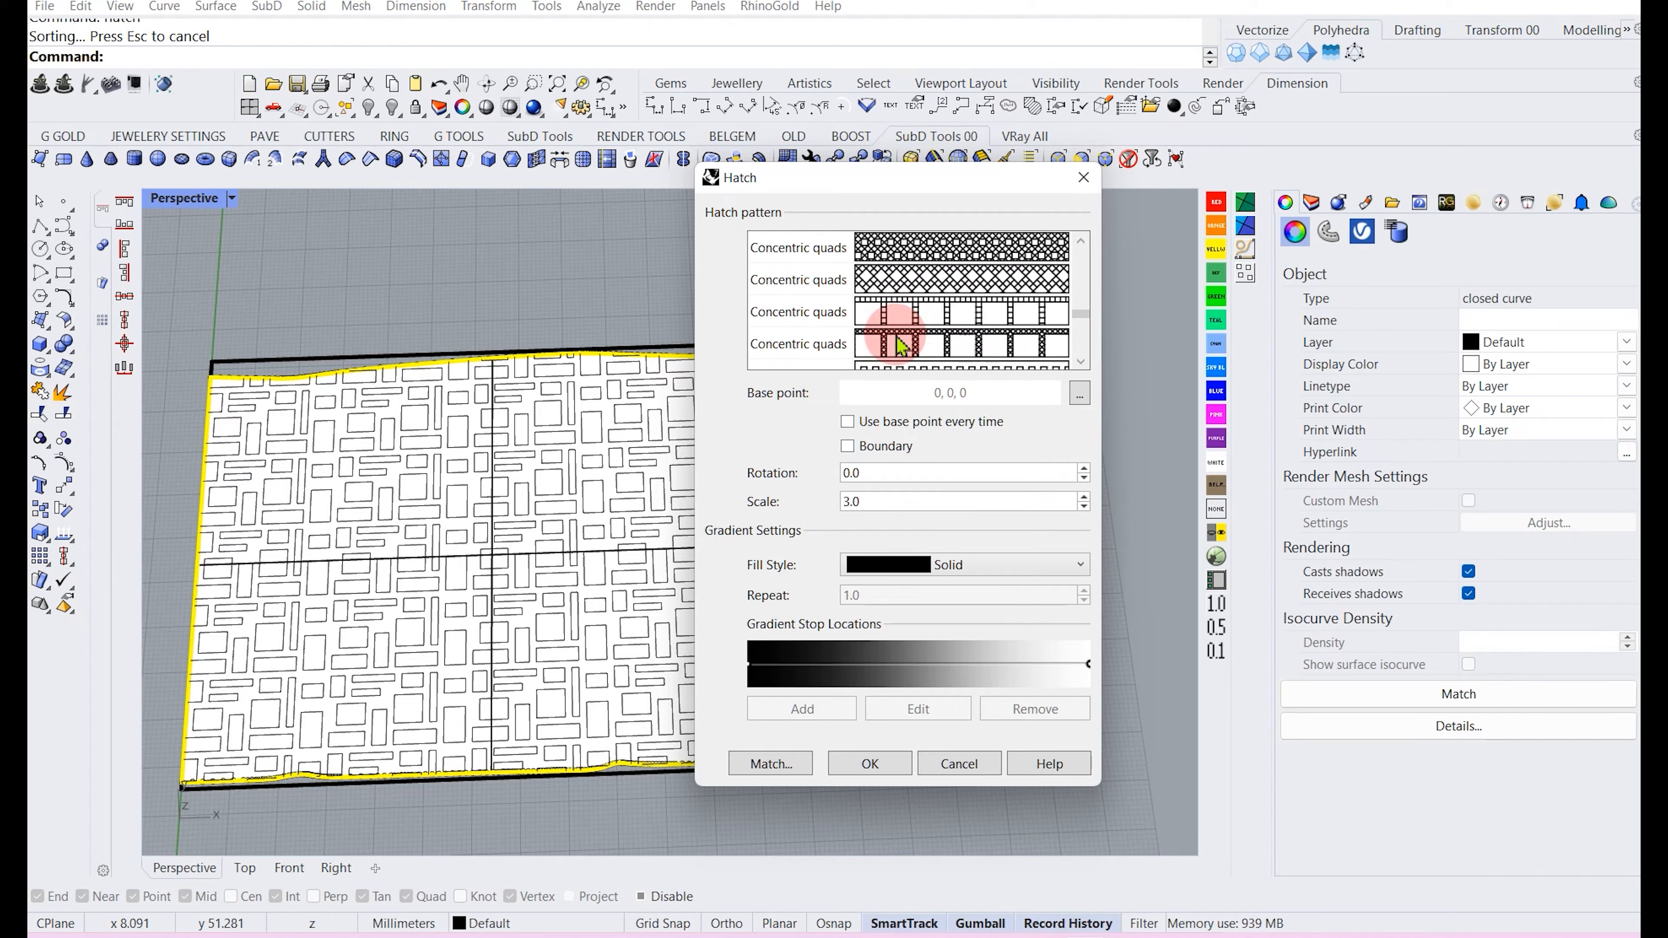
pyautogui.scroll(-3, 900, 318)
pyautogui.scroll(-5, 899, 318)
pyautogui.scroll(-3, 899, 318)
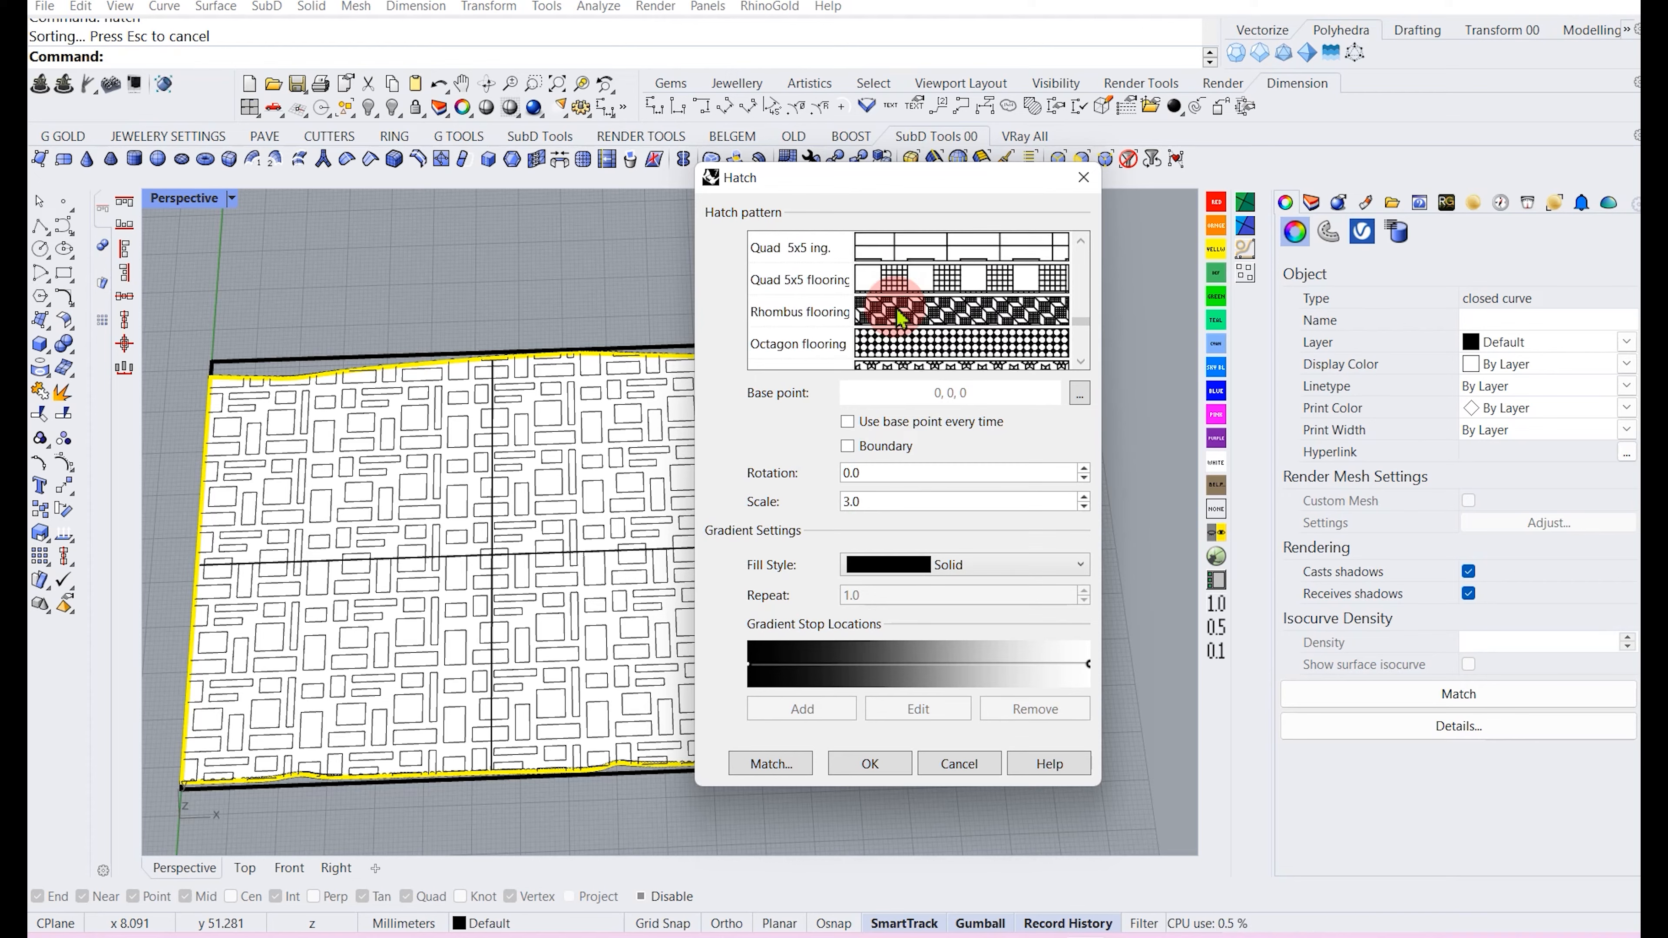
pyautogui.scroll(-3, 899, 318)
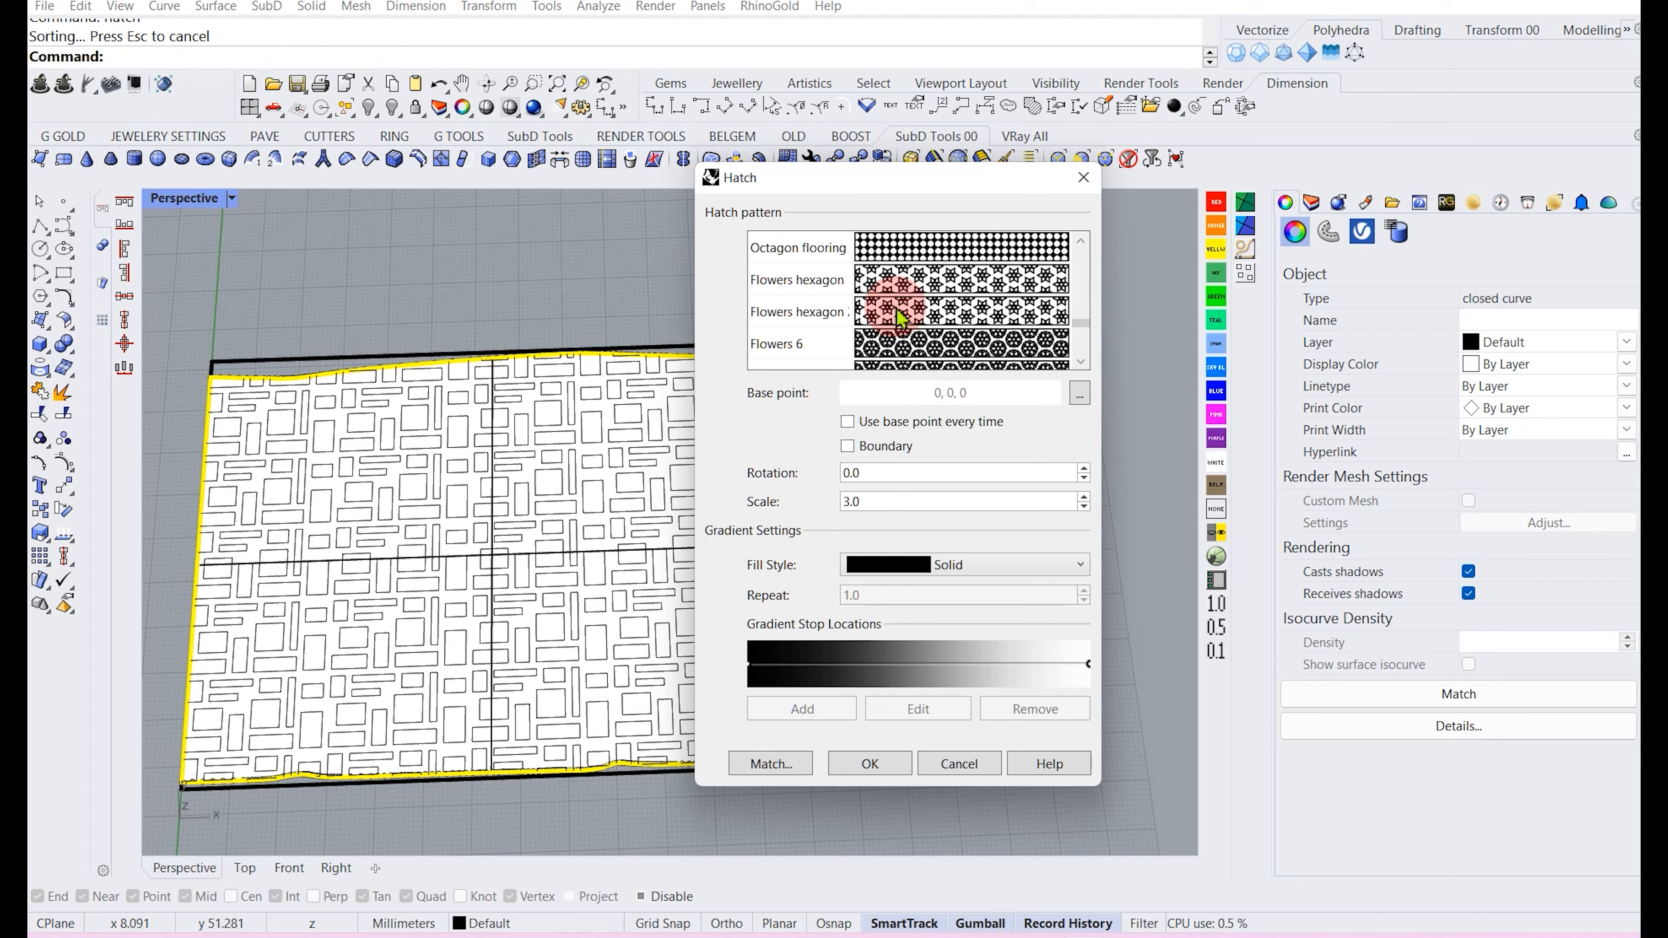
pyautogui.click(899, 318)
pyautogui.scroll(-3, 899, 318)
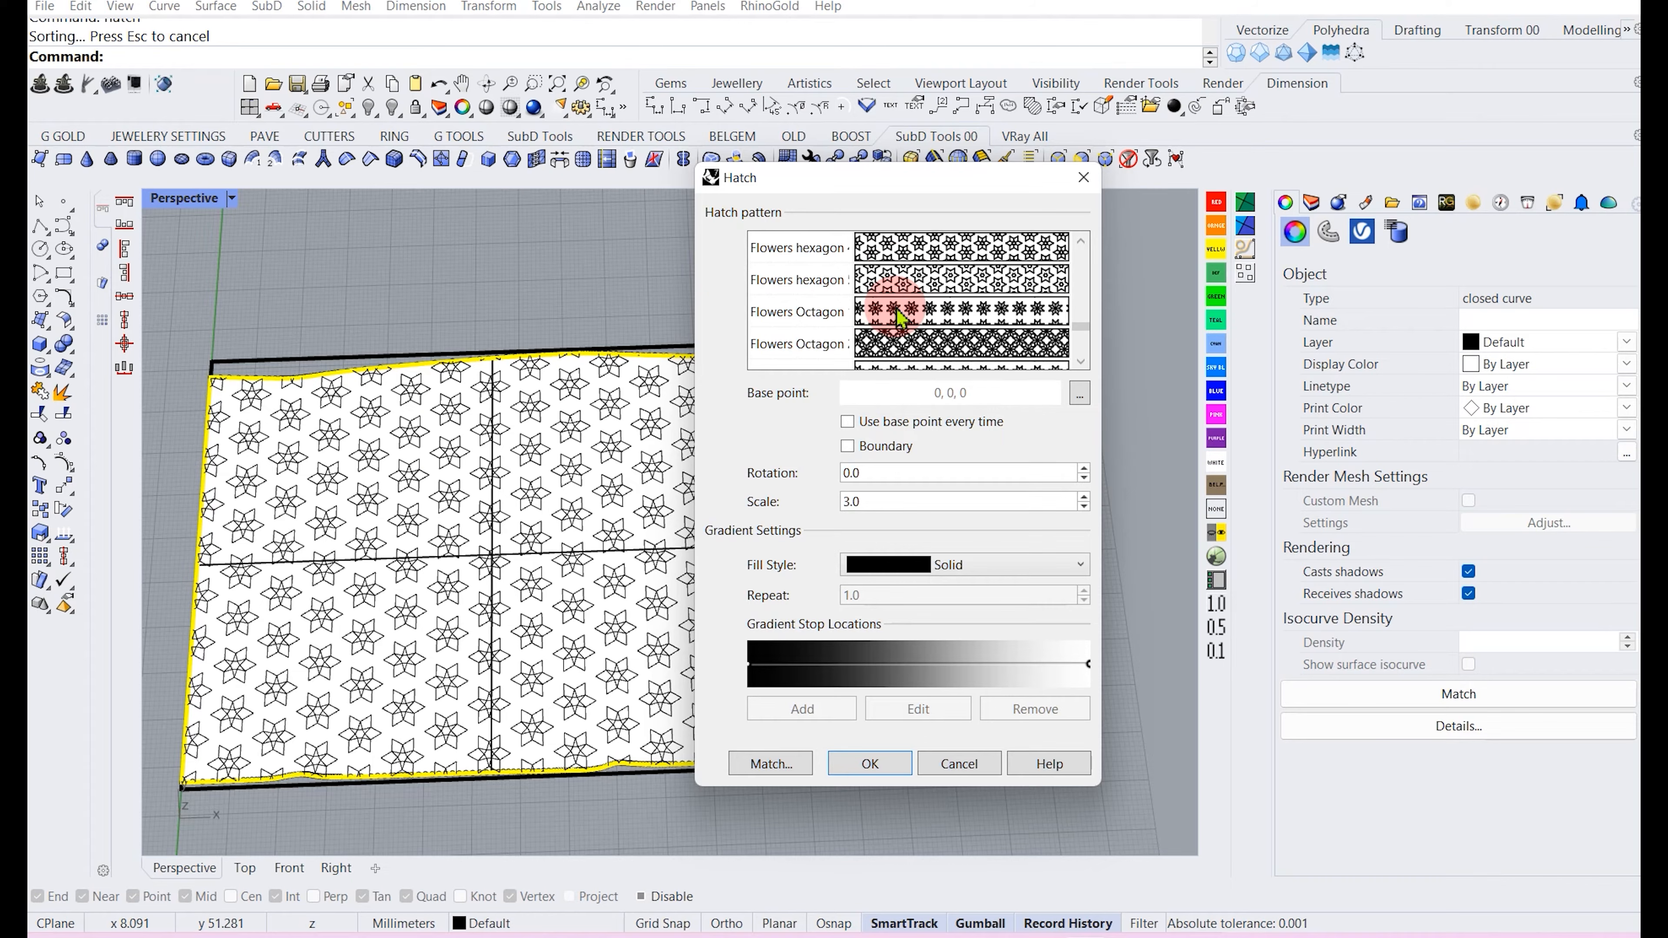
pyautogui.click(899, 342)
pyautogui.scroll(-5, 899, 342)
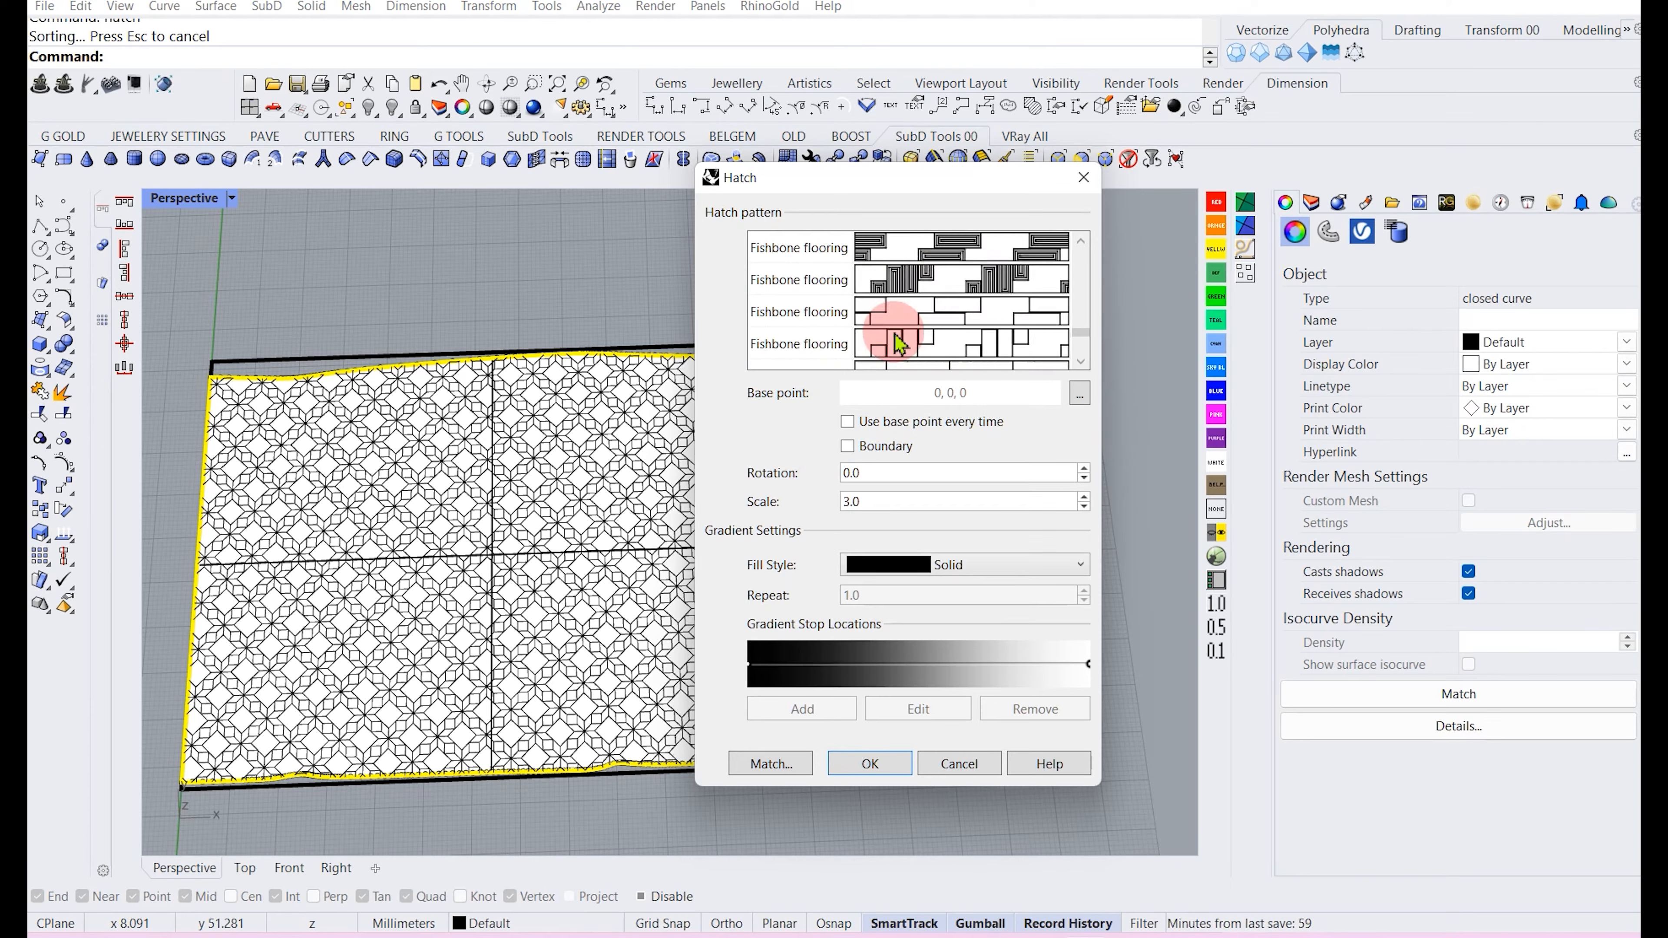
pyautogui.scroll(2, 900, 342)
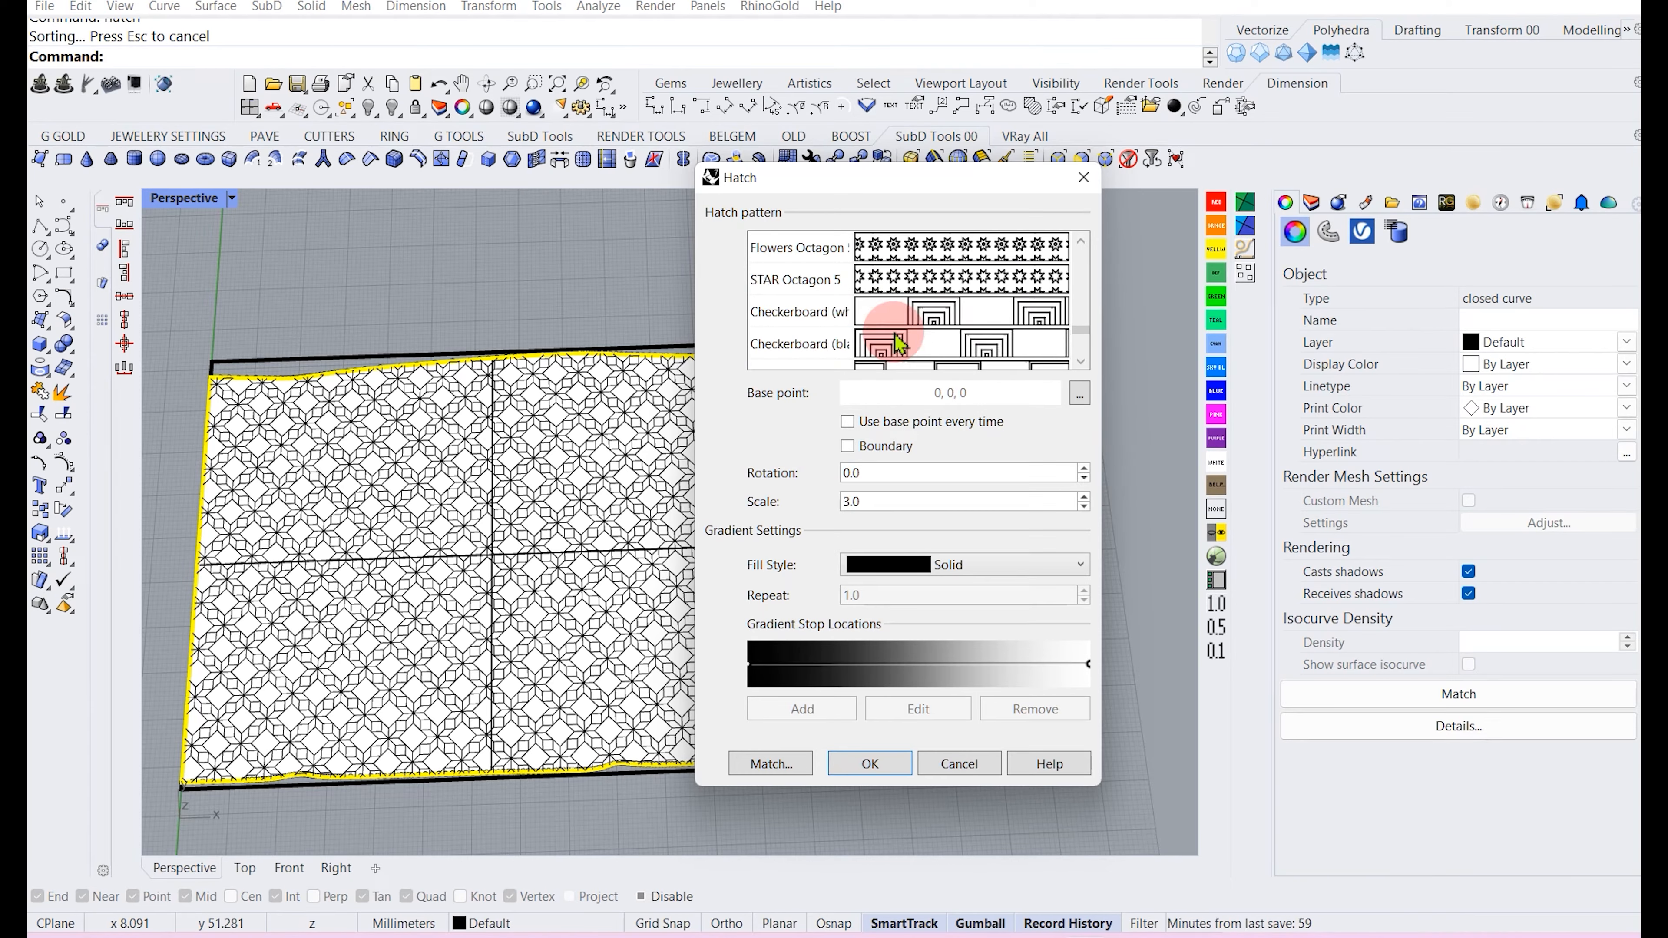
pyautogui.scroll(-3, 900, 343)
pyautogui.scroll(-3, 899, 343)
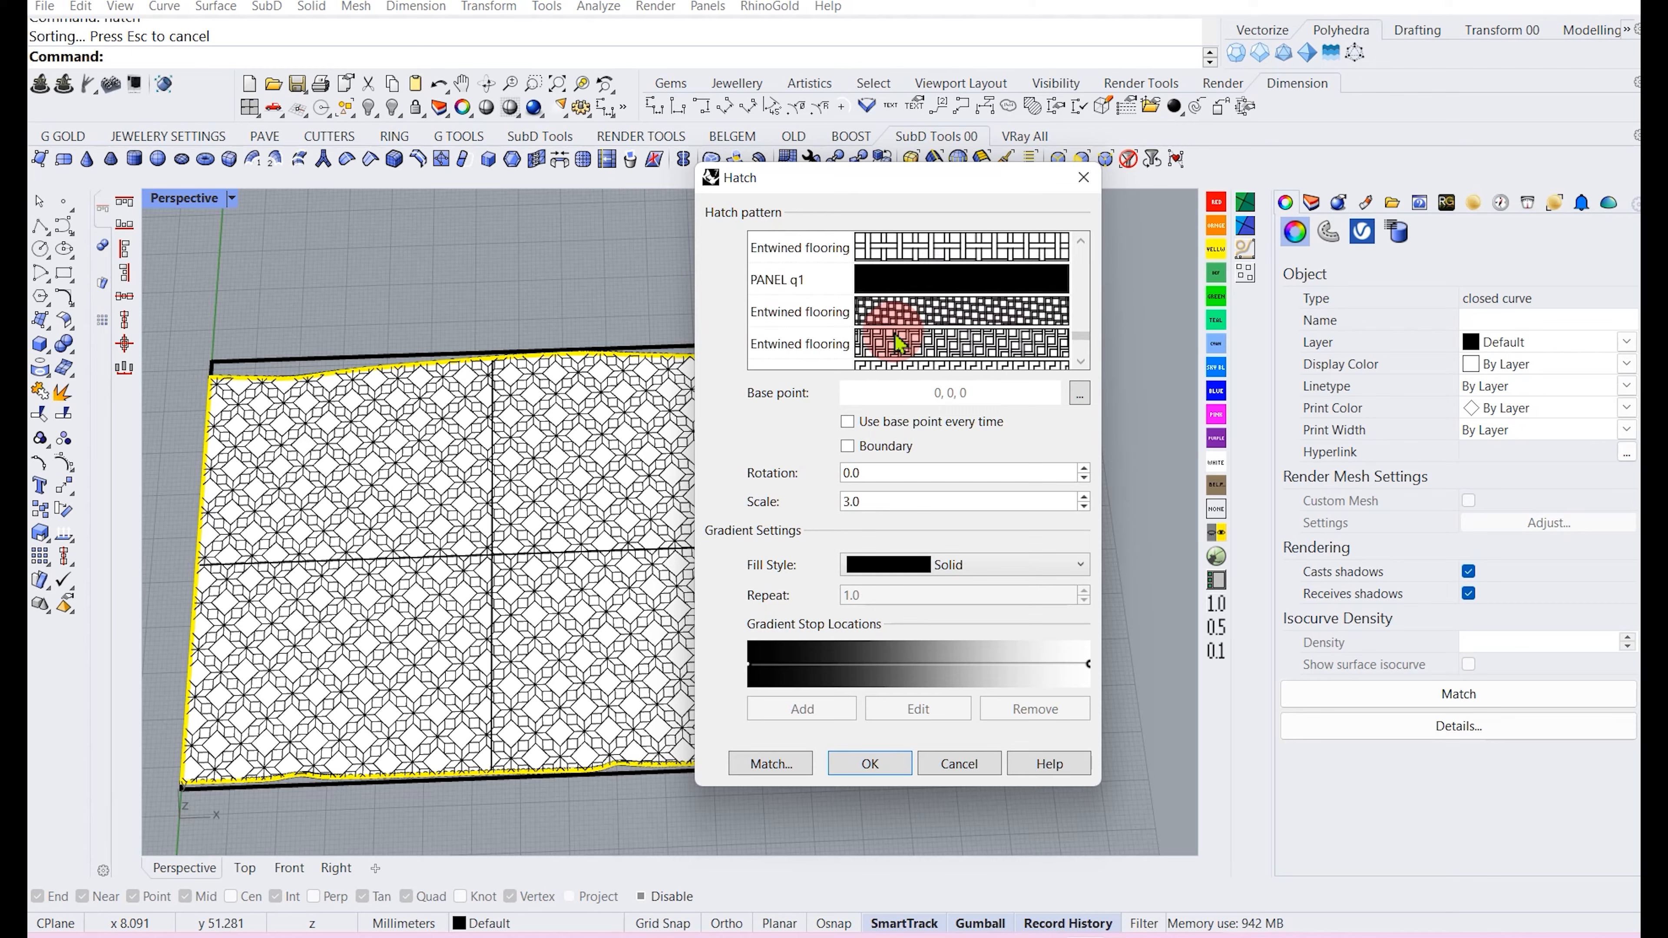
pyautogui.click(934, 346)
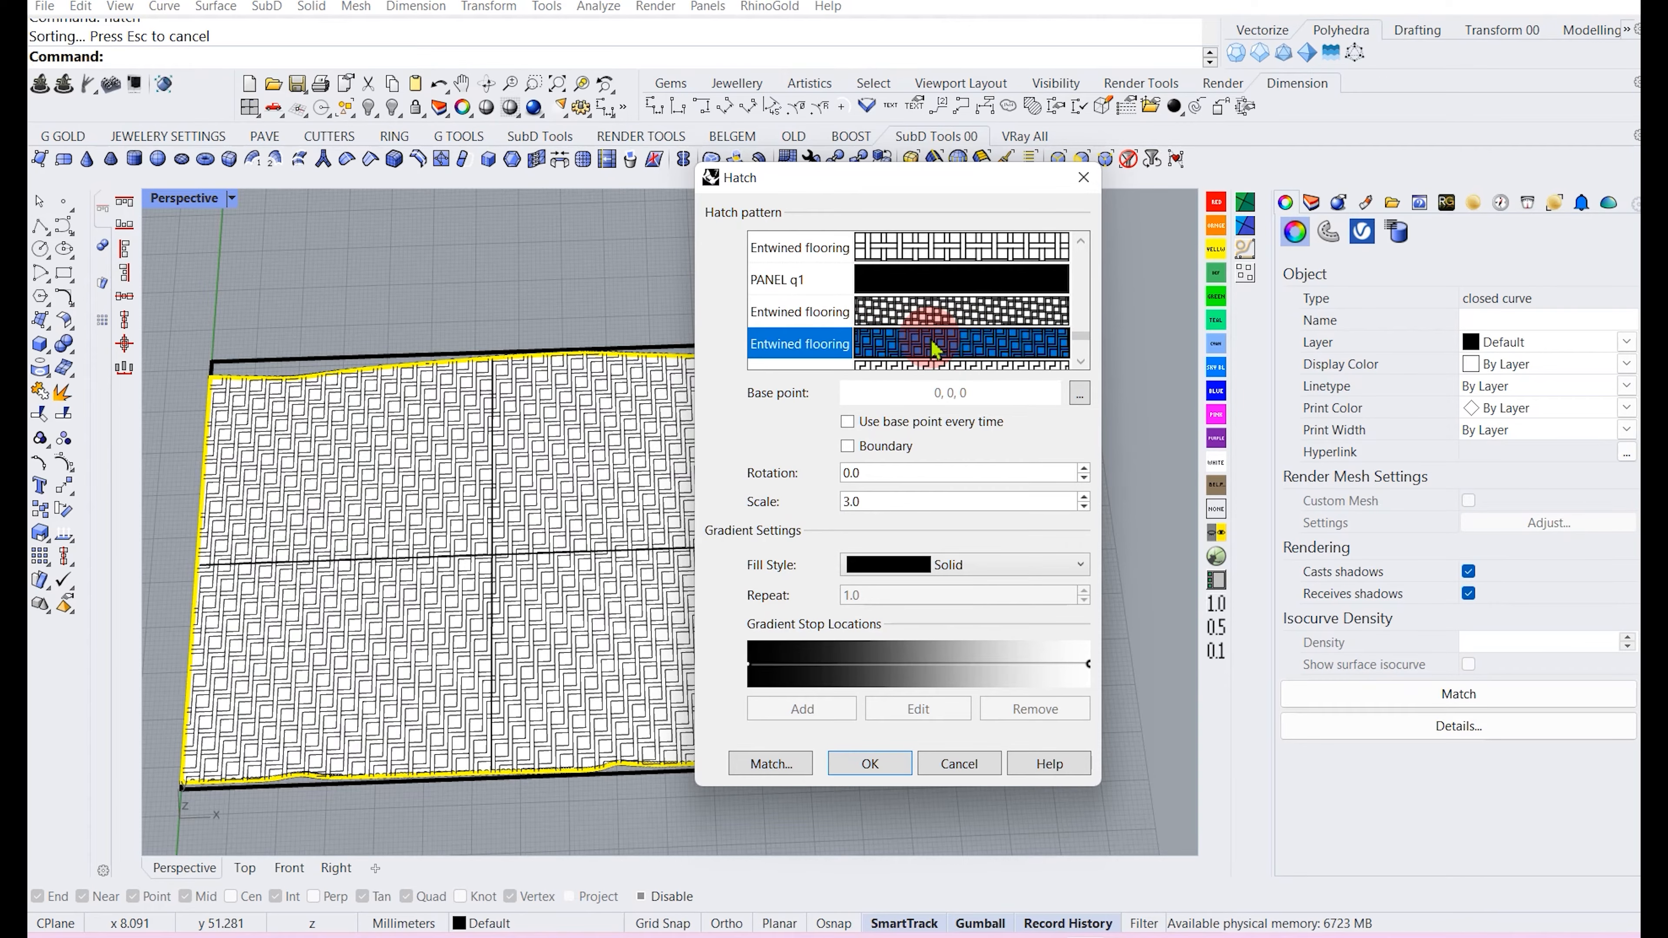
pyautogui.scroll(3, 933, 339)
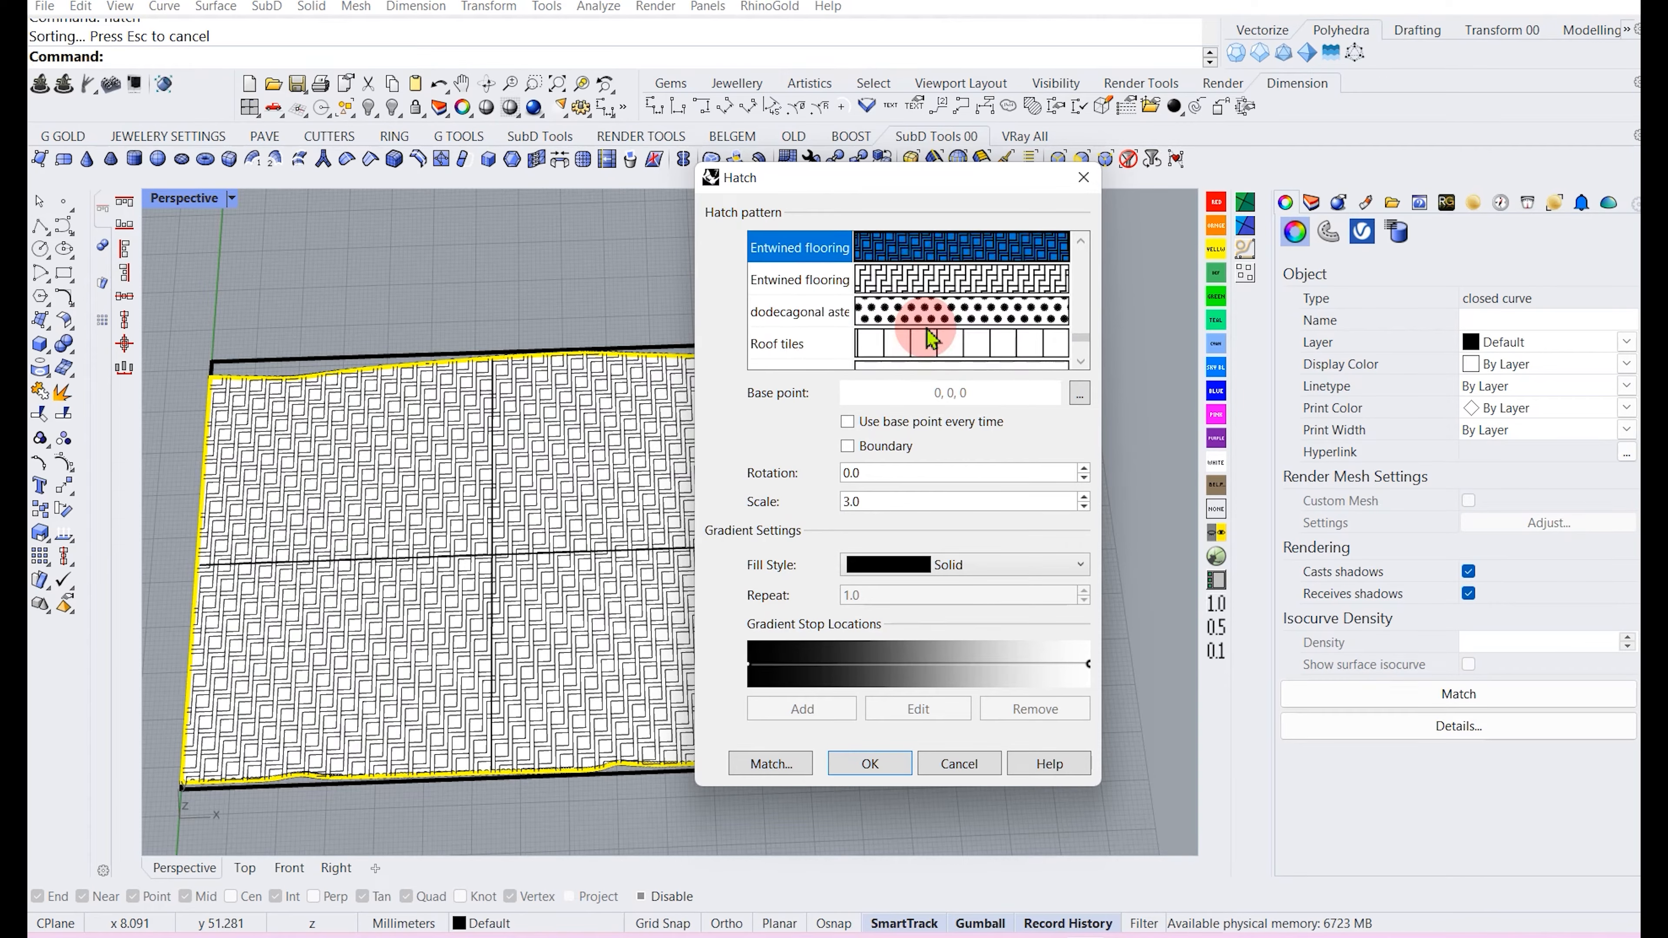
pyautogui.click(924, 346)
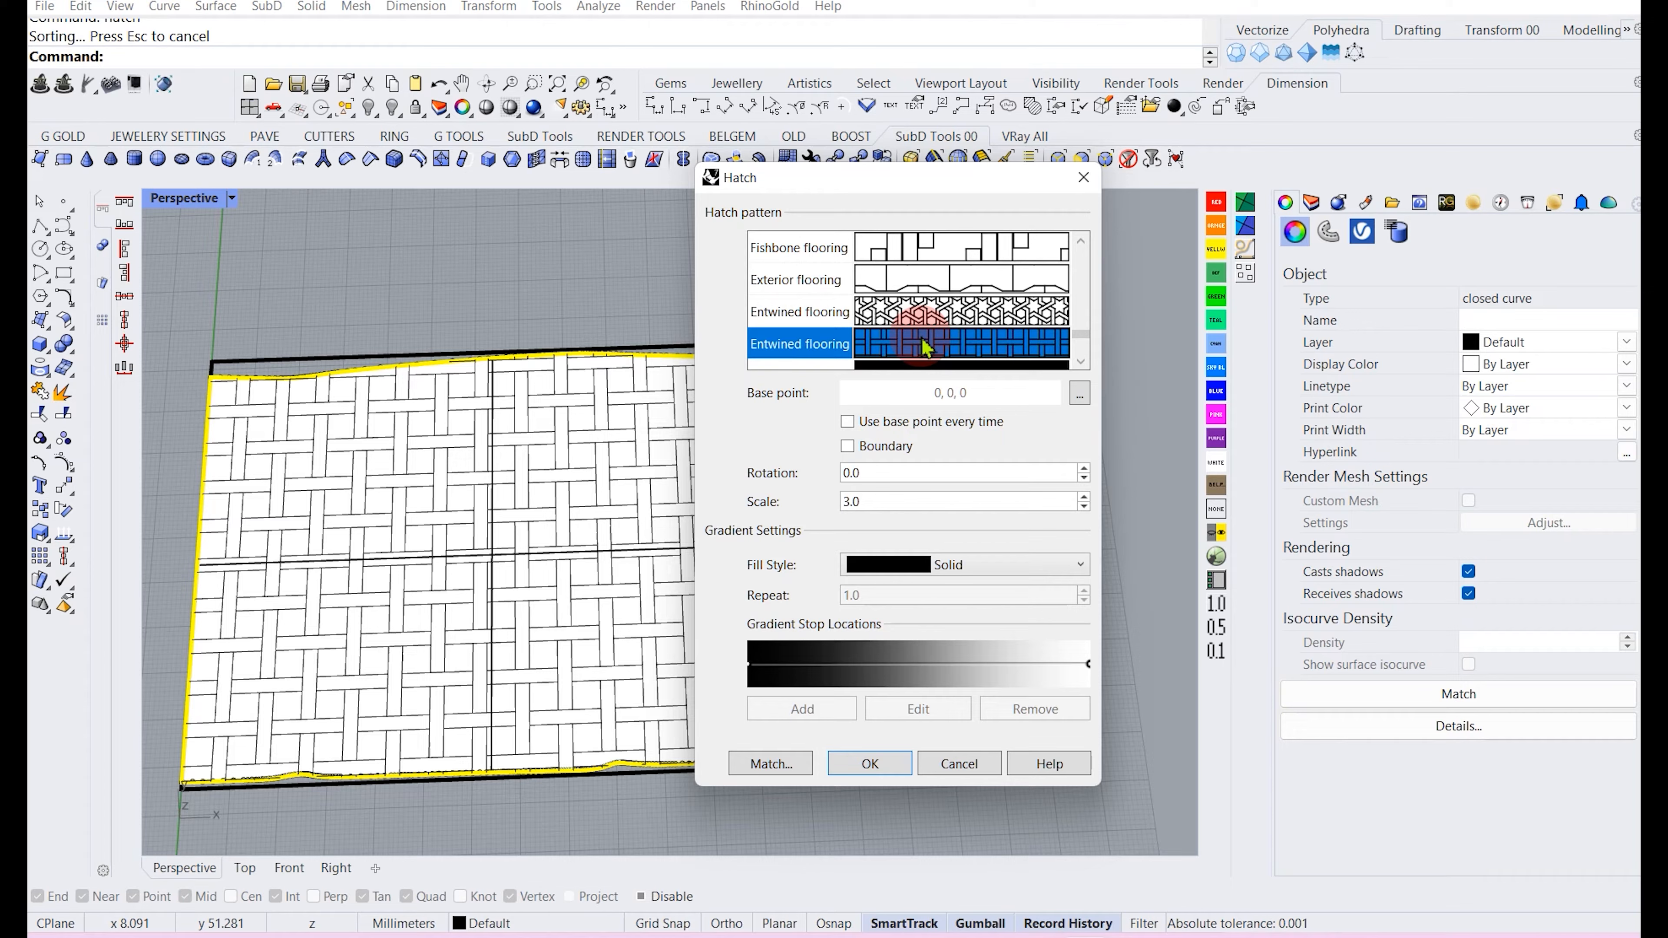
pyautogui.click(922, 315)
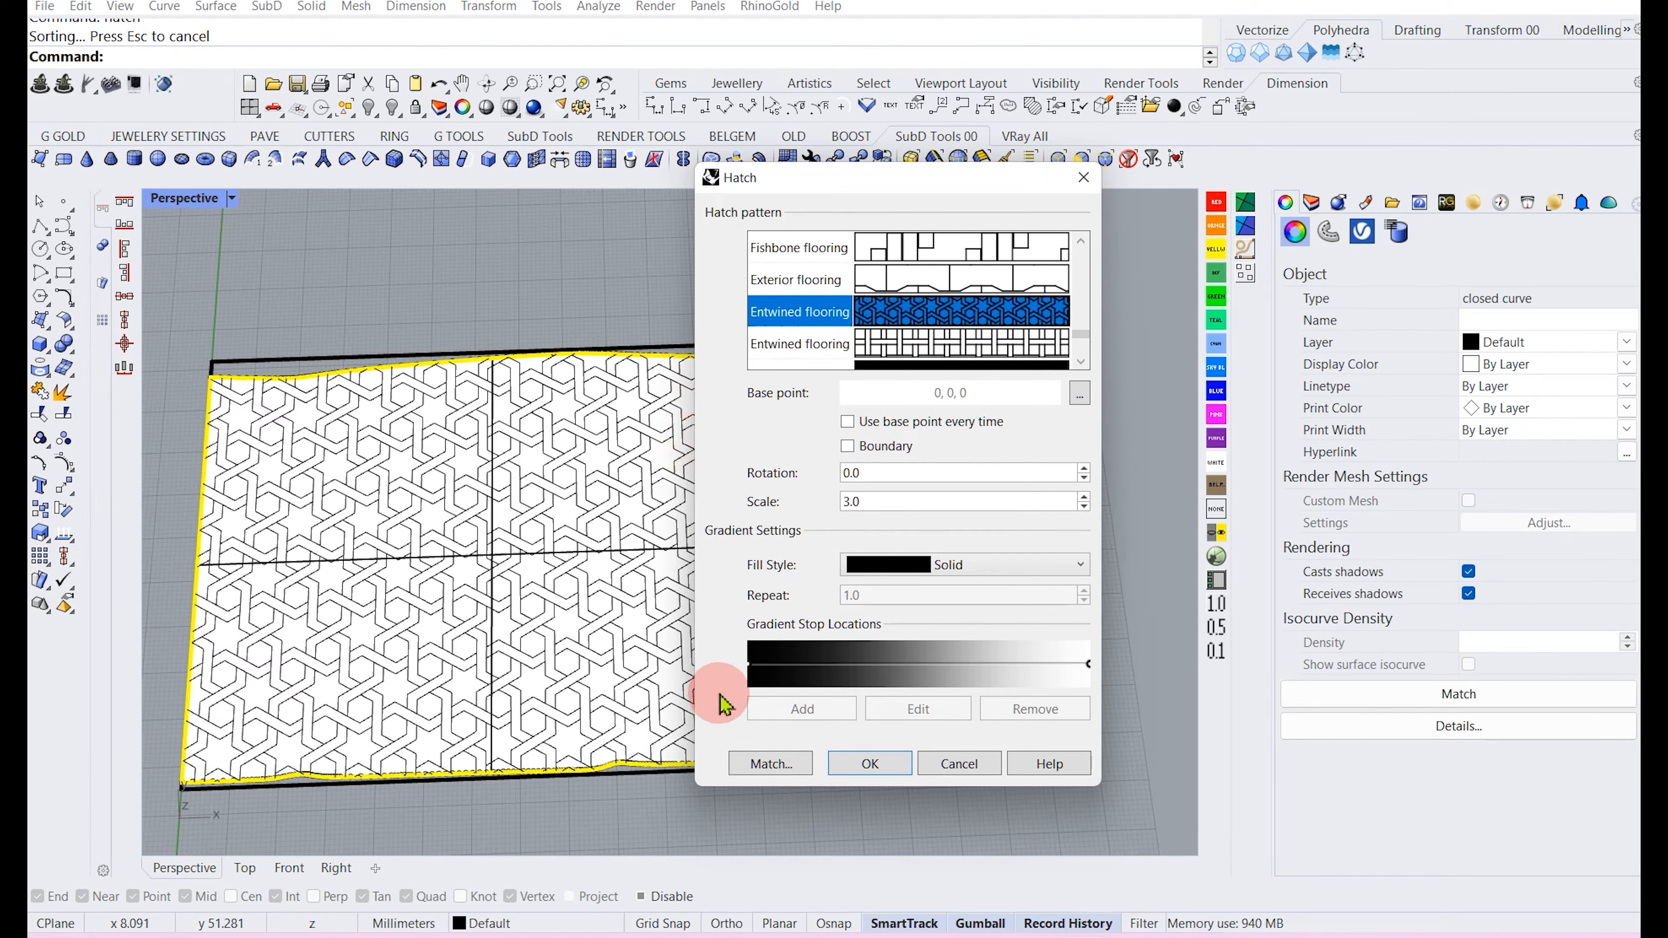
pyautogui.click(873, 765)
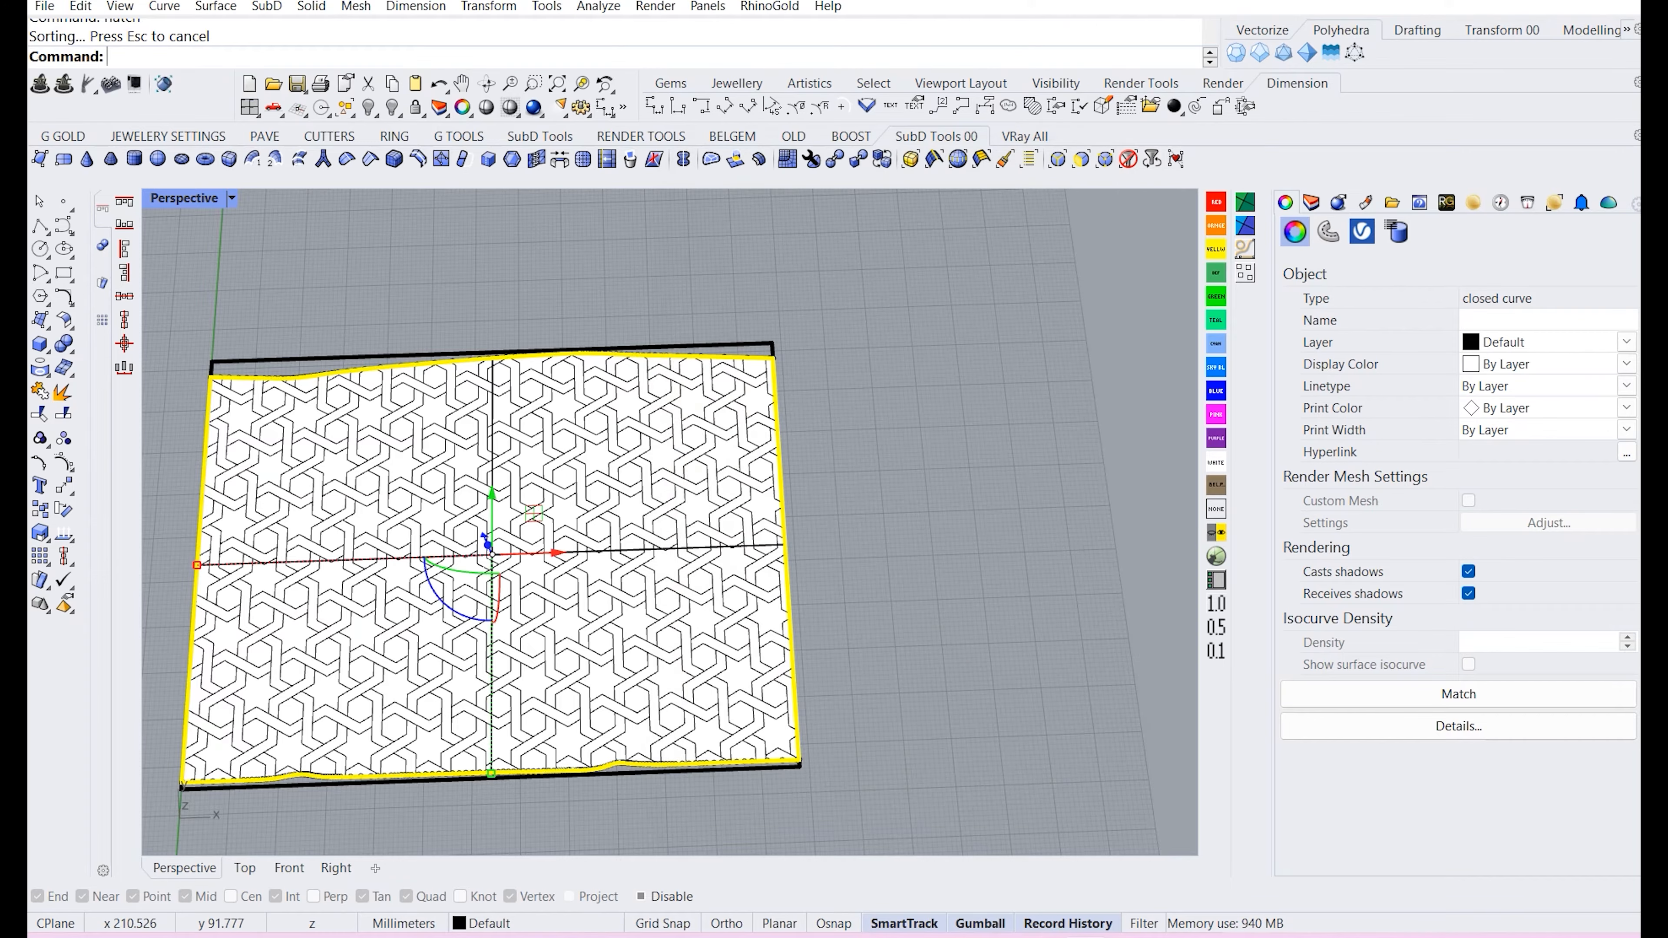
# Undo the hatch.
pyautogui.hotkey('ctrl', 'z')
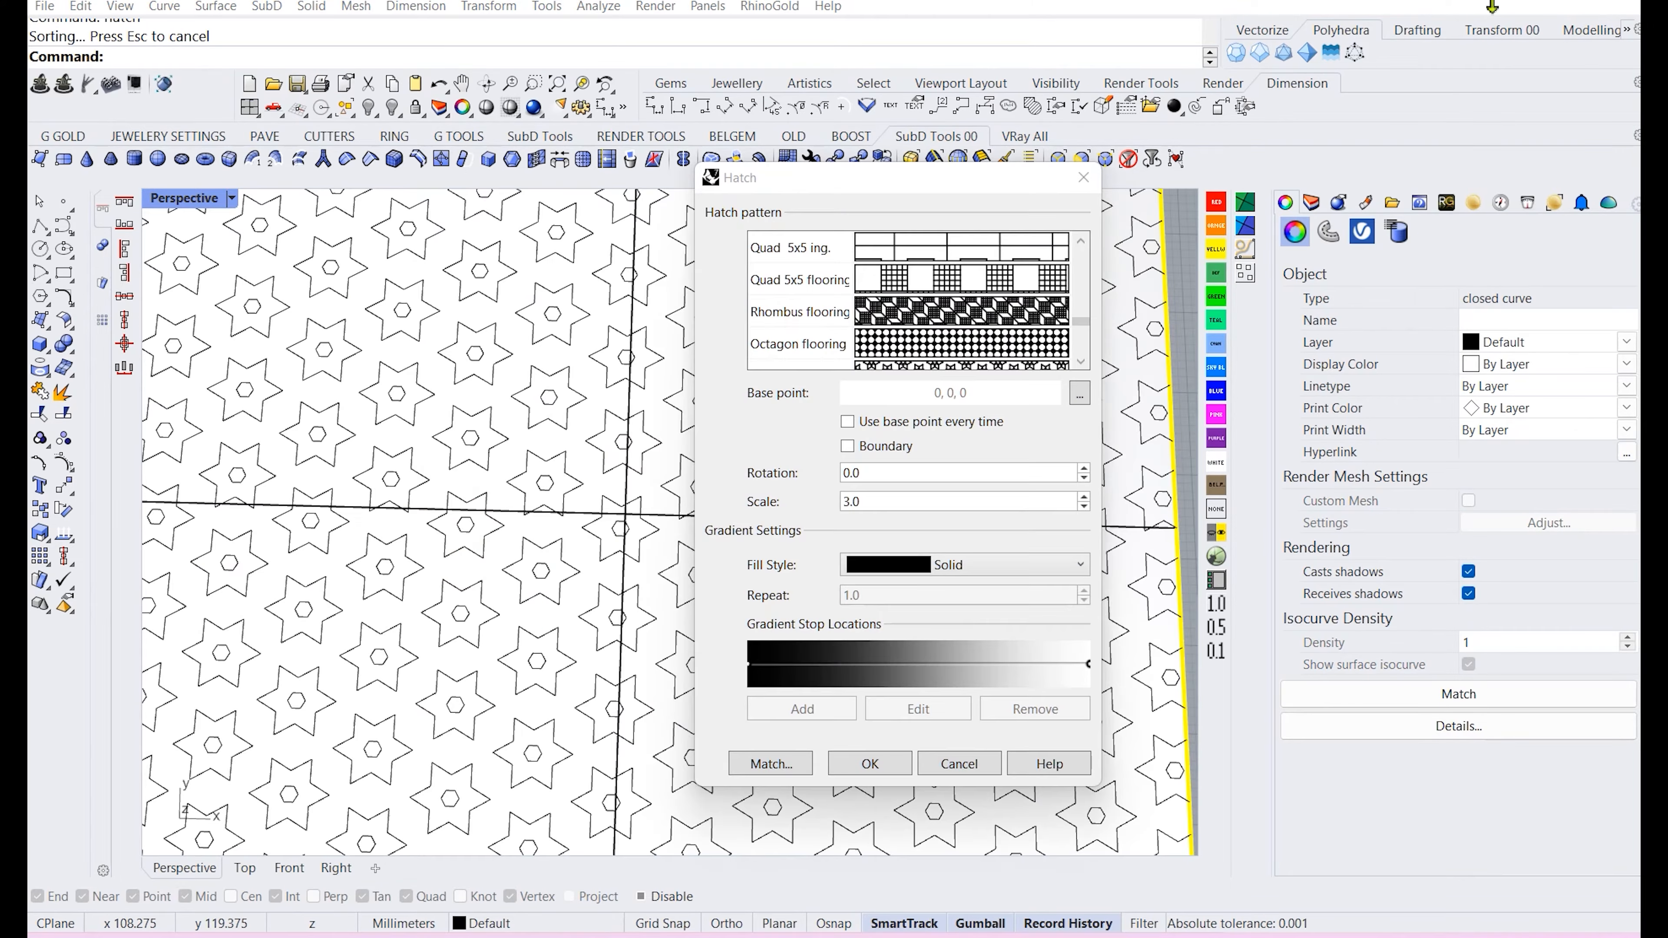
# Apply the star hatch pattern to the flattened outline at scale 3.0.
pyautogui.scroll(-4, 428, 486)
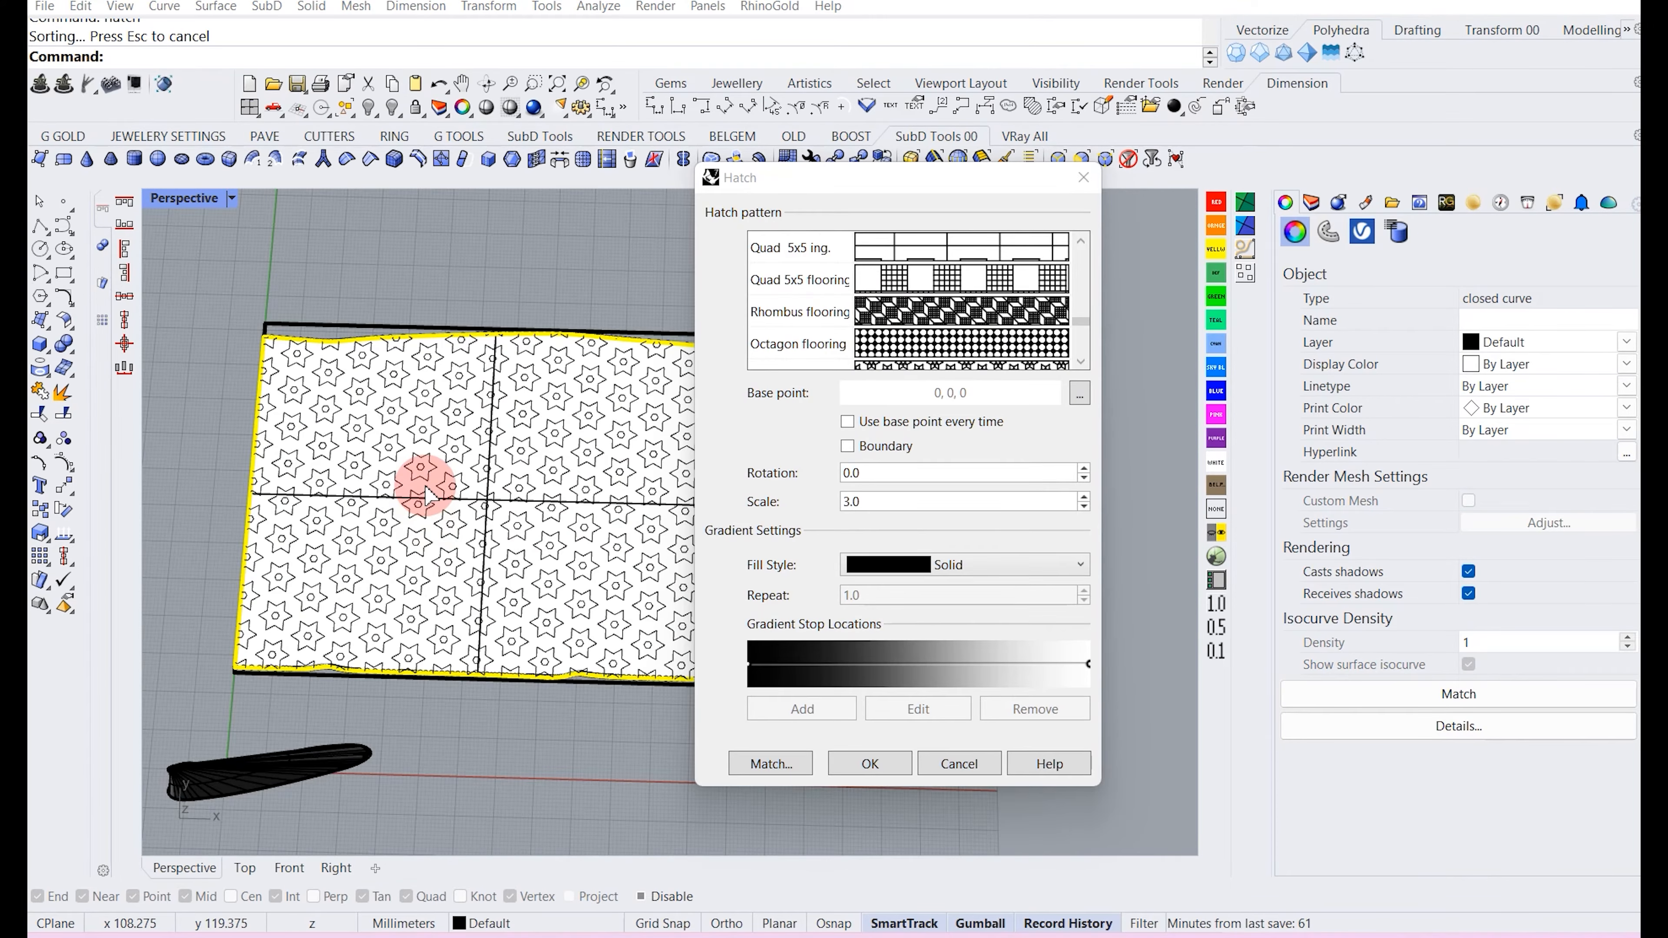
pyautogui.click(853, 763)
# Select the hatch and explode it into curves, joining them into closed curves.
pyautogui.scroll(2, 388, 540)
pyautogui.click(368, 545)
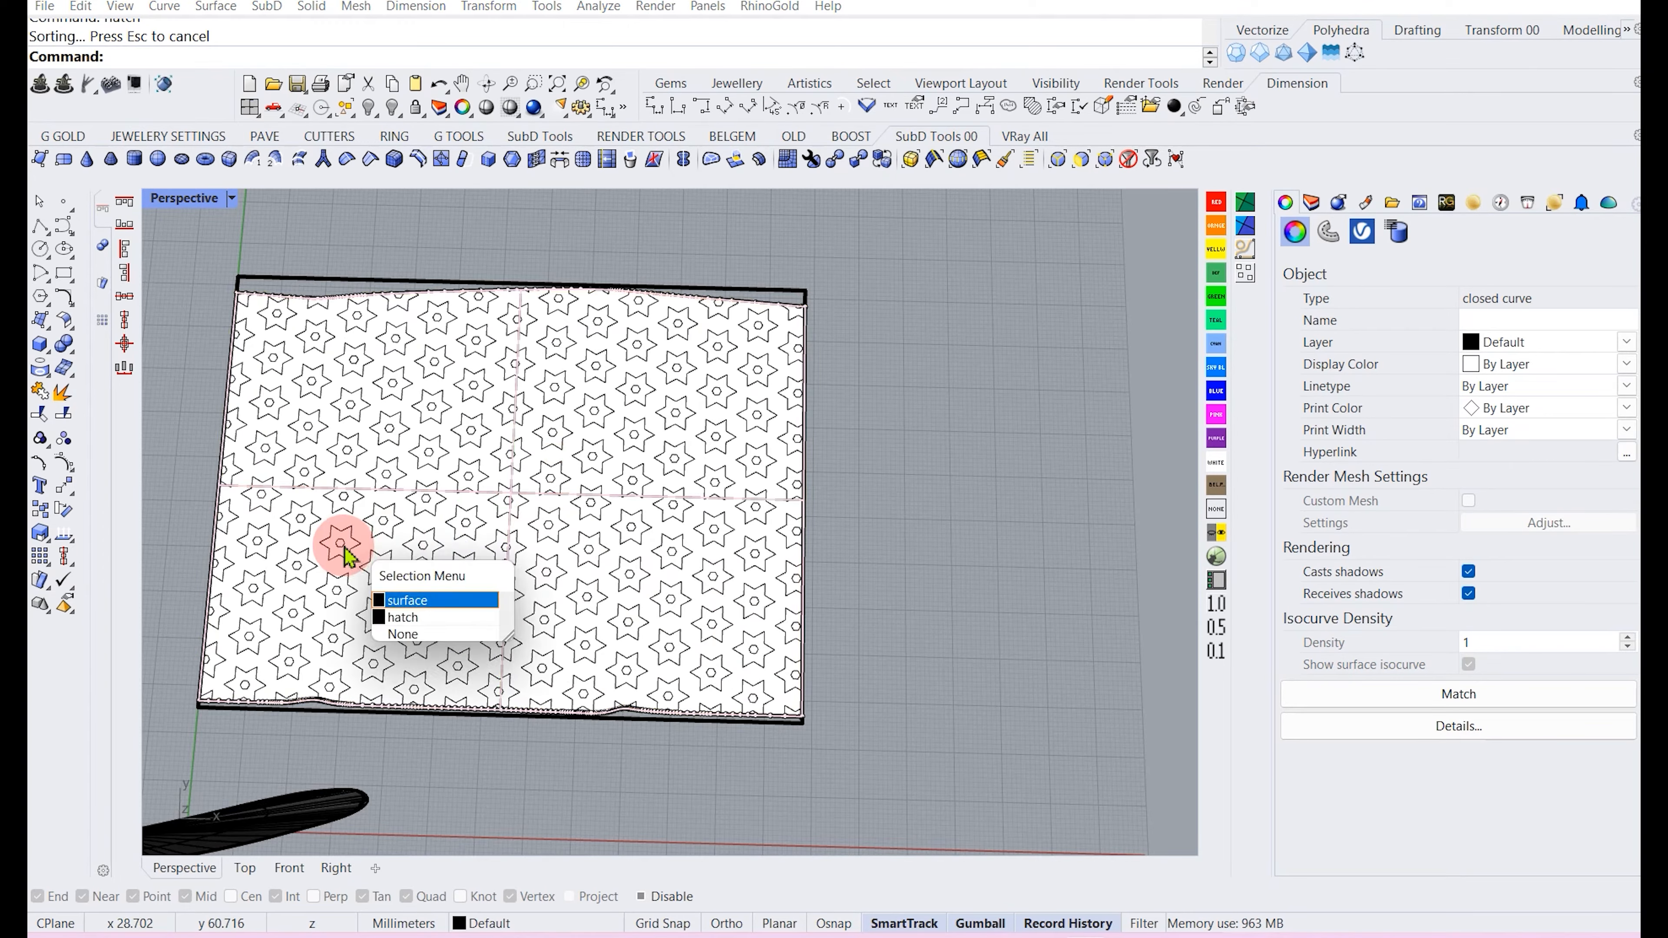
pyautogui.click(460, 609)
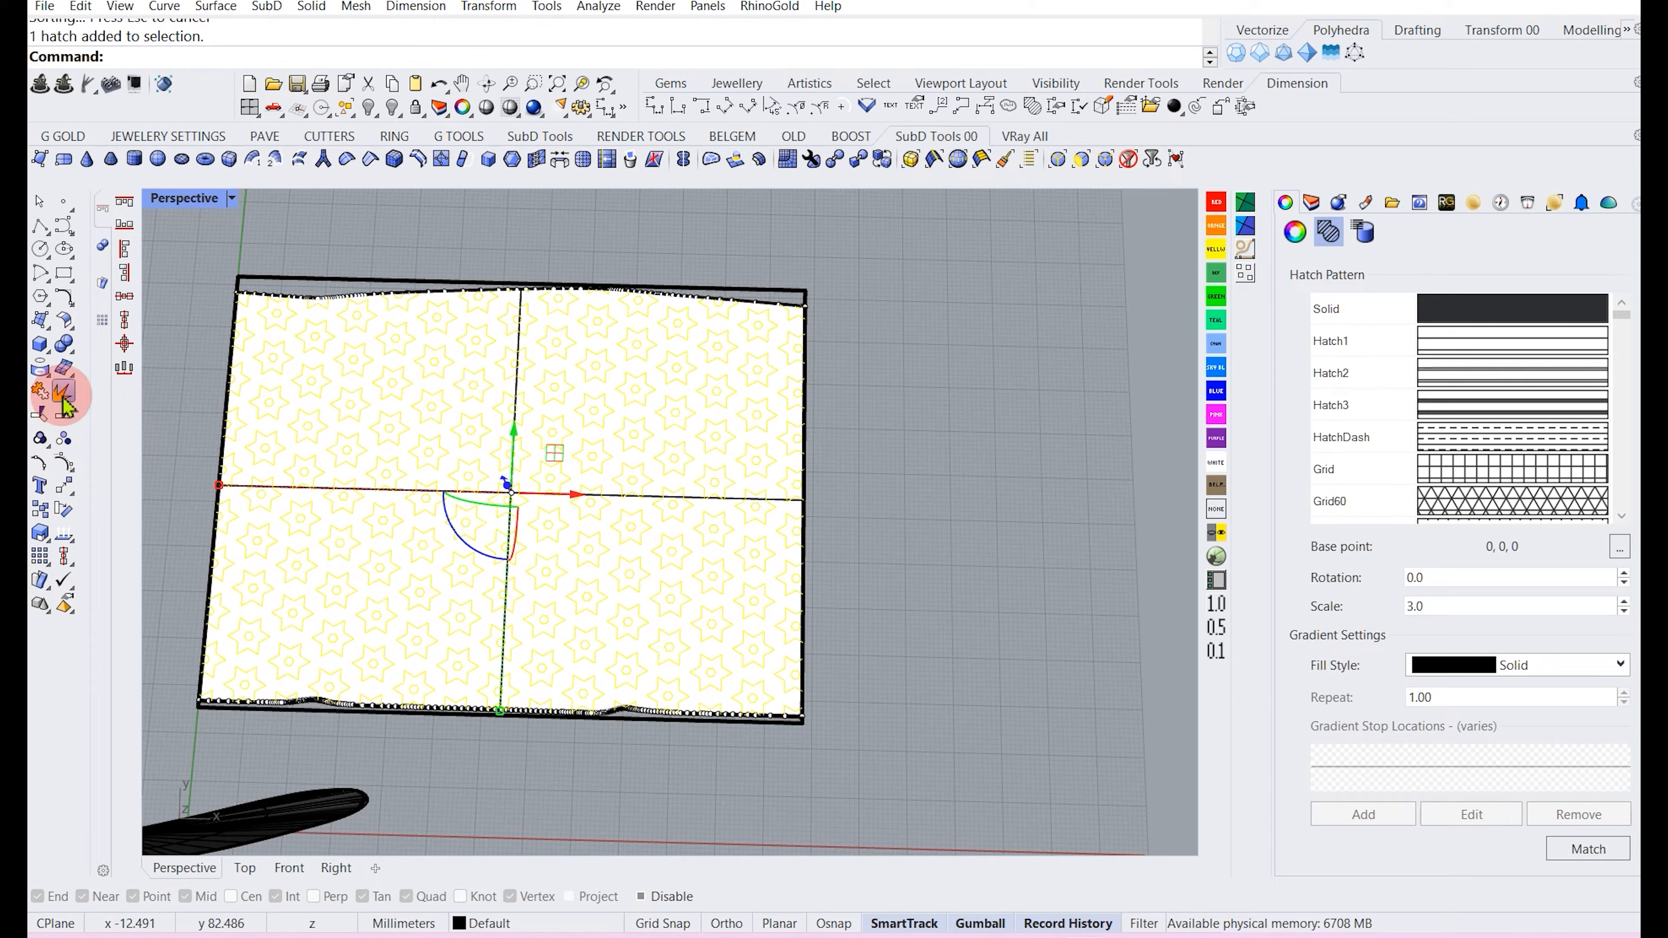
pyautogui.click(64, 407)
# Group the joined star pattern curves.
pyautogui.moveTo(186, 439); pyautogui.dragTo(258, 463, button='right')
pyautogui.scroll(3, 220, 447)
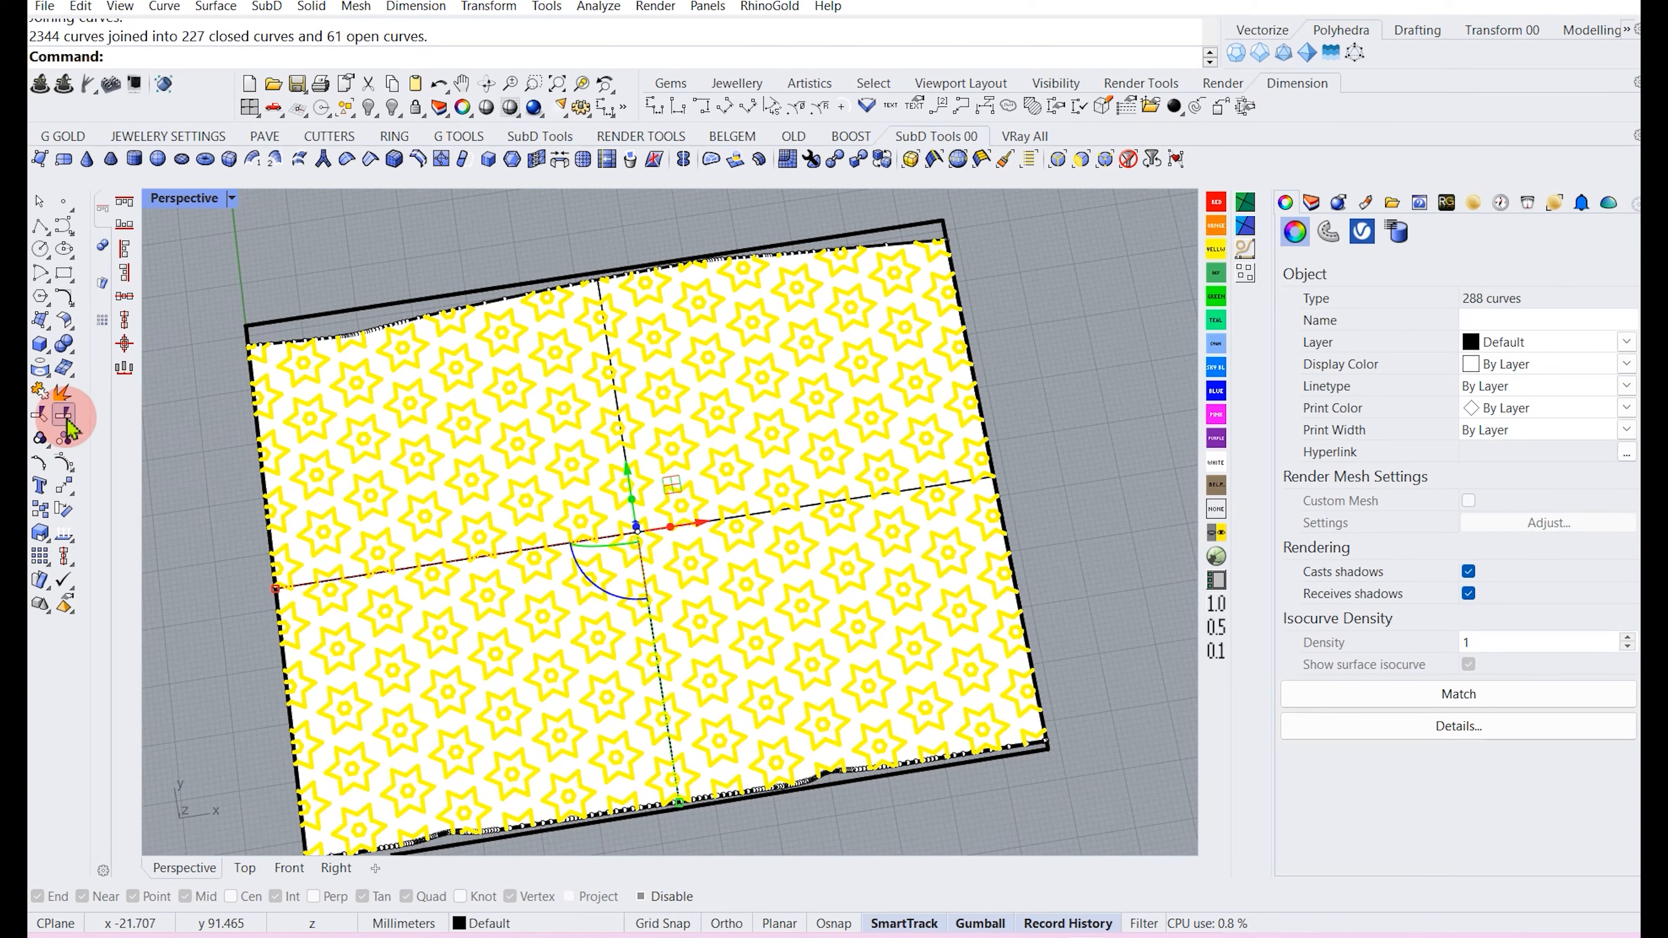
pyautogui.click(37, 434)
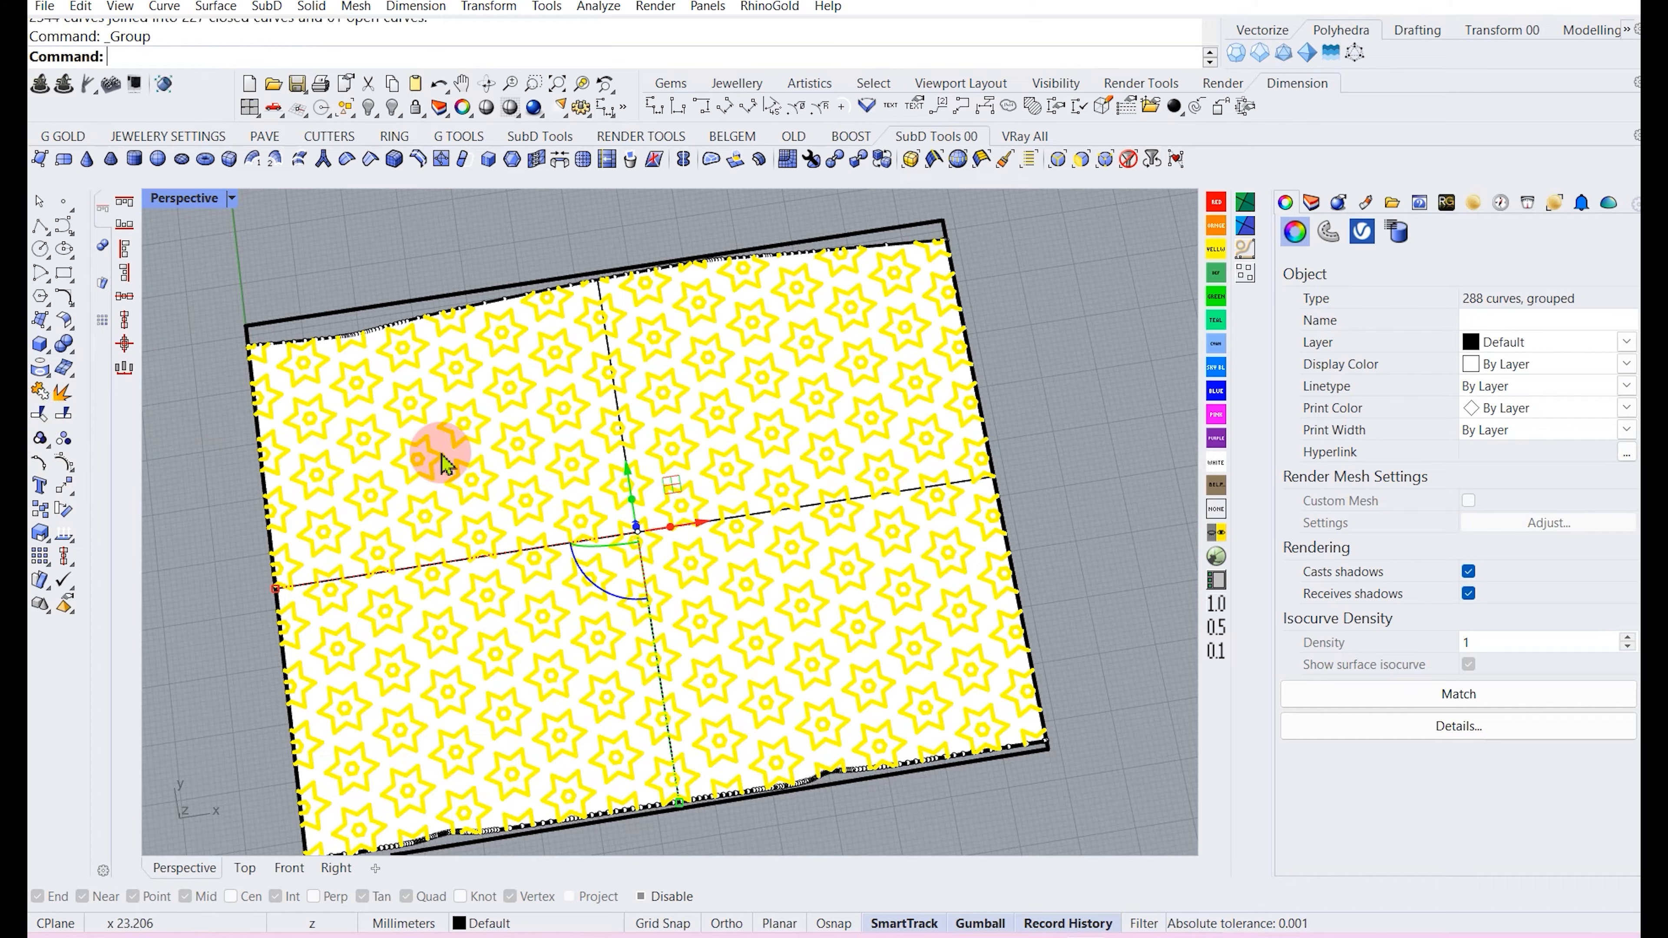
# Split the planar surface with the grouped star pattern curves.
pyautogui.moveTo(402, 453); pyautogui.dragTo(451, 455, button='right')
pyautogui.click(245, 461)
pyautogui.moveTo(325, 533); pyautogui.dragTo(294, 645, button='right')
pyautogui.scroll(2, 296, 631)
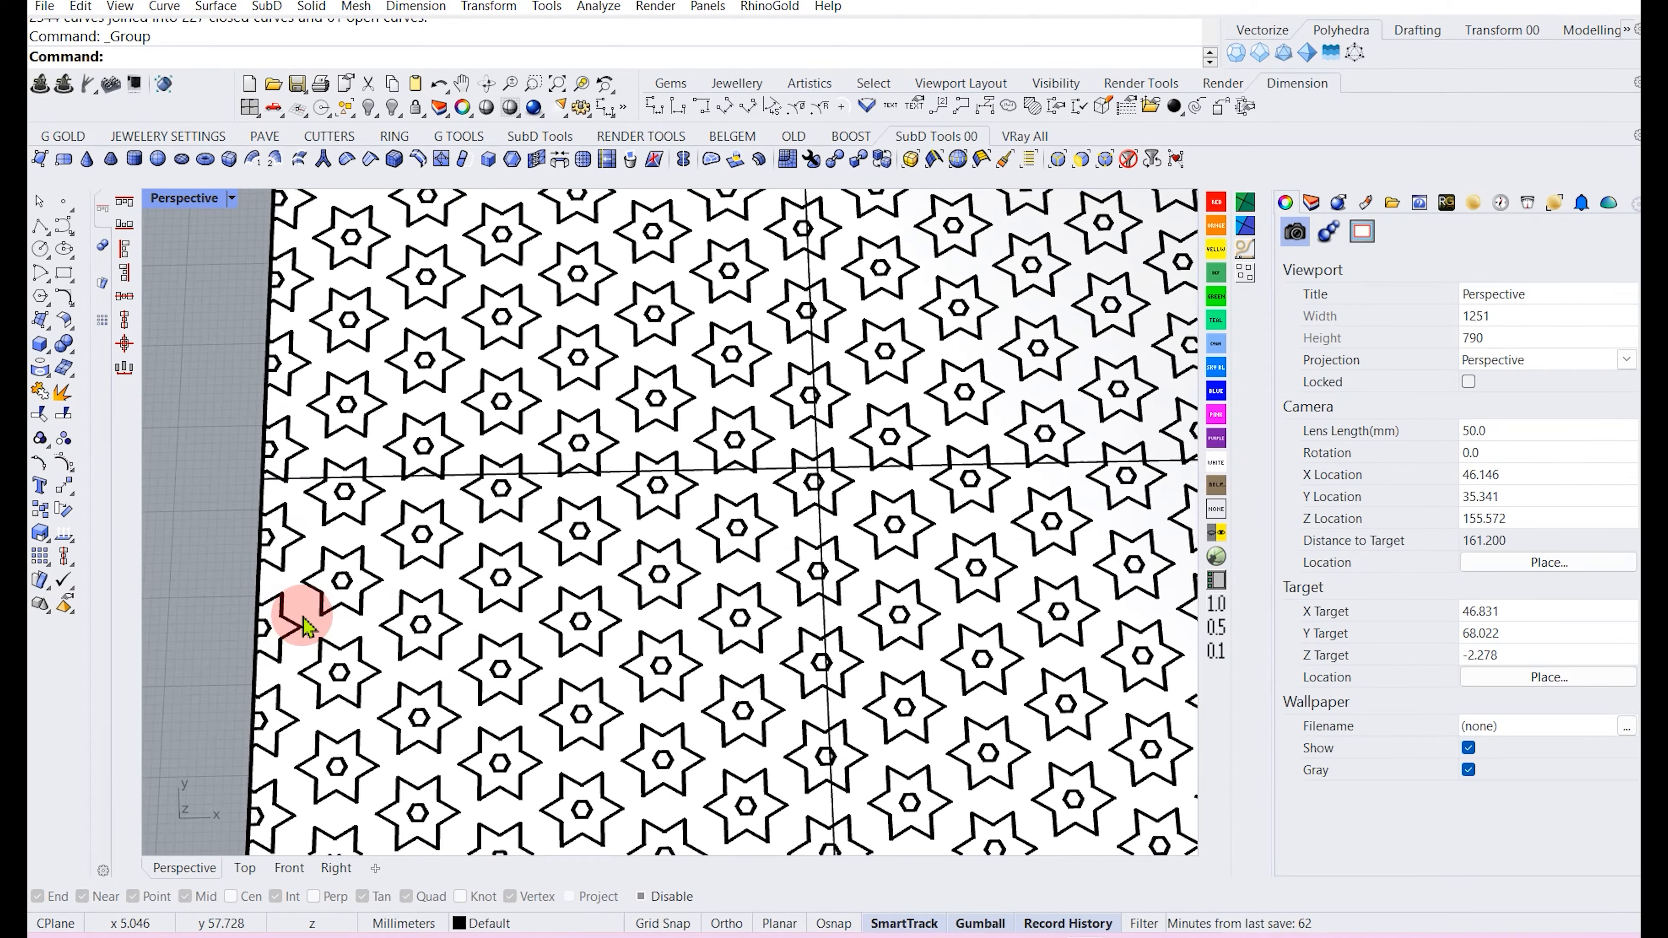
pyautogui.click(298, 595)
pyautogui.scroll(-2, 297, 579)
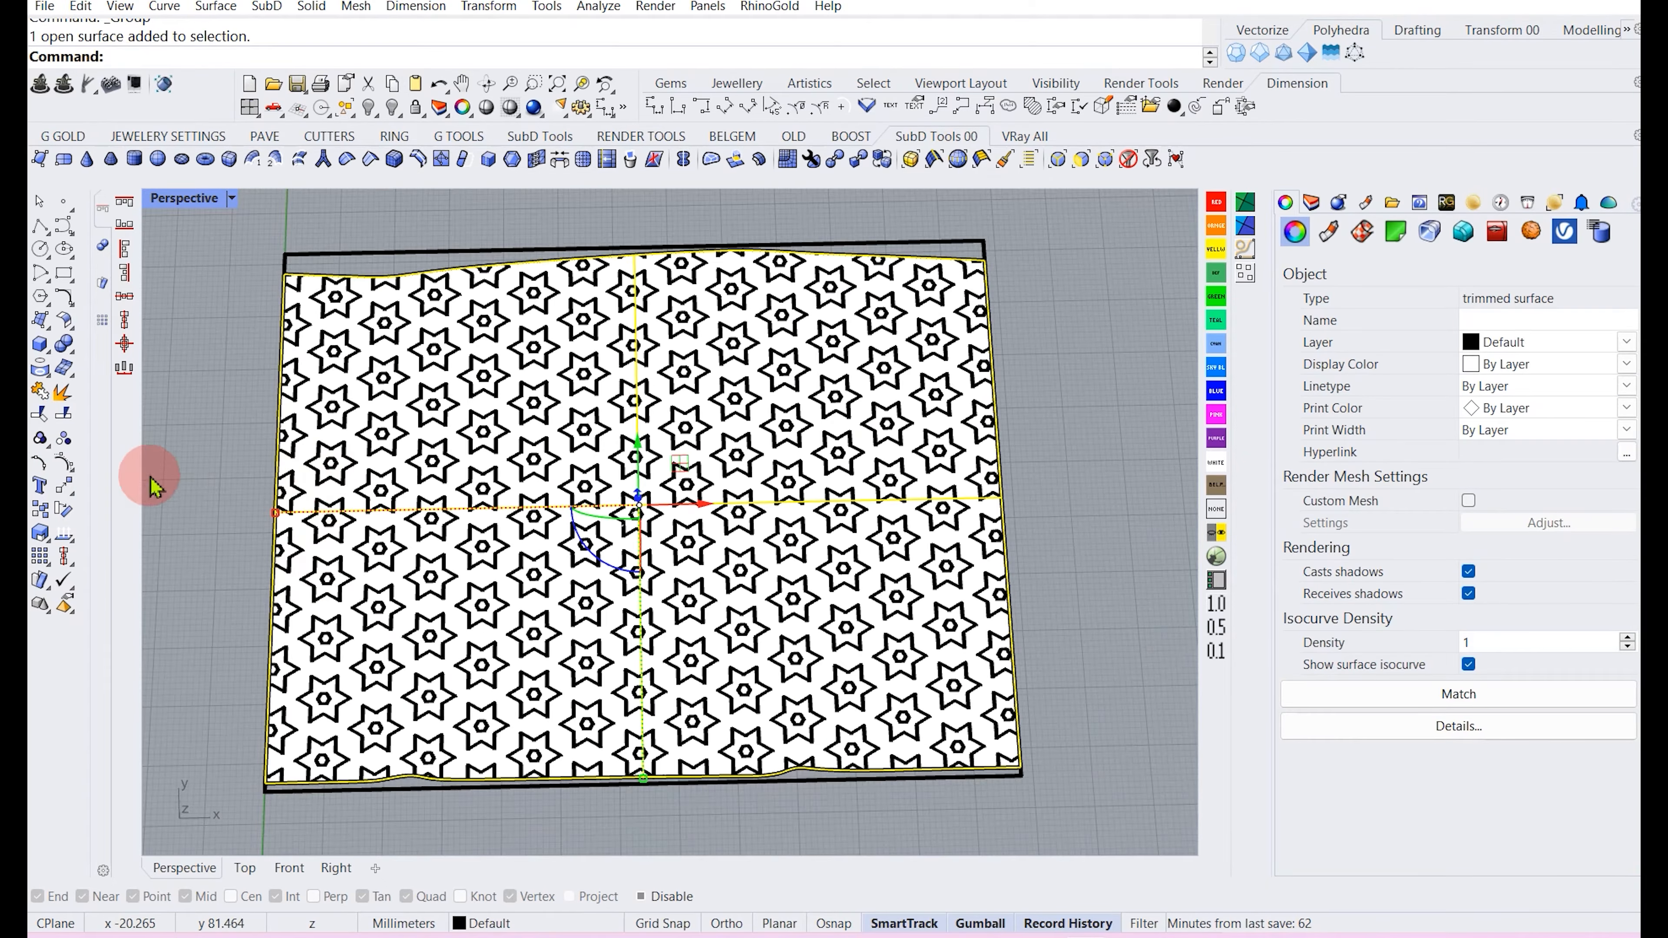
pyautogui.click(66, 414)
pyautogui.scroll(4, 288, 519)
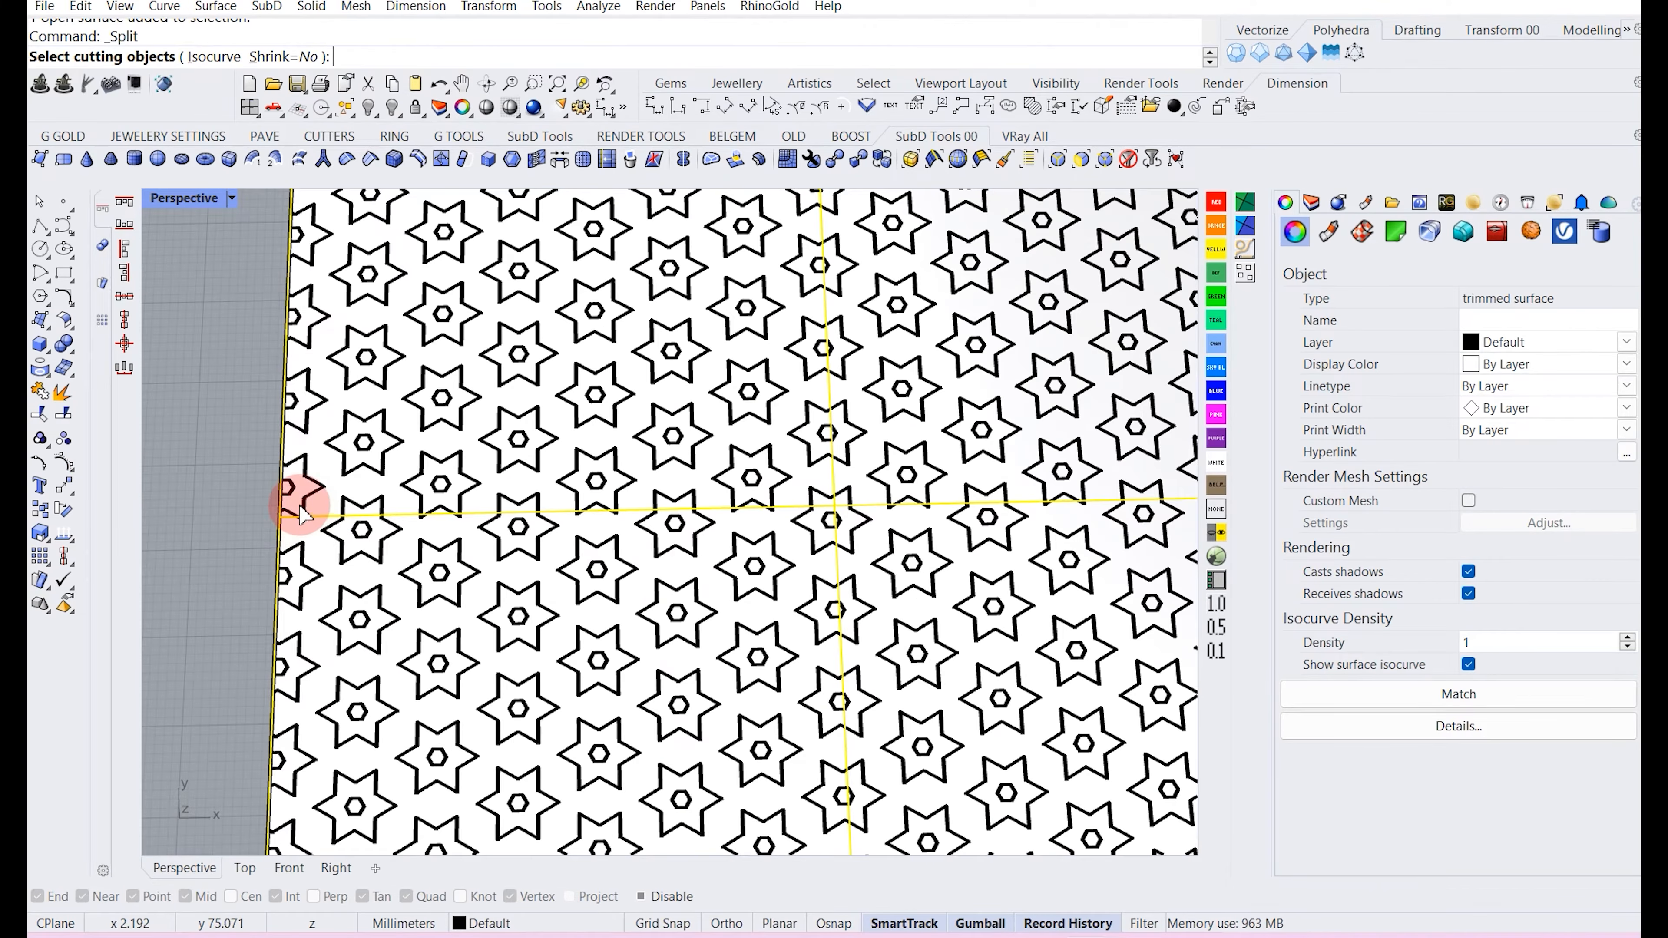
pyautogui.click(307, 507)
pyautogui.rightClick(256, 514)
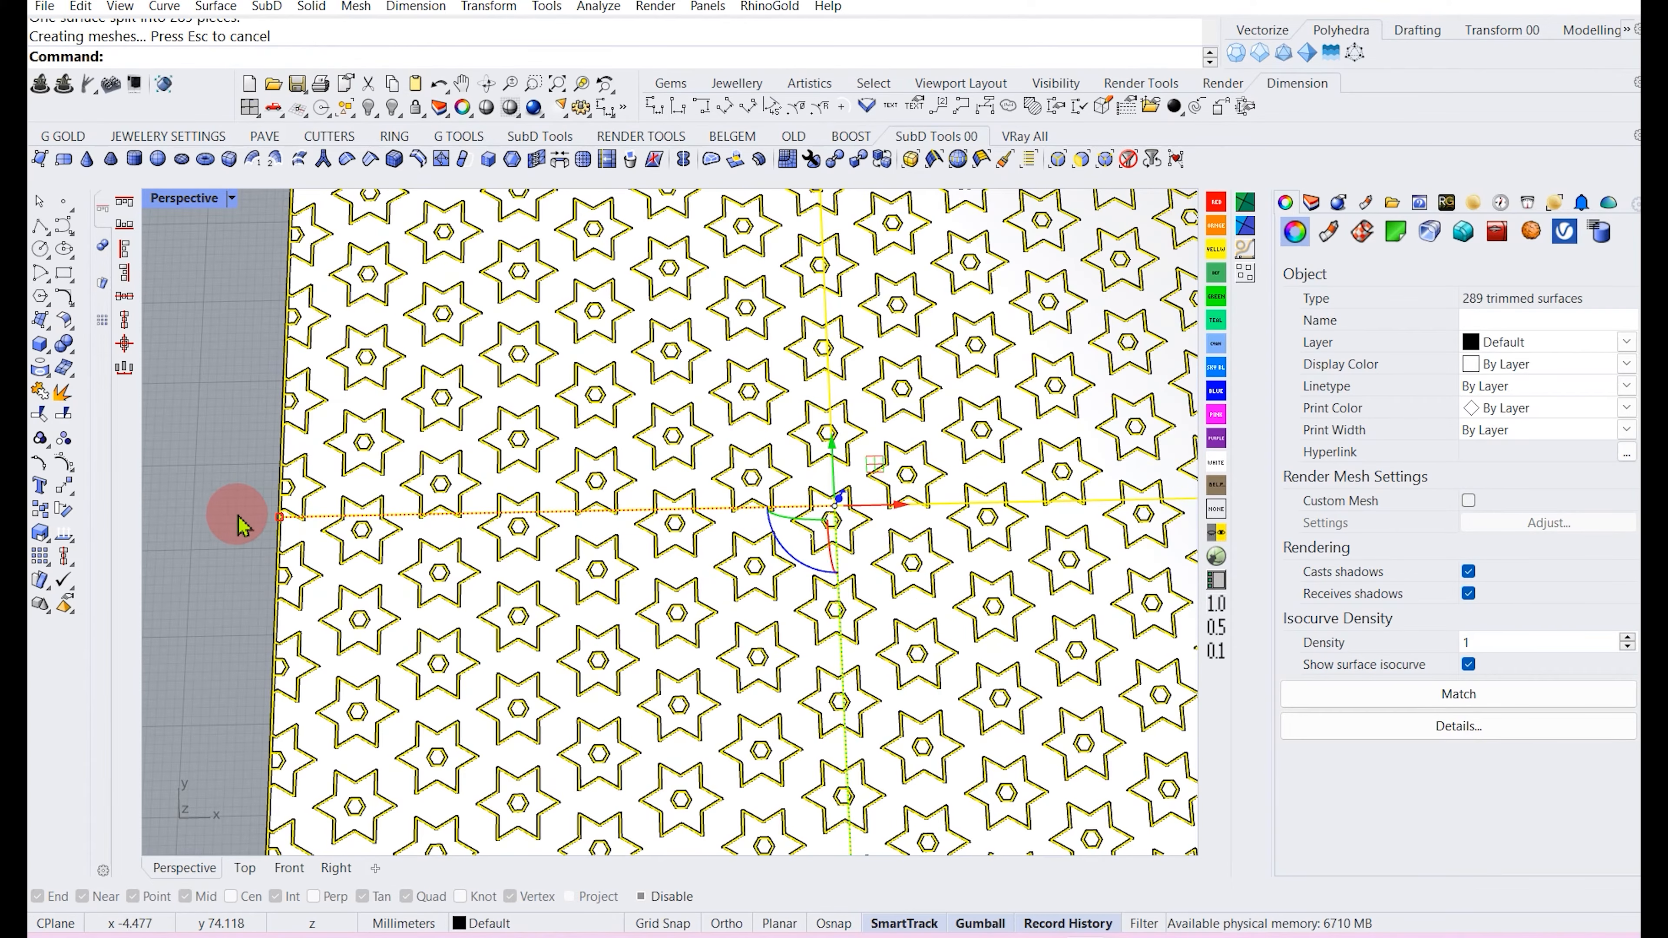
# Select the star-shaped pieces of the split surface across the whole pattern.
pyautogui.click(291, 525)
pyautogui.click(314, 537)
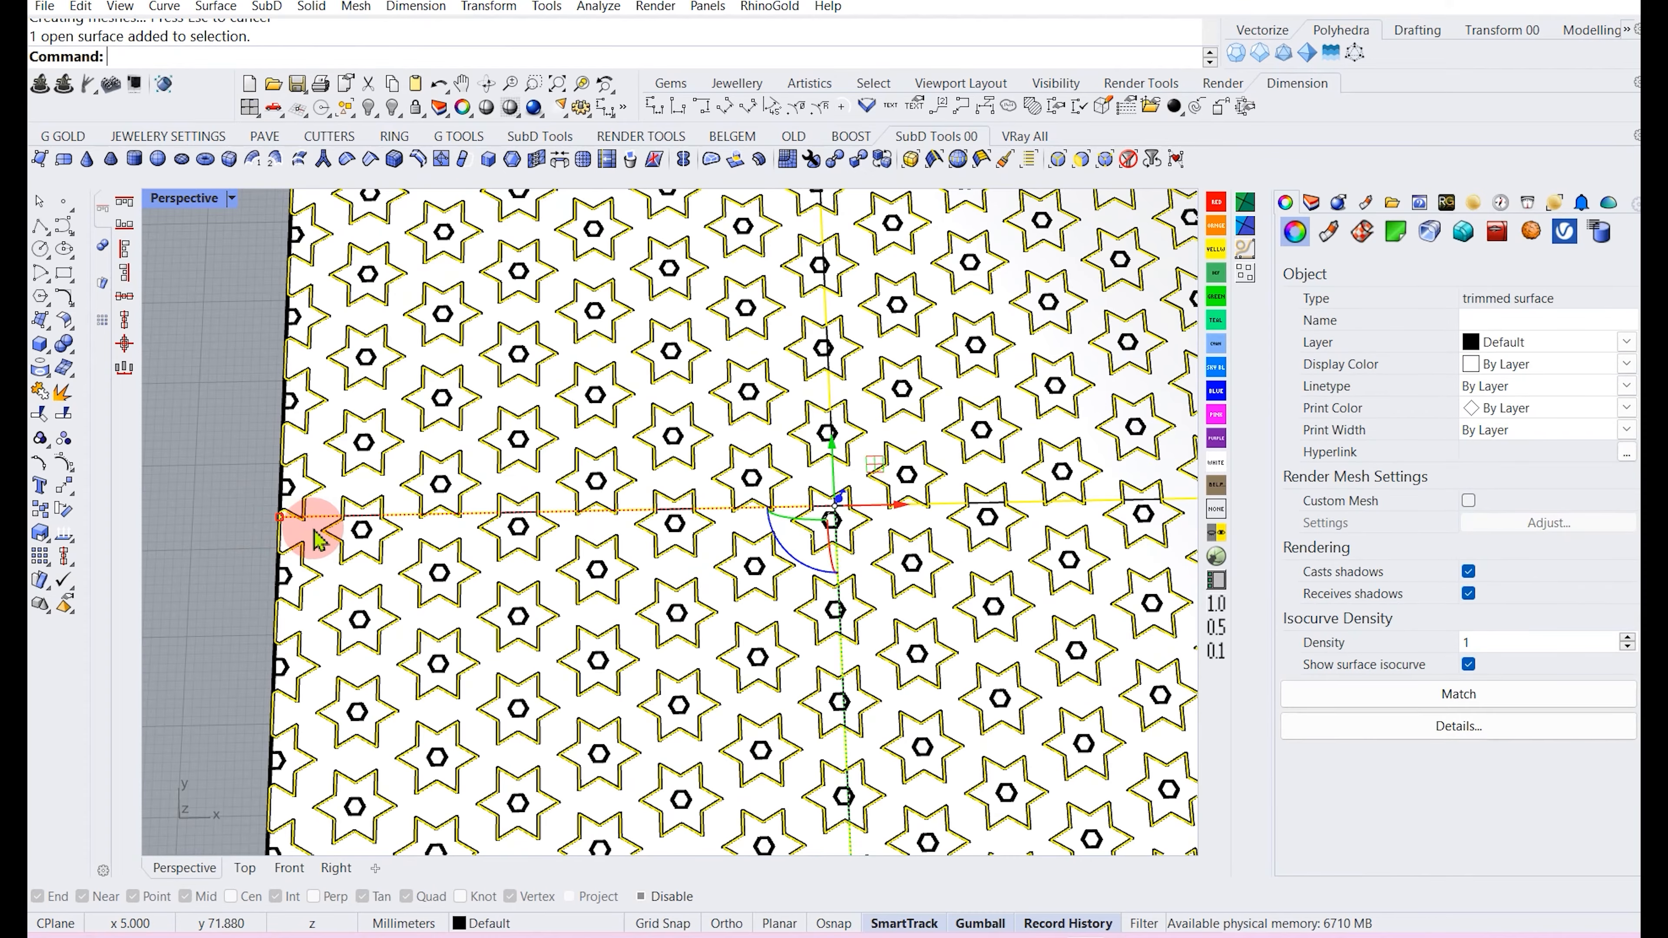
pyautogui.scroll(-5, 309, 533)
pyautogui.scroll(8, 428, 578)
pyautogui.click(453, 615)
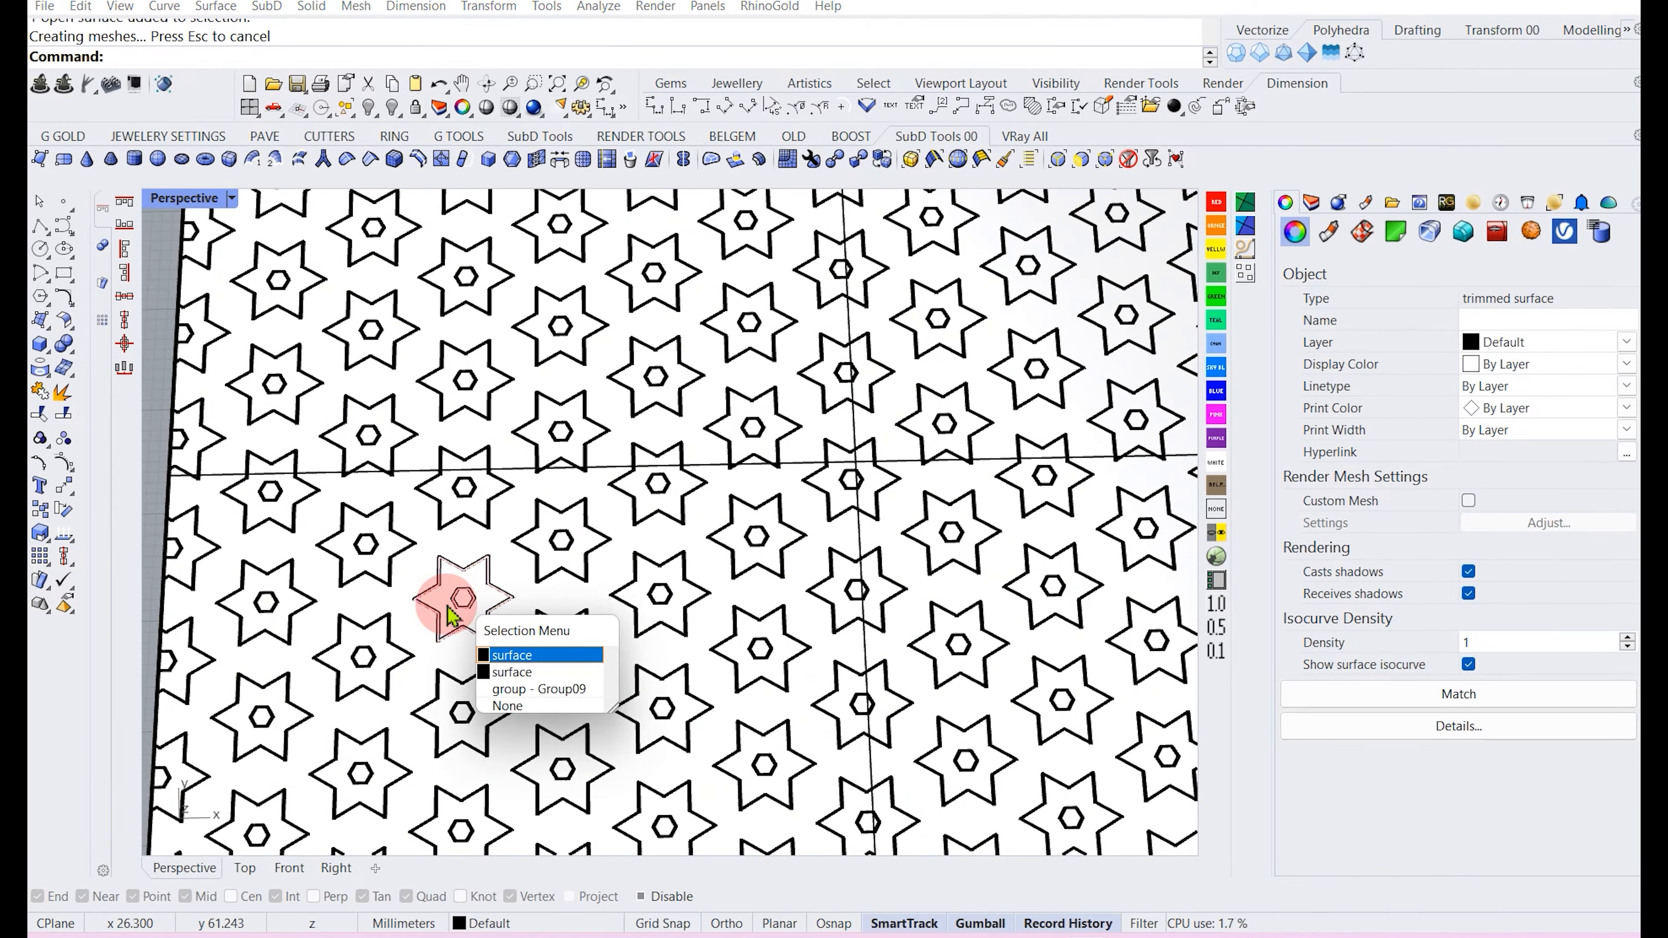
pyautogui.rightClick(445, 587)
pyautogui.scroll(-4, 424, 541)
pyautogui.click(204, 578)
pyautogui.scroll(6, 335, 575)
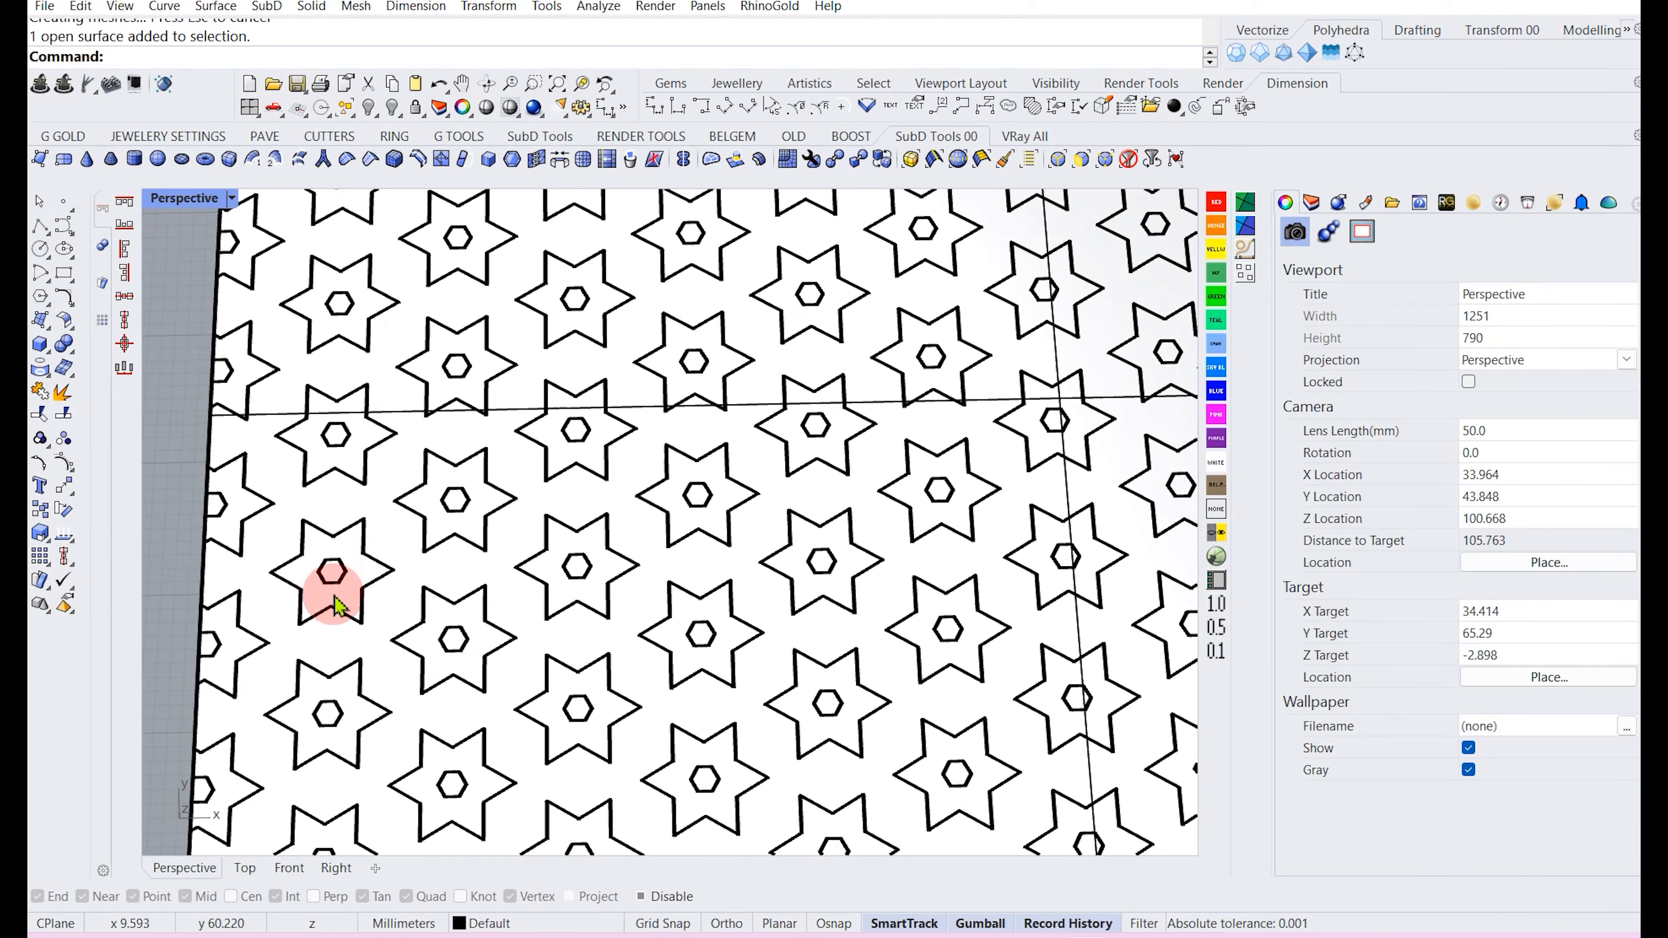
pyautogui.click(341, 605)
pyautogui.click(172, 635)
pyautogui.scroll(4, 230, 640)
pyautogui.click(234, 640)
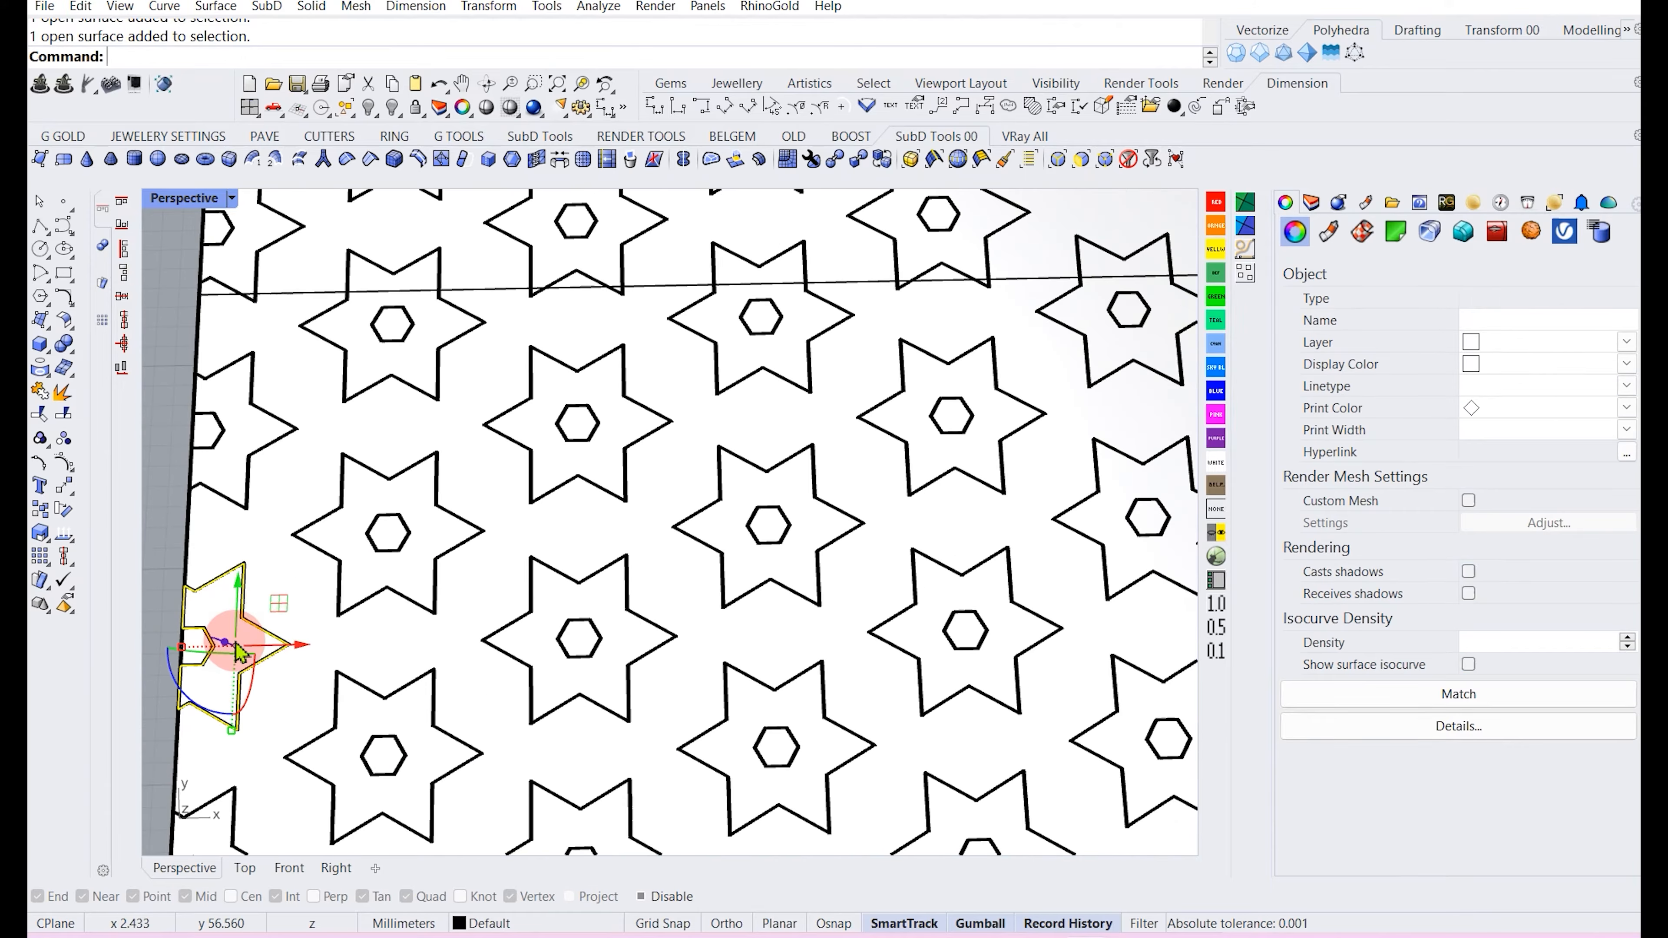
pyautogui.click(309, 510)
pyautogui.scroll(-2, 310, 510)
pyautogui.scroll(-2, 309, 511)
pyautogui.click(185, 540)
pyautogui.click(297, 550)
pyautogui.scroll(-3, 302, 559)
pyautogui.scroll(-4, 393, 555)
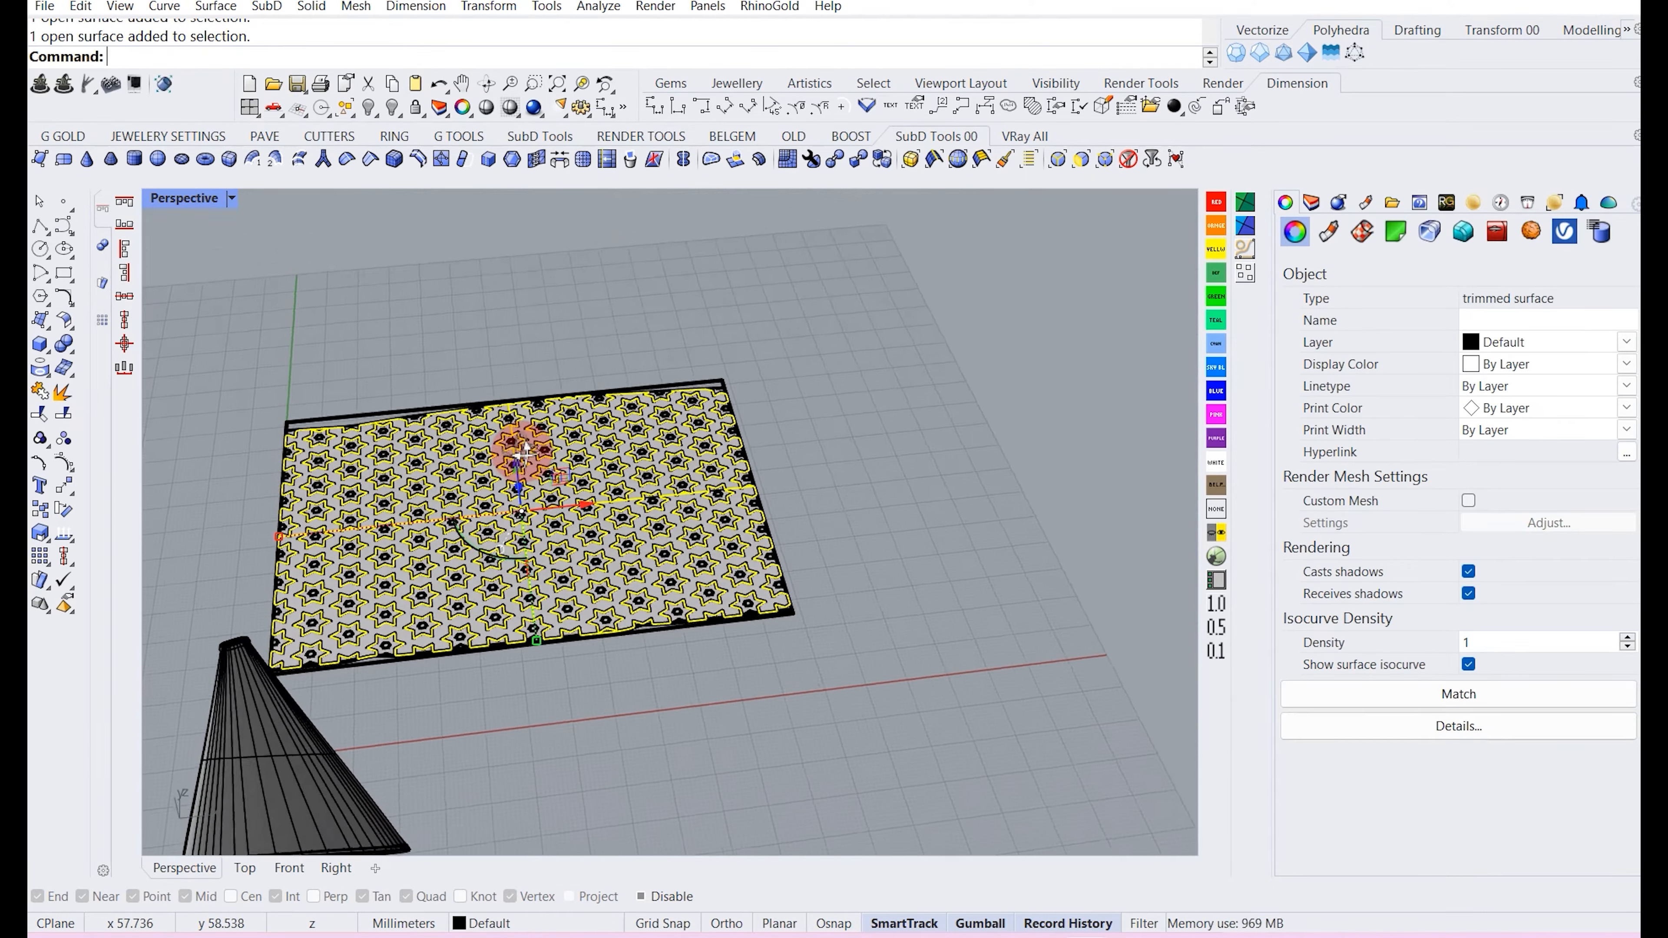
pyautogui.scroll(8, 483, 551)
pyautogui.scroll(-6, 525, 551)
# Offset the selected pieces as solids on both sides with a distance of 0.25.
pyautogui.moveTo(617, 507); pyautogui.dragTo(602, 543, button='right')
pyautogui.scroll(6, 568, 519)
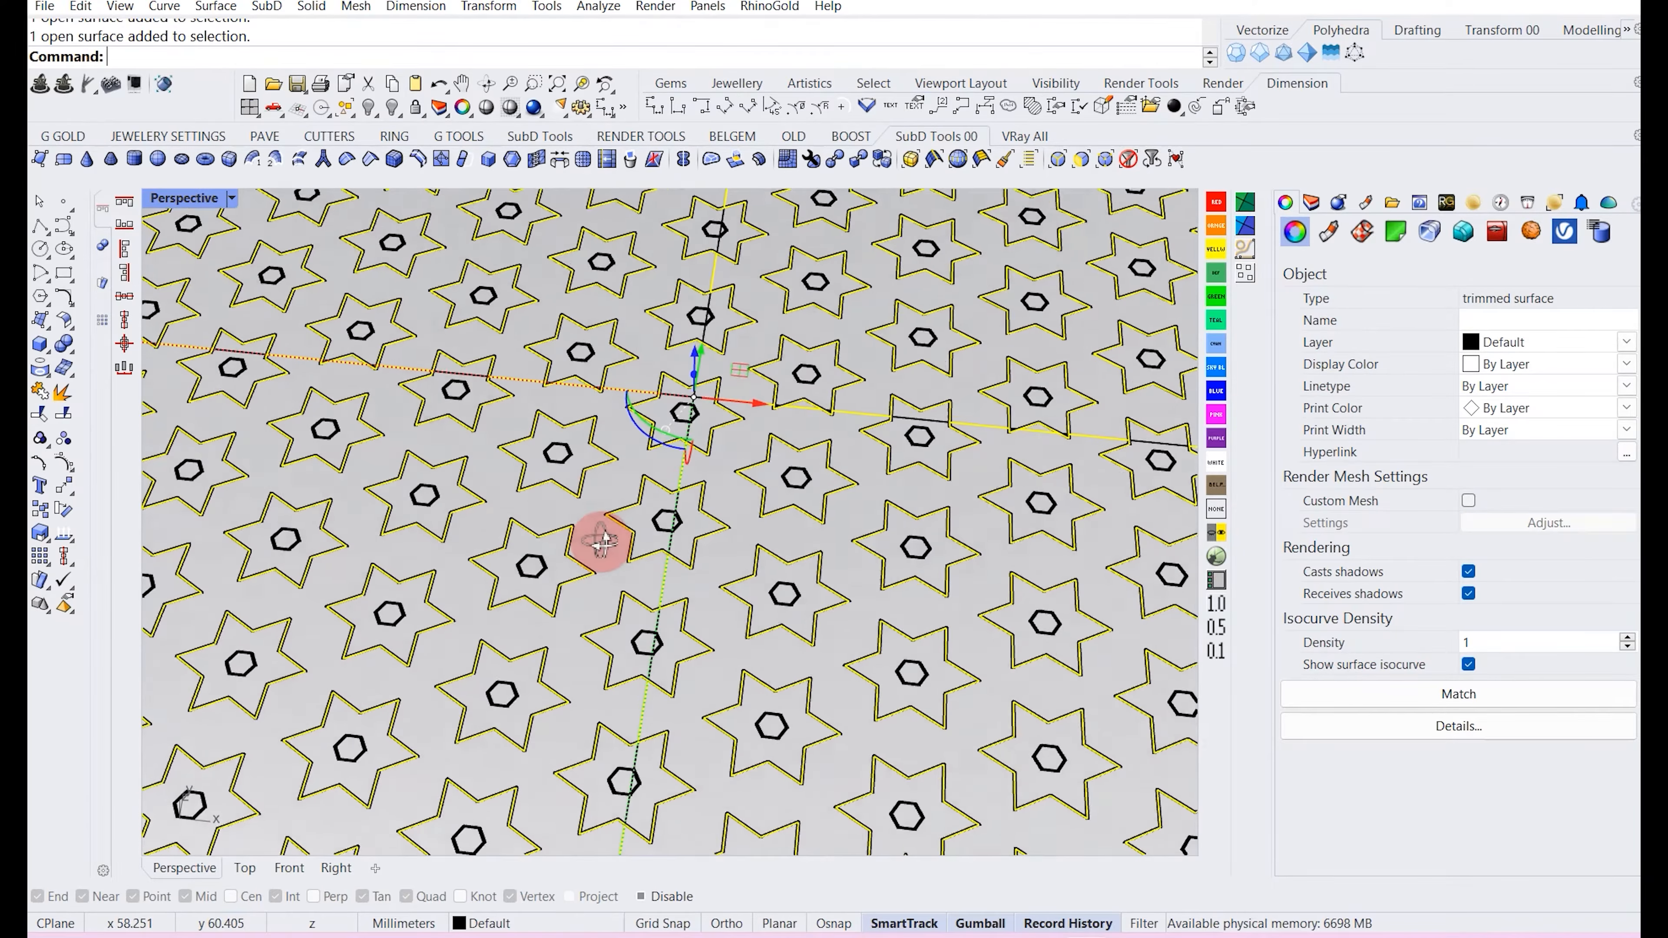
pyautogui.write('s')
pyautogui.rightClick(592, 496)
pyautogui.scroll(-6, 602, 502)
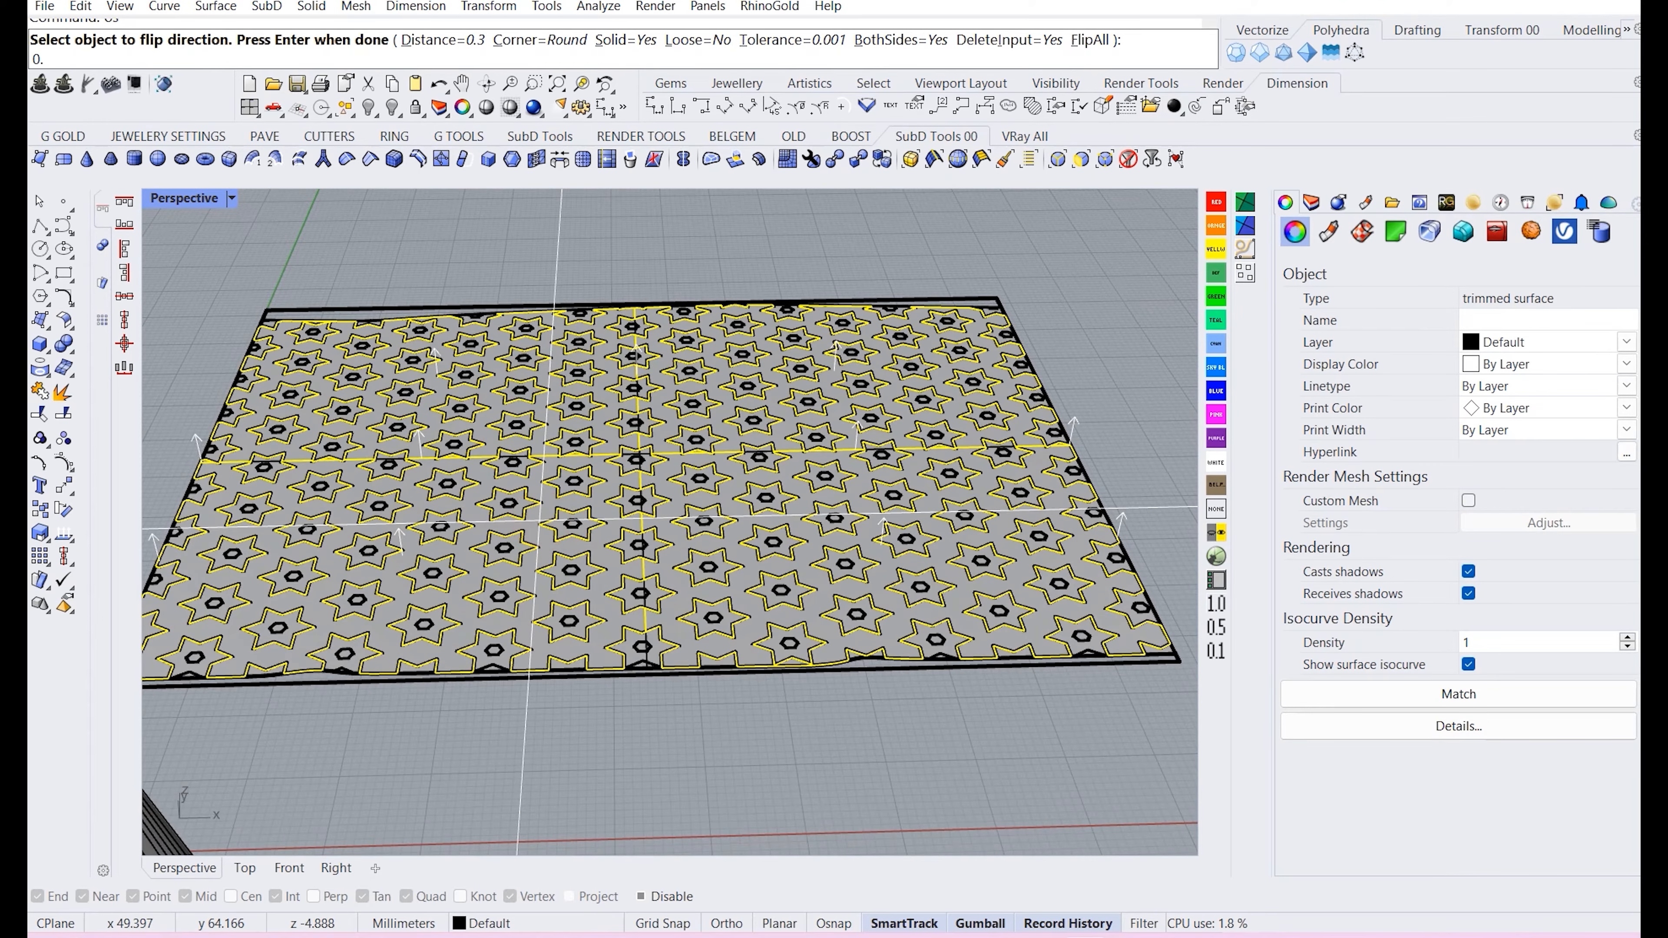
pyautogui.write('0.25')
pyautogui.rightClick(540, 521)
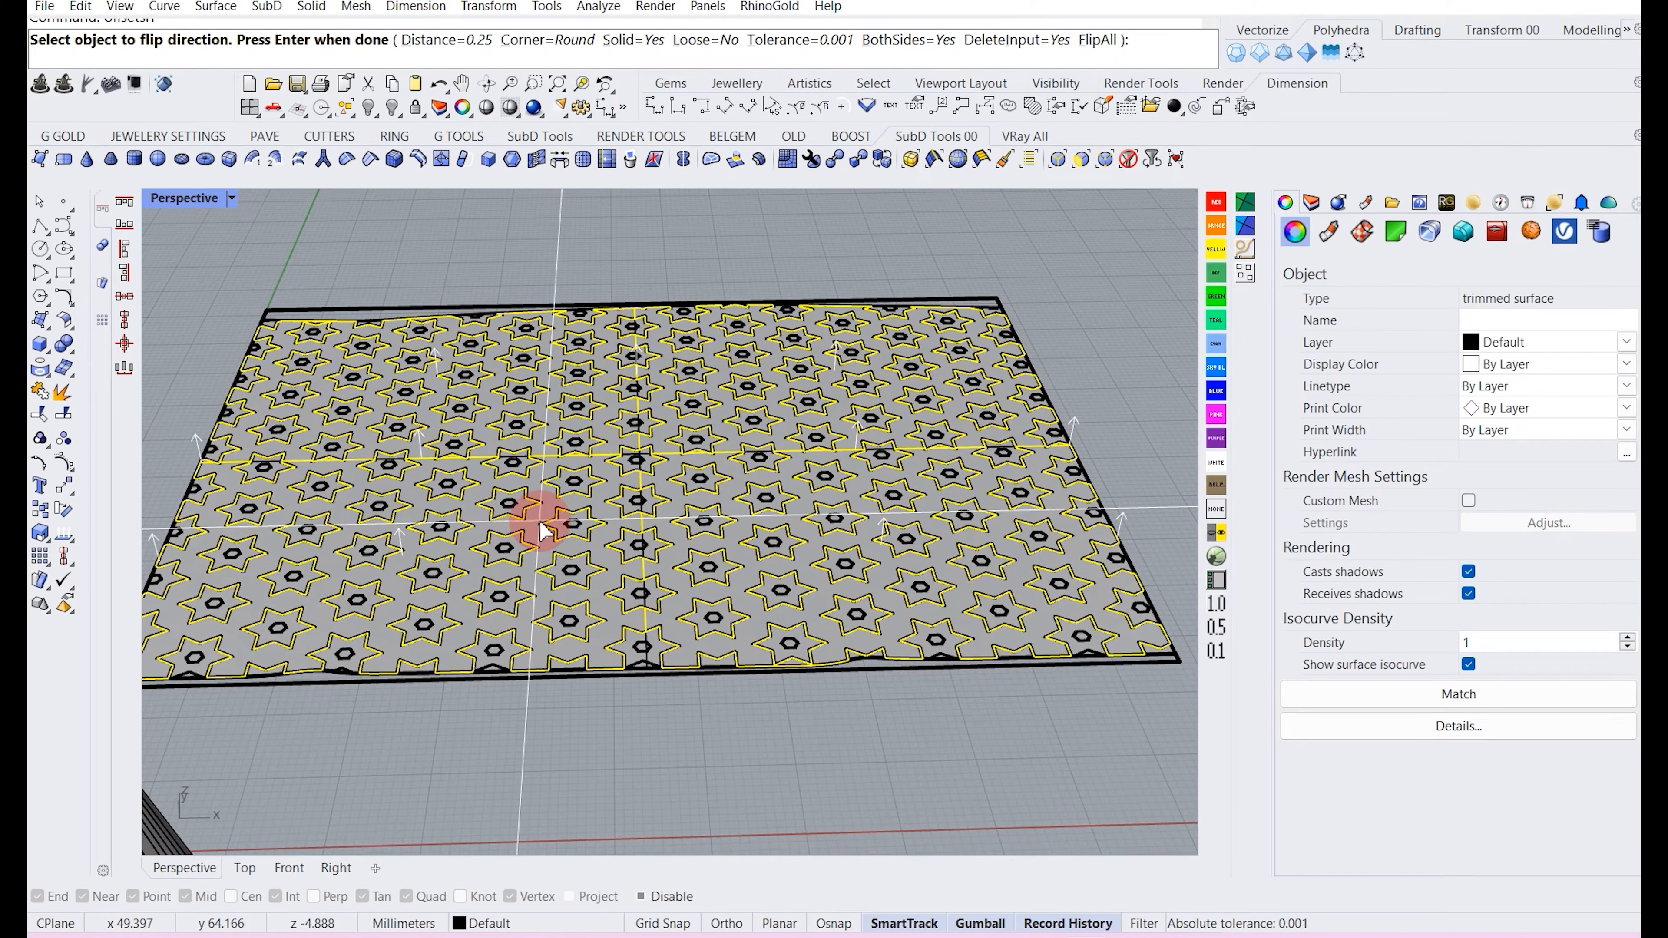
pyautogui.rightClick(719, 383)
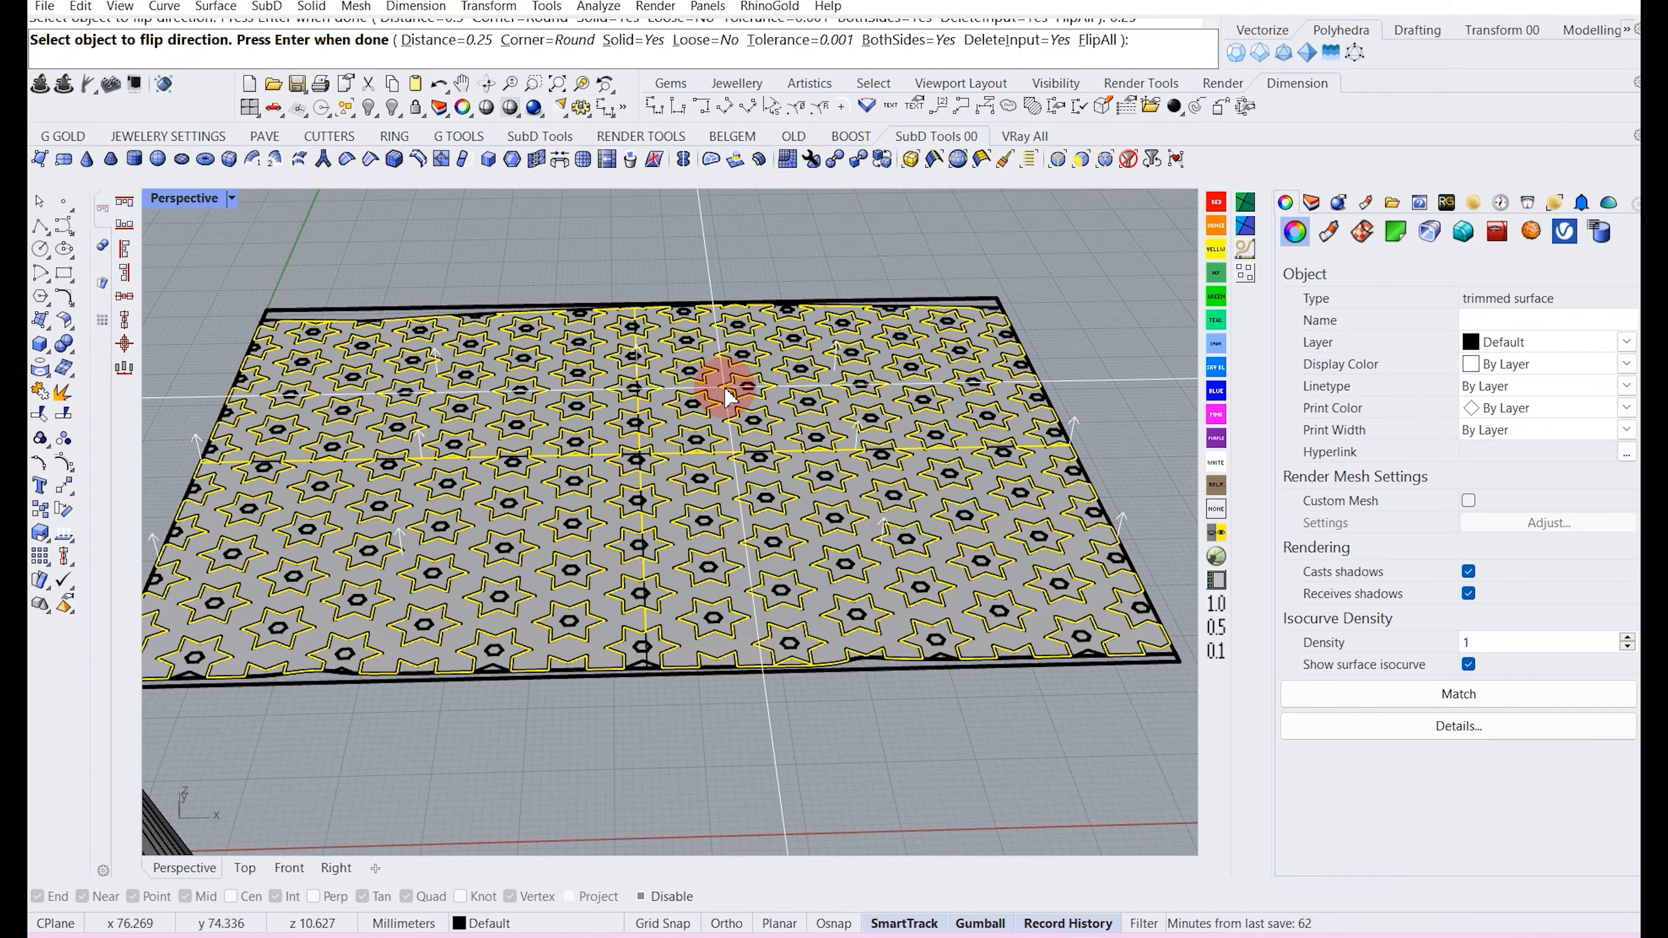
pyautogui.click(483, 728)
pyautogui.scroll(-6, 476, 690)
pyautogui.scroll(7, 455, 619)
pyautogui.moveTo(388, 706); pyautogui.dragTo(400, 613, button='right')
pyautogui.moveTo(504, 536); pyautogui.dragTo(515, 614, button='right')
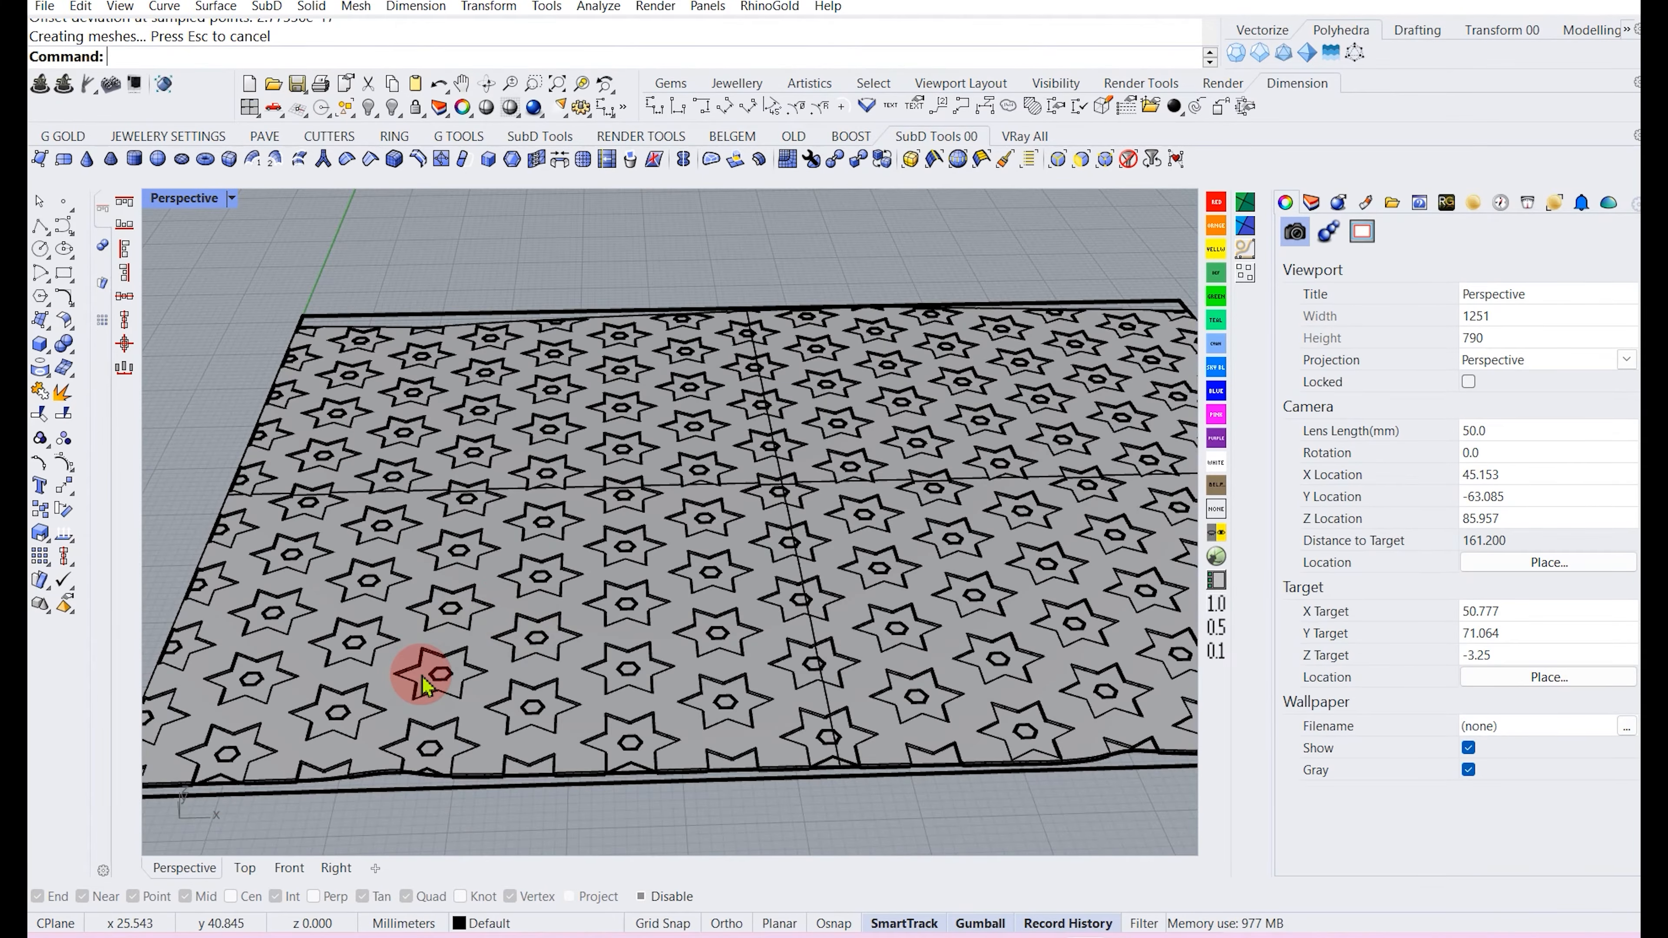
pyautogui.press('Return')
# Select the remaining split surface pieces and hide them.
pyautogui.scroll(-6, 417, 678)
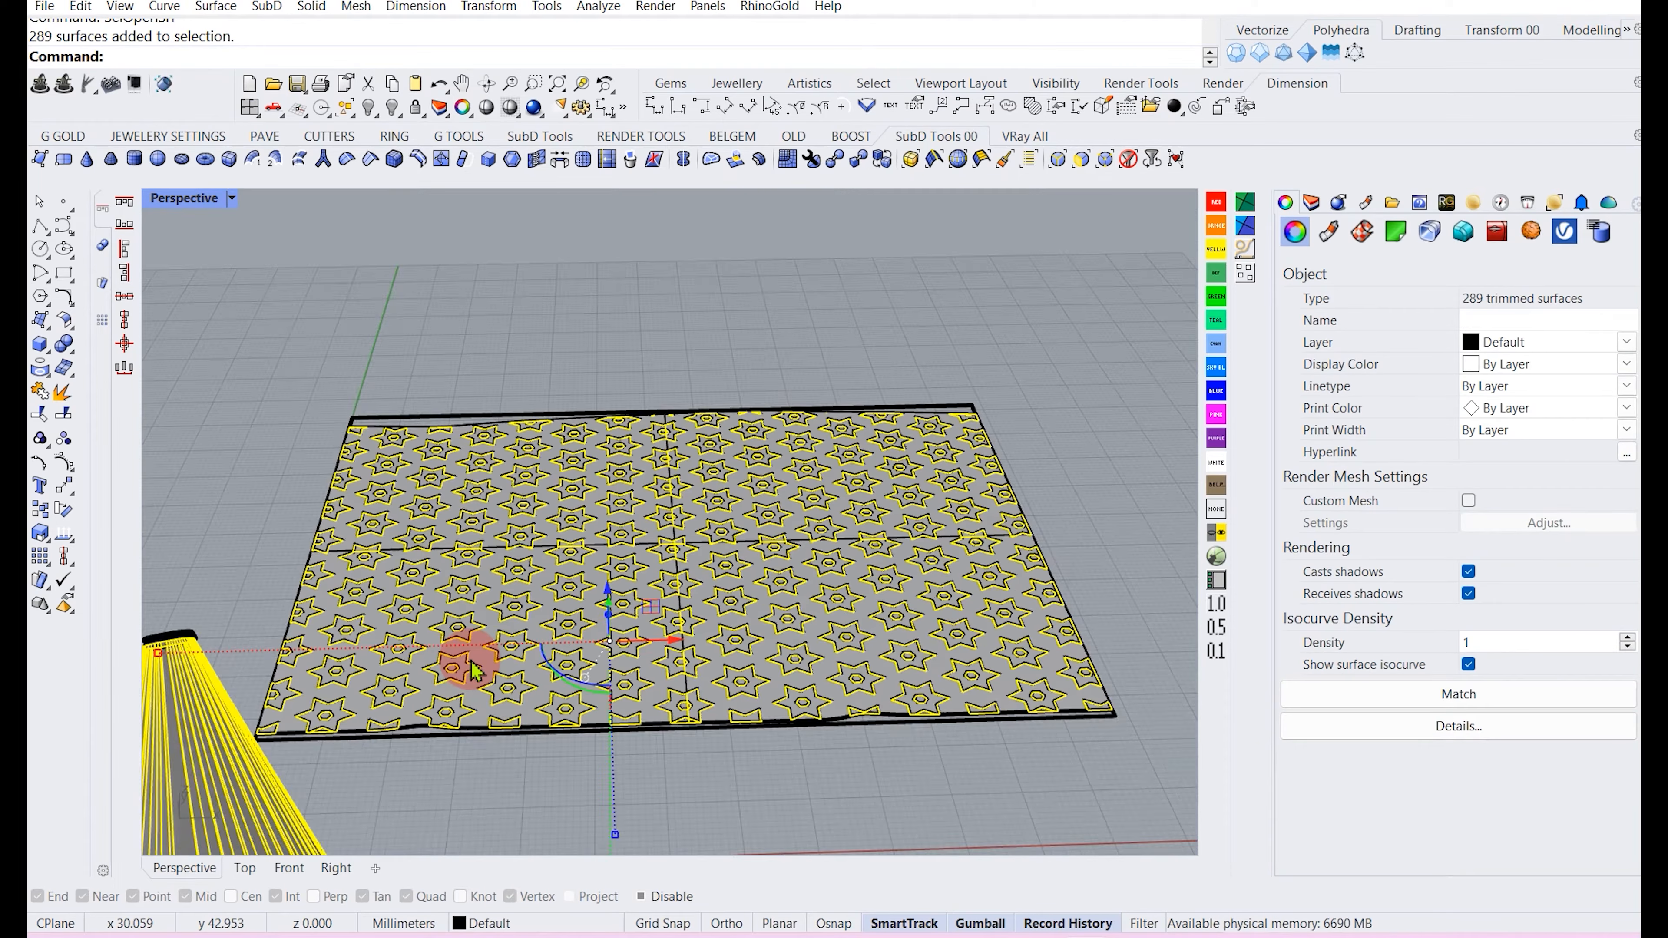
pyautogui.moveTo(507, 647); pyautogui.dragTo(512, 795, button='right')
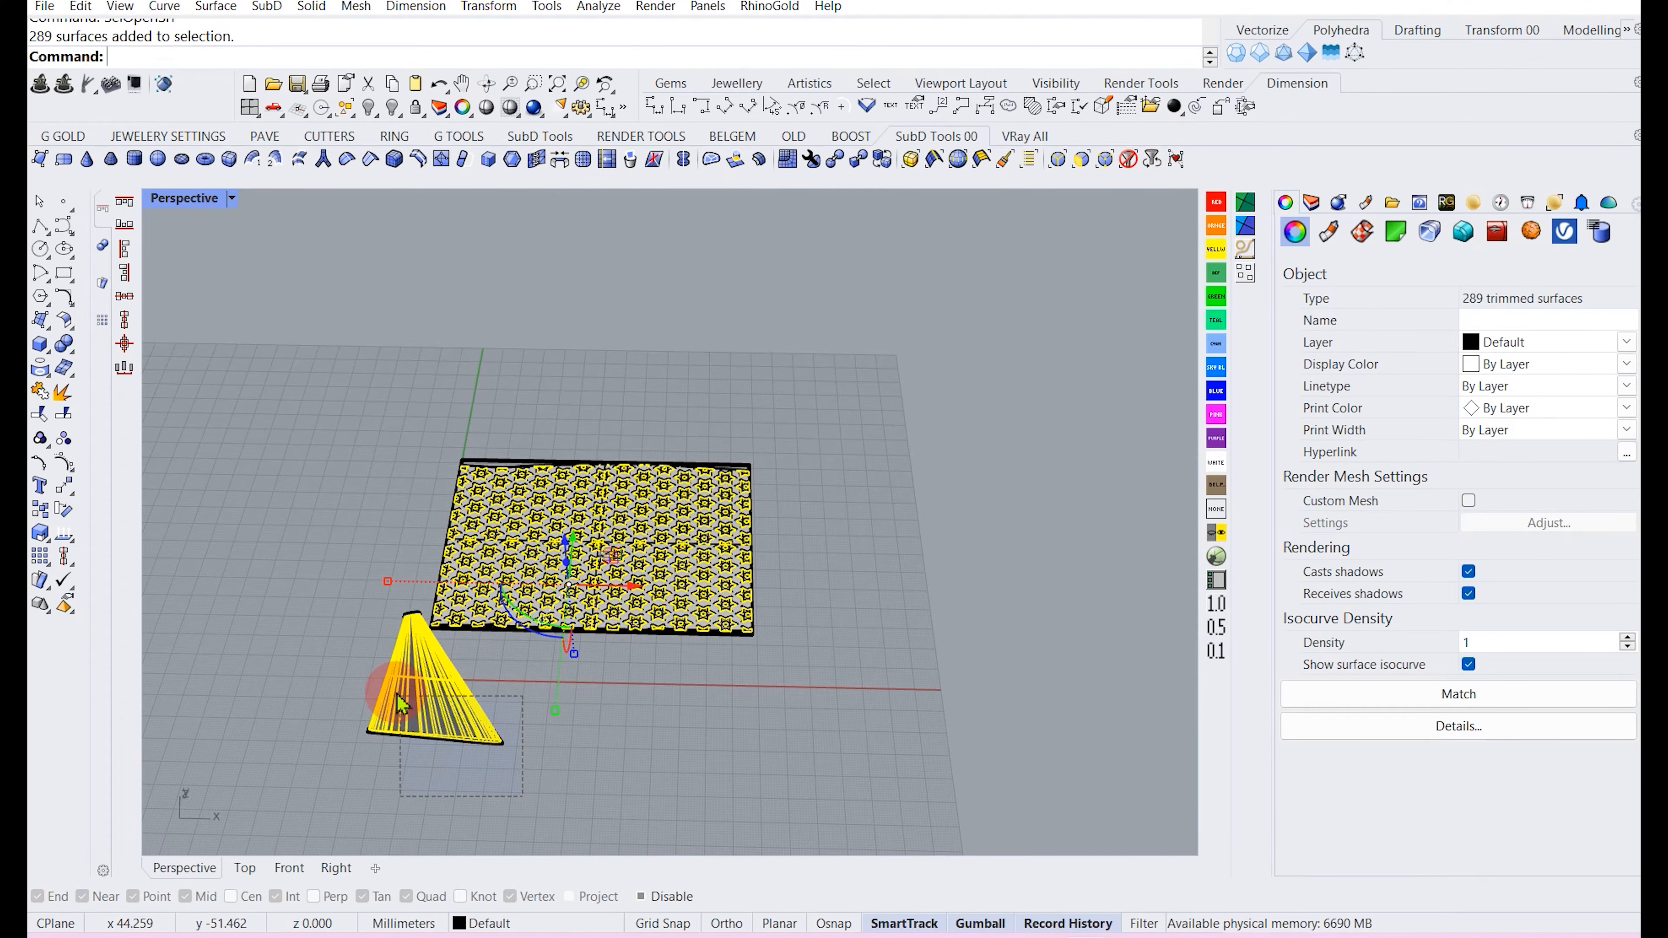
pyautogui.keyDown('ctrl'); pyautogui.click(407, 709); pyautogui.keyUp('ctrl')
pyautogui.scroll(3, 550, 560)
pyautogui.click(35, 445)
pyautogui.click(368, 107)
# Create a planar surface from the flattened cone's closed outline curve.
pyautogui.scroll(5, 503, 558)
pyautogui.scroll(-6, 474, 397)
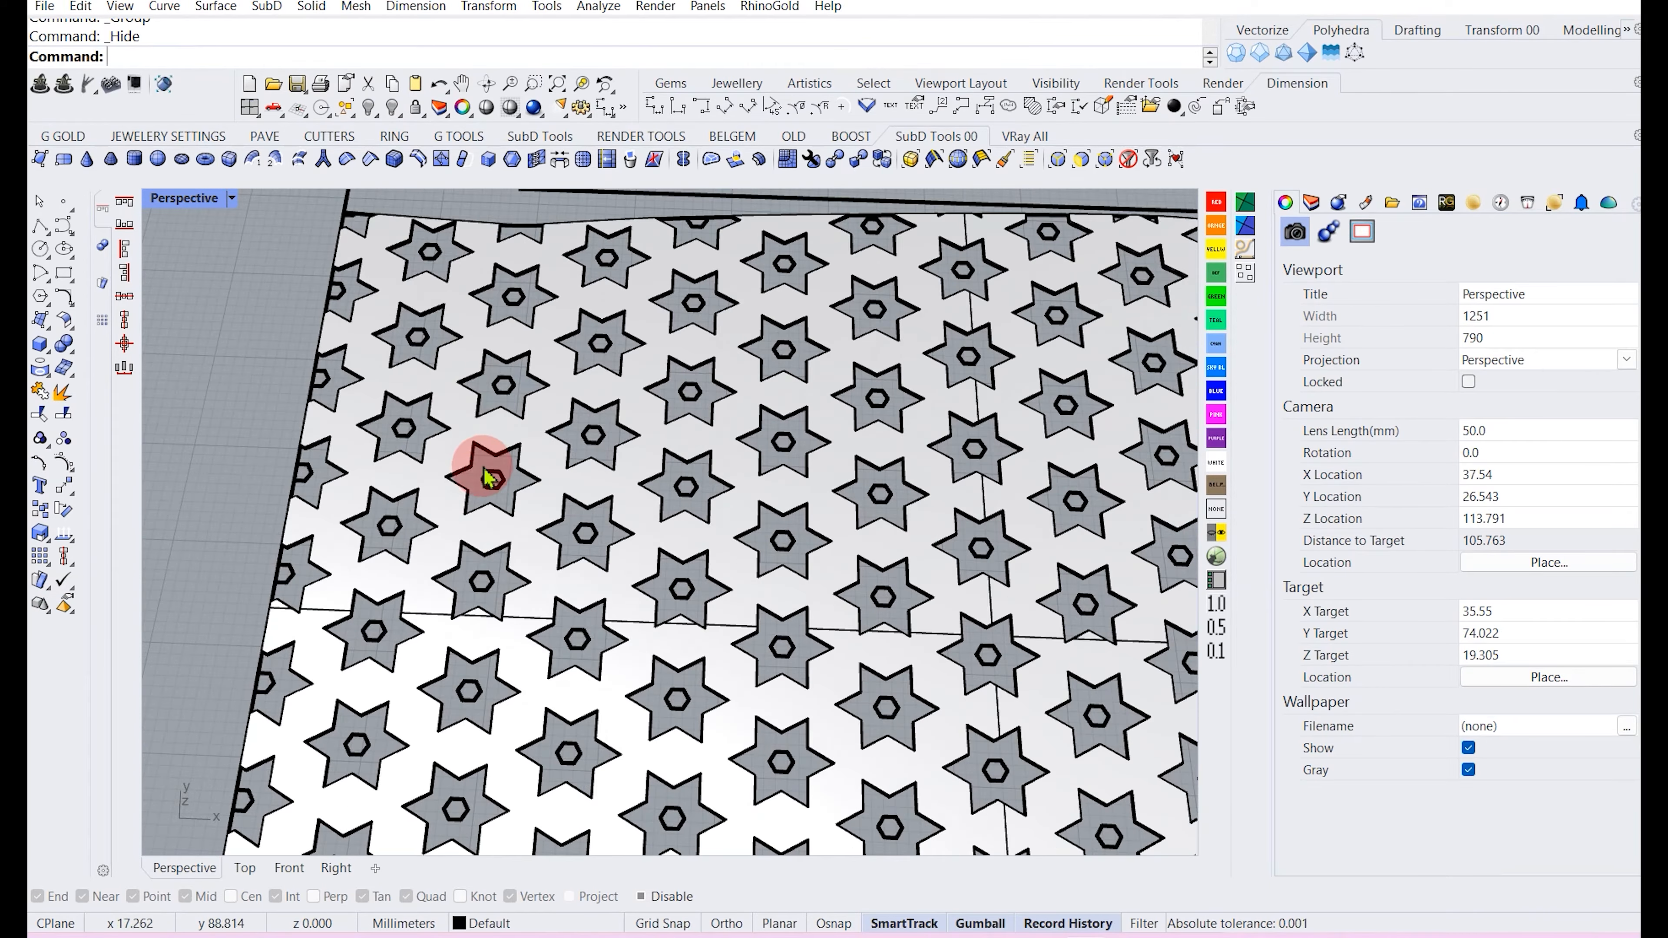
pyautogui.moveTo(484, 454); pyautogui.dragTo(434, 547, button='right')
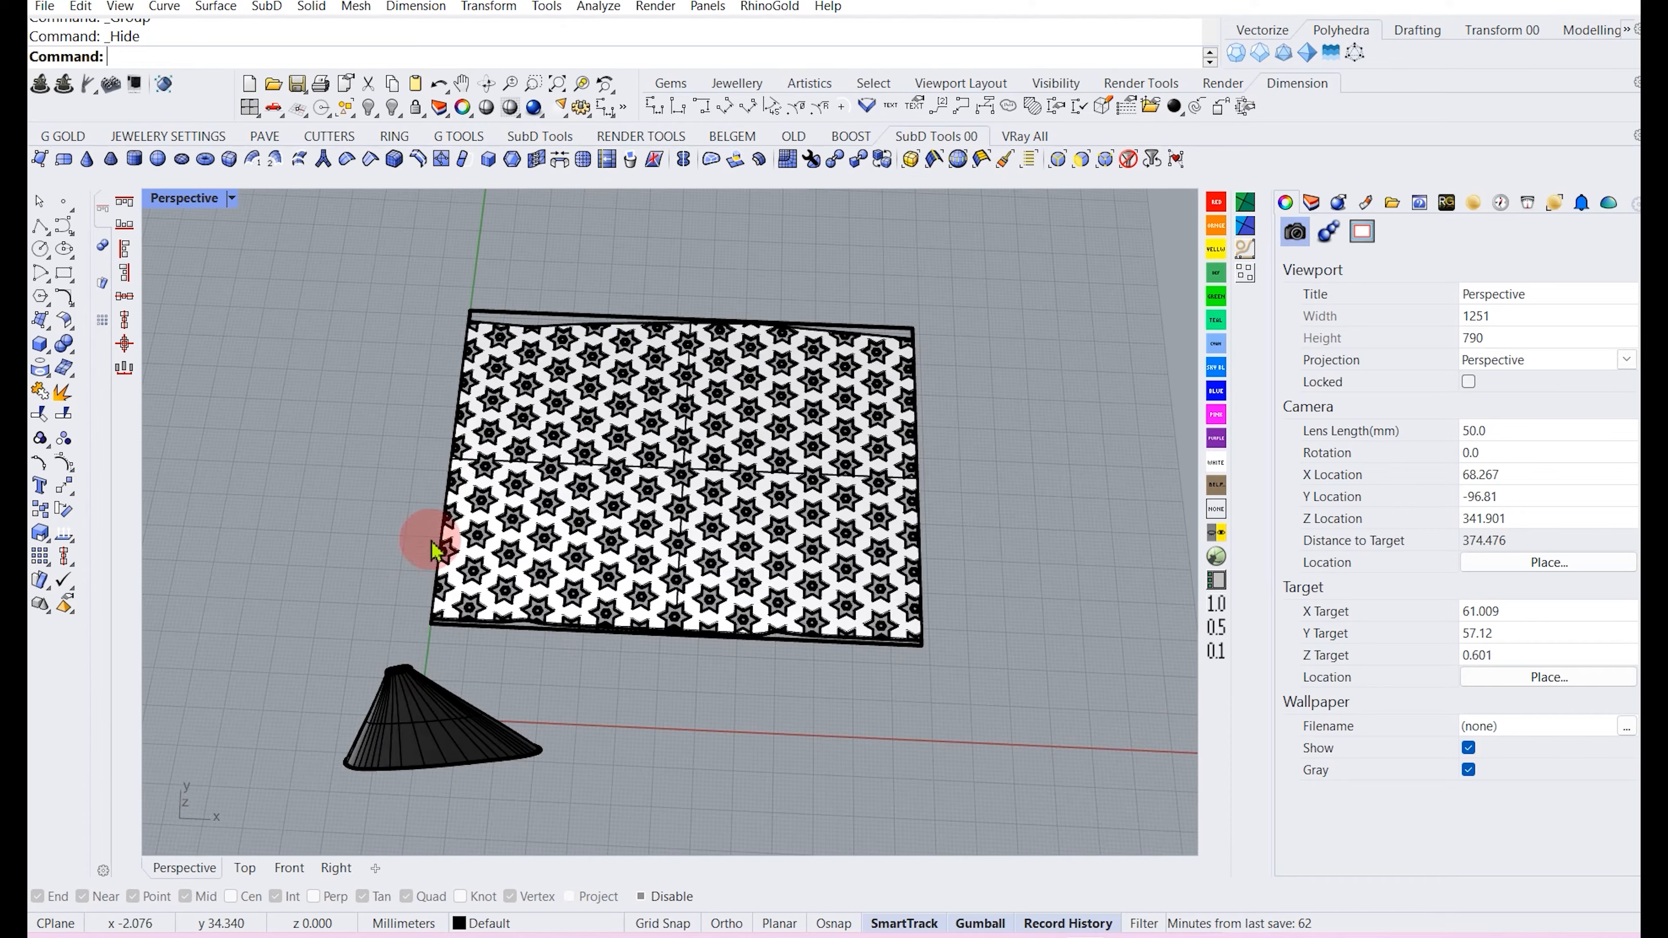
pyautogui.scroll(10, 484, 437)
pyautogui.click(438, 461)
pyautogui.press('Return')
pyautogui.scroll(-8, 449, 473)
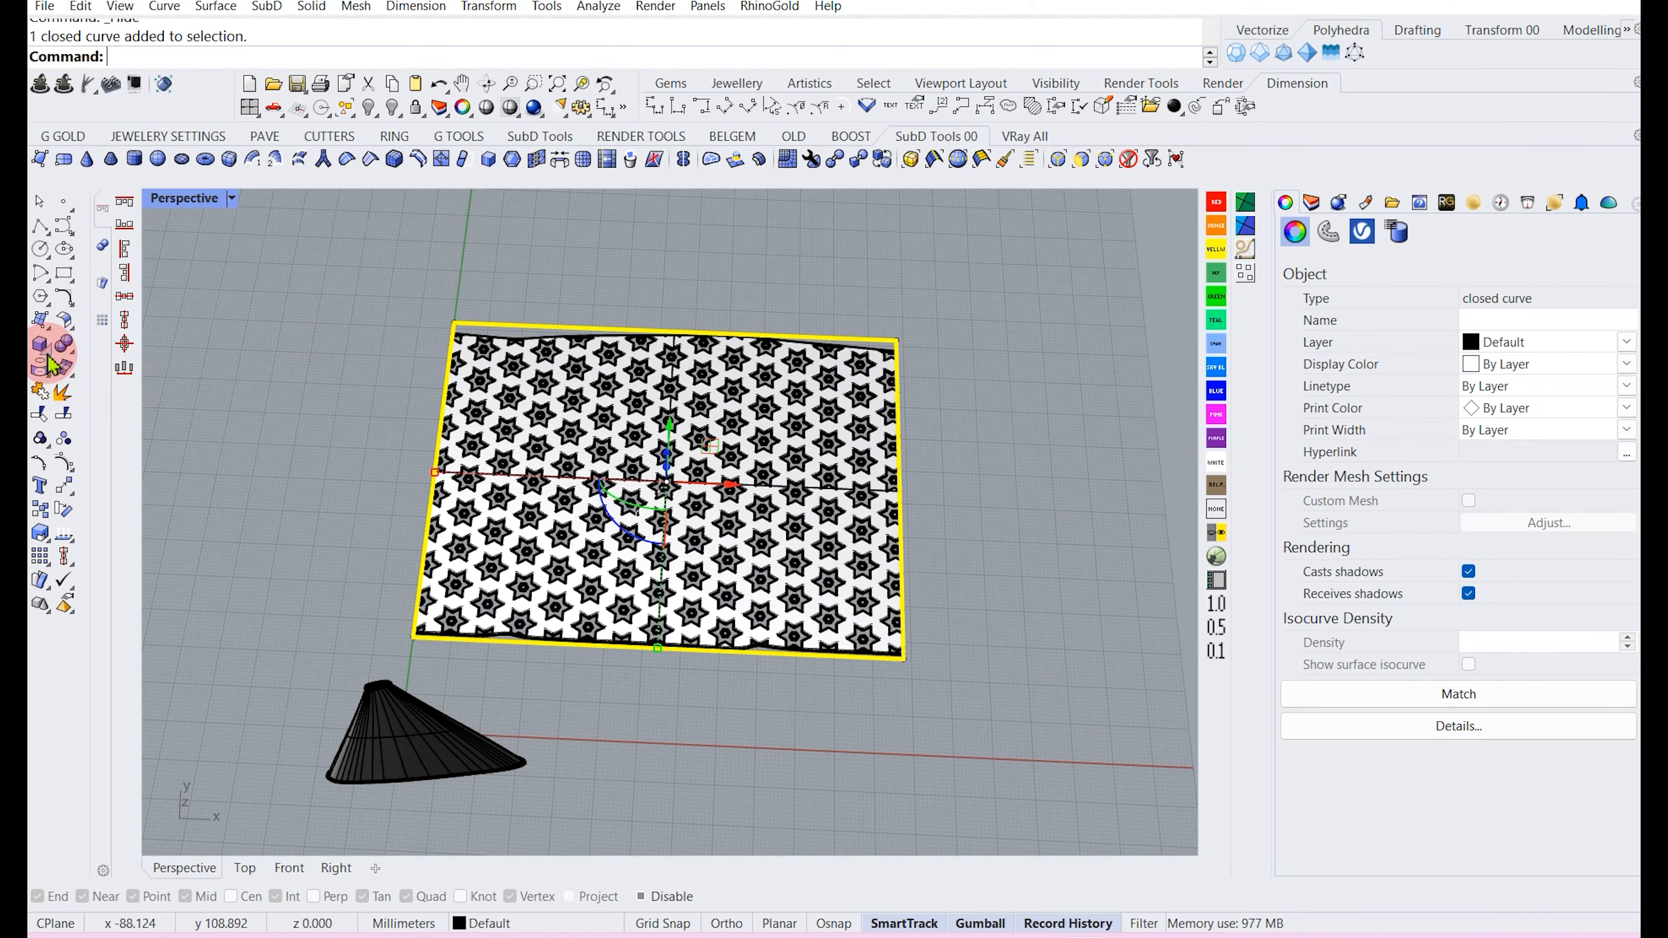
pyautogui.click(49, 329)
pyautogui.click(92, 328)
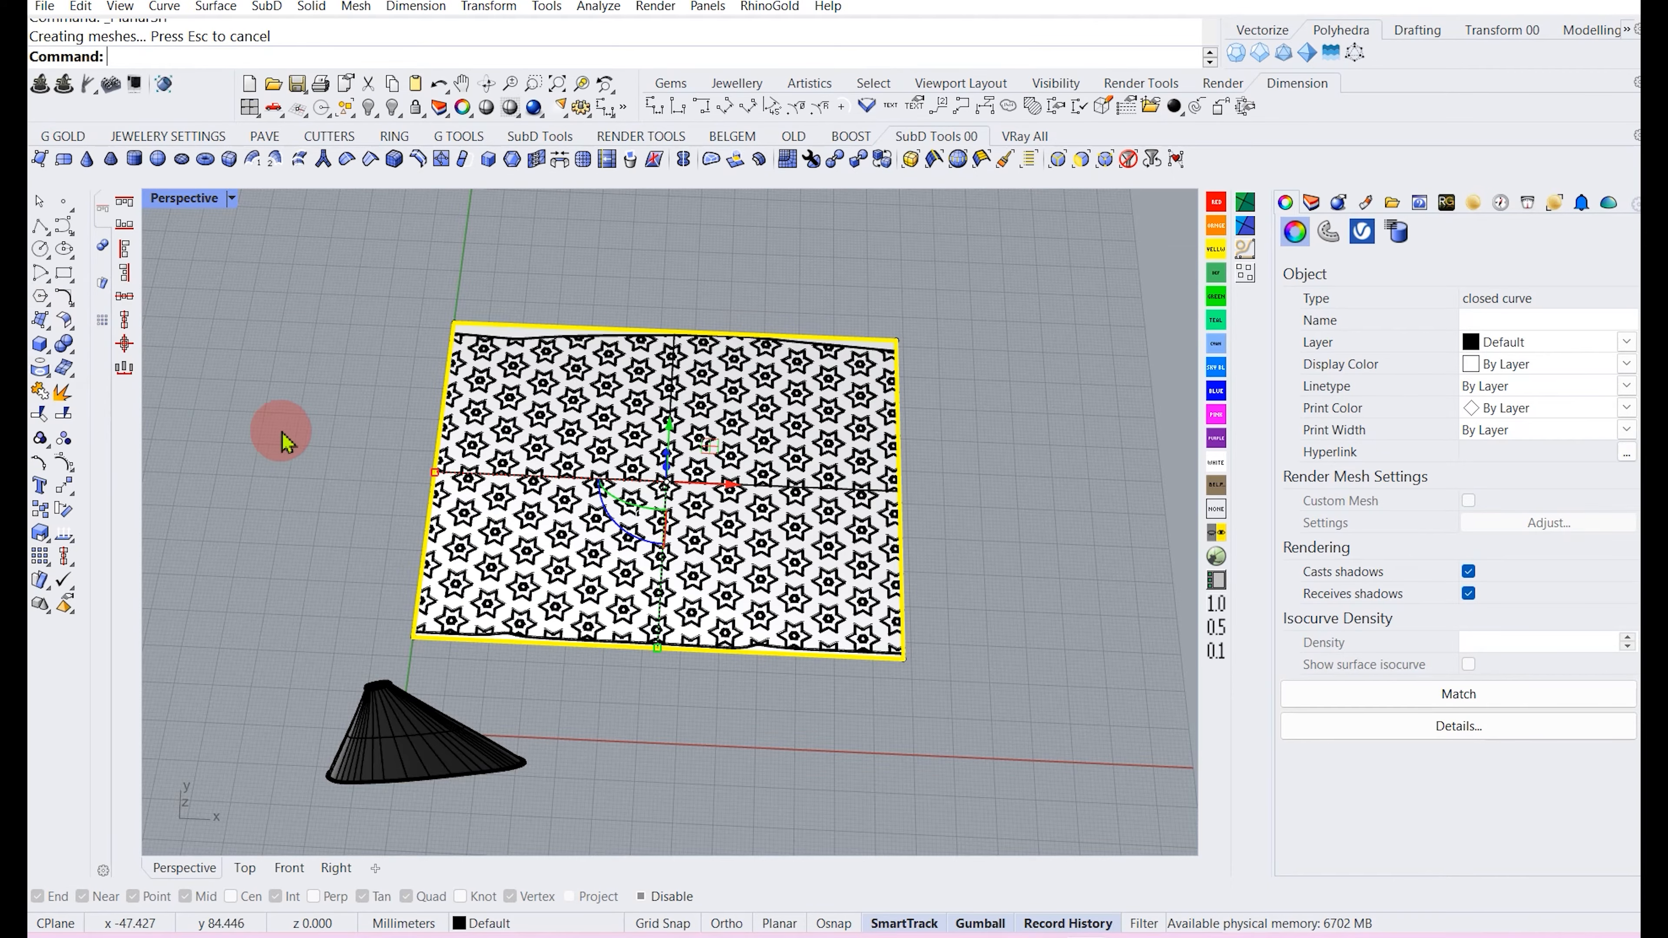
pyautogui.click(287, 432)
# Flow the filigree solid along the cone surface, picking matching corner edges on the base and cone.
pyautogui.scroll(8, 423, 450)
pyautogui.click(506, 490)
pyautogui.scroll(-10, 499, 479)
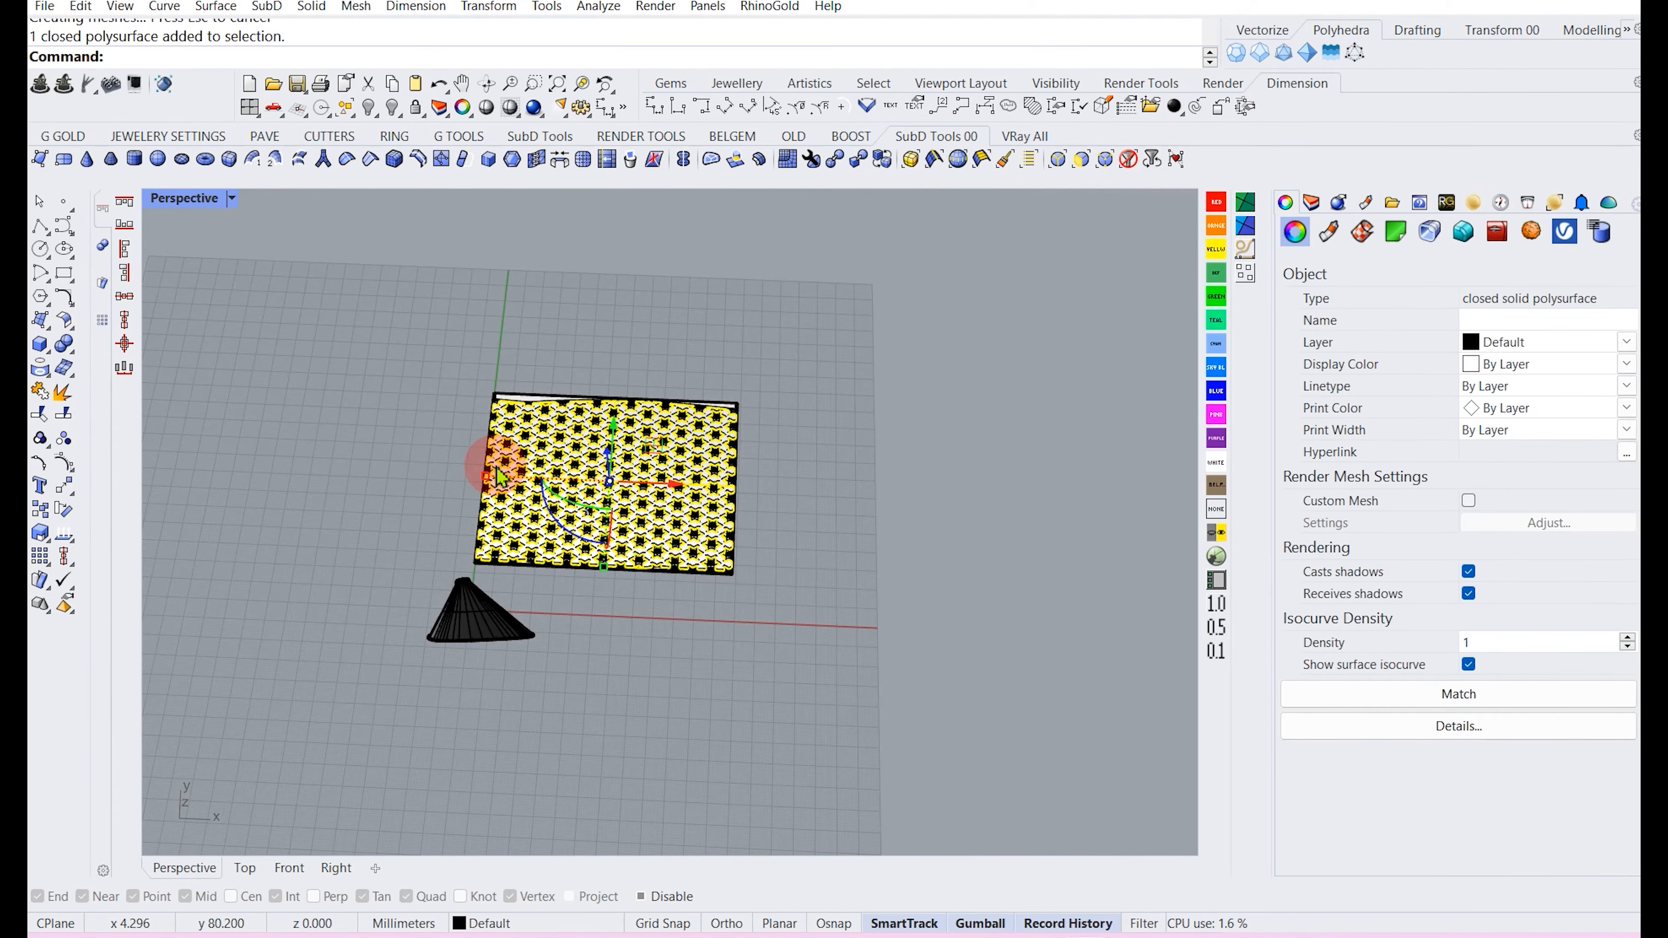
pyautogui.write('s')
pyautogui.press('Return')
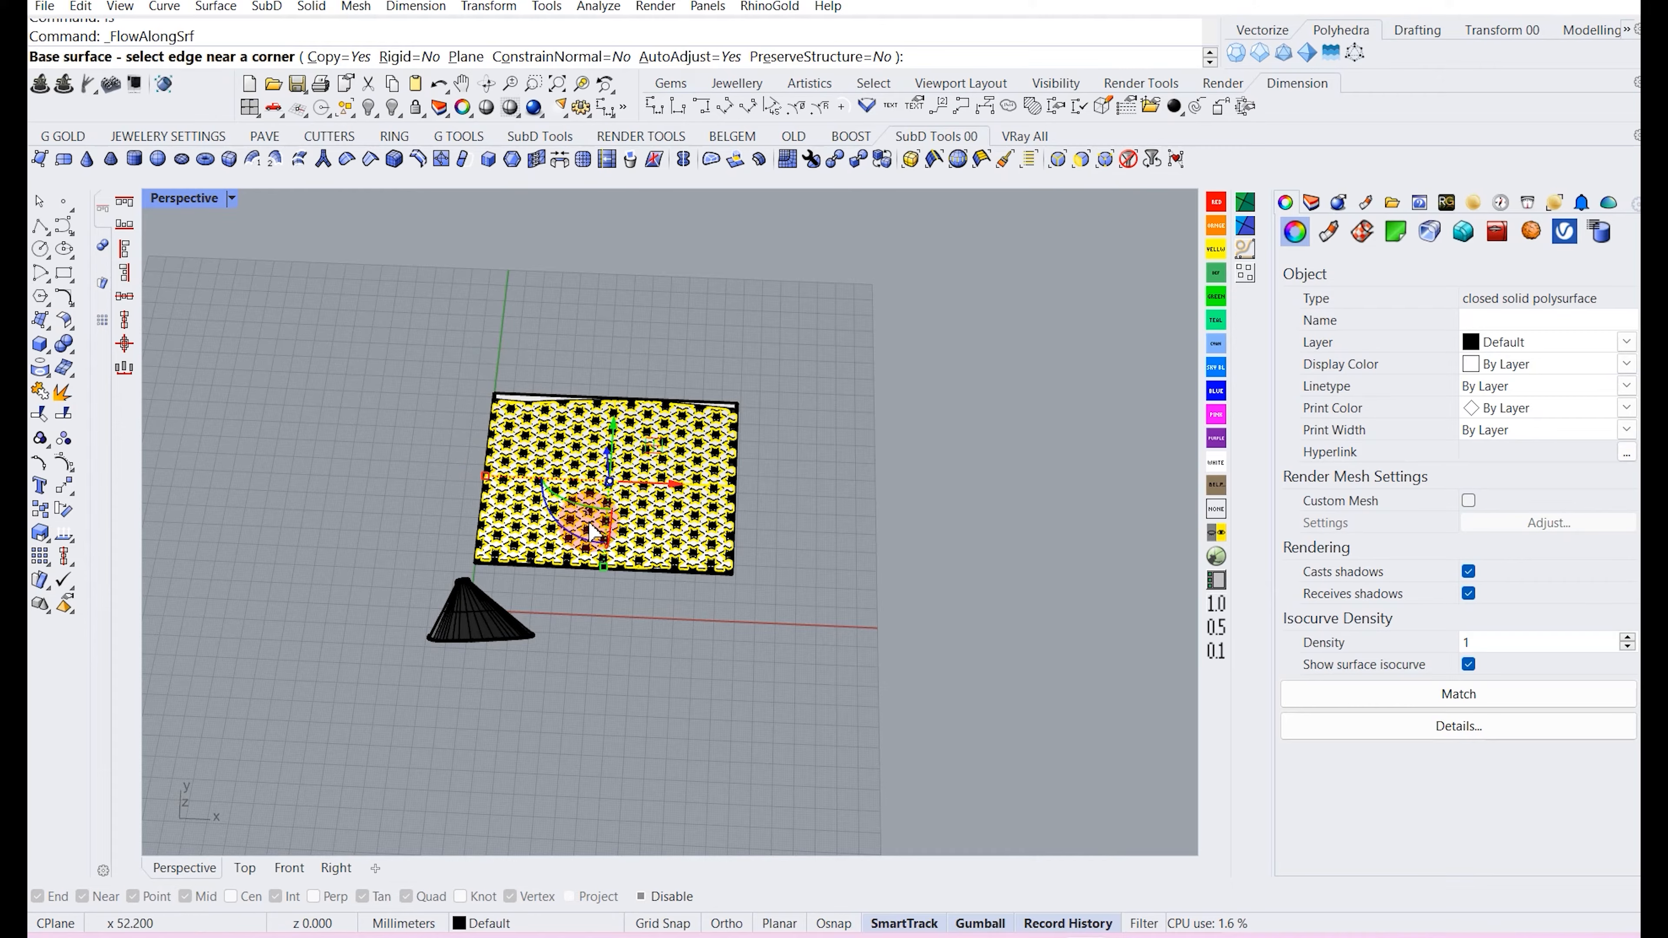
pyautogui.scroll(4, 694, 582)
pyautogui.click(709, 560)
pyautogui.scroll(-3, 591, 578)
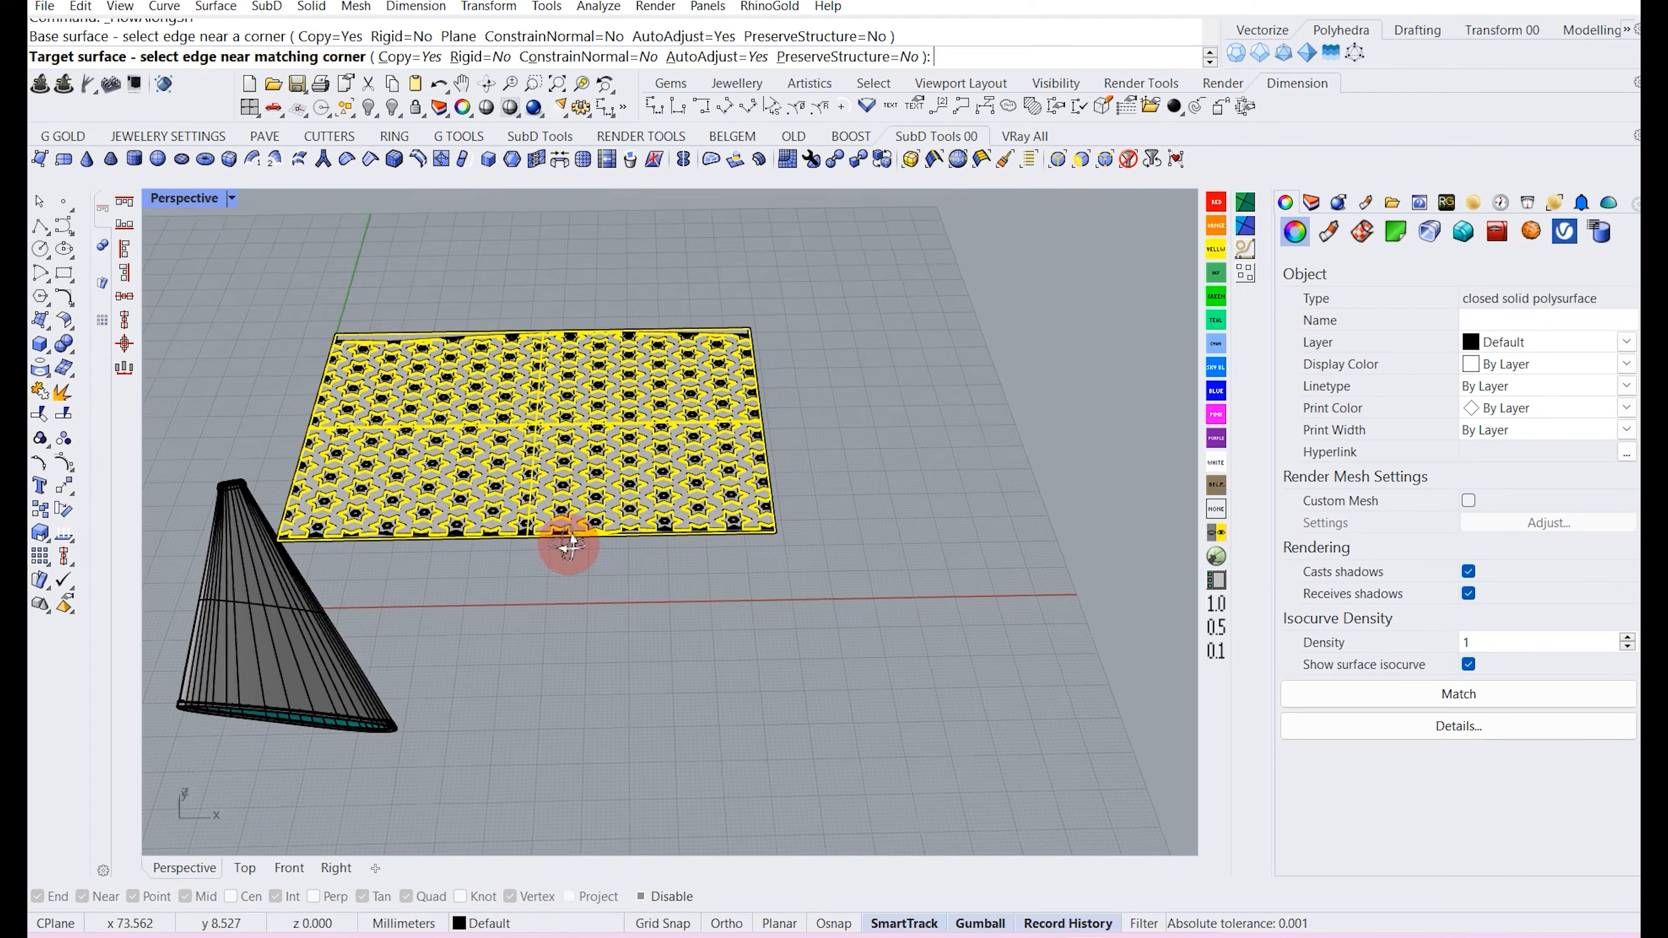
pyautogui.click(324, 678)
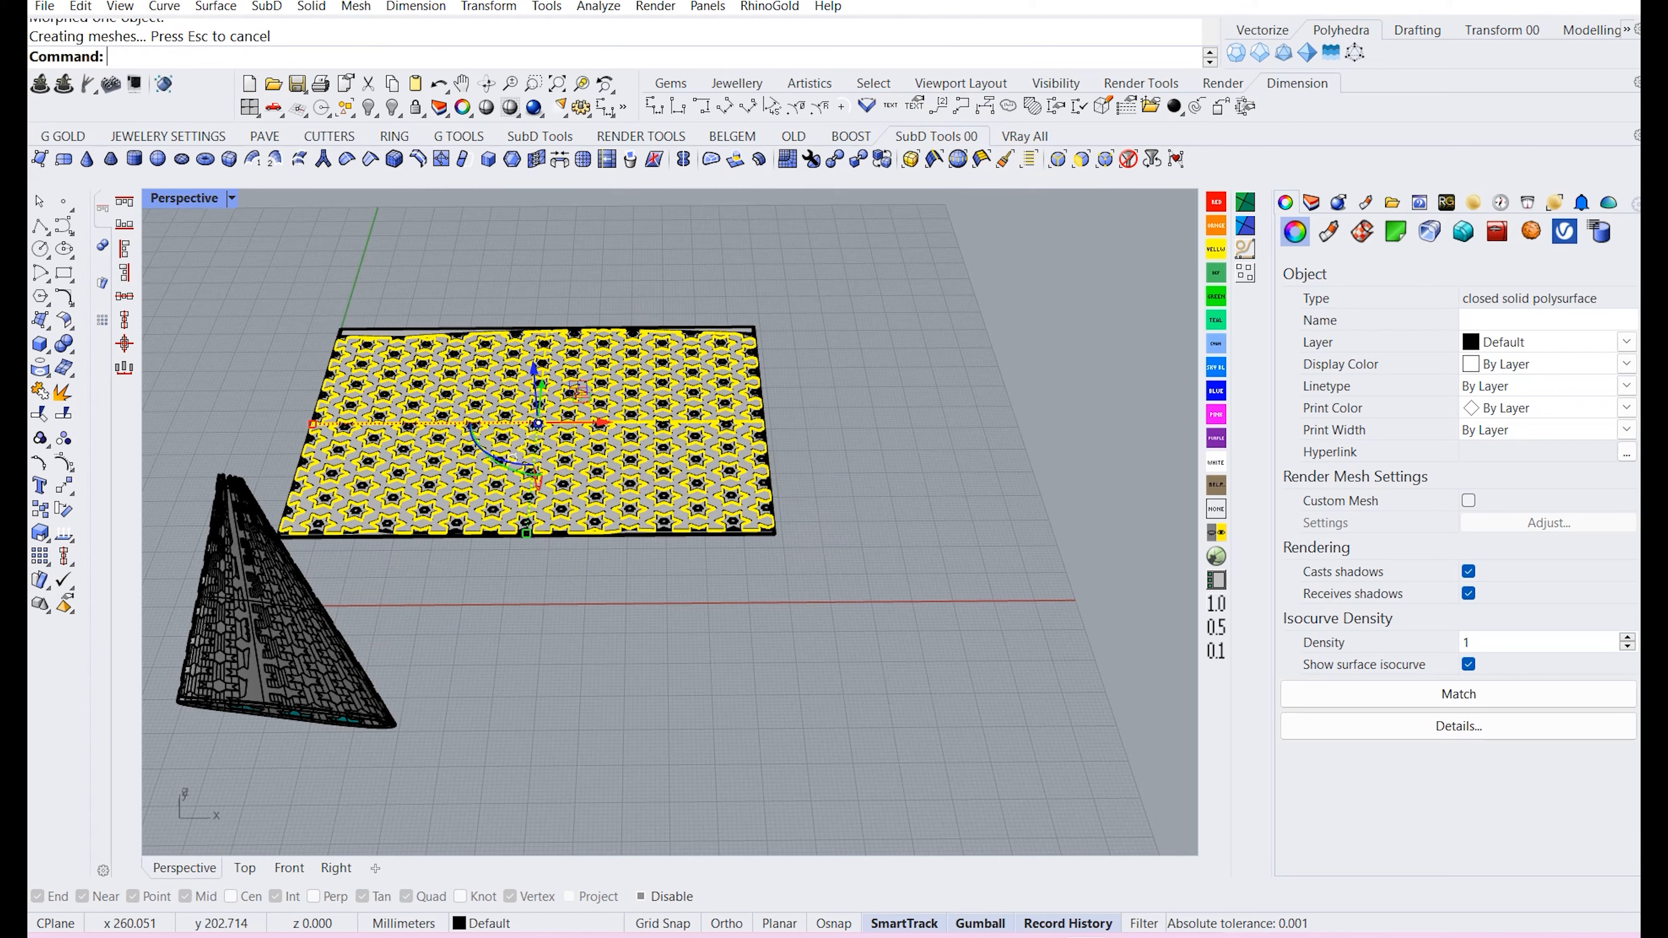
# Hide the original cone surface covering the flowed filigree.
pyautogui.click(882, 480)
pyautogui.scroll(8, 883, 481)
pyautogui.scroll(-7, 512, 565)
pyautogui.moveTo(521, 618); pyautogui.dragTo(510, 536, button='right')
pyautogui.scroll(5, 511, 536)
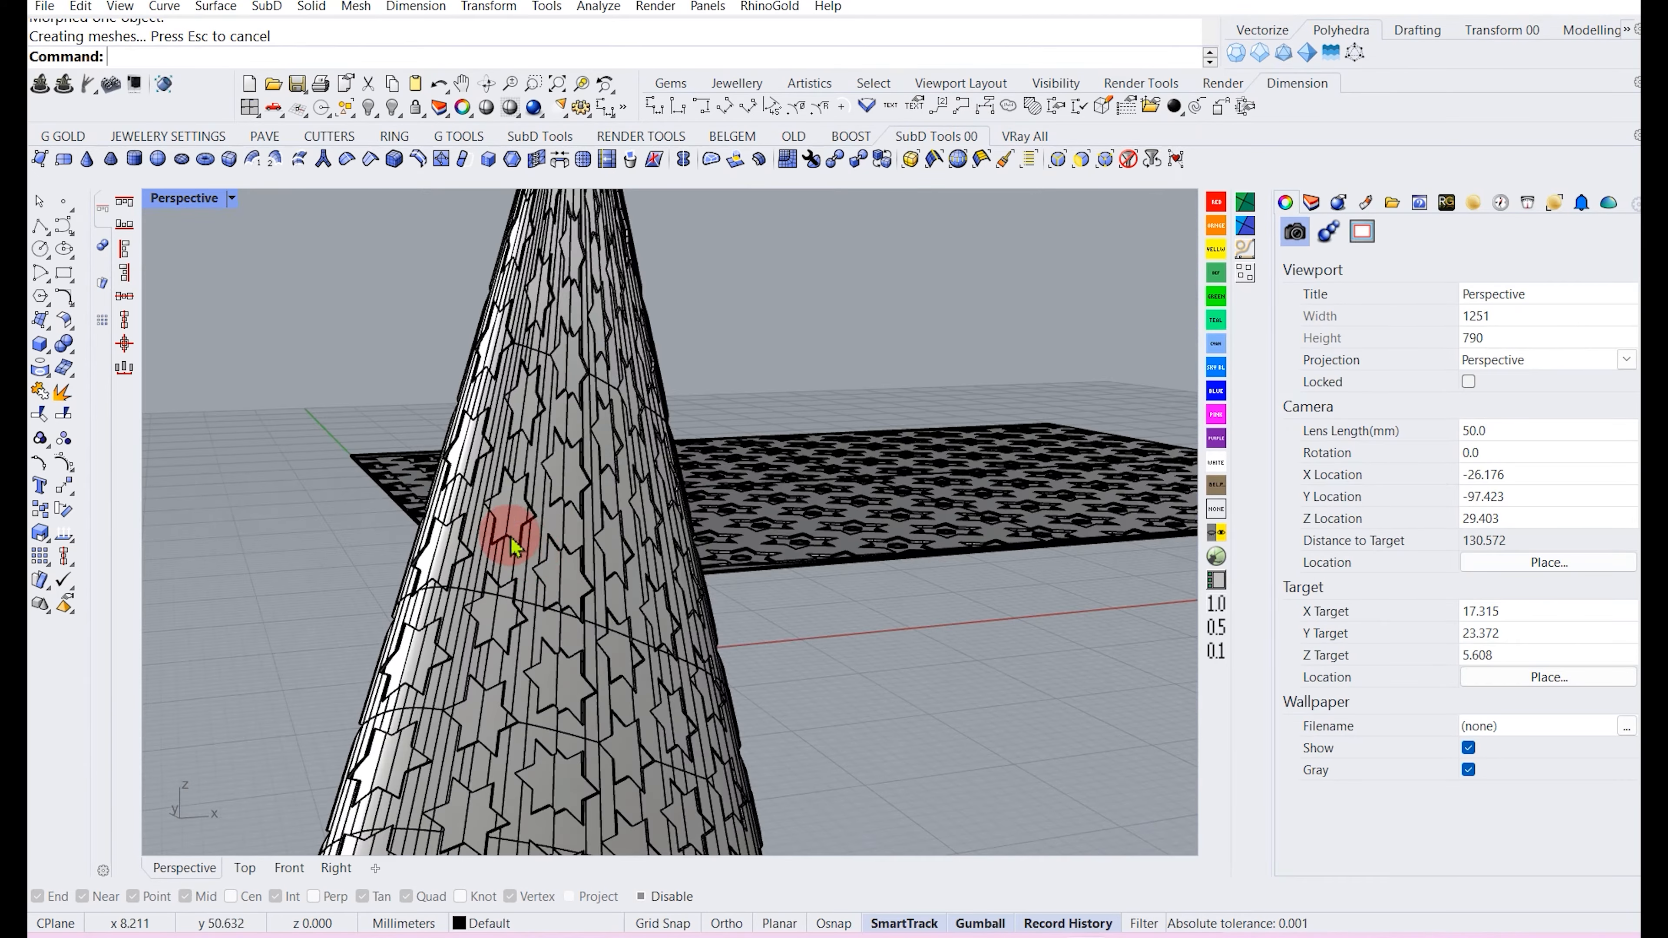
pyautogui.scroll(4, 552, 568)
pyautogui.scroll(-6, 558, 585)
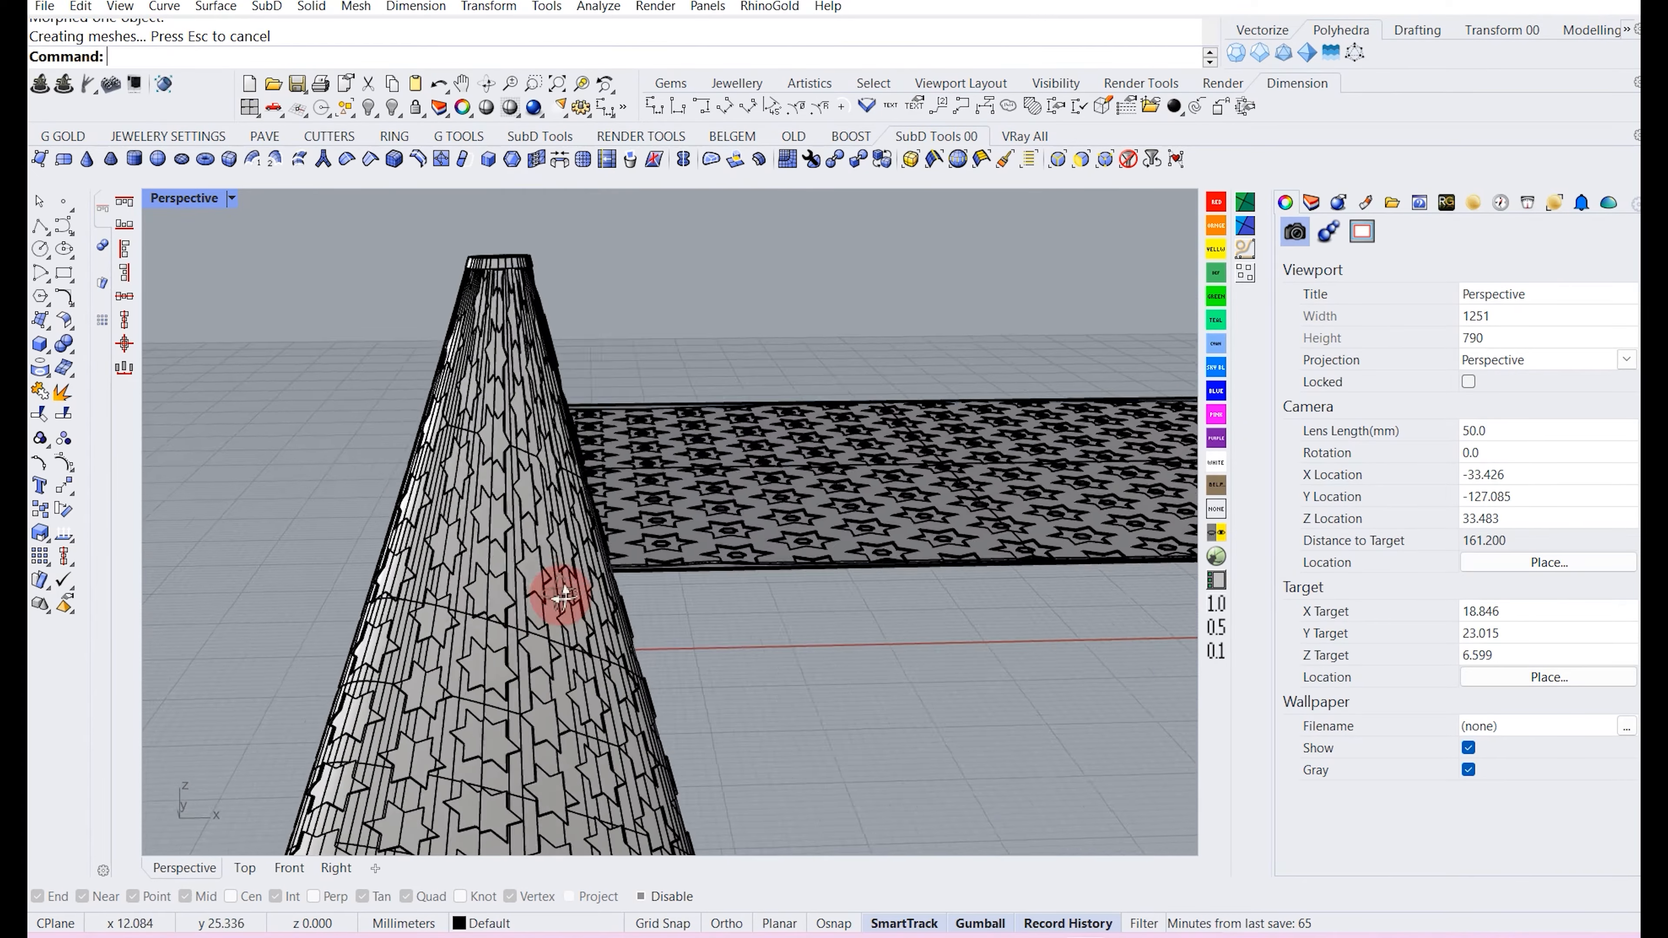
pyautogui.click(503, 595)
pyautogui.click(250, 107)
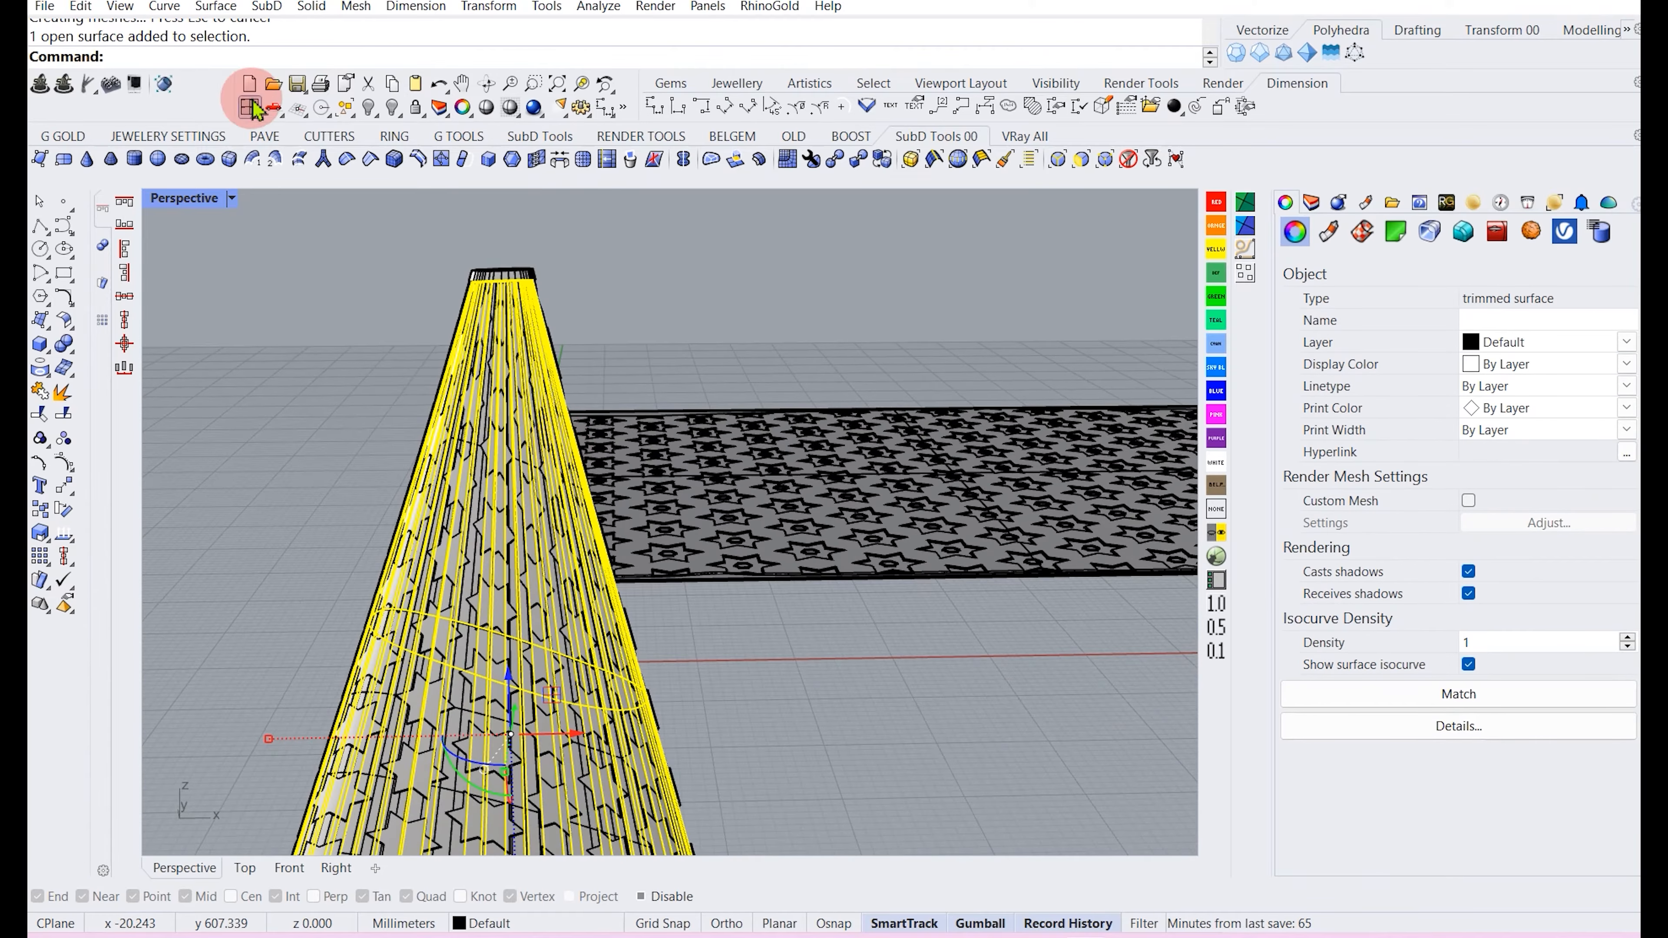
pyautogui.click(372, 102)
# Switch the perspective viewport to the Machine display mode.
pyautogui.moveTo(603, 416); pyautogui.dragTo(564, 463, button='right')
pyautogui.scroll(-6, 545, 376)
pyautogui.click(232, 197)
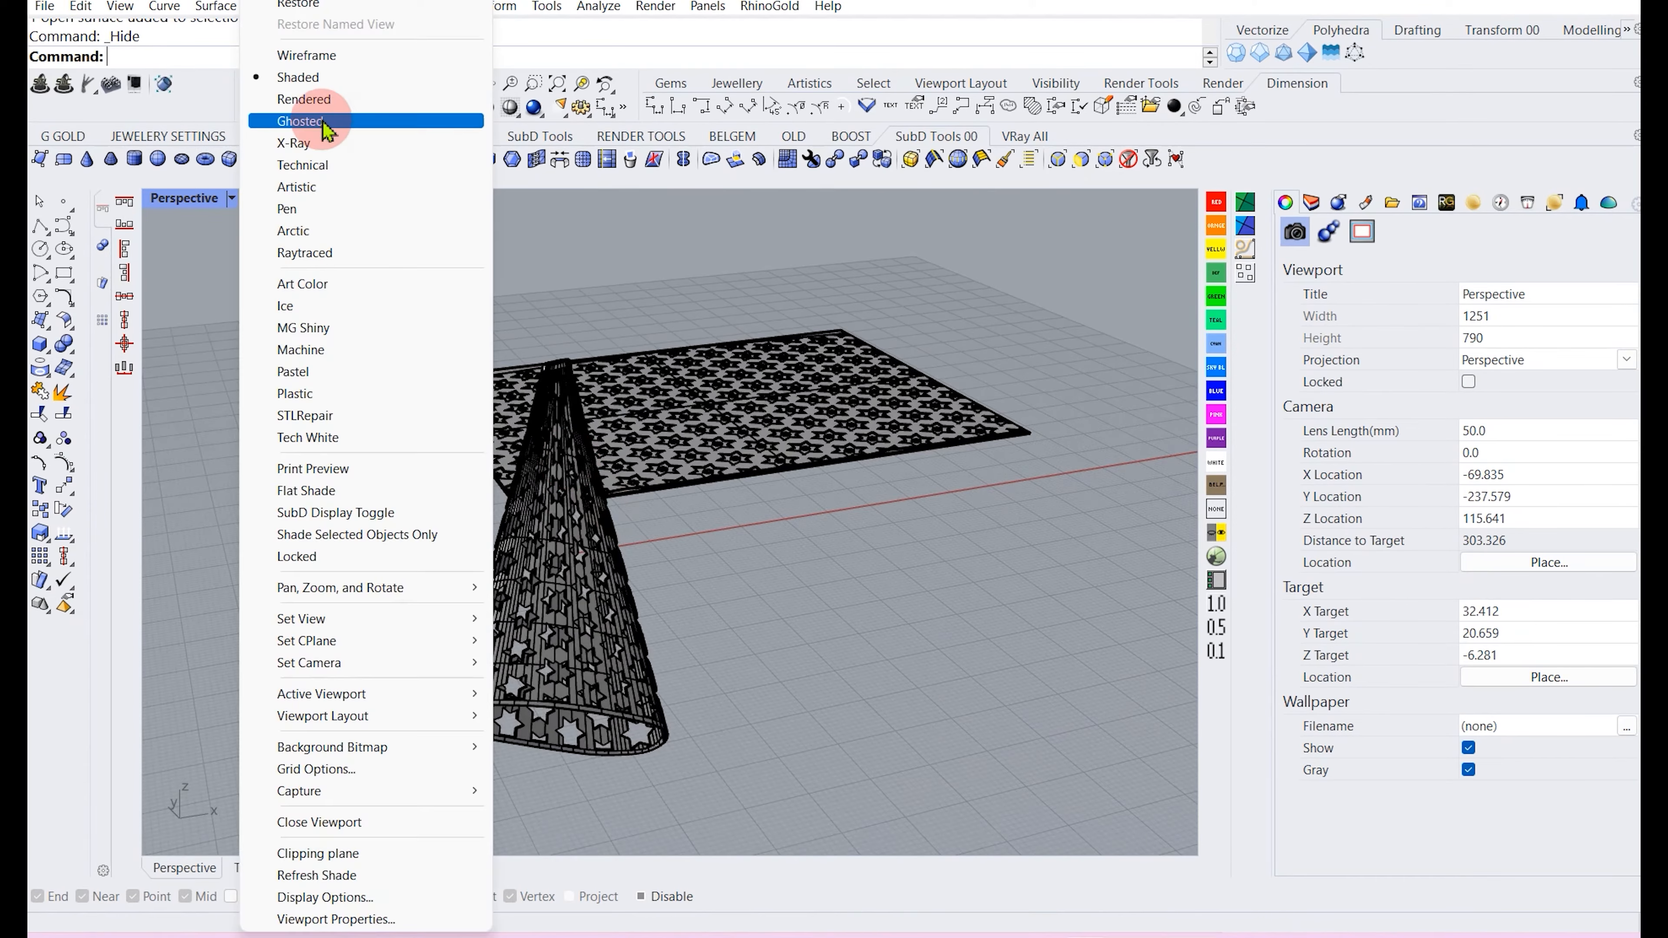
pyautogui.click(297, 329)
# Select the flat pattern curves, surface and polysurface and hide them.
pyautogui.moveTo(398, 402); pyautogui.dragTo(739, 426, button='right')
pyautogui.moveTo(1023, 649); pyautogui.dragTo(794, 366)
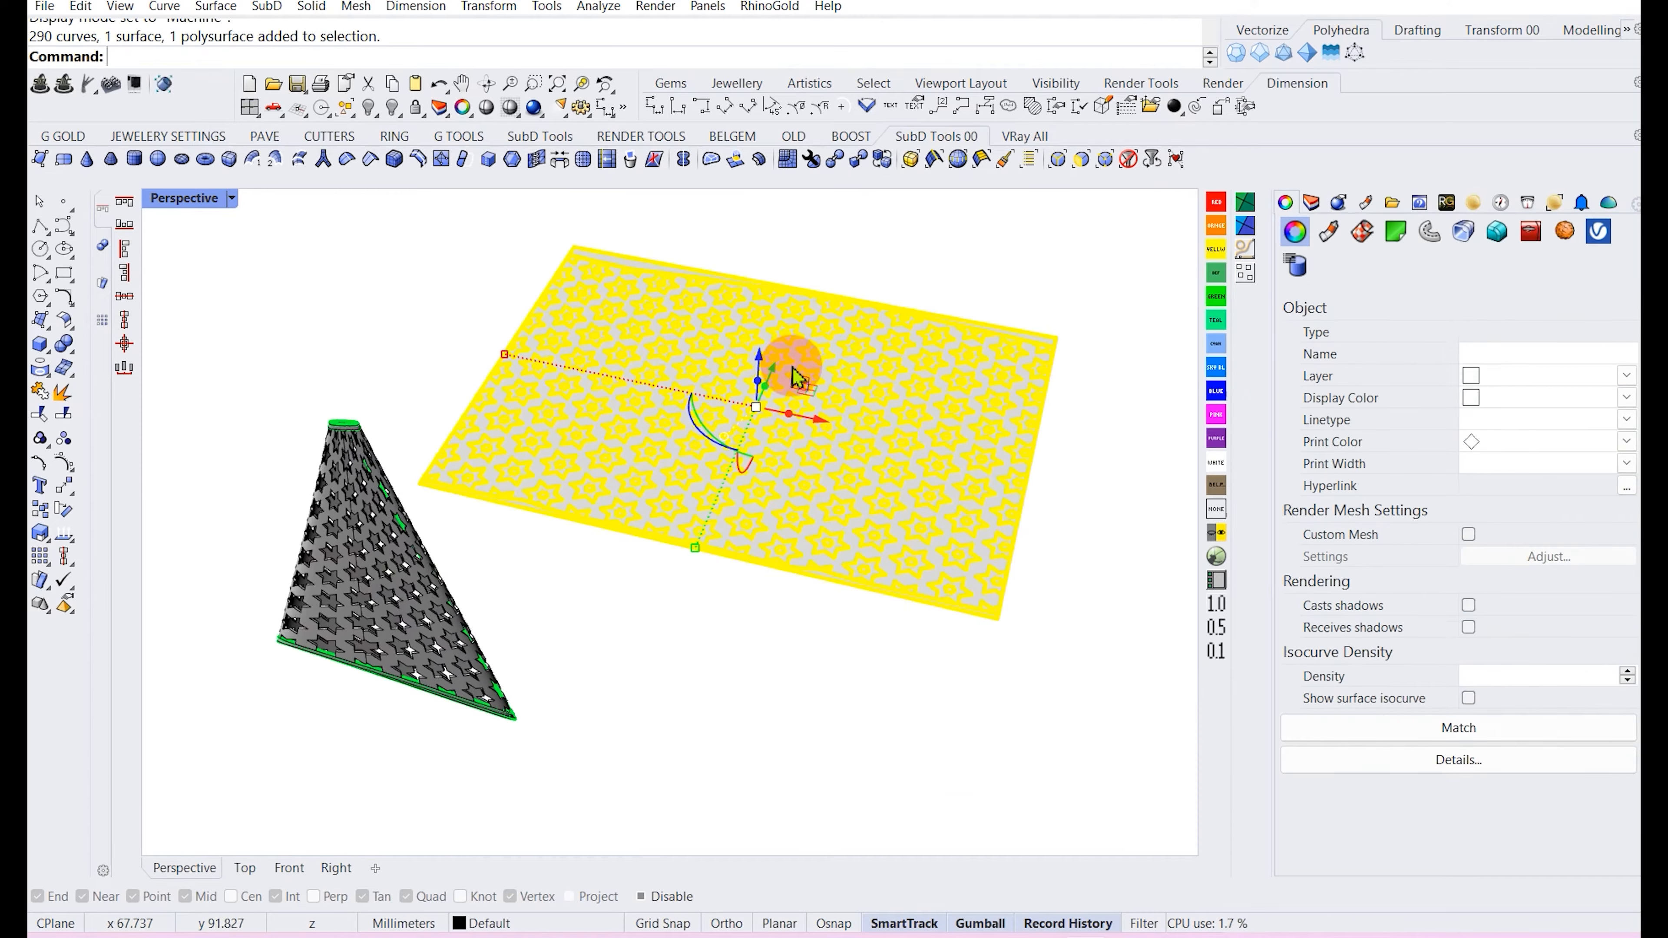
pyautogui.click(389, 109)
pyautogui.moveTo(409, 502); pyautogui.dragTo(685, 442, button='right')
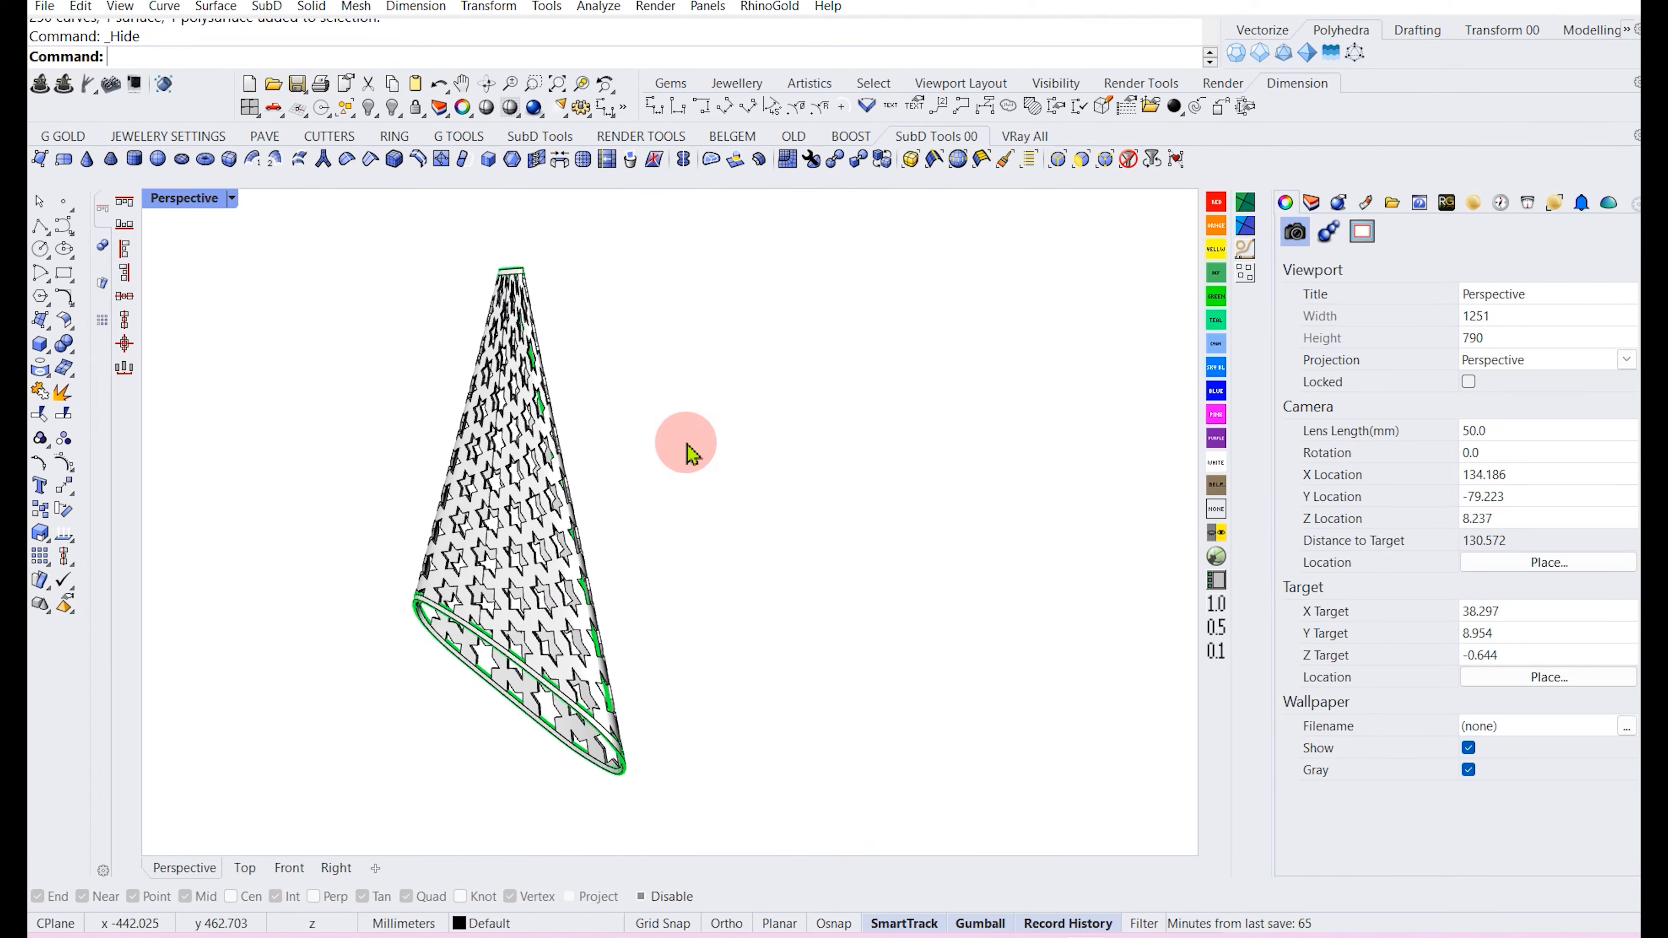
# Select all curves and move them to Layer 12.
pyautogui.write('sc')
pyautogui.press('Return')
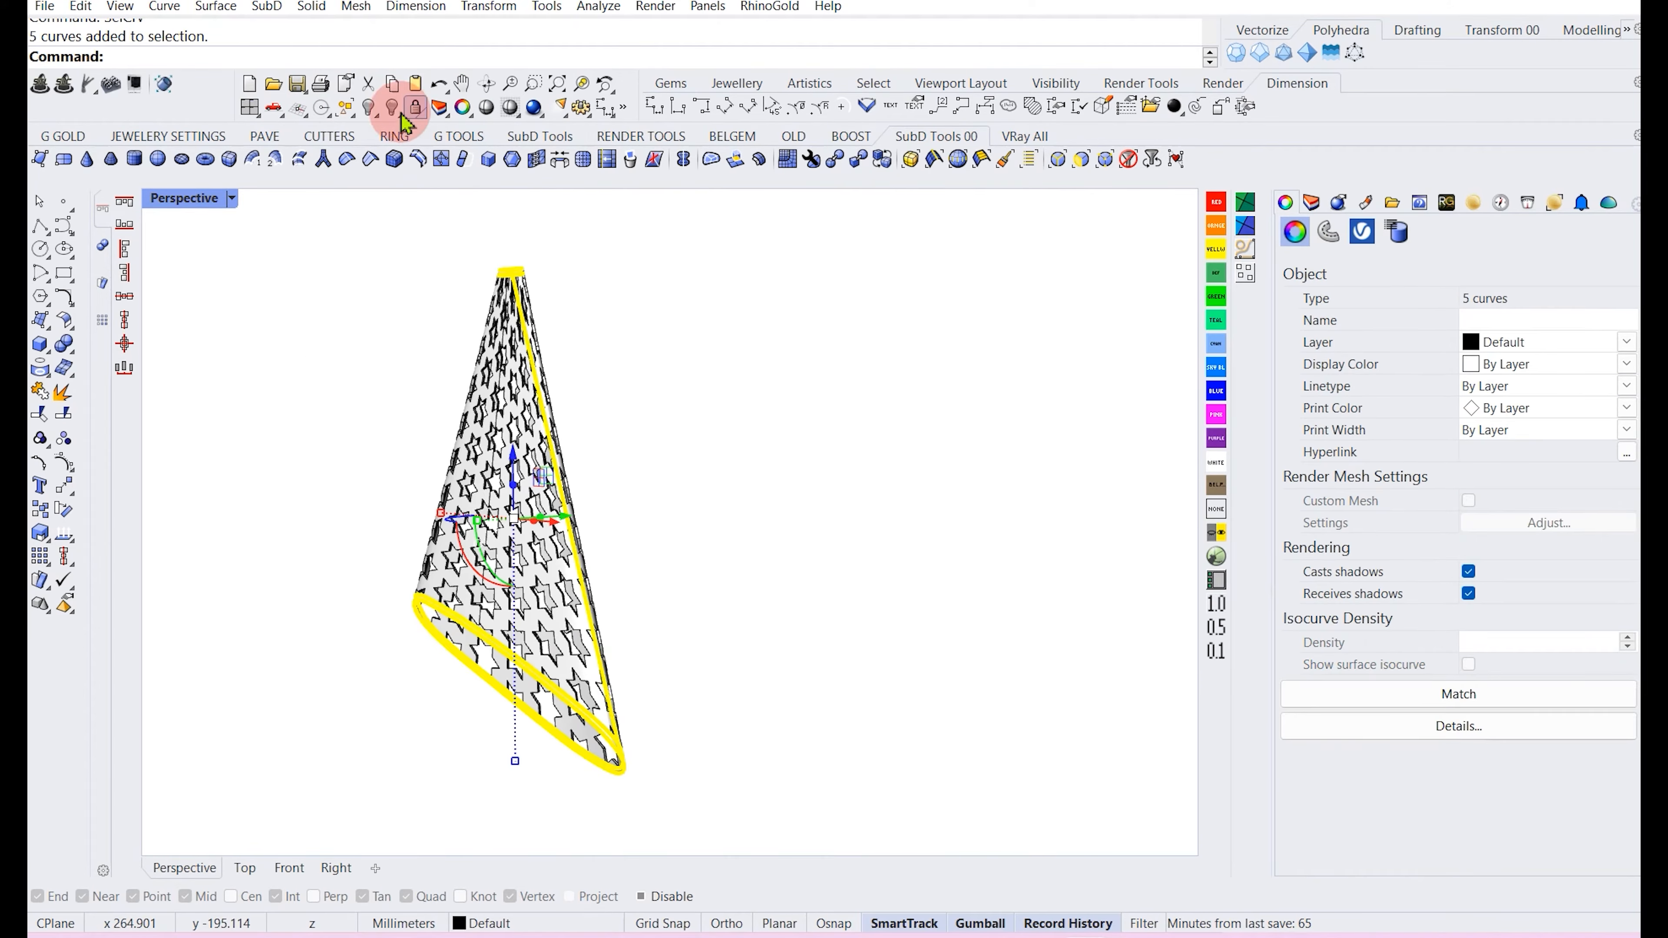
pyautogui.click(368, 107)
pyautogui.moveTo(484, 391); pyautogui.dragTo(744, 415, button='right')
pyautogui.scroll(-2, 577, 598)
pyautogui.scroll(6, 599, 263)
pyautogui.scroll(-6, 566, 427)
pyautogui.scroll(8, 567, 396)
pyautogui.scroll(-4, 584, 426)
pyautogui.scroll(-8, 828, 434)
pyautogui.scroll(8, 744, 414)
pyautogui.scroll(-6, 566, 455)
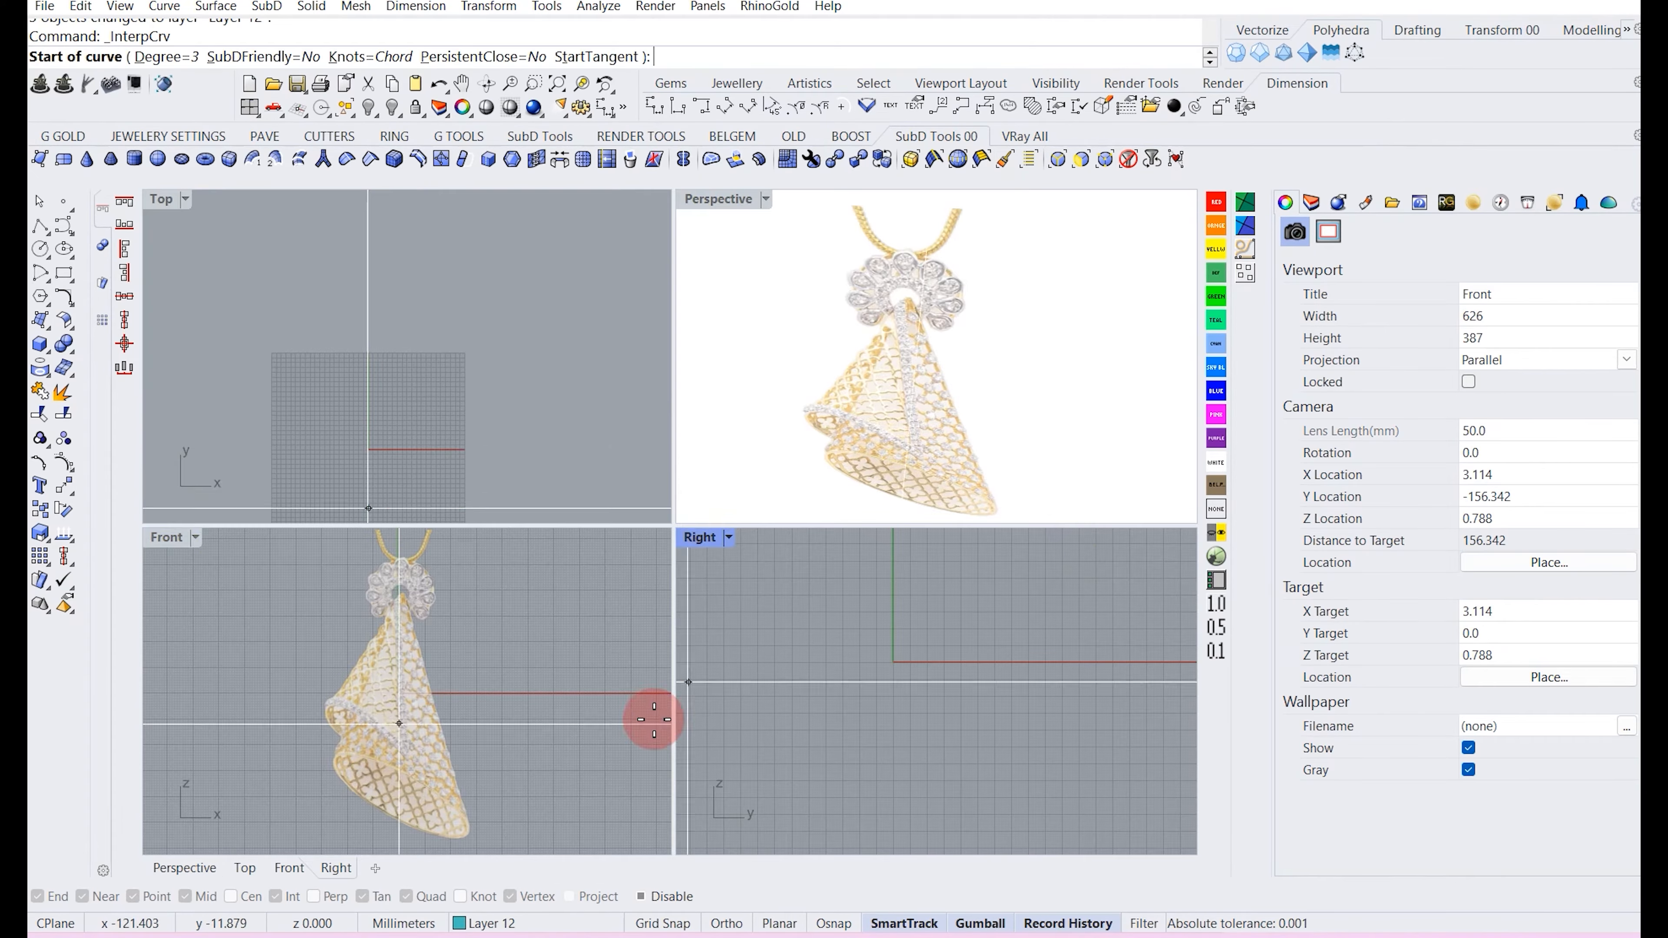
pyautogui.scroll(6, 428, 745)
pyautogui.scroll(-4, 413, 764)
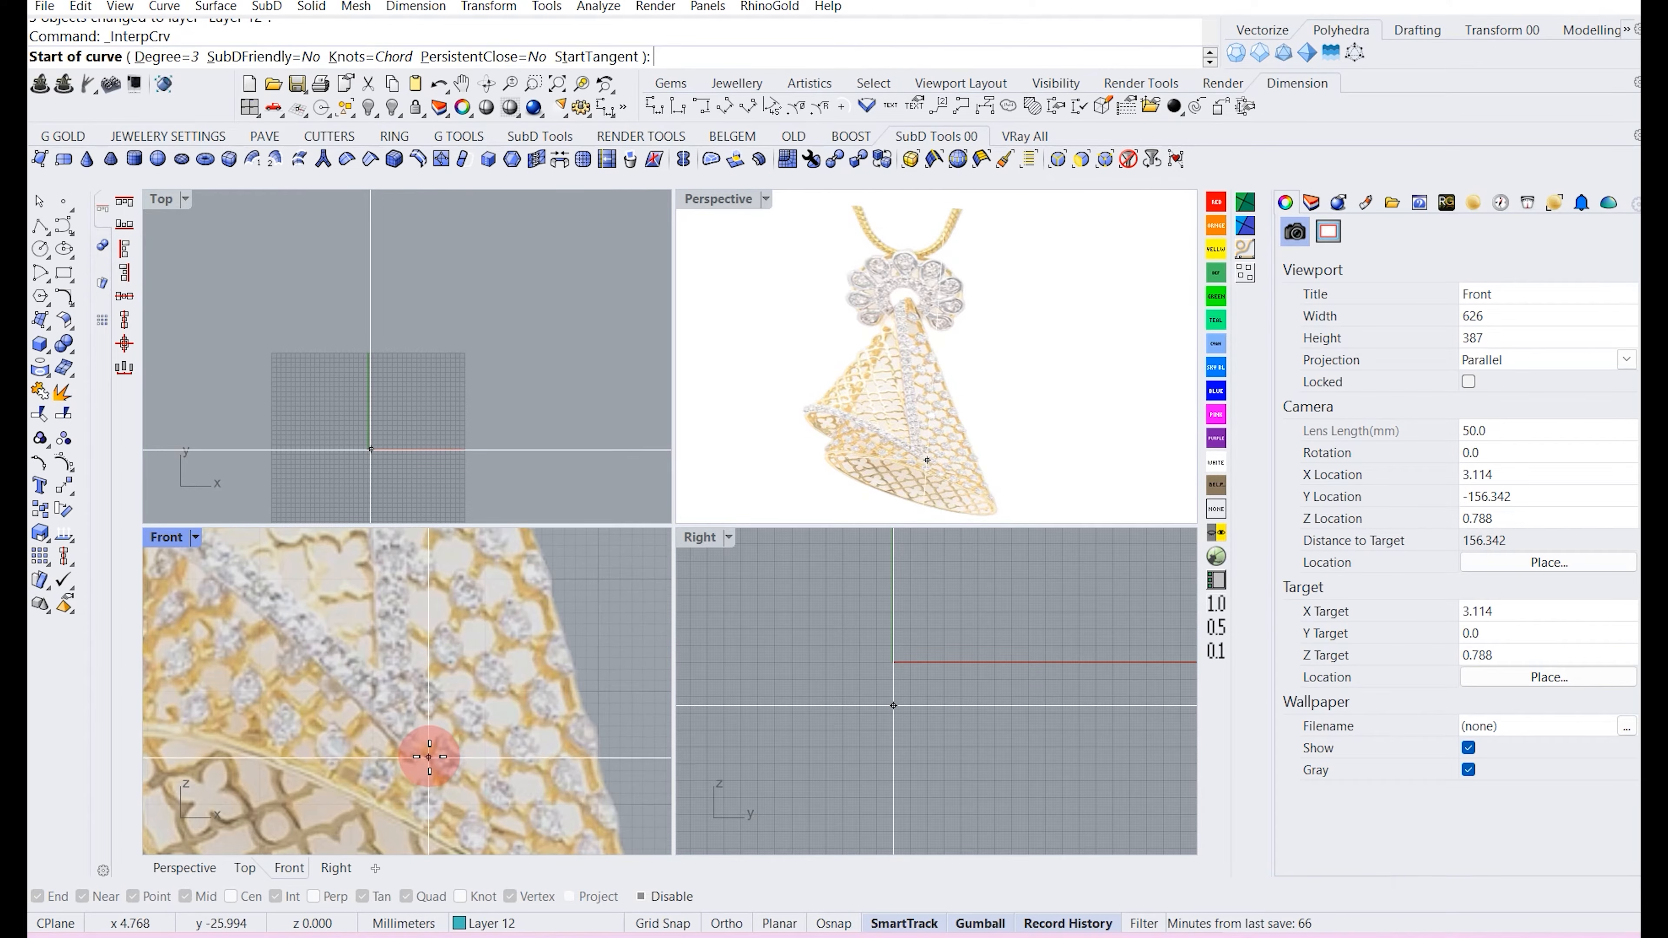
# Draw an interpolated curve in the Front view tracing the curled edge of the pendant's folded flap.
pyautogui.moveTo(70, 235); pyautogui.dragTo(91, 242)
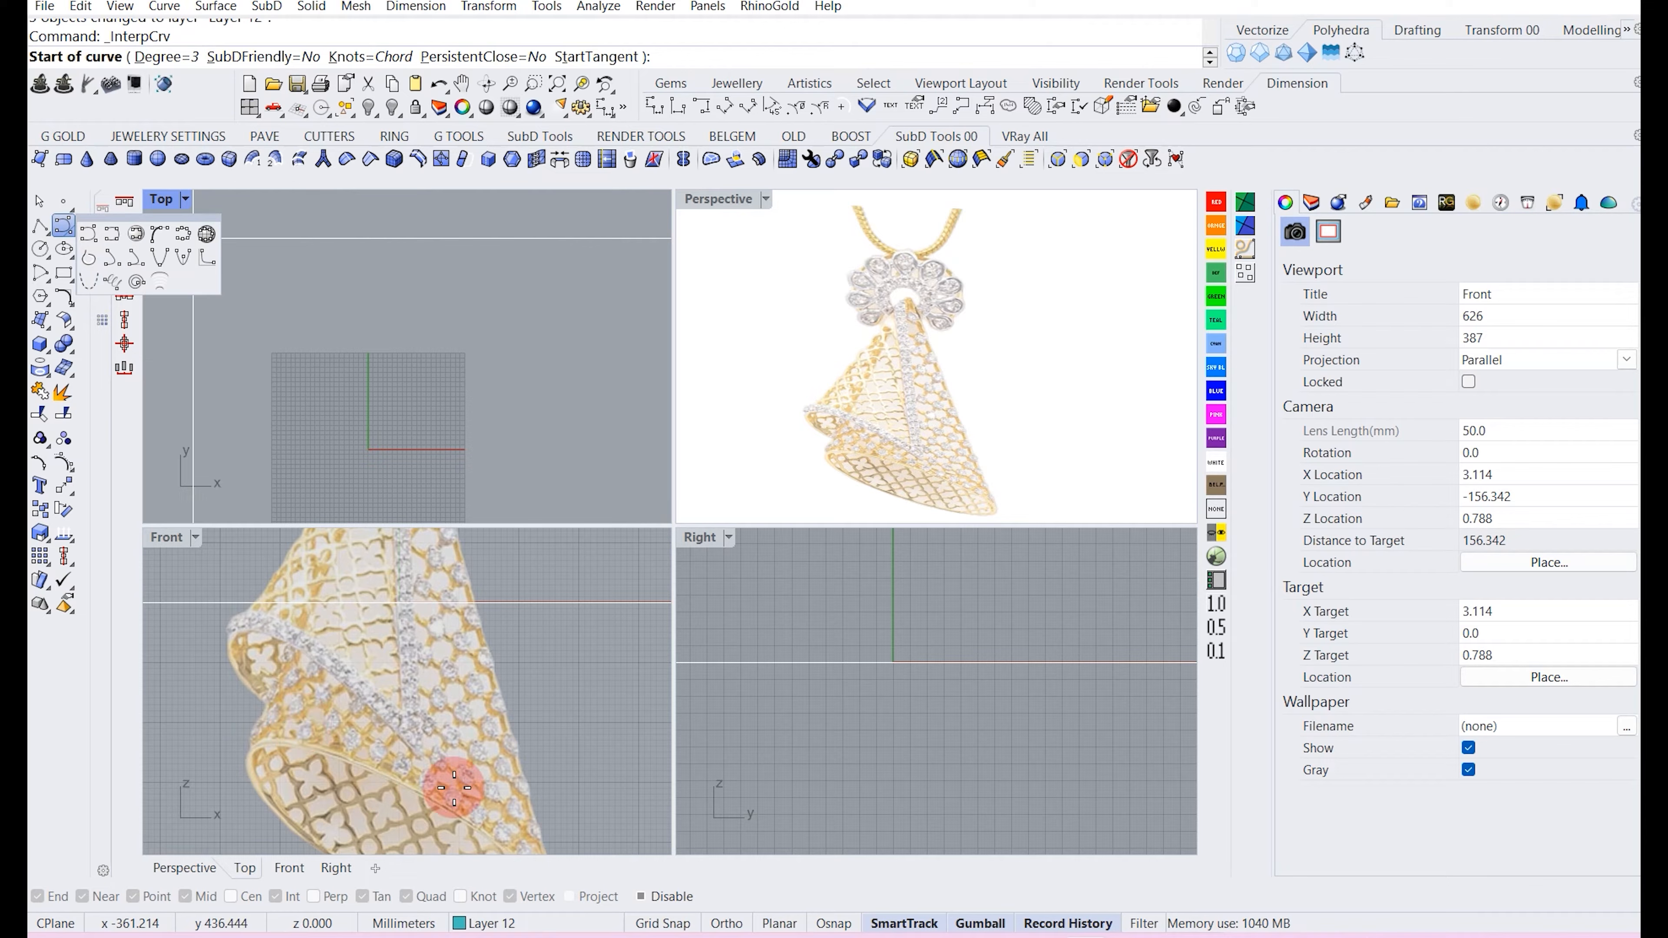
pyautogui.scroll(-4, 422, 757)
pyautogui.moveTo(421, 756); pyautogui.dragTo(435, 780, button='right')
pyautogui.scroll(4, 433, 783)
pyautogui.click(432, 784)
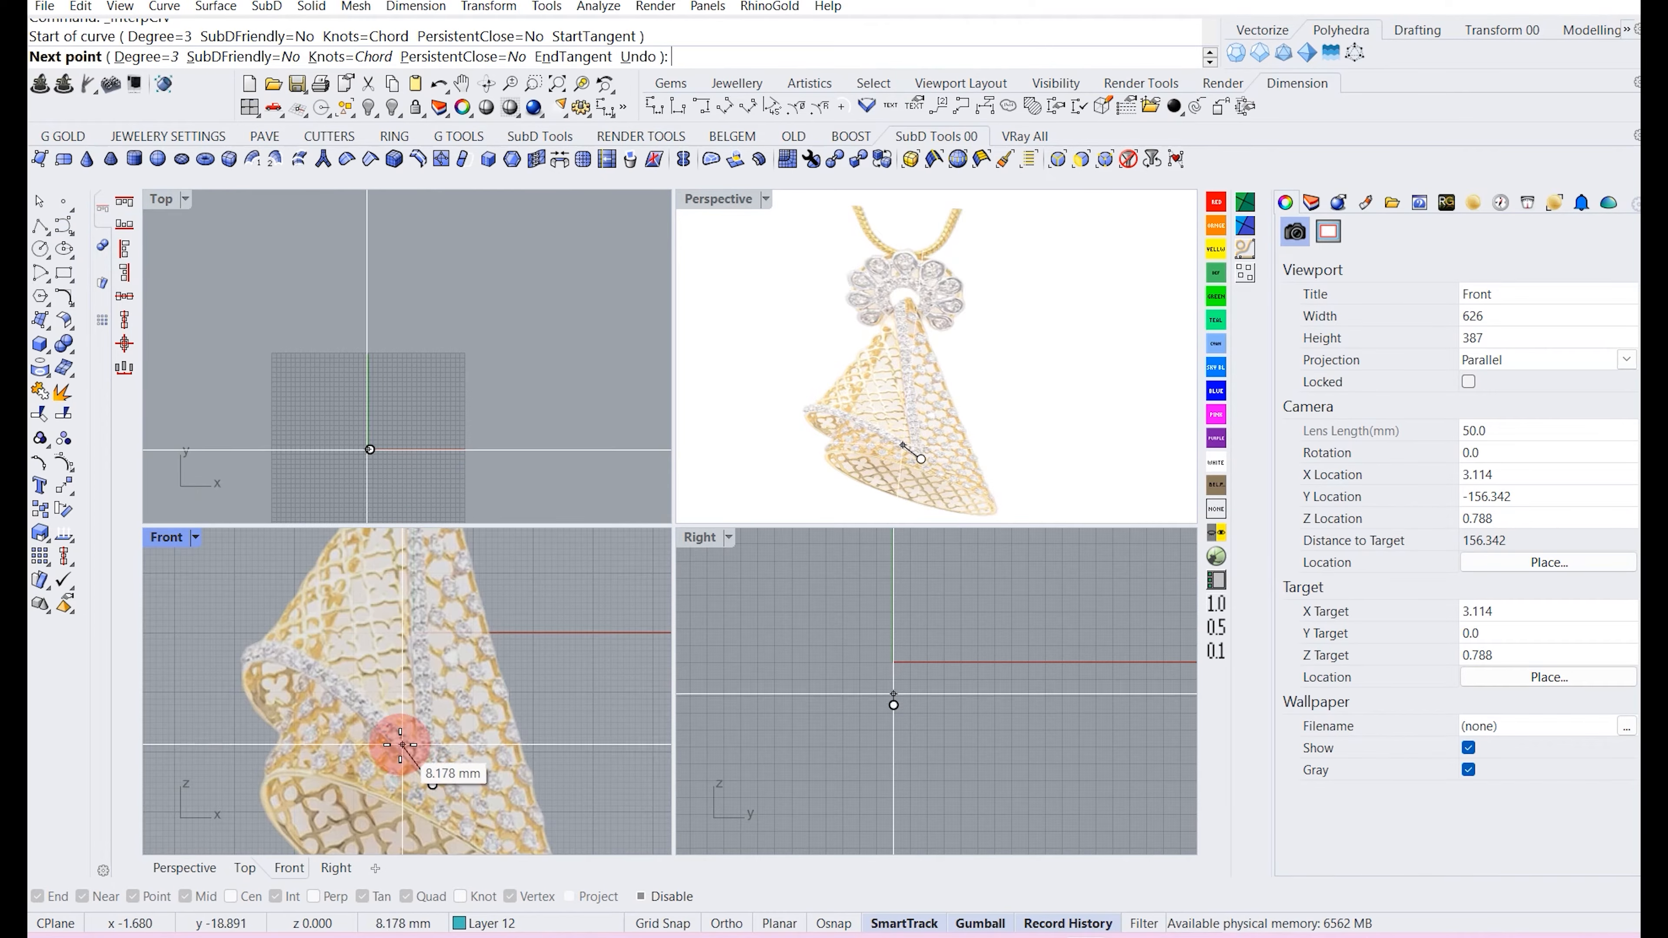
pyautogui.click(395, 742)
pyautogui.click(321, 680)
pyautogui.click(257, 656)
pyautogui.click(238, 681)
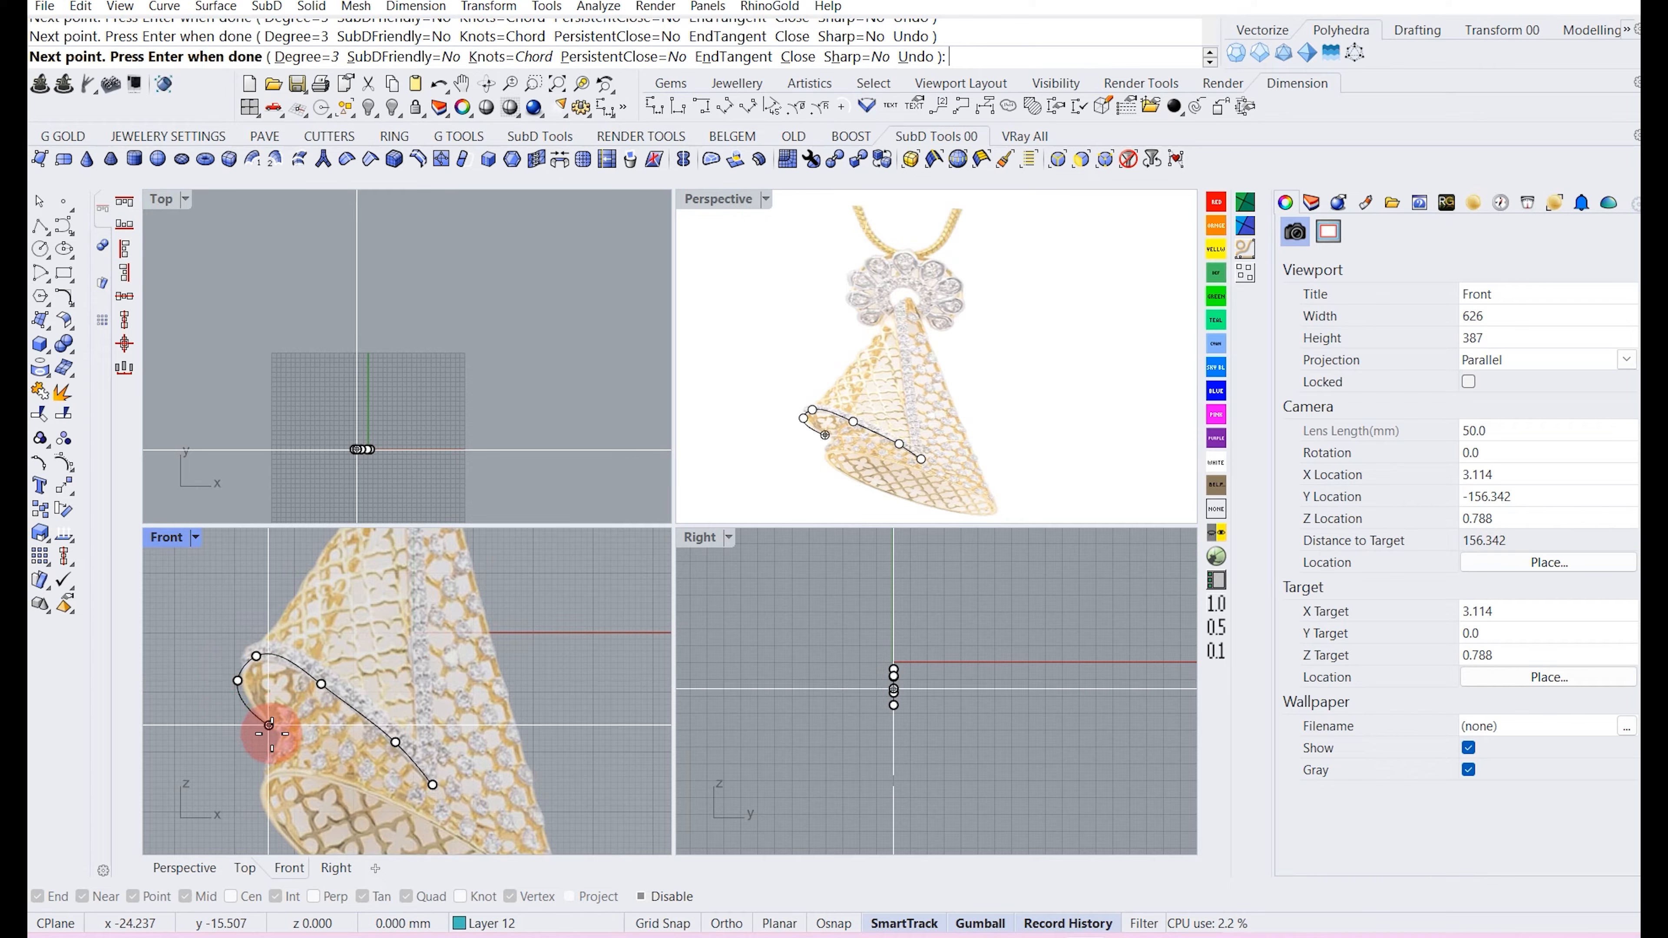
pyautogui.click(294, 741)
pyautogui.rightClick(294, 742)
# Draw a second interpolated curve from the flap's lower tip straight up to the top of the cone.
pyautogui.scroll(-4, 292, 737)
pyautogui.moveTo(307, 700); pyautogui.dragTo(302, 765, button='right')
pyautogui.rightClick(404, 762)
pyautogui.moveTo(394, 790); pyautogui.dragTo(392, 744, button='right')
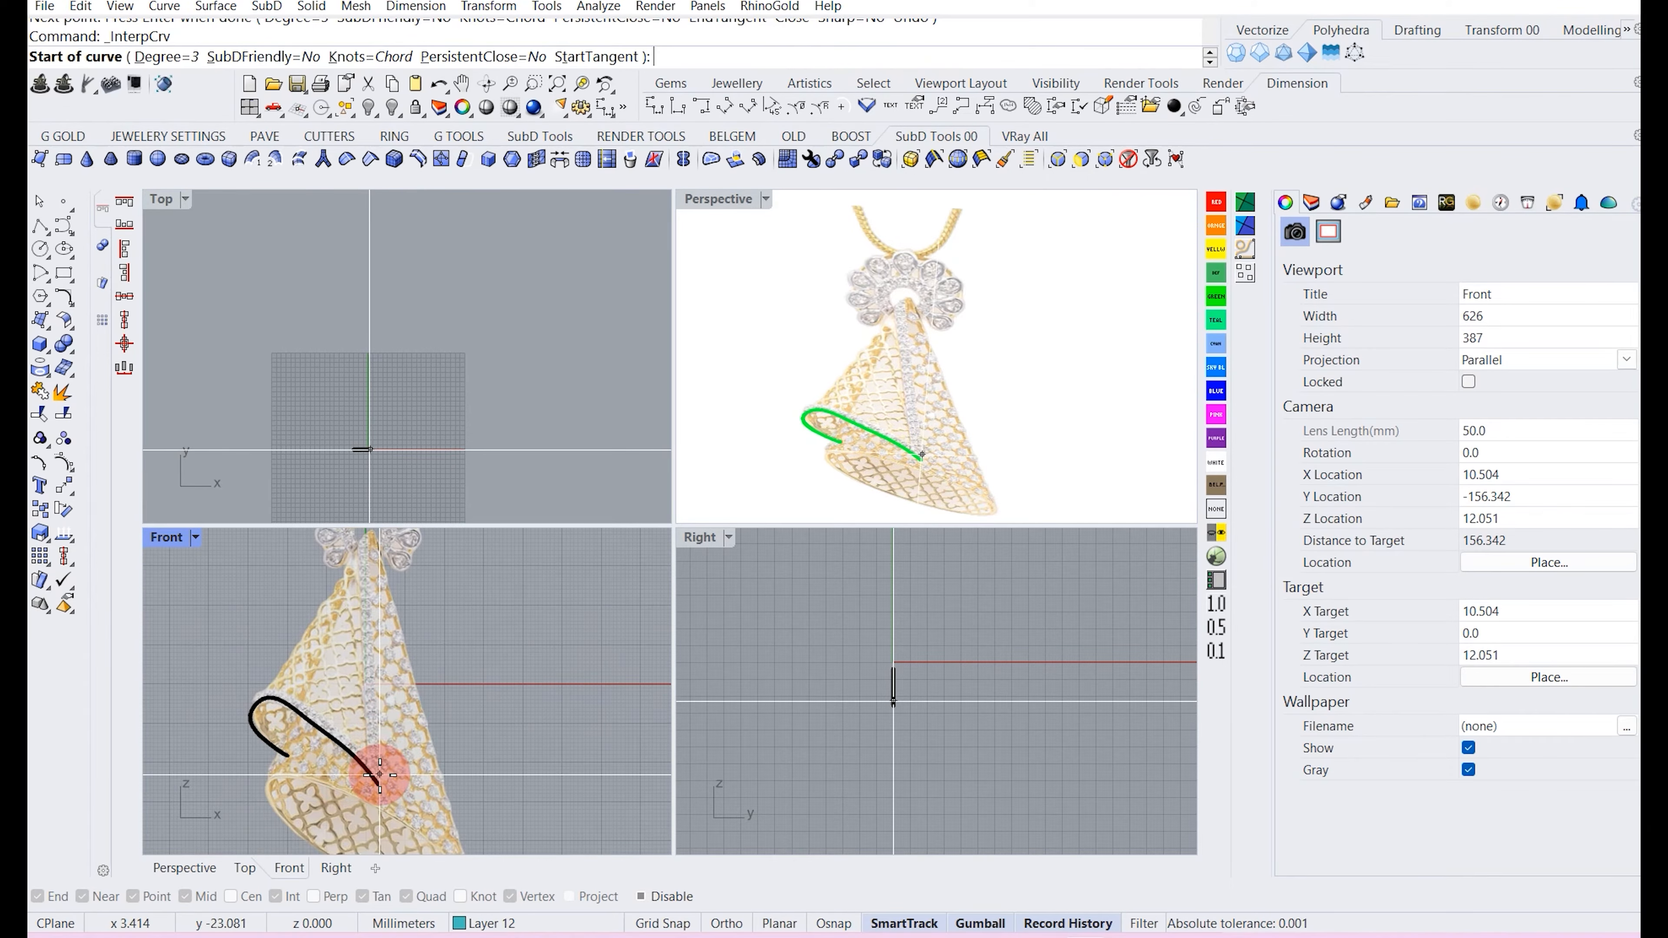
pyautogui.click(377, 780)
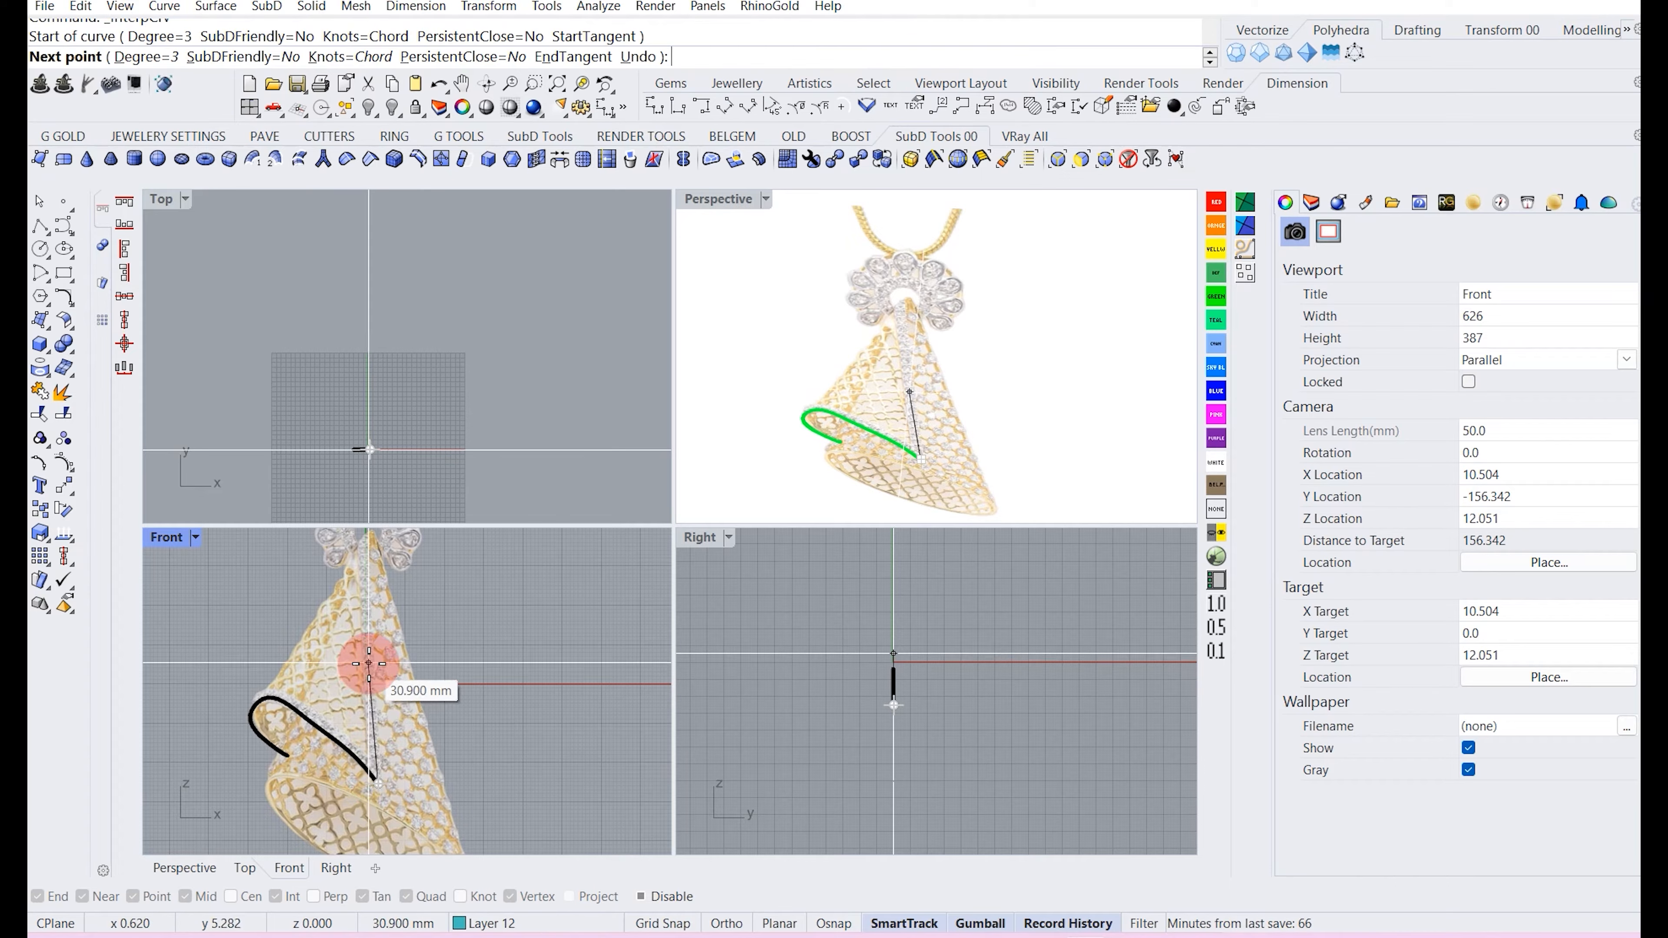
pyautogui.click(369, 664)
pyautogui.moveTo(358, 499); pyautogui.dragTo(374, 711, button='right')
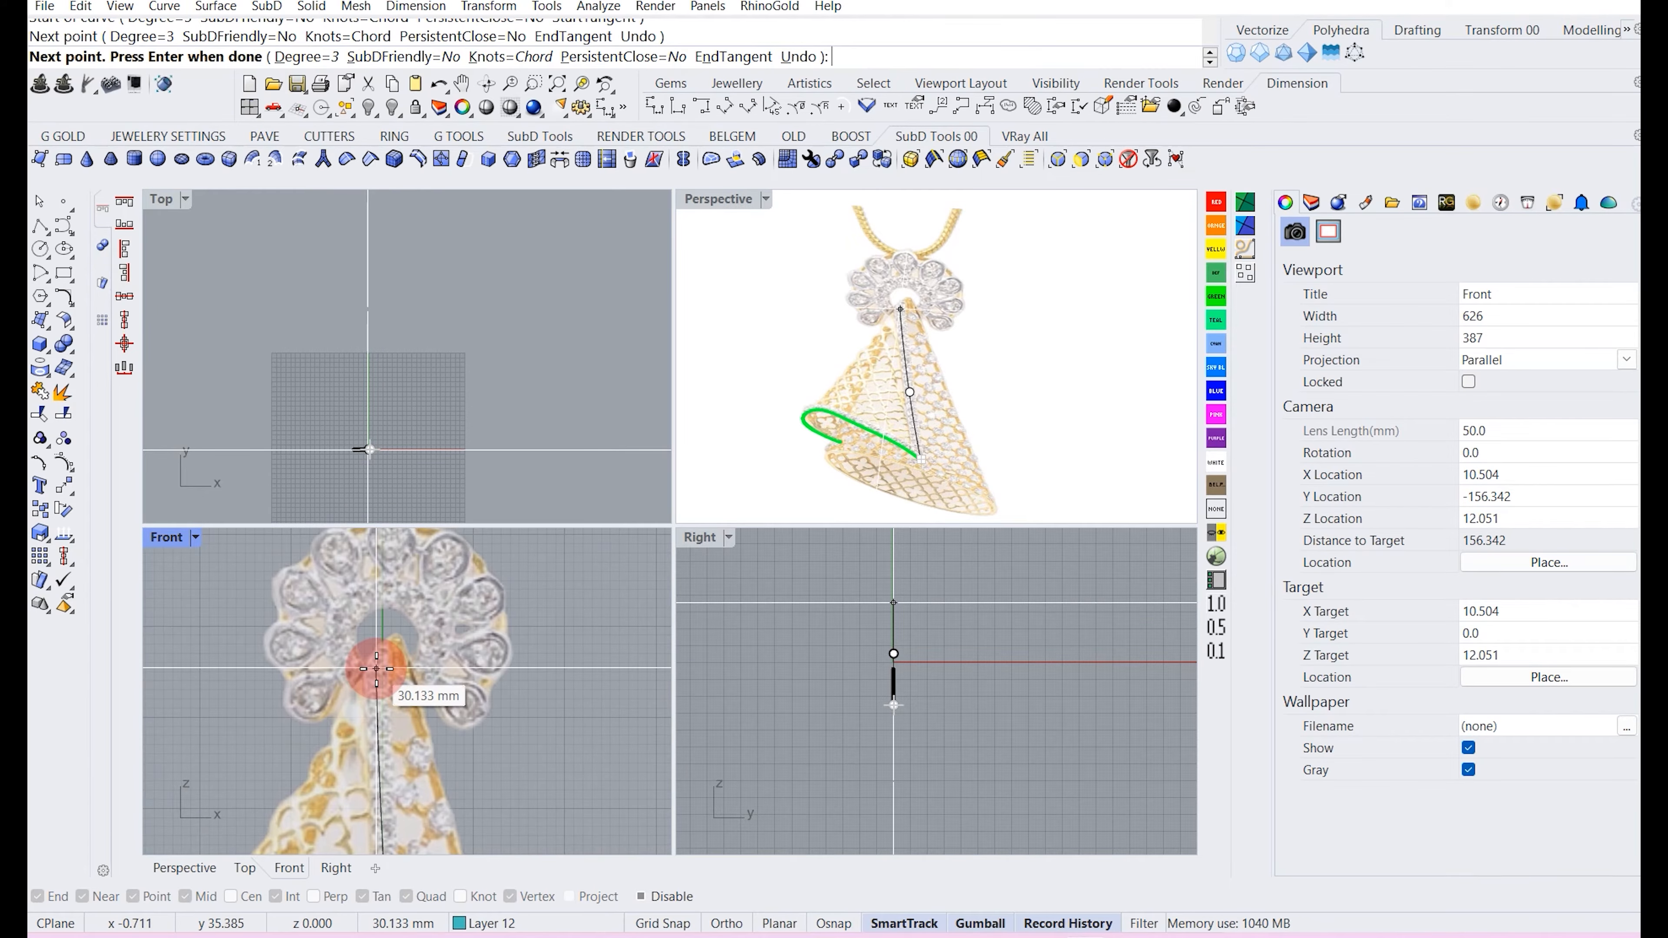
pyautogui.hotkey('ctrl', 'z')
pyautogui.scroll(-4, 382, 664)
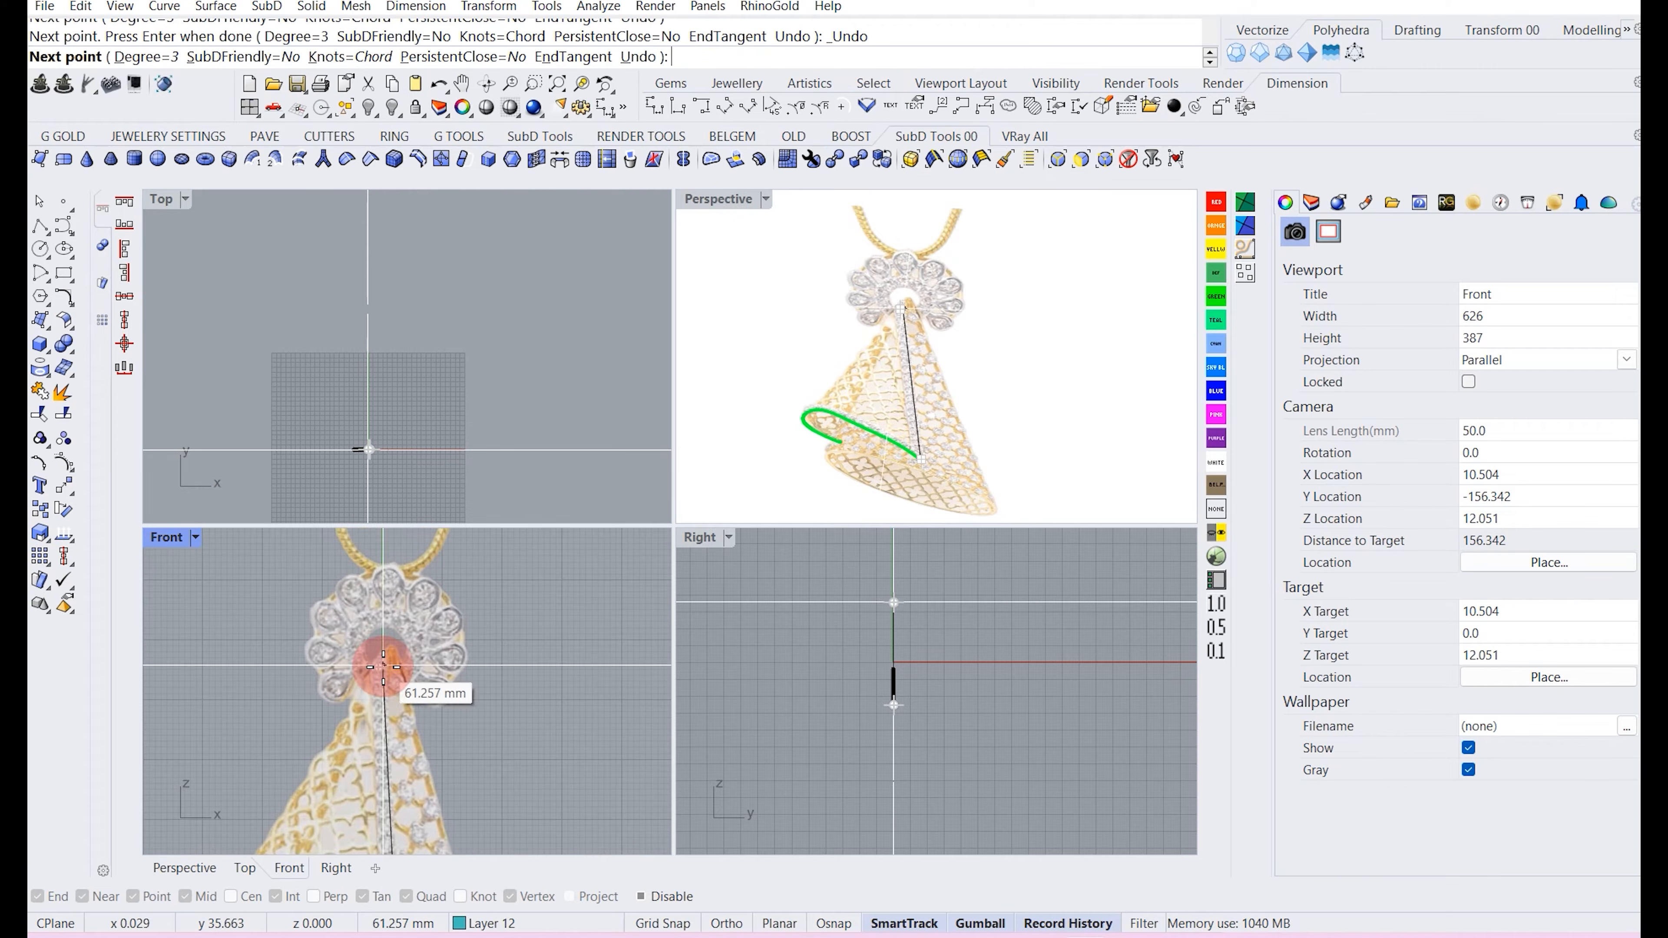
pyautogui.click(378, 661)
pyautogui.rightClick(379, 661)
# Move control points of the curled curve in the Front view to match the flap's rolled edge.
pyautogui.scroll(-8, 379, 661)
pyautogui.moveTo(368, 777); pyautogui.dragTo(362, 726, button='right')
pyautogui.scroll(3, 348, 727)
pyautogui.click(343, 730)
pyautogui.scroll(6, 345, 733)
pyautogui.scroll(2, 348, 736)
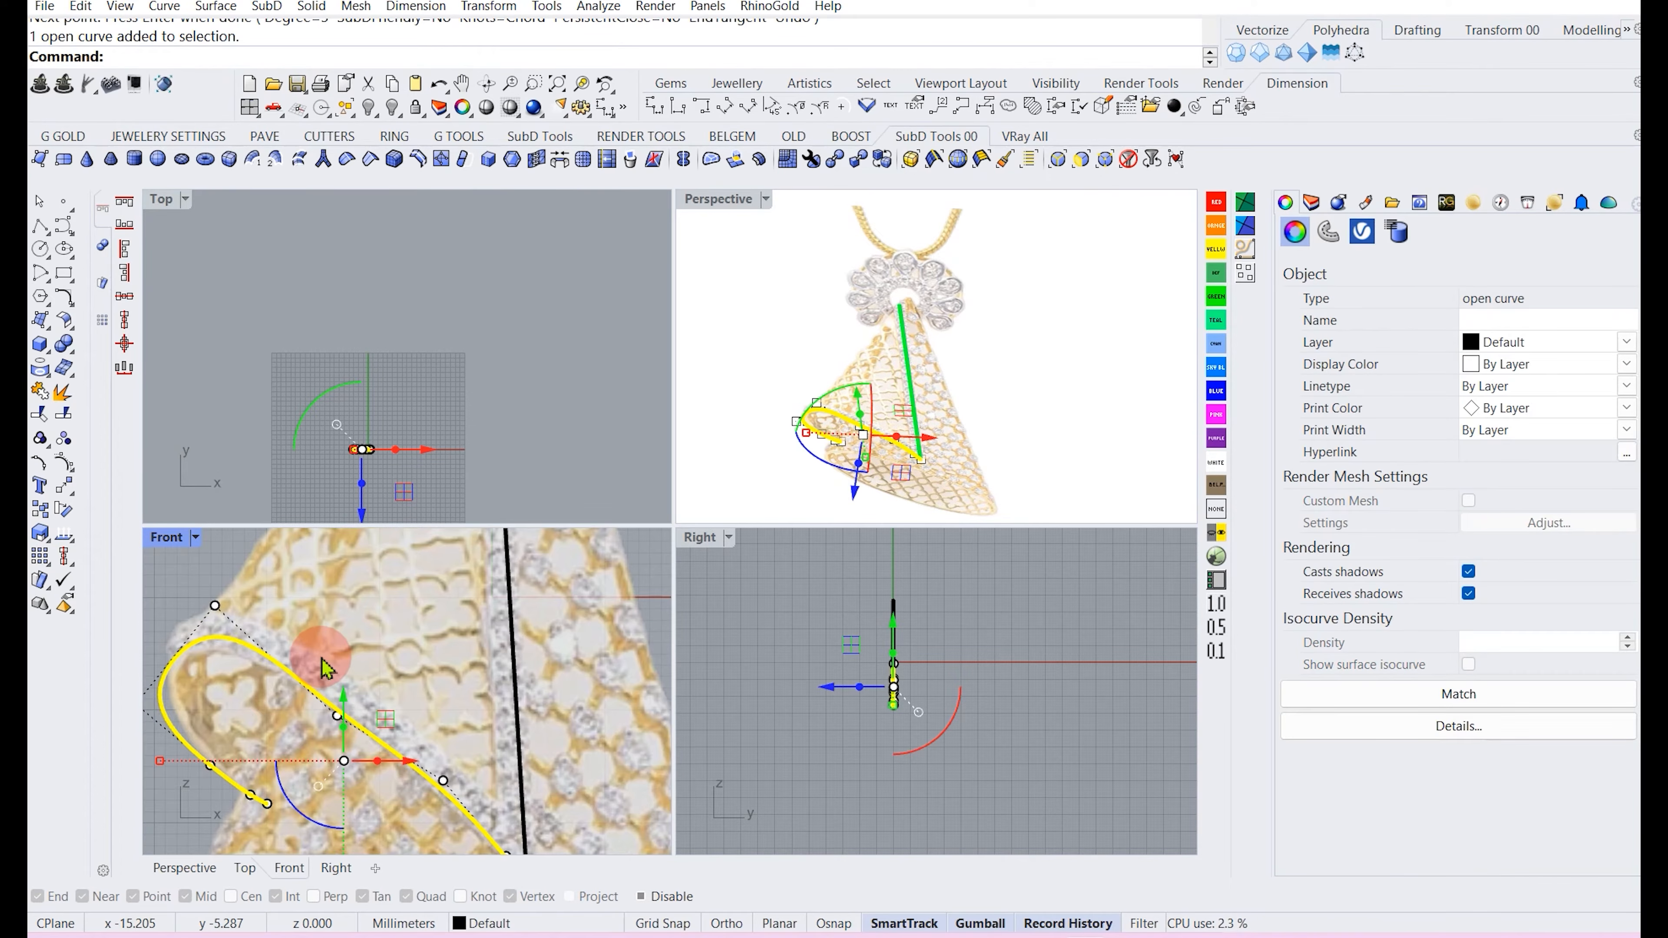
pyautogui.click(337, 716)
pyautogui.moveTo(380, 675); pyautogui.dragTo(386, 667)
pyautogui.moveTo(248, 655); pyautogui.dragTo(284, 643, button='right')
pyautogui.click(172, 691)
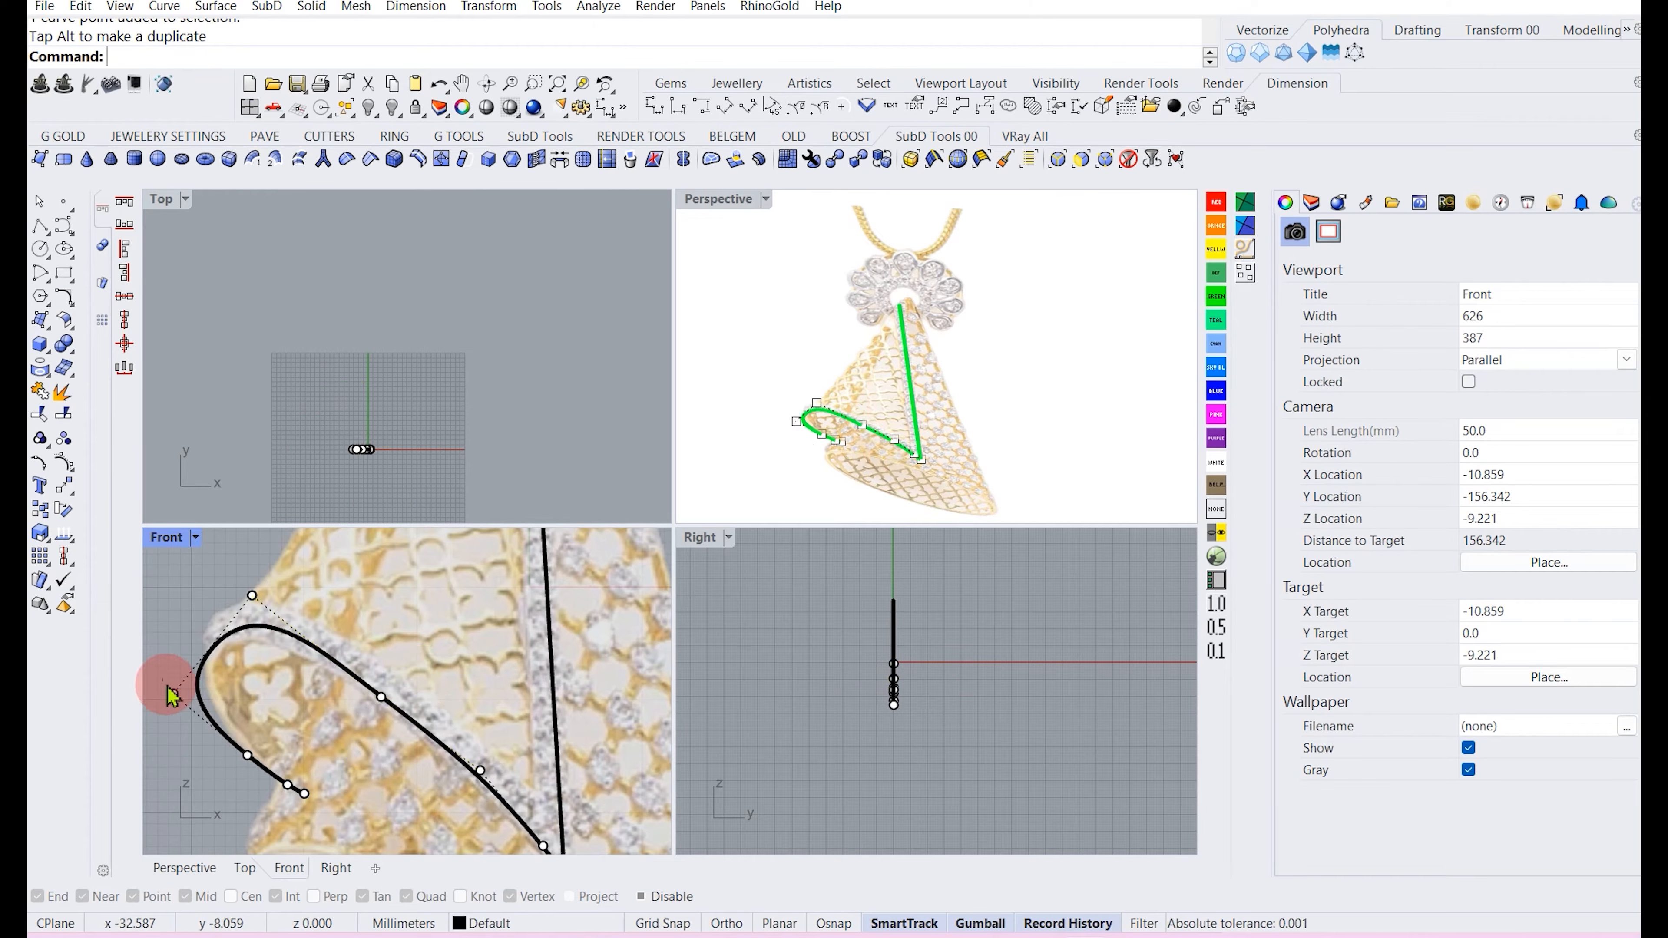
pyautogui.moveTo(218, 652); pyautogui.dragTo(228, 642)
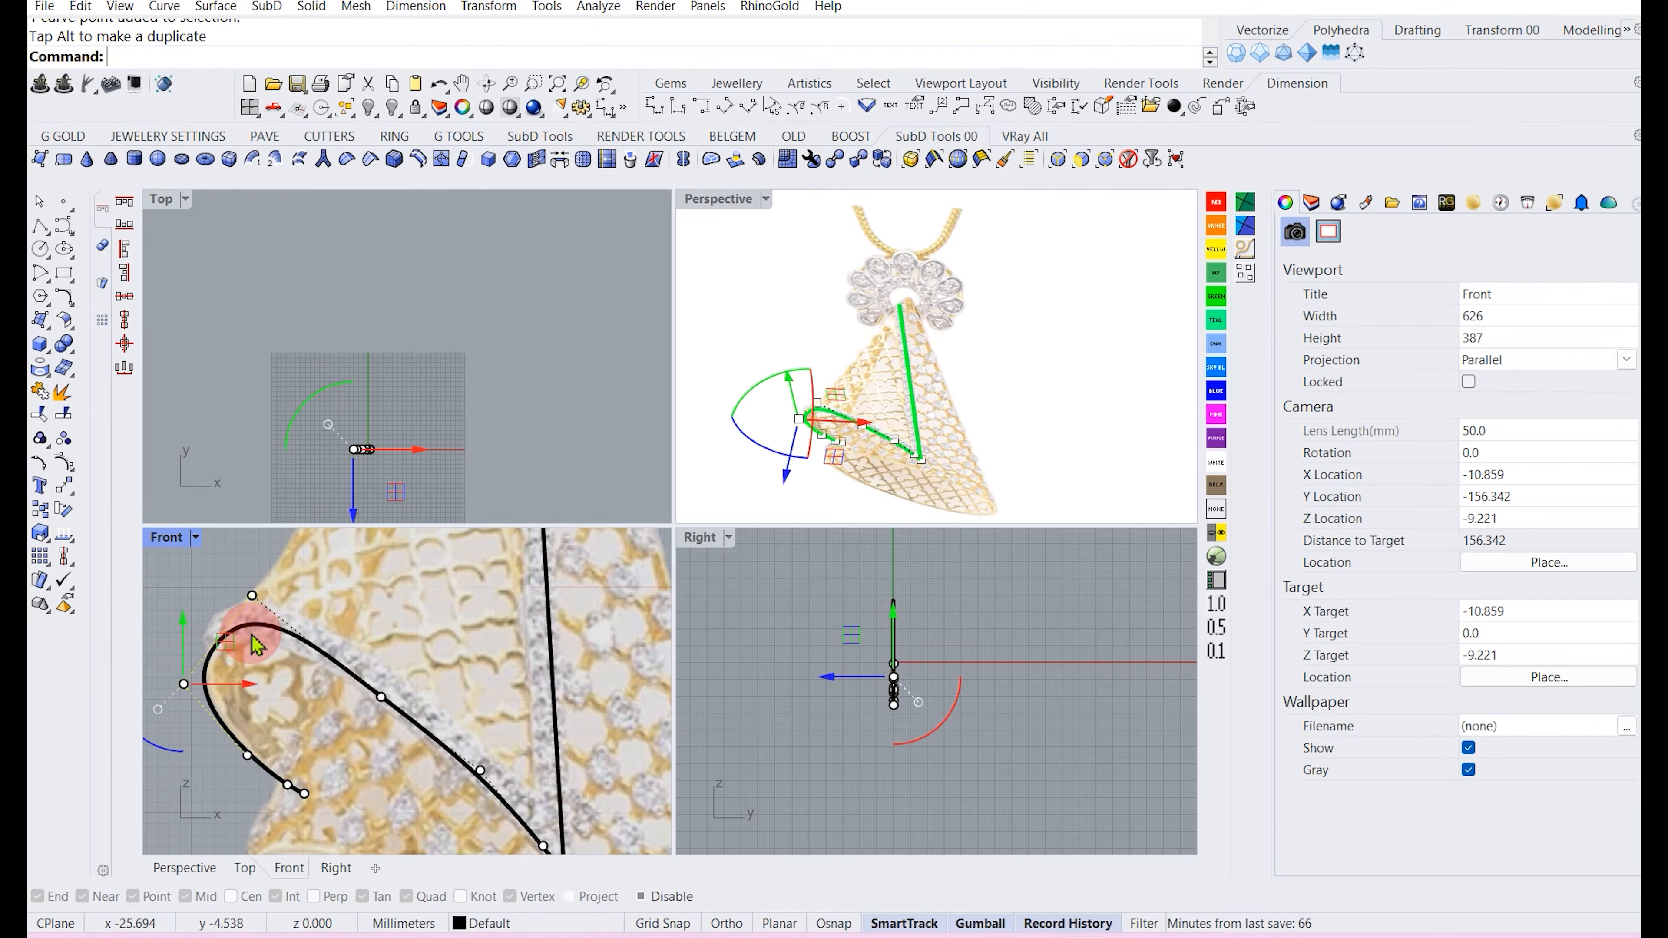
pyautogui.moveTo(285, 652); pyautogui.dragTo(264, 672, button='right')
pyautogui.click(359, 716)
pyautogui.moveTo(404, 669); pyautogui.dragTo(408, 669)
pyautogui.scroll(-8, 306, 651)
pyautogui.press('Escape')
pyautogui.press('Escape')
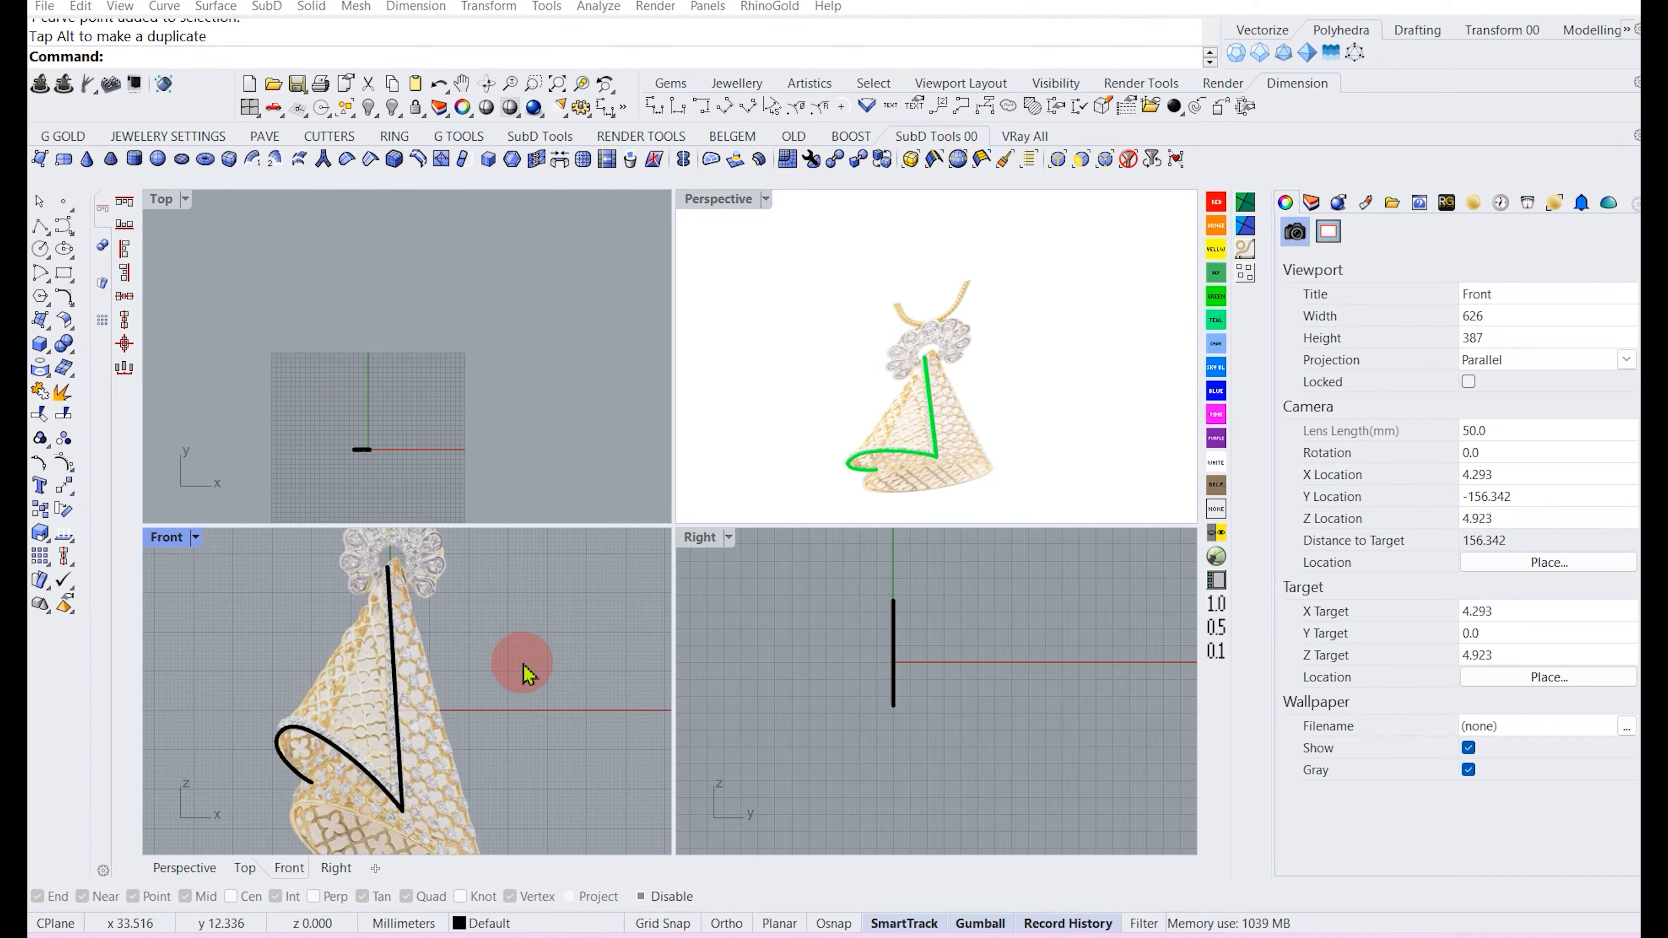
# Select the curled curve's lower control points and shift them sideways in the Right view.
pyautogui.scroll(5, 924, 656)
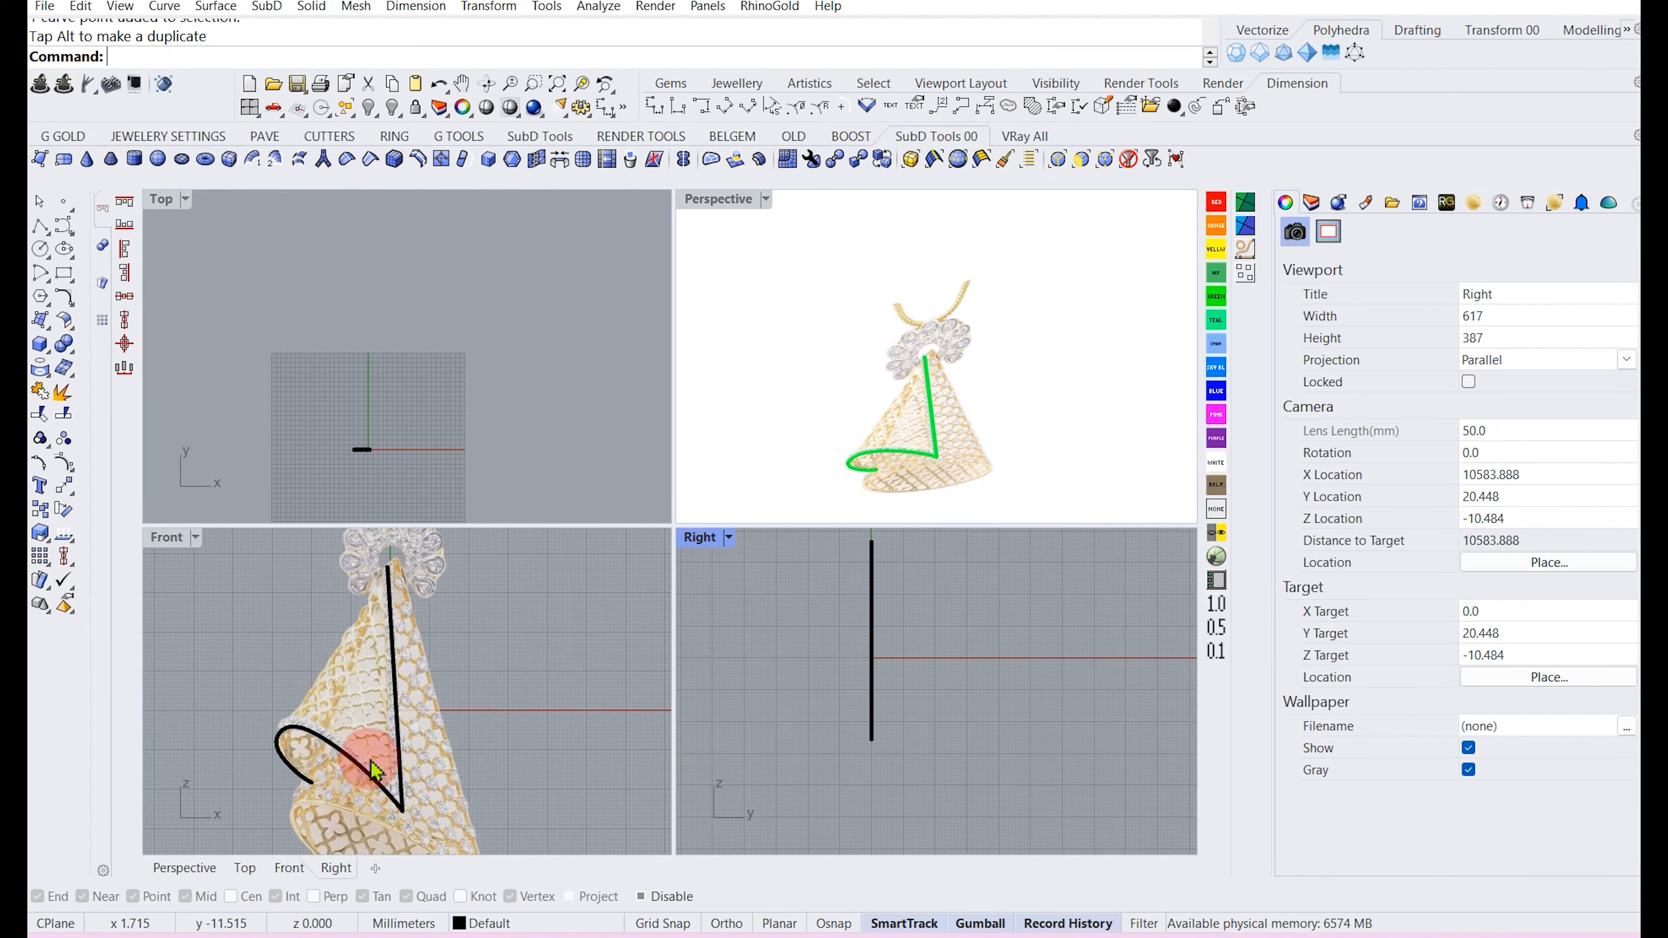
pyautogui.click(351, 758)
pyautogui.scroll(4, 896, 696)
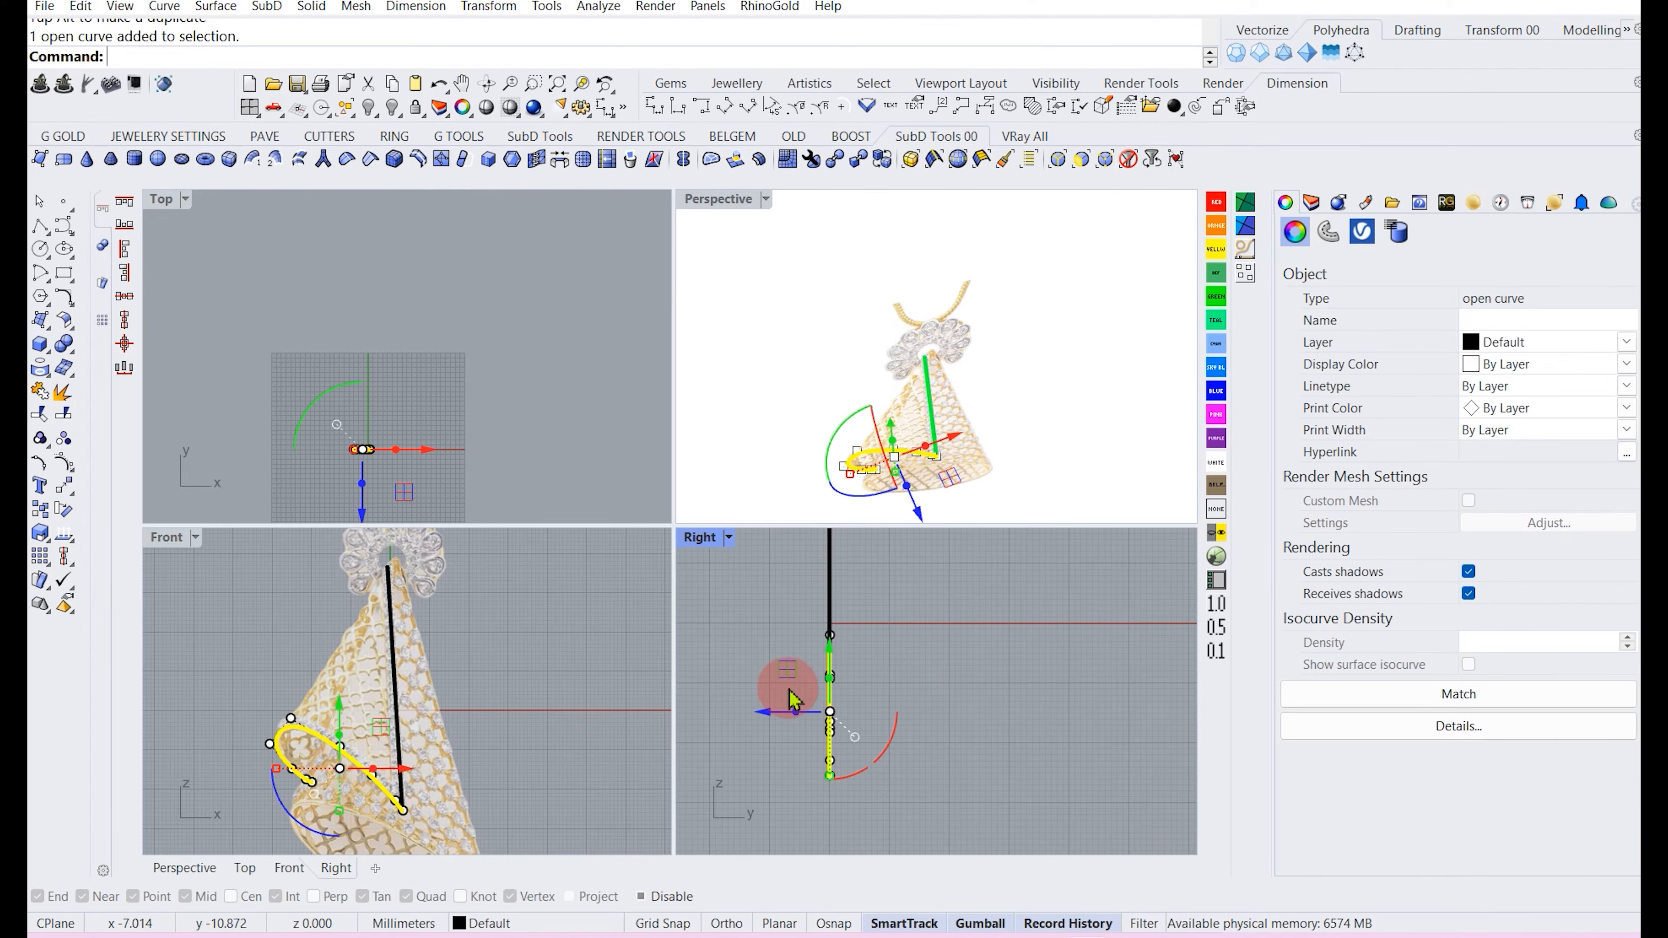
pyautogui.scroll(1, 253, 723)
pyautogui.moveTo(253, 719); pyautogui.dragTo(361, 822)
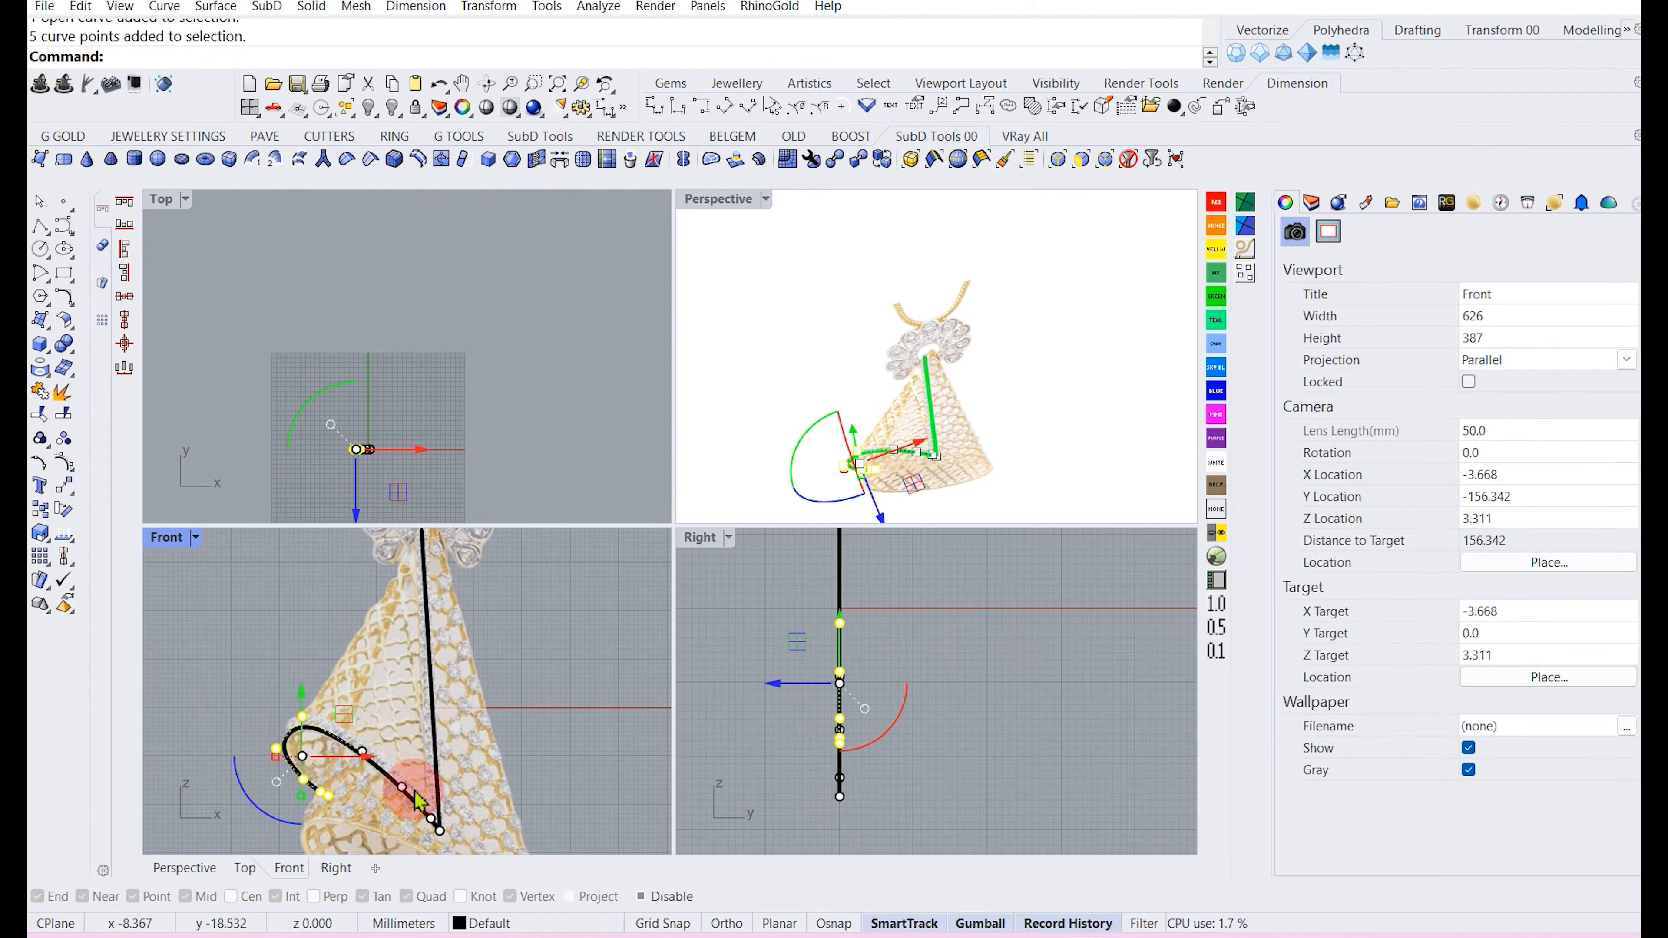
pyautogui.moveTo(787, 708); pyautogui.dragTo(880, 683)
pyautogui.scroll(6, 420, 465)
pyautogui.scroll(15, 256, 374)
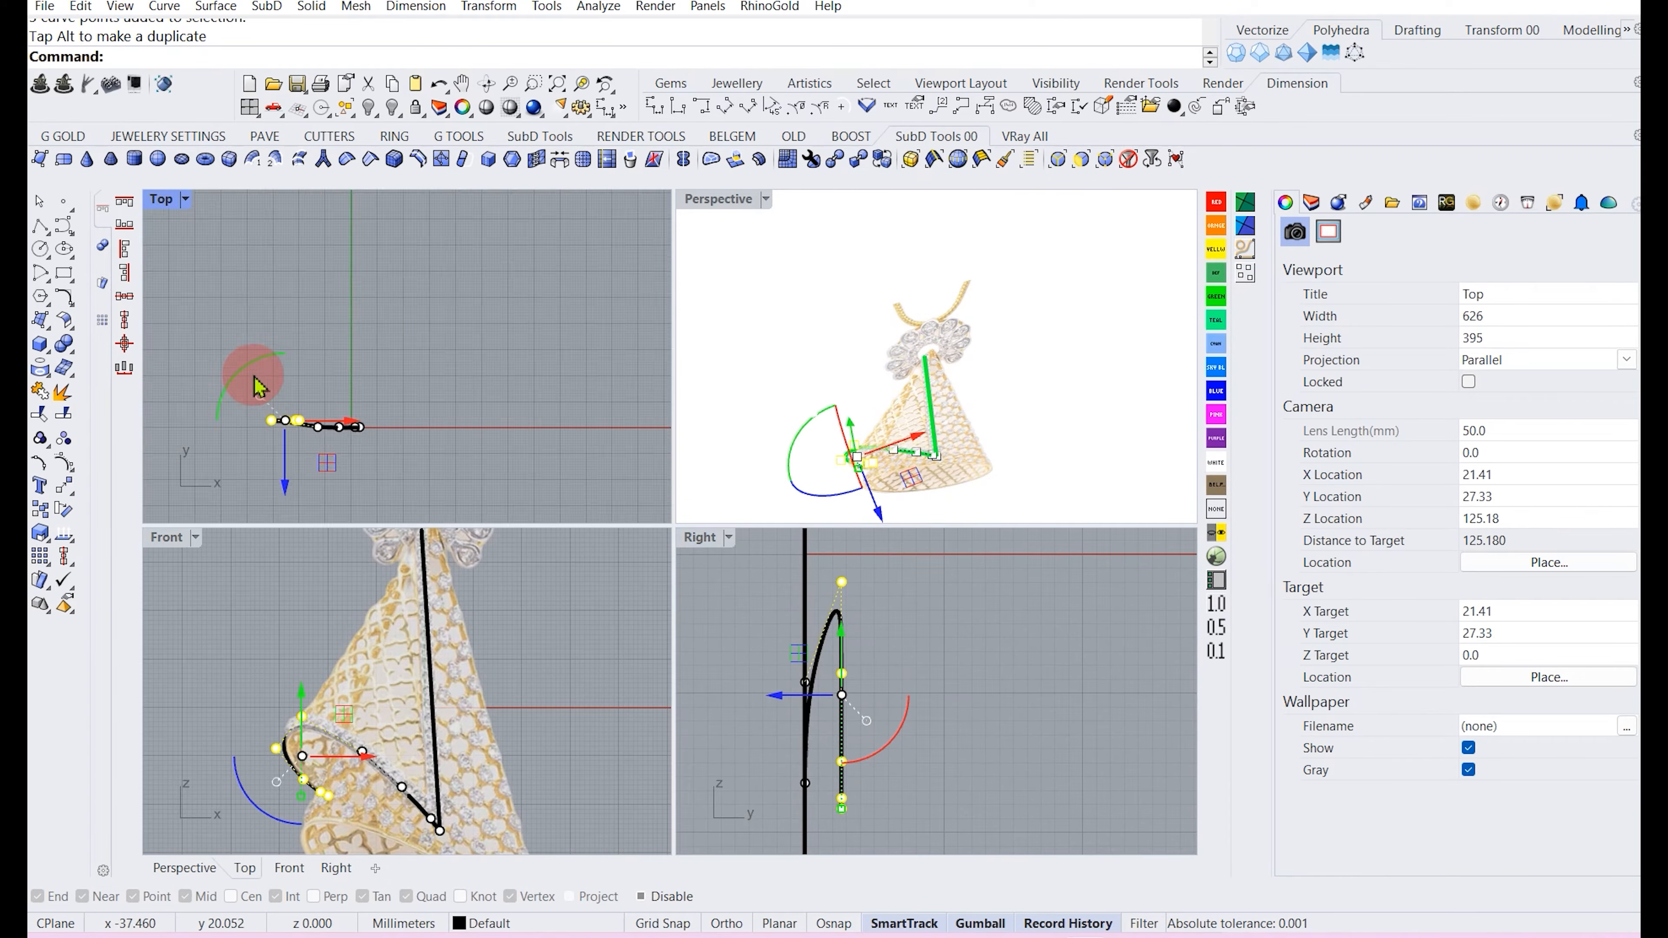
# Adjust the curled curve's control points in the Top view so it wraps around the cone.
pyautogui.moveTo(311, 451); pyautogui.dragTo(311, 303, button='right')
pyautogui.scroll(4, 352, 407)
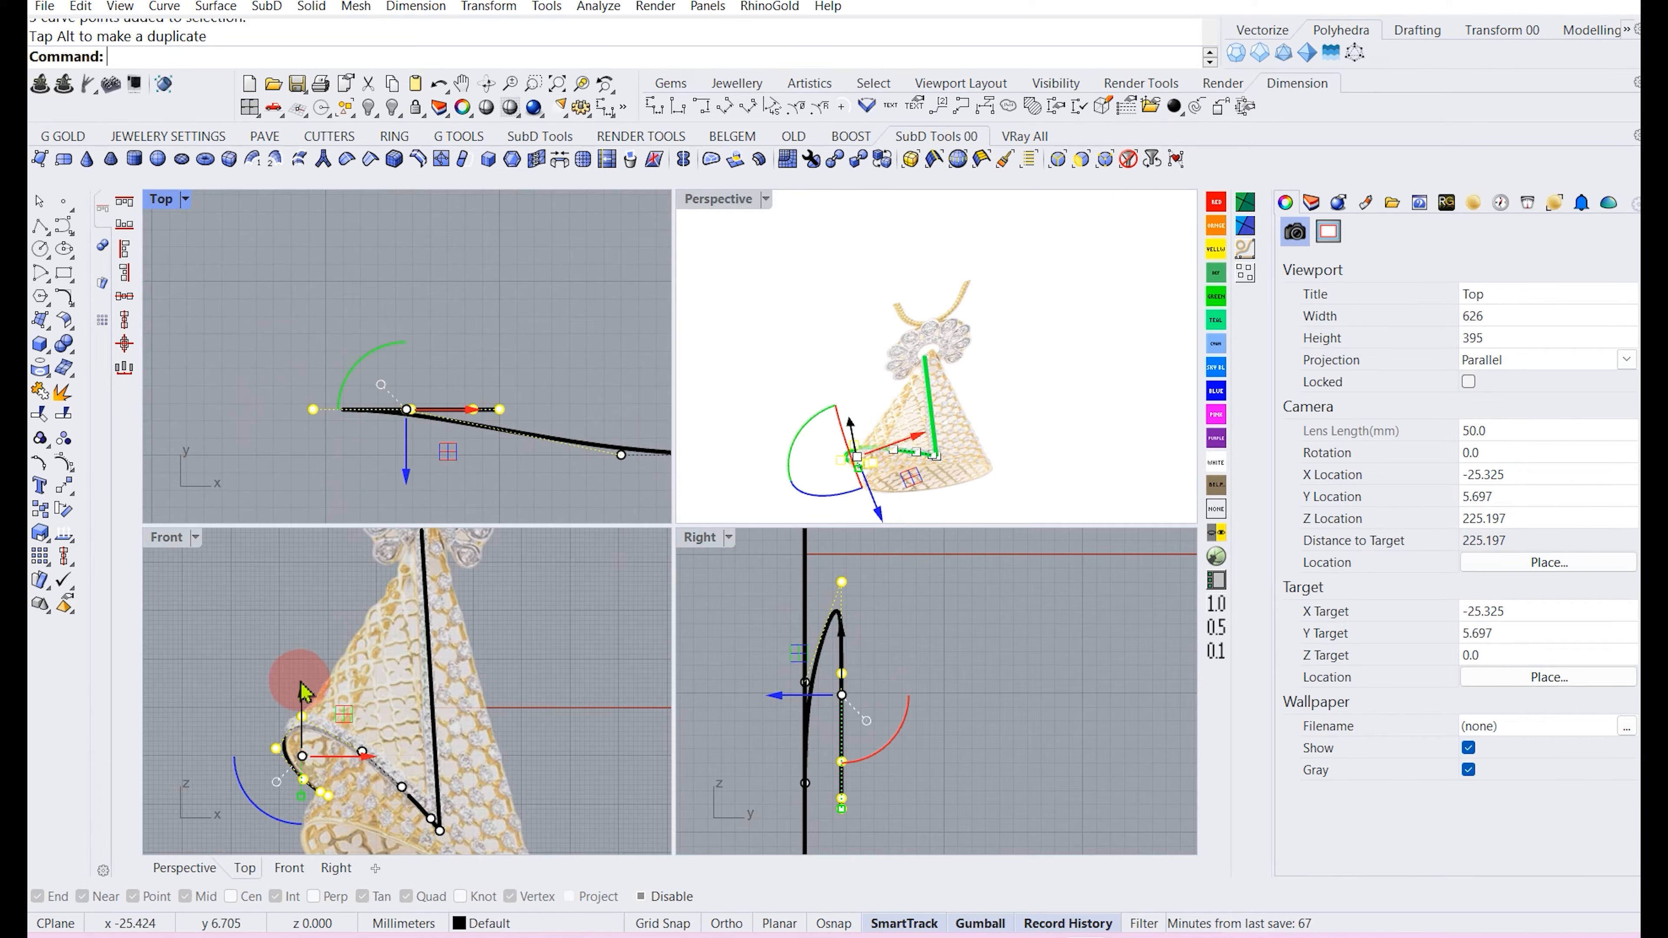
pyautogui.click(287, 697)
pyautogui.moveTo(408, 468)
pyautogui.mouseDown()
pyautogui.moveTo(405, 519)
pyautogui.moveTo(425, 481)
pyautogui.mouseUp()
pyautogui.scroll(3, 372, 373)
pyautogui.click(282, 340)
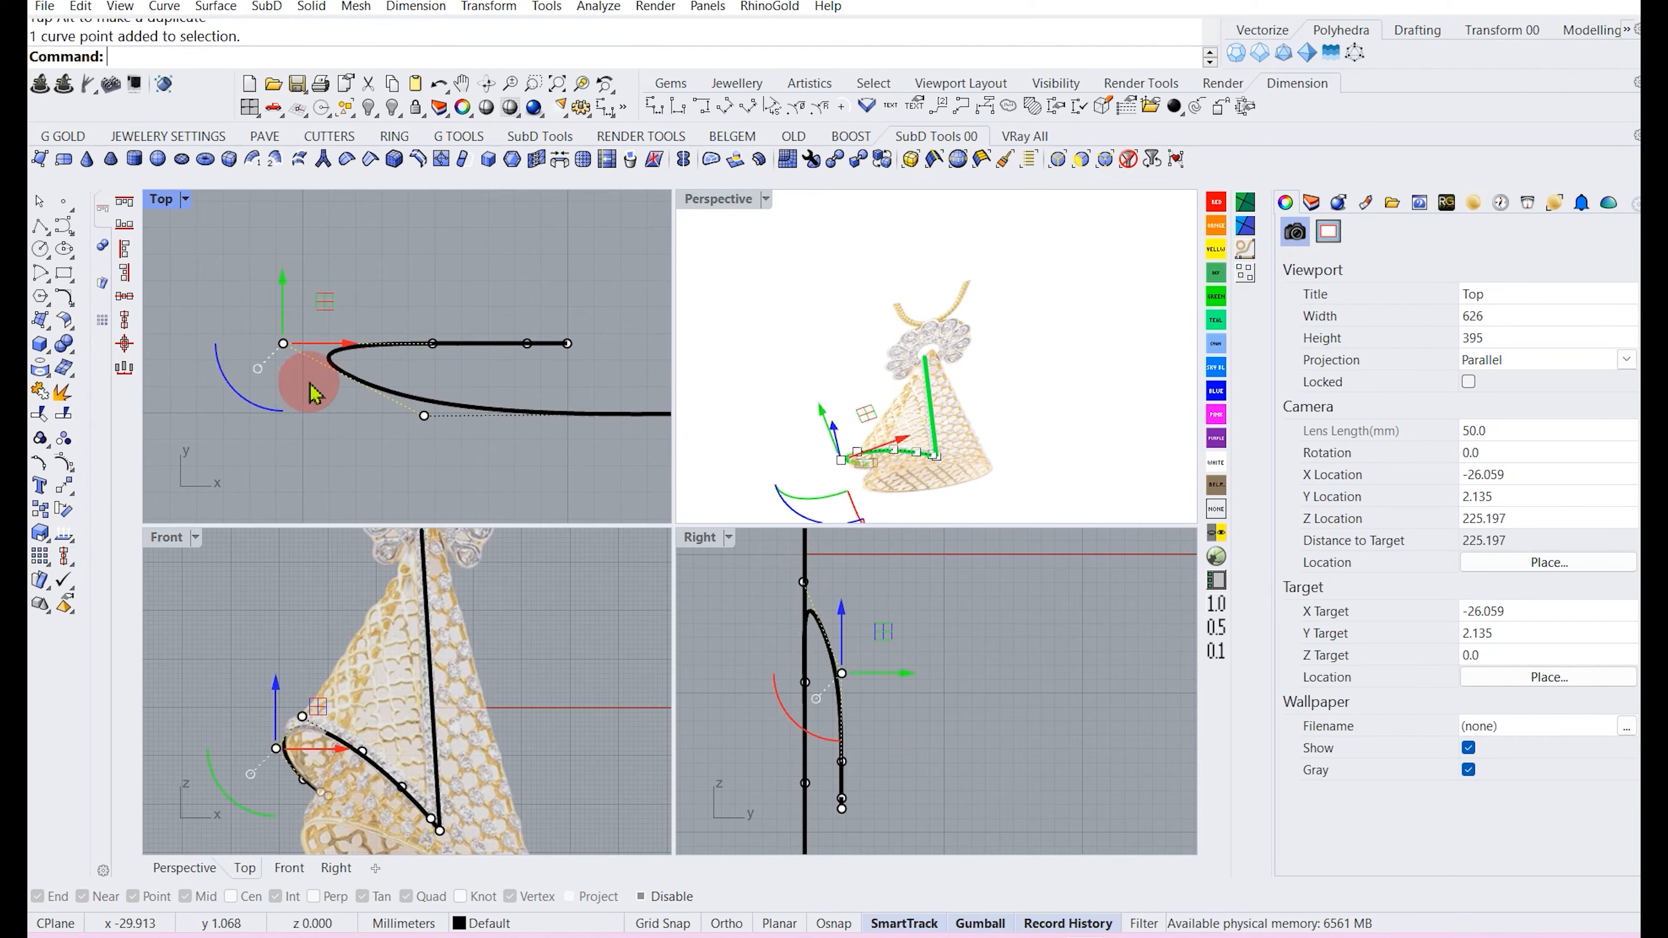
pyautogui.moveTo(332, 290); pyautogui.dragTo(331, 317)
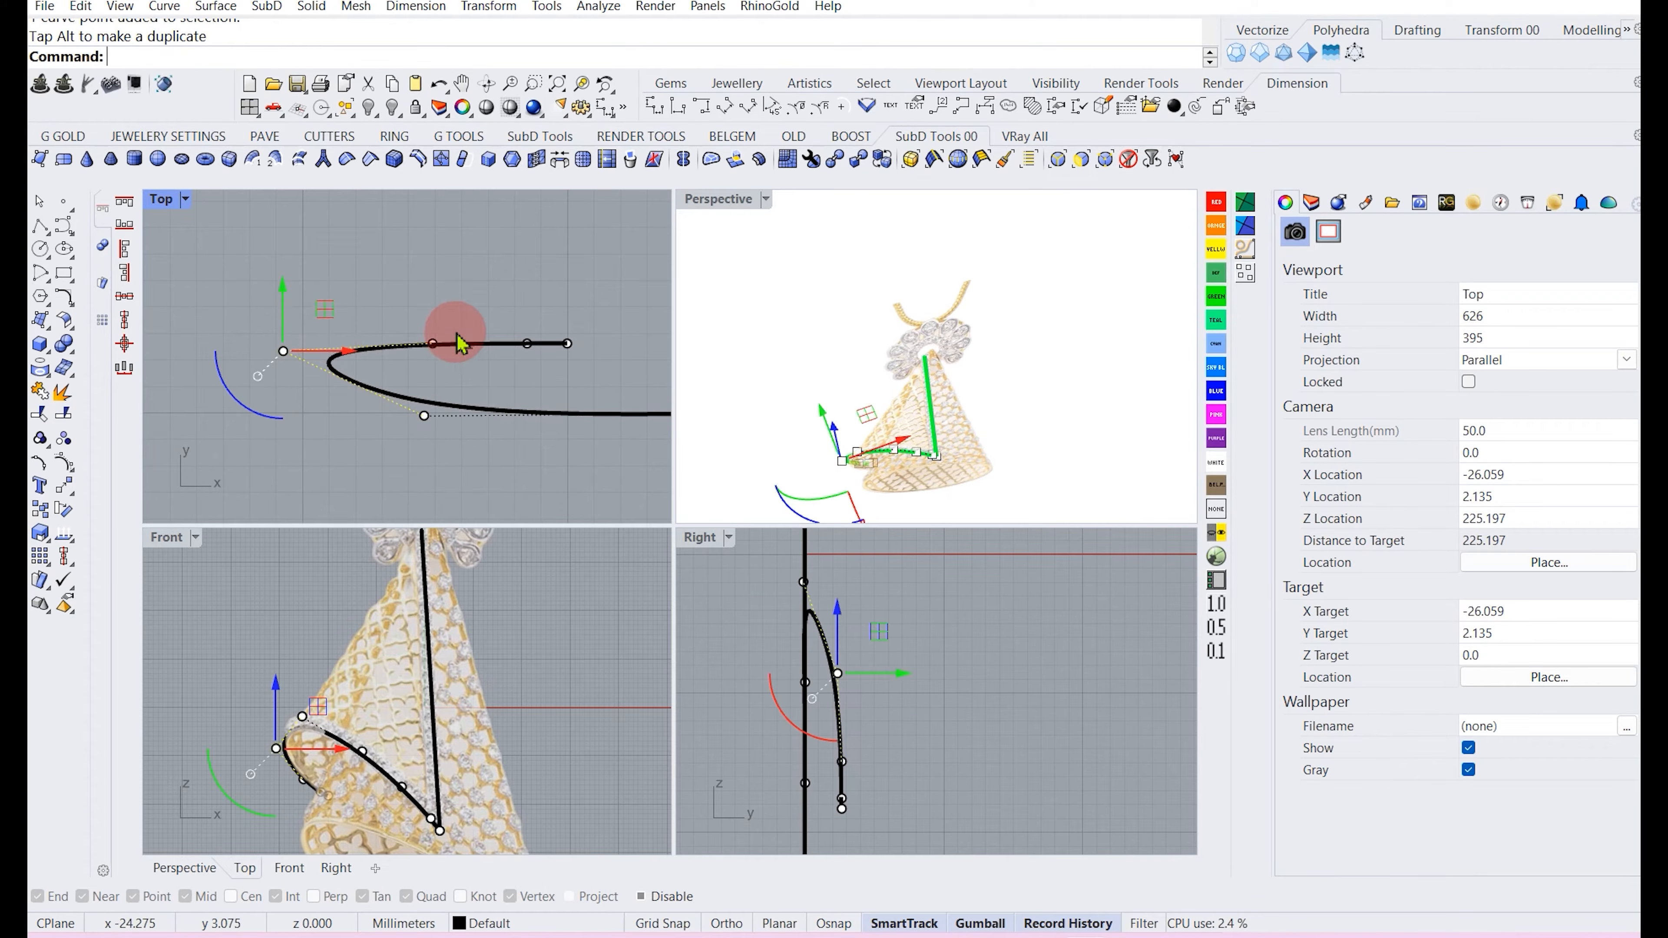
pyautogui.moveTo(432, 341); pyautogui.dragTo(594, 375)
pyautogui.moveTo(500, 304); pyautogui.dragTo(503, 306)
pyautogui.click(876, 638)
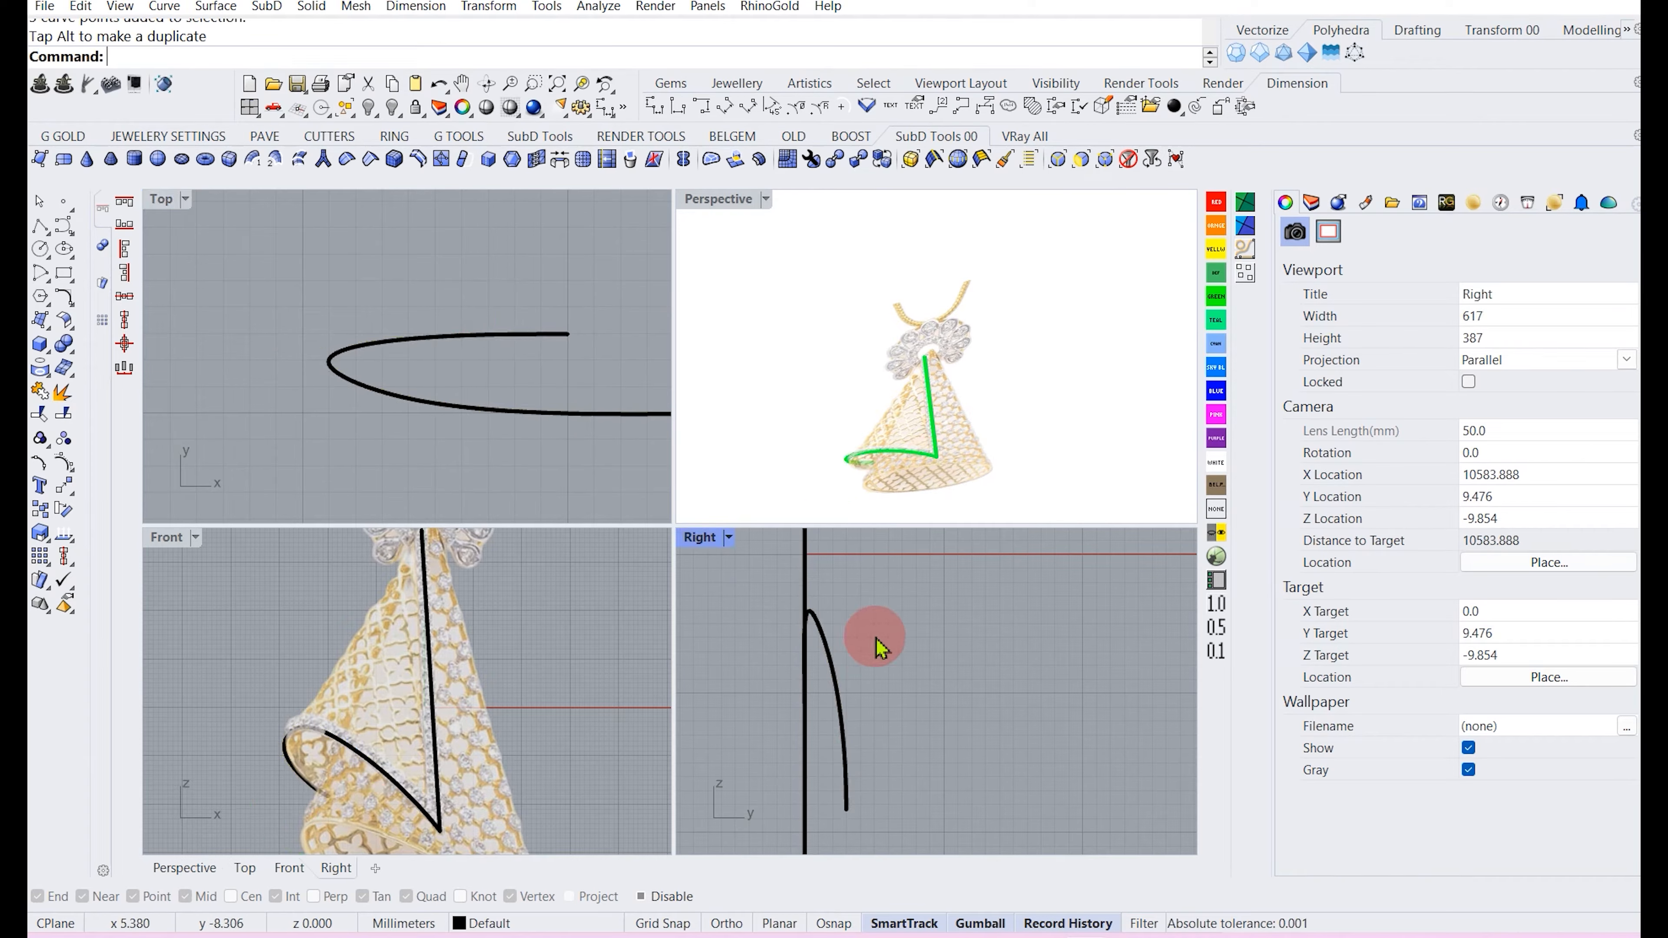
pyautogui.click(847, 796)
pyautogui.moveTo(787, 695); pyautogui.dragTo(858, 712)
pyautogui.click(945, 720)
pyautogui.press('Escape')
pyautogui.scroll(-10, 808, 757)
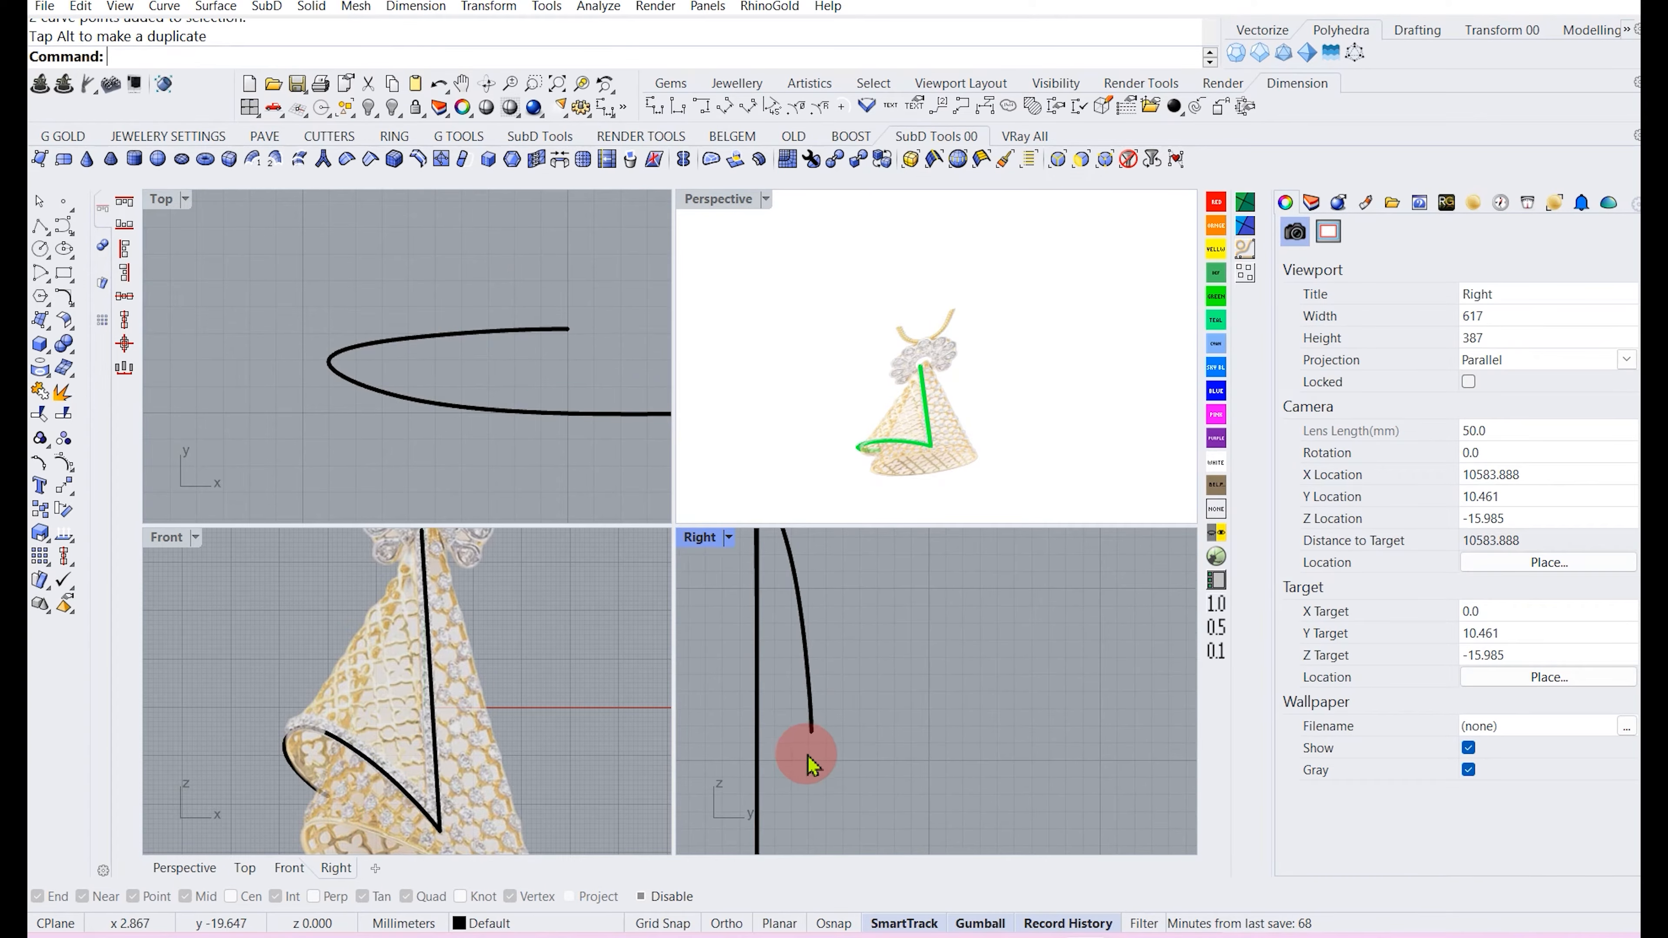
# Refine the curled curve's tip points in the Front view to follow the rolled edge.
pyautogui.scroll(5, 805, 696)
pyautogui.click(810, 667)
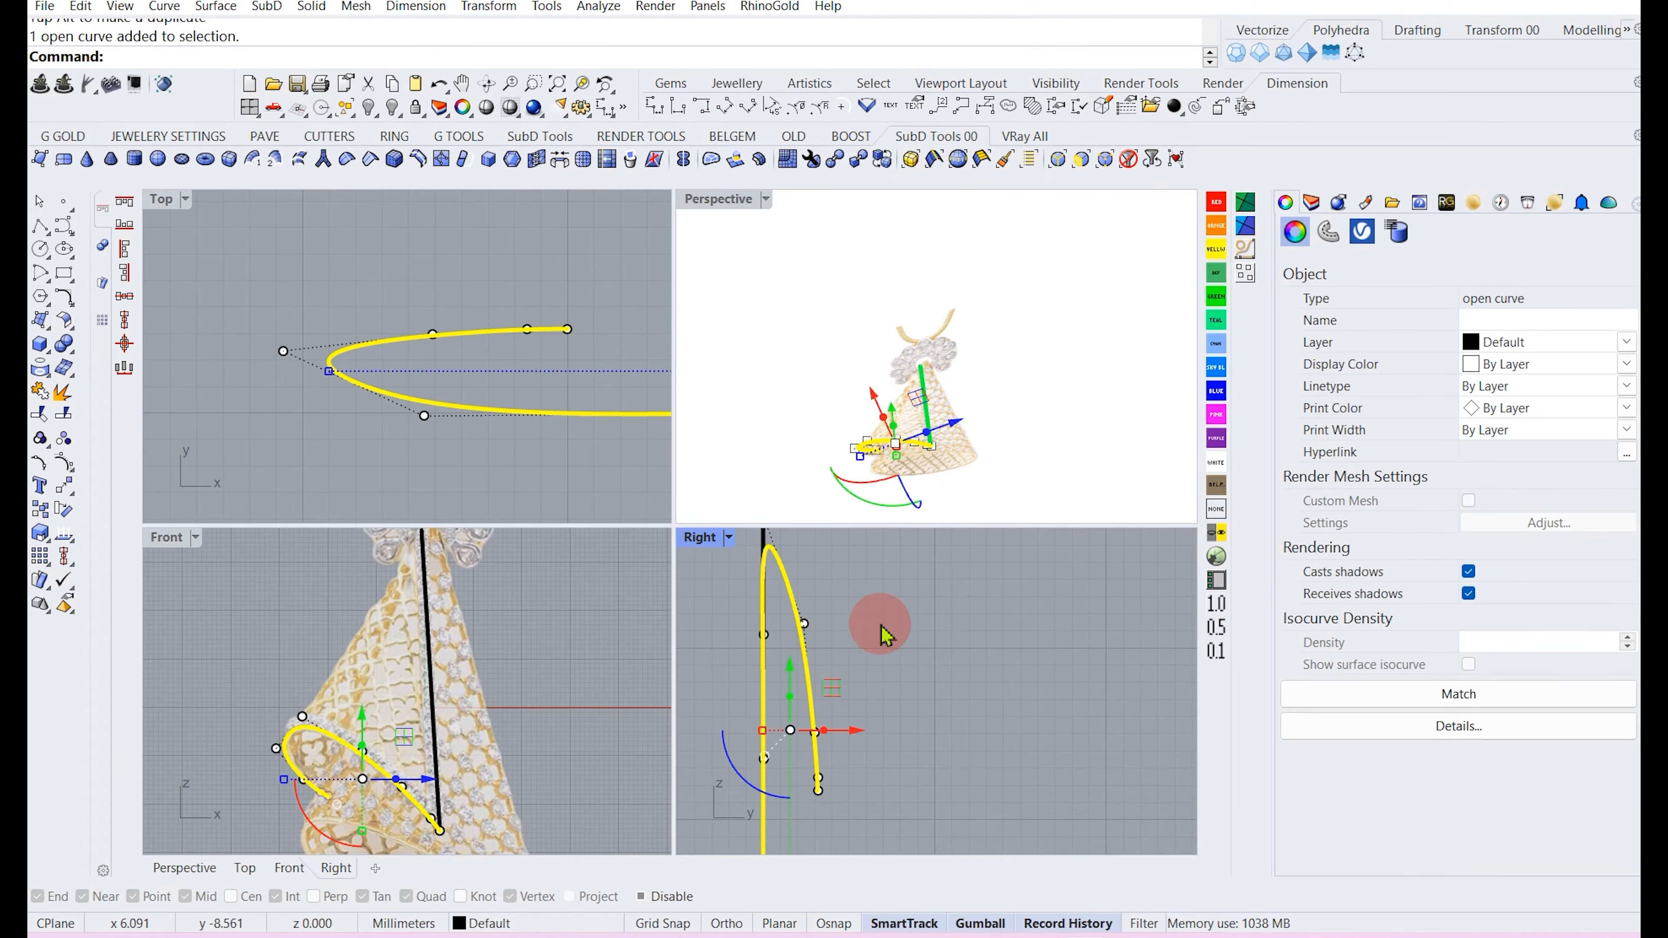
pyautogui.click(870, 634)
pyautogui.moveTo(917, 386); pyautogui.dragTo(929, 345, button='right')
pyautogui.scroll(-5, 343, 743)
pyautogui.scroll(5, 336, 743)
pyautogui.click(340, 730)
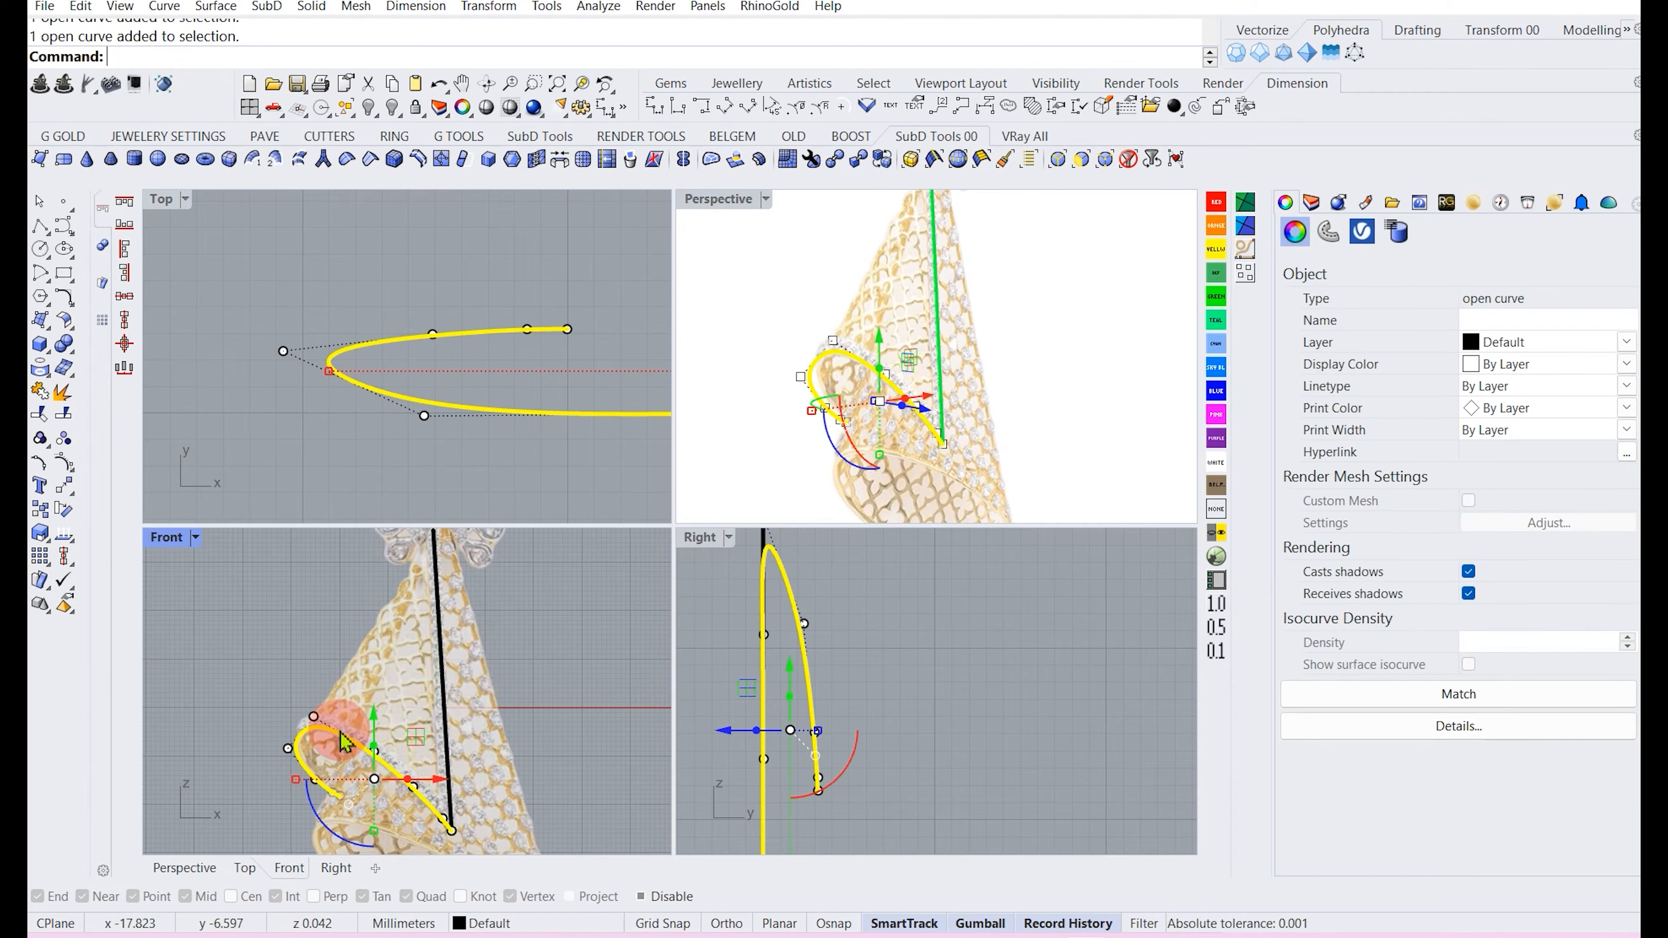
pyautogui.moveTo(248, 685); pyautogui.dragTo(349, 760)
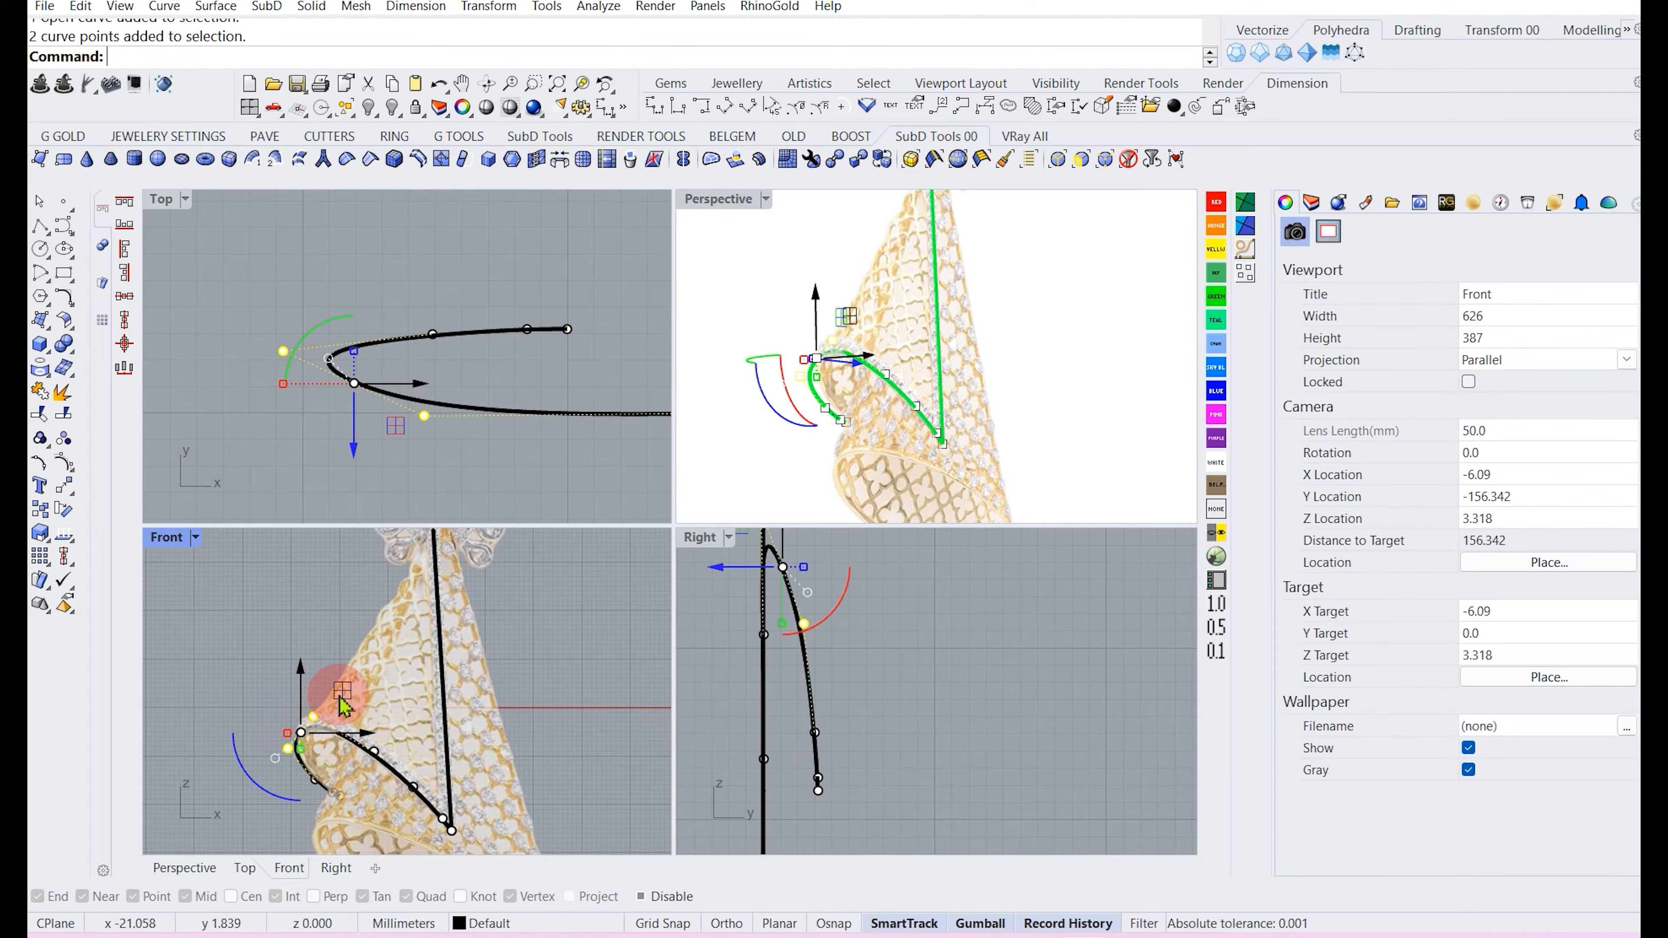
pyautogui.moveTo(342, 696); pyautogui.dragTo(325, 687)
pyautogui.click(261, 633)
pyautogui.scroll(-3, 323, 730)
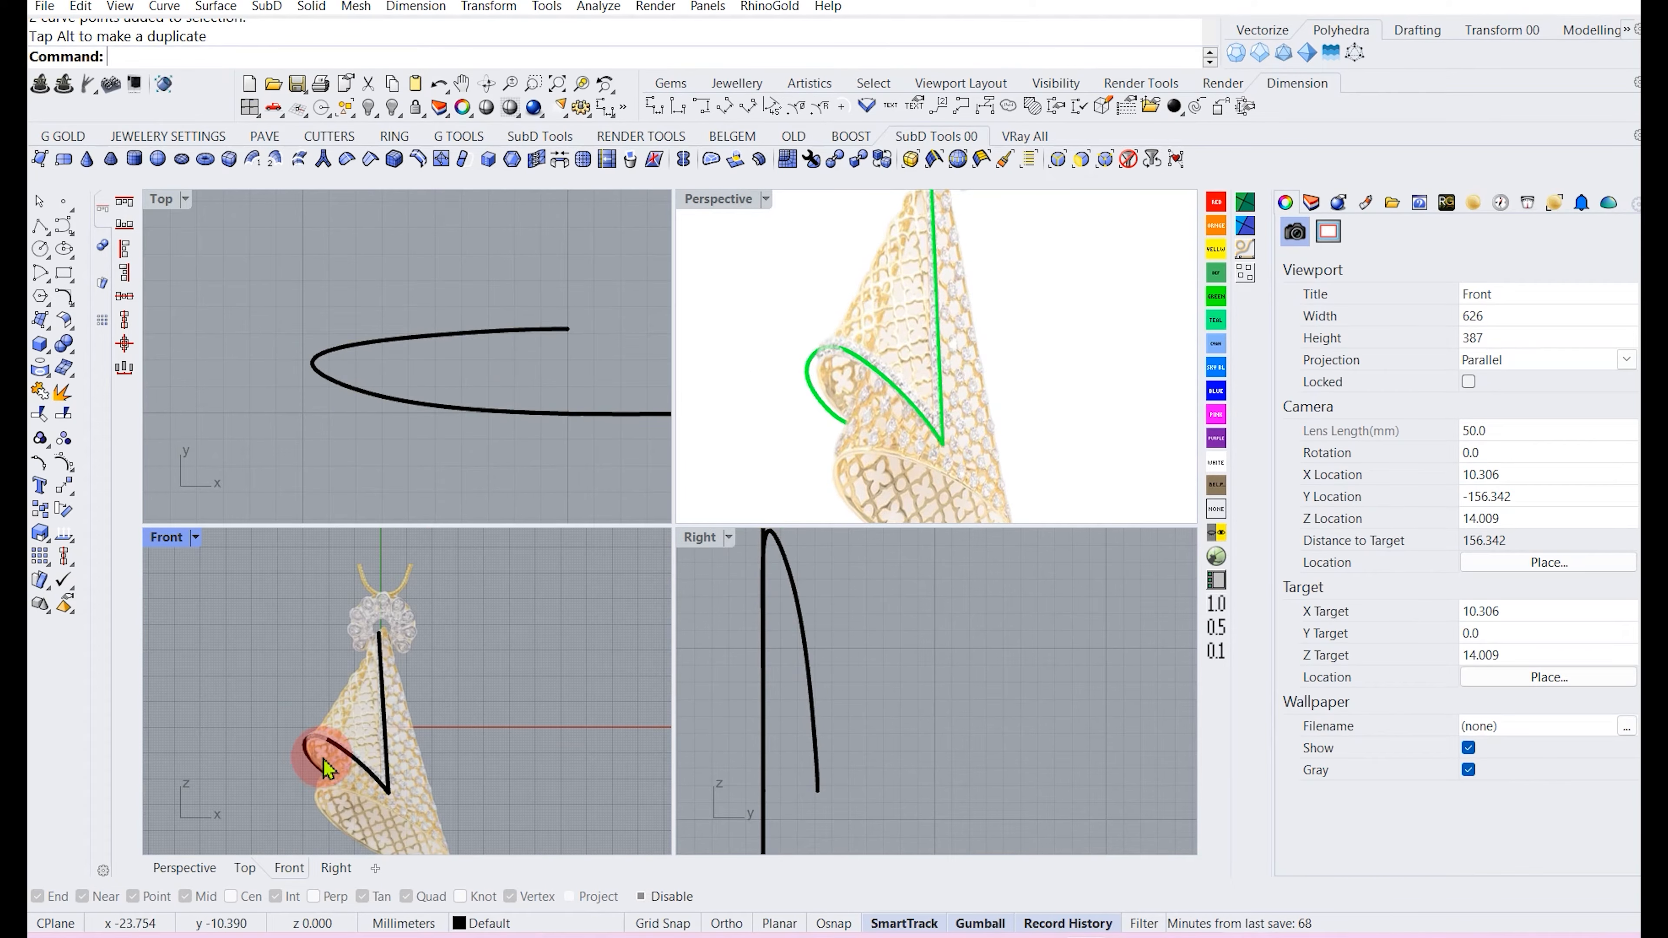
# Adjust the curled curve's end control points in the Top view to tighten its loop.
pyautogui.click(348, 767)
pyautogui.moveTo(262, 277); pyautogui.dragTo(576, 348)
pyautogui.moveTo(446, 368); pyautogui.dragTo(431, 427, button='right')
pyautogui.moveTo(483, 337); pyautogui.dragTo(482, 327)
pyautogui.press('Escape')
pyautogui.press('Escape')
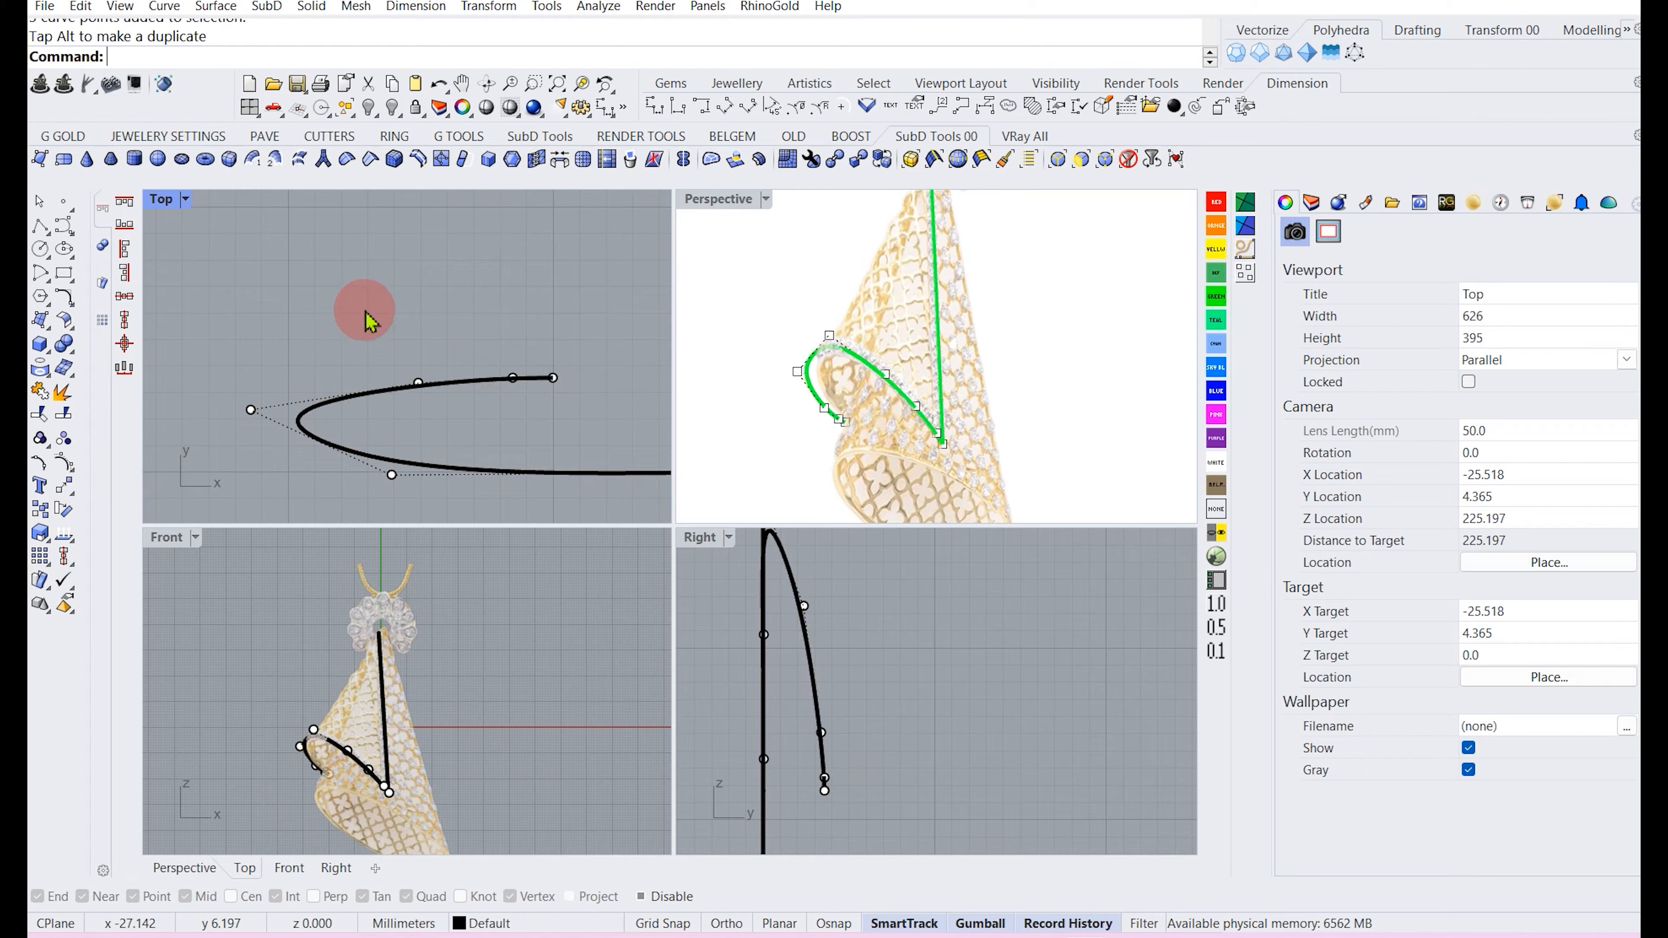
pyautogui.scroll(-6, 327, 695)
pyautogui.scroll(-5, 826, 707)
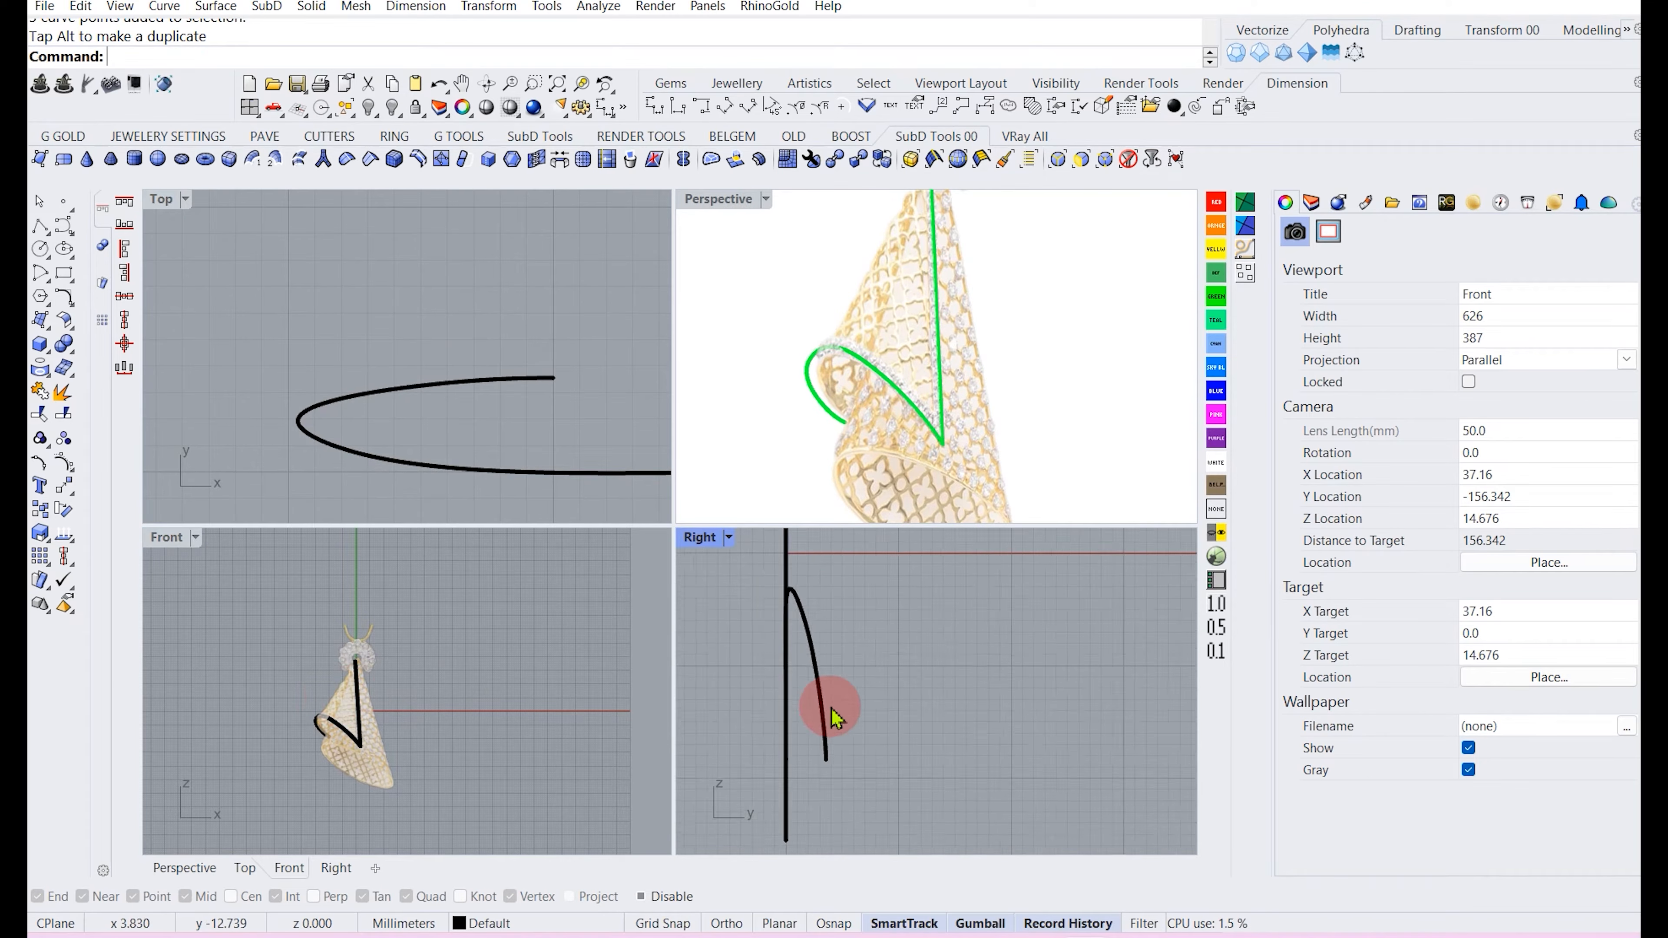
# Turn on Layer 12 to display the cyan cone model alongside the reference.
pyautogui.click(359, 667)
pyautogui.moveTo(832, 638); pyautogui.dragTo(835, 731, button='right')
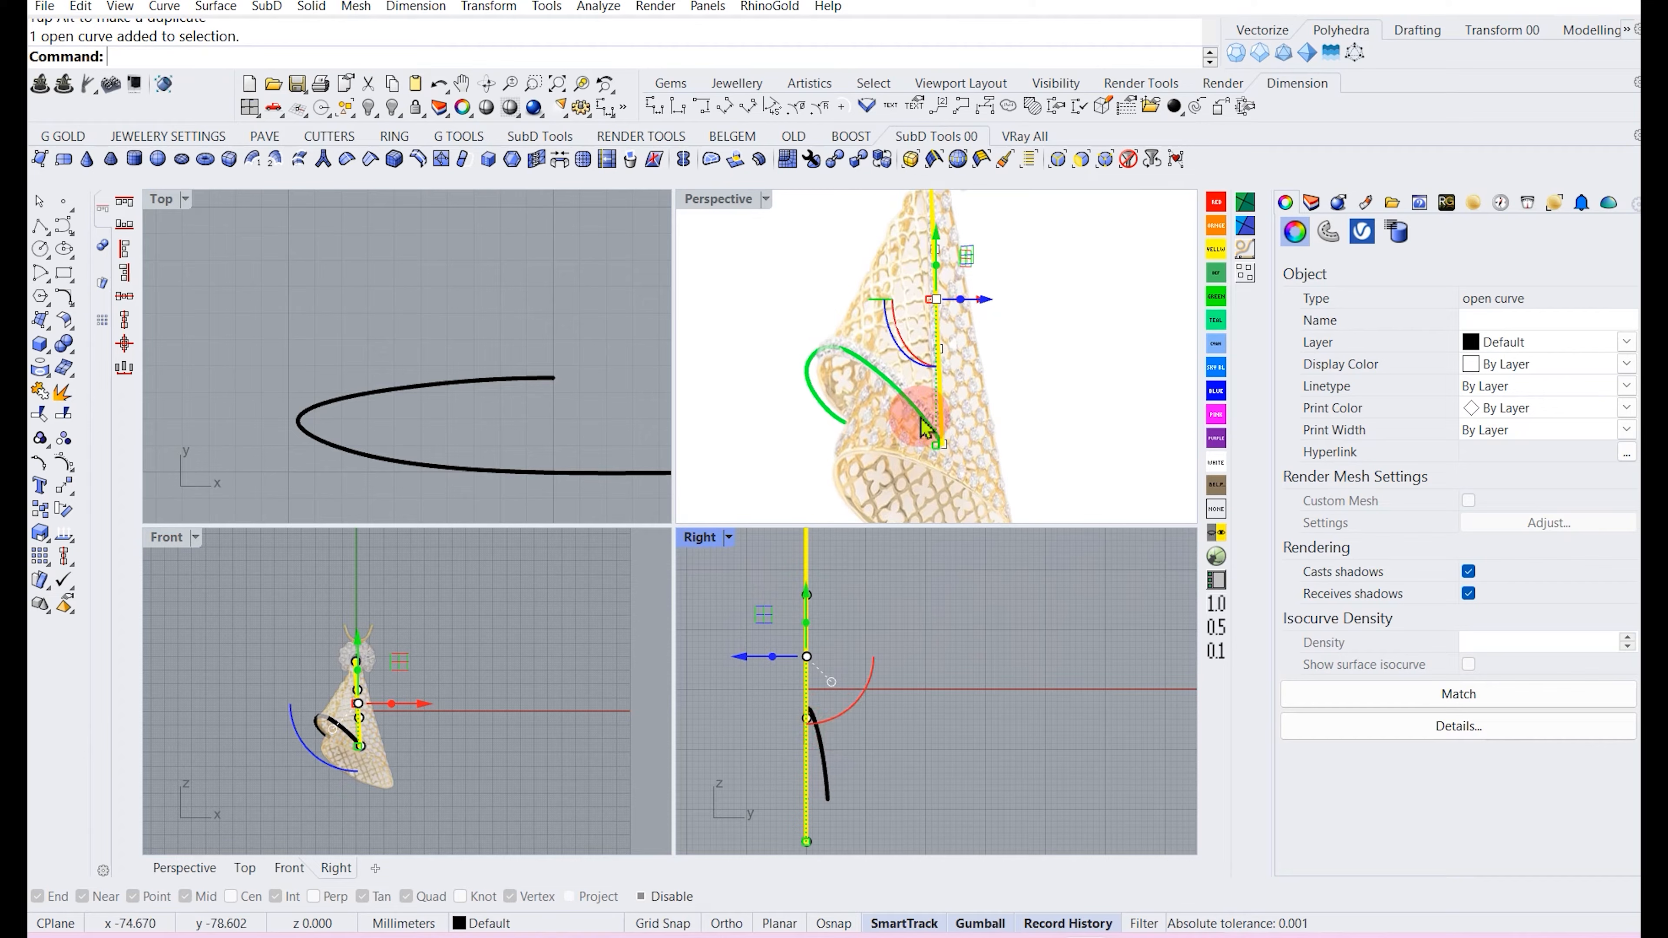
pyautogui.scroll(4, 332, 739)
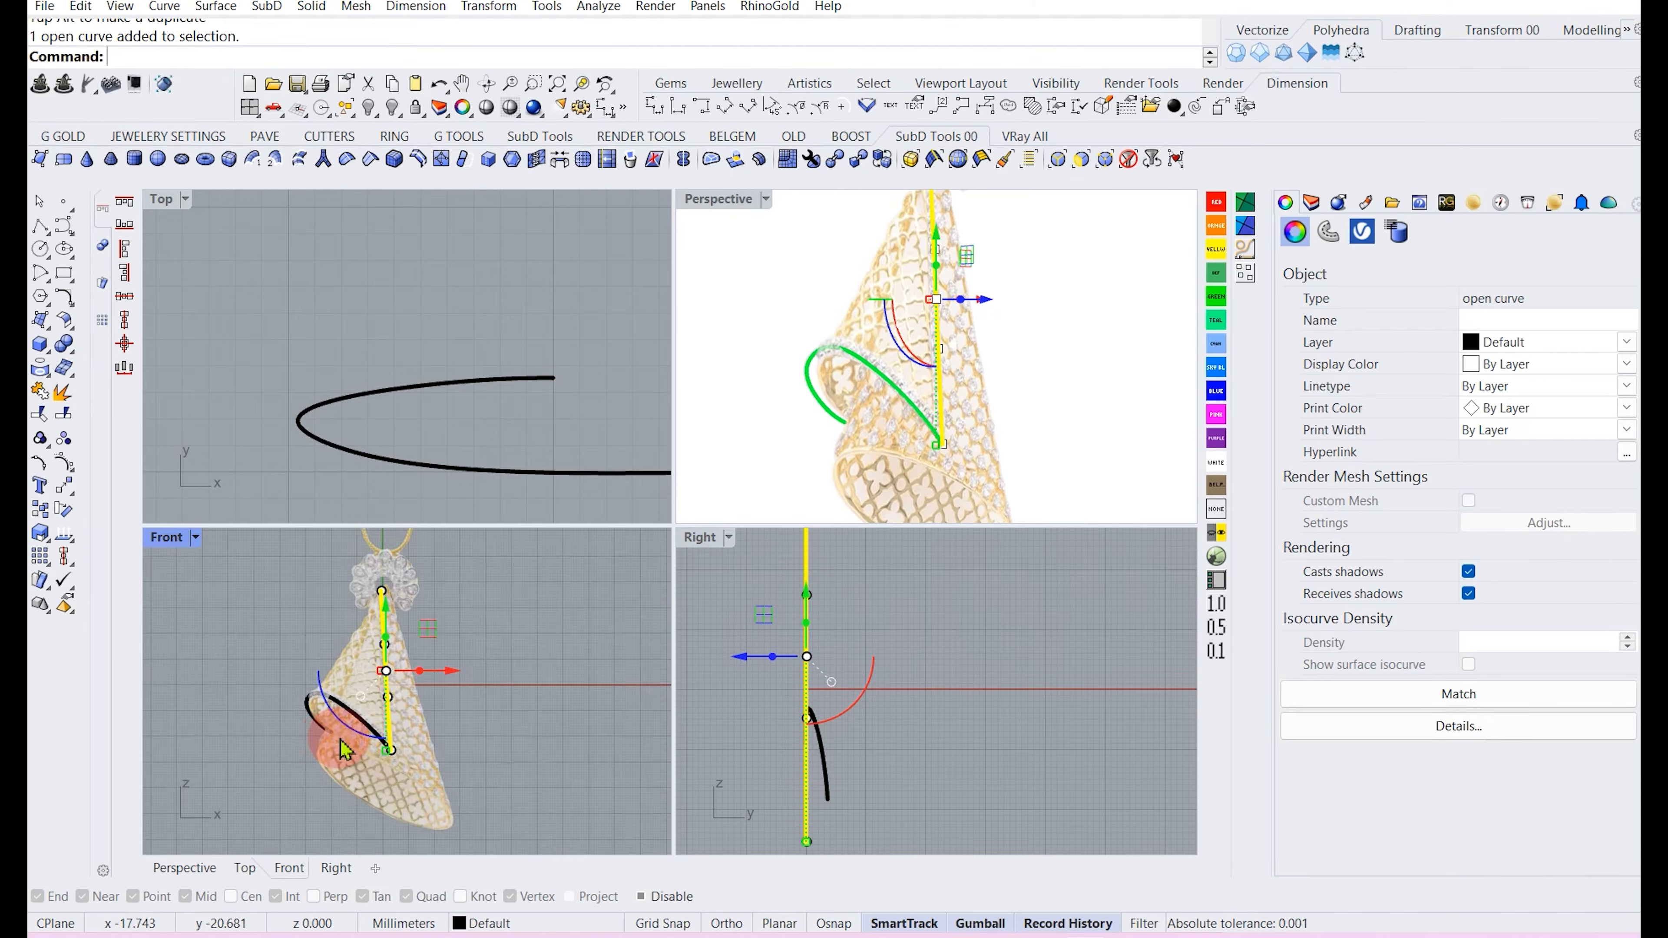
pyautogui.click(931, 690)
pyautogui.moveTo(938, 519); pyautogui.dragTo(824, 388, button='right')
pyautogui.moveTo(975, 398); pyautogui.dragTo(827, 381, button='right')
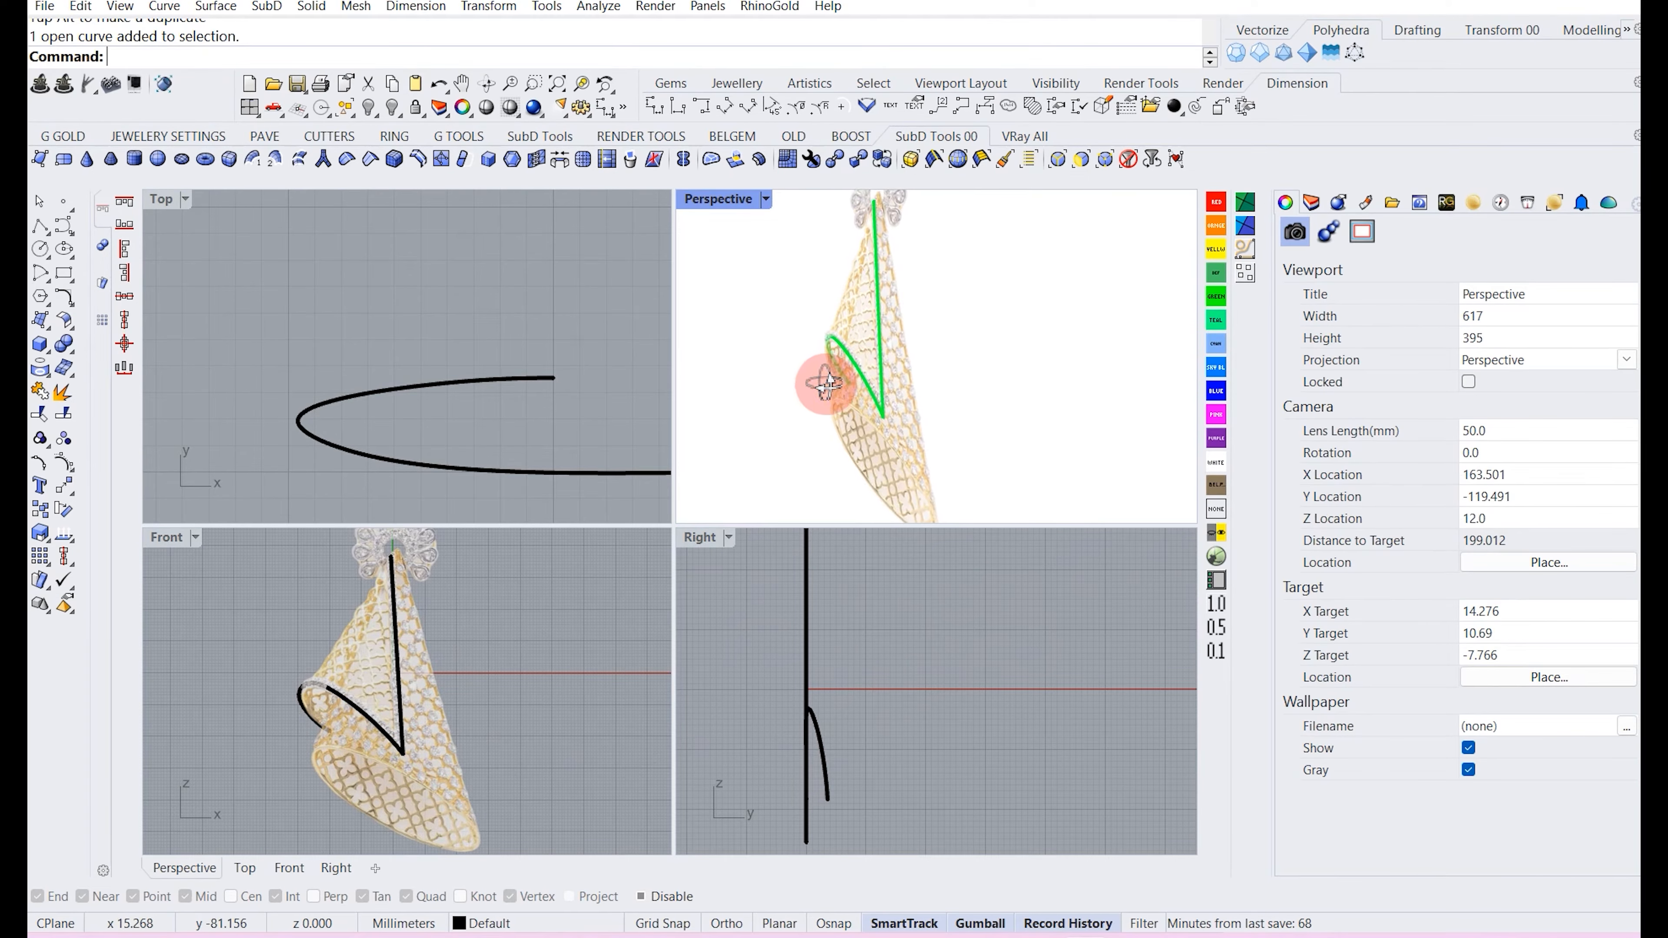
pyautogui.scroll(6, 826, 381)
pyautogui.click(489, 923)
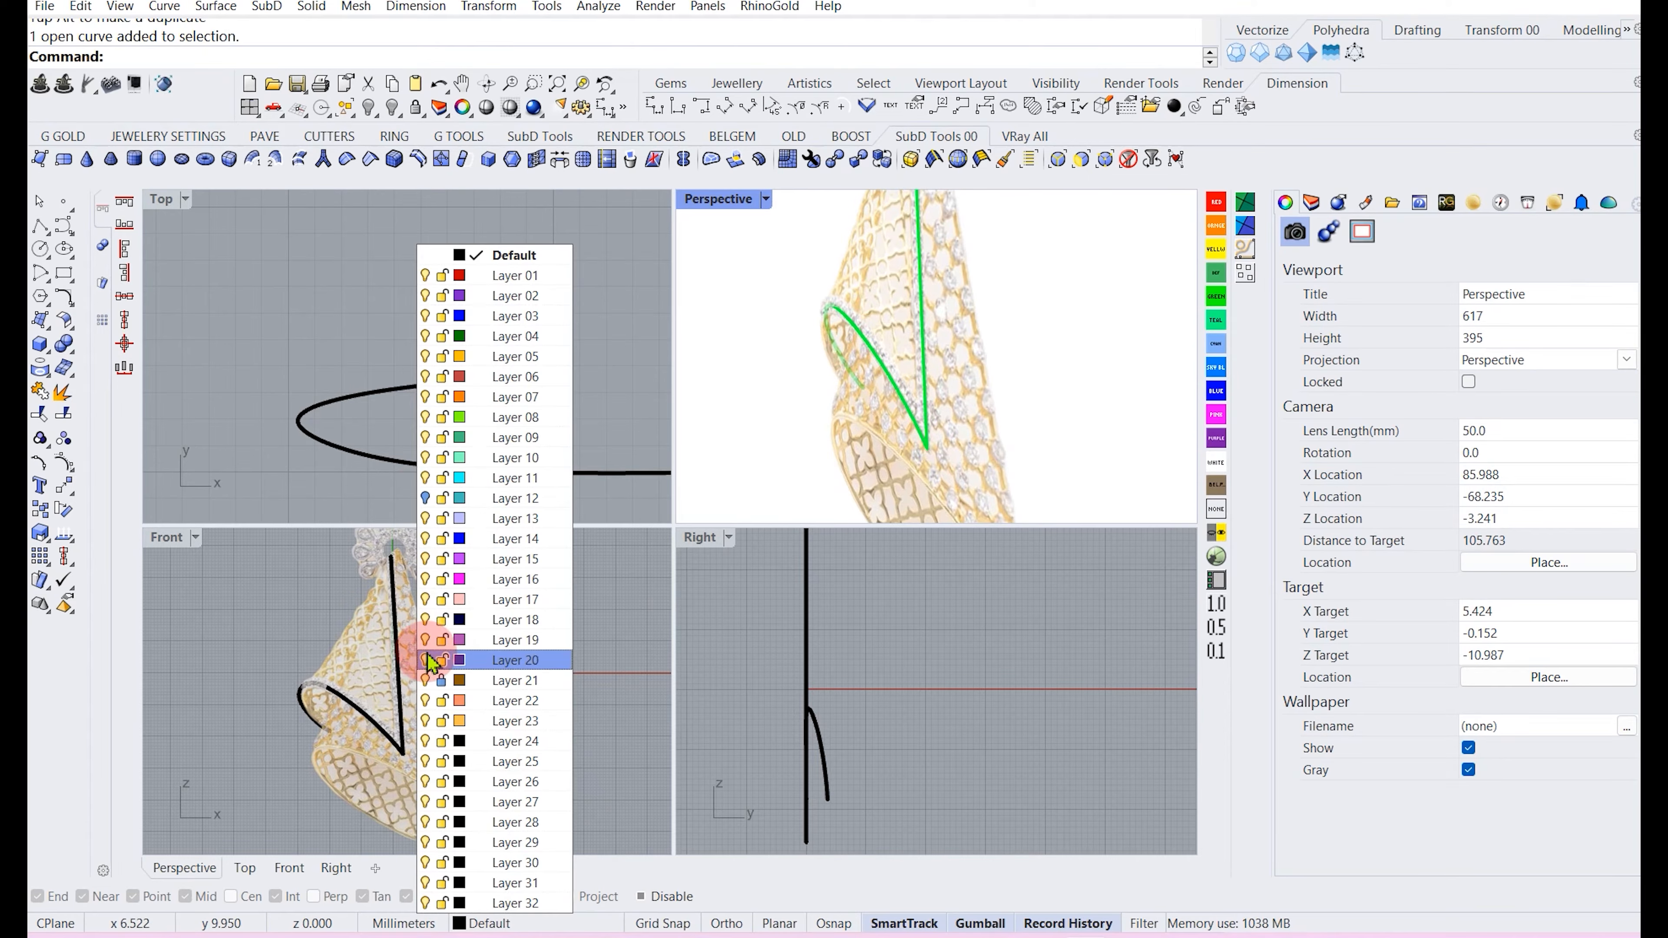
pyautogui.click(426, 498)
pyautogui.click(944, 699)
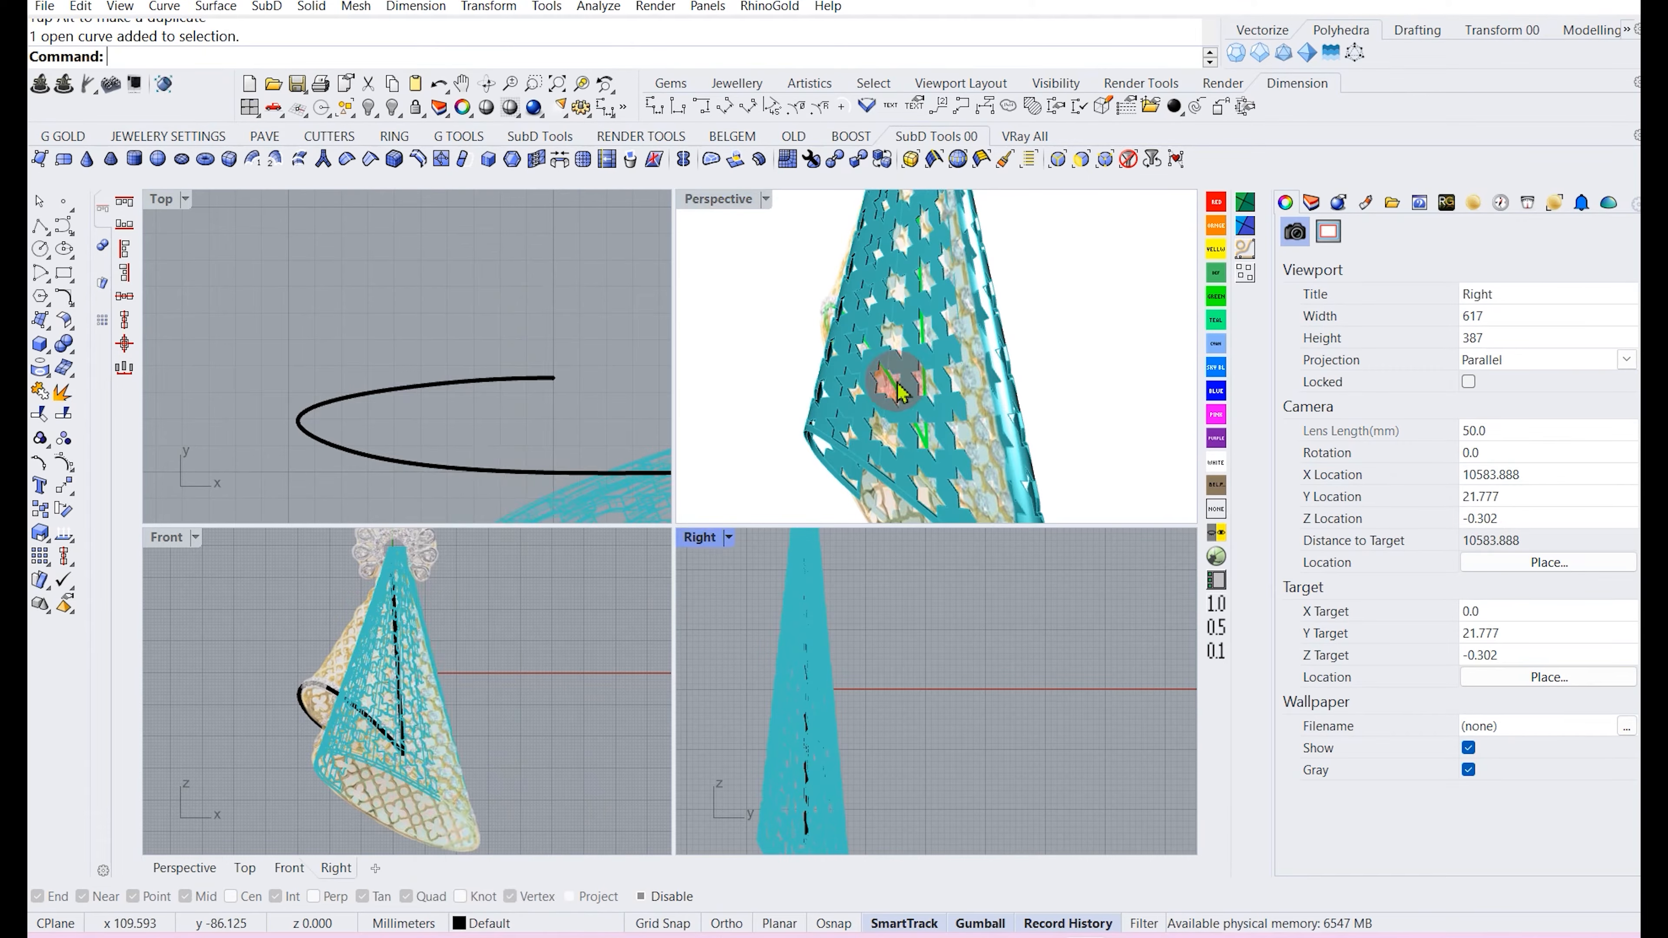
# Select the curled curve's lower control points and shift them sideways in the Right view toward the cone.
pyautogui.click(313, 691)
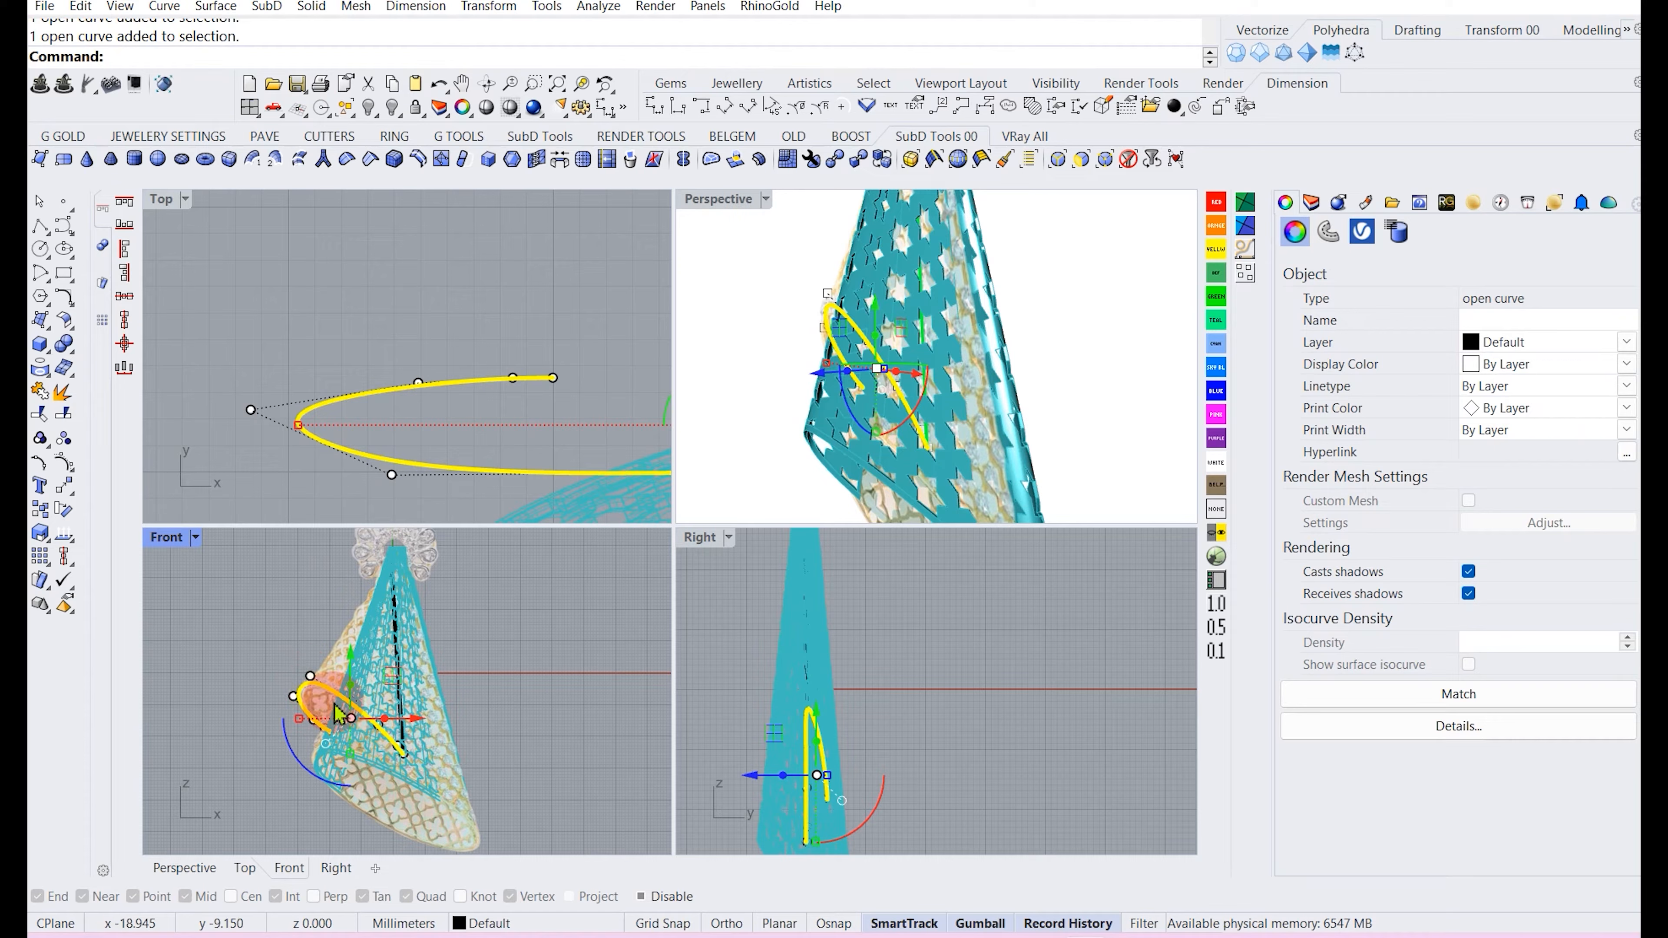
pyautogui.scroll(4, 336, 713)
pyautogui.moveTo(314, 566); pyautogui.dragTo(462, 766)
pyautogui.scroll(2, 323, 723)
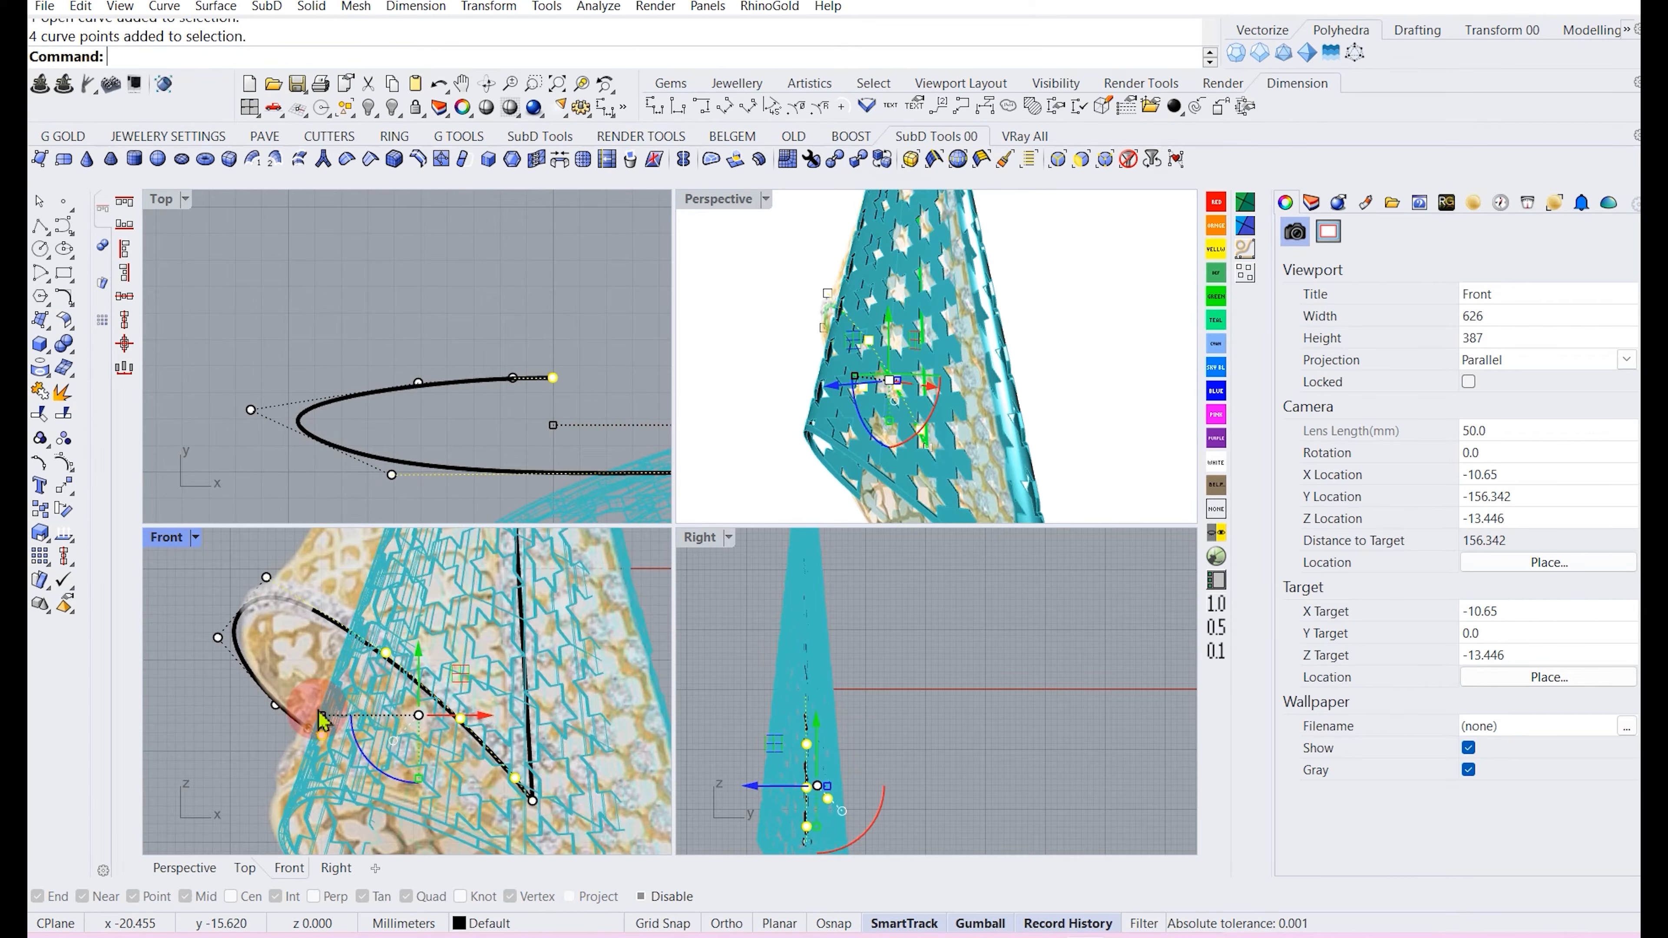
pyautogui.keyDown('ctrl'); pyautogui.moveTo(307, 671); pyautogui.dragTo(361, 786); pyautogui.keyUp('ctrl')
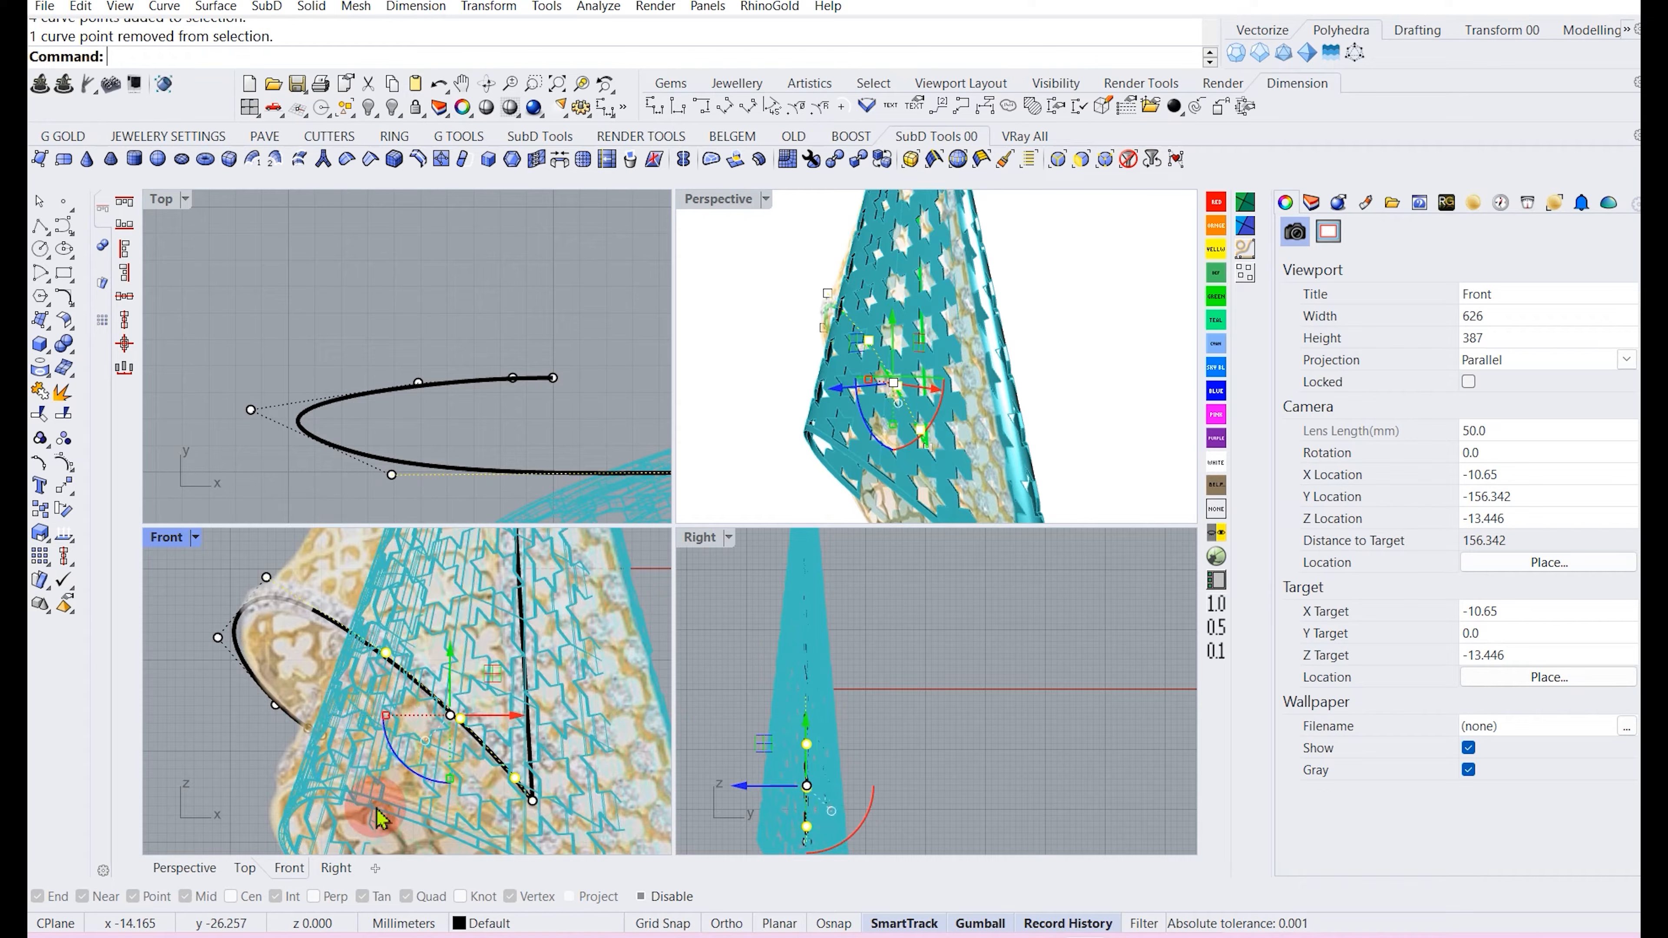
pyautogui.moveTo(483, 780); pyautogui.dragTo(462, 699, button='right')
pyautogui.scroll(6, 512, 725)
pyautogui.keyDown('shift'); pyautogui.click(512, 720); pyautogui.keyUp('shift')
pyautogui.scroll(3, 788, 736)
pyautogui.moveTo(775, 754); pyautogui.dragTo(717, 751)
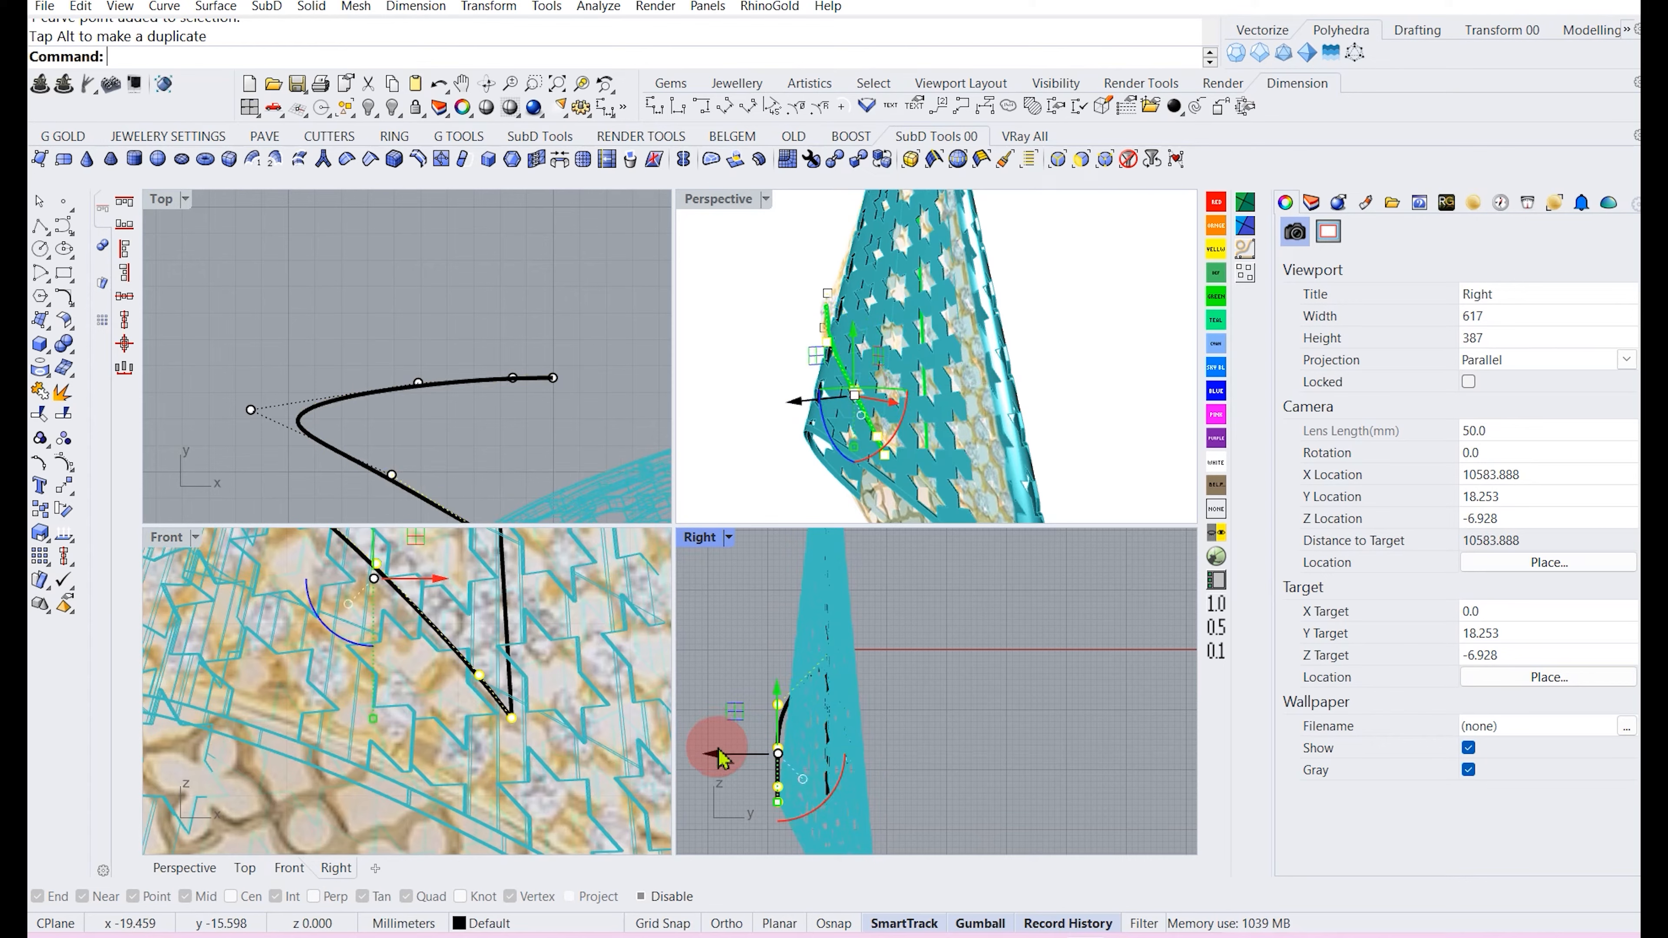
# Reshape the curled curve's control points in the Top and Right views so it wraps around the cone.
pyautogui.scroll(2, 771, 690)
pyautogui.moveTo(821, 689); pyautogui.dragTo(824, 683)
pyautogui.moveTo(384, 452); pyautogui.dragTo(413, 472)
pyautogui.scroll(-6, 803, 597)
pyautogui.moveTo(828, 715)
pyautogui.mouseDown(button='right')
pyautogui.moveTo(828, 662)
pyautogui.moveTo(810, 723)
pyautogui.mouseUp(button='right')
pyautogui.moveTo(768, 349); pyautogui.dragTo(817, 334, button='right')
pyautogui.scroll(6, 919, 347)
pyautogui.moveTo(942, 348); pyautogui.dragTo(872, 414, button='right')
pyautogui.scroll(-6, 955, 334)
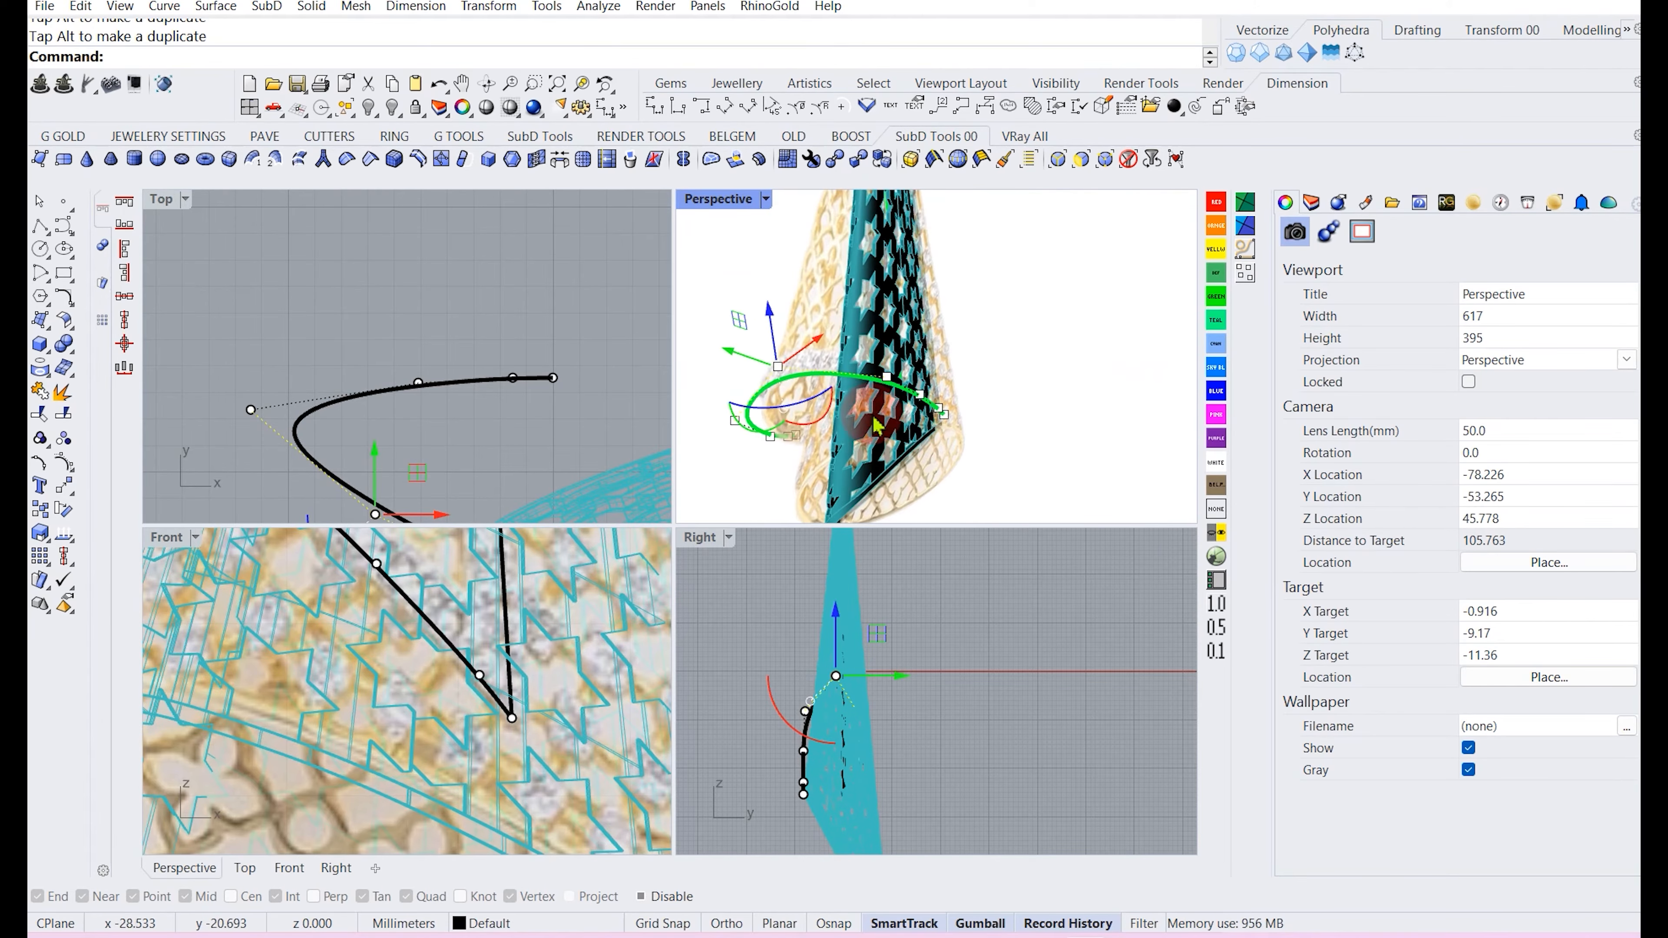
pyautogui.moveTo(518, 443); pyautogui.dragTo(474, 341, button='right')
pyautogui.moveTo(333, 360); pyautogui.dragTo(347, 381)
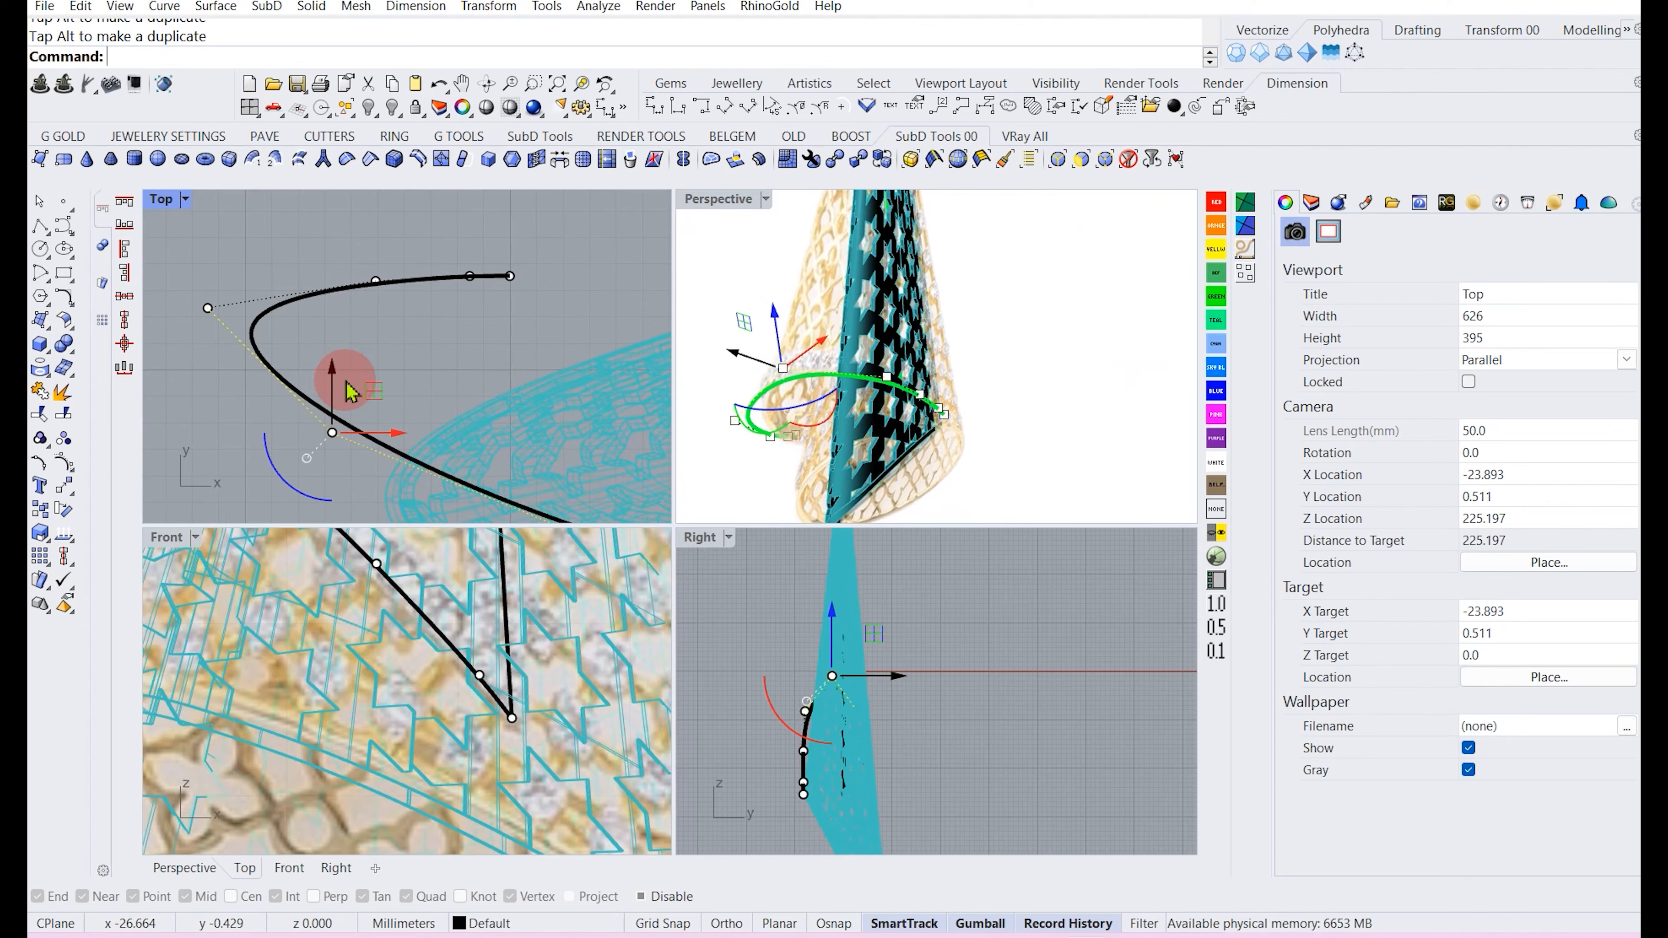
pyautogui.moveTo(1058, 392); pyautogui.dragTo(862, 368, button='right')
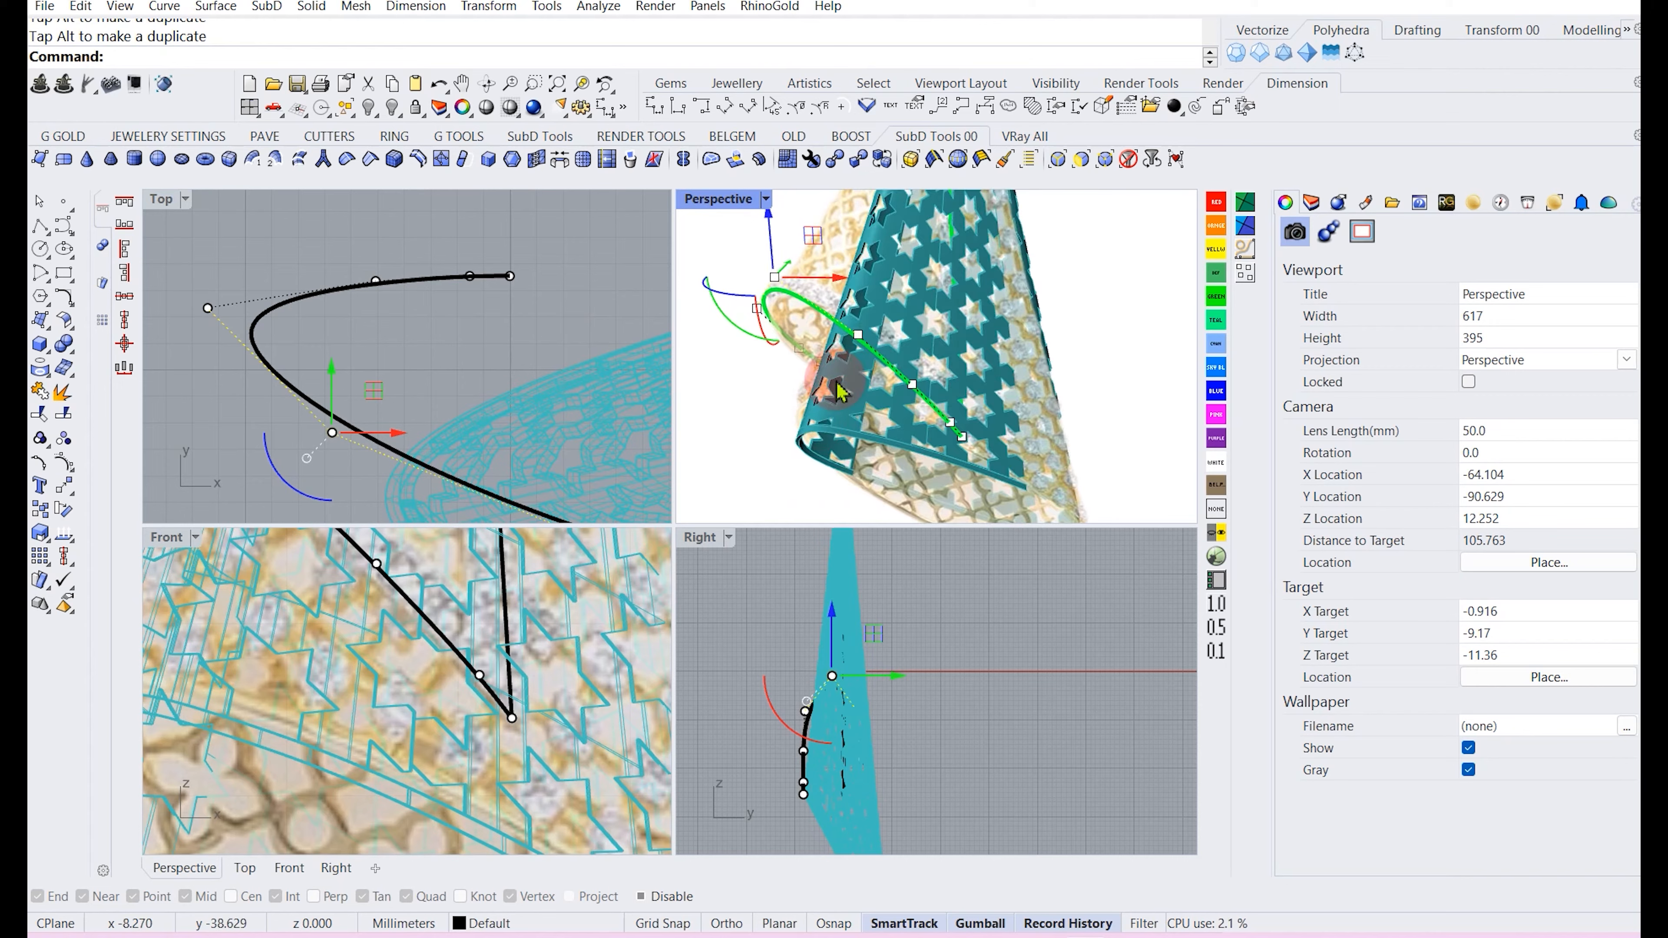
# Nudge the curled curve's tip control points in the Right view to sit on the cone surface.
pyautogui.click(488, 685)
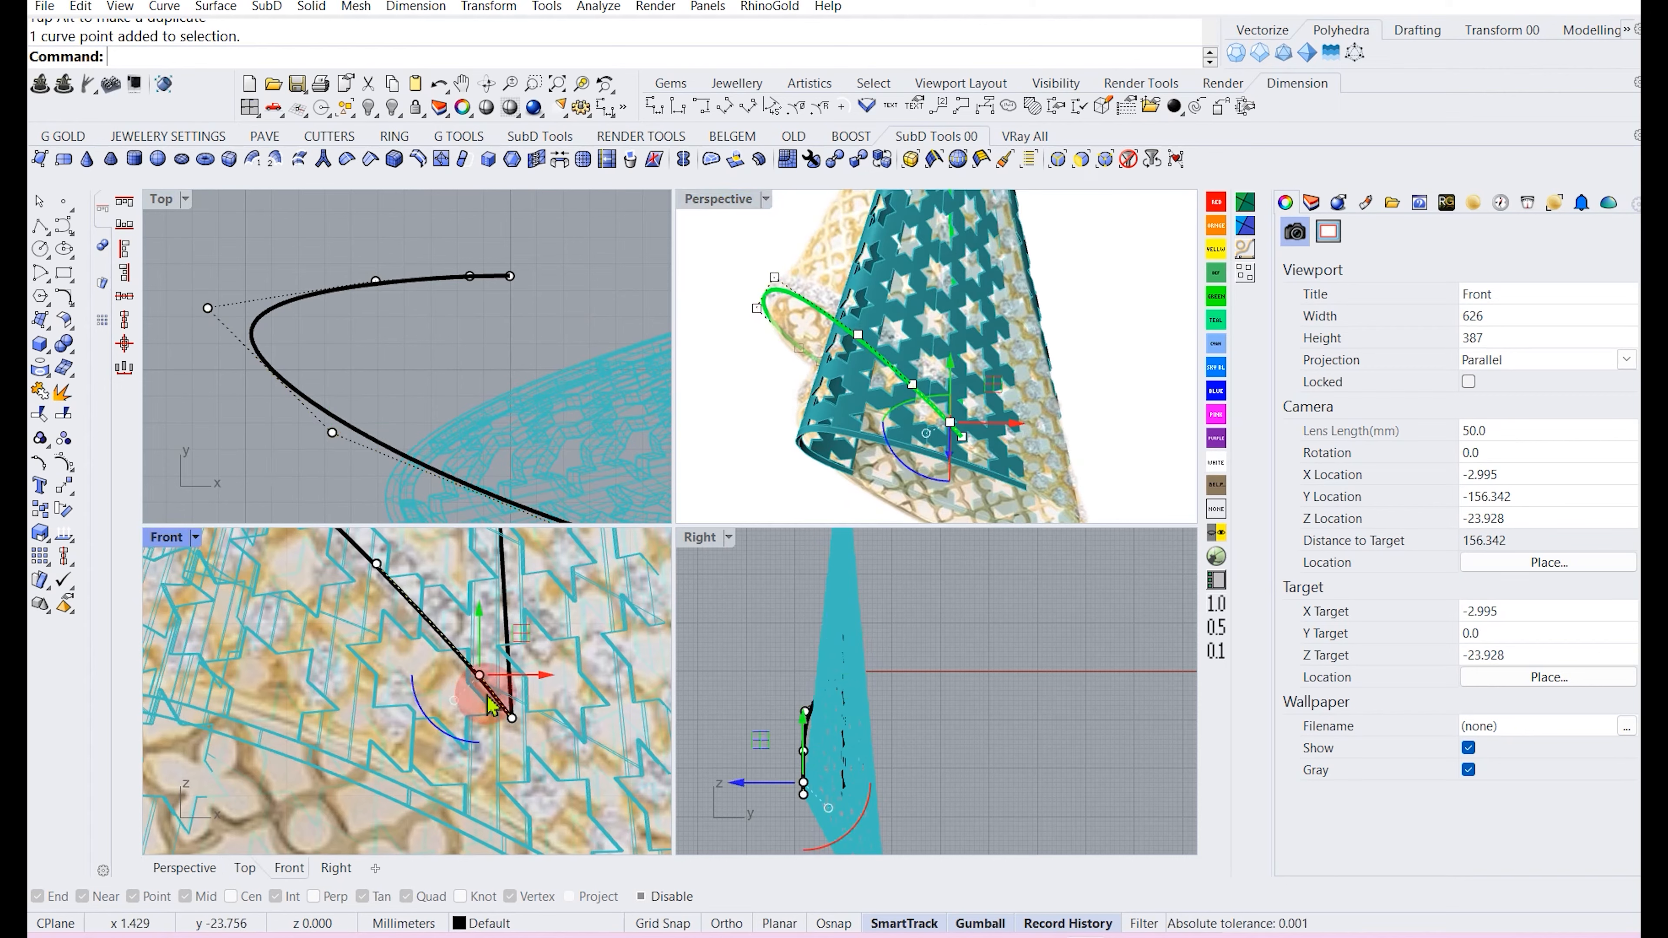
pyautogui.keyDown('shift'); pyautogui.click(512, 720); pyautogui.keyUp('shift')
pyautogui.scroll(4, 778, 783)
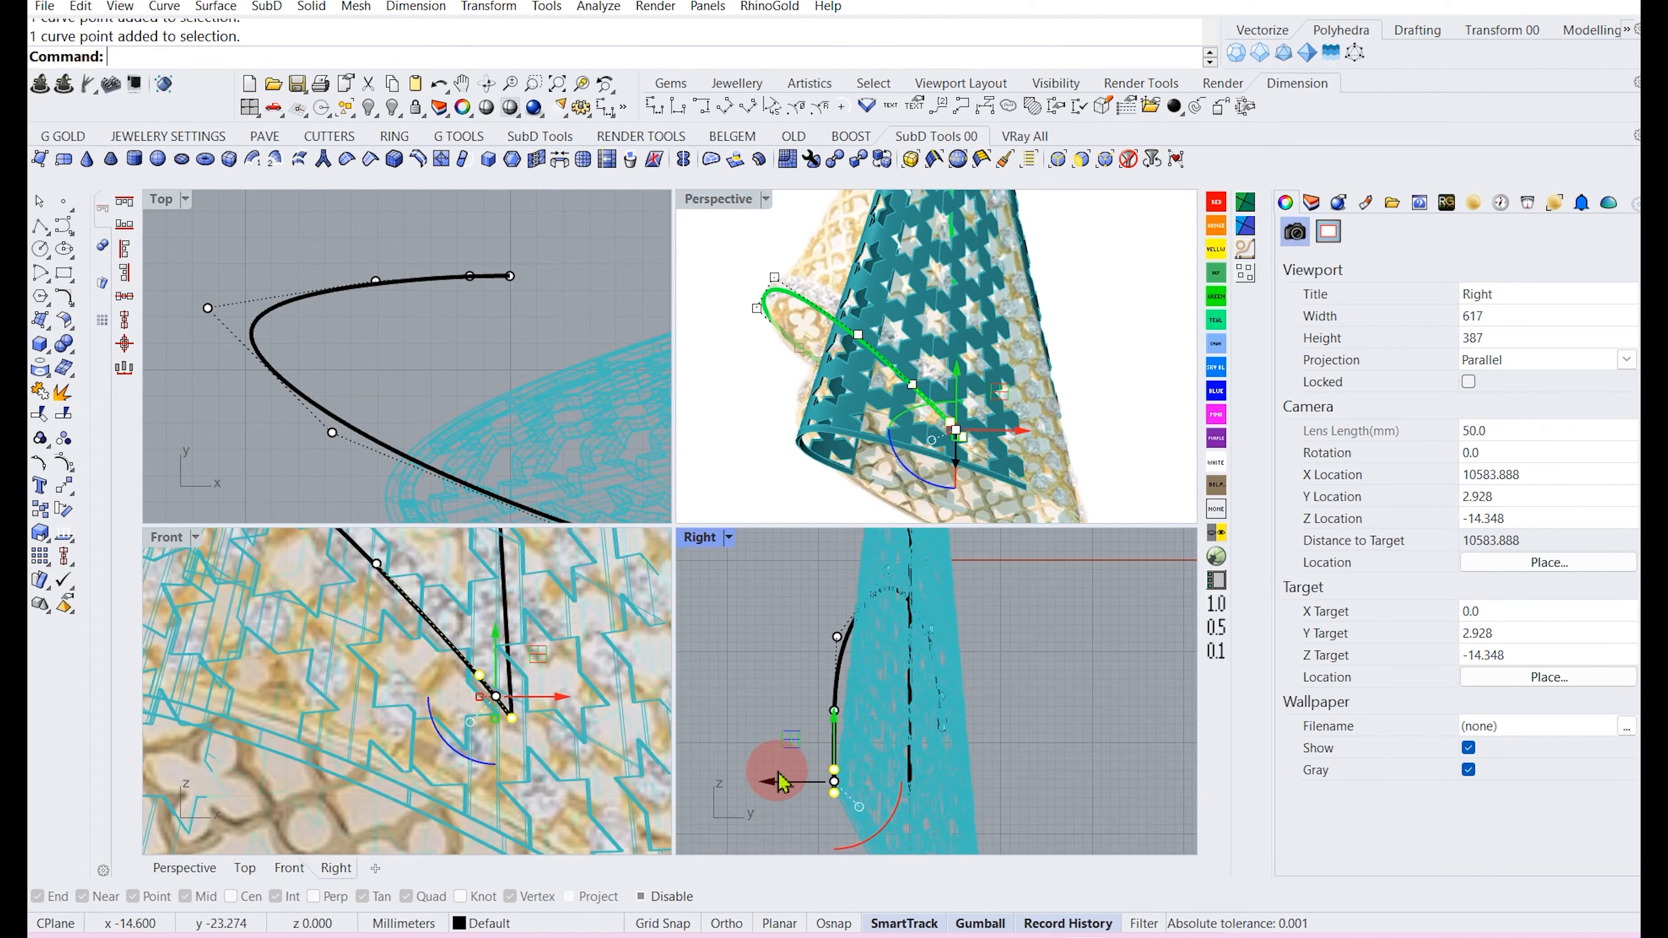
pyautogui.moveTo(778, 783); pyautogui.dragTo(775, 786)
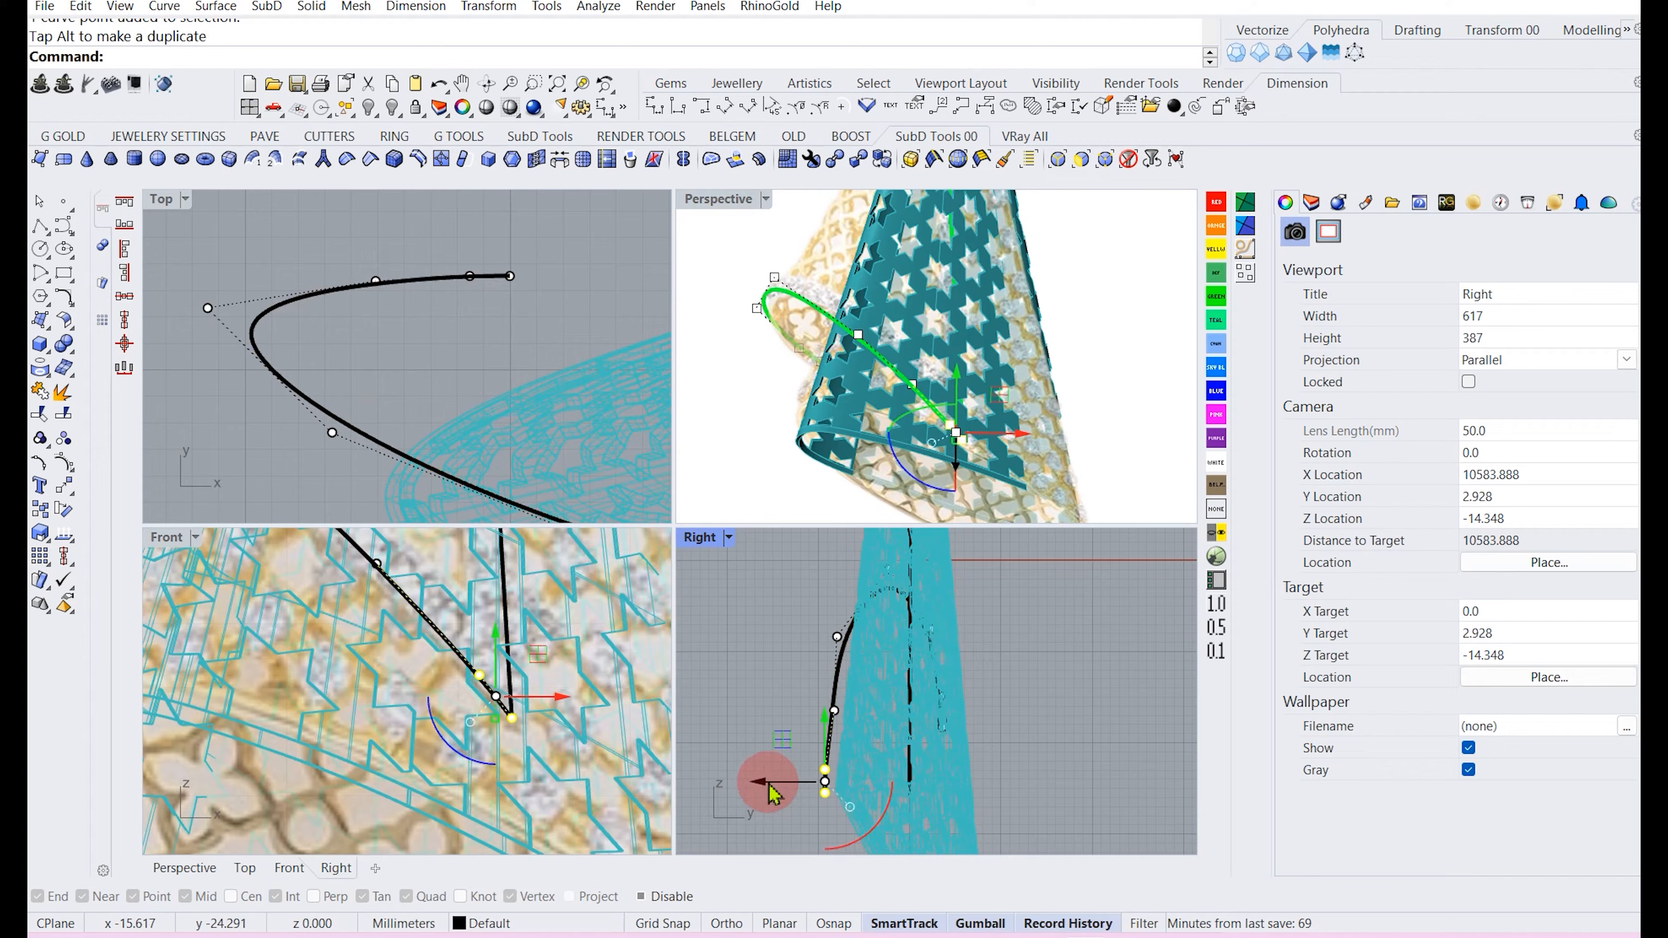
pyautogui.click(831, 720)
pyautogui.click(830, 712)
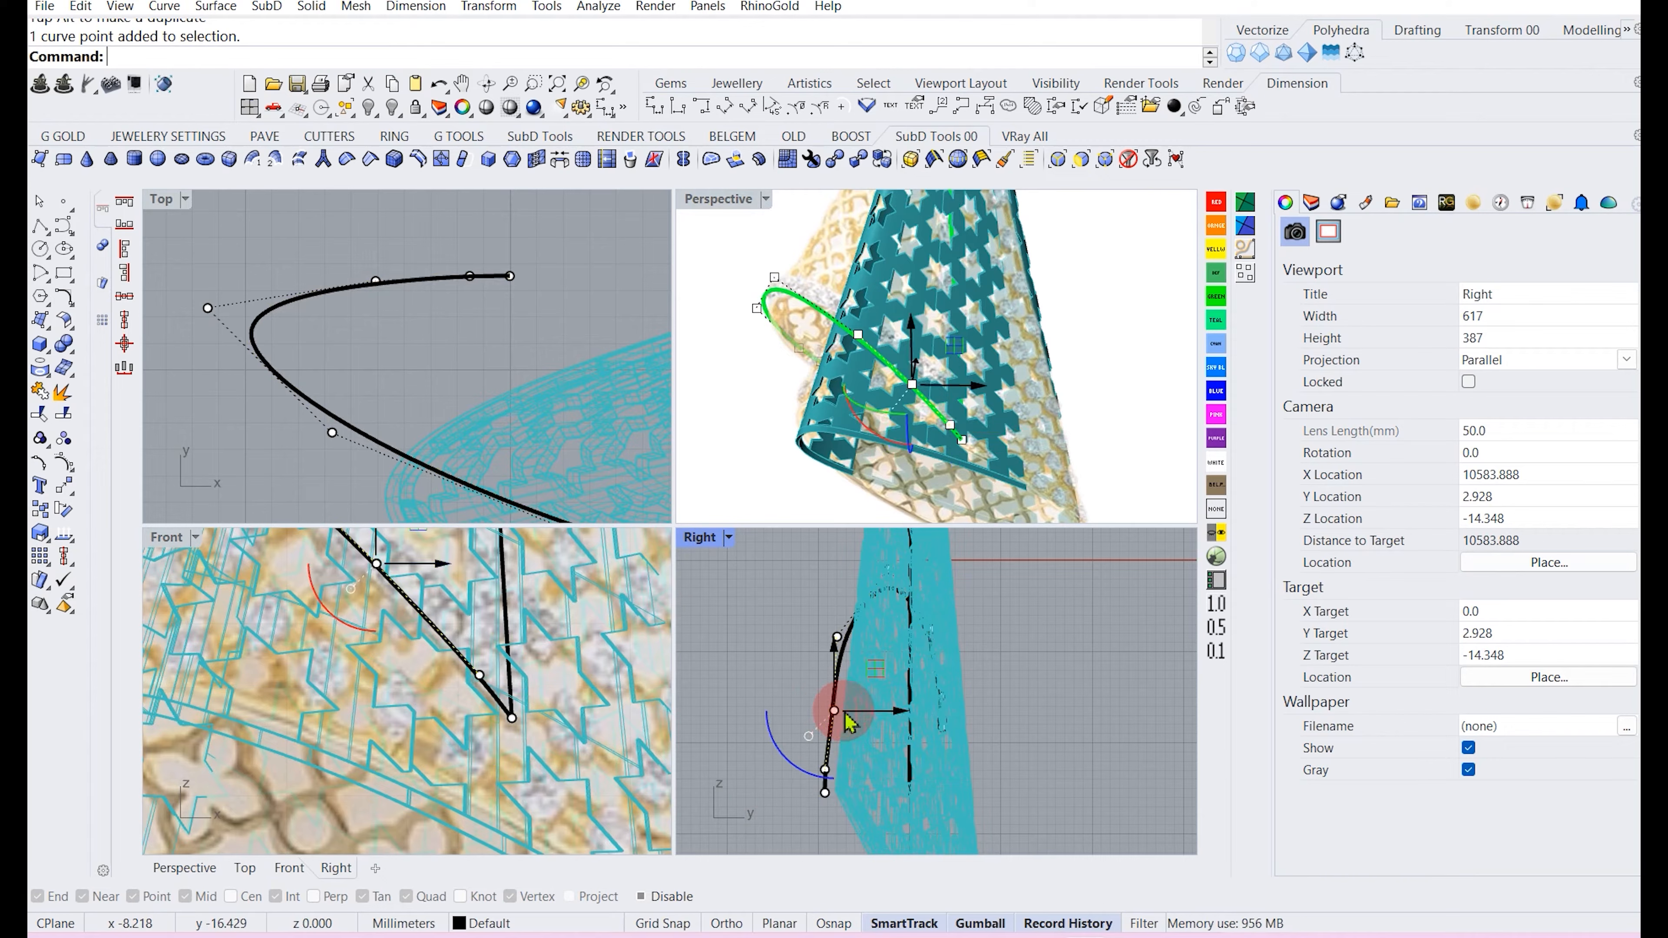
pyautogui.scroll(-12, 420, 746)
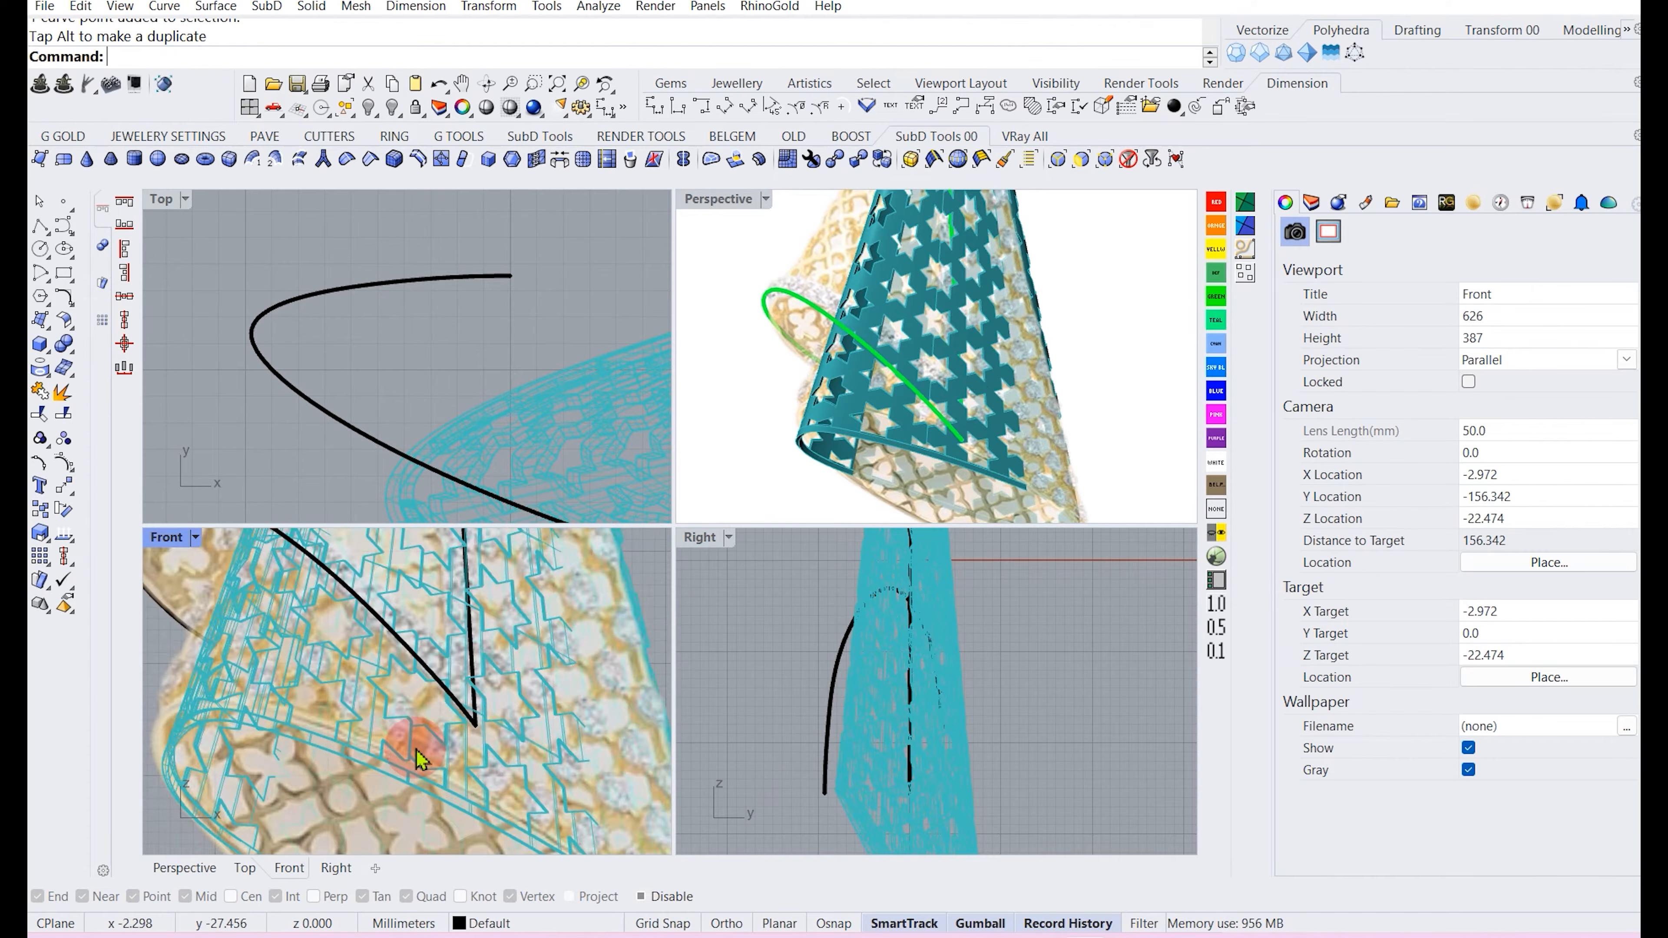
pyautogui.click(443, 680)
pyautogui.click(503, 733)
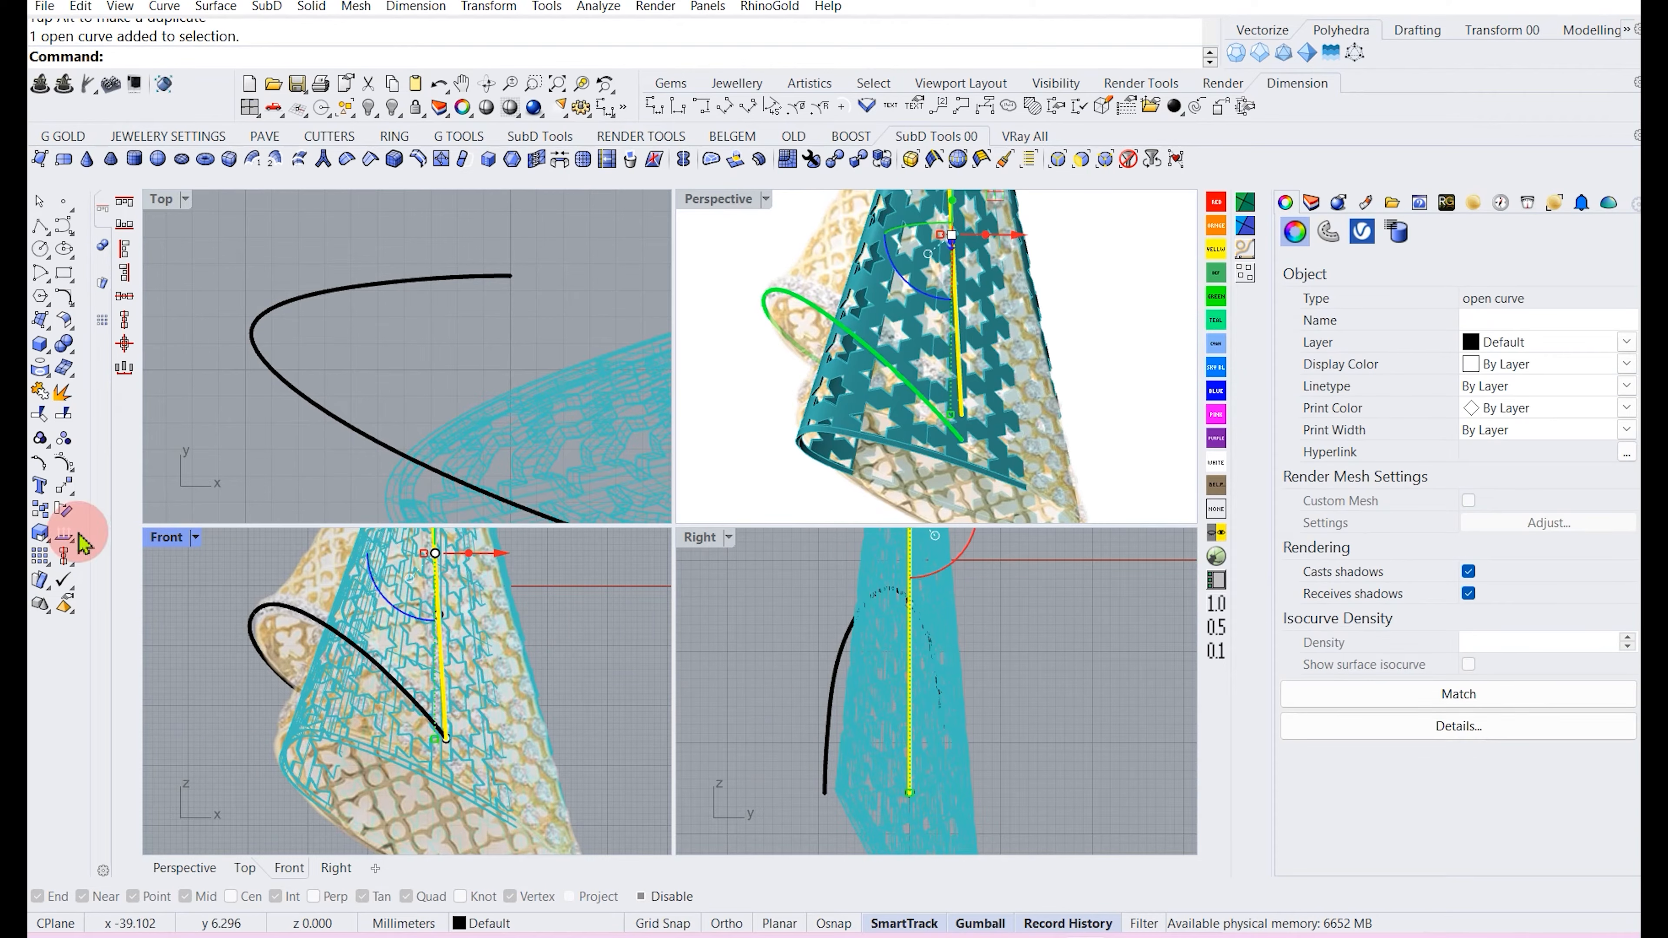
pyautogui.click(64, 489)
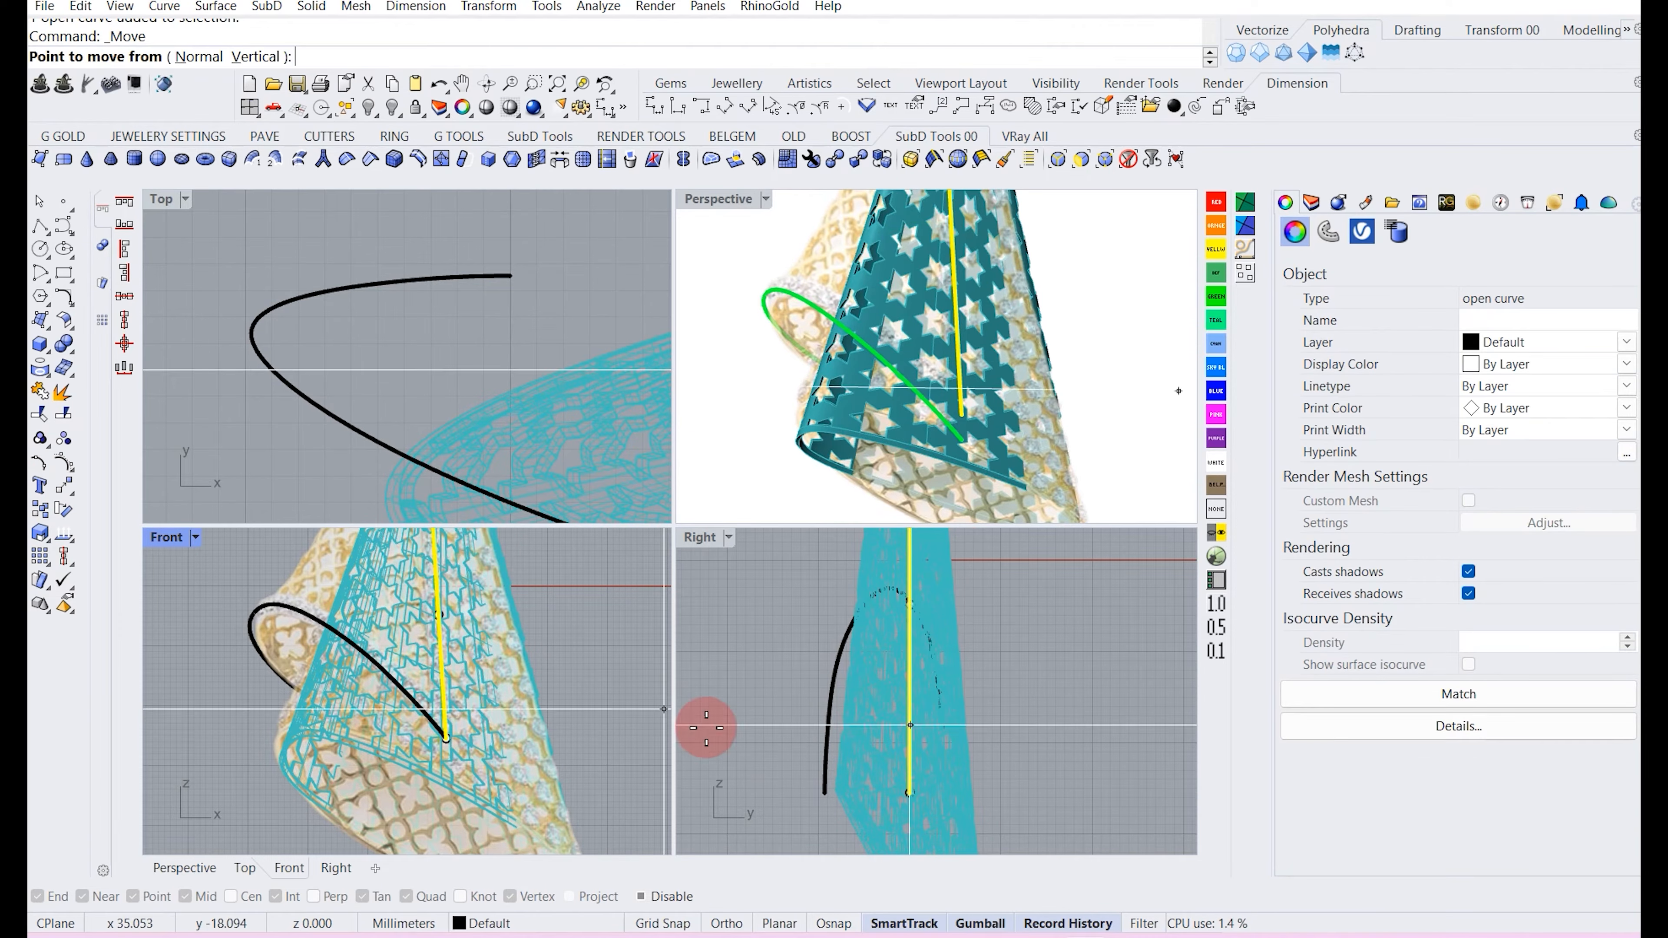
pyautogui.press('Escape')
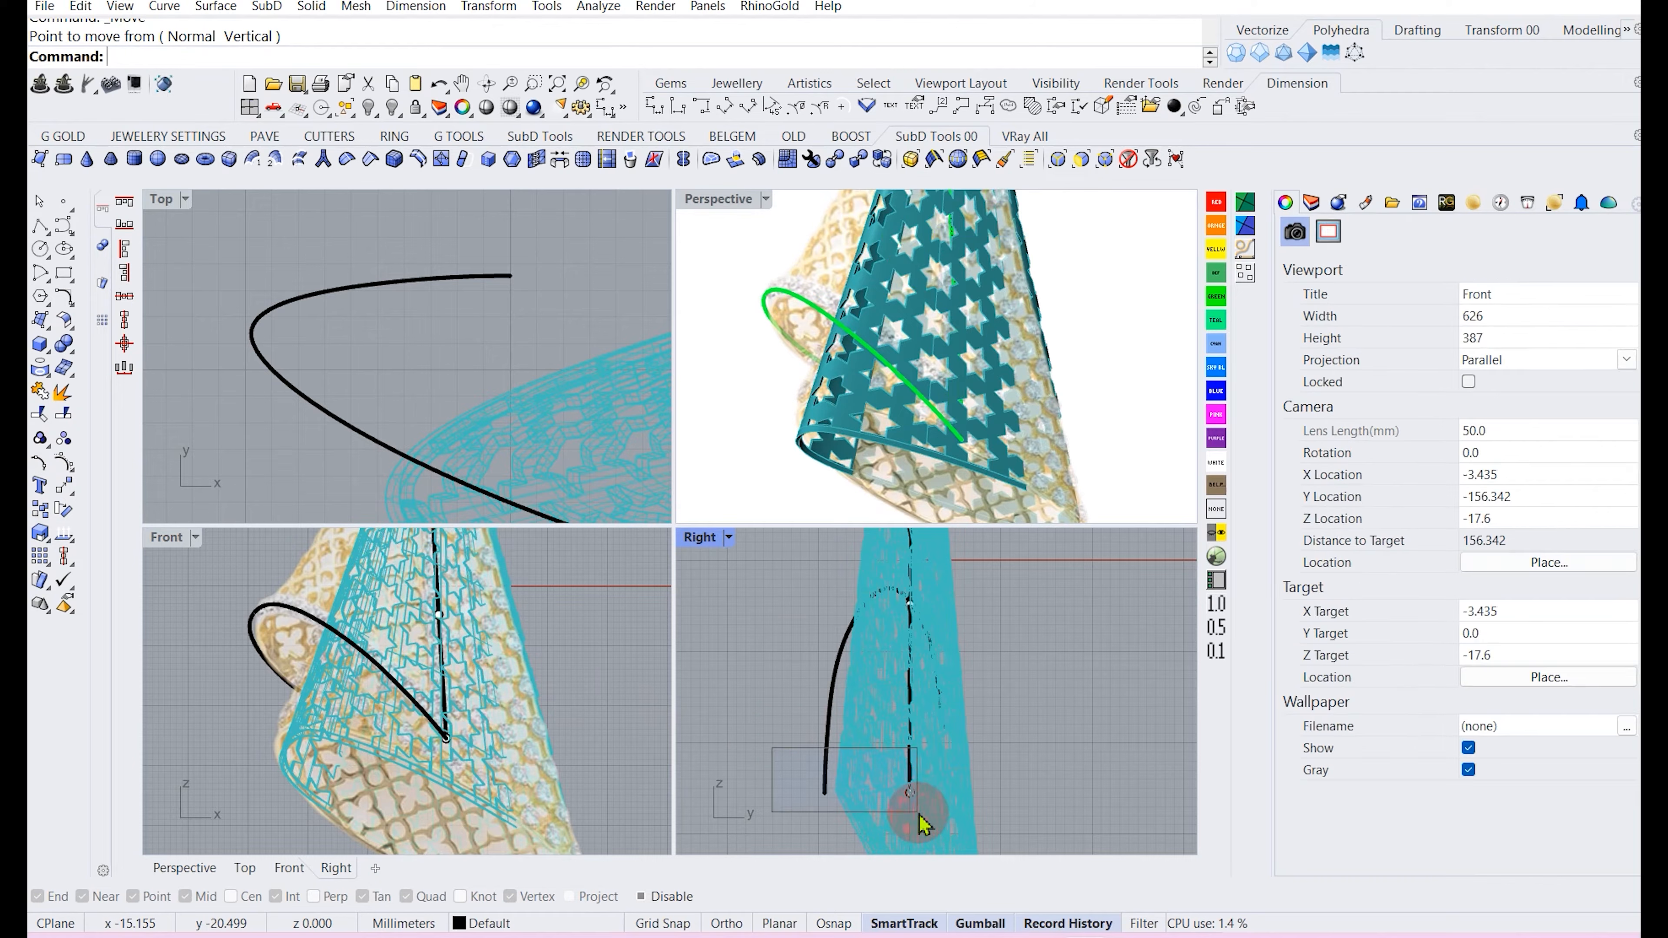
# Show the straight fold curve's control points and drag its lower points in the Right view.
pyautogui.click(909, 792)
pyautogui.scroll(2, 919, 792)
pyautogui.moveTo(922, 794); pyautogui.dragTo(724, 800)
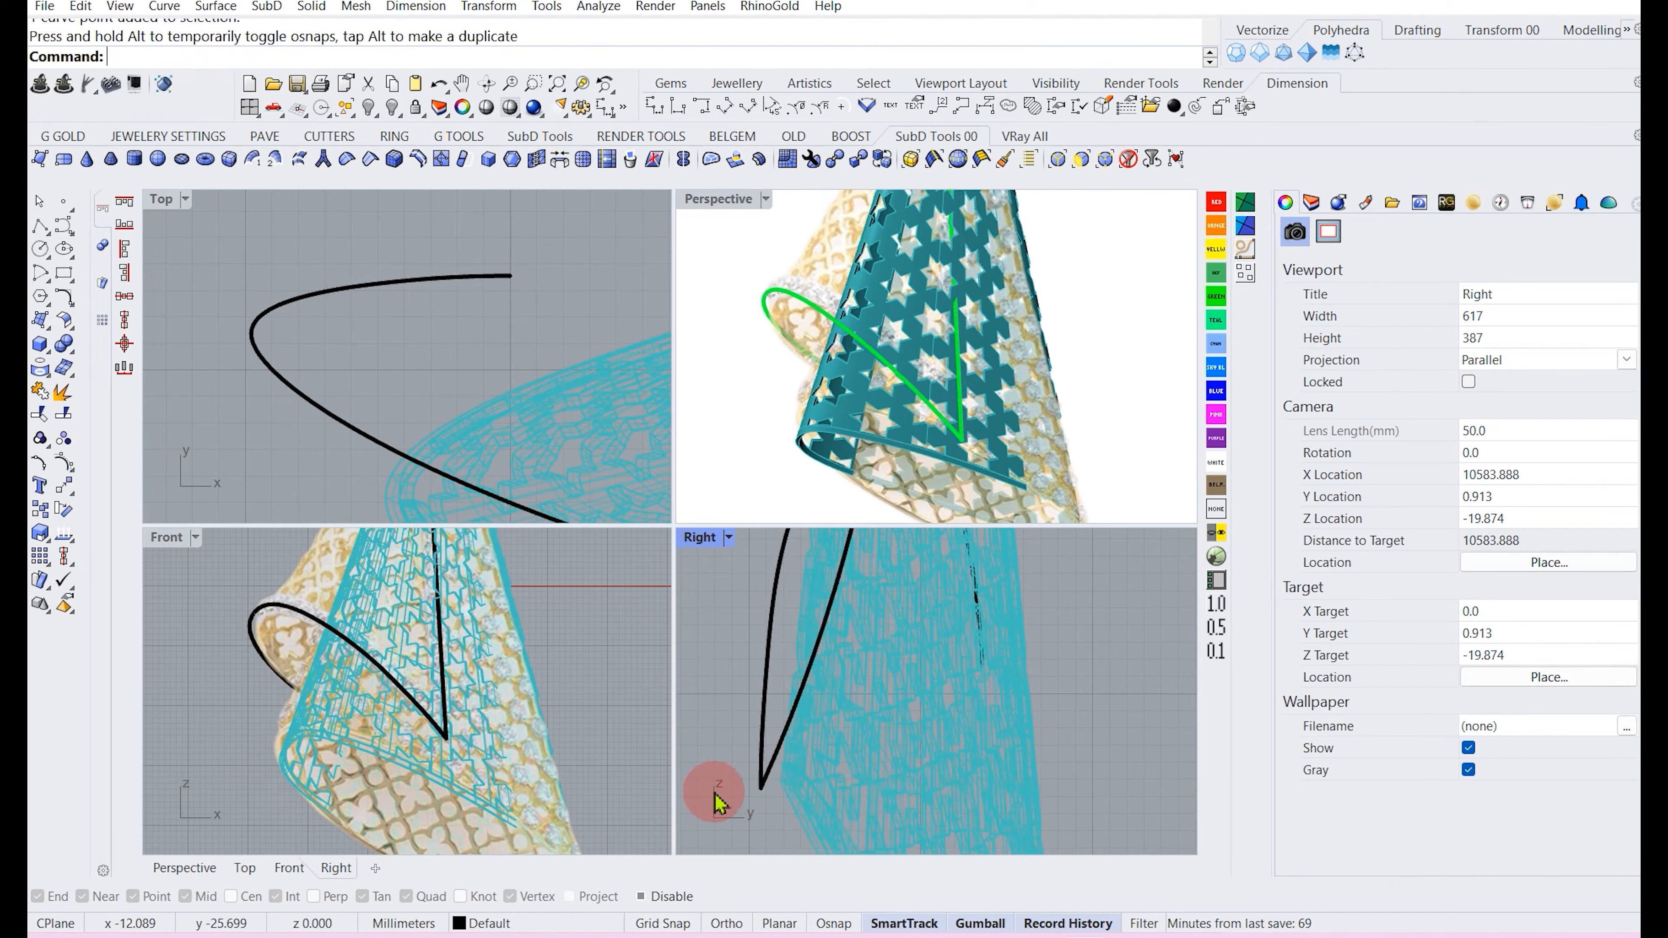
pyautogui.click(802, 694)
pyautogui.click(860, 730)
pyautogui.moveTo(787, 597); pyautogui.dragTo(787, 723, button='right')
pyautogui.press('F10')
pyautogui.moveTo(723, 649); pyautogui.dragTo(865, 708)
pyautogui.moveTo(837, 626); pyautogui.dragTo(830, 756, button='right')
pyautogui.moveTo(857, 636); pyautogui.dragTo(866, 743, button='right')
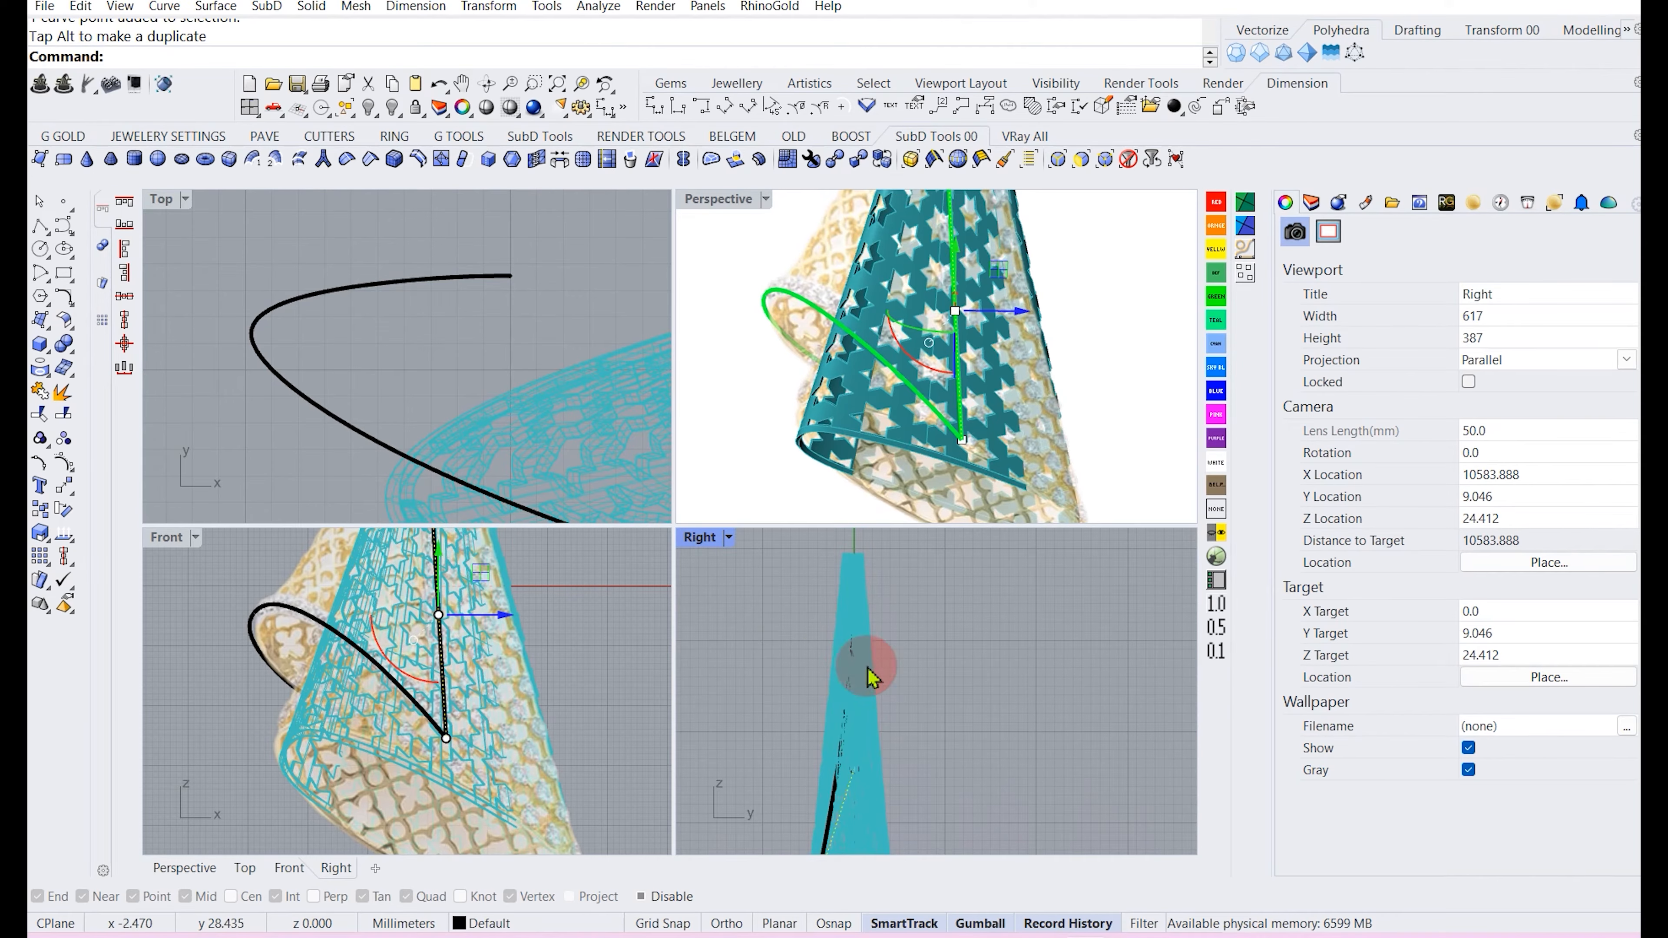
# Move the straight fold curve's control points in the Right view to align it with the cone's edge.
pyautogui.click(850, 711)
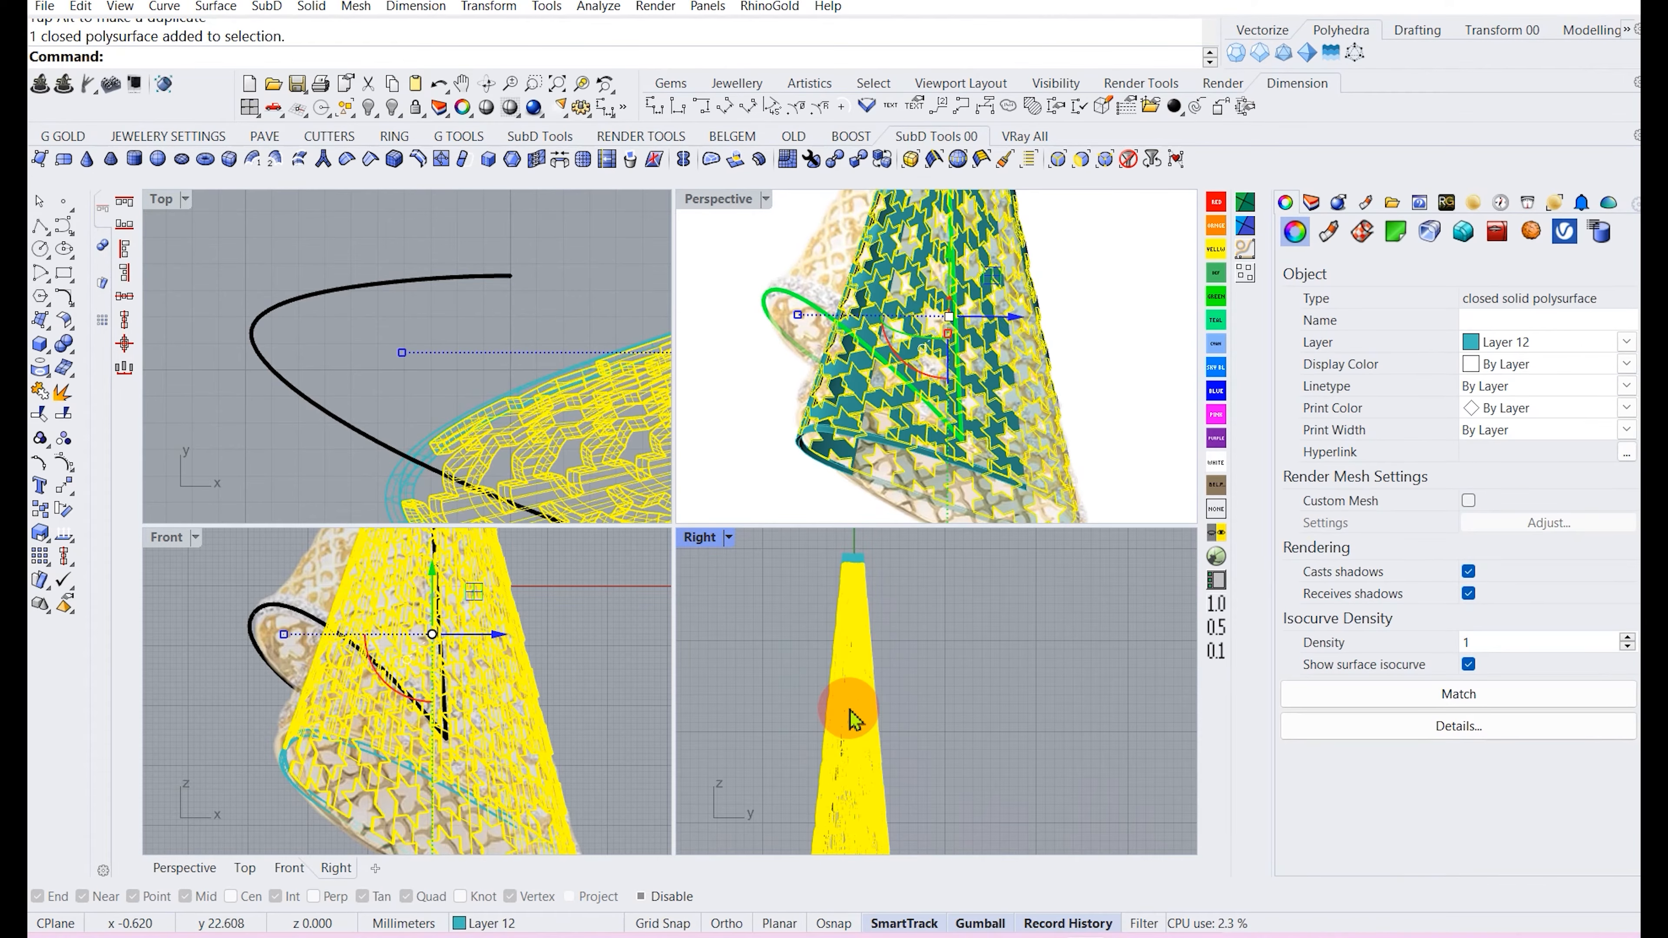
pyautogui.click(839, 776)
pyautogui.click(883, 822)
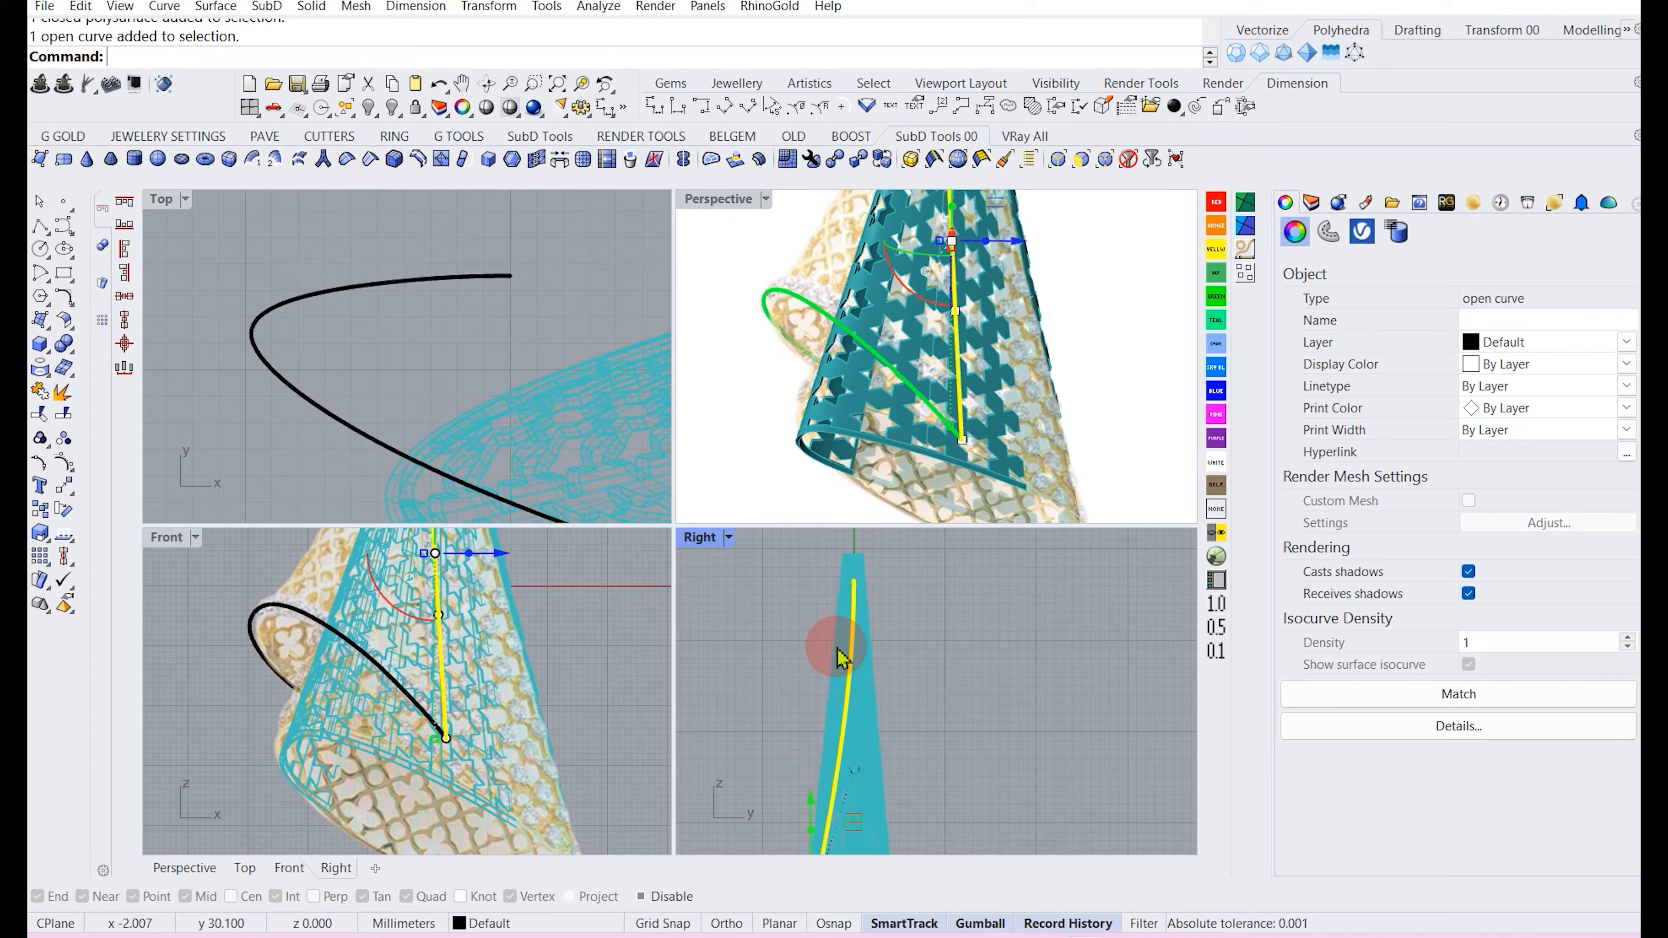
pyautogui.moveTo(840, 645); pyautogui.dragTo(845, 703, button='right')
pyautogui.press('F10')
pyautogui.moveTo(801, 632); pyautogui.dragTo(890, 629)
pyautogui.moveTo(867, 775); pyautogui.dragTo(867, 705, button='right')
pyautogui.moveTo(915, 757); pyautogui.dragTo(881, 738)
pyautogui.moveTo(971, 408); pyautogui.dragTo(873, 526, button='right')
# Adjust the straight fold curve's lower control points in the Right view to follow the cone's surface.
pyautogui.click(835, 718)
pyautogui.click(872, 767)
pyautogui.moveTo(783, 603); pyautogui.dragTo(853, 731)
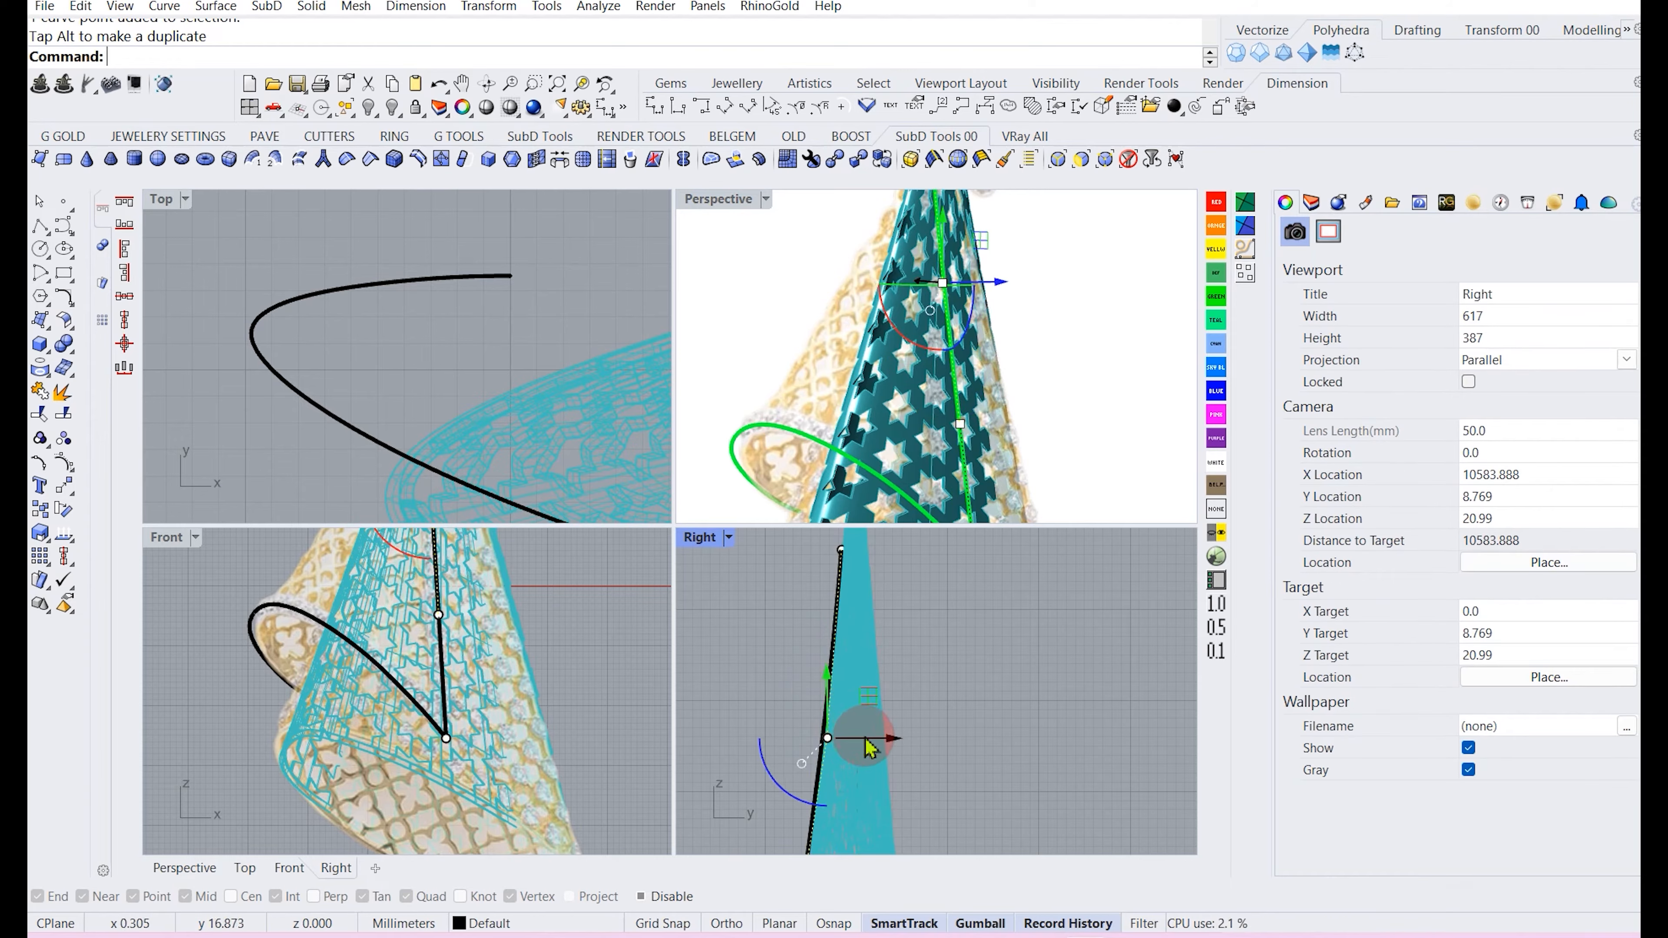
pyautogui.moveTo(825, 723); pyautogui.dragTo(865, 698, button='right')
pyautogui.moveTo(843, 771); pyautogui.dragTo(861, 606, button='right')
pyautogui.moveTo(769, 713); pyautogui.dragTo(830, 746)
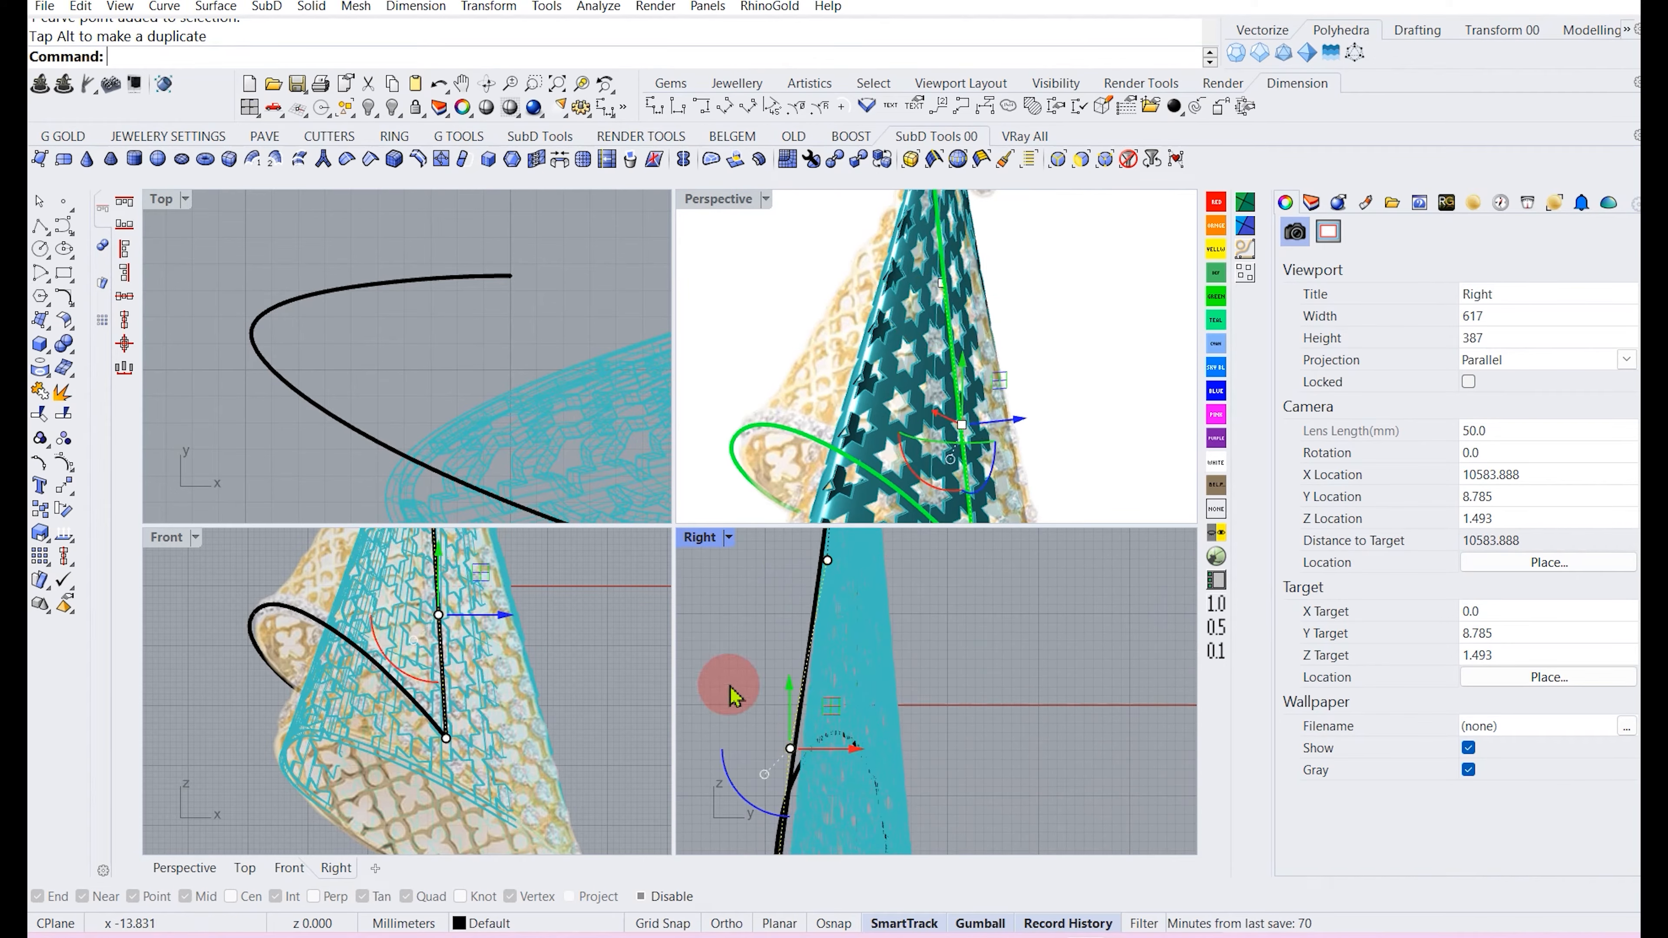
pyautogui.press('Escape')
pyautogui.press('Escape')
# Start an interpolated curve at the curled curve's end point in the Top view.
pyautogui.scroll(-6, 762, 706)
pyautogui.scroll(-4, 790, 702)
pyautogui.moveTo(797, 586); pyautogui.dragTo(810, 624, button='right')
pyautogui.scroll(6, 810, 625)
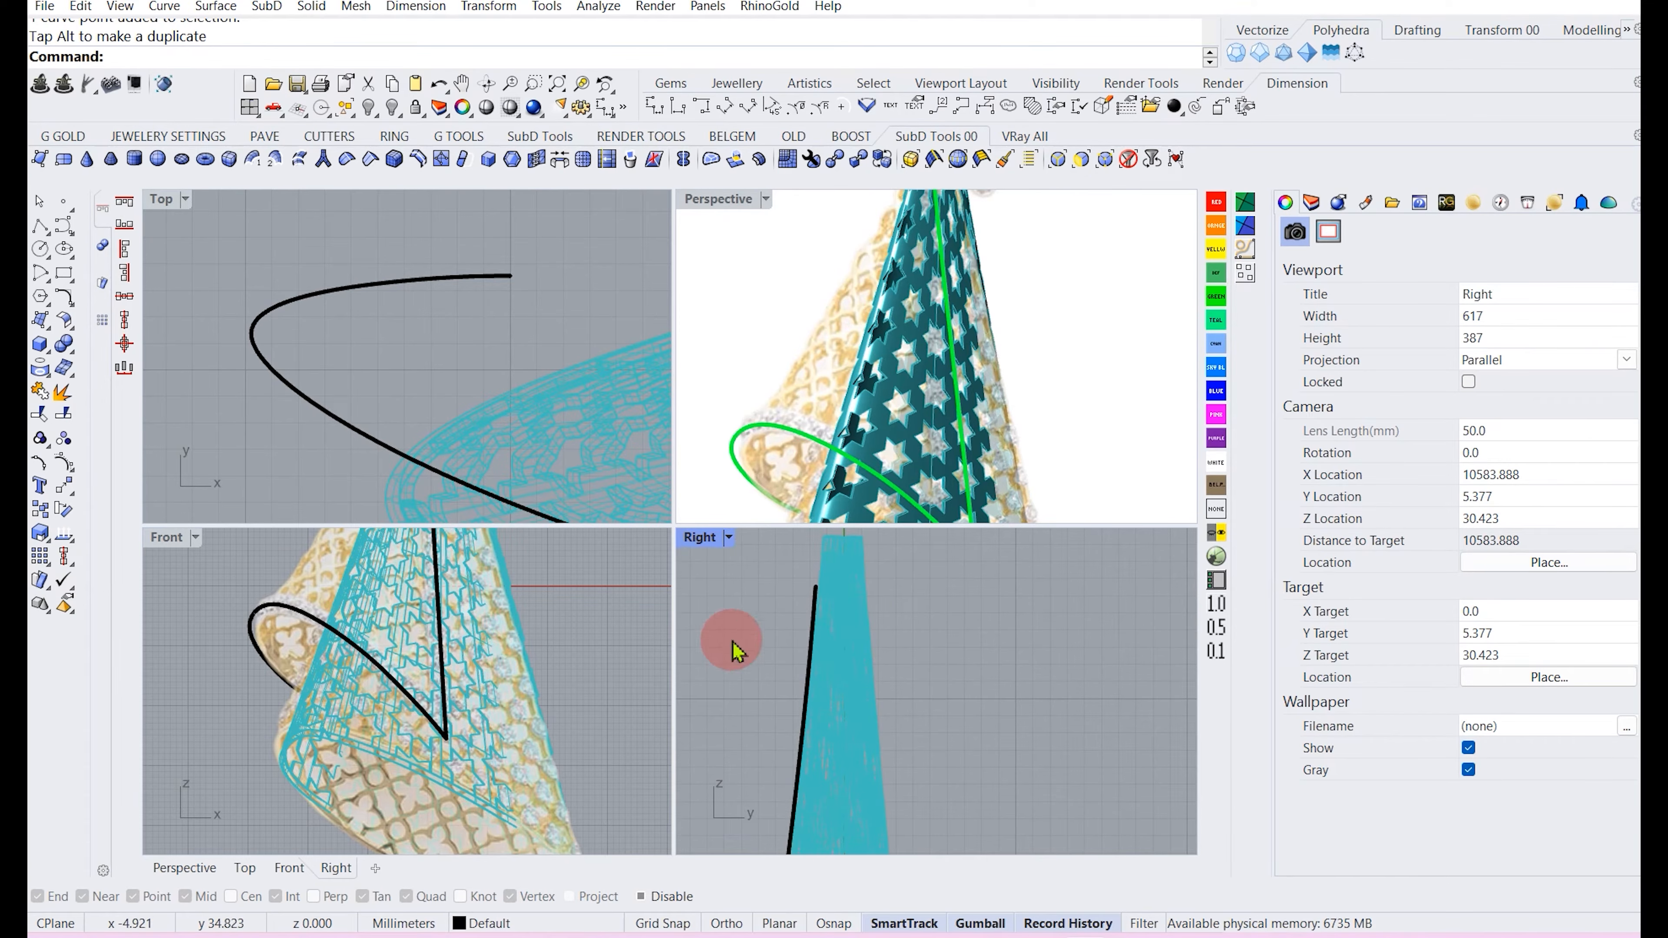
pyautogui.scroll(-3, 458, 677)
pyautogui.scroll(-5, 380, 419)
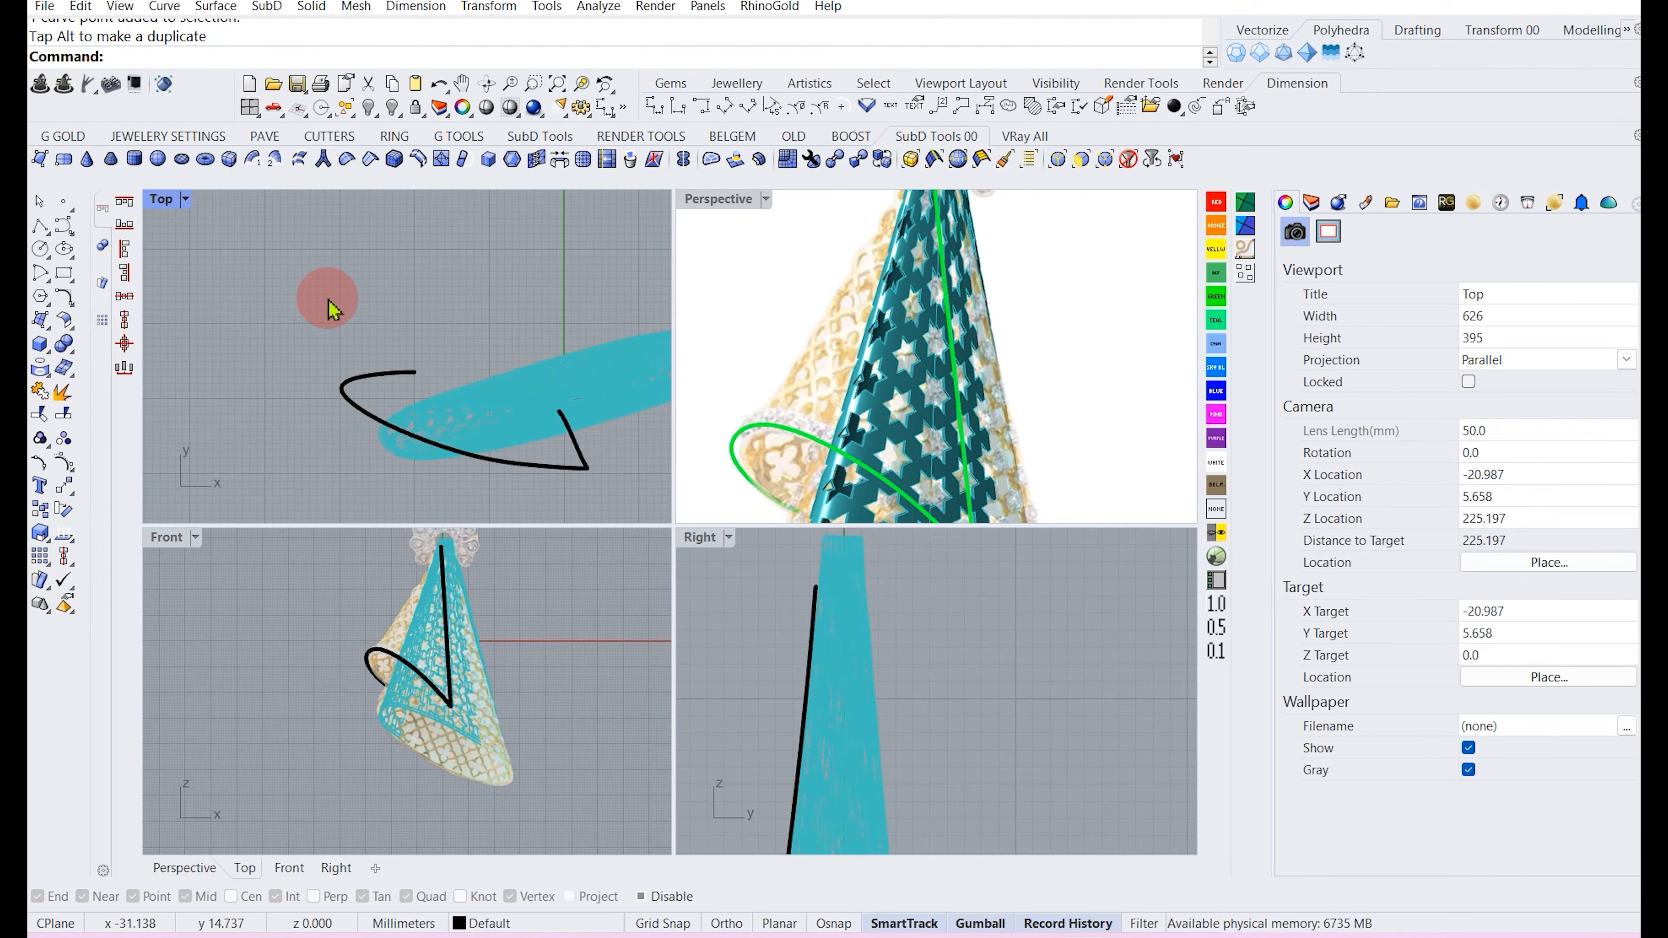
pyautogui.click(67, 229)
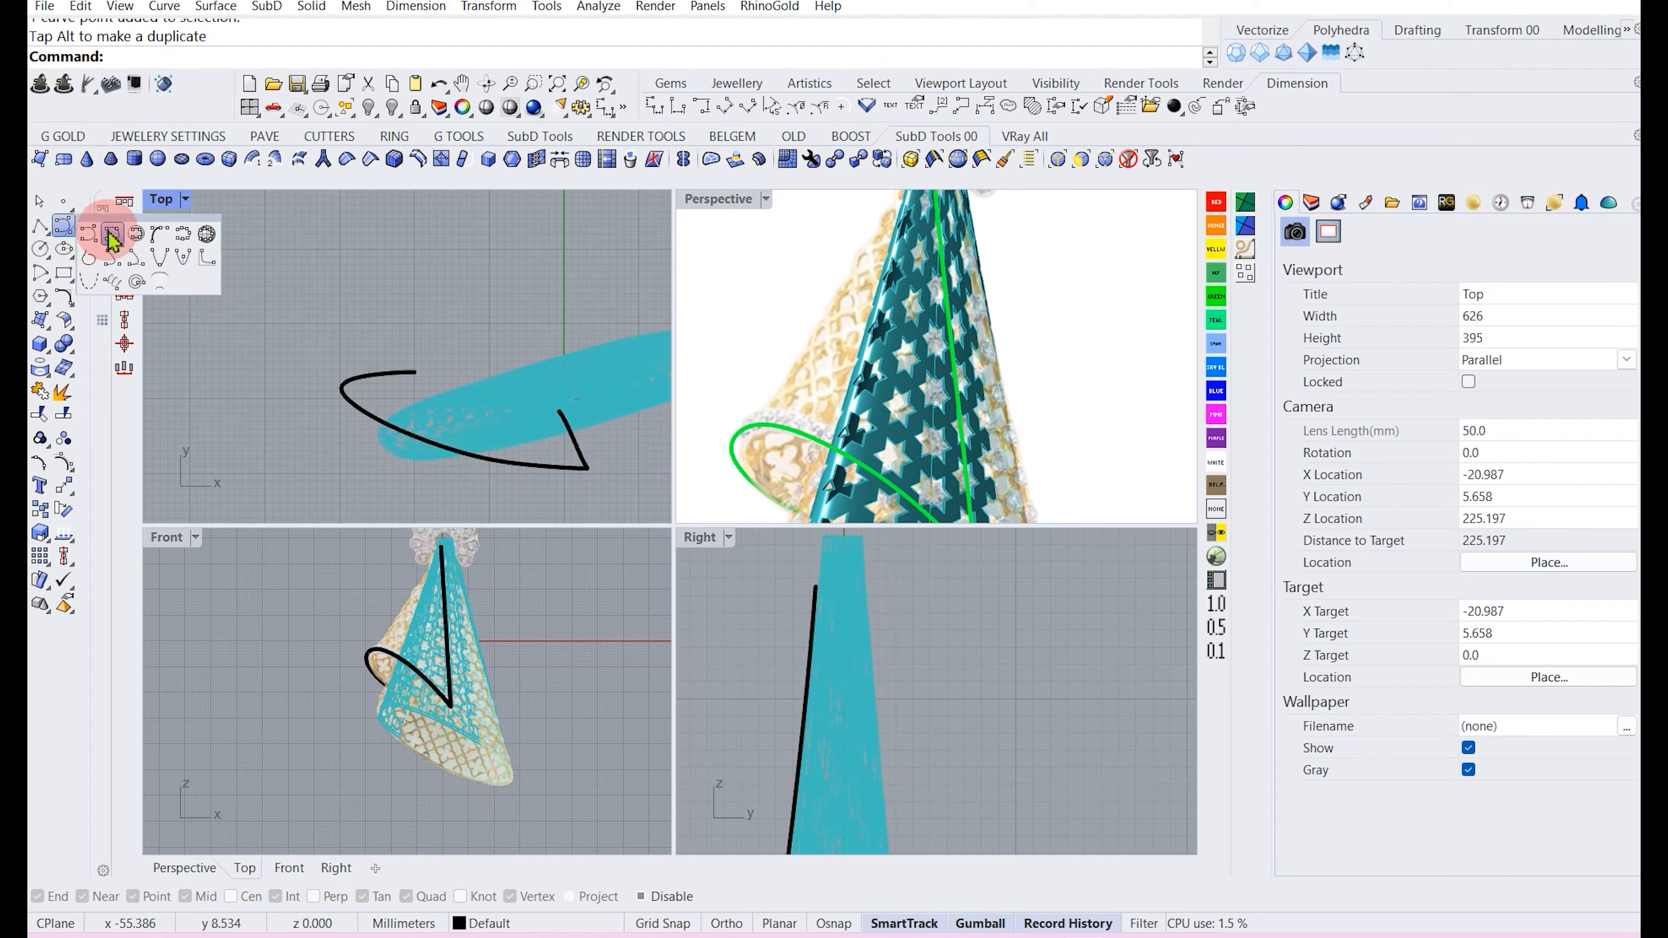
pyautogui.scroll(3, 391, 328)
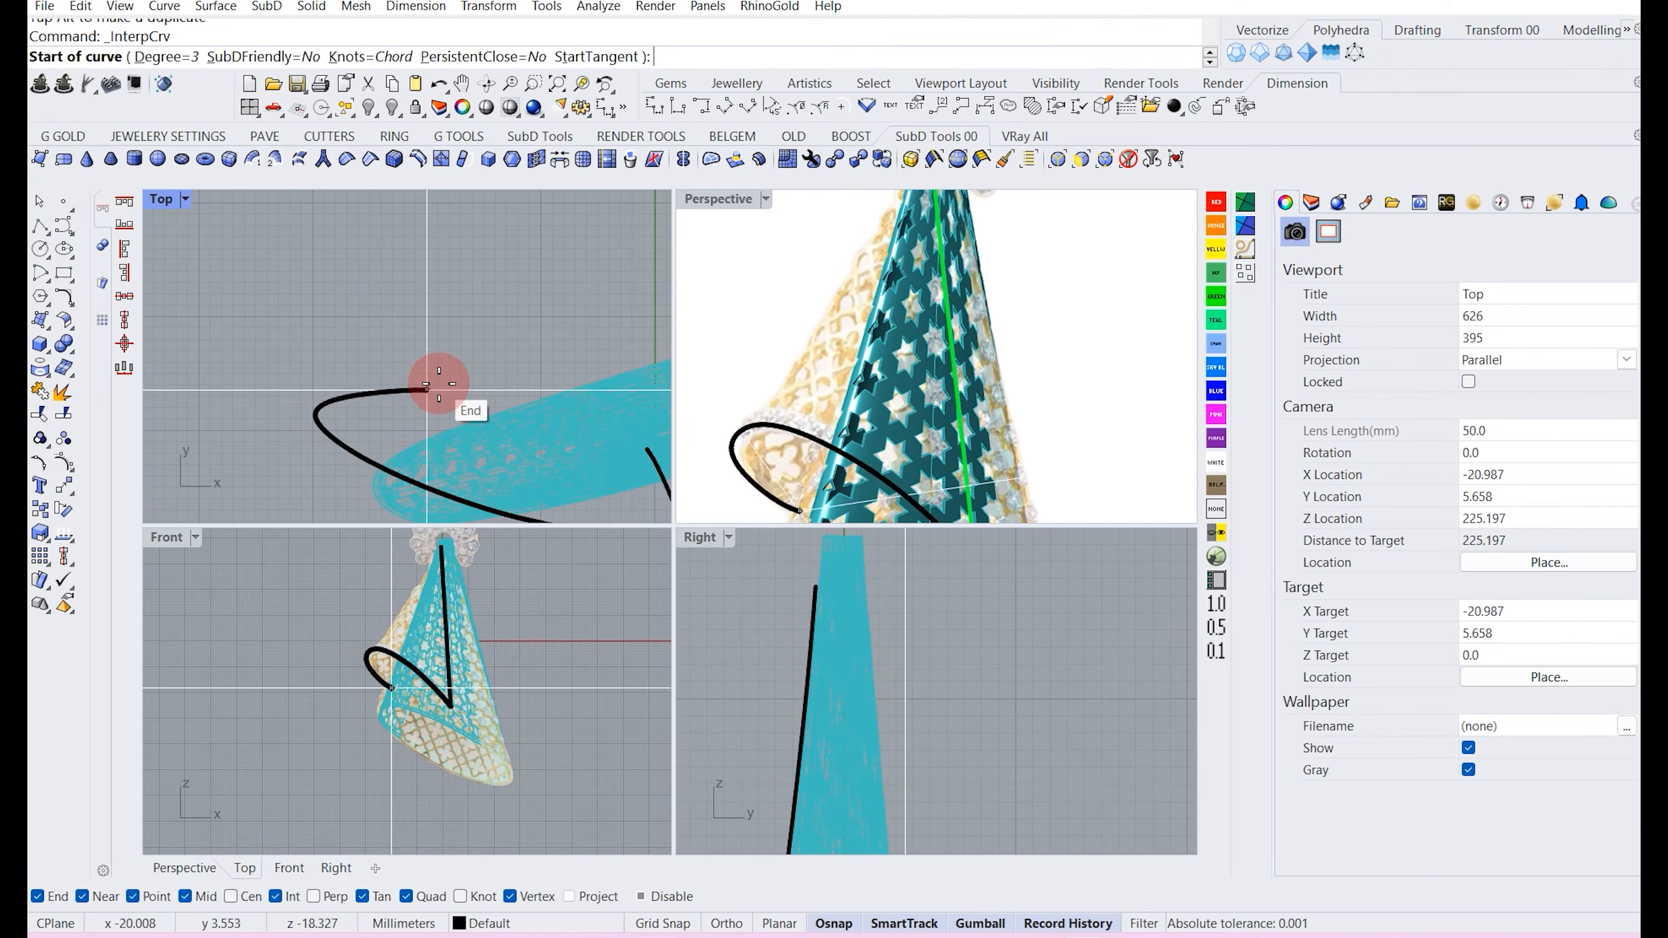
pyautogui.click(430, 386)
# Place the interpolated curve's next point along the cone in the Right view and finish the curve.
pyautogui.moveTo(943, 686); pyautogui.dragTo(885, 634, button='right')
pyautogui.moveTo(897, 716); pyautogui.dragTo(826, 637, button='right')
pyautogui.scroll(-4, 826, 658)
pyautogui.scroll(2, 830, 678)
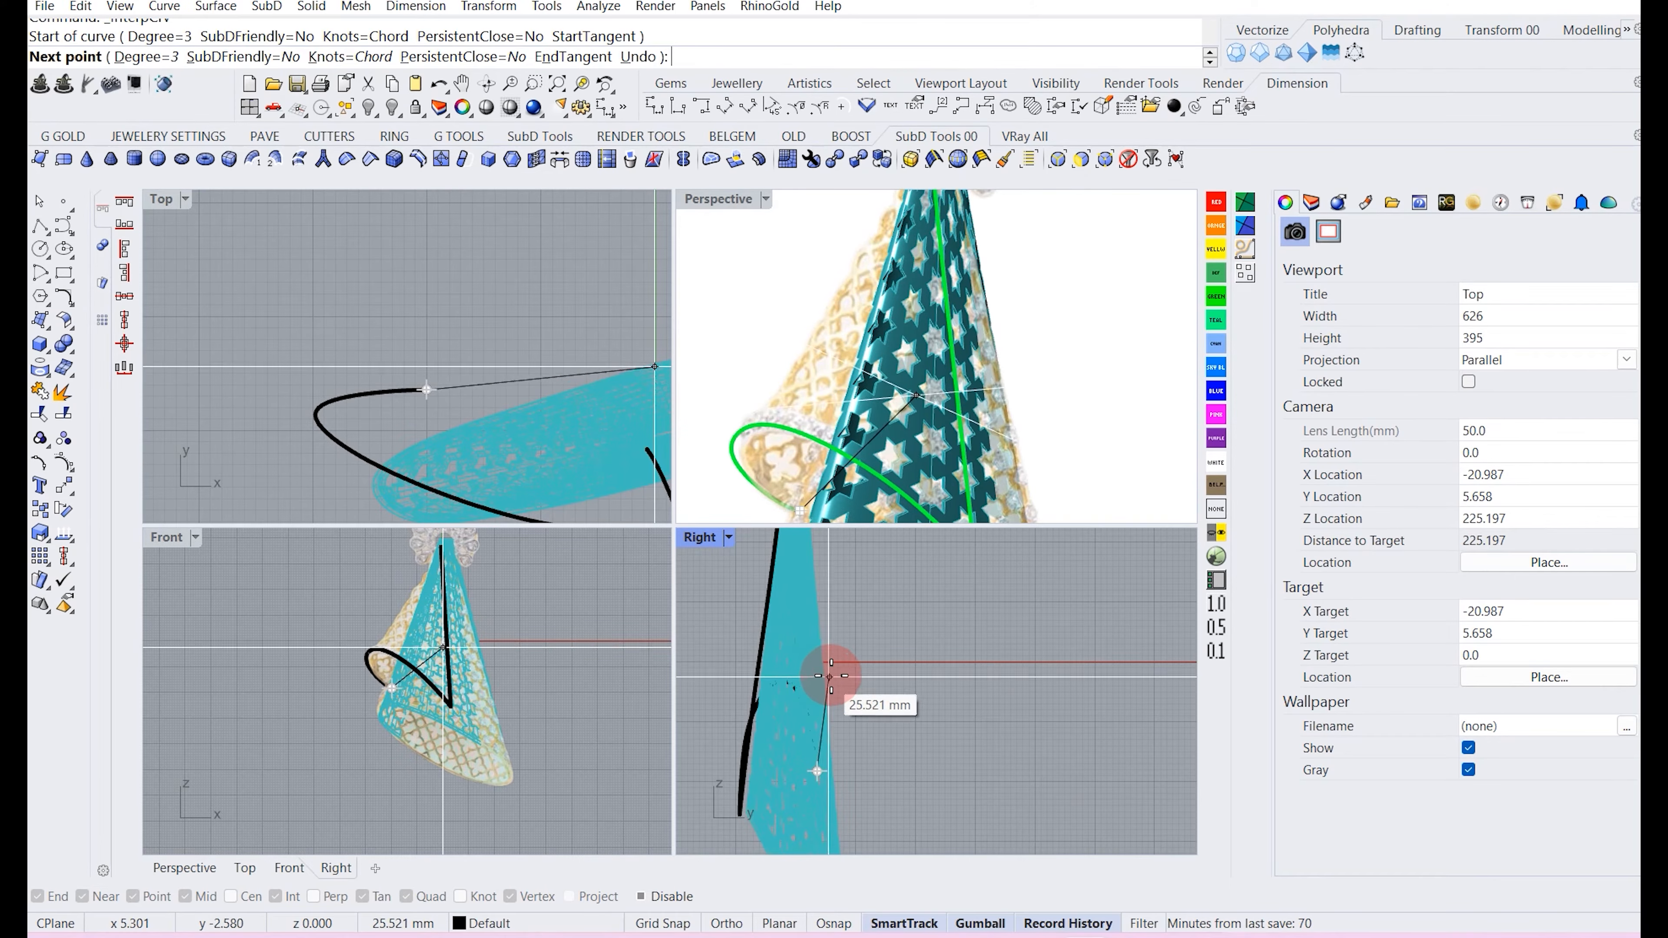
pyautogui.scroll(-3, 823, 628)
pyautogui.moveTo(820, 594); pyautogui.dragTo(820, 722, button='right')
pyautogui.scroll(3, 819, 631)
pyautogui.click(816, 650)
pyautogui.rightClick(816, 652)
# Move the new curve slightly with the gumball and undo the move.
pyautogui.moveTo(830, 731); pyautogui.dragTo(802, 620, button='right')
pyautogui.click(802, 612)
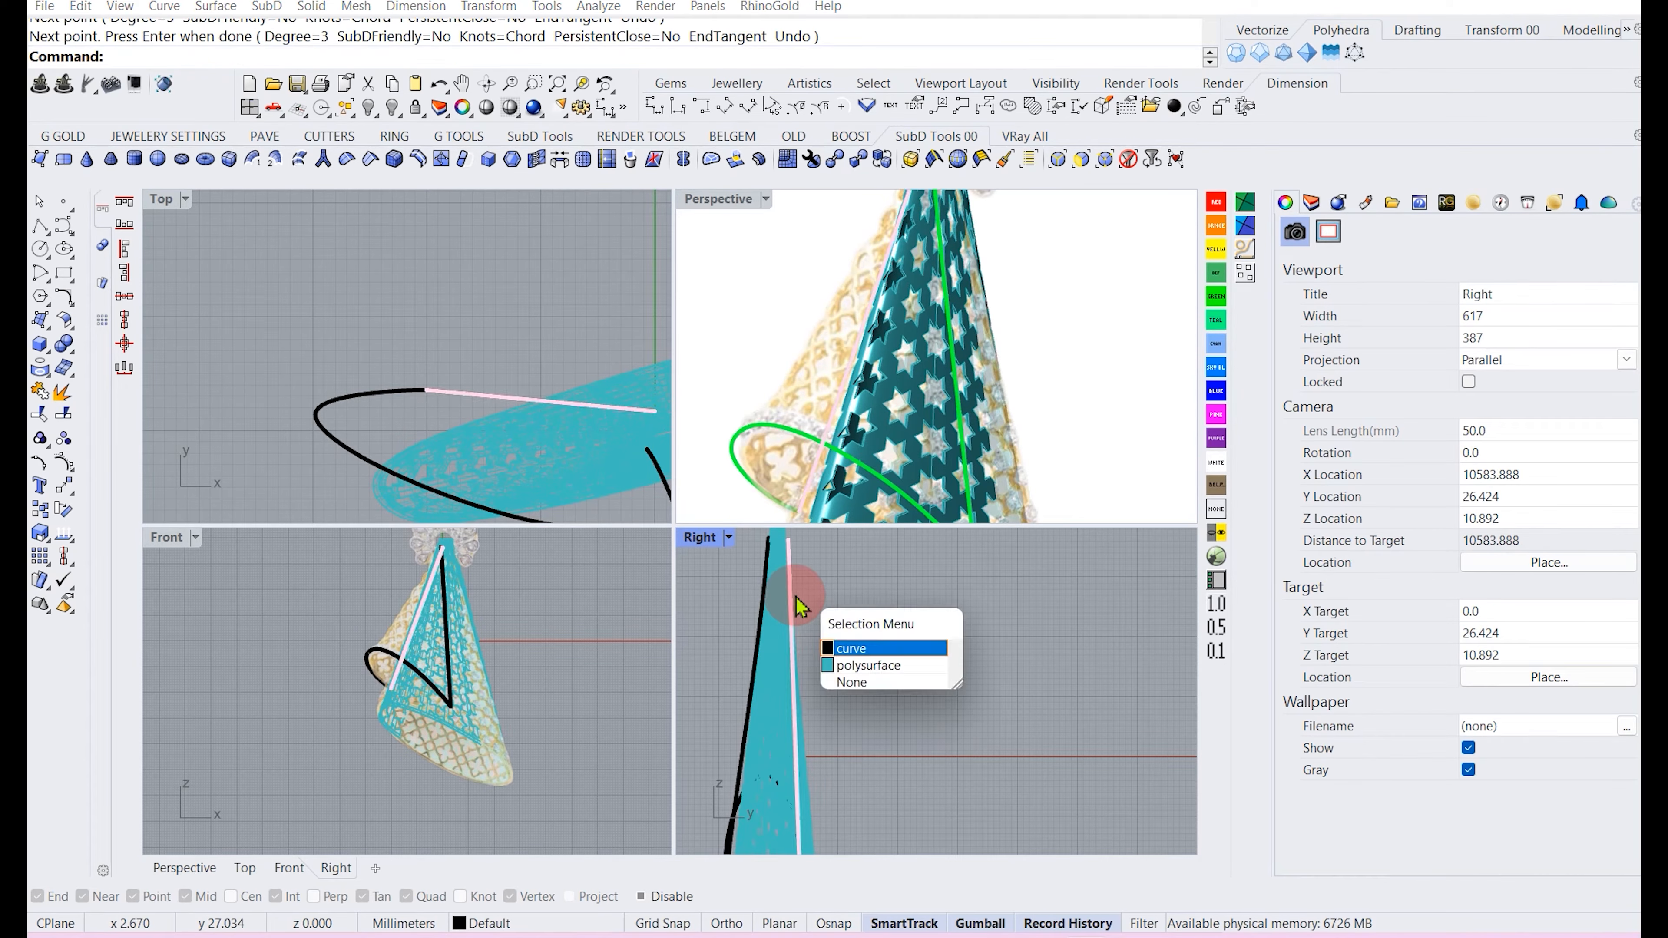
pyautogui.click(847, 649)
pyautogui.moveTo(861, 737)
pyautogui.mouseDown()
pyautogui.moveTo(873, 747)
pyautogui.moveTo(862, 713)
pyautogui.mouseUp()
pyautogui.moveTo(1035, 399); pyautogui.dragTo(860, 503, button='right')
pyautogui.scroll(-2, 480, 423)
pyautogui.hotkey('ctrl', 'z')
pyautogui.click(444, 336)
pyautogui.scroll(-4, 913, 408)
pyautogui.moveTo(939, 375)
pyautogui.mouseDown(button='right')
pyautogui.moveTo(794, 376)
pyautogui.moveTo(957, 324)
pyautogui.moveTo(933, 388)
pyautogui.moveTo(860, 339)
pyautogui.moveTo(962, 361)
pyautogui.mouseUp(button='right')
pyautogui.scroll(-6, 358, 756)
pyautogui.moveTo(381, 682); pyautogui.dragTo(384, 703, button='right')
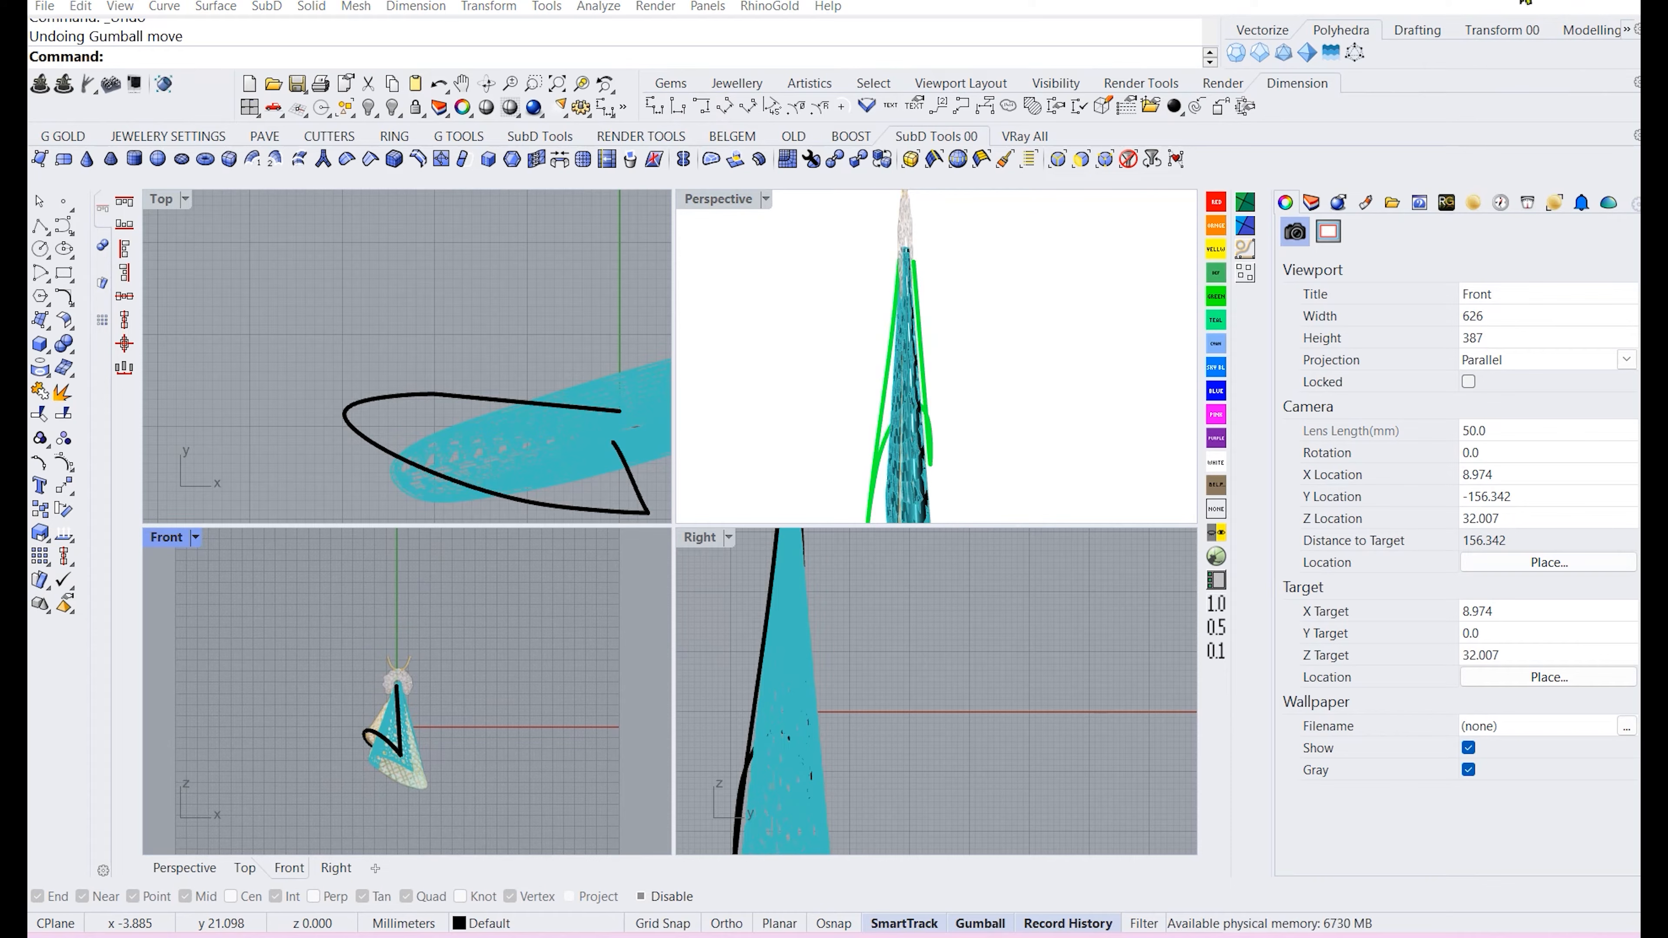
# Sweep a surface along the flap's two rail curves with Sweep 2 Rails, keeping the cross sections unchanged.
pyautogui.click(217, 8)
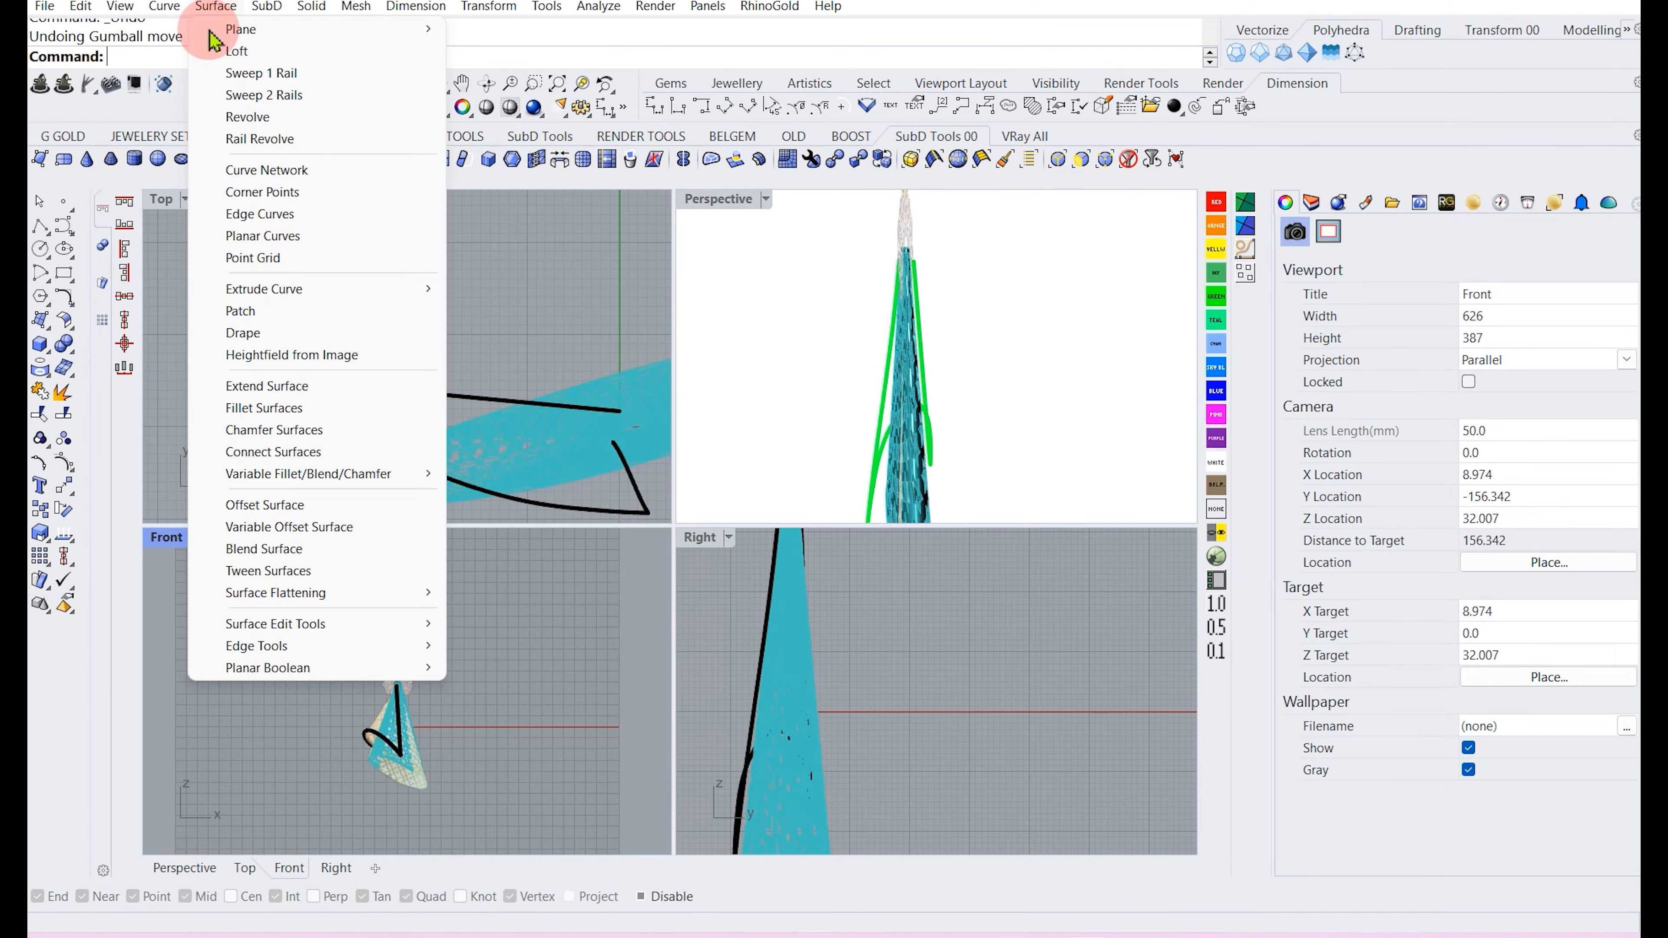
pyautogui.click(265, 97)
pyautogui.moveTo(979, 387)
pyautogui.mouseDown(button='right')
pyautogui.moveTo(956, 328)
pyautogui.moveTo(997, 399)
pyautogui.moveTo(894, 397)
pyautogui.moveTo(970, 395)
pyautogui.mouseUp(button='right')
pyautogui.scroll(3, 970, 394)
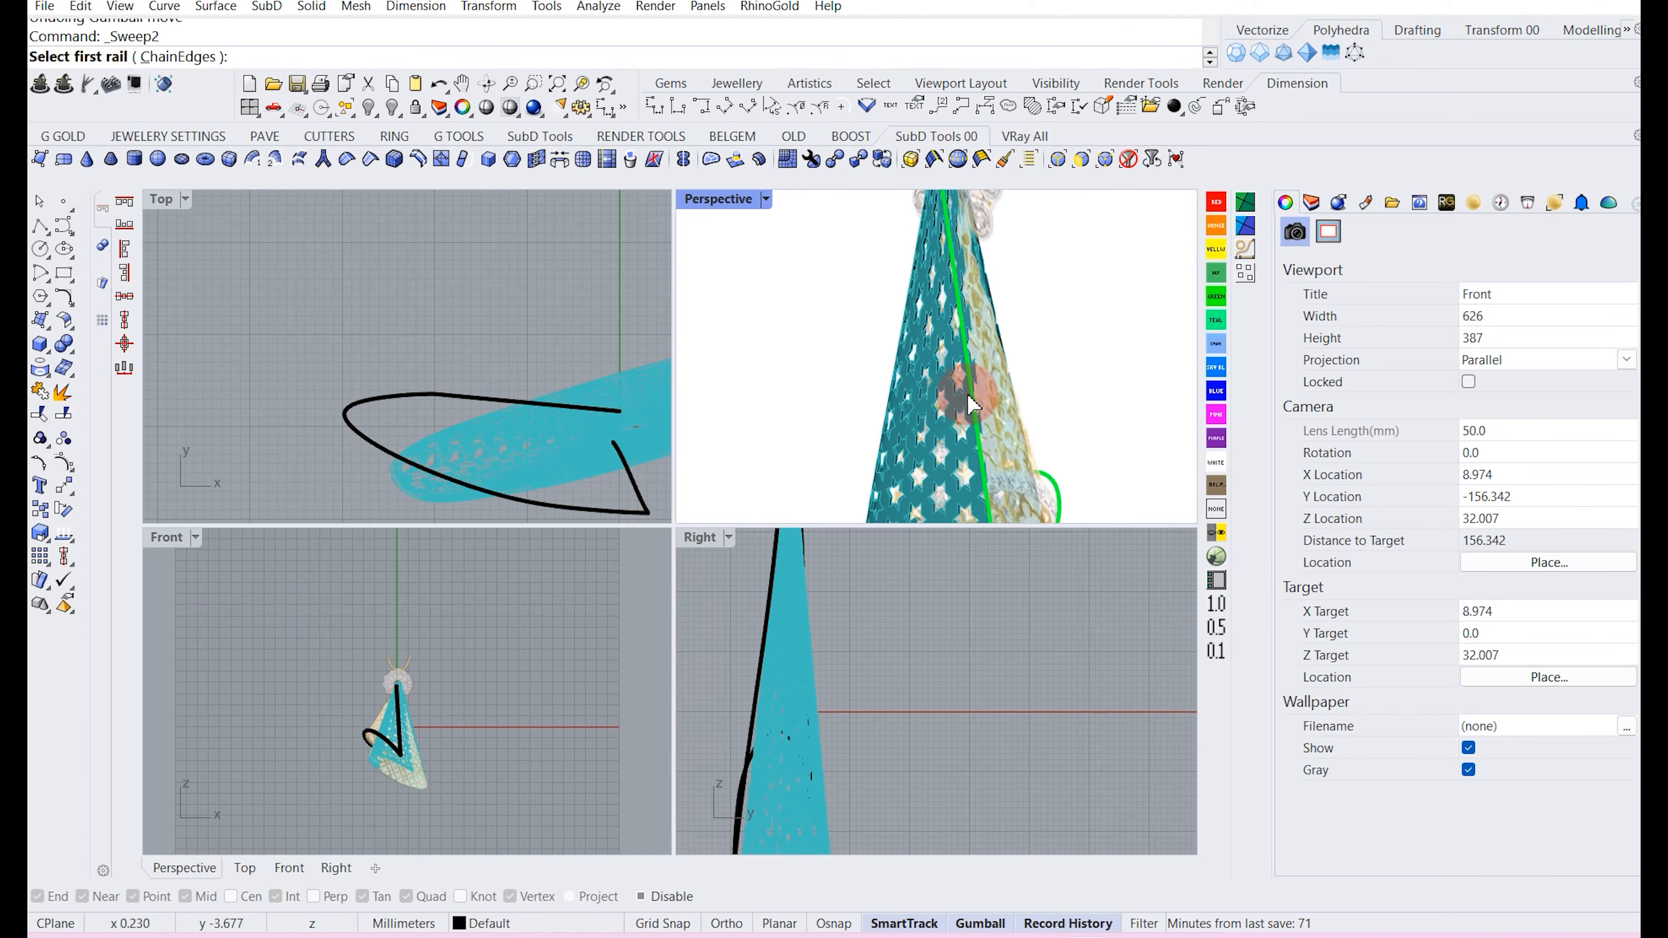
pyautogui.click(971, 396)
pyautogui.moveTo(1065, 373); pyautogui.dragTo(990, 424, button='right')
pyautogui.click(1013, 413)
pyautogui.click(992, 447)
pyautogui.rightClick(1024, 336)
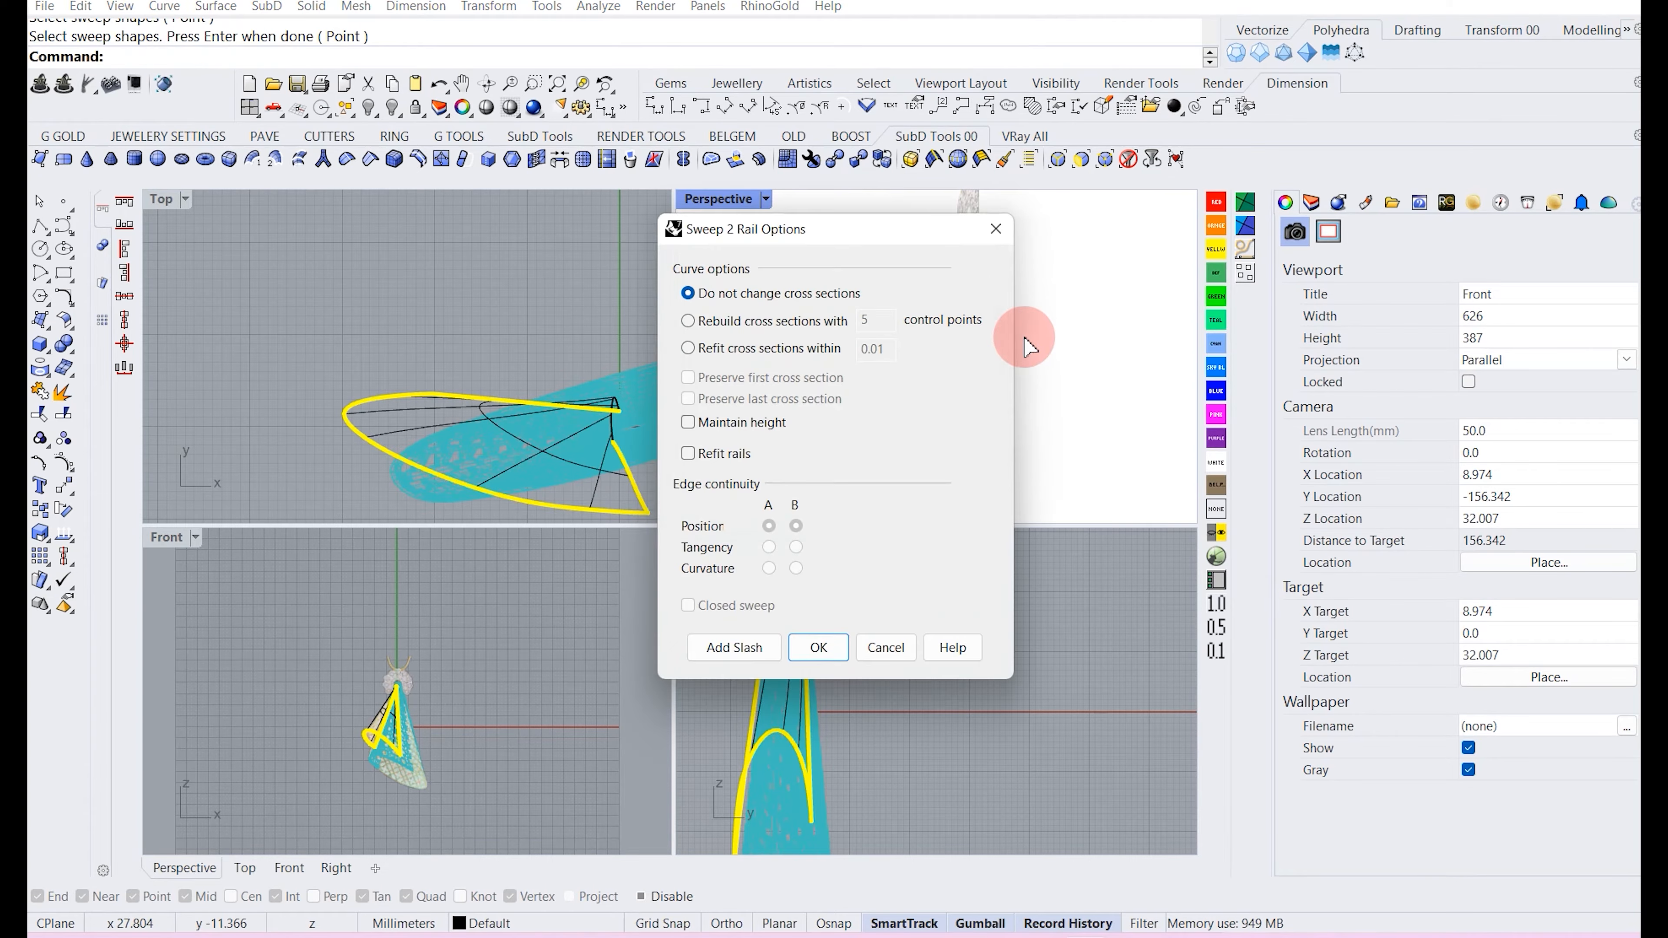
pyautogui.moveTo(805, 239); pyautogui.dragTo(1092, 438)
pyautogui.moveTo(894, 313); pyautogui.dragTo(1004, 368, button='right')
pyautogui.click(1097, 848)
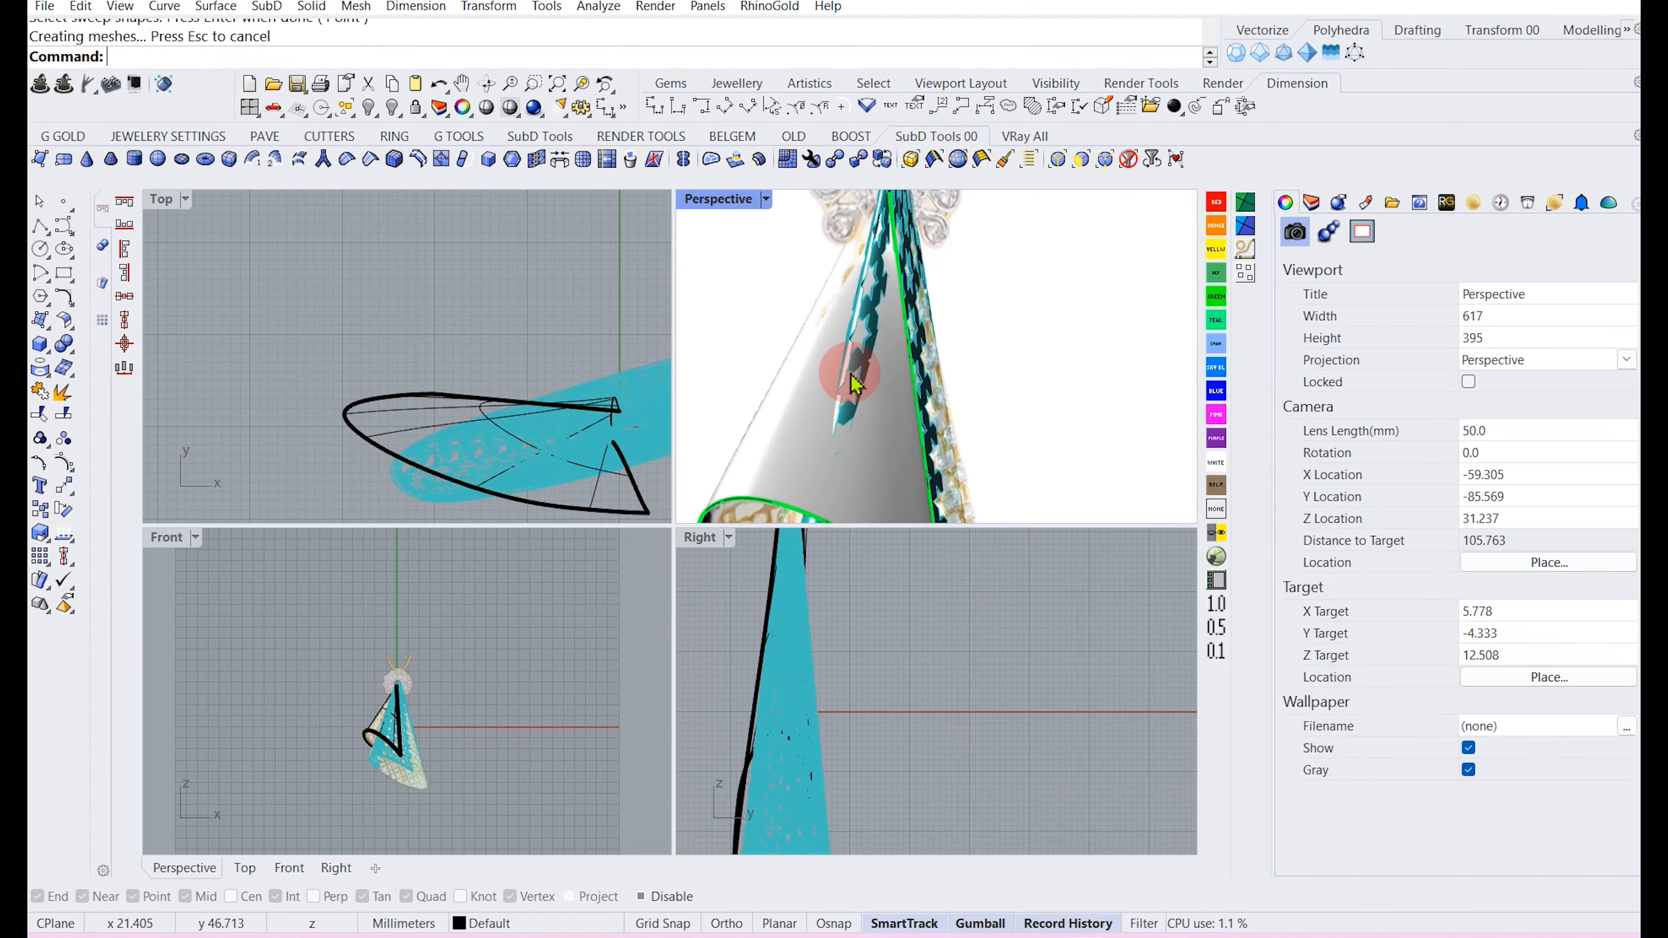
# Orbit around the swept flap surface to inspect it, then undo the sweep.
pyautogui.scroll(-4, 851, 373)
pyautogui.click(804, 433)
pyautogui.click(494, 331)
pyautogui.moveTo(957, 328); pyautogui.dragTo(815, 362, button='right')
pyautogui.scroll(-2, 814, 351)
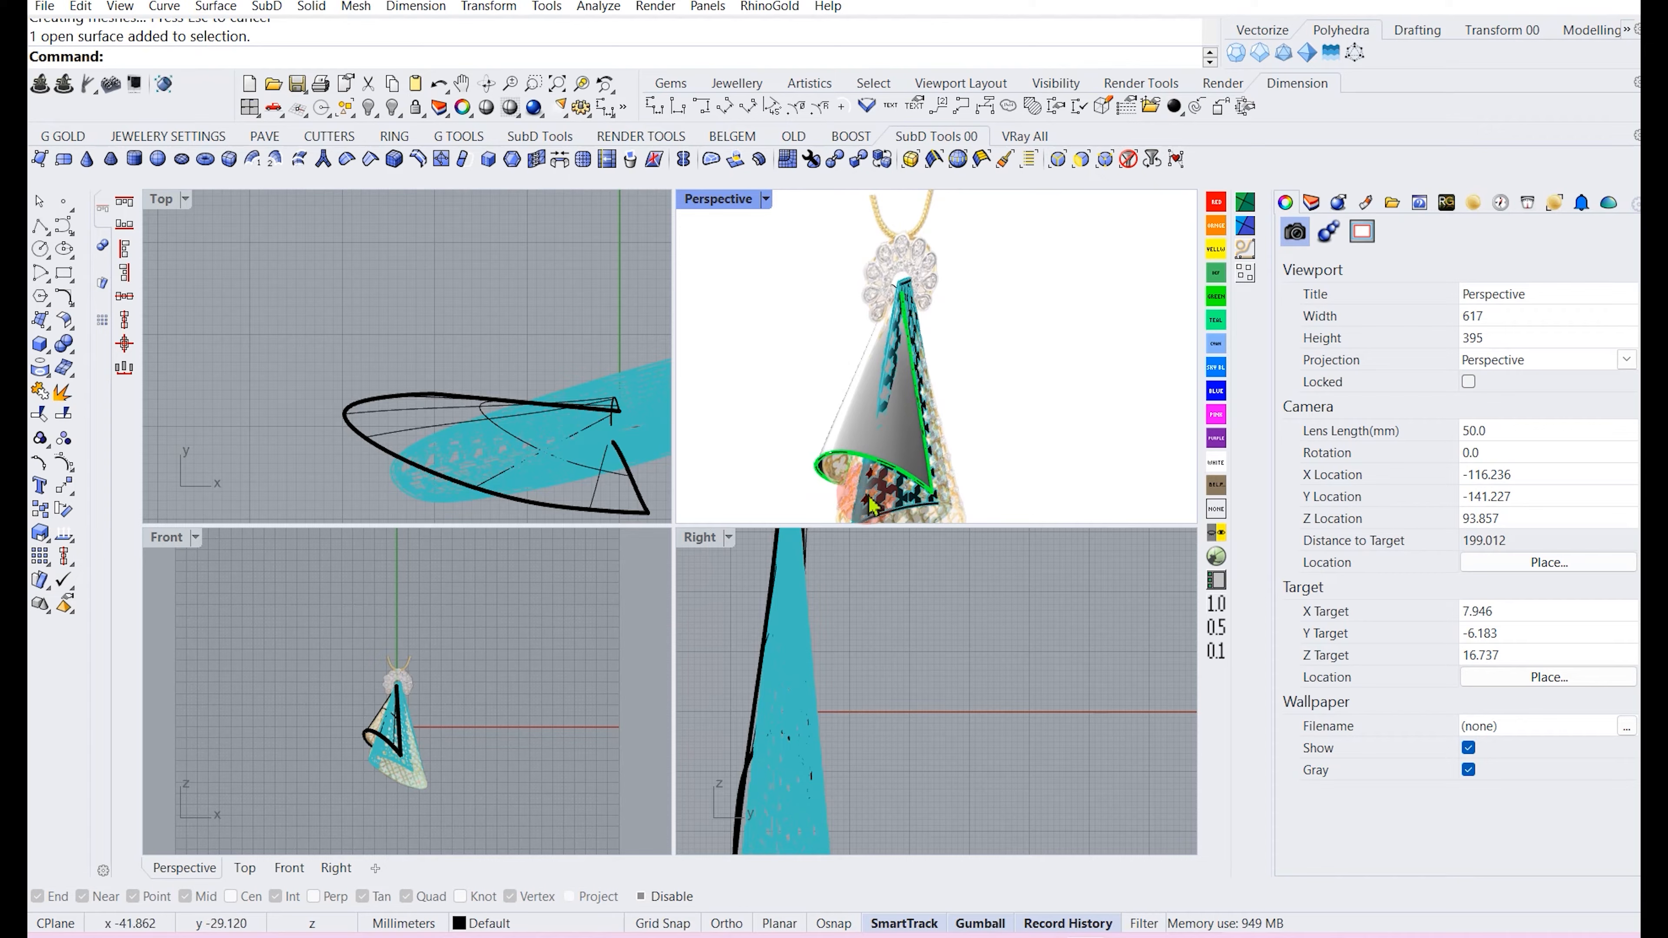
pyautogui.hotkey('ctrl', 'z')
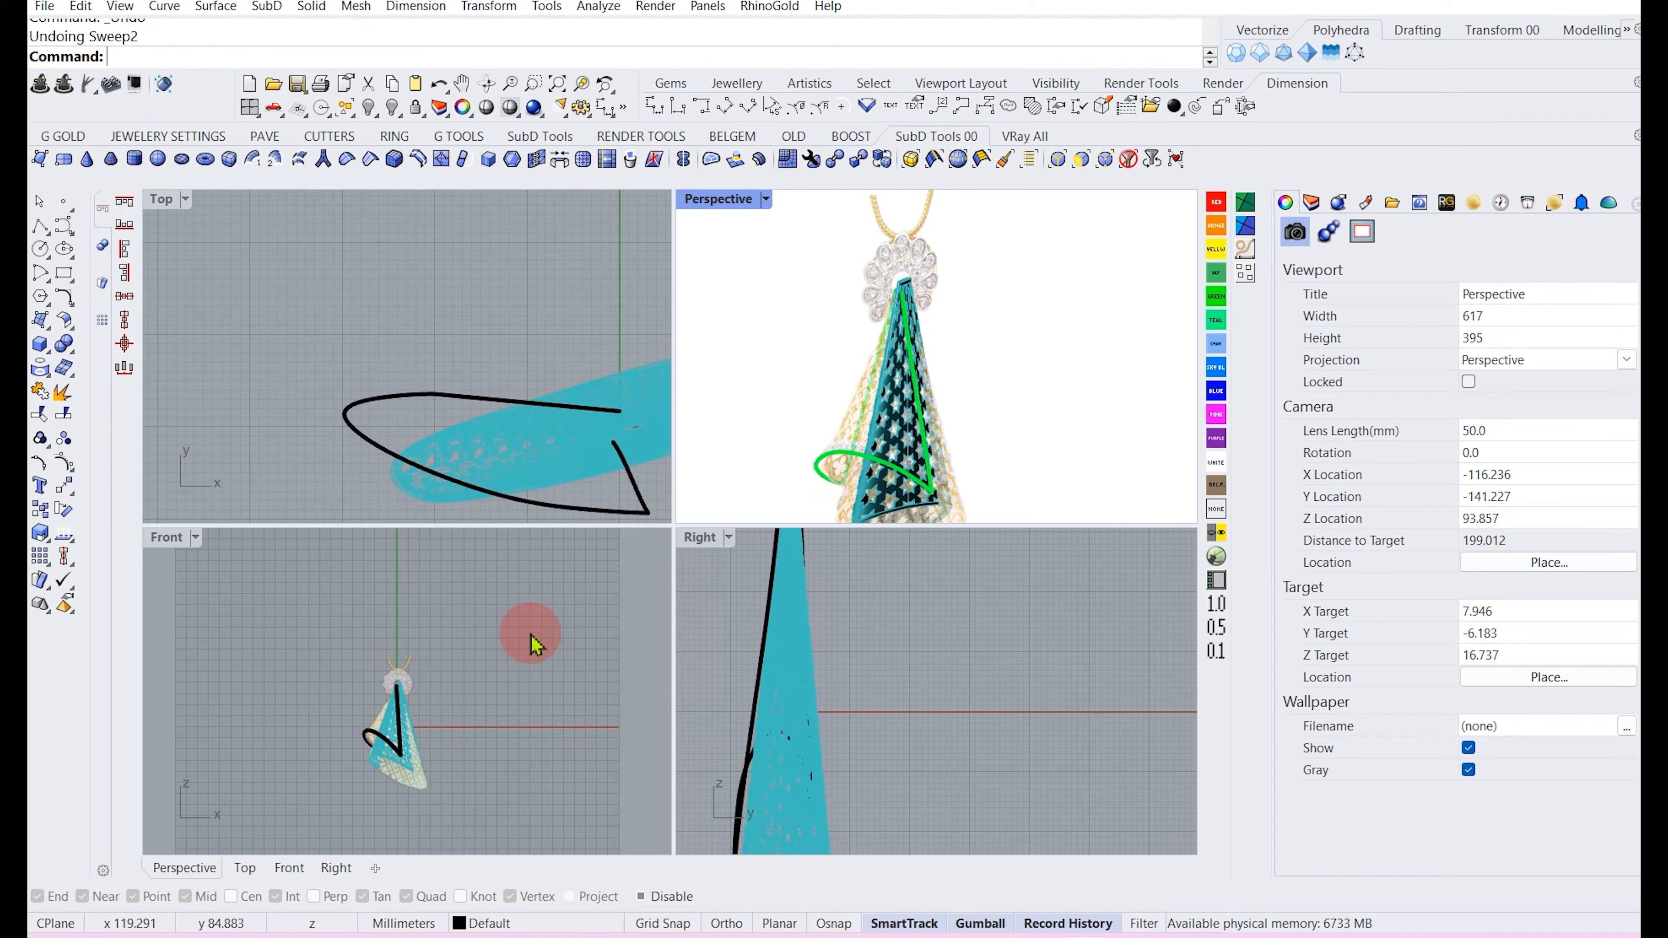
# Start Sweep 2 Rails again, picking the cone's edge and the flap curve as rails and the curled curve as shape.
pyautogui.rightClick(531, 633)
pyautogui.scroll(4, 903, 488)
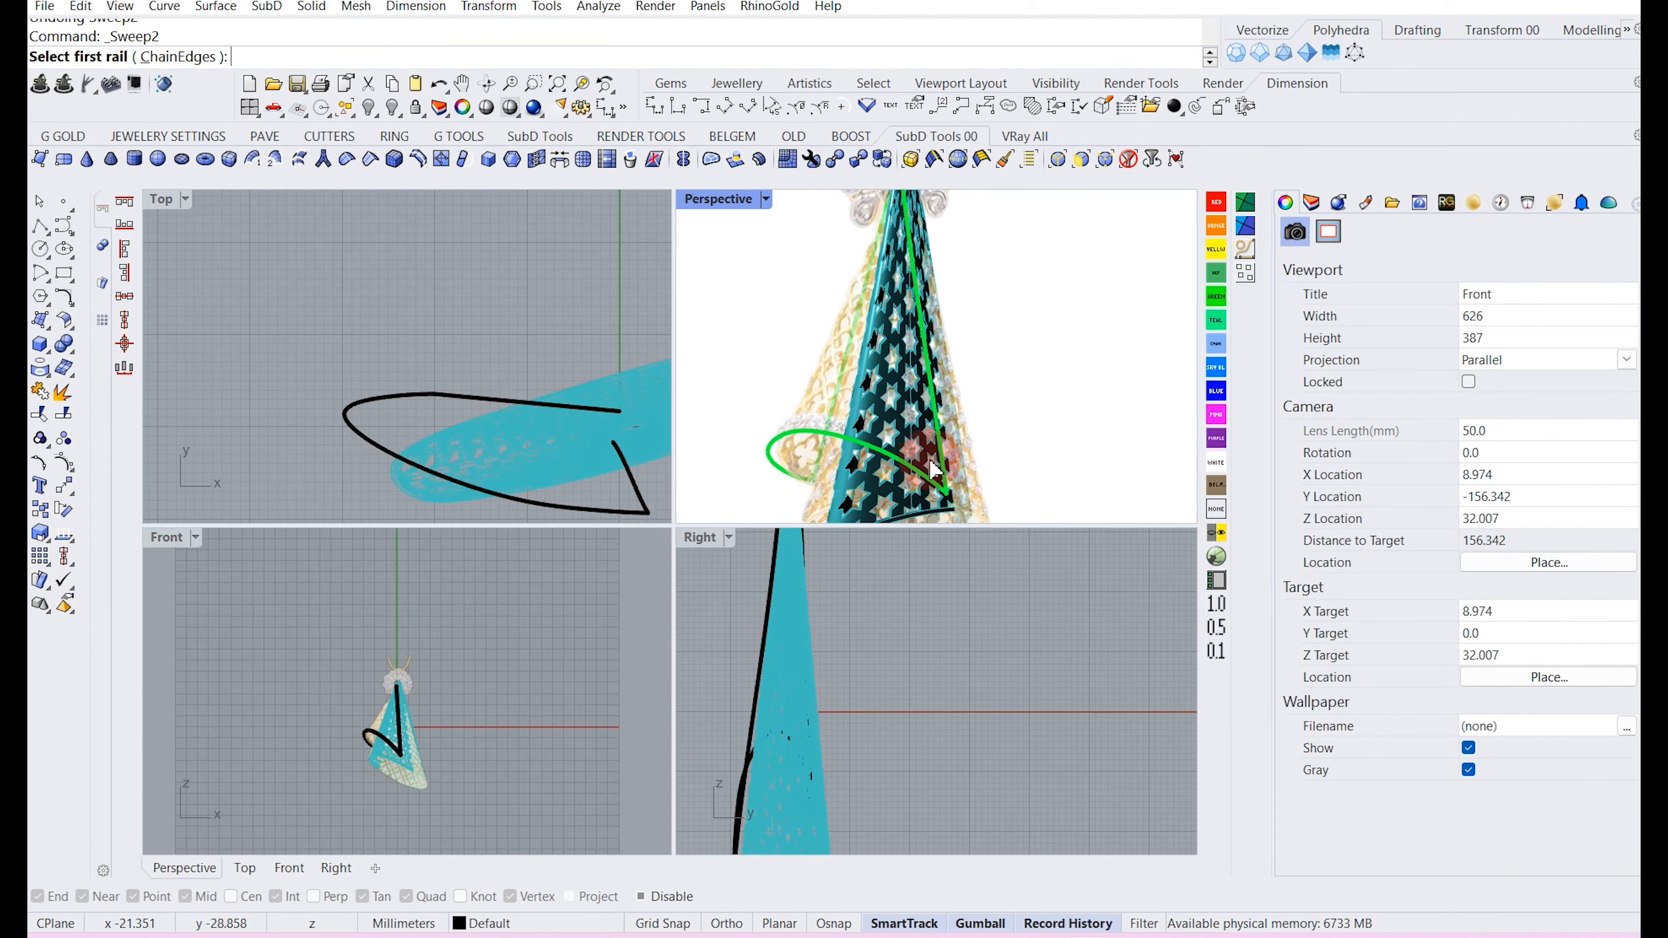
pyautogui.click(936, 430)
pyautogui.moveTo(847, 432); pyautogui.dragTo(995, 427, button='right')
pyautogui.click(934, 443)
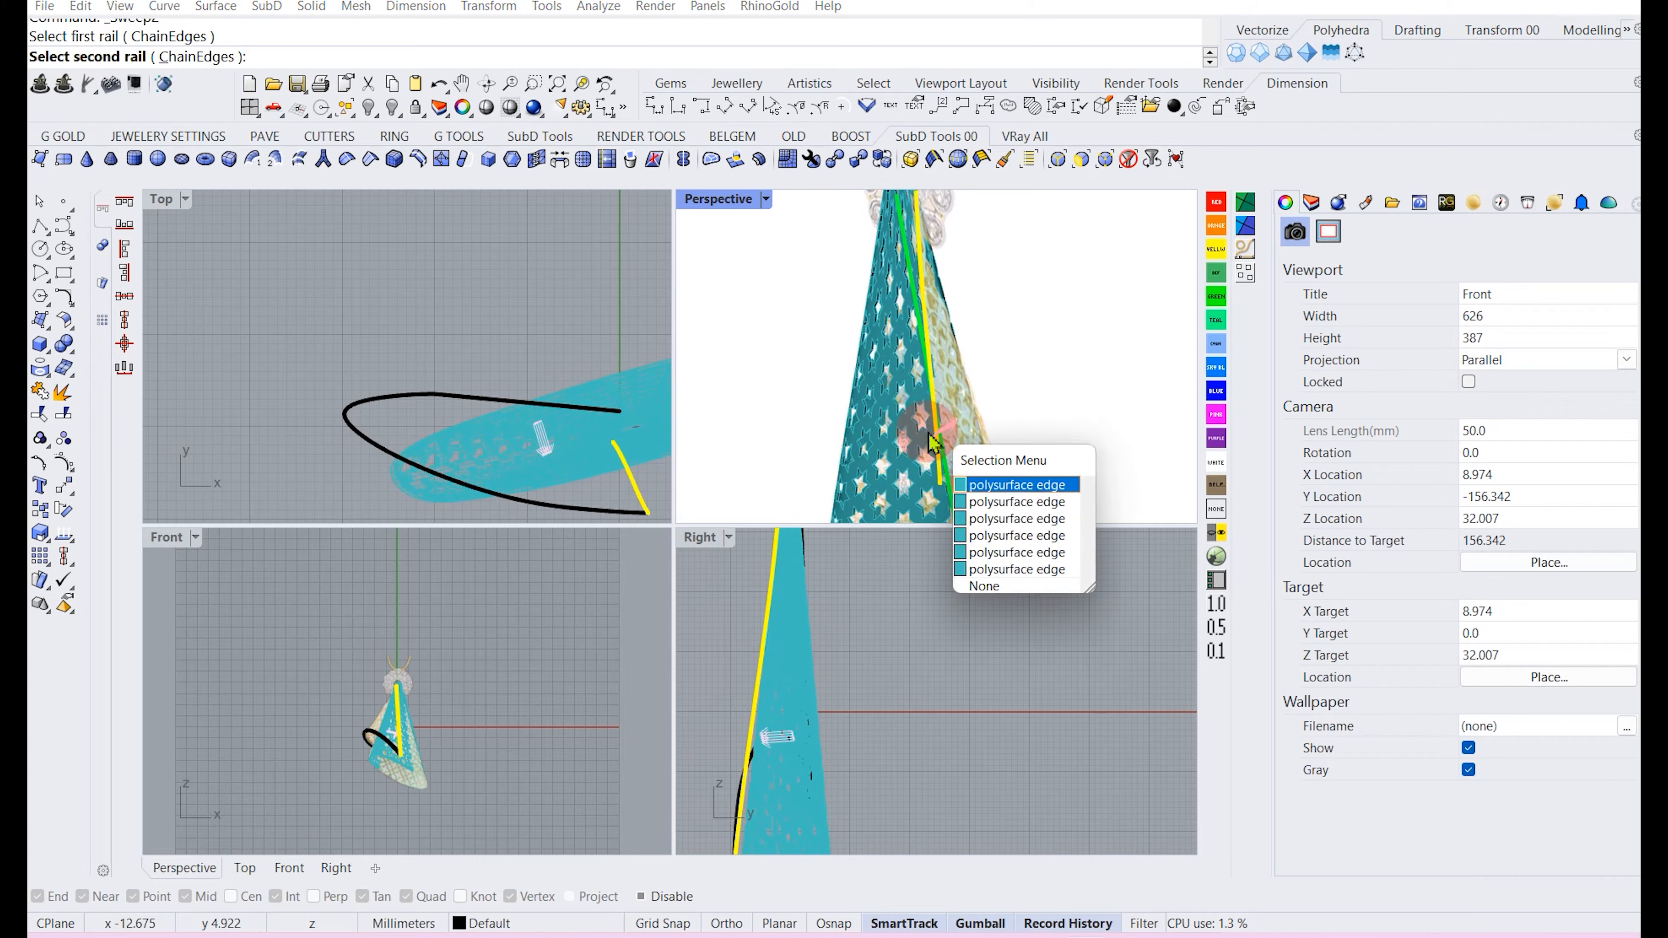
pyautogui.press('Return')
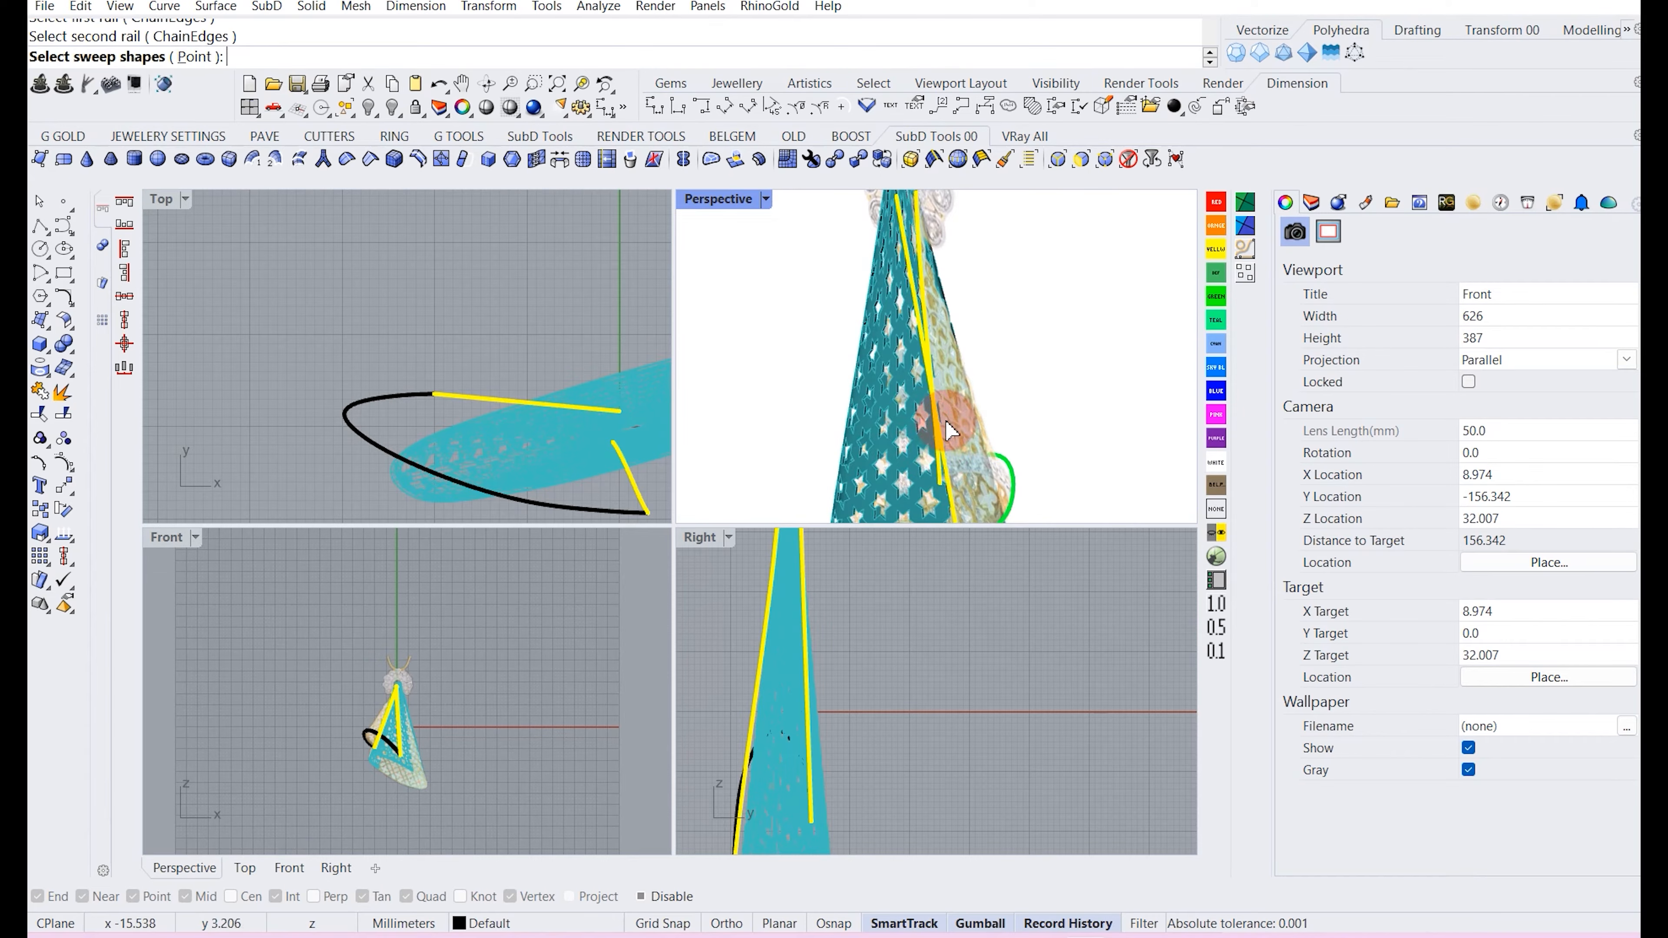
pyautogui.click(952, 424)
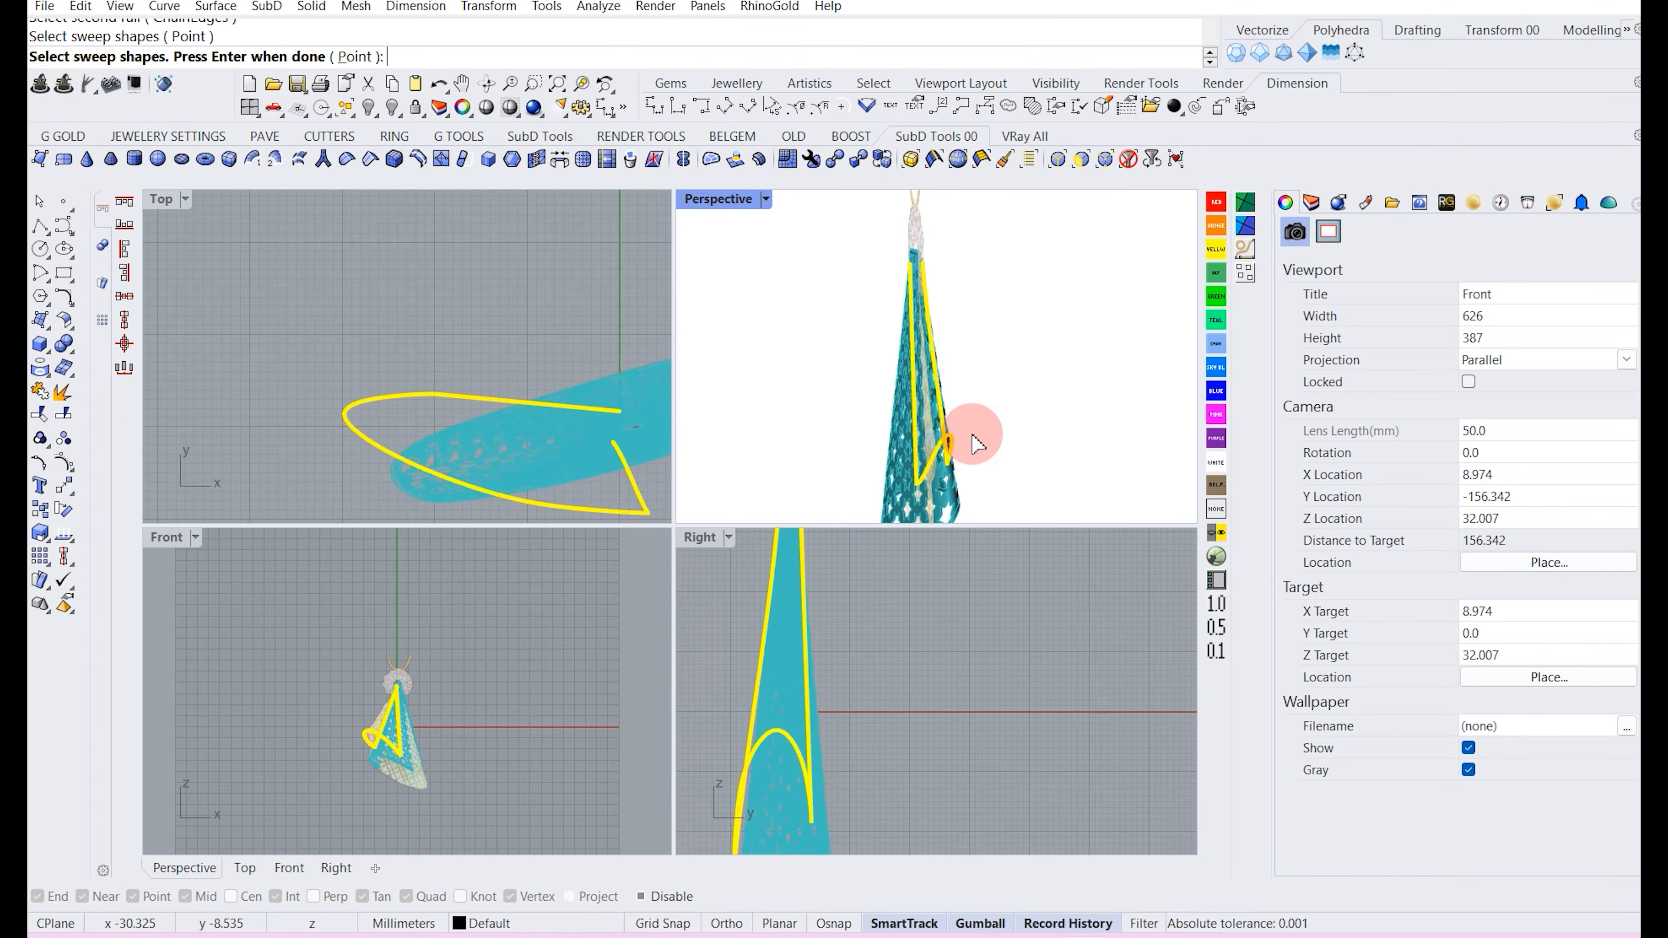
pyautogui.press('Return')
# Add a slash between the two rails, accept the sweep options, and undo the resulting sweep.
pyautogui.click(1022, 845)
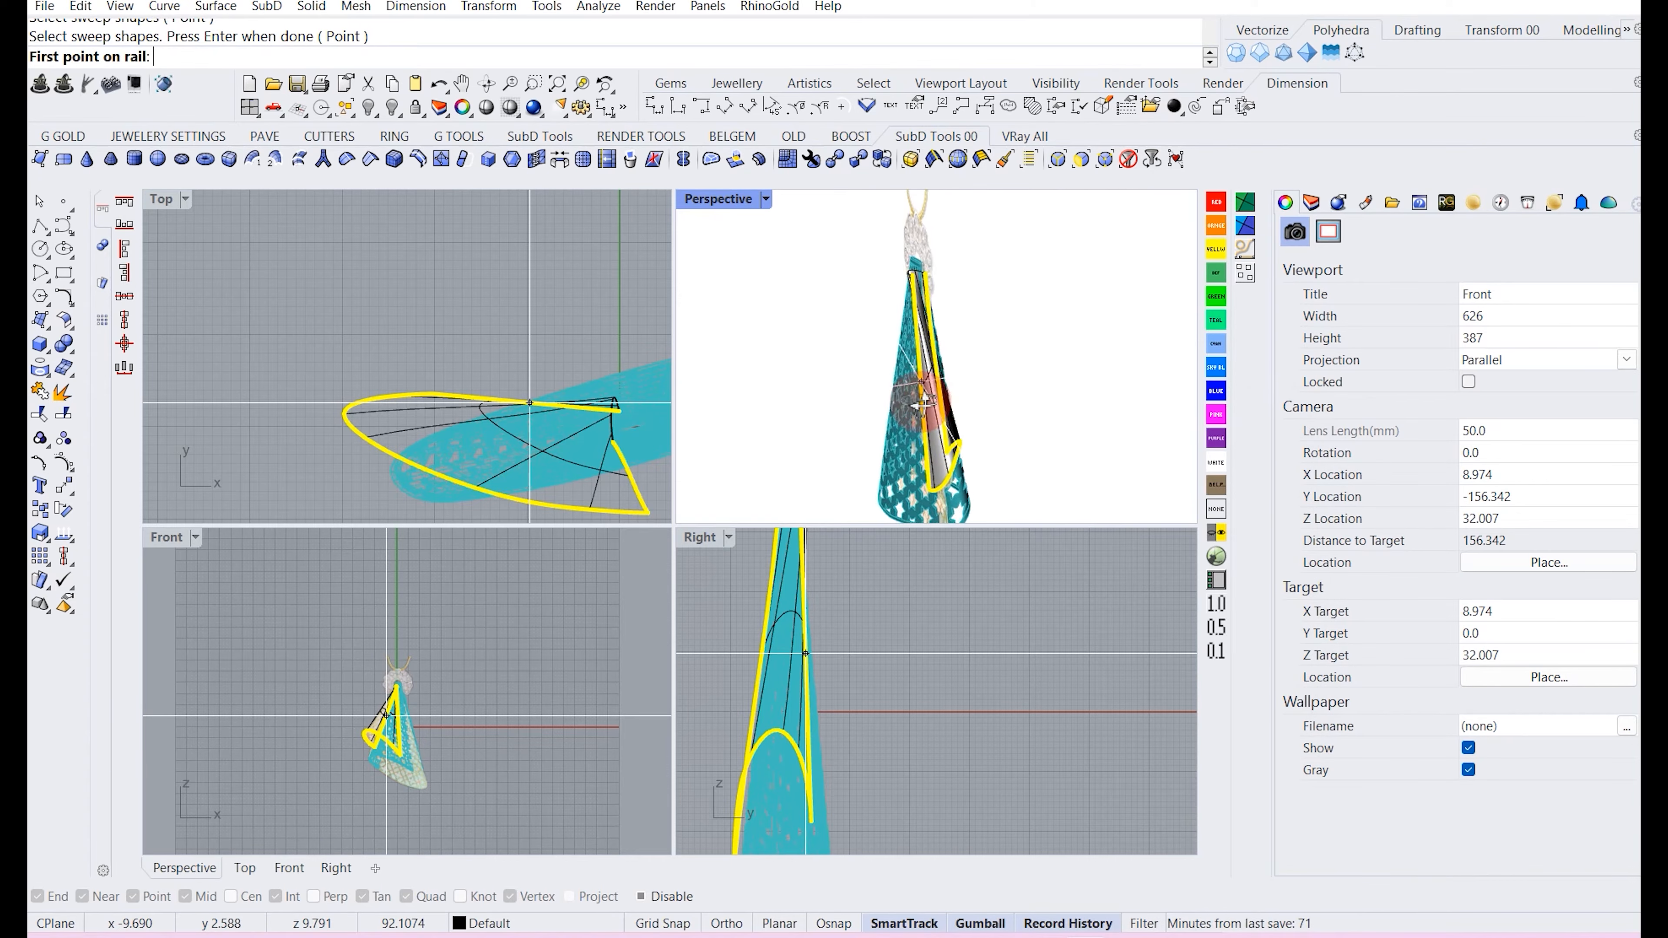
pyautogui.scroll(5, 407, 723)
pyautogui.click(361, 736)
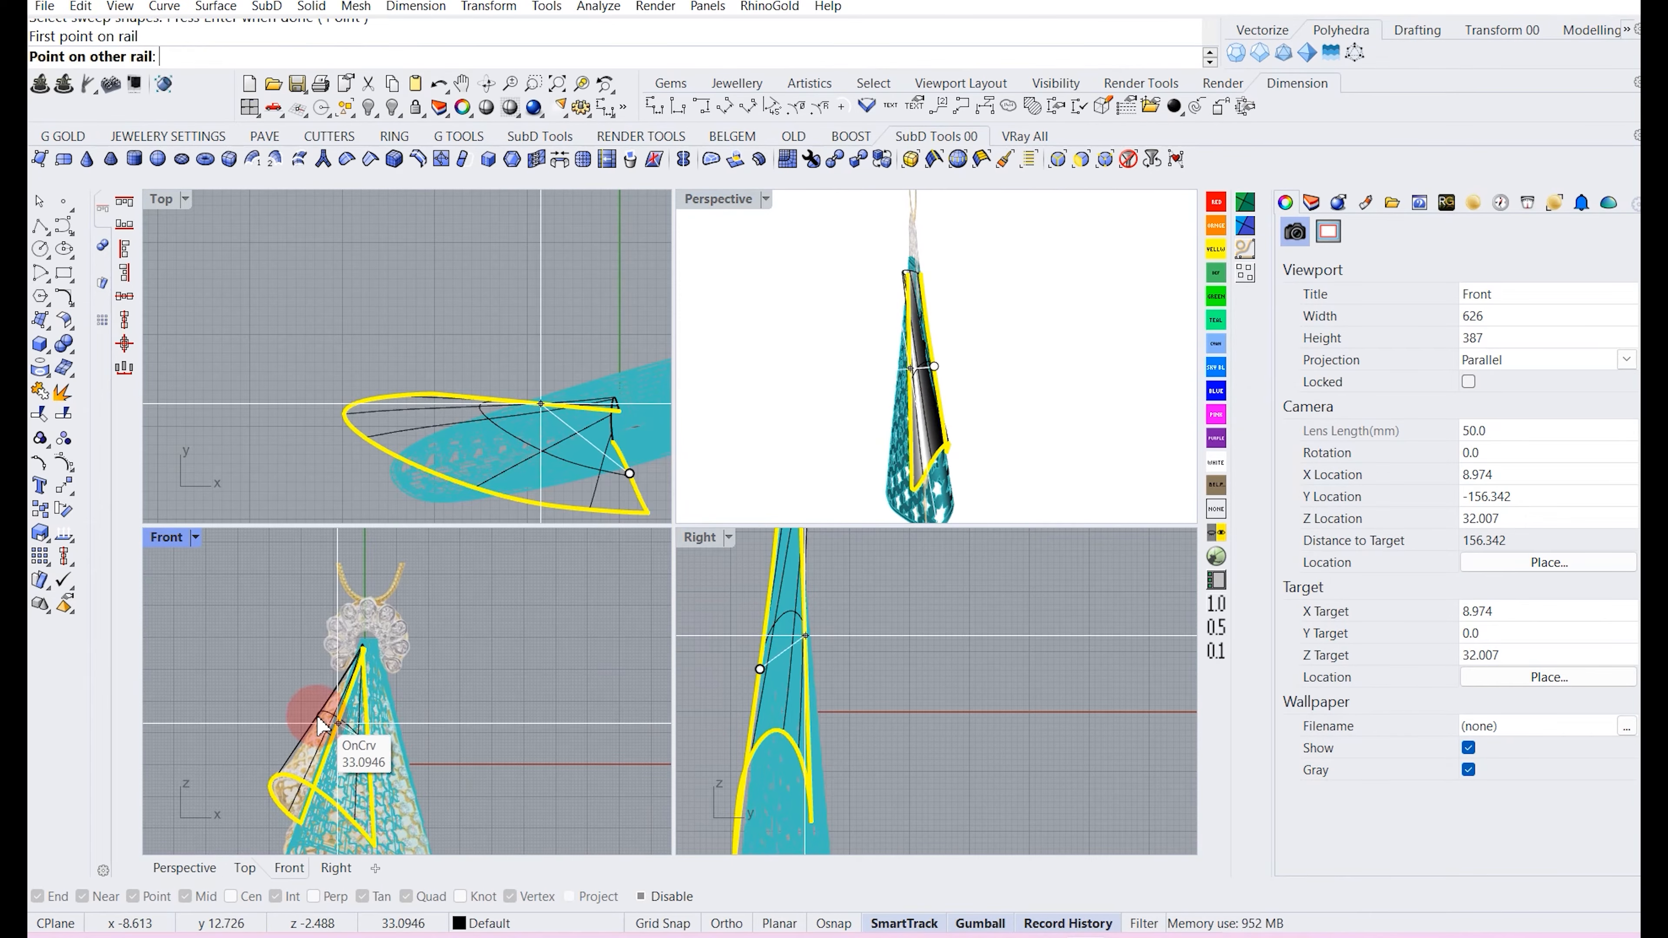
pyautogui.click(317, 726)
pyautogui.click(365, 674)
pyautogui.click(349, 686)
pyautogui.rightClick(1075, 278)
pyautogui.rightClick(989, 314)
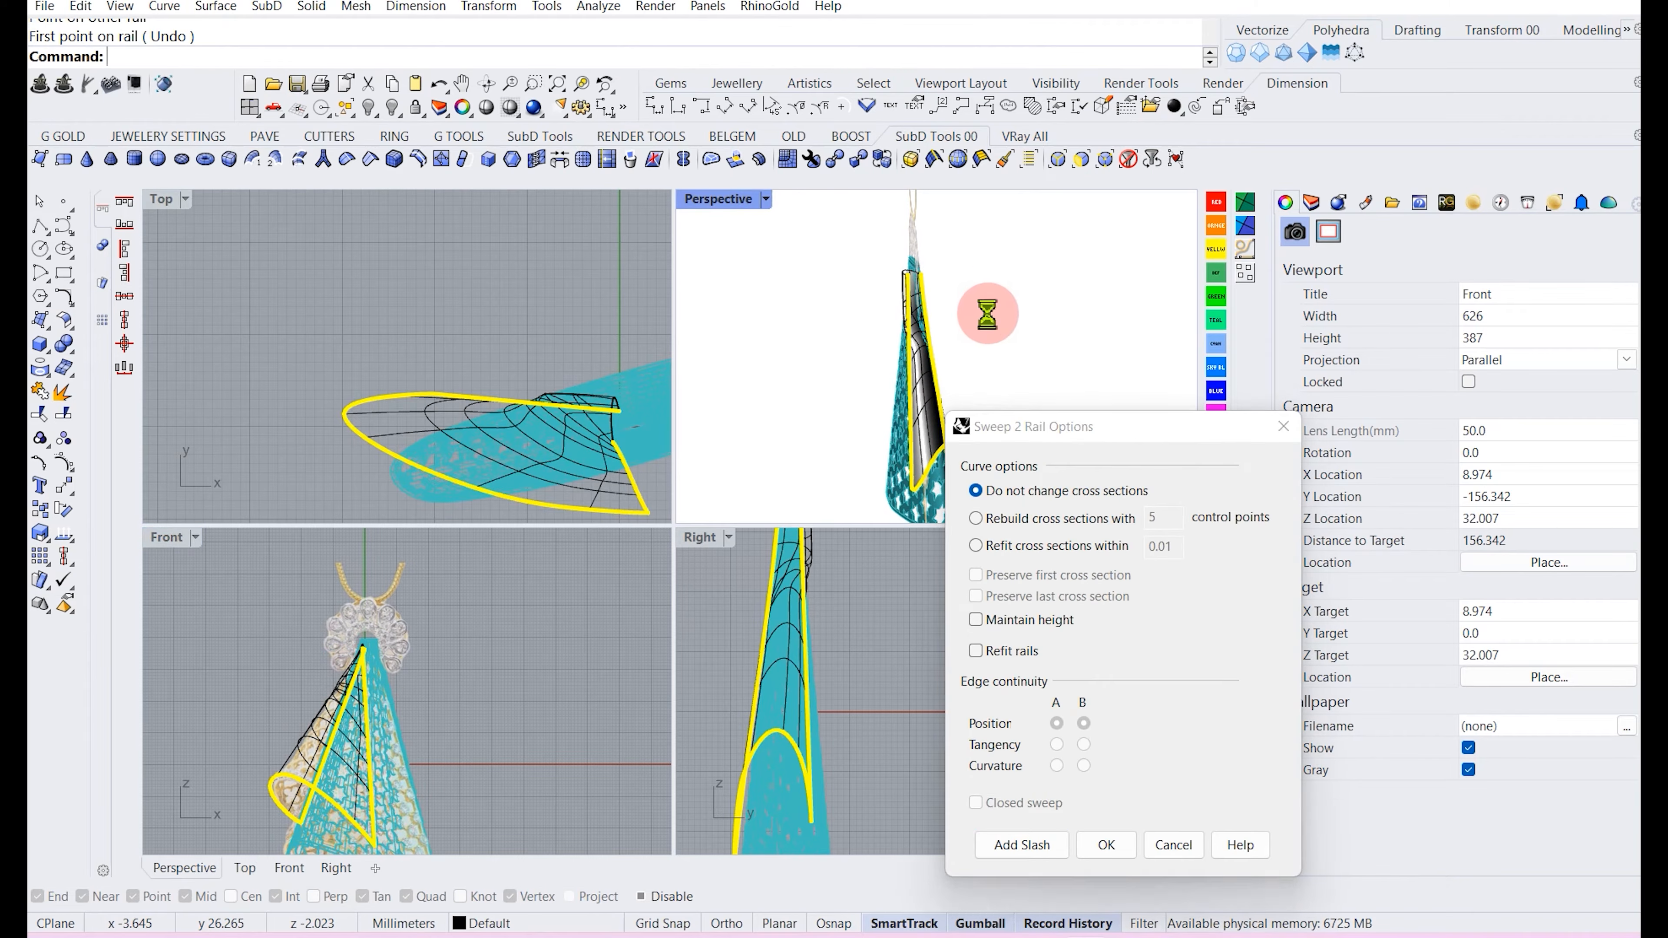
pyautogui.moveTo(988, 317); pyautogui.dragTo(873, 427, button='right')
pyautogui.hotkey('ctrl', 'z')
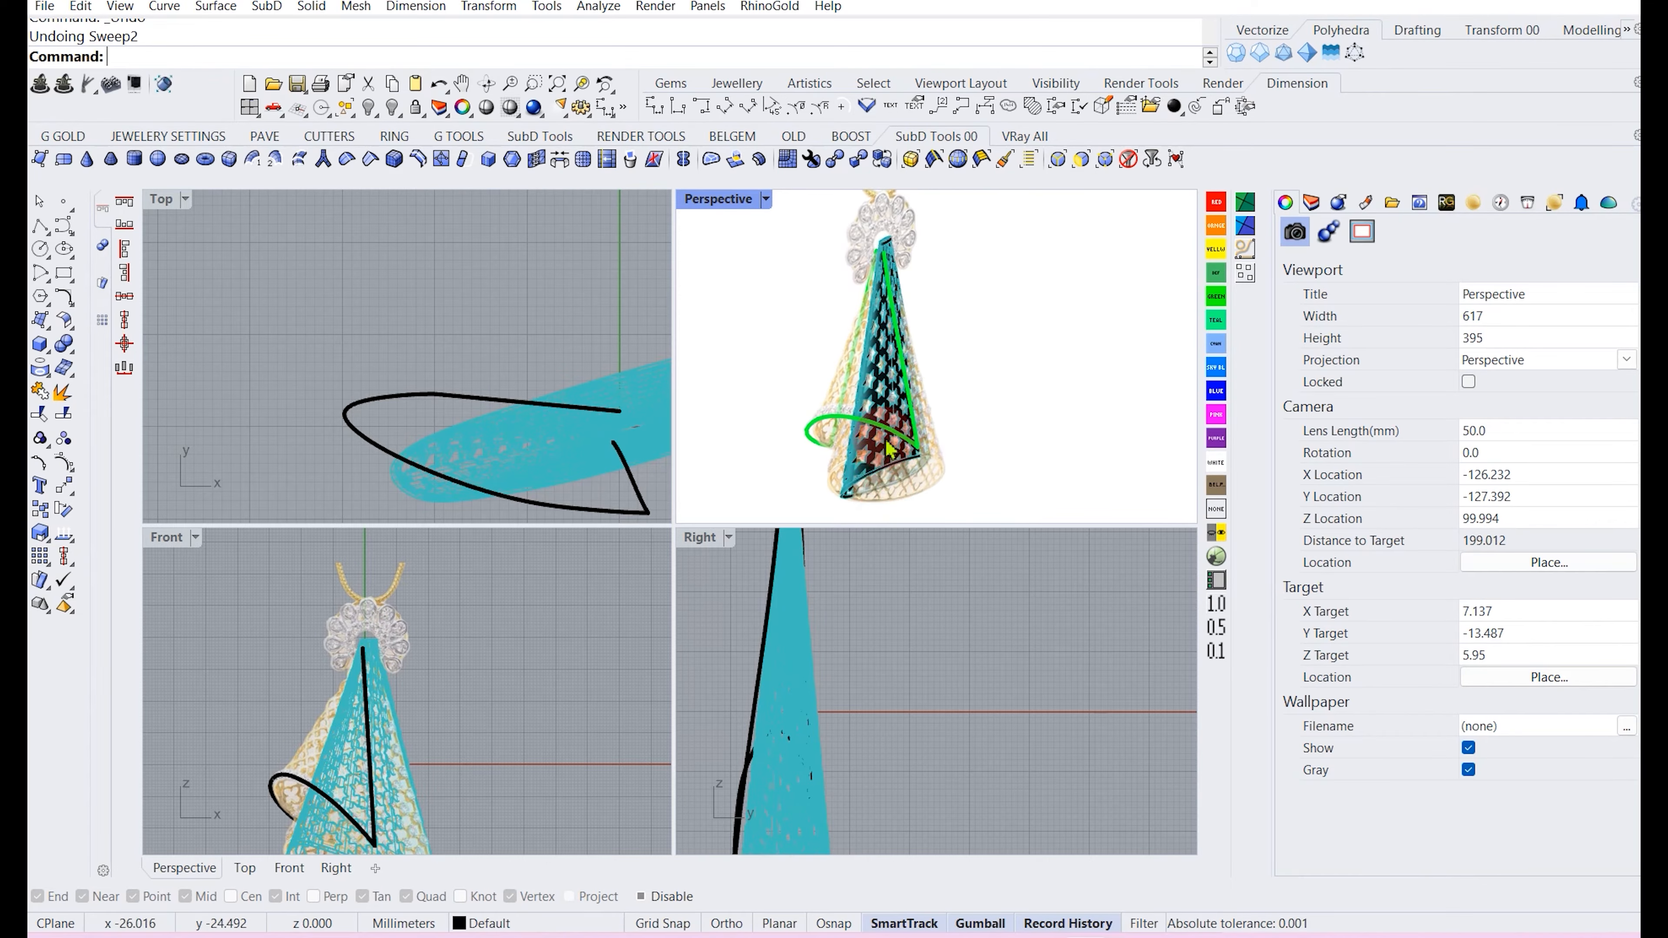
# Sweep the flap surface along its rail curves with Sweep 2 Rails using the default options.
pyautogui.click(886, 433)
pyautogui.scroll(-3, 388, 677)
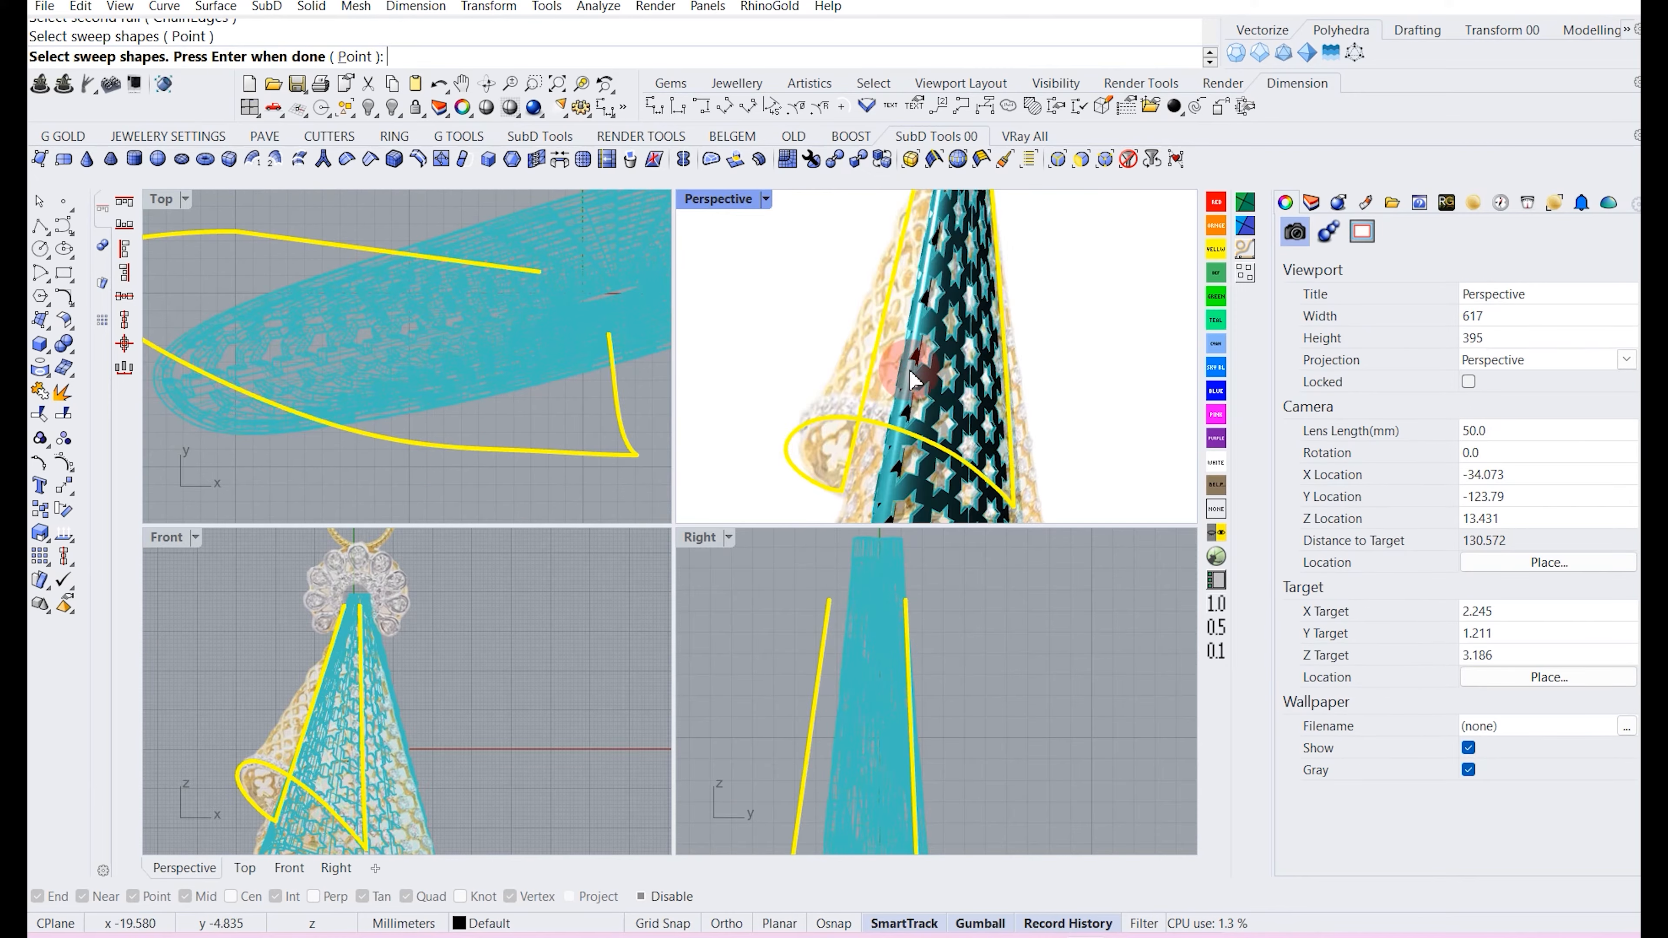
pyautogui.moveTo(916, 366); pyautogui.dragTo(878, 424, button='right')
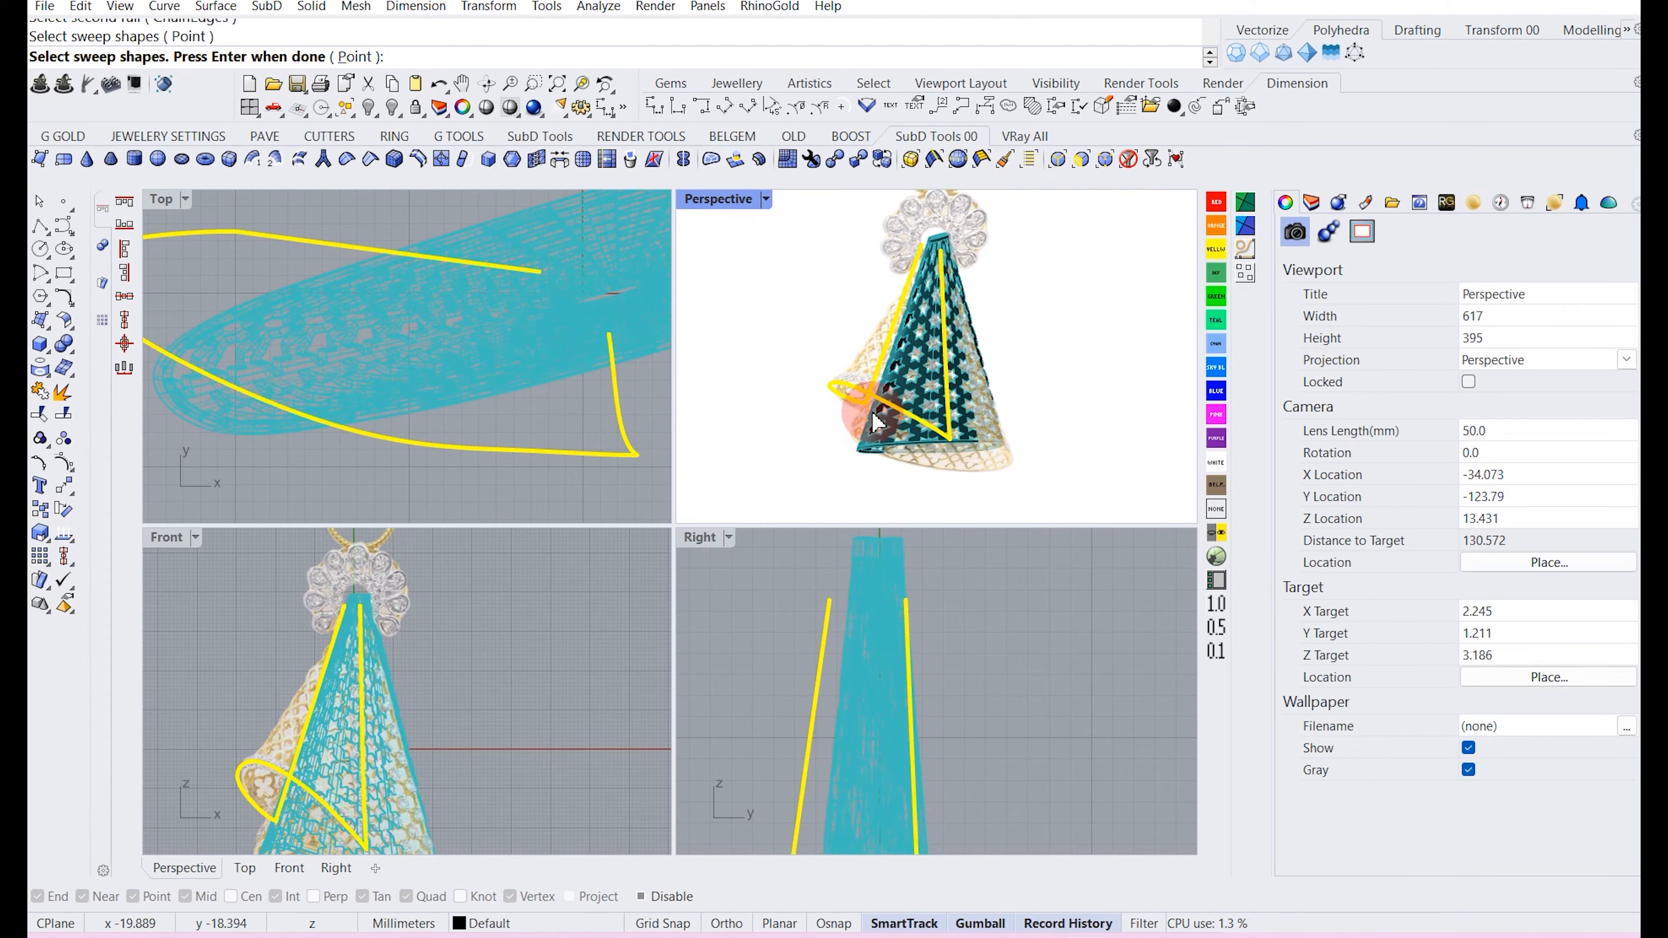
pyautogui.press('Return')
pyautogui.press('Return')
pyautogui.moveTo(1024, 262); pyautogui.dragTo(998, 328, button='right')
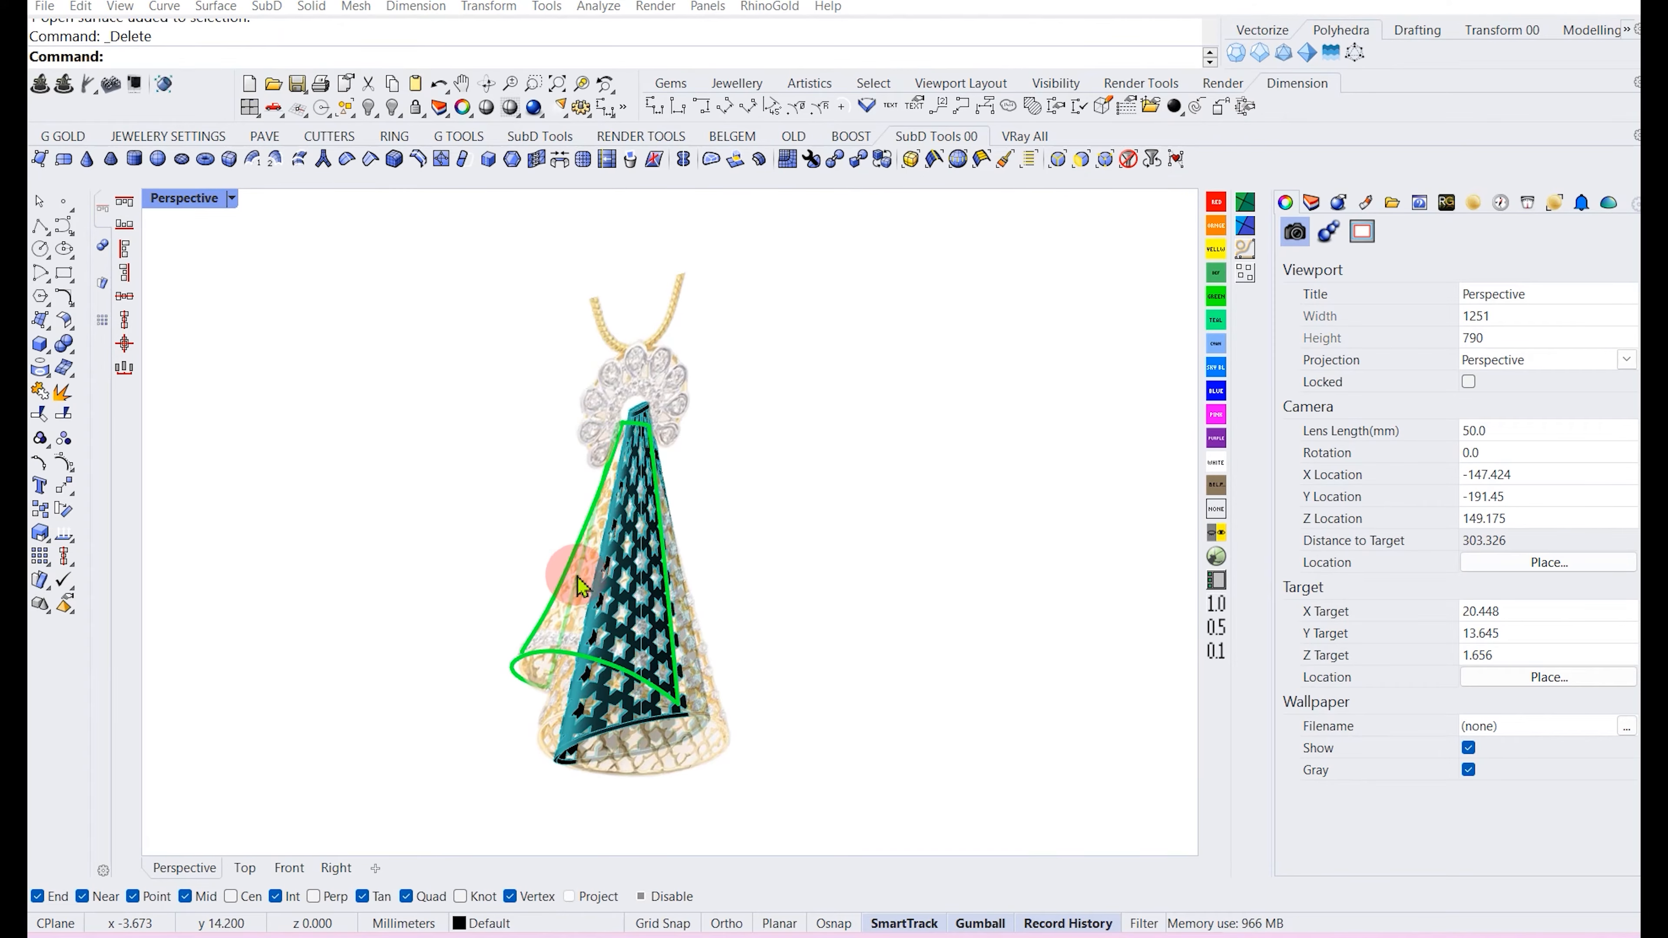
# Select and delete the swept flap surface.
pyautogui.moveTo(583, 606); pyautogui.dragTo(739, 612, button='right')
pyautogui.scroll(5, 618, 612)
pyautogui.click(771, 609)
pyautogui.moveTo(856, 603); pyautogui.dragTo(732, 585, button='right')
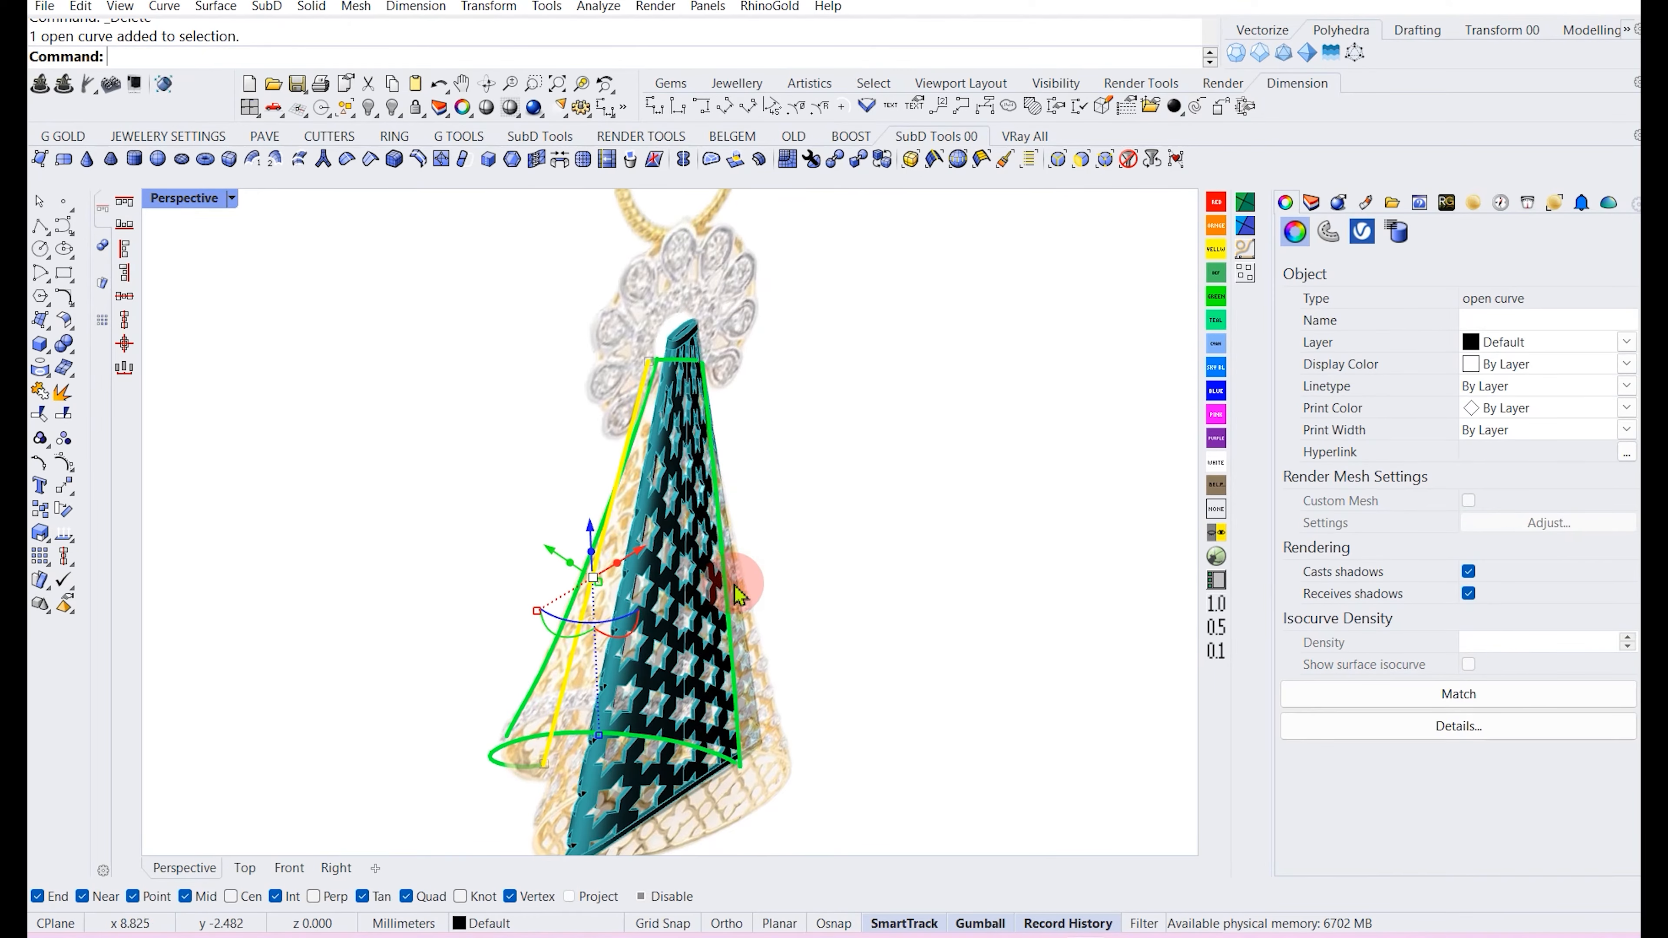
# Orbit and zoom around the cone to examine how the flap curves sit against its surface.
pyautogui.click(724, 595)
pyautogui.scroll(-2, 709, 587)
pyautogui.click(714, 555)
pyautogui.click(794, 505)
pyautogui.moveTo(794, 504); pyautogui.dragTo(740, 503, button='right')
pyautogui.scroll(4, 658, 463)
pyautogui.moveTo(461, 670); pyautogui.dragTo(426, 643, button='right')
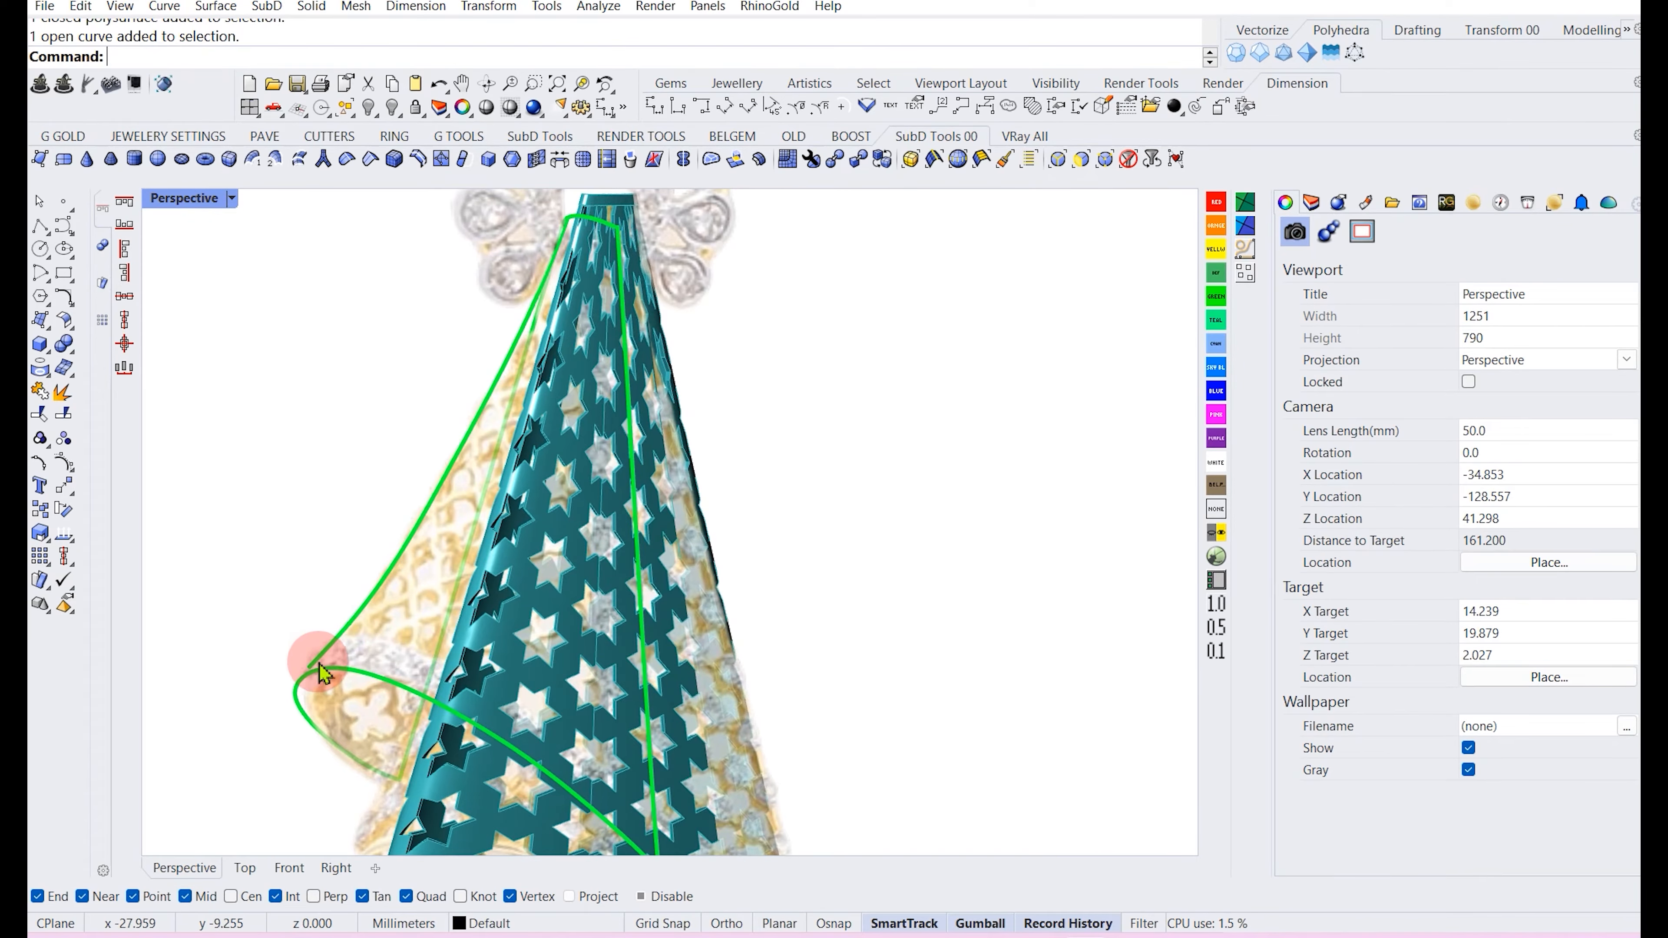
pyautogui.scroll(3, 319, 673)
pyautogui.scroll(-6, 497, 626)
pyautogui.moveTo(502, 630); pyautogui.dragTo(490, 609, button='right')
pyautogui.moveTo(494, 536); pyautogui.dragTo(644, 505, button='right')
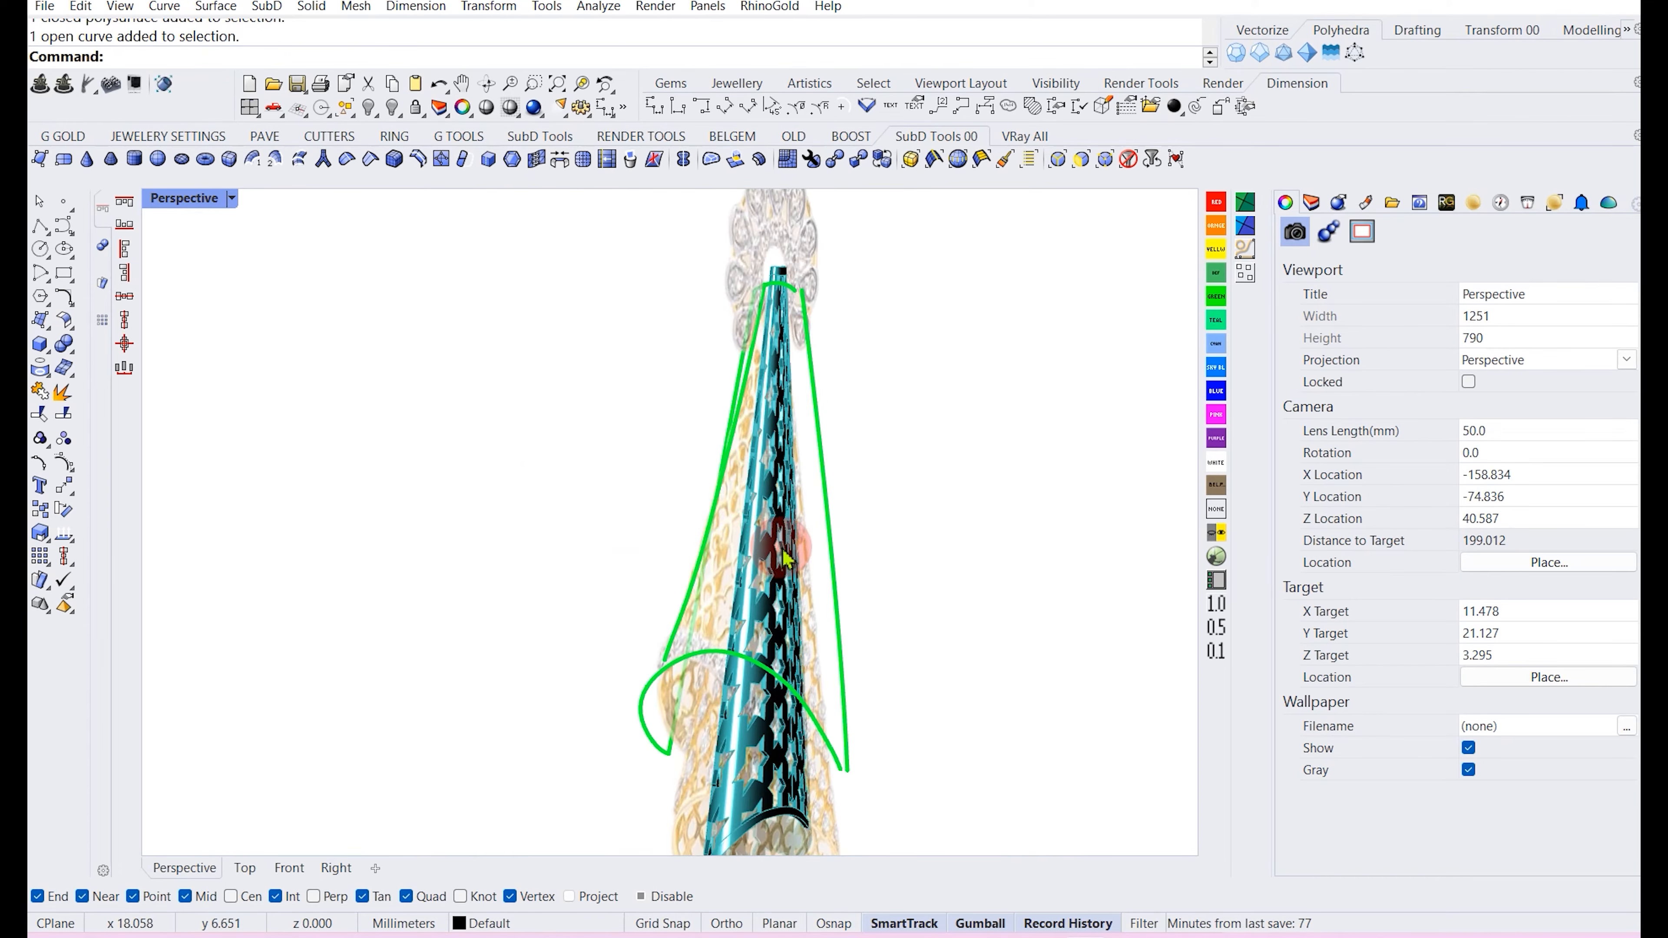
pyautogui.moveTo(786, 557); pyautogui.dragTo(852, 566, button='right')
pyautogui.scroll(3, 899, 657)
pyautogui.click(780, 713)
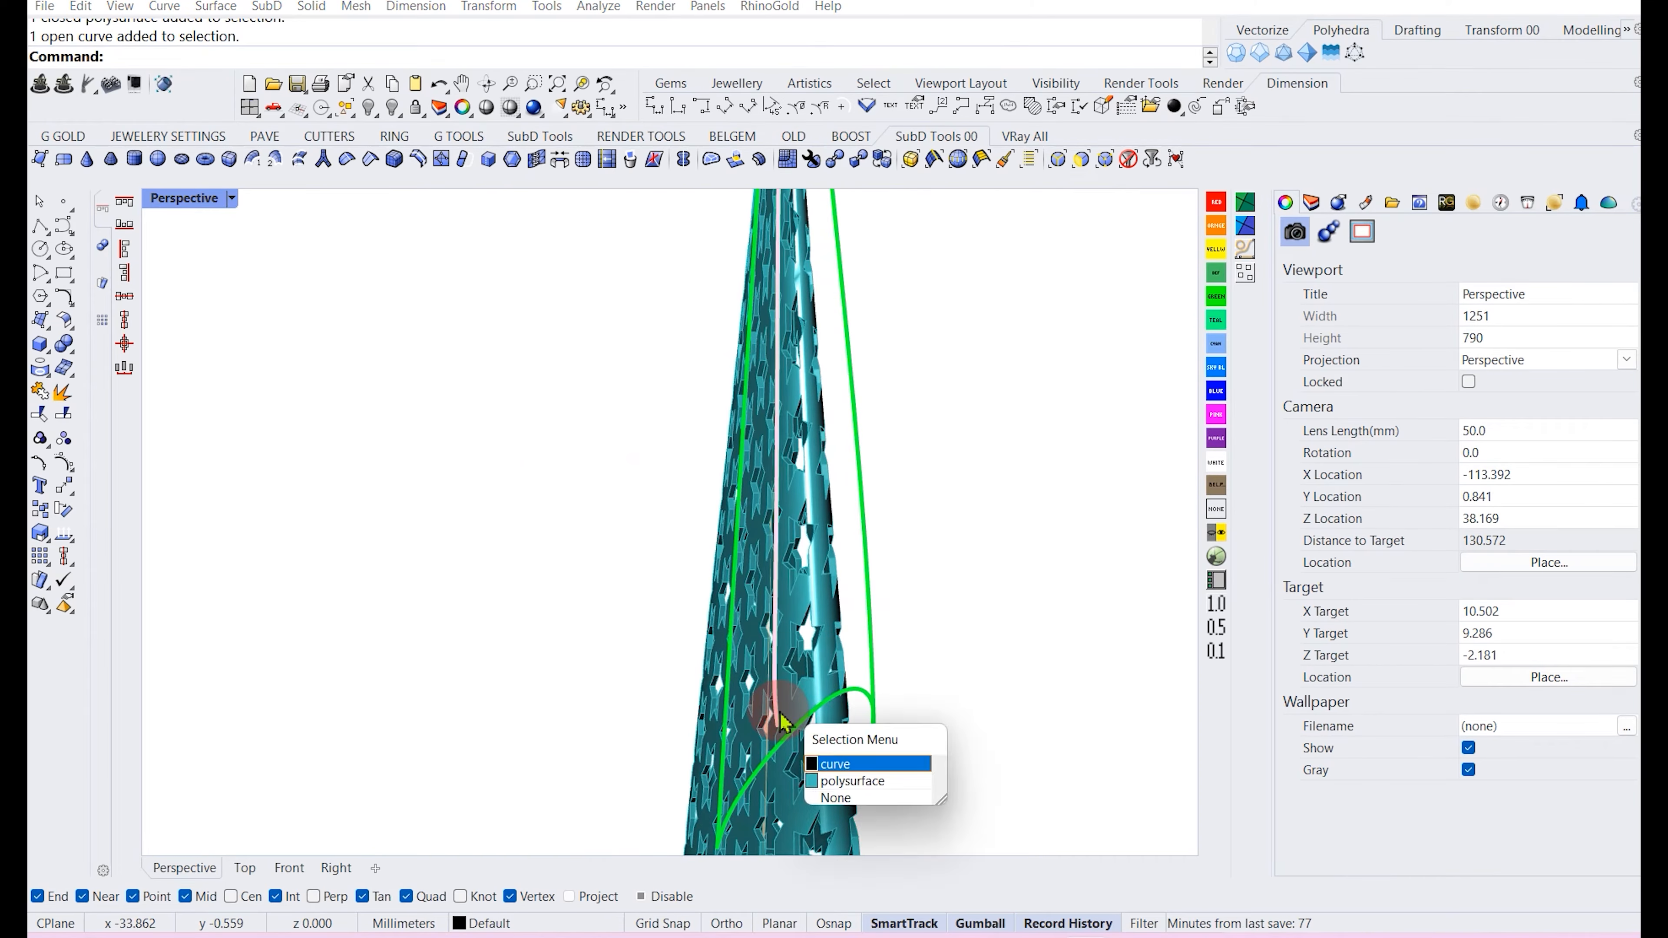
pyautogui.click(832, 764)
pyautogui.scroll(-4, 739, 663)
pyautogui.moveTo(846, 560); pyautogui.dragTo(730, 568, button='right')
pyautogui.moveTo(621, 688); pyautogui.dragTo(661, 431, button='right')
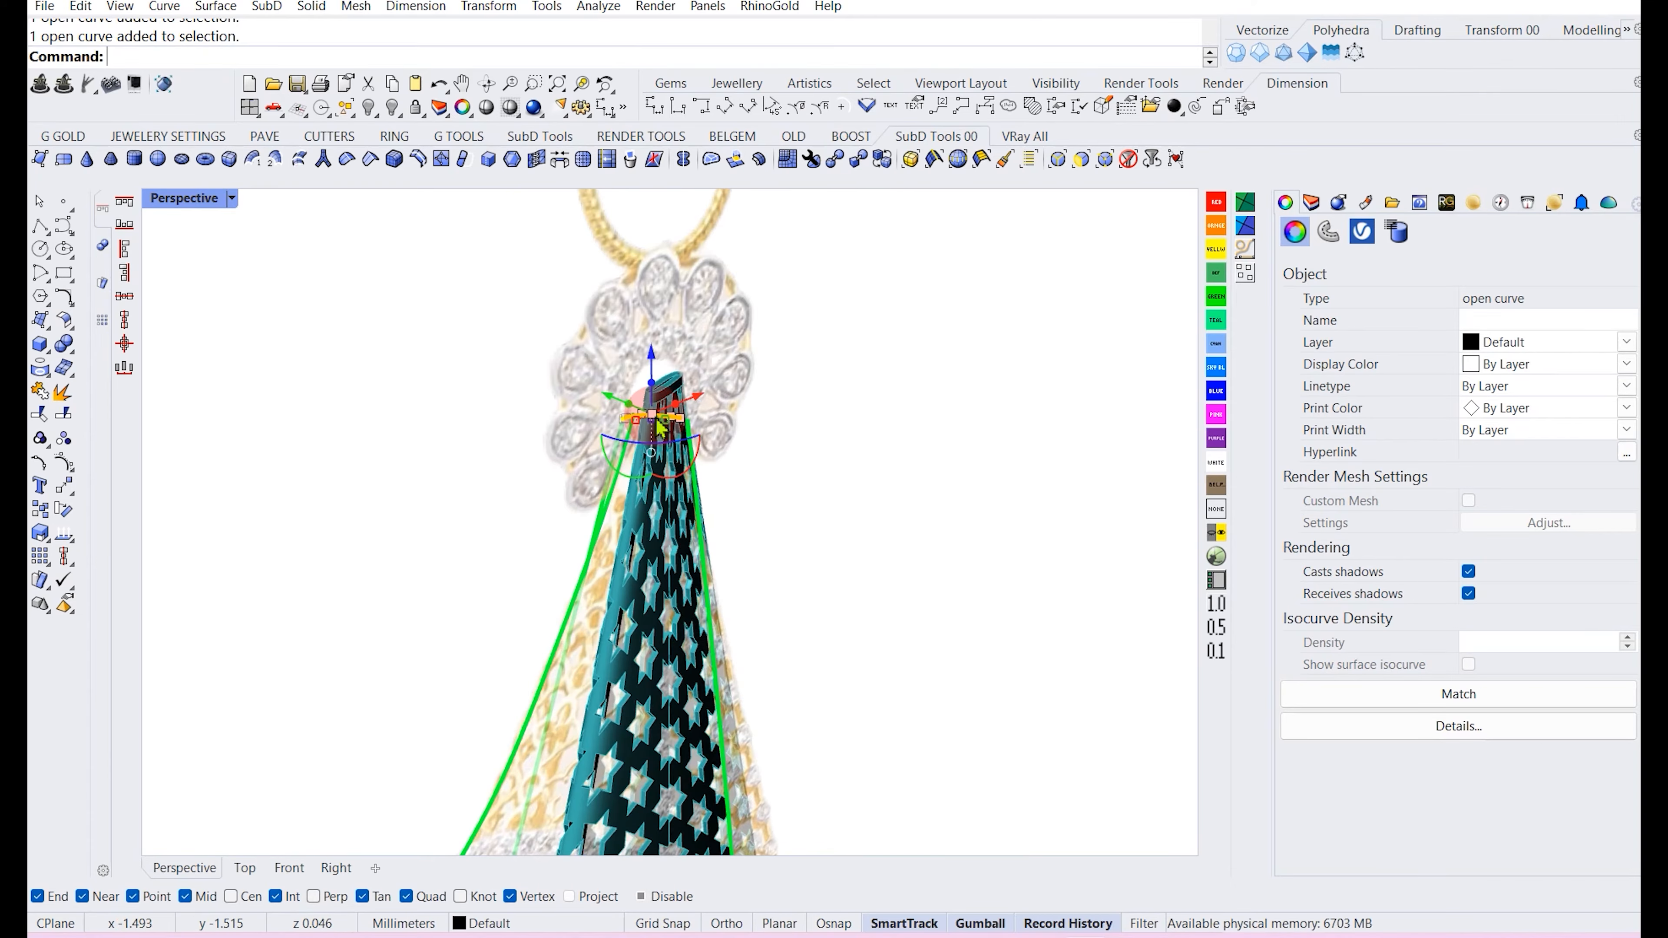
pyautogui.moveTo(654, 442); pyautogui.dragTo(652, 458, button='right')
pyautogui.scroll(-4, 647, 463)
pyautogui.click(585, 605)
pyautogui.scroll(-4, 585, 603)
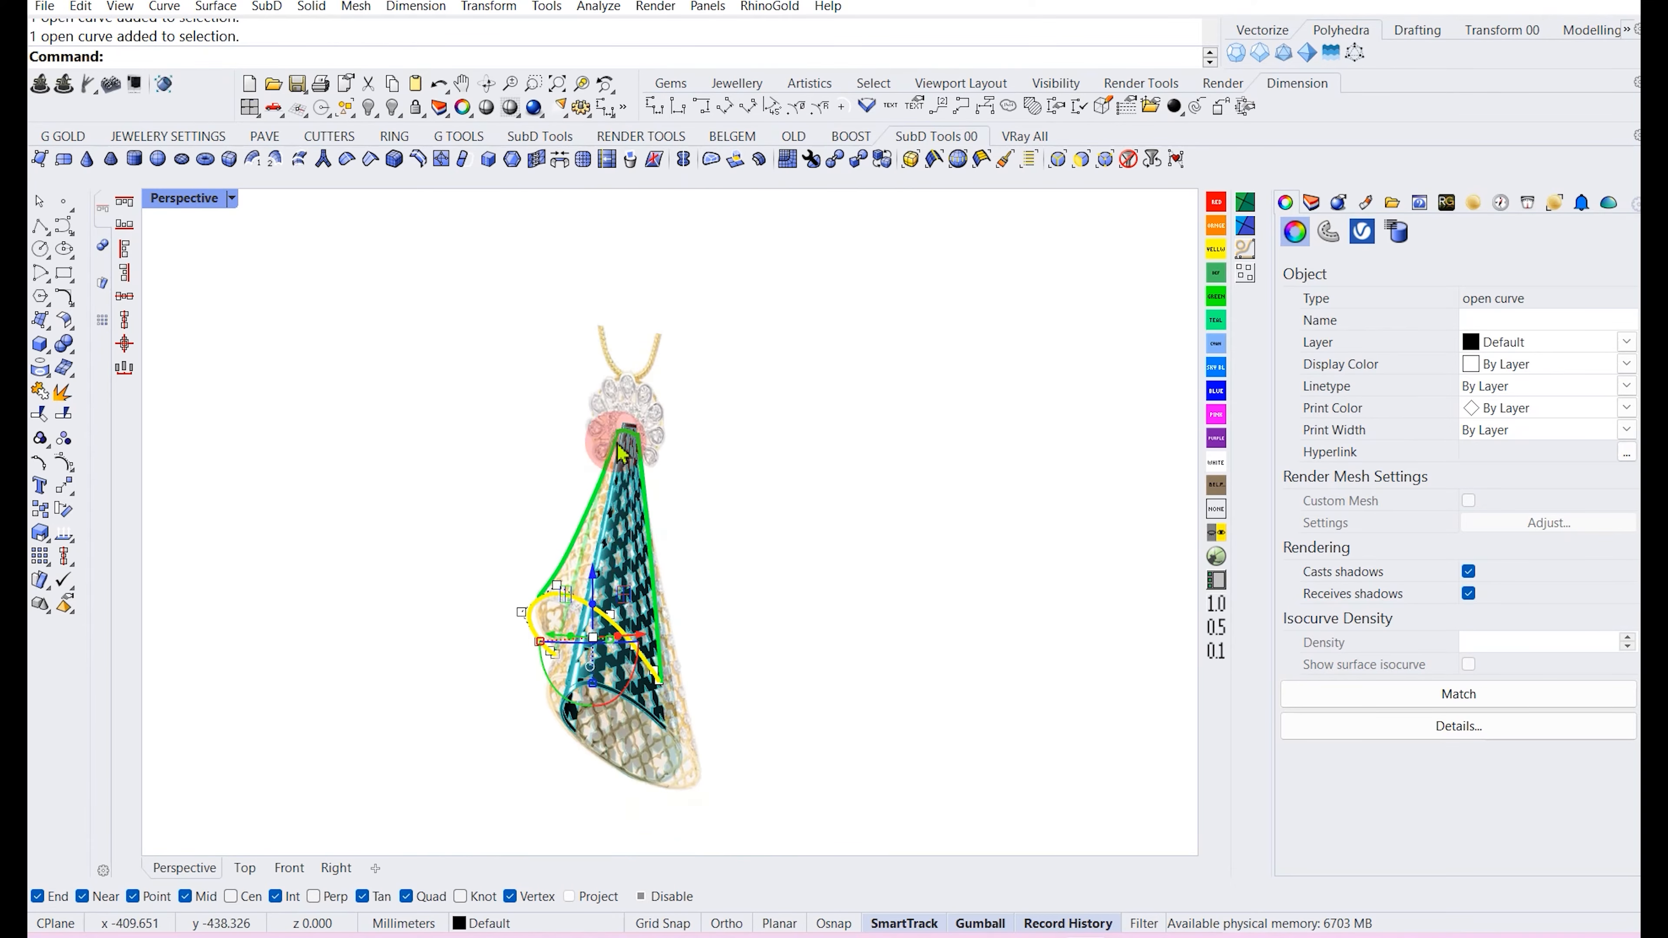
pyautogui.scroll(4, 624, 460)
pyautogui.scroll(-4, 630, 447)
pyautogui.press('Escape')
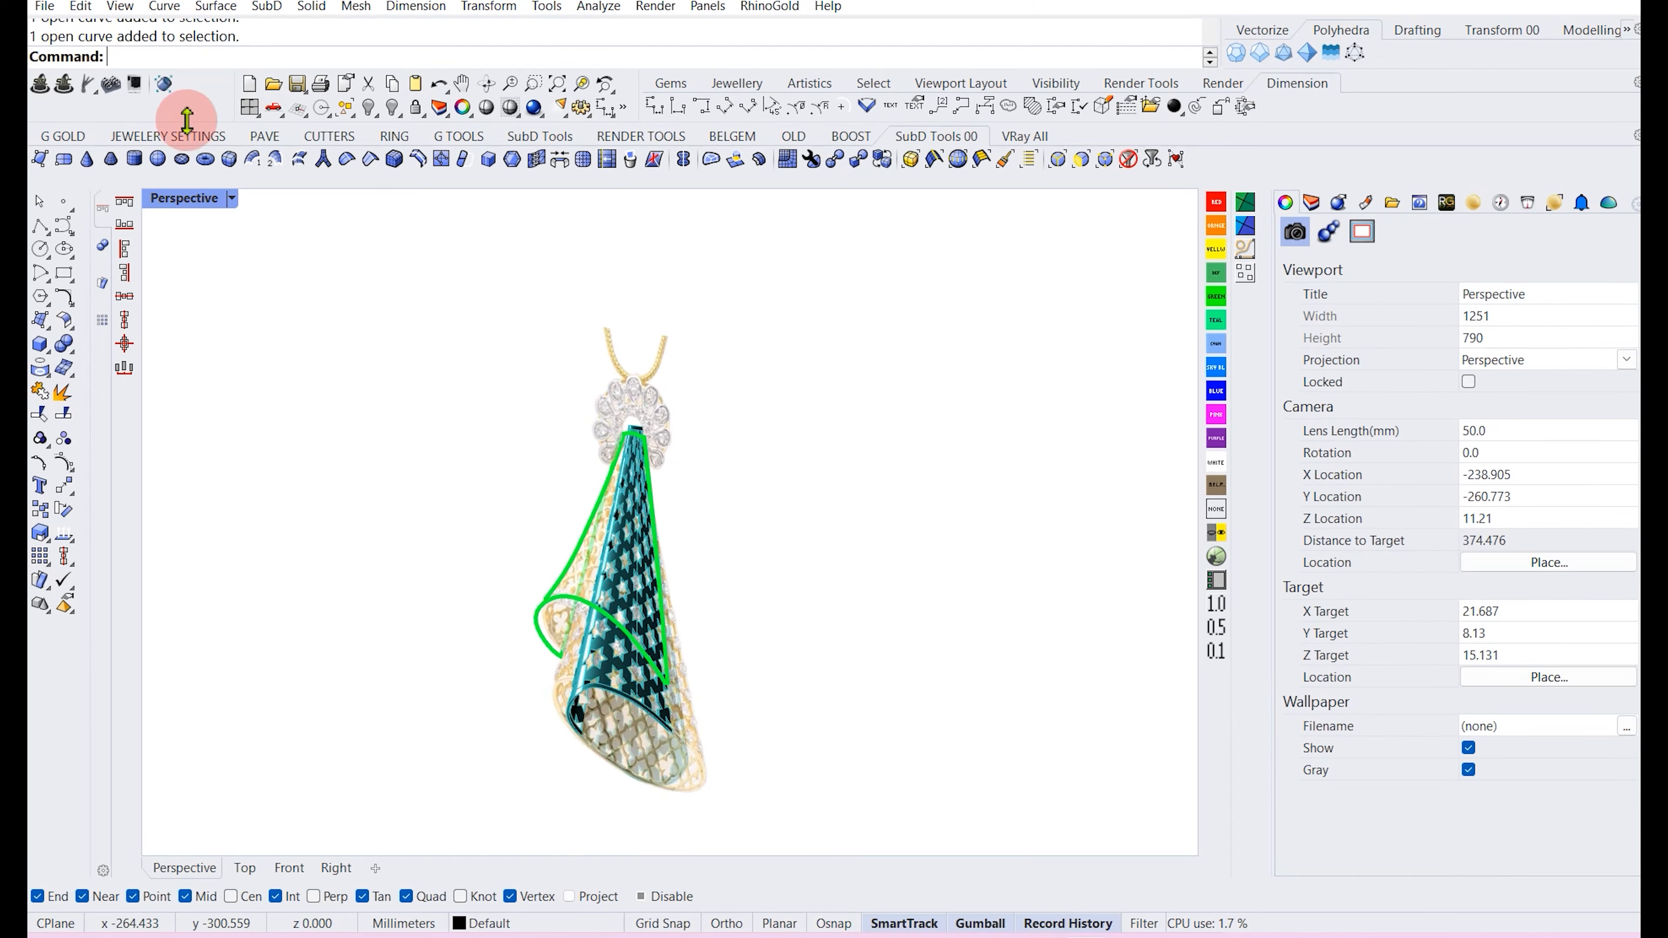
# Sweep the flap surface with Sweep 2 Rails, using the cone's top edge and the flap curves as rails and shapes.
pyautogui.click(207, 8)
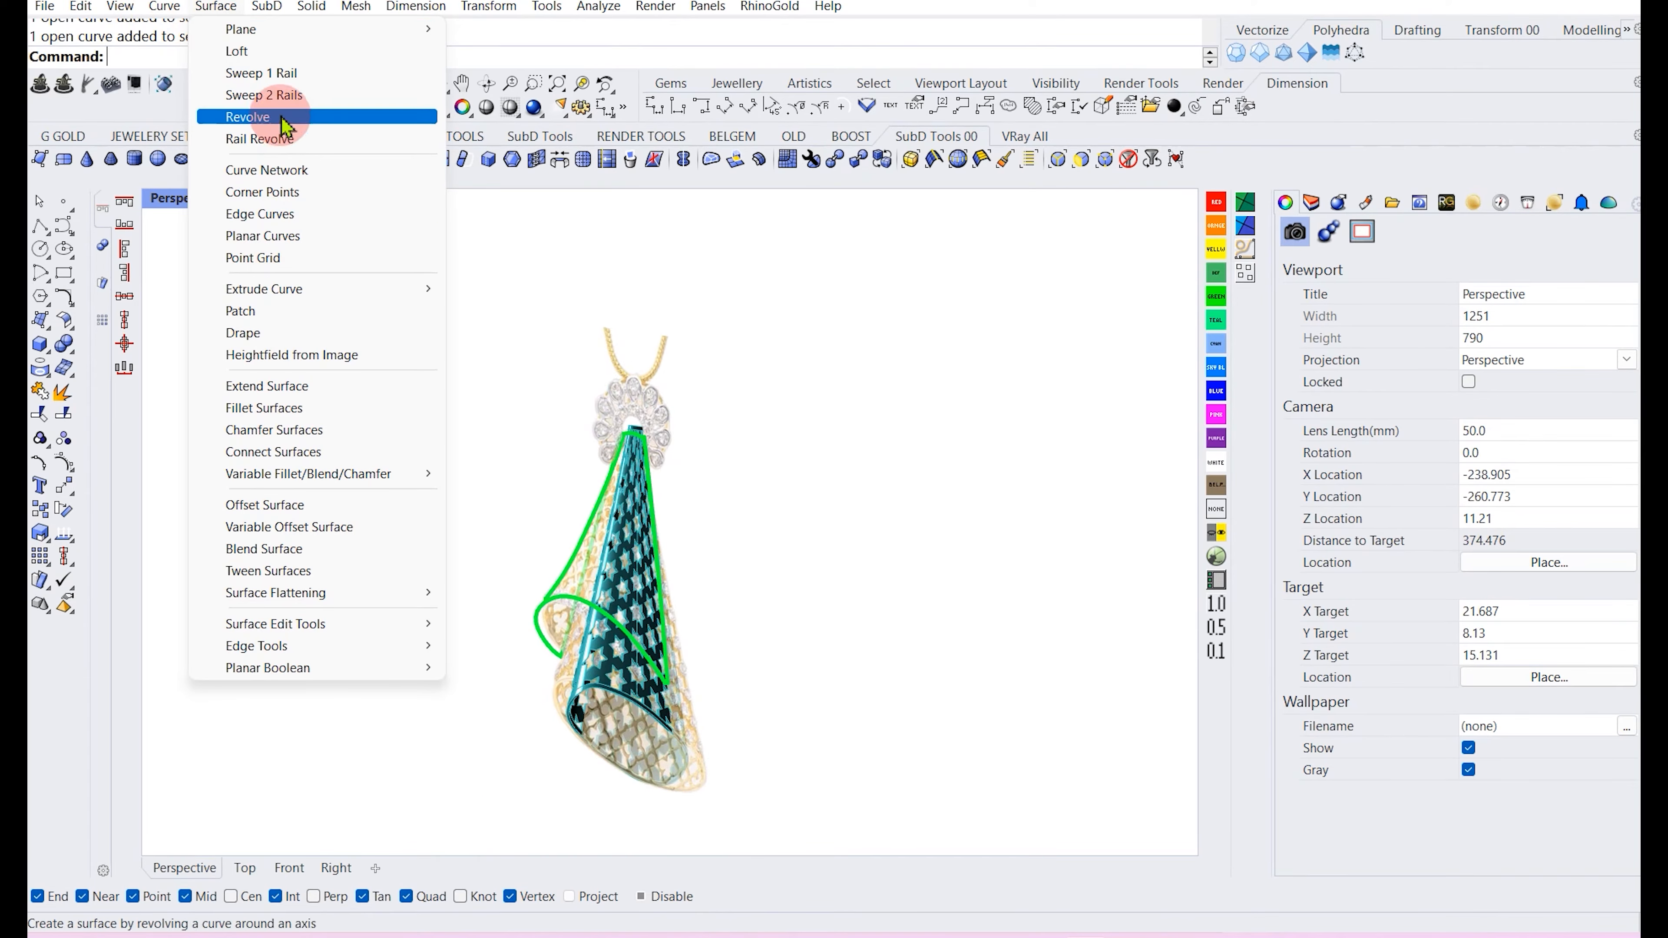
pyautogui.click(266, 95)
pyautogui.click(597, 686)
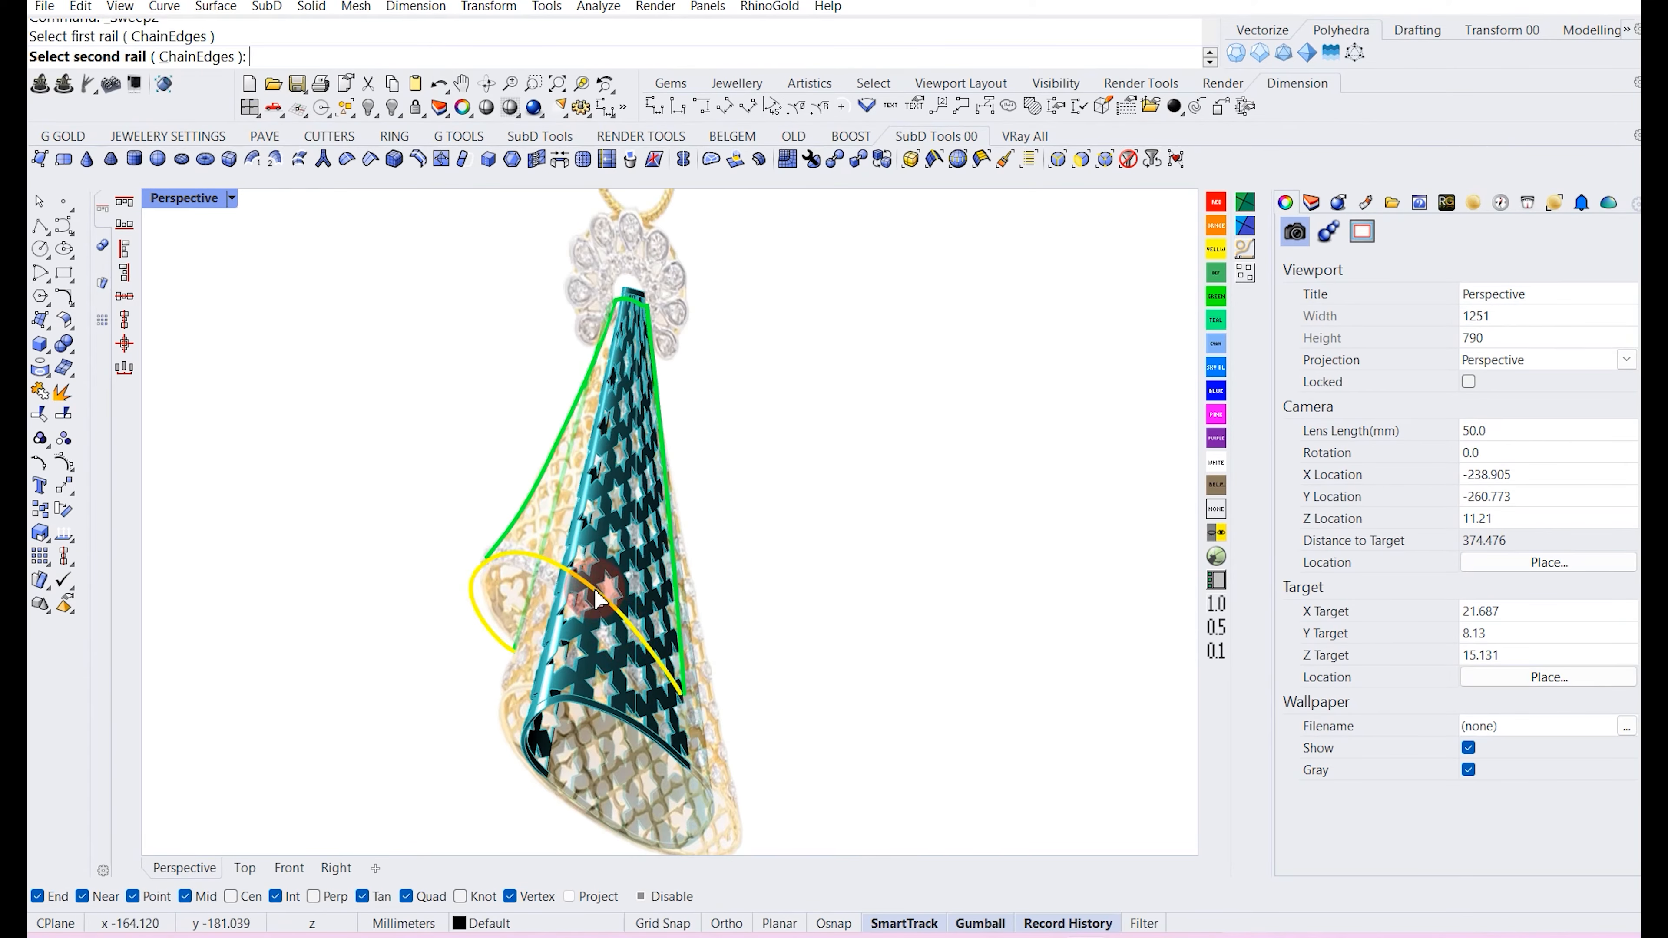
pyautogui.scroll(5, 585, 477)
pyautogui.click(627, 336)
pyautogui.rightClick(627, 336)
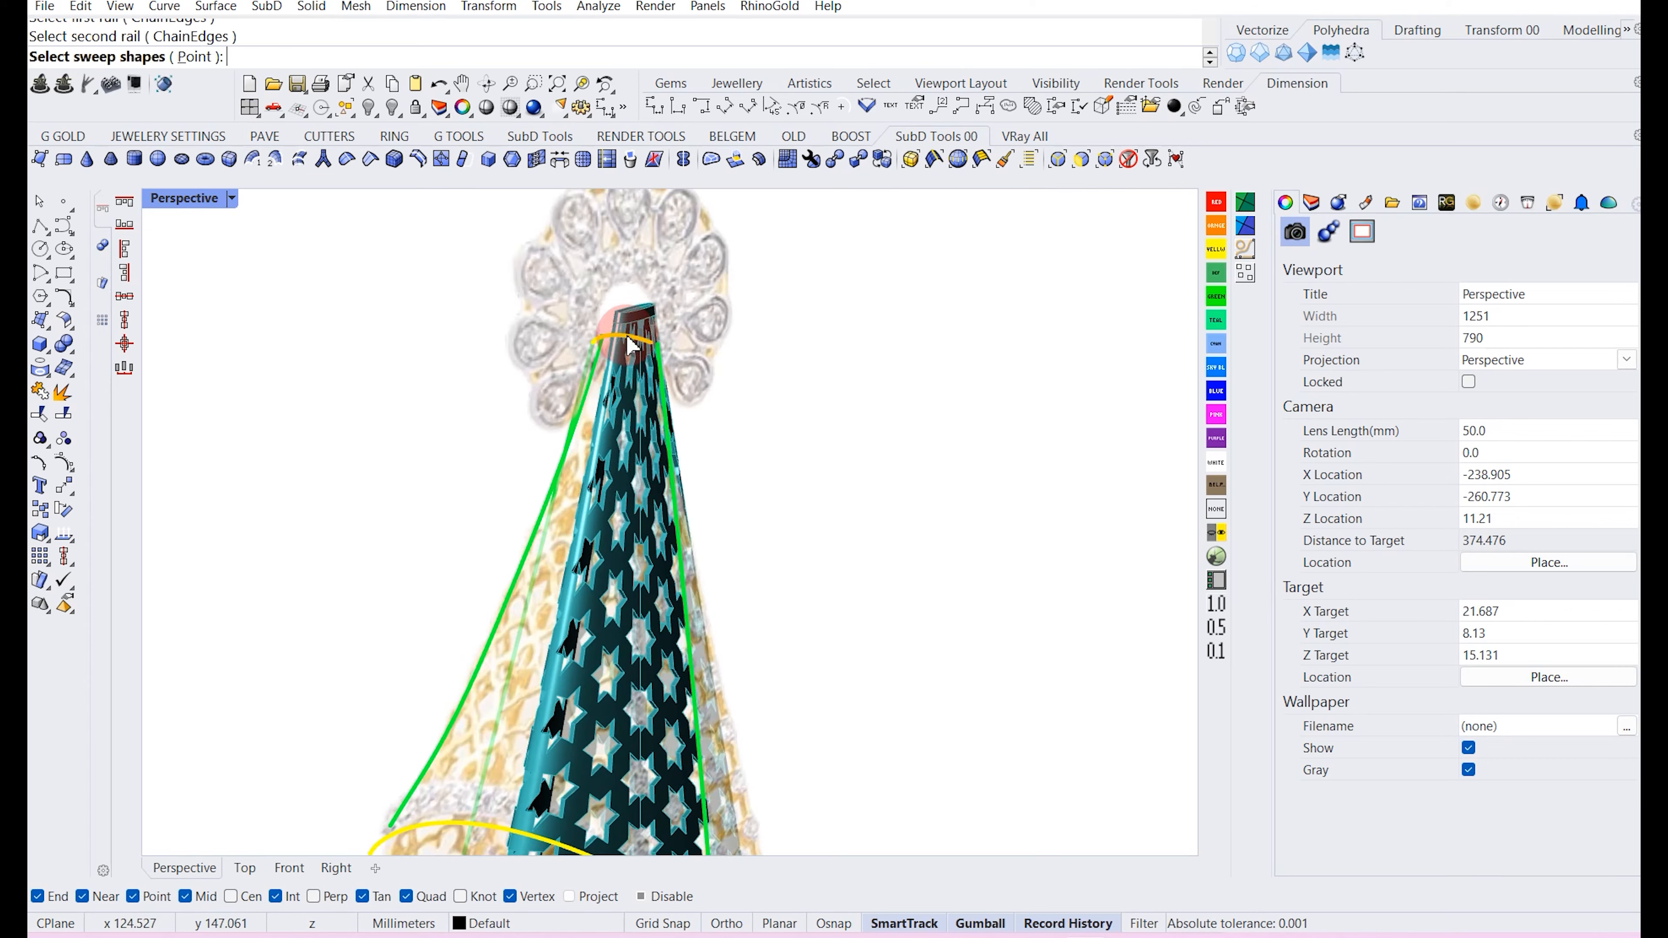
pyautogui.click(630, 342)
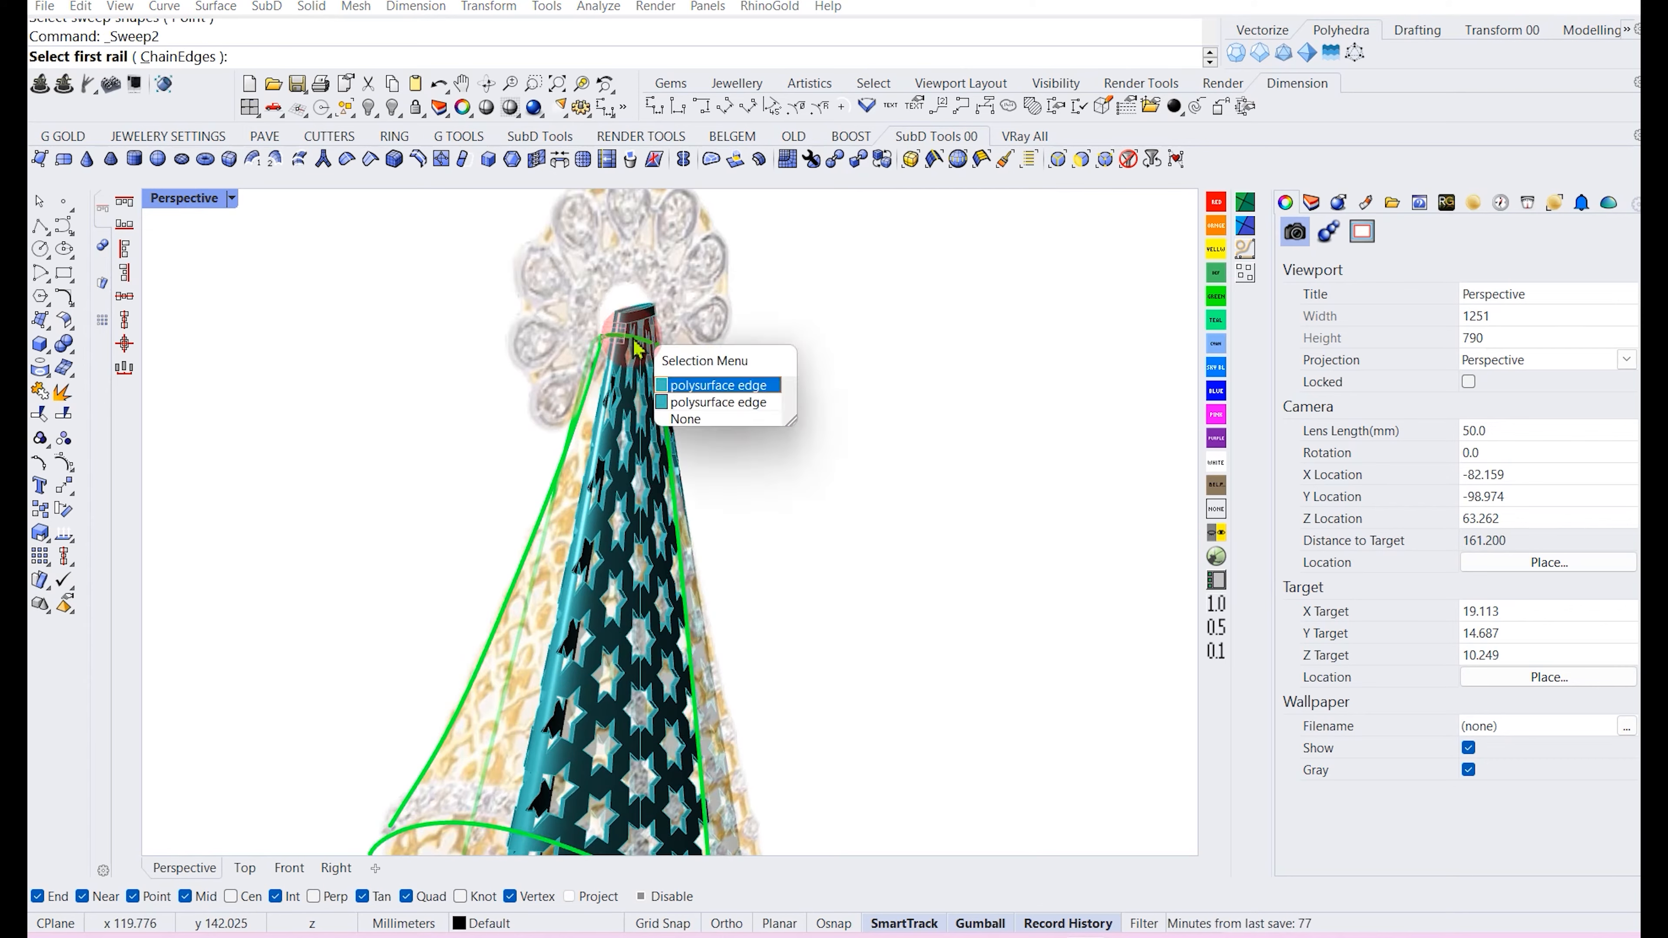
pyautogui.click(700, 379)
pyautogui.scroll(-2, 558, 657)
pyautogui.click(534, 720)
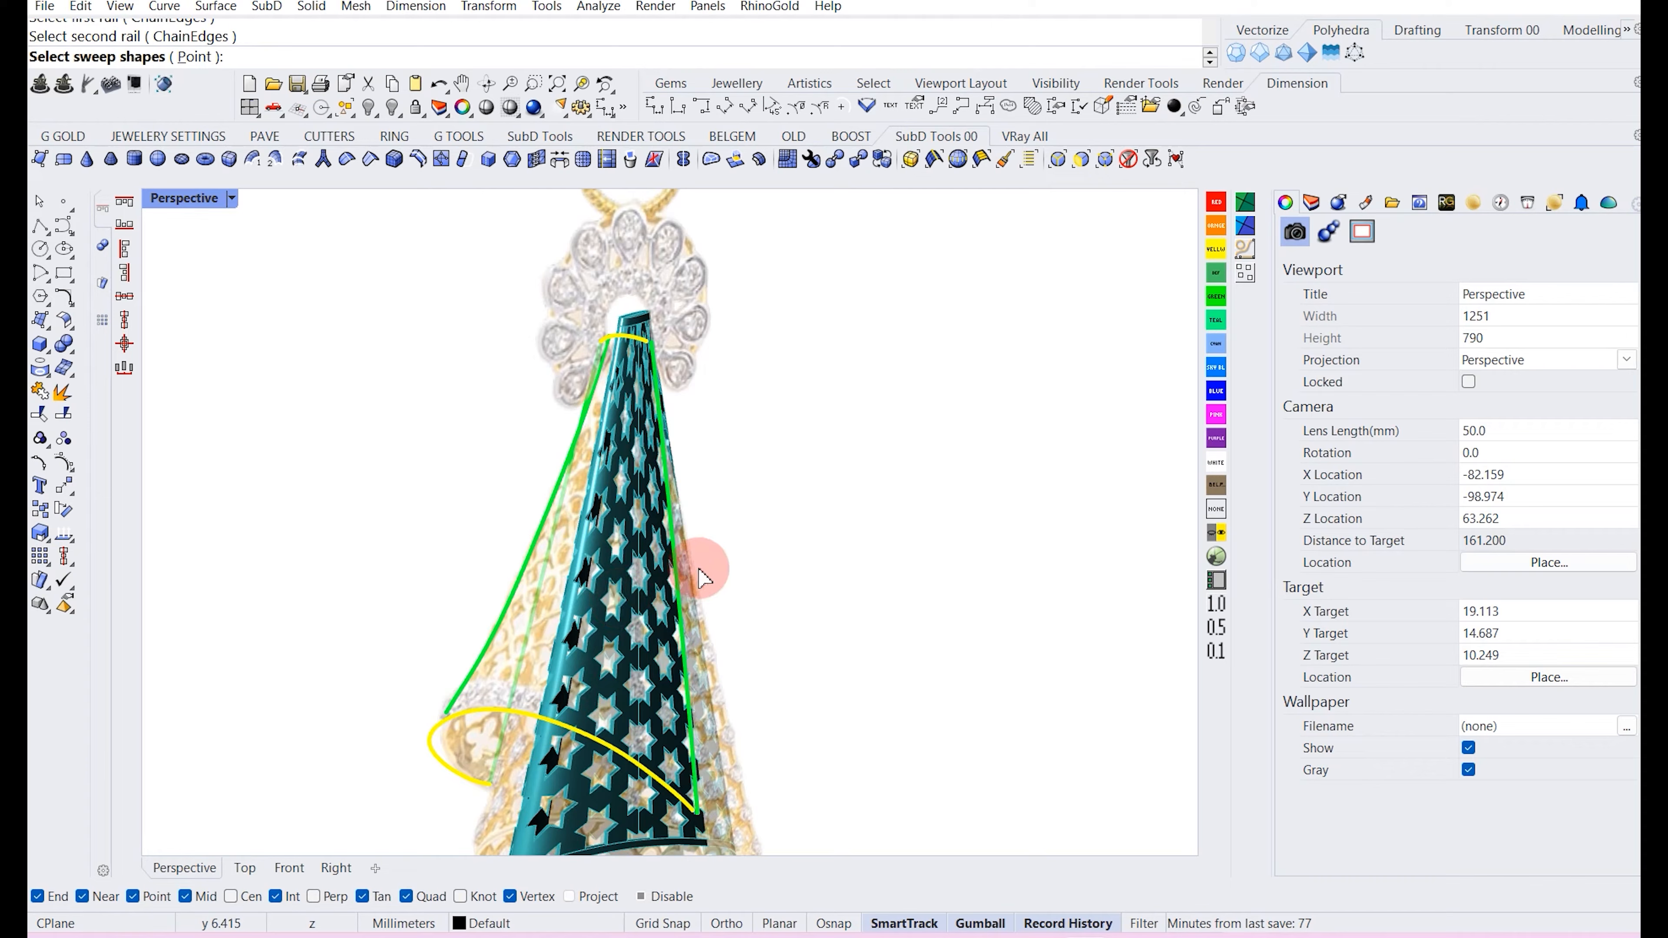
pyautogui.click(678, 587)
pyautogui.moveTo(566, 573); pyautogui.dragTo(831, 604, button='right')
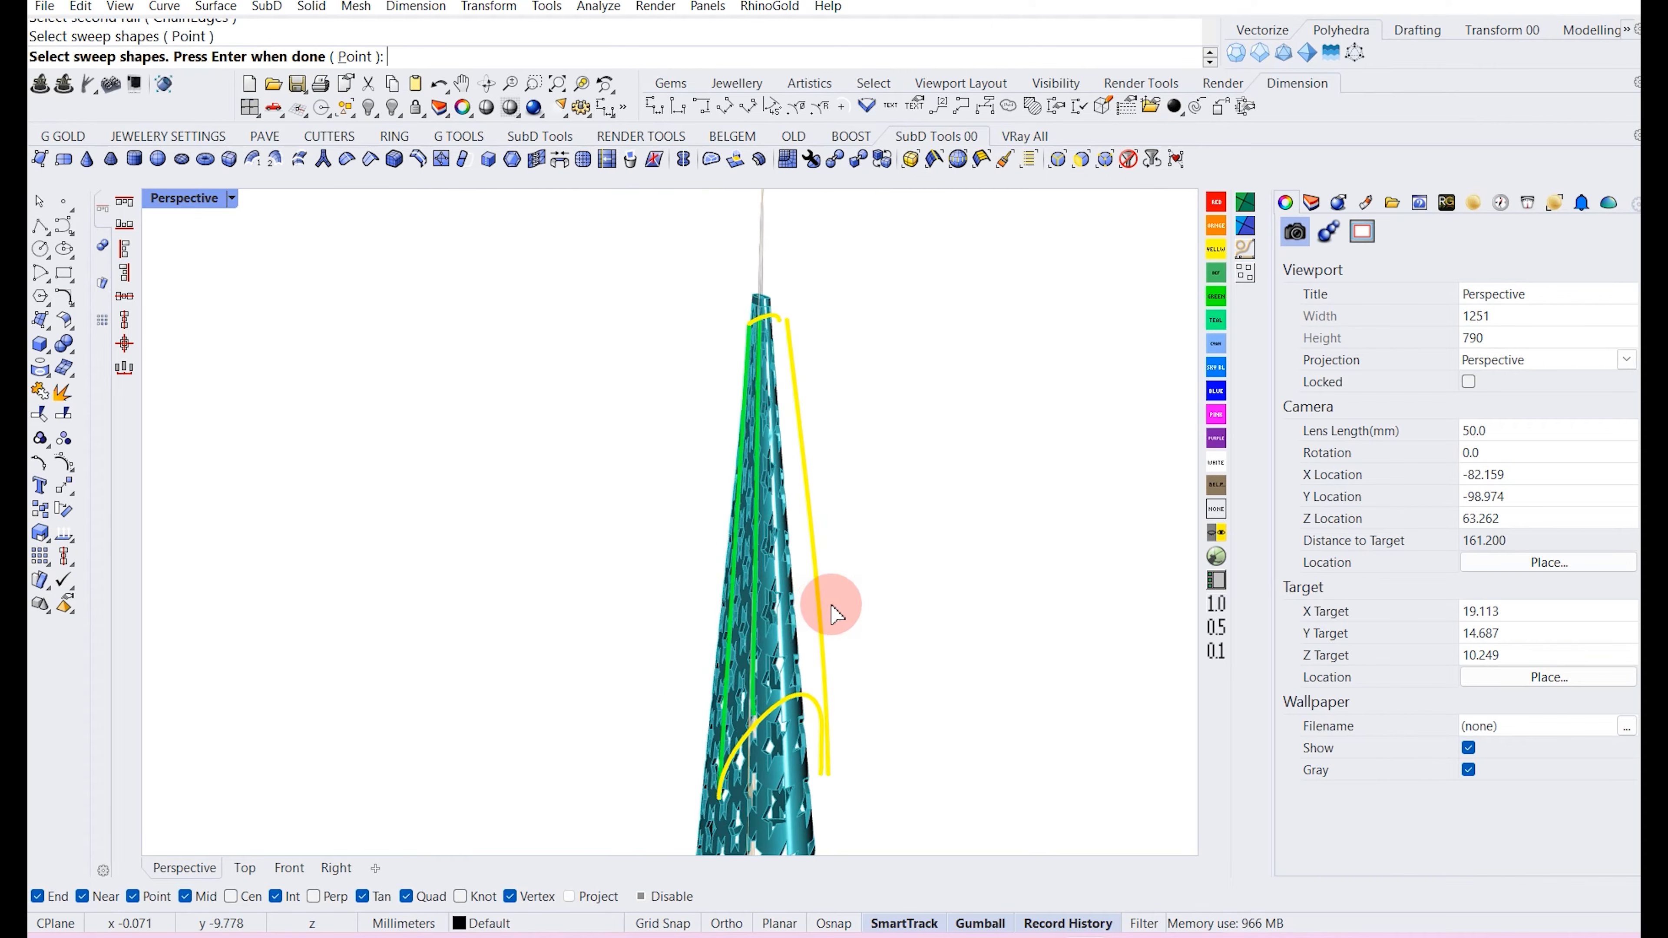
pyautogui.click(745, 623)
pyautogui.press('Return')
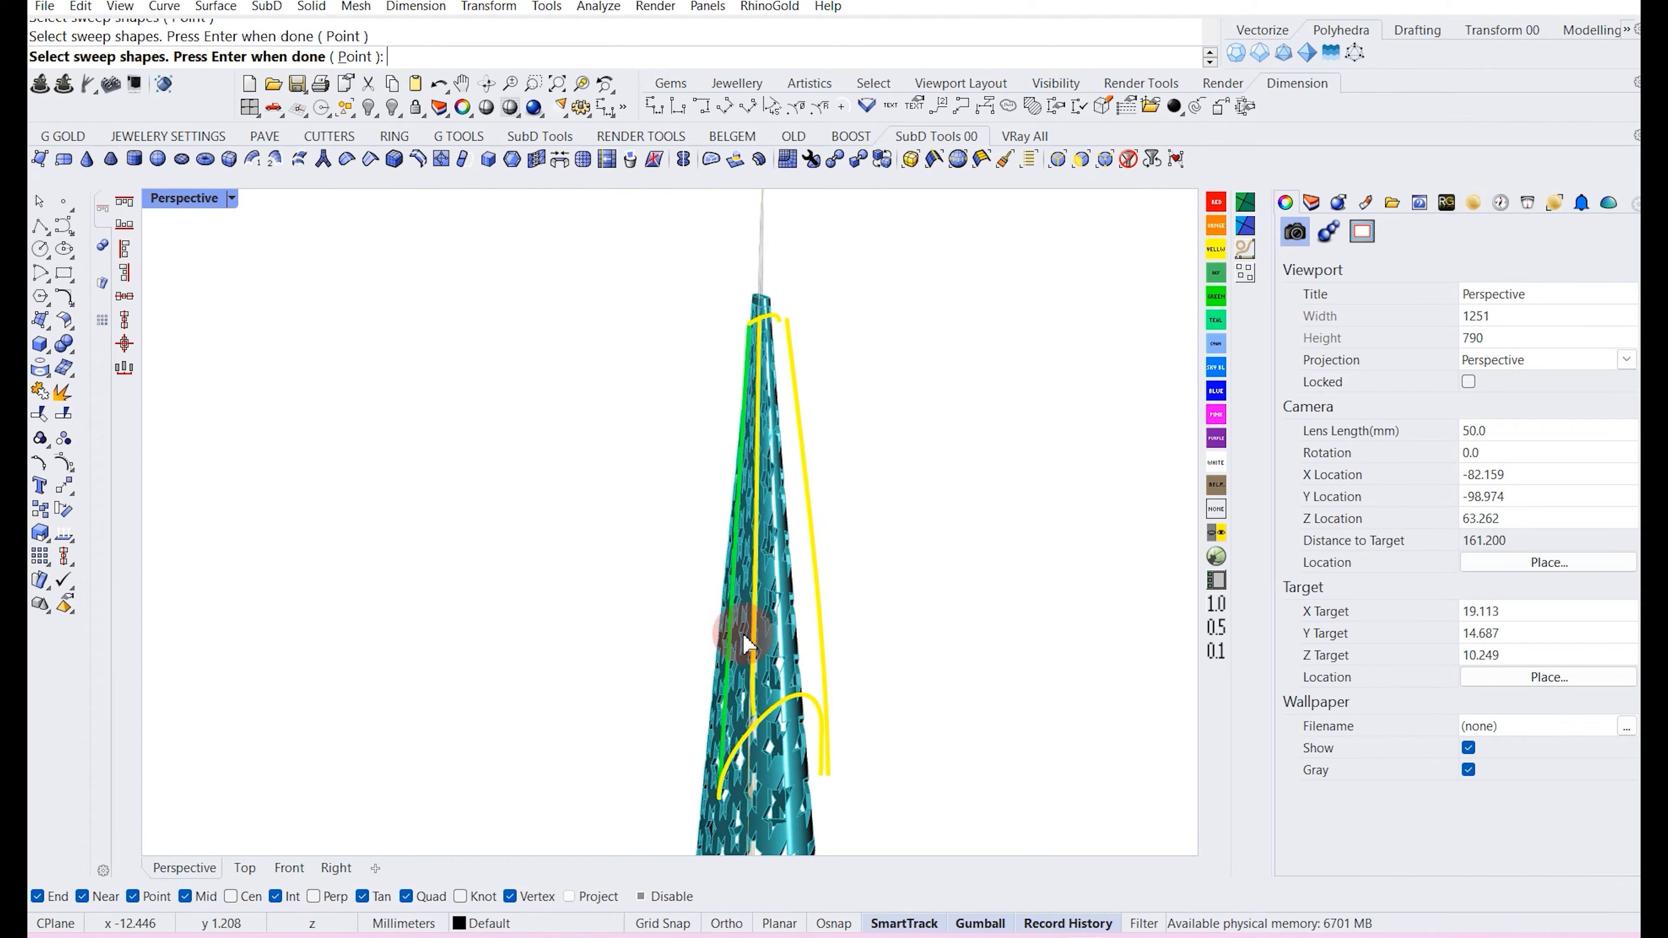
pyautogui.press('Return')
pyautogui.moveTo(806, 464); pyautogui.dragTo(566, 373, button='right')
pyautogui.press('Return')
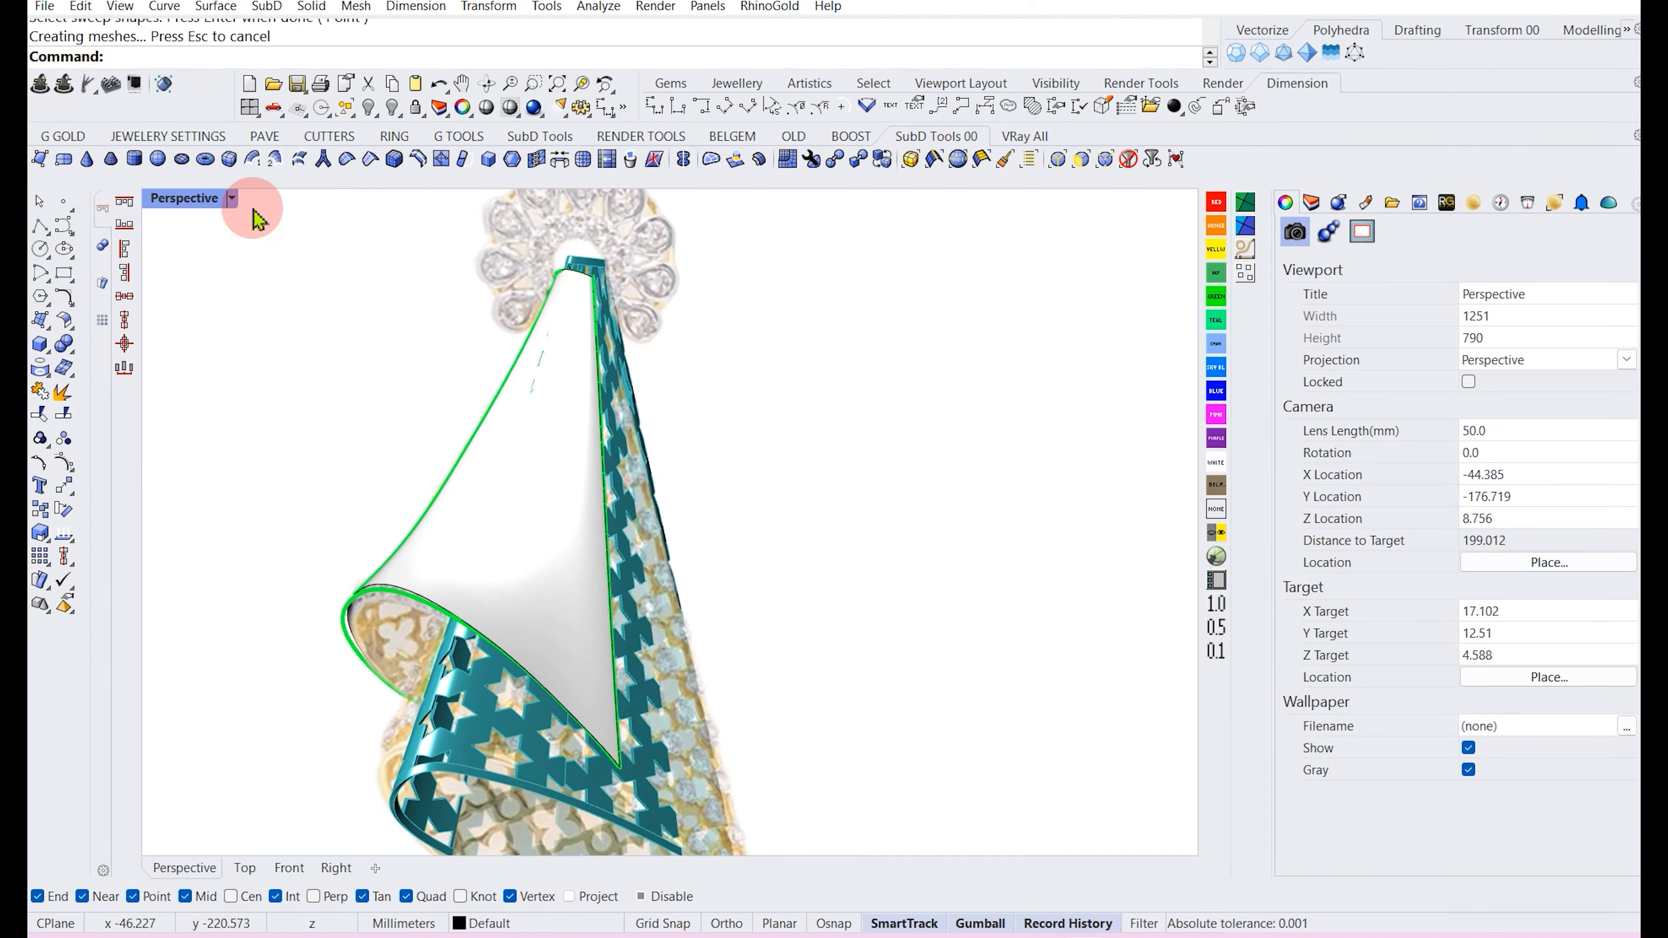
# Return to the four-viewport layout and inspect the new flap surface from each view.
pyautogui.doubleClick(197, 200)
pyautogui.scroll(-14, 360, 680)
pyautogui.moveTo(381, 668); pyautogui.dragTo(380, 637, button='right')
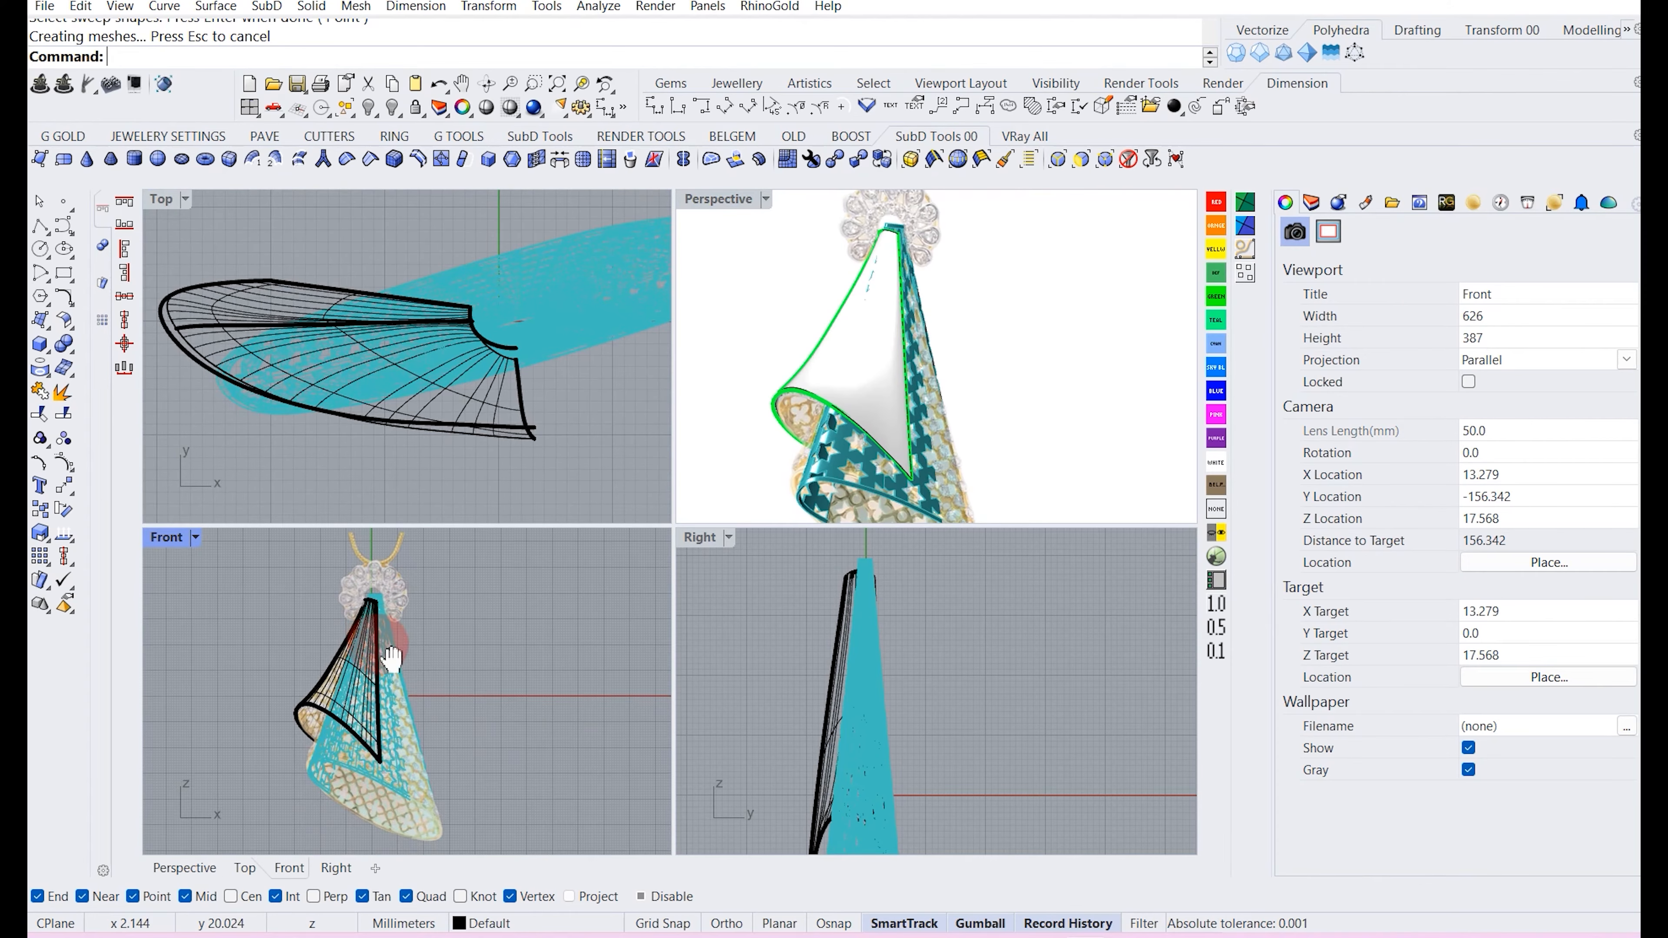
pyautogui.scroll(6, 390, 652)
pyautogui.click(345, 726)
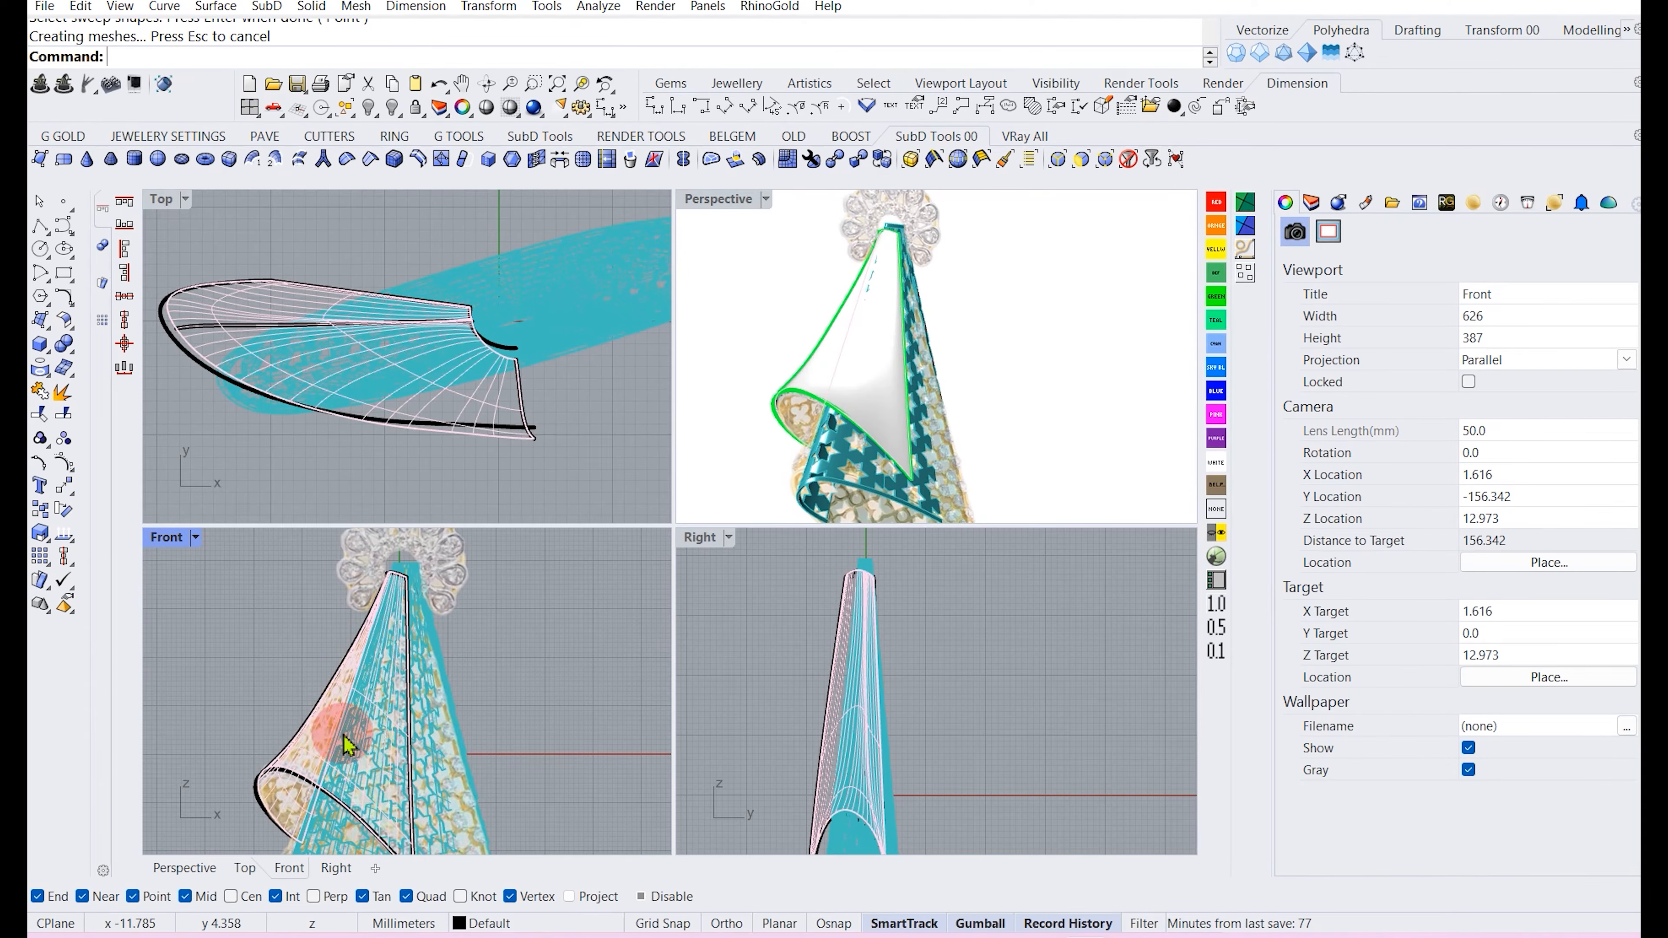
pyautogui.click(296, 693)
pyautogui.click(257, 627)
pyautogui.moveTo(942, 328); pyautogui.dragTo(906, 322, button='right')
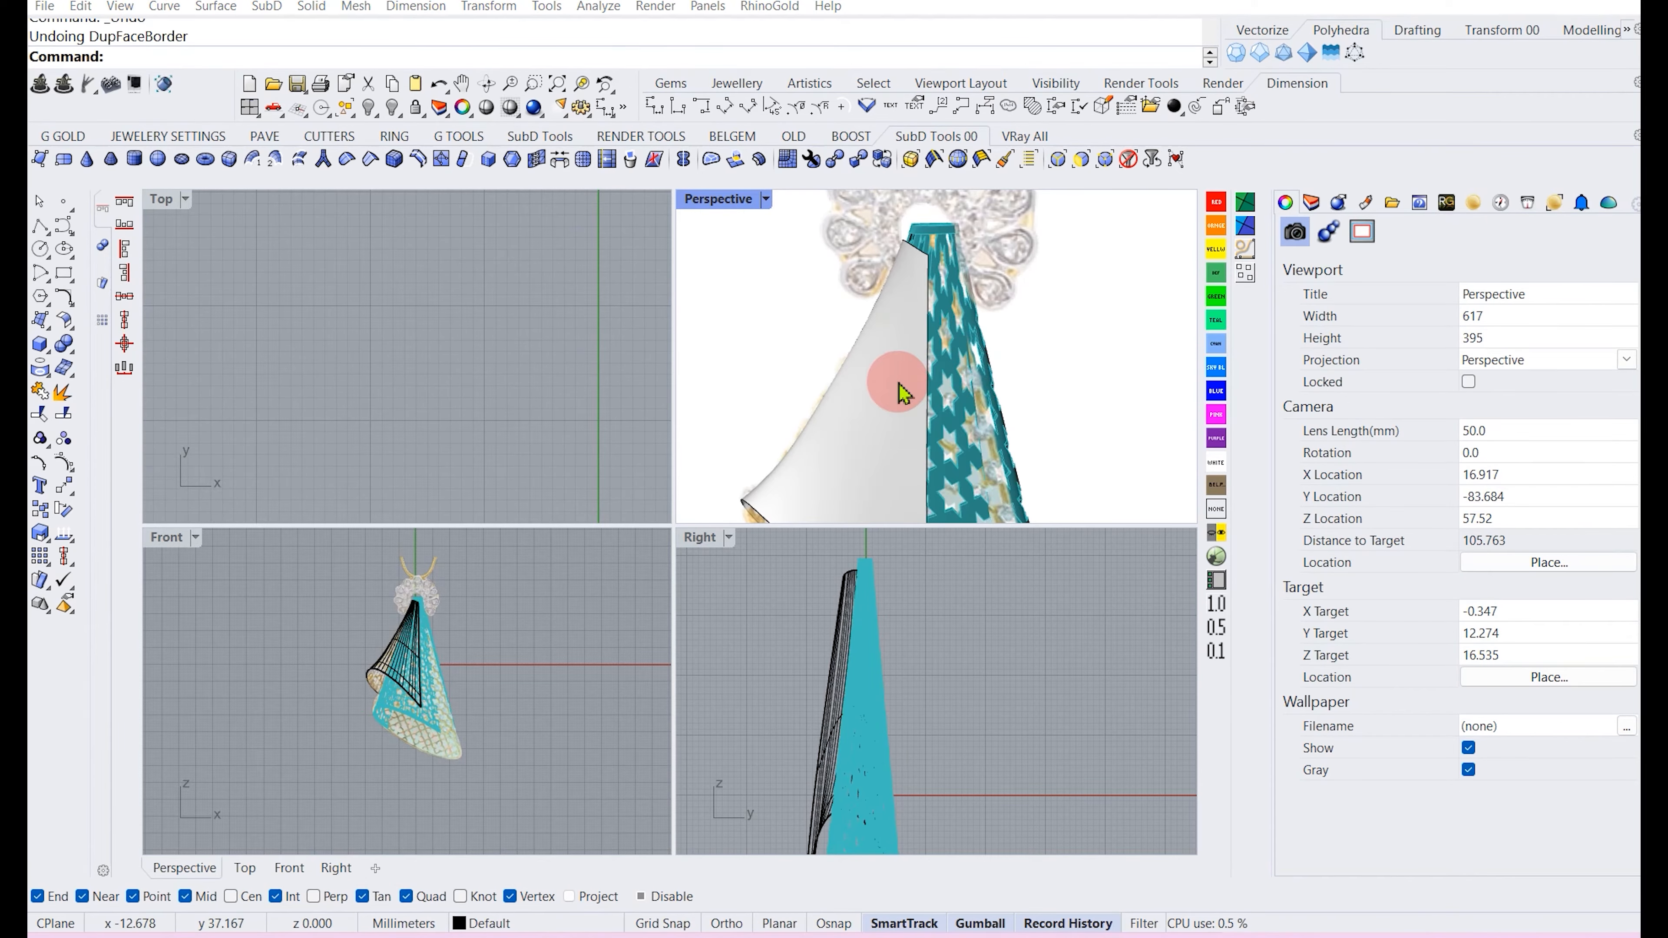
# Duplicate the border of the flap surface as a closed curve.
pyautogui.click(906, 379)
pyautogui.click(48, 377)
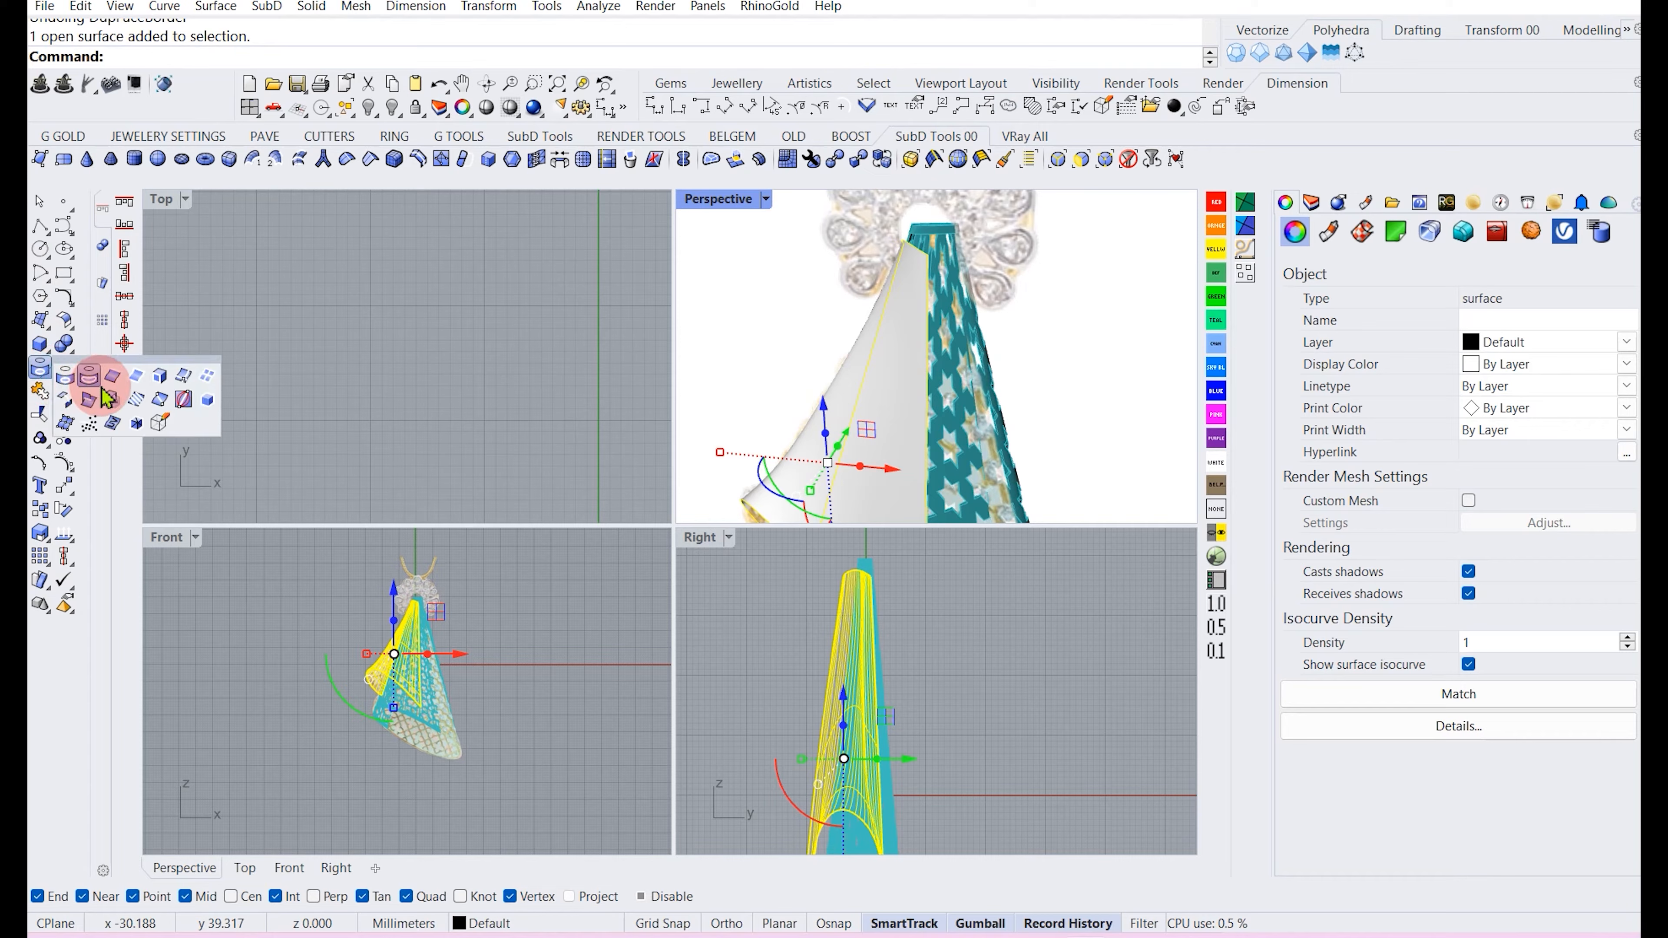
pyautogui.click(159, 377)
pyautogui.scroll(-2, 852, 371)
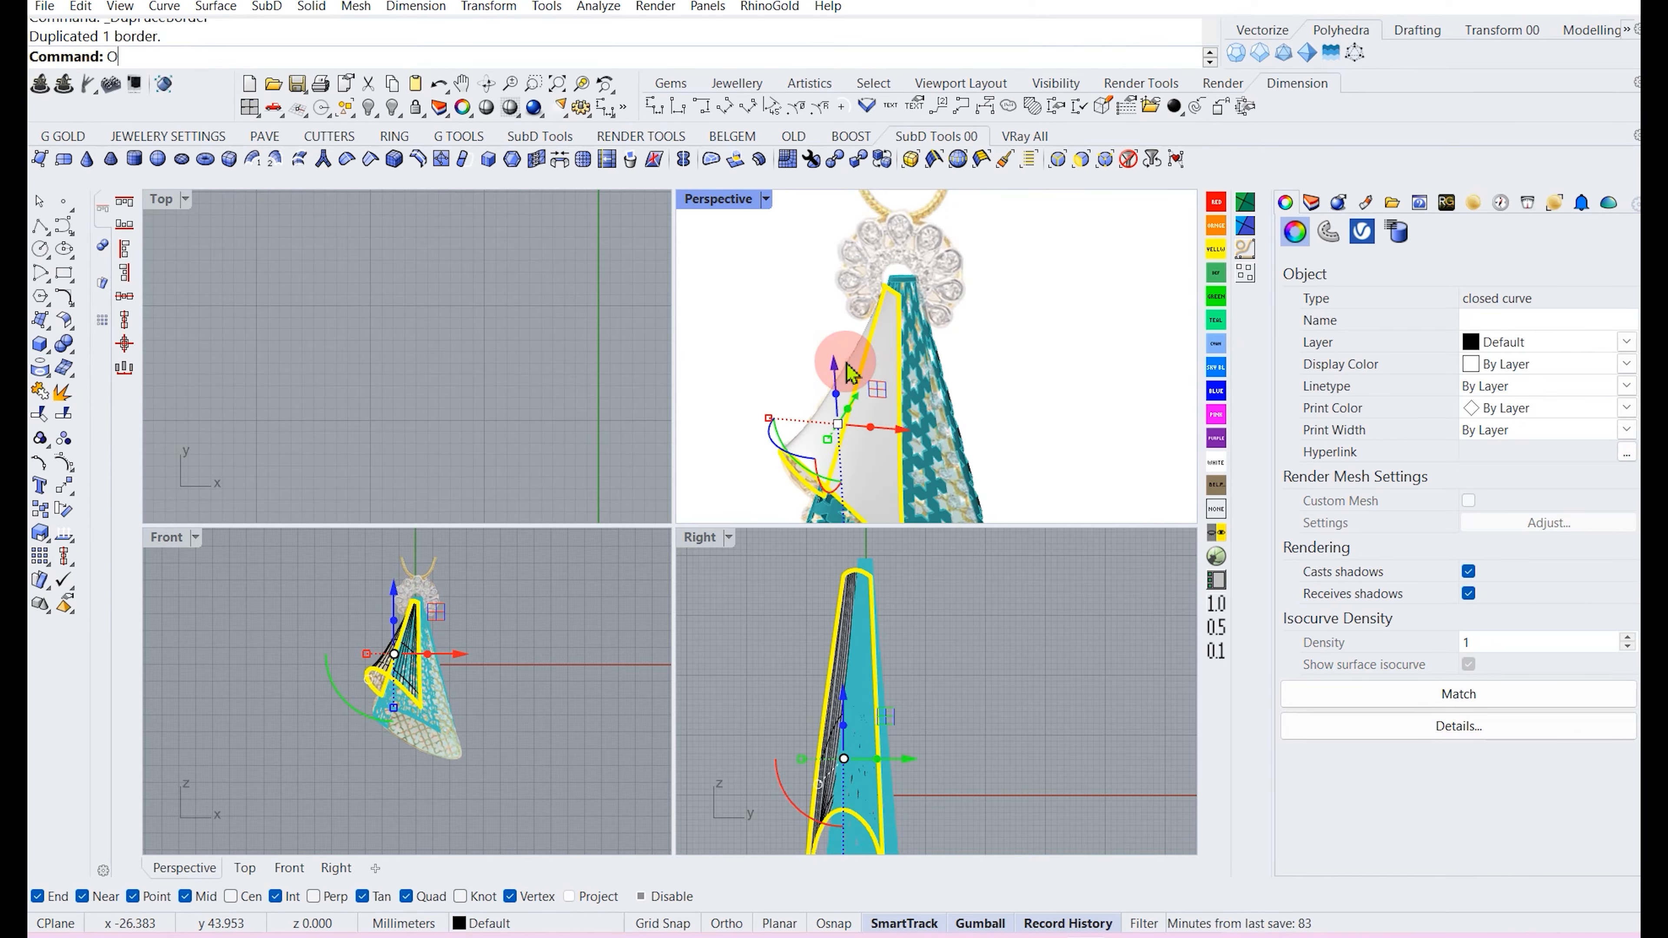
# Offset the border curve onto the flap surface with OffsetCrvOnSrf at a 2 mm distance.
pyautogui.write('ffsetcrvonsrf')
pyautogui.press('Return')
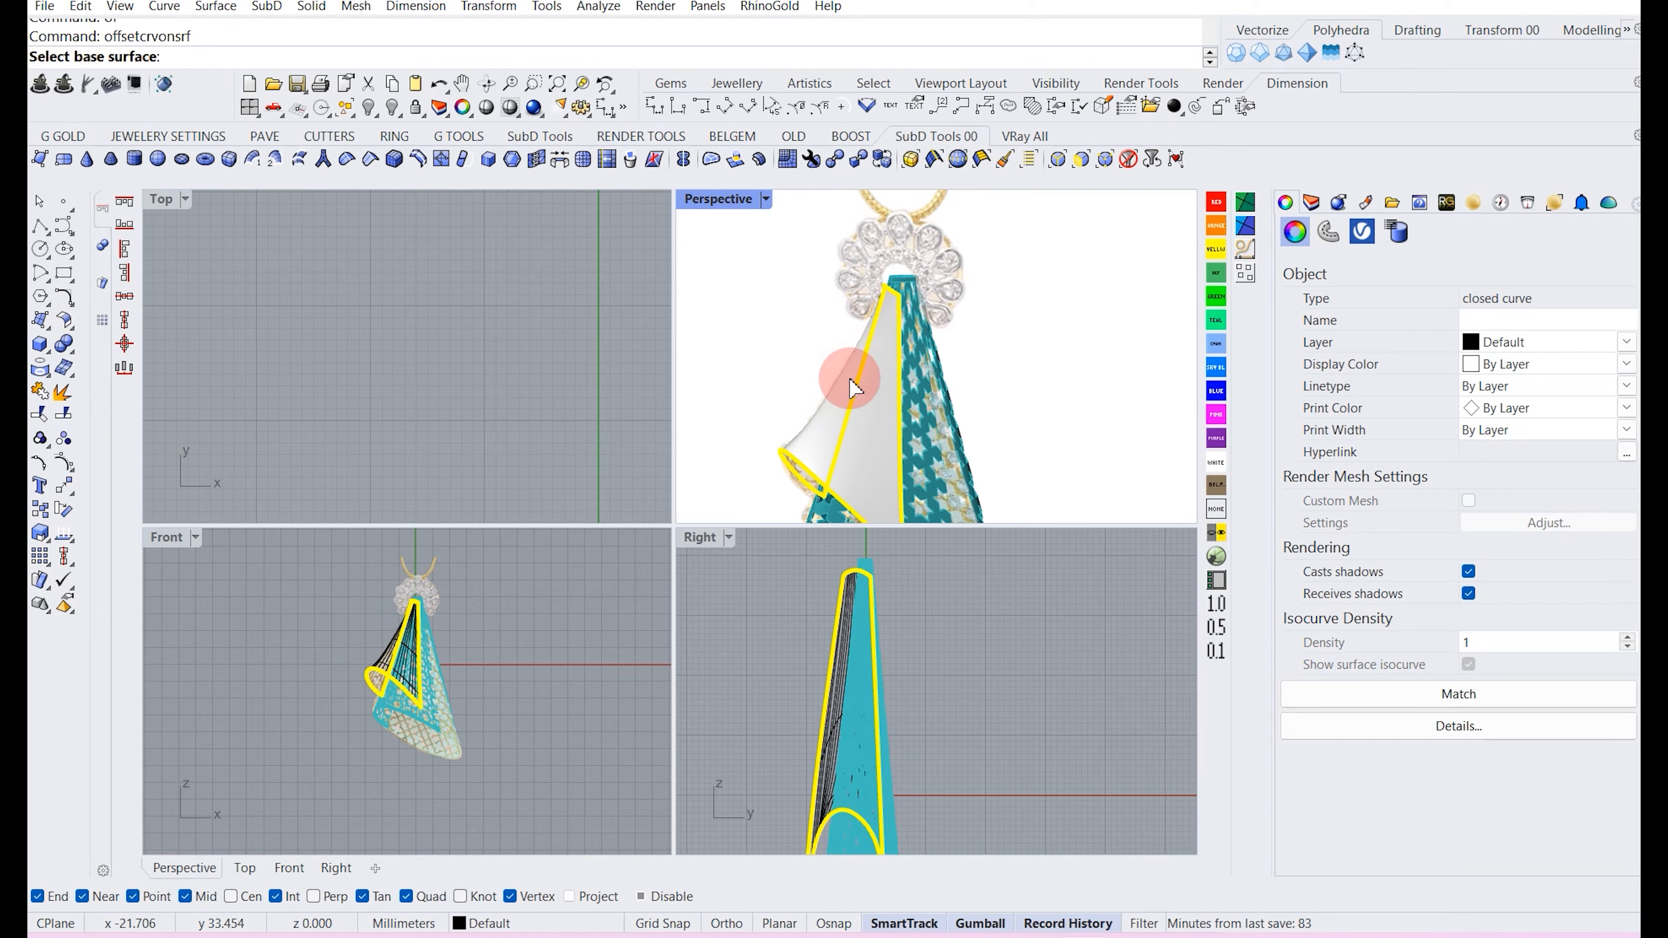
pyautogui.scroll(5, 905, 351)
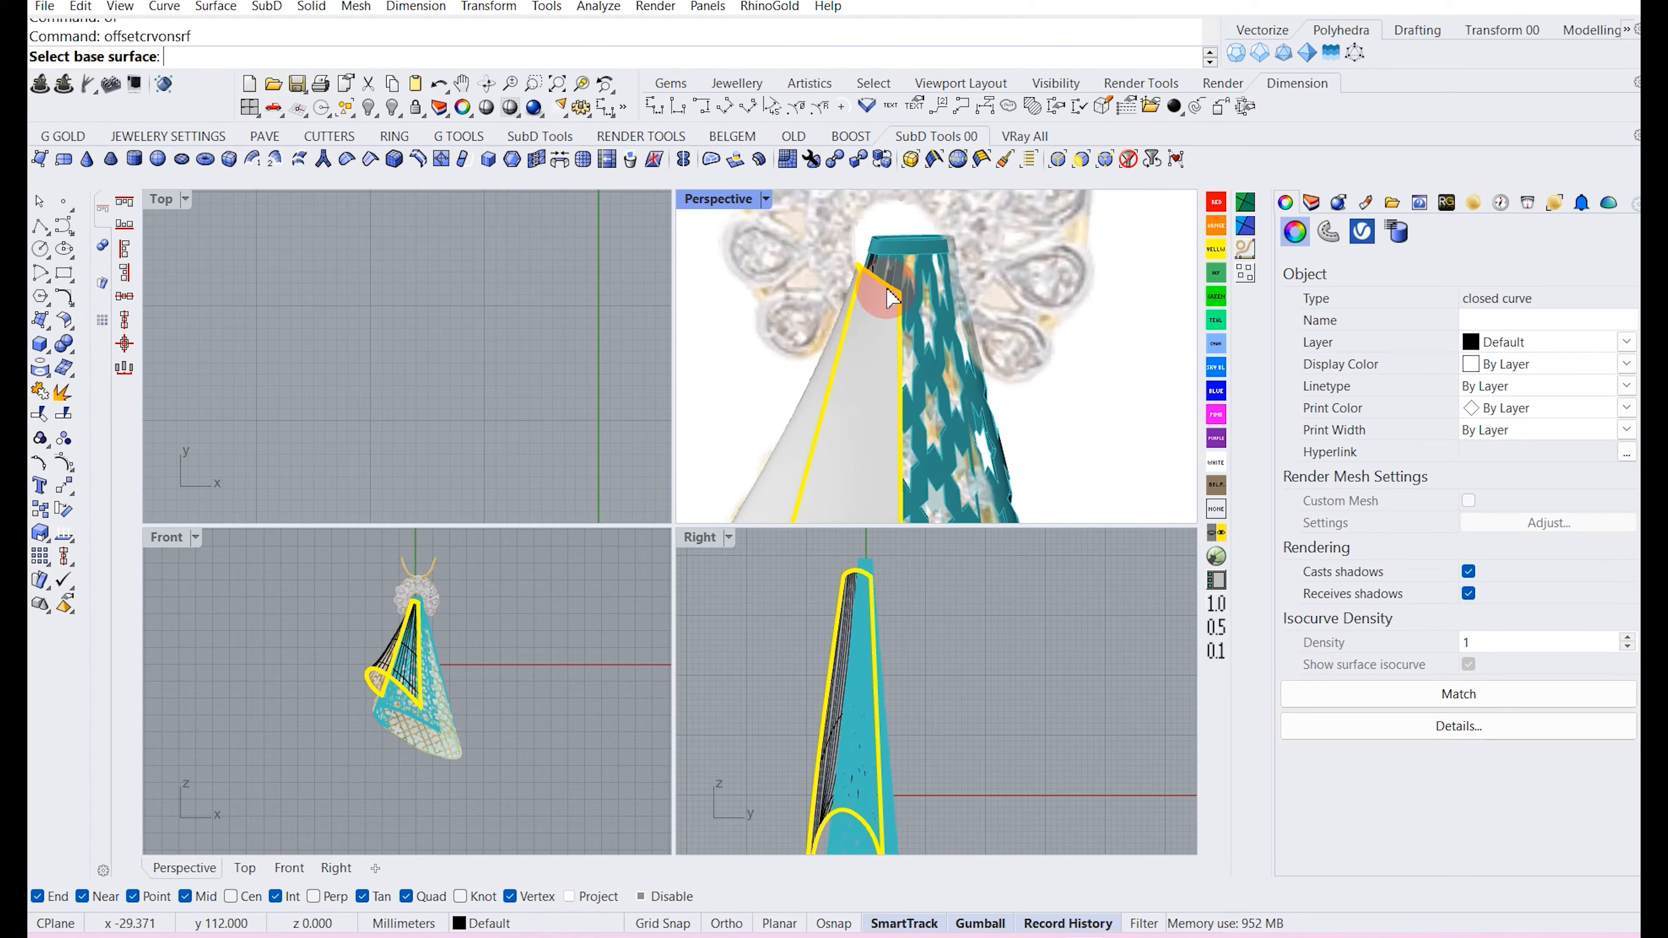
pyautogui.click(876, 345)
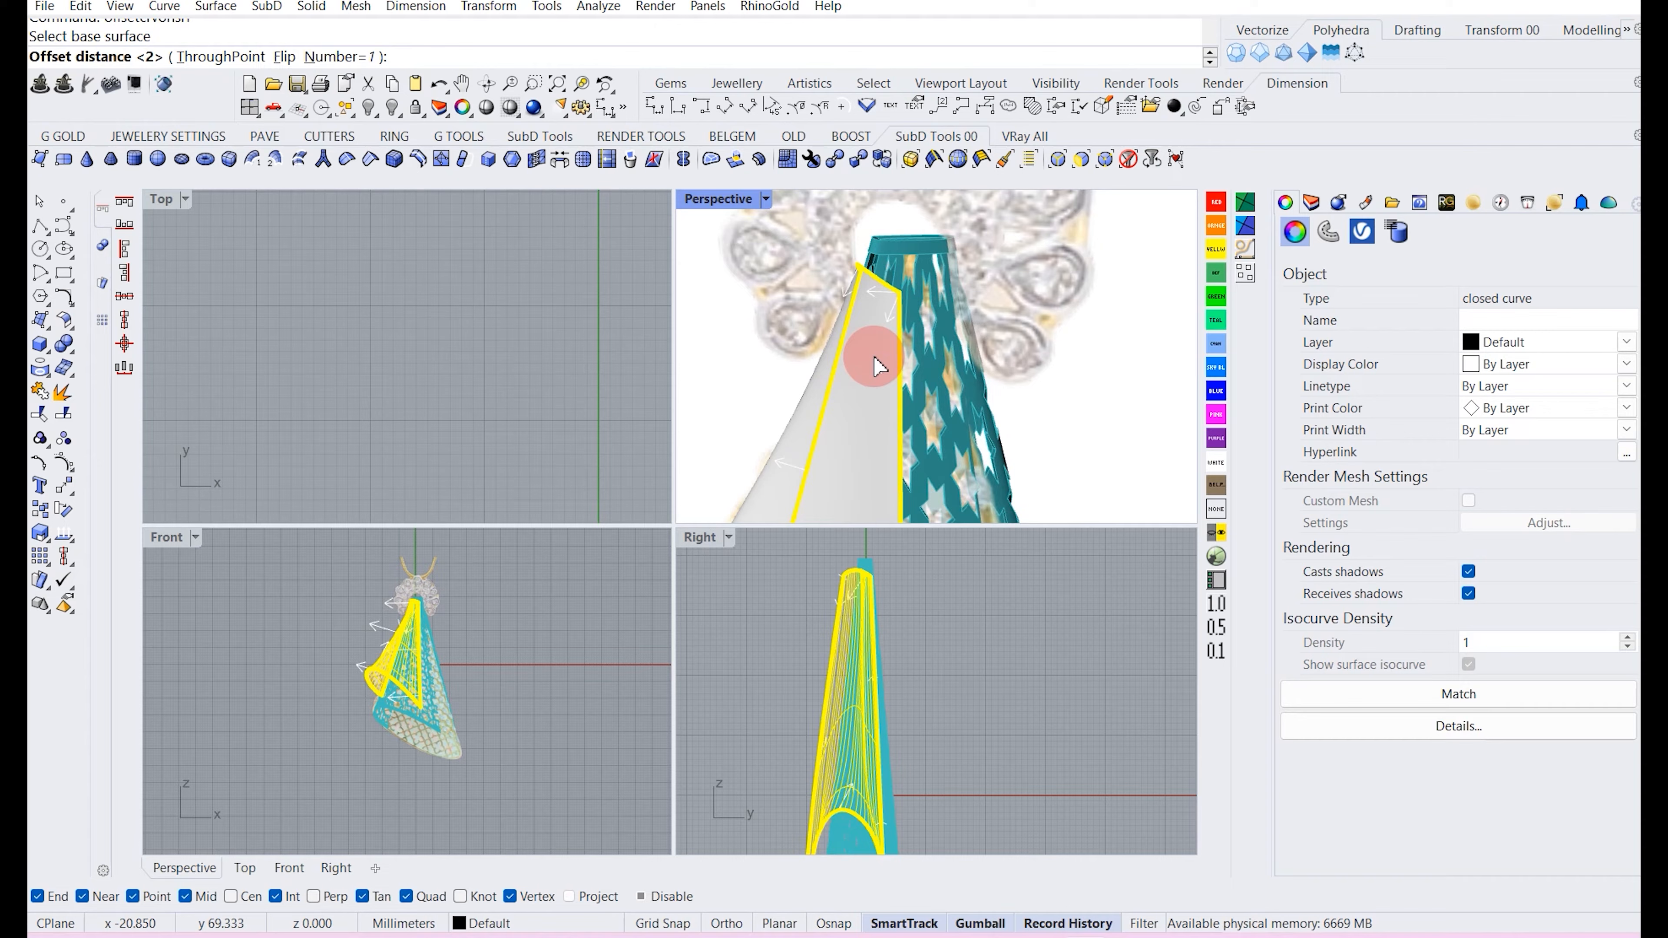
pyautogui.click(135, 85)
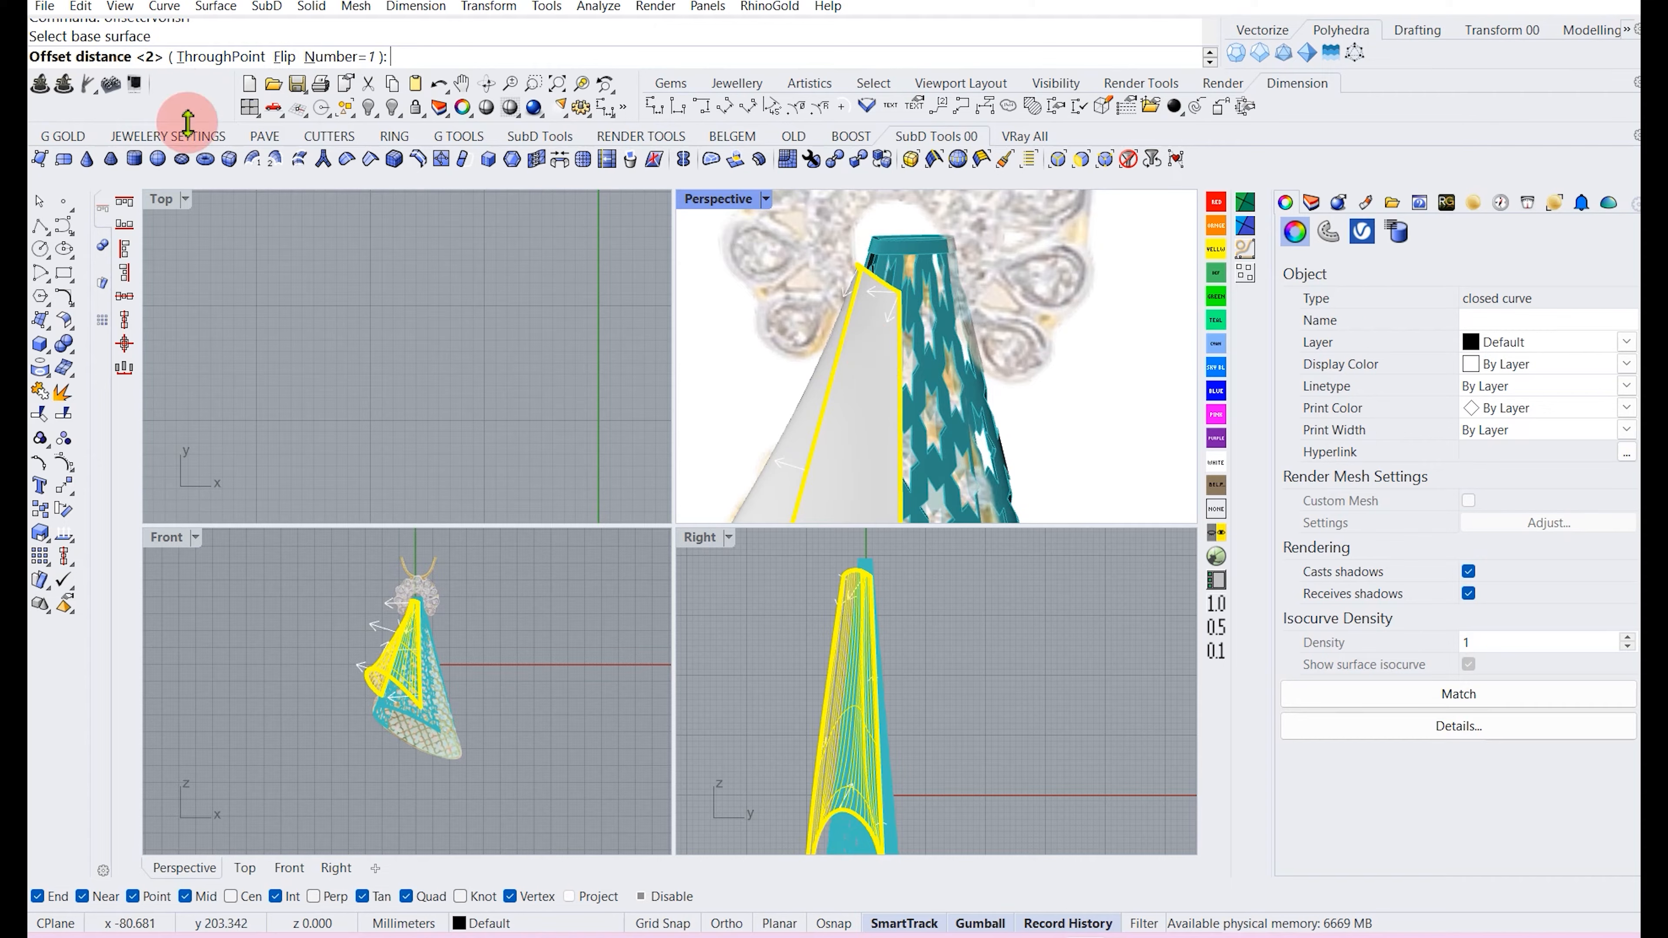
pyautogui.press('Return')
# Split the flap surface with the offset curve to separate a border strip.
pyautogui.moveTo(756, 335); pyautogui.dragTo(935, 391, button='right')
pyautogui.click(936, 391)
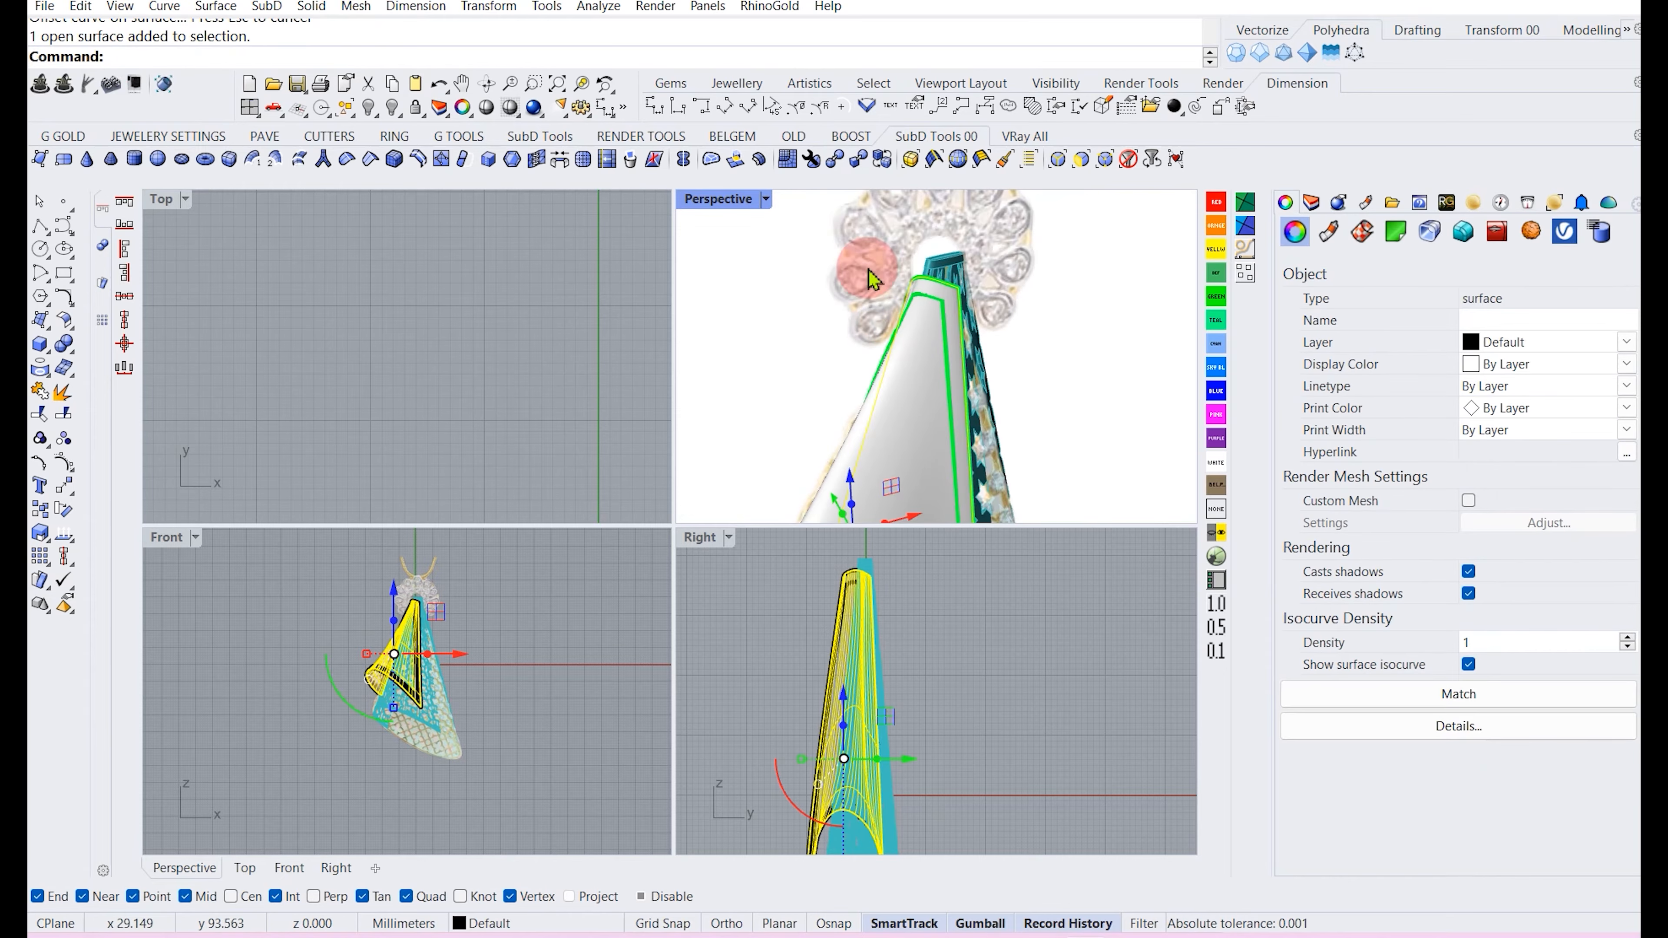
pyautogui.click(64, 414)
pyautogui.scroll(4, 949, 304)
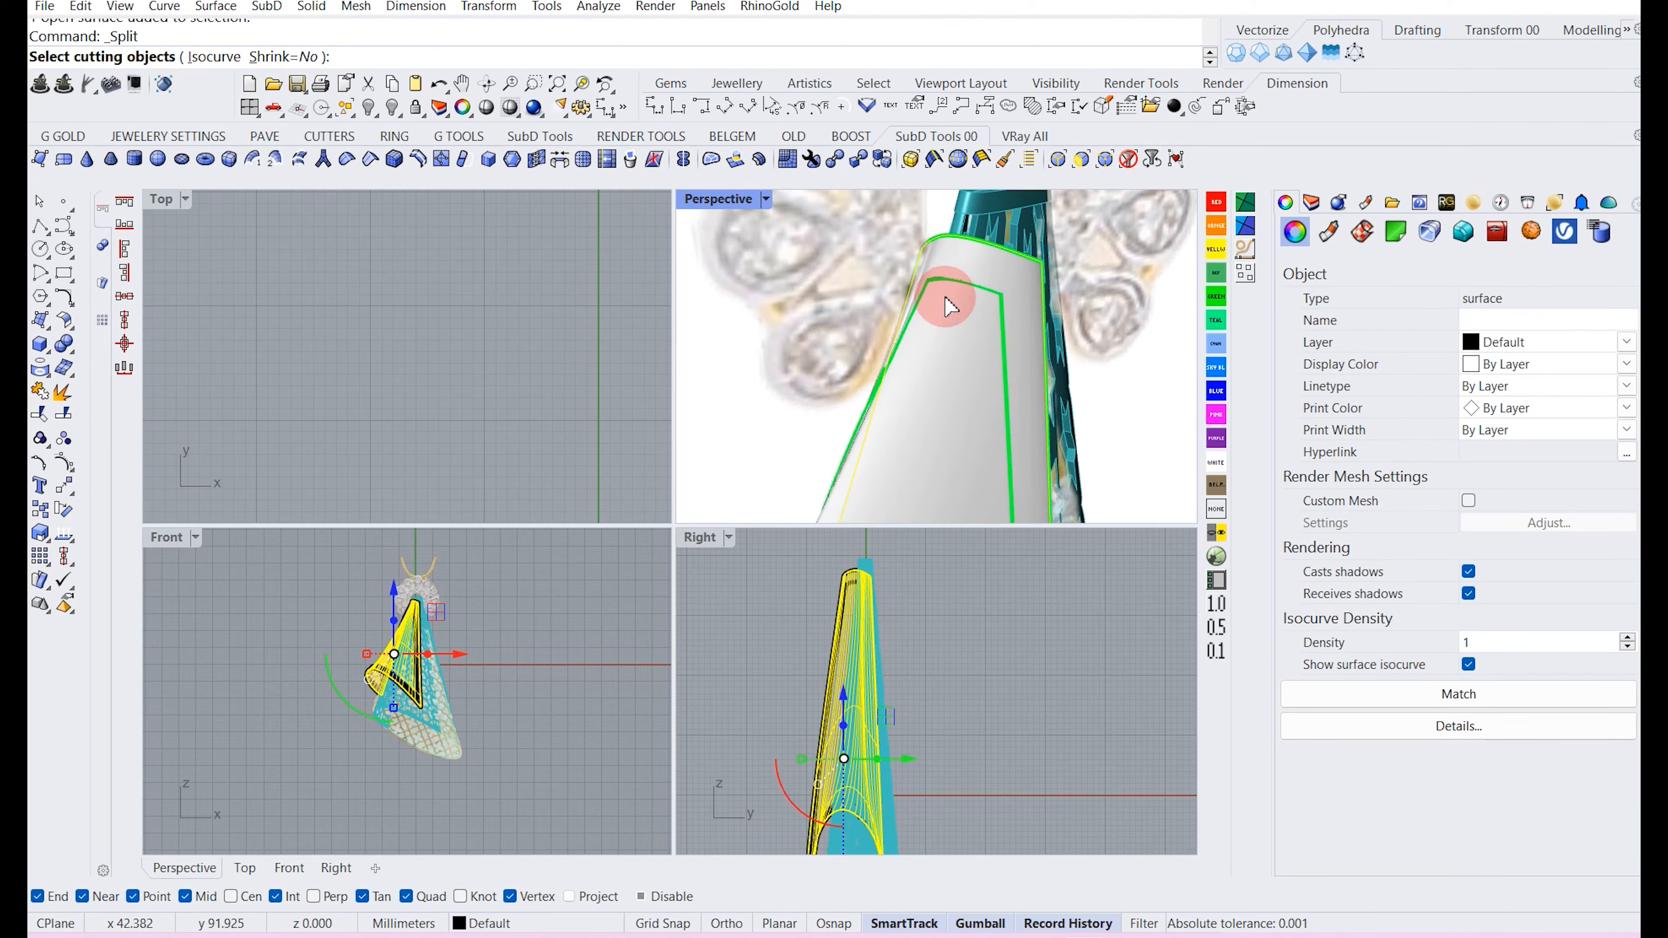
pyautogui.click(941, 279)
pyautogui.press('Return')
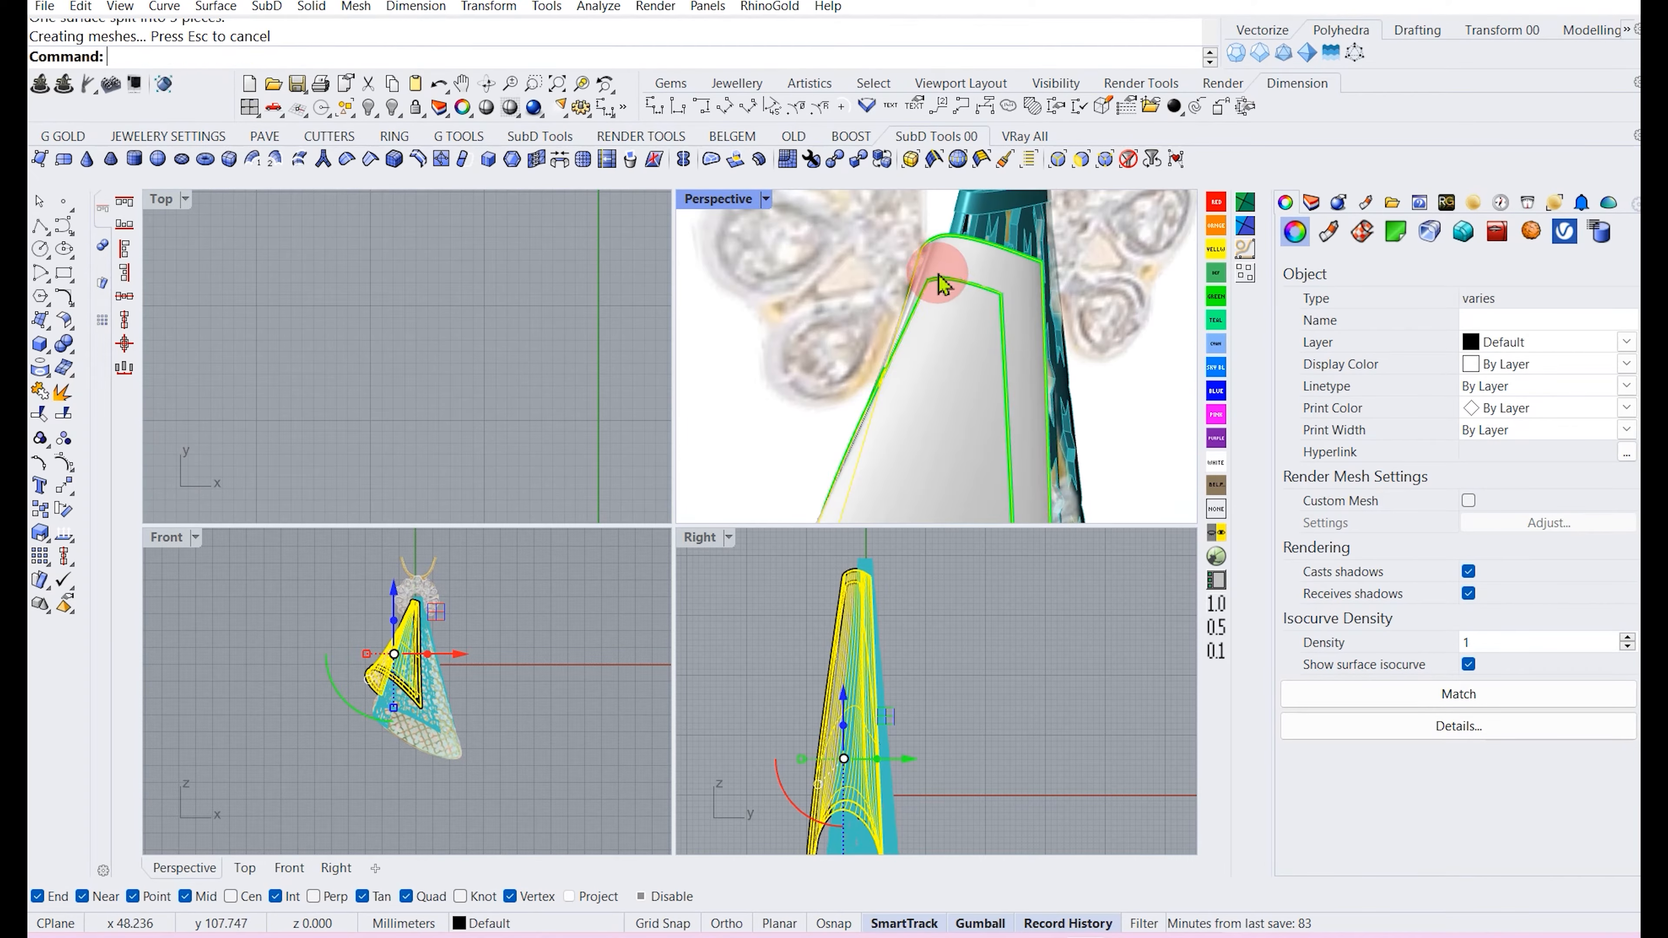
# Offset the flap's border strip with OffsetSrf as a 0.3 mm solid on both sides.
pyautogui.scroll(-5, 912, 294)
pyautogui.click(547, 346)
pyautogui.scroll(-1, 905, 362)
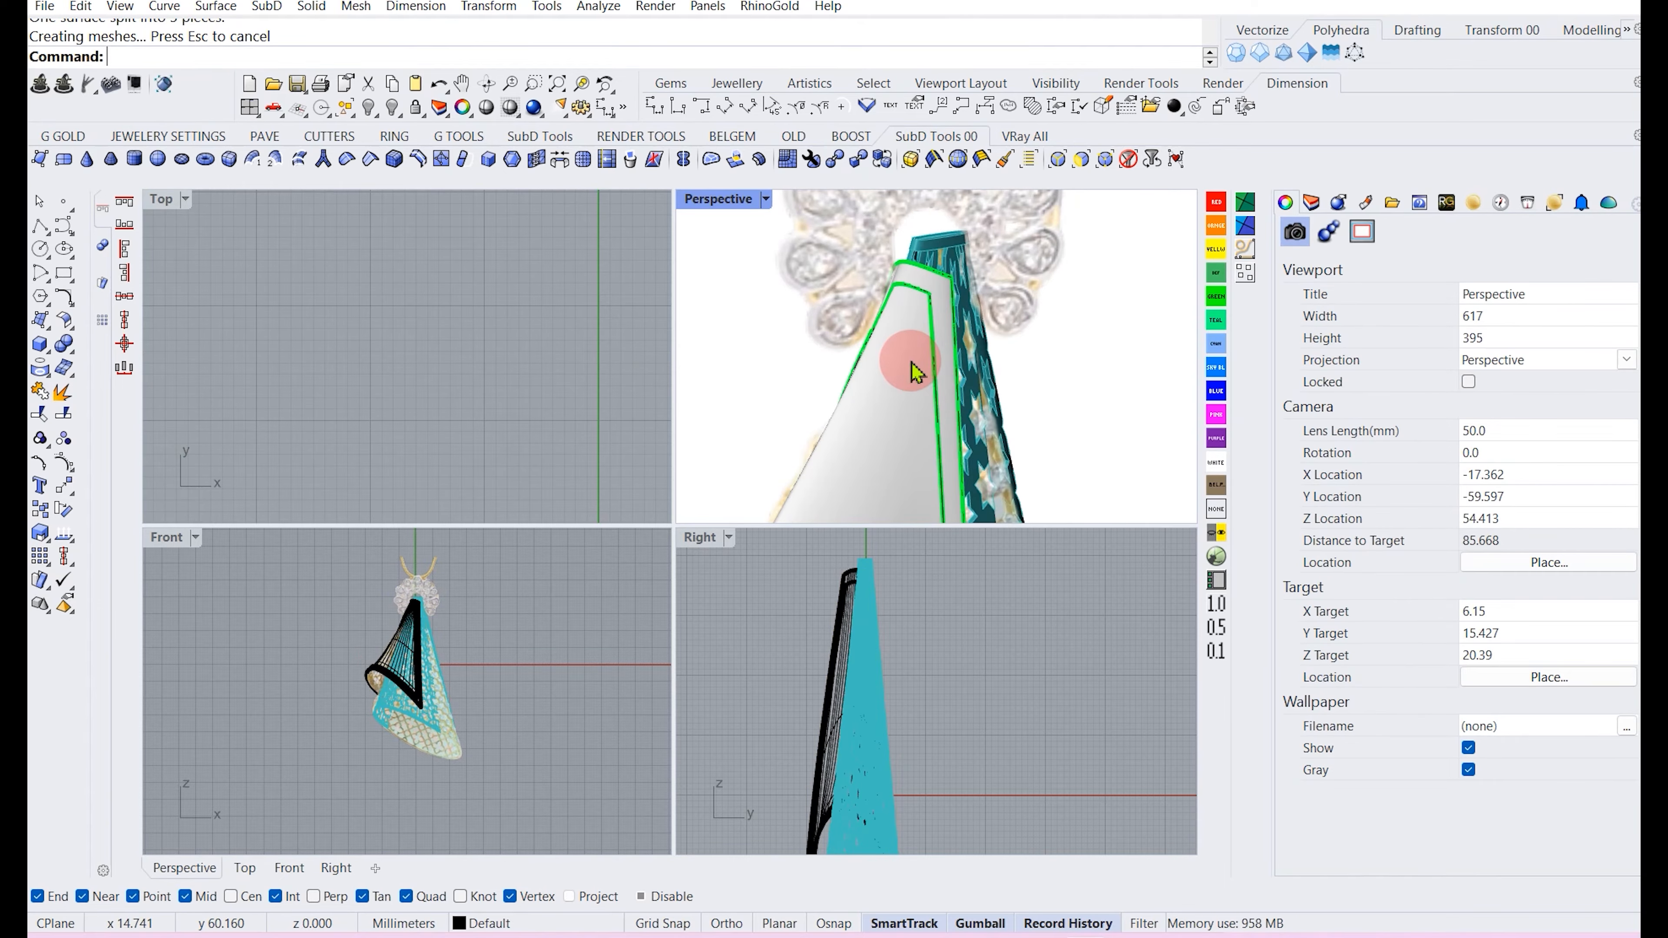
pyautogui.click(914, 372)
pyautogui.press('F4')
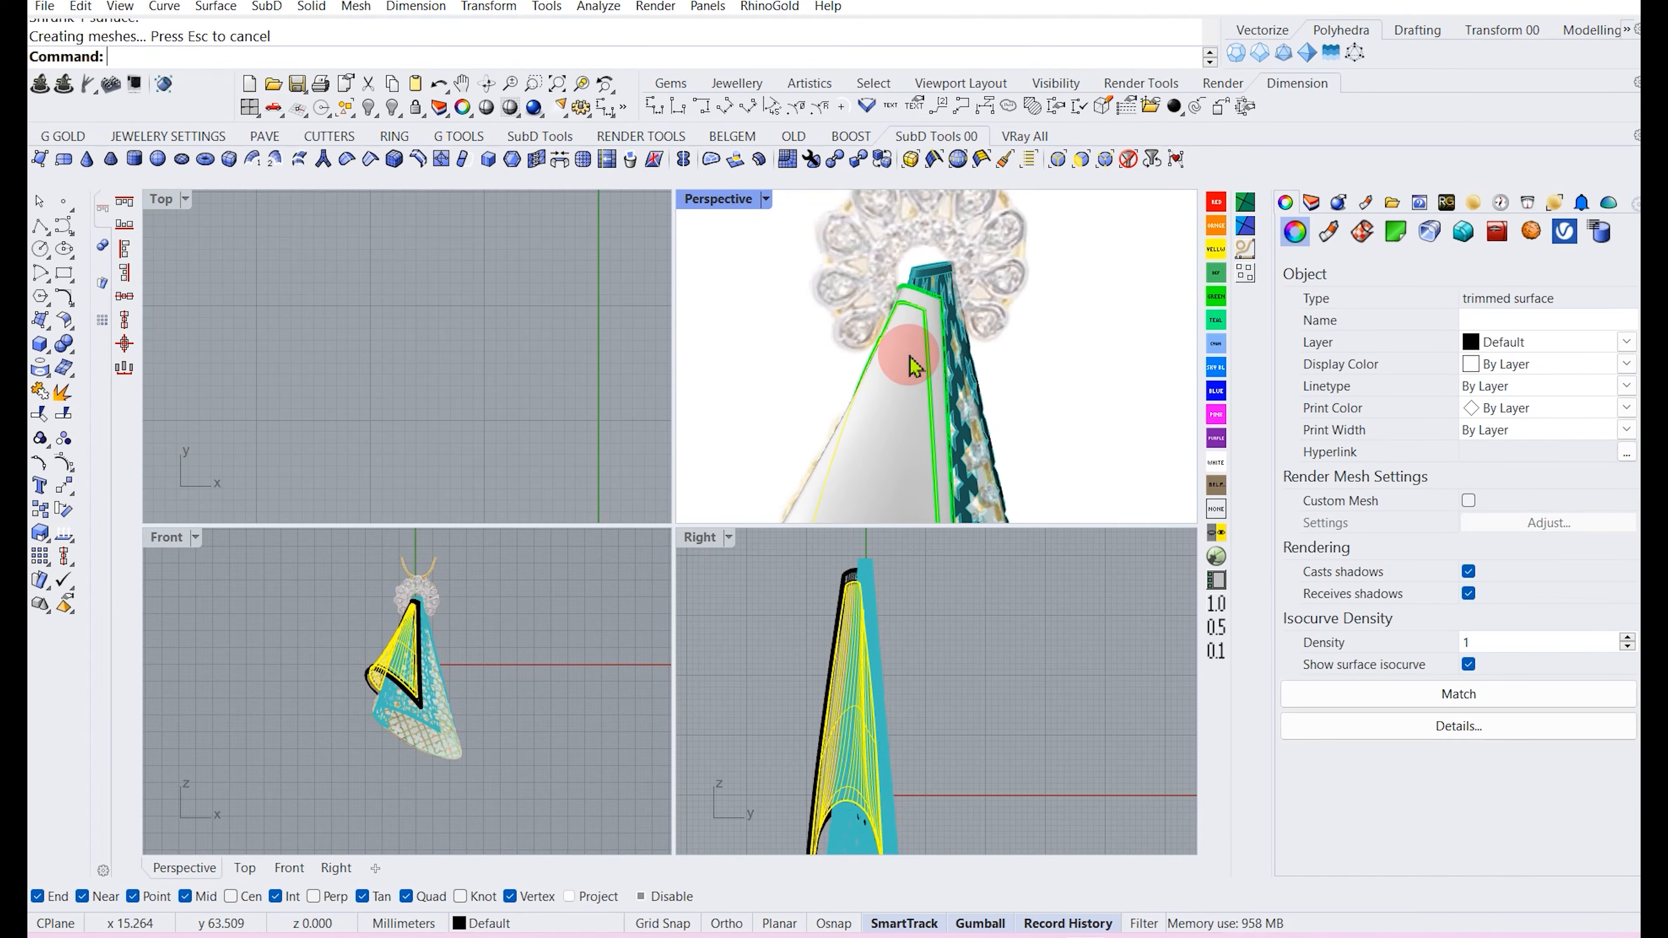
pyautogui.click(763, 370)
pyautogui.scroll(7, 936, 307)
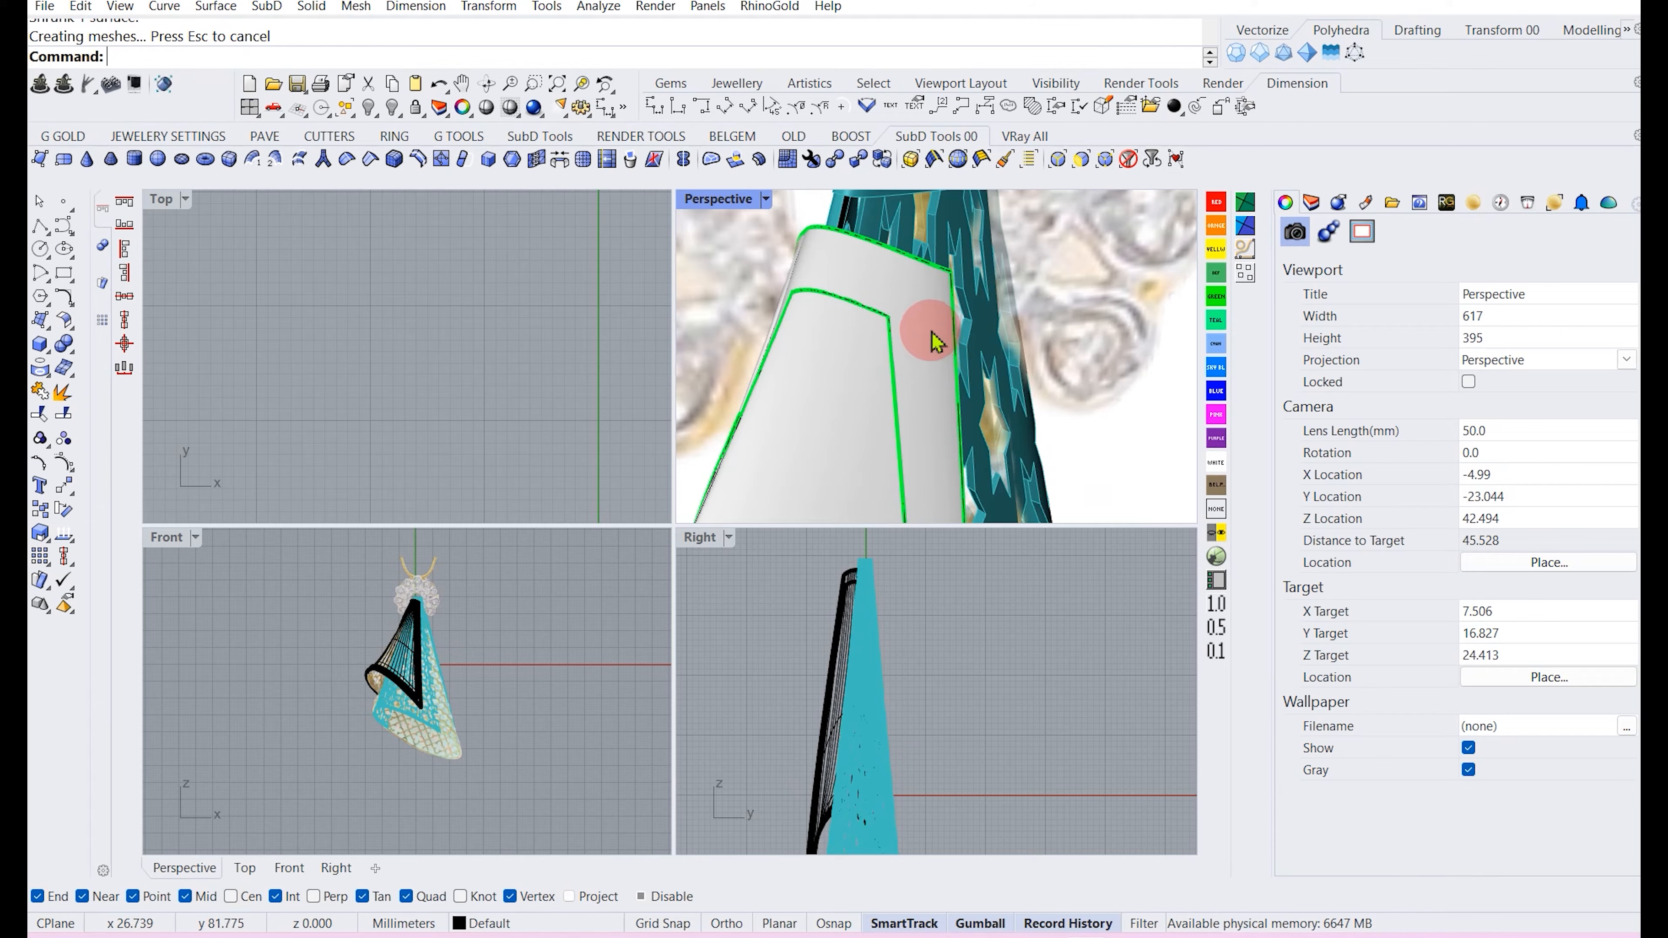
pyautogui.click(930, 331)
pyautogui.scroll(-7, 863, 293)
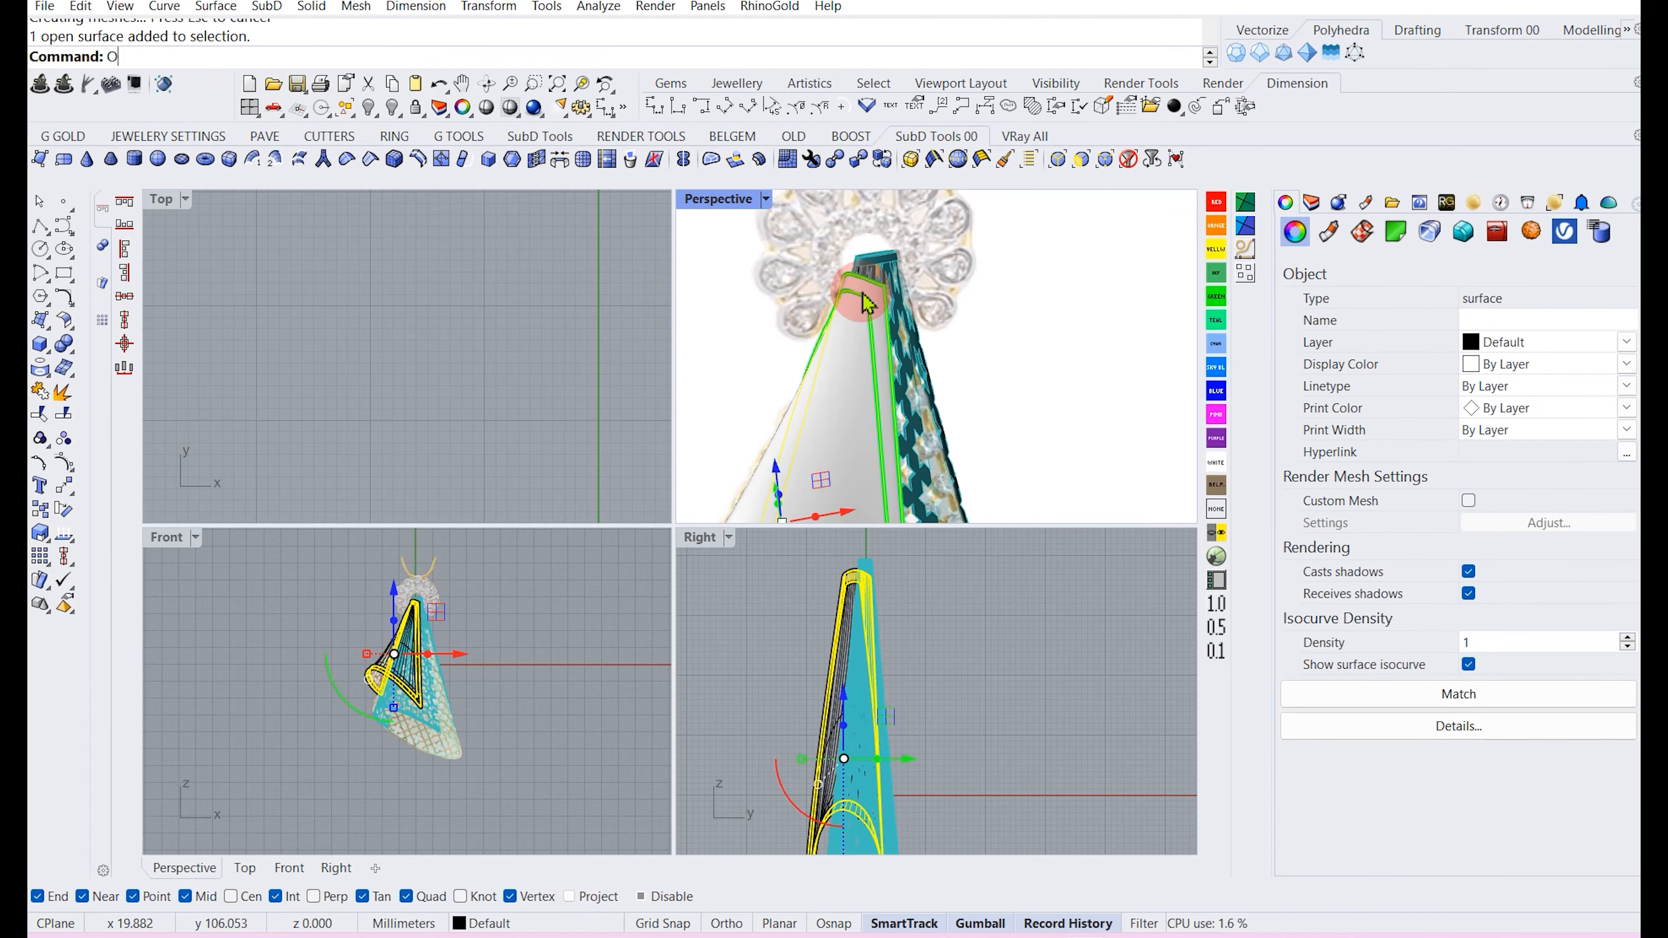
pyautogui.write('os')
pyautogui.press('Return')
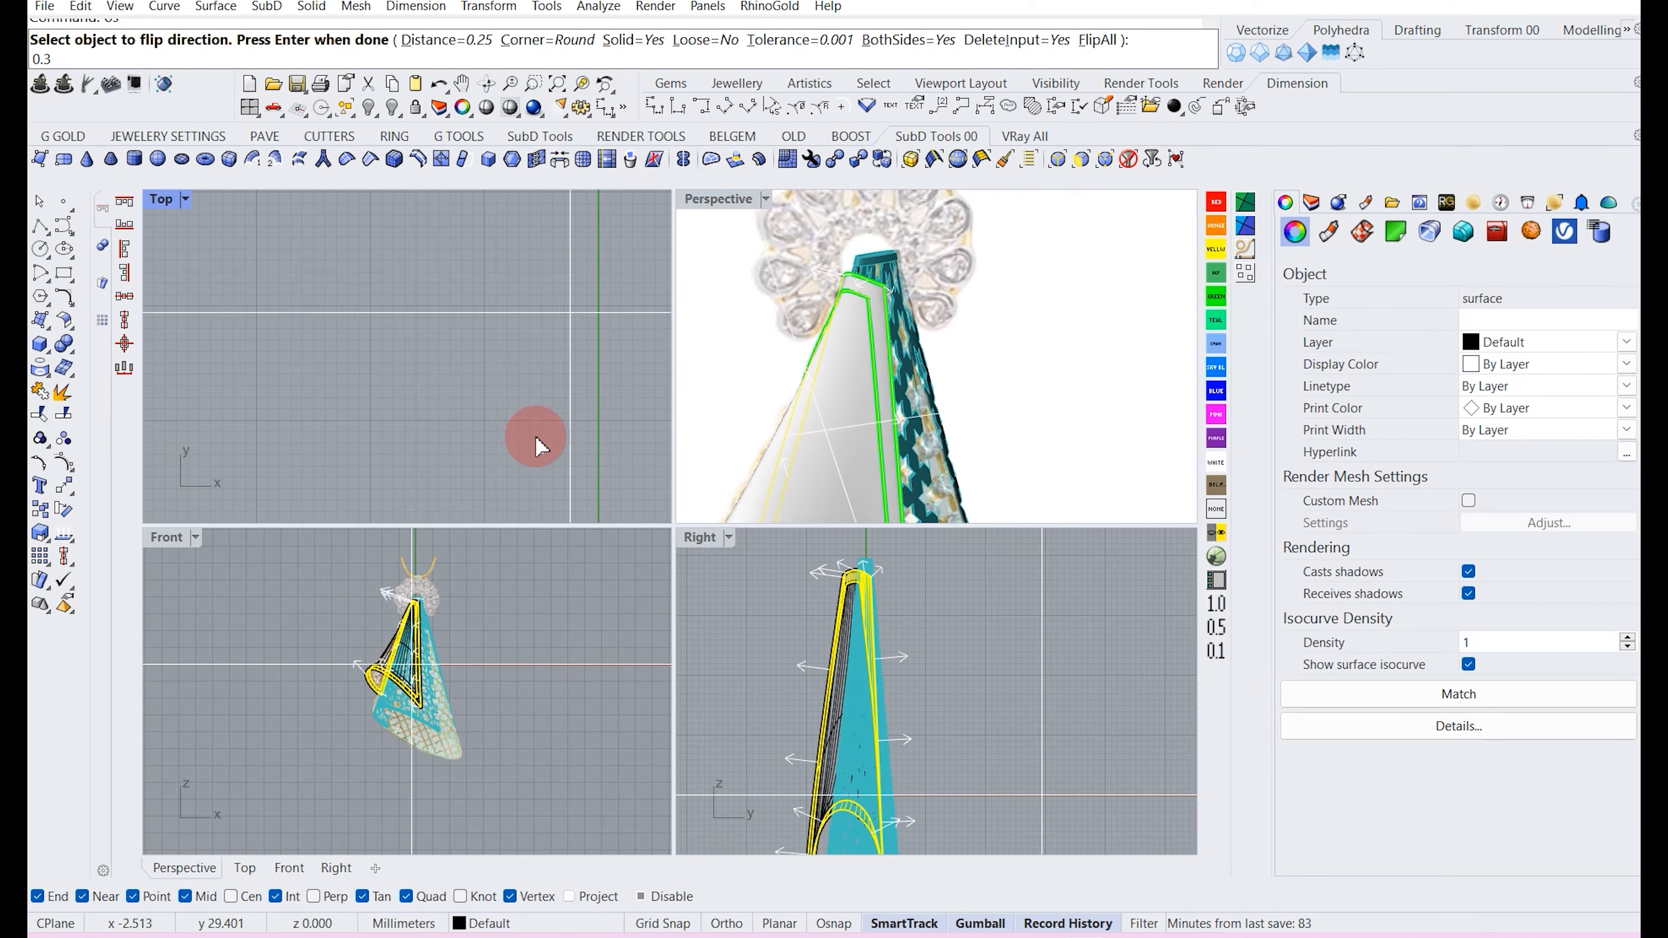
pyautogui.press('Return')
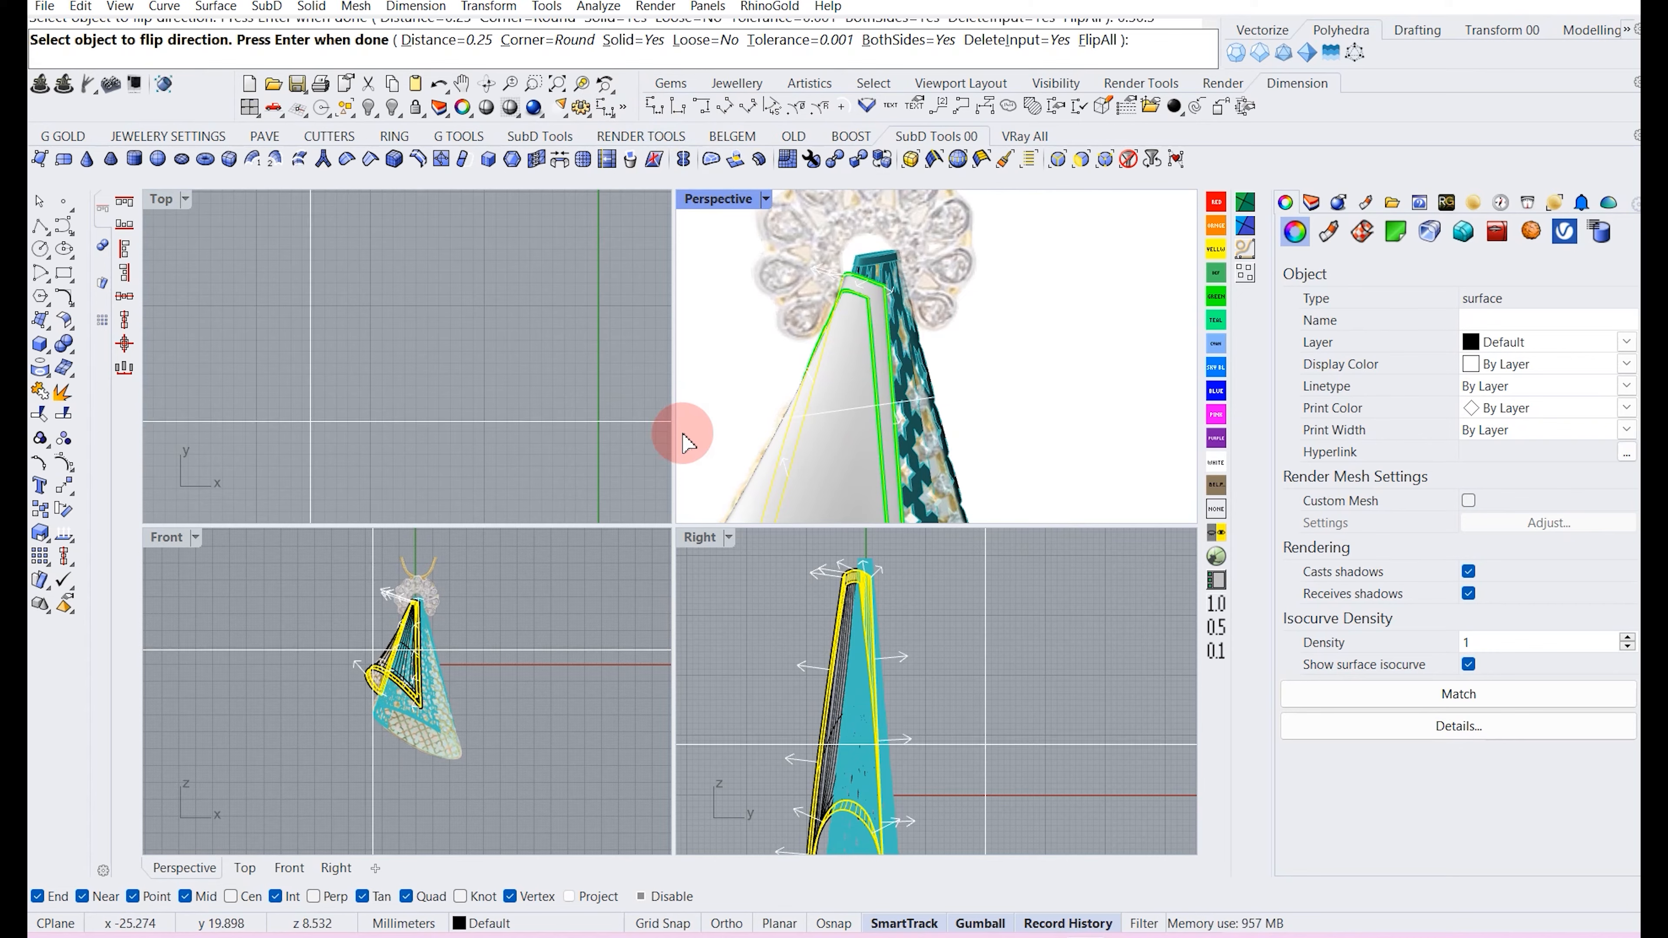
pyautogui.click(424, 51)
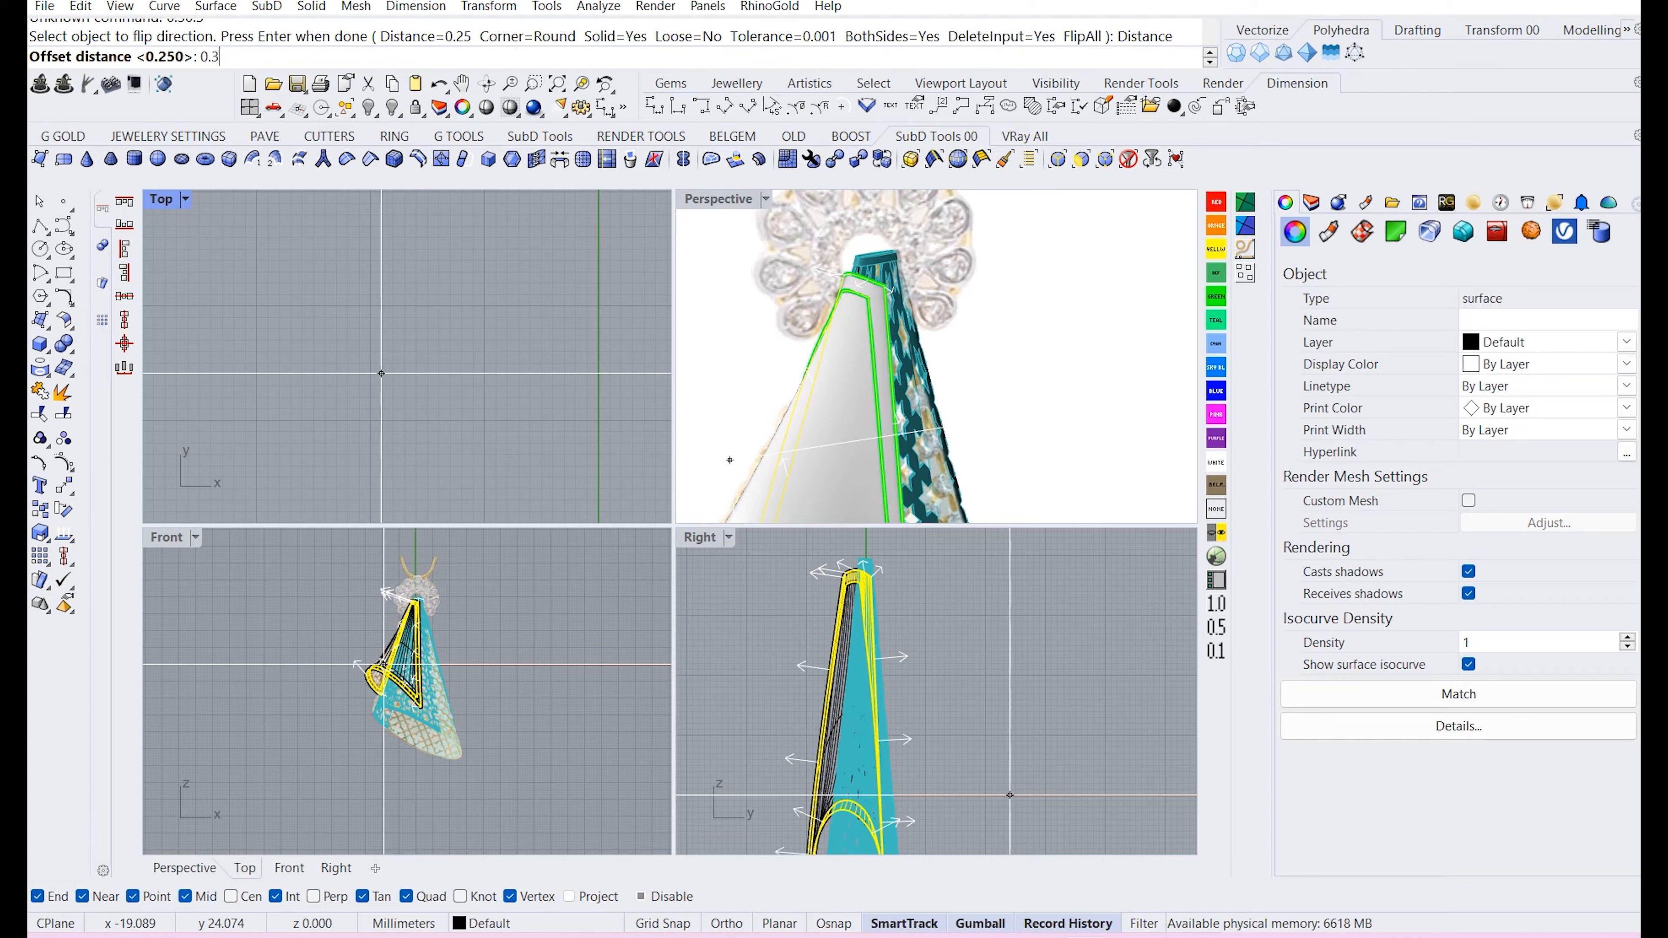
pyautogui.write('0.3')
pyautogui.press('Return')
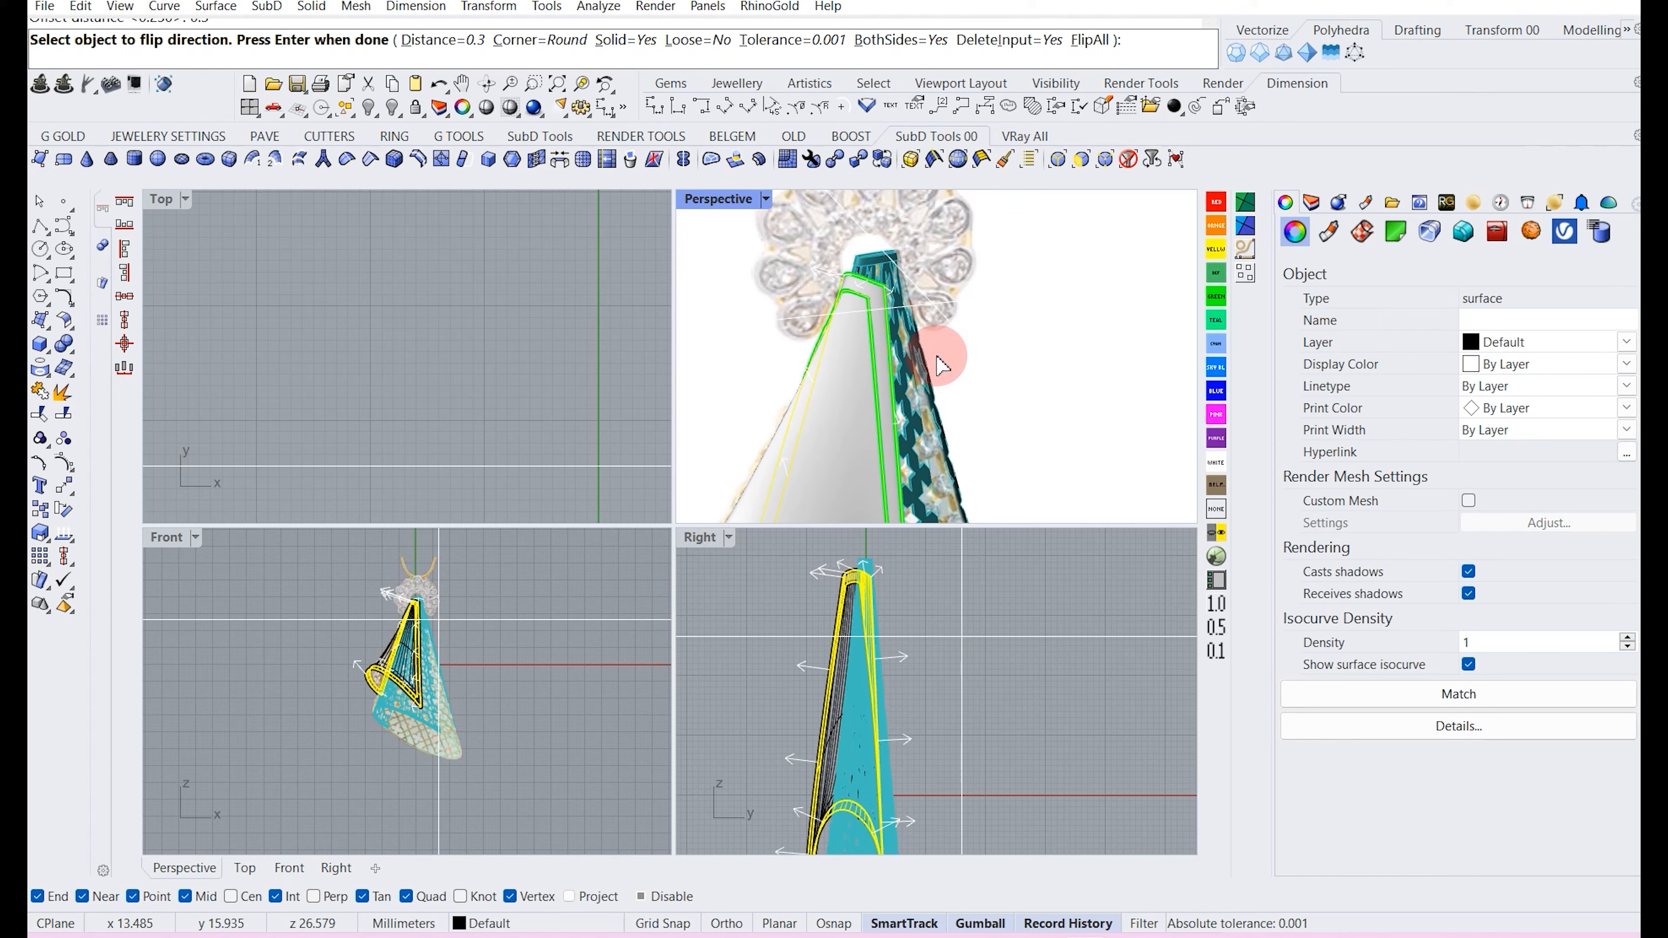
pyautogui.press('Return')
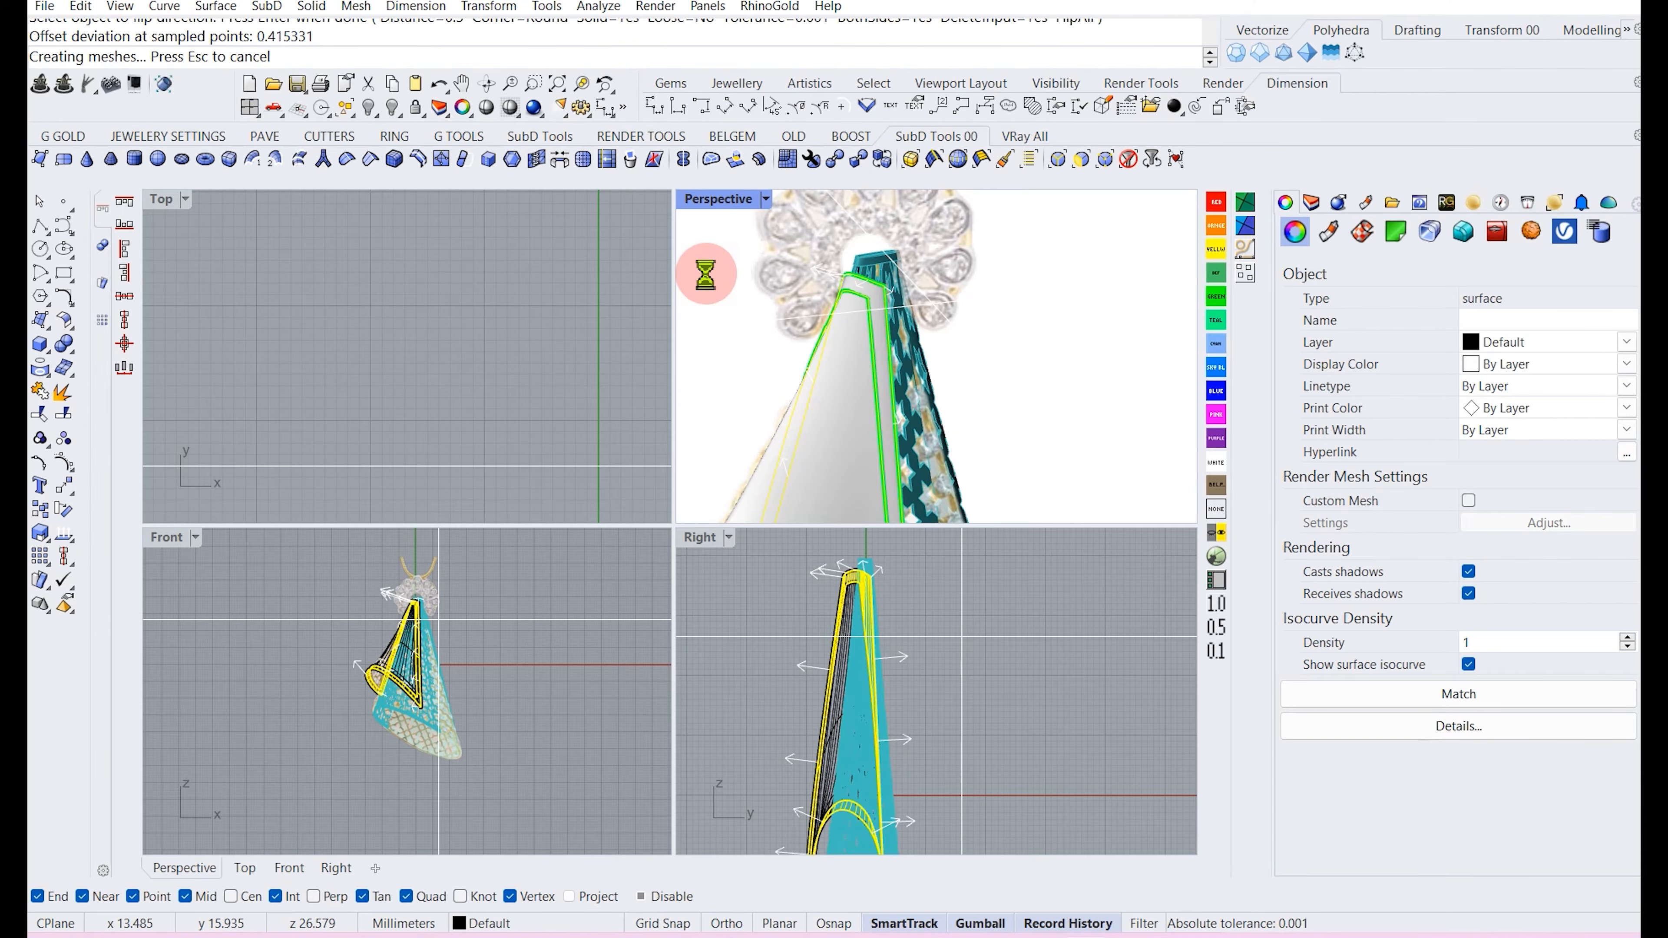
# Create UV curves from the flap's inner surface and move them beside the model in Top view.
pyautogui.click(510, 320)
pyautogui.scroll(-6, 926, 342)
pyautogui.moveTo(929, 338)
pyautogui.mouseDown(button='right')
pyautogui.moveTo(957, 309)
pyautogui.moveTo(902, 331)
pyautogui.mouseUp(button='right')
pyautogui.scroll(15, 902, 331)
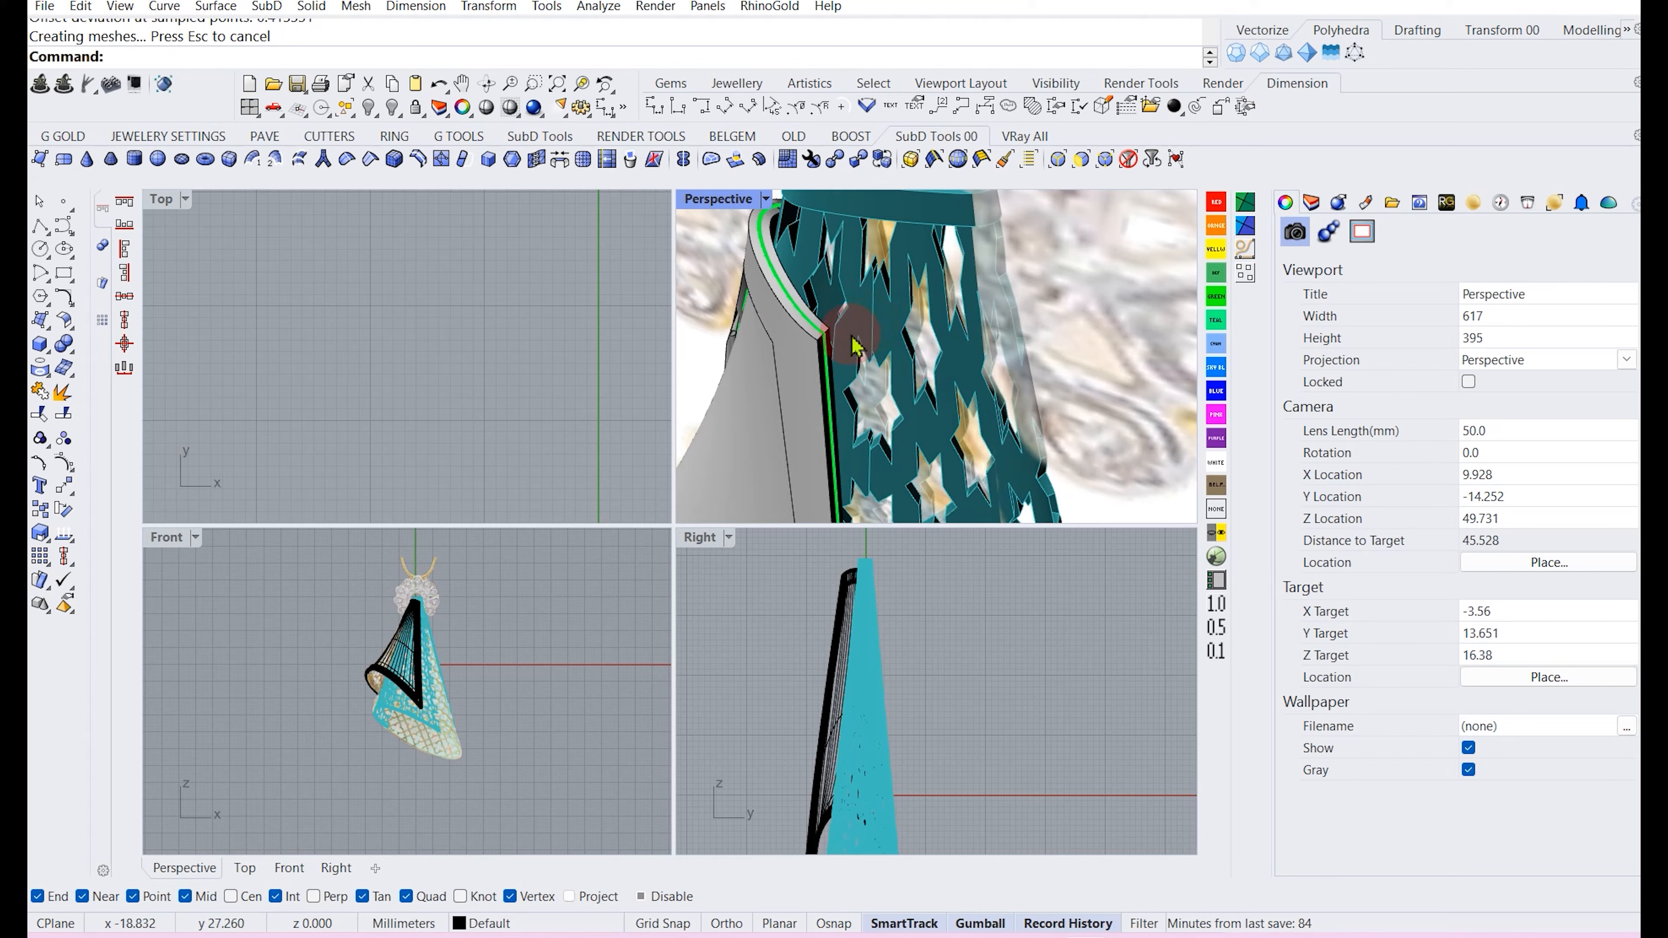
pyautogui.scroll(-5, 825, 349)
pyautogui.click(897, 357)
pyautogui.scroll(-2, 874, 315)
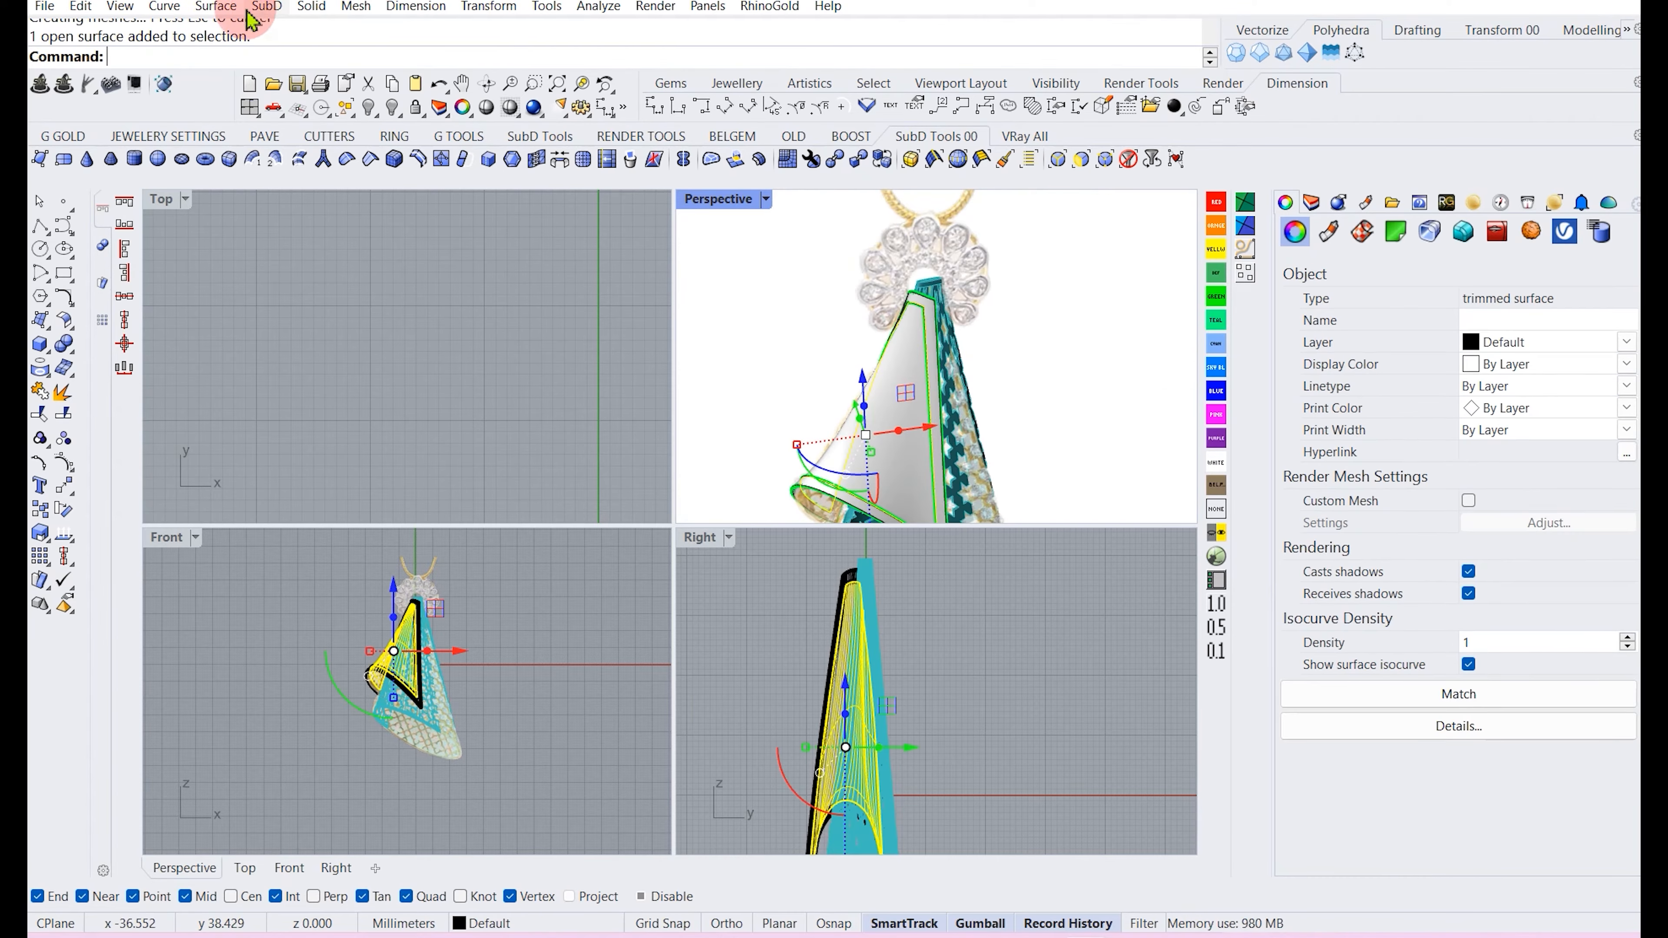
pyautogui.click(165, 6)
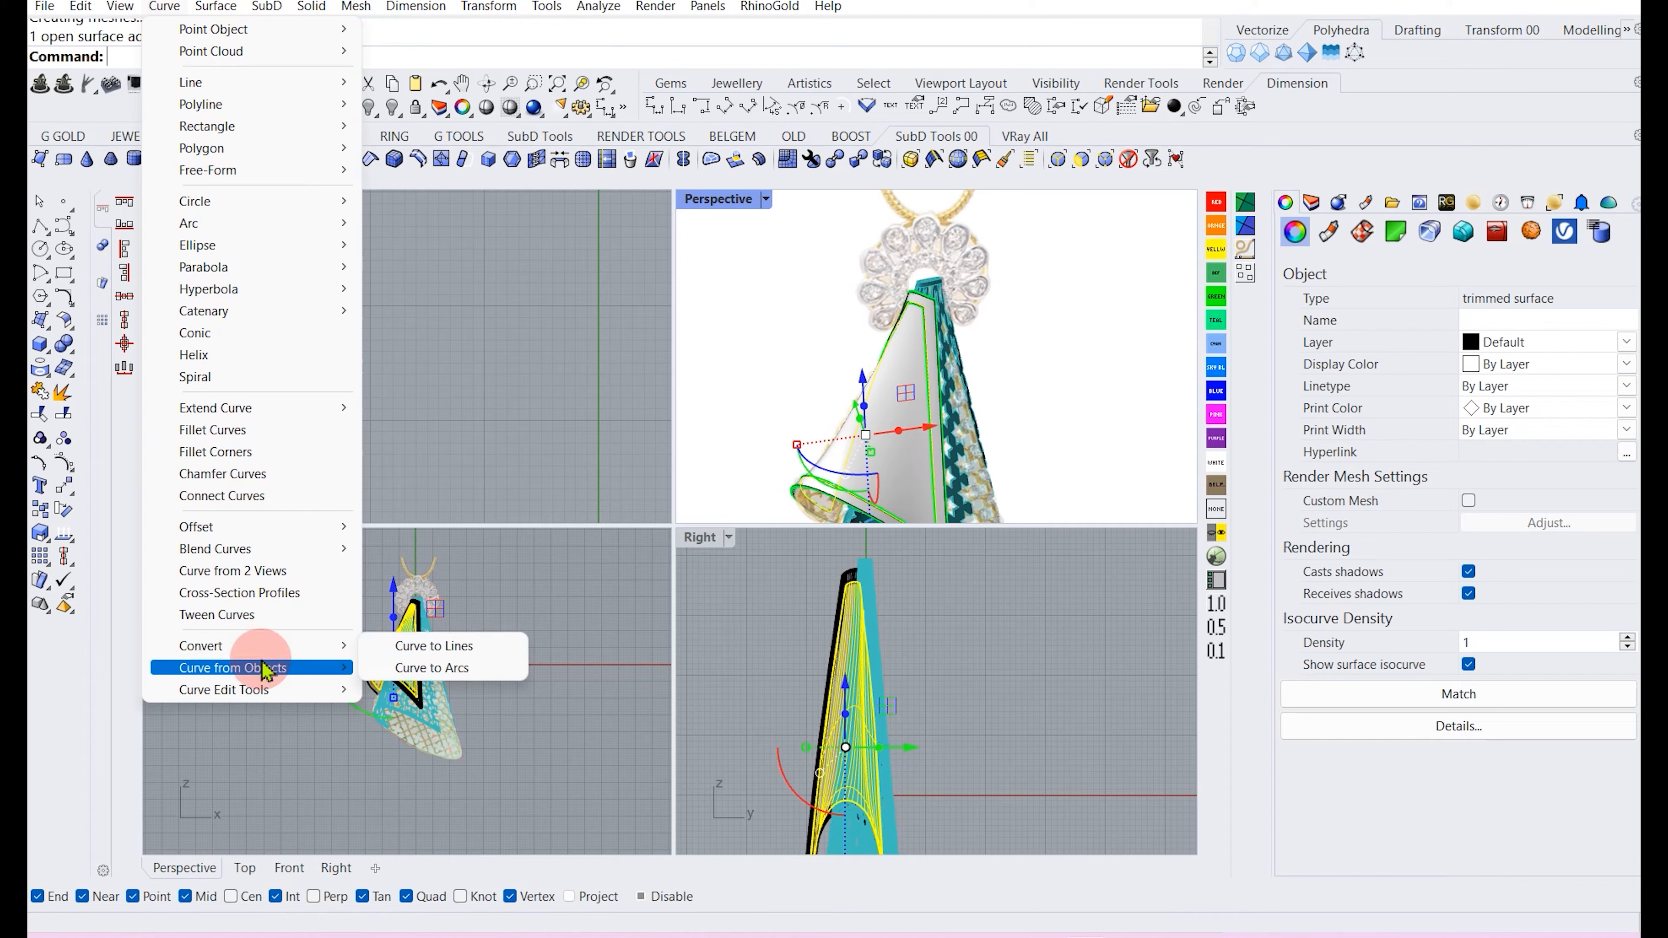
pyautogui.moveTo(276, 668)
pyautogui.click(417, 646)
pyautogui.scroll(-4, 435, 408)
pyautogui.rightClick(435, 409)
pyautogui.scroll(-9, 436, 410)
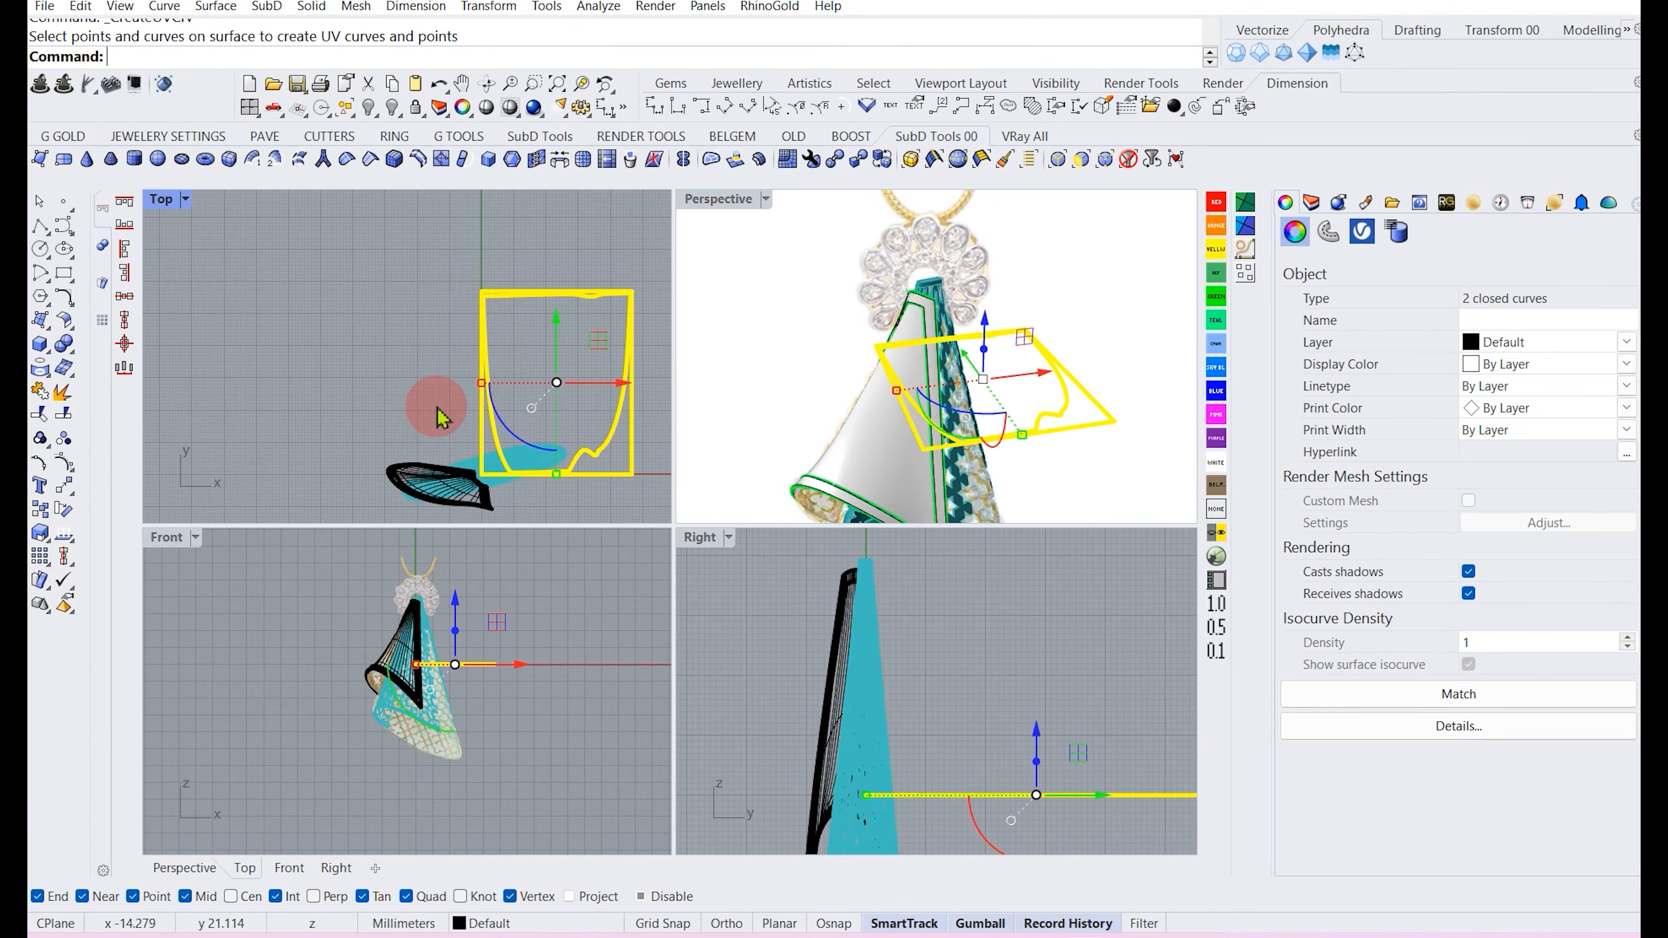
pyautogui.moveTo(572, 350); pyautogui.dragTo(408, 282)
pyautogui.click(466, 357)
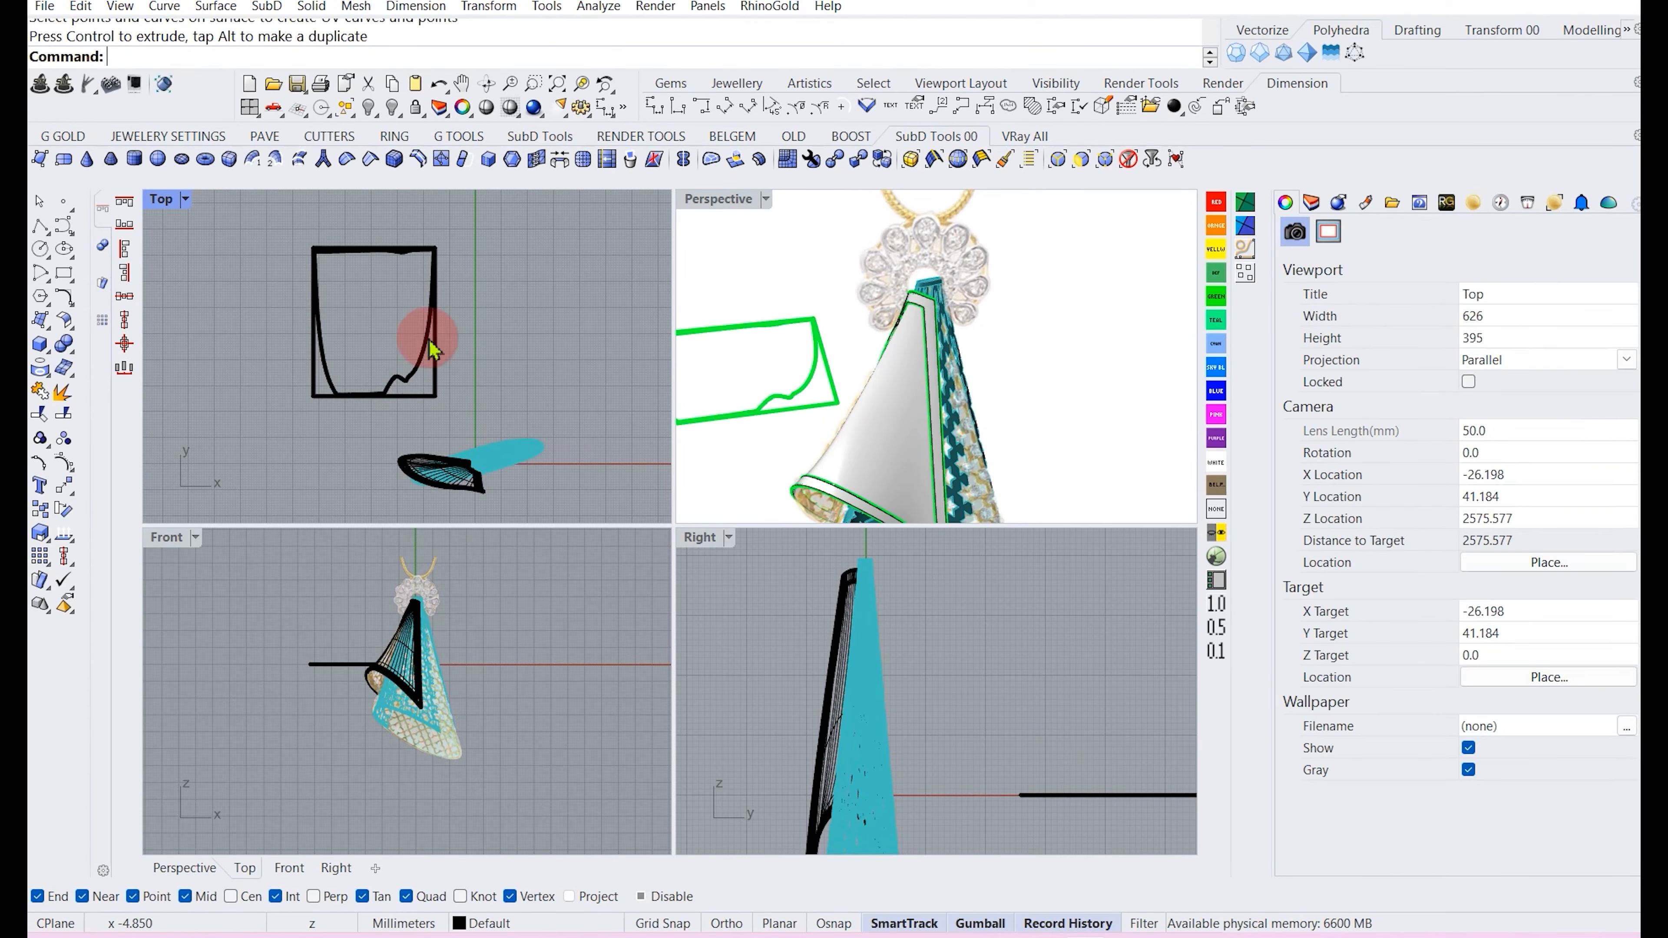
# Hatch the inner UV outline with the star pattern at scale 4 and rotation 0.
pyautogui.moveTo(402, 382); pyautogui.dragTo(412, 416, button='right')
pyautogui.click(417, 427)
pyautogui.write('h')
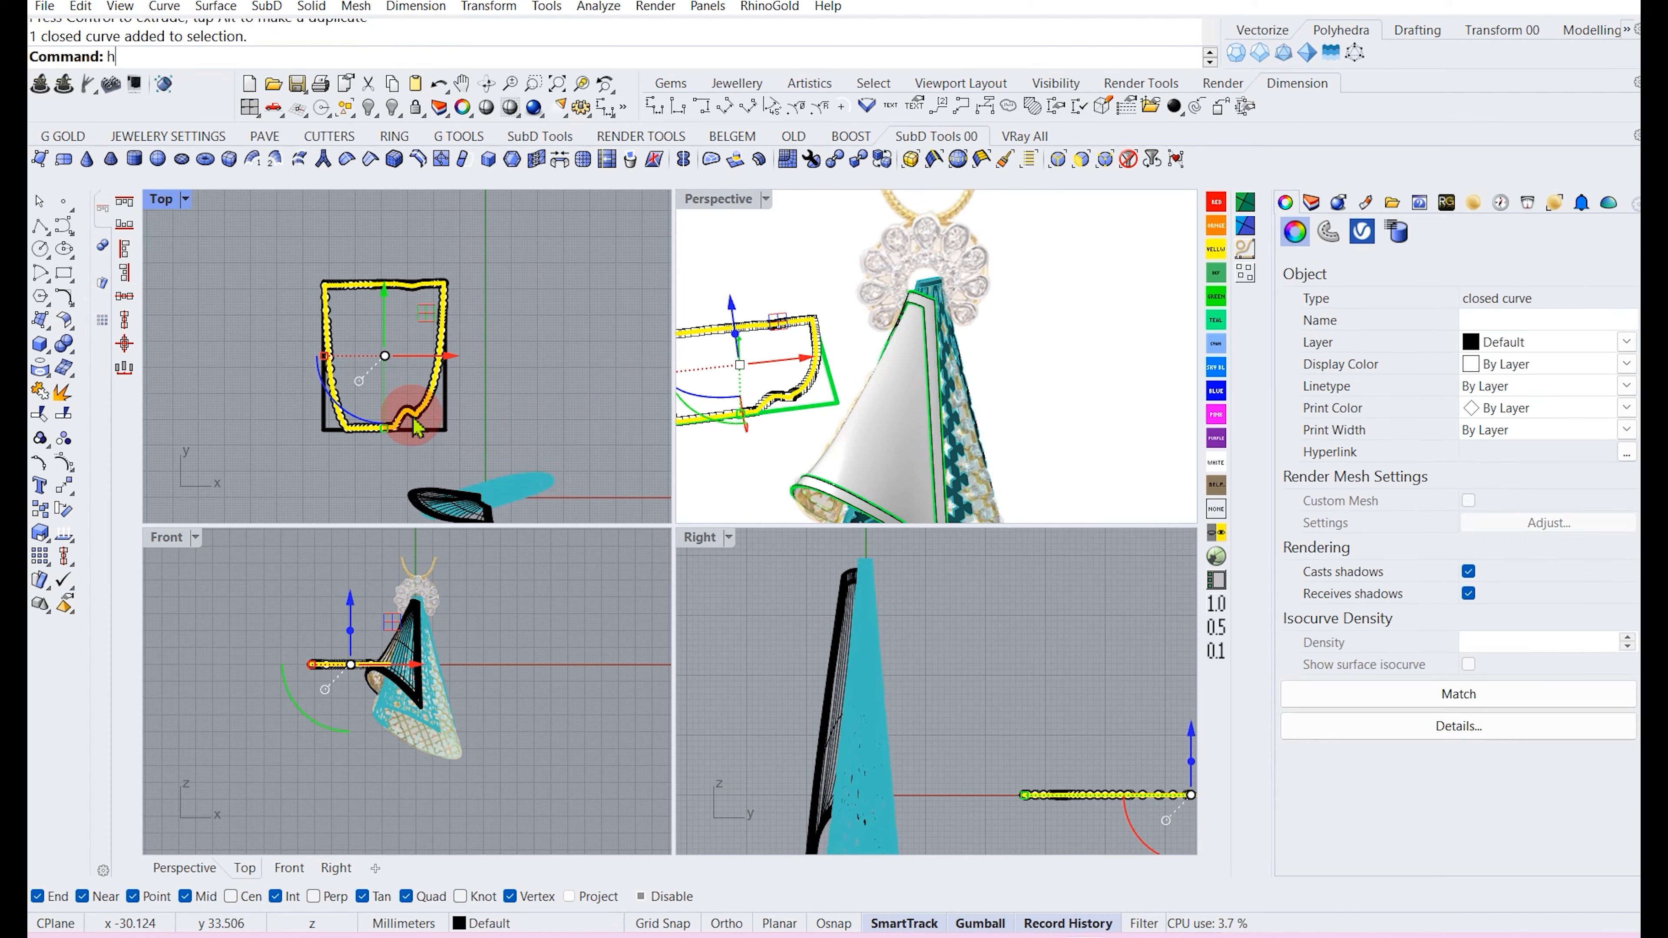
pyautogui.write('atch')
pyautogui.press('Return')
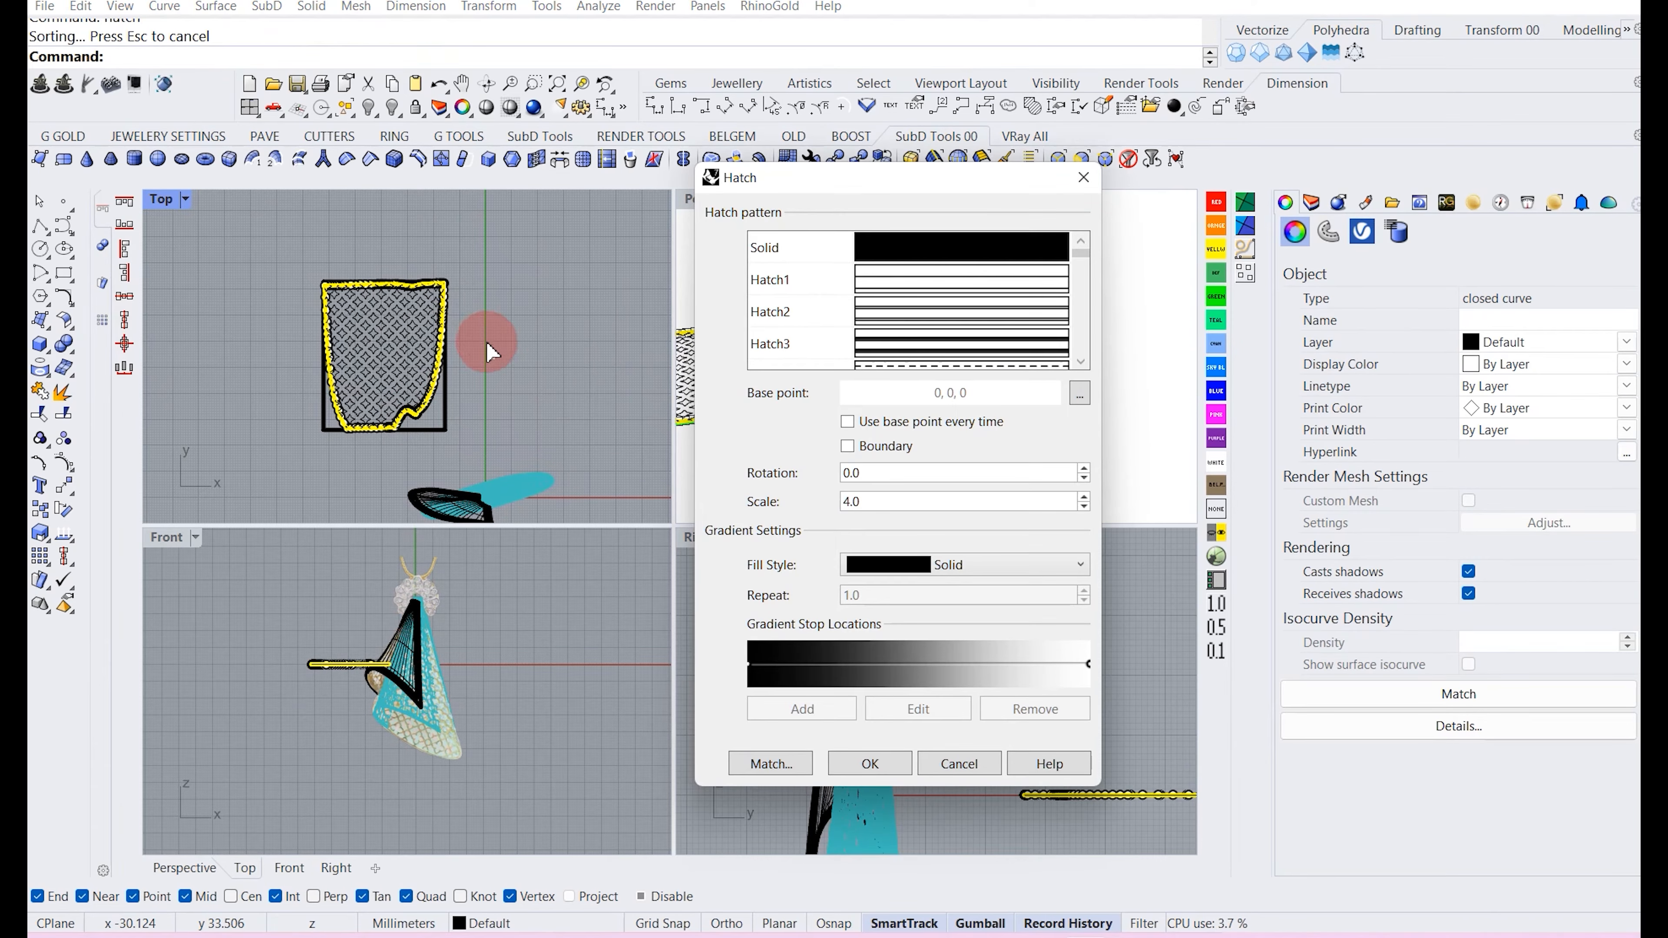
pyautogui.scroll(3, 374, 355)
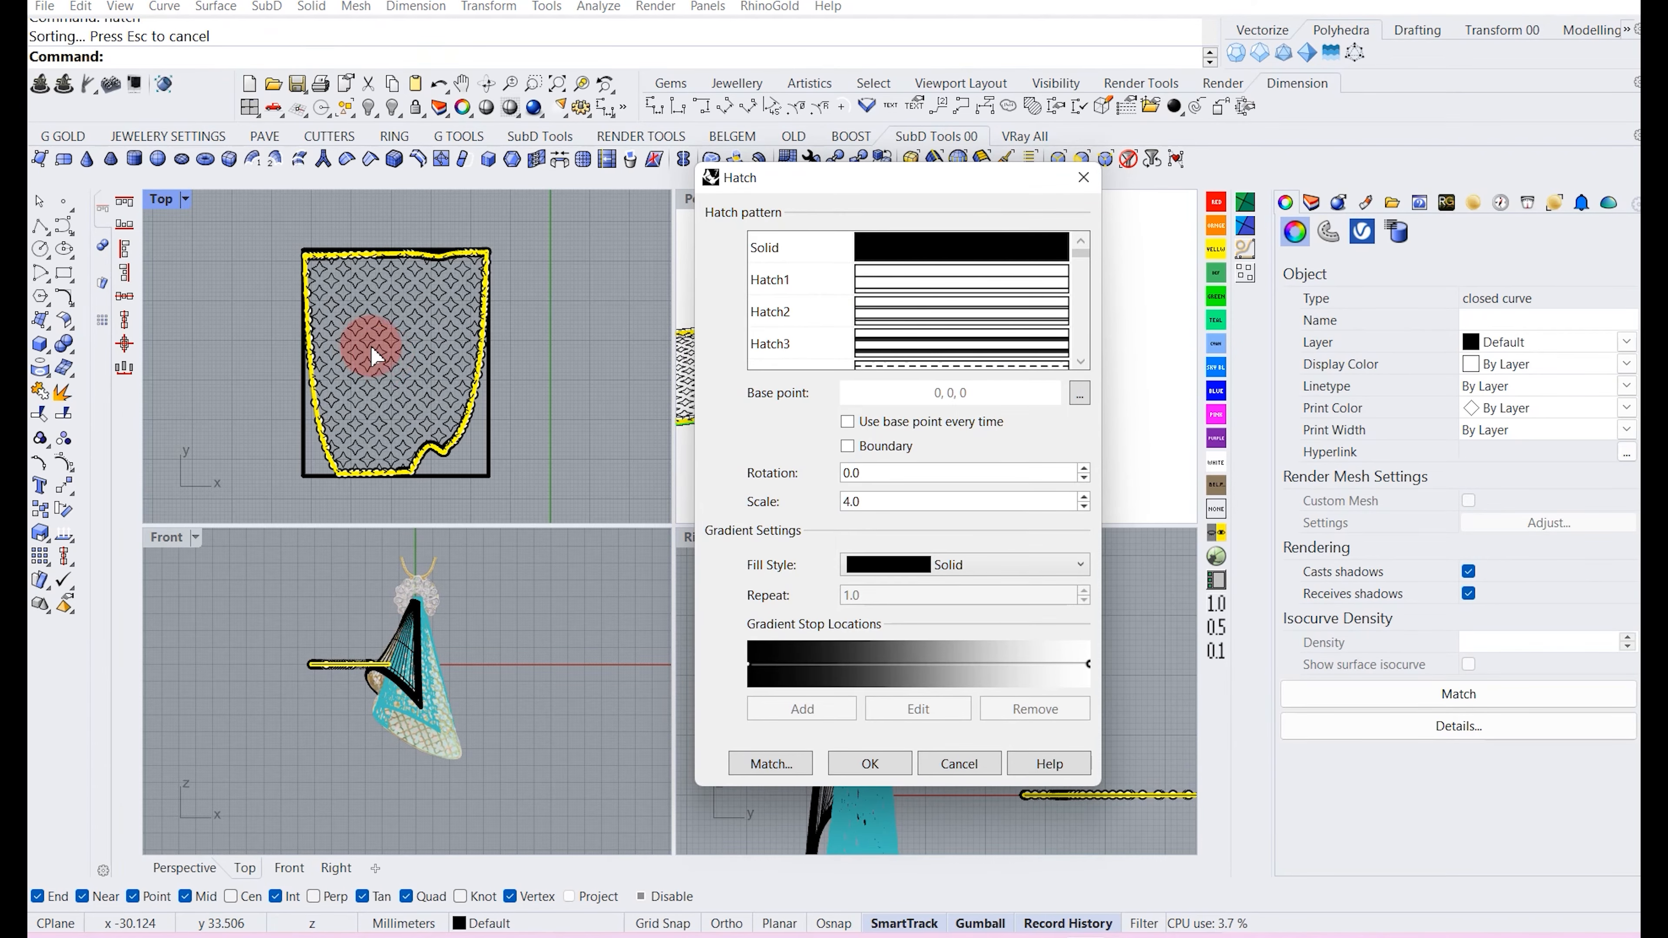
pyautogui.click(880, 764)
# Explode the hatch, then join and group the resulting star pattern curves.
pyautogui.click(446, 420)
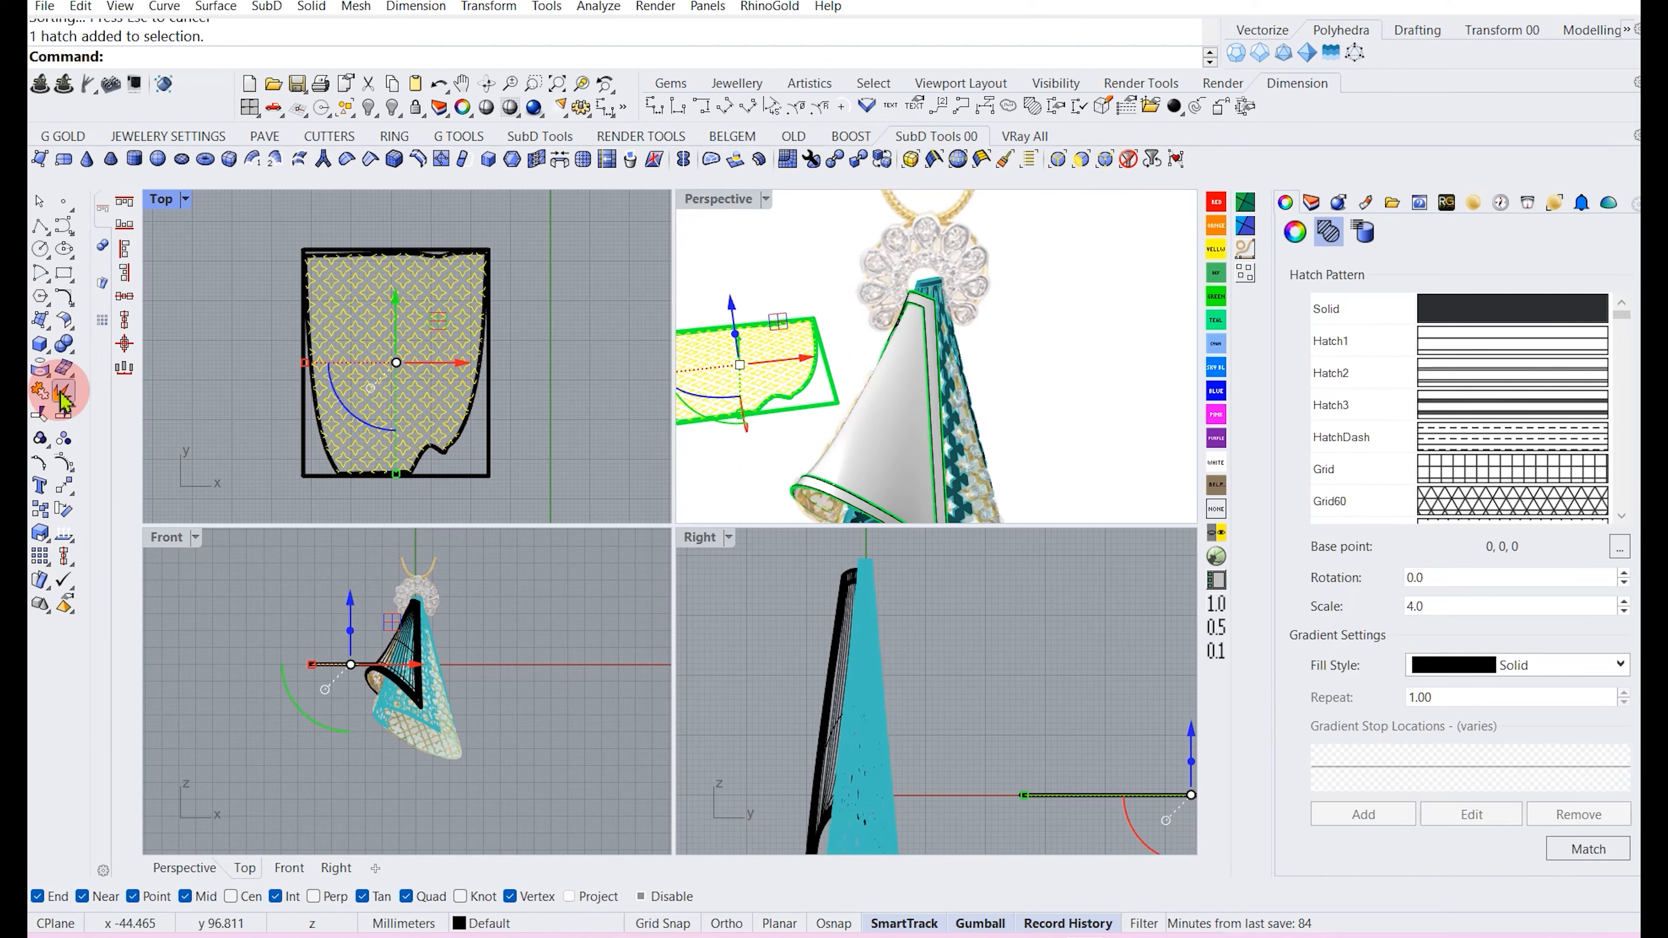
pyautogui.click(63, 394)
pyautogui.click(41, 414)
pyautogui.click(41, 436)
pyautogui.scroll(5, 584, 404)
pyautogui.click(591, 404)
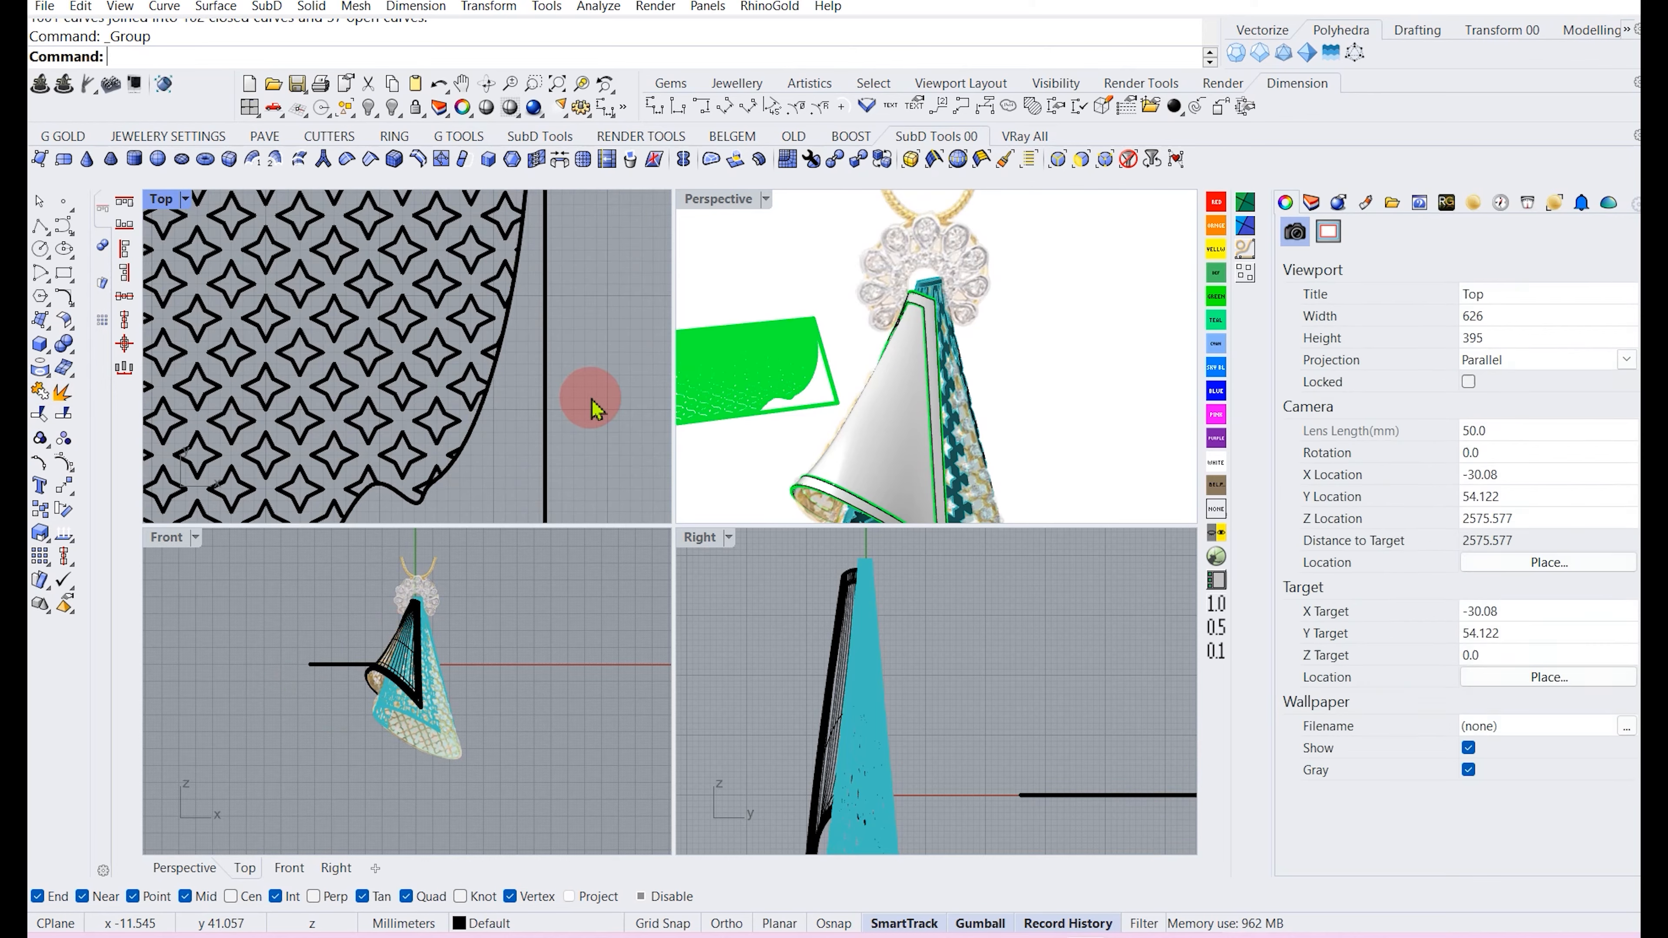
# Create a planar surface from the inner UV outline curve.
pyautogui.click(469, 443)
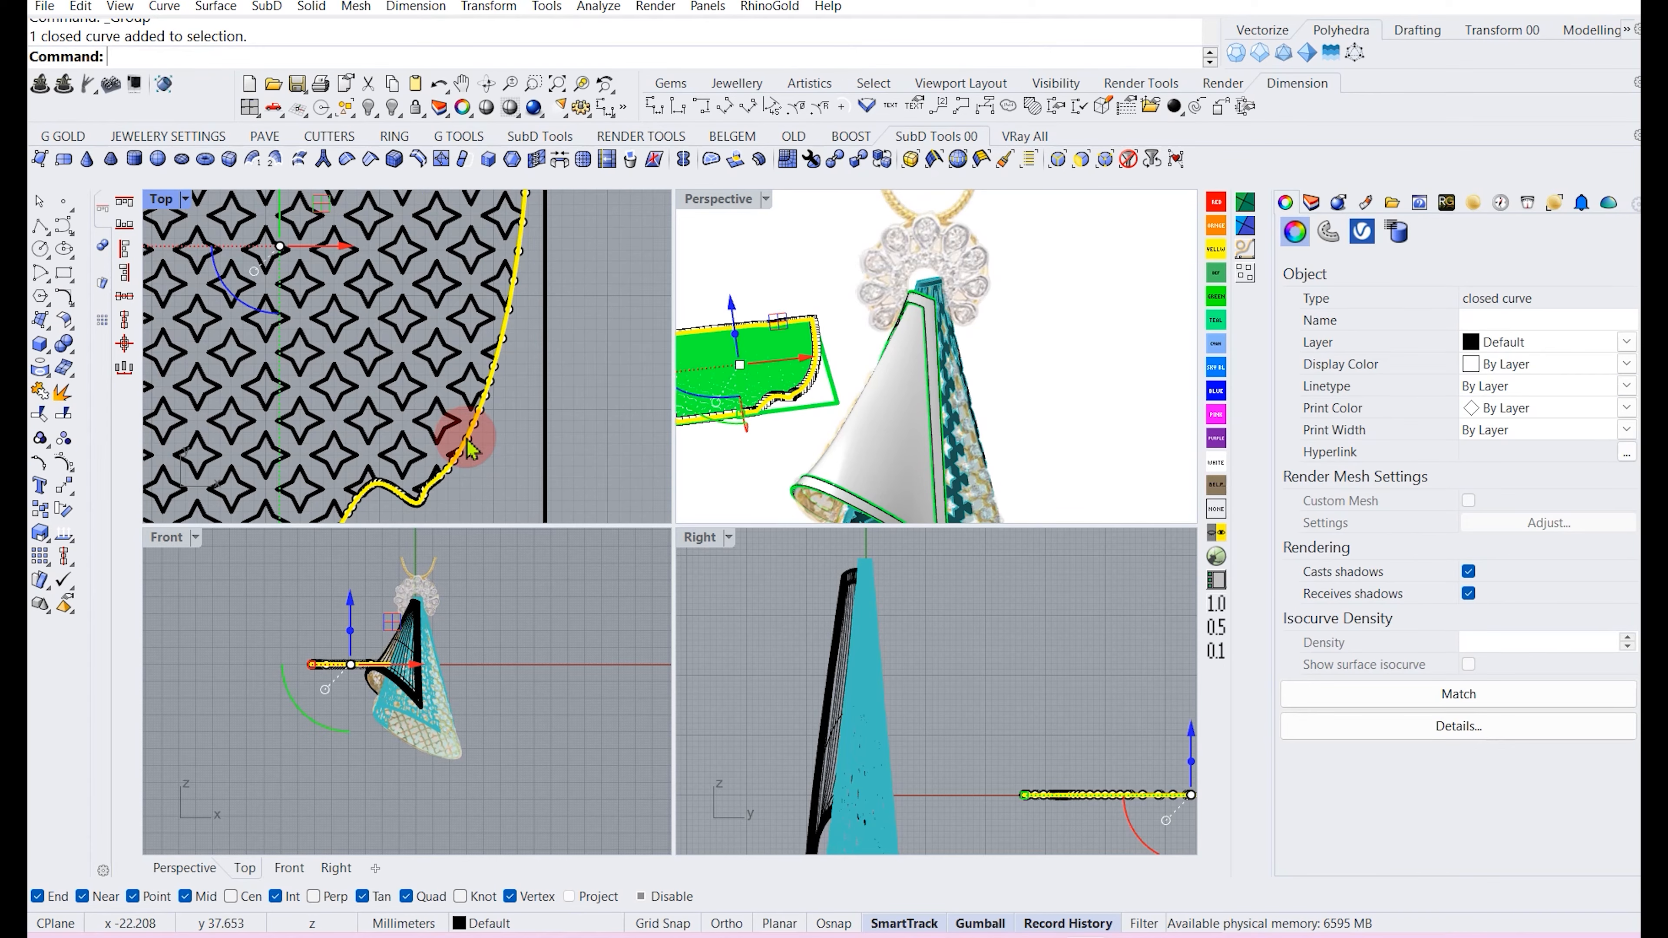
pyautogui.click(43, 337)
pyautogui.click(47, 327)
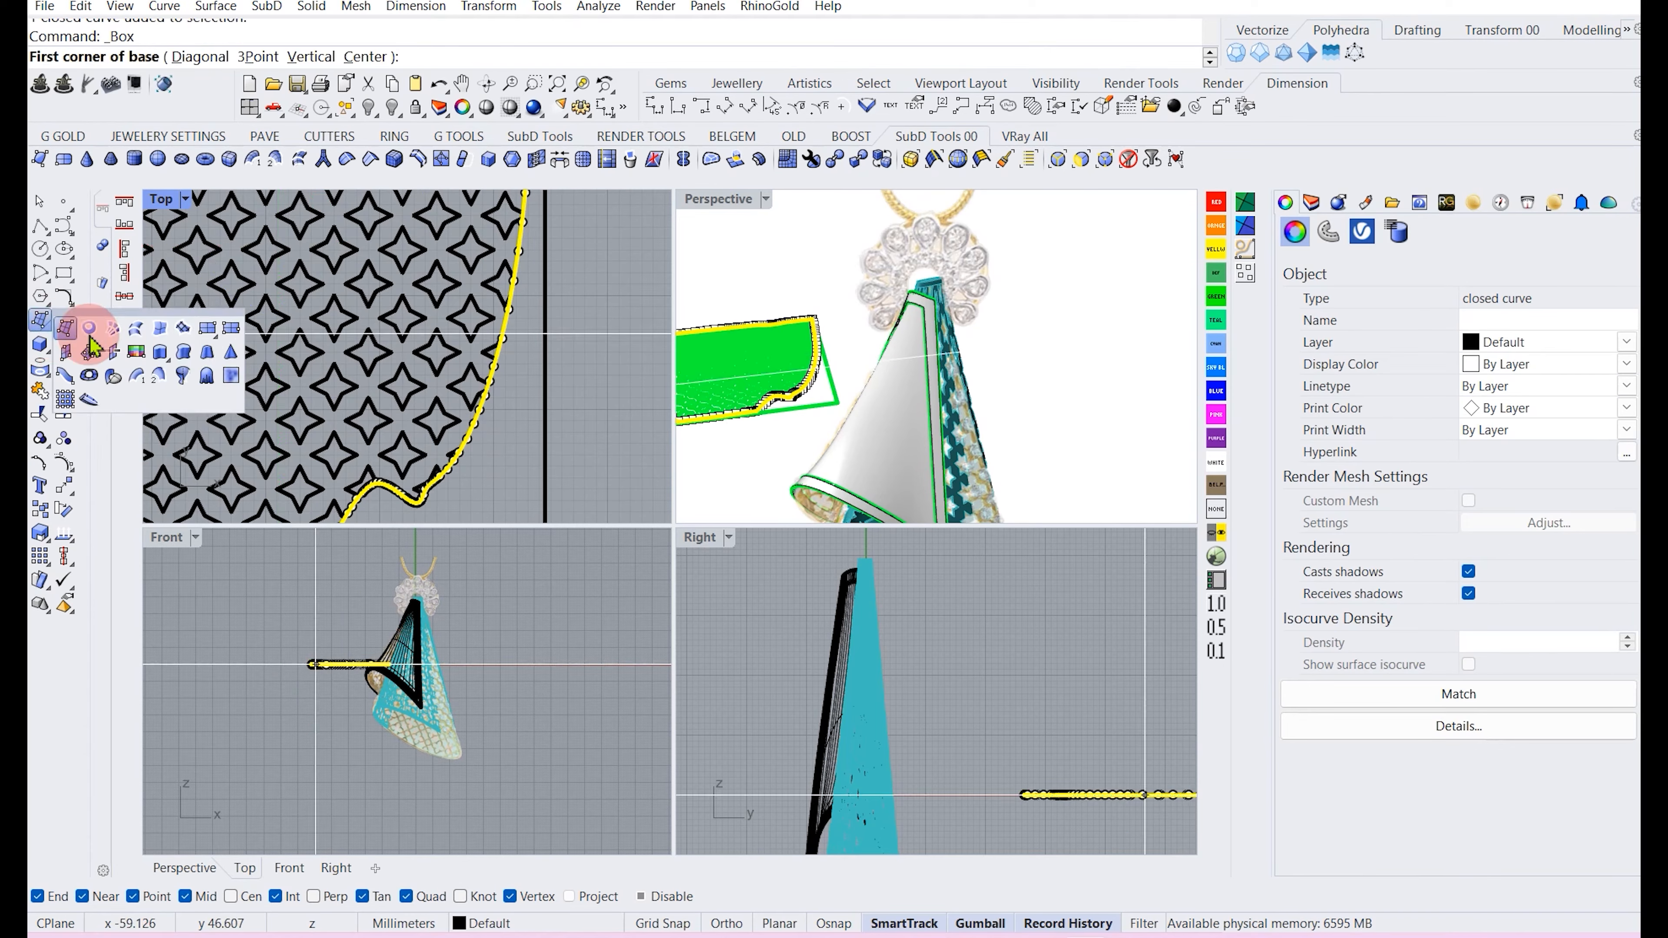
pyautogui.click(90, 331)
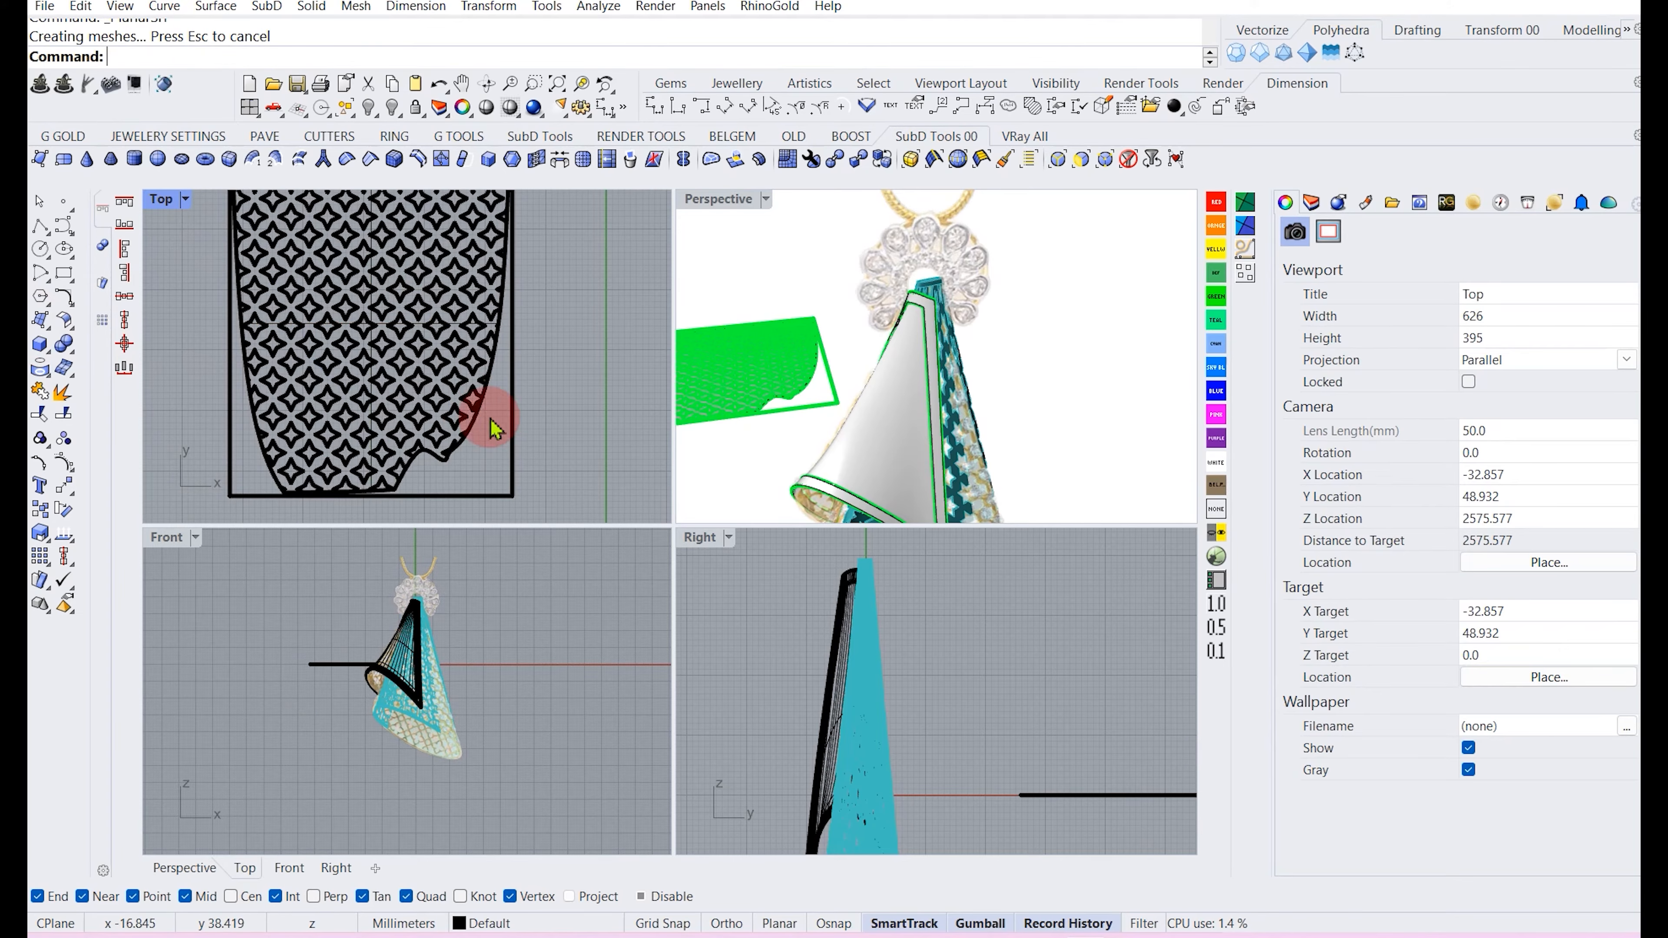
# Split the planar surface with the grouped star pattern curves.
pyautogui.scroll(-3, 368, 348)
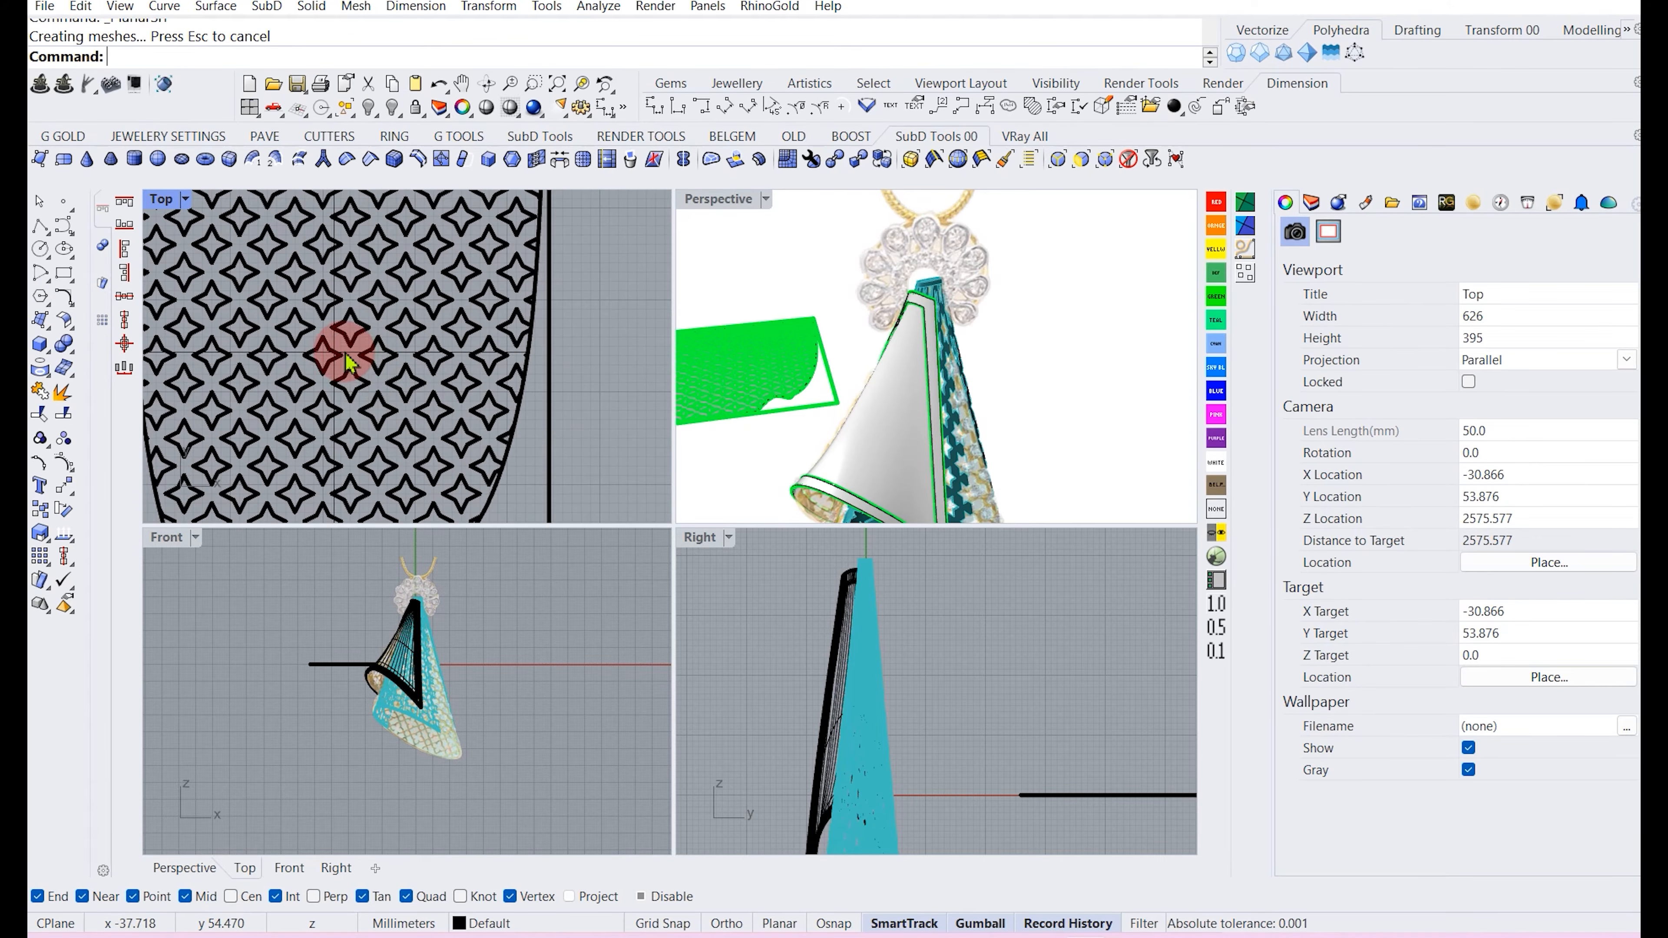
pyautogui.click(348, 360)
pyautogui.scroll(-3, 347, 360)
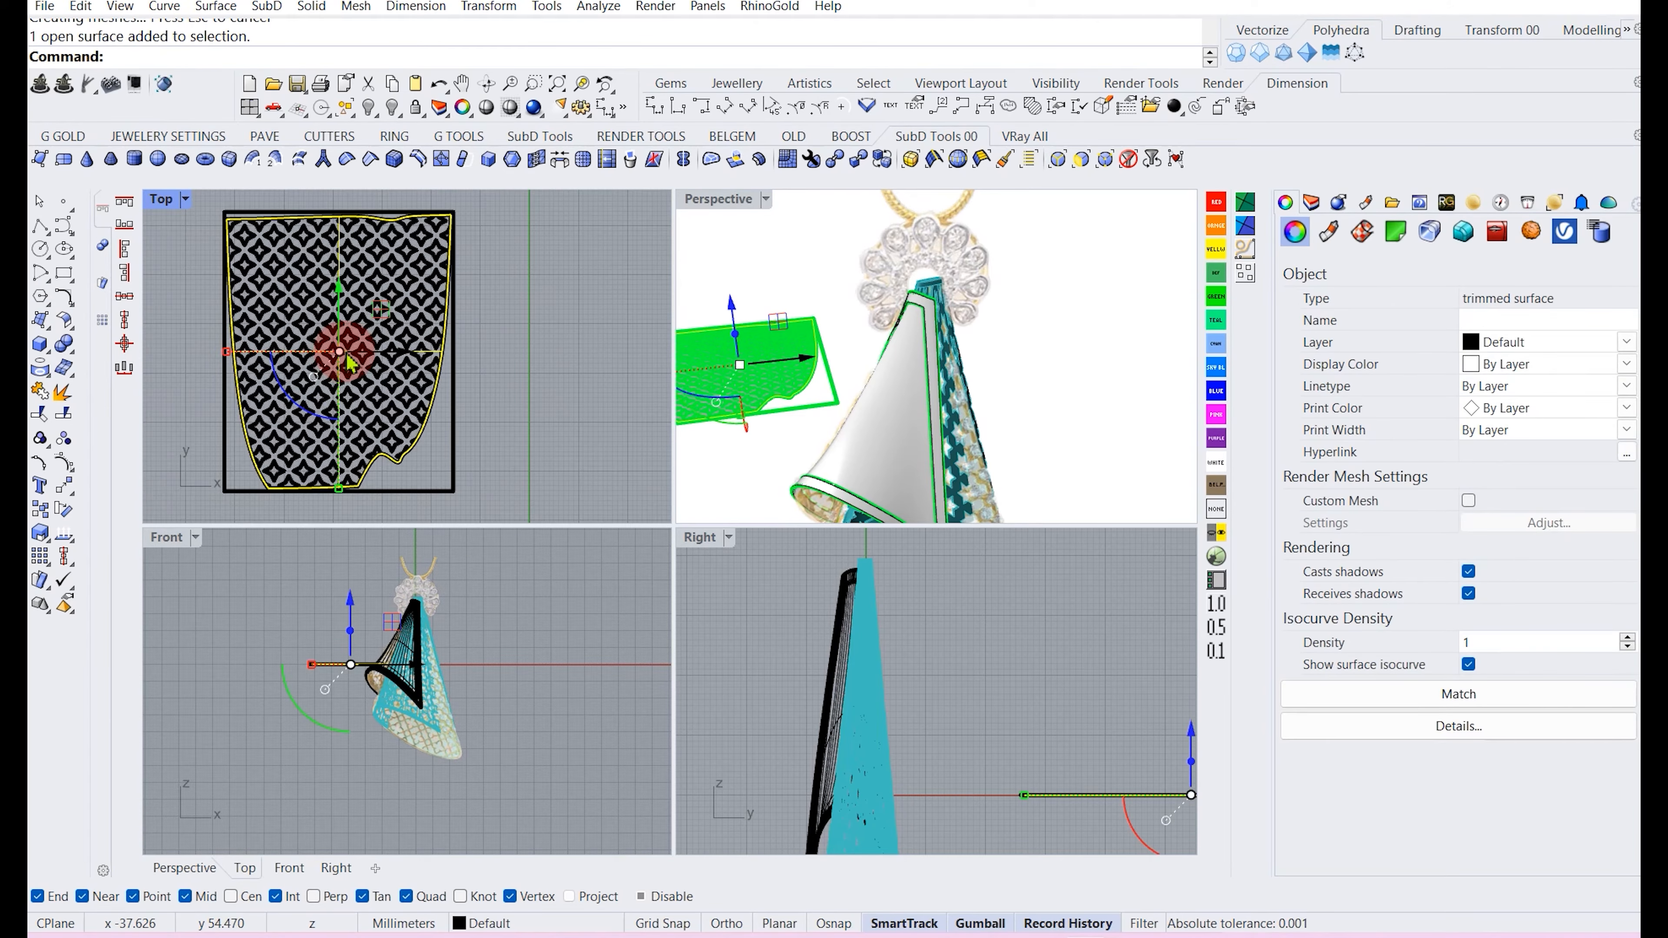
pyautogui.click(63, 414)
pyautogui.scroll(6, 249, 354)
pyautogui.click(276, 387)
pyautogui.scroll(-6, 270, 378)
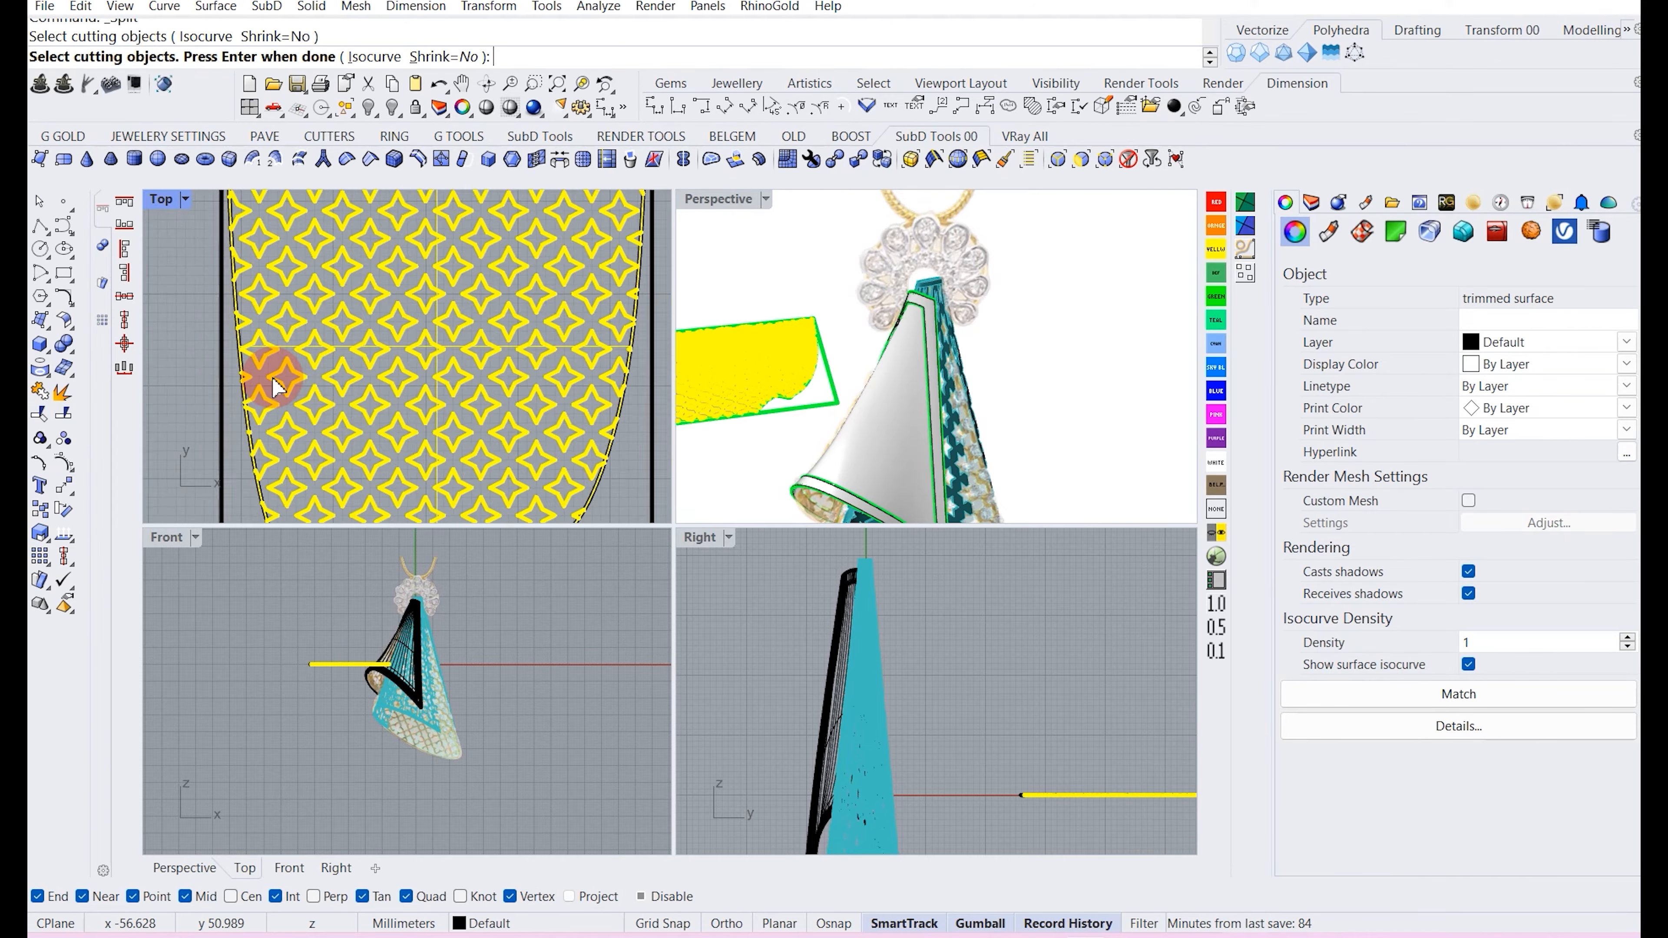
pyautogui.press('Return')
pyautogui.click(575, 375)
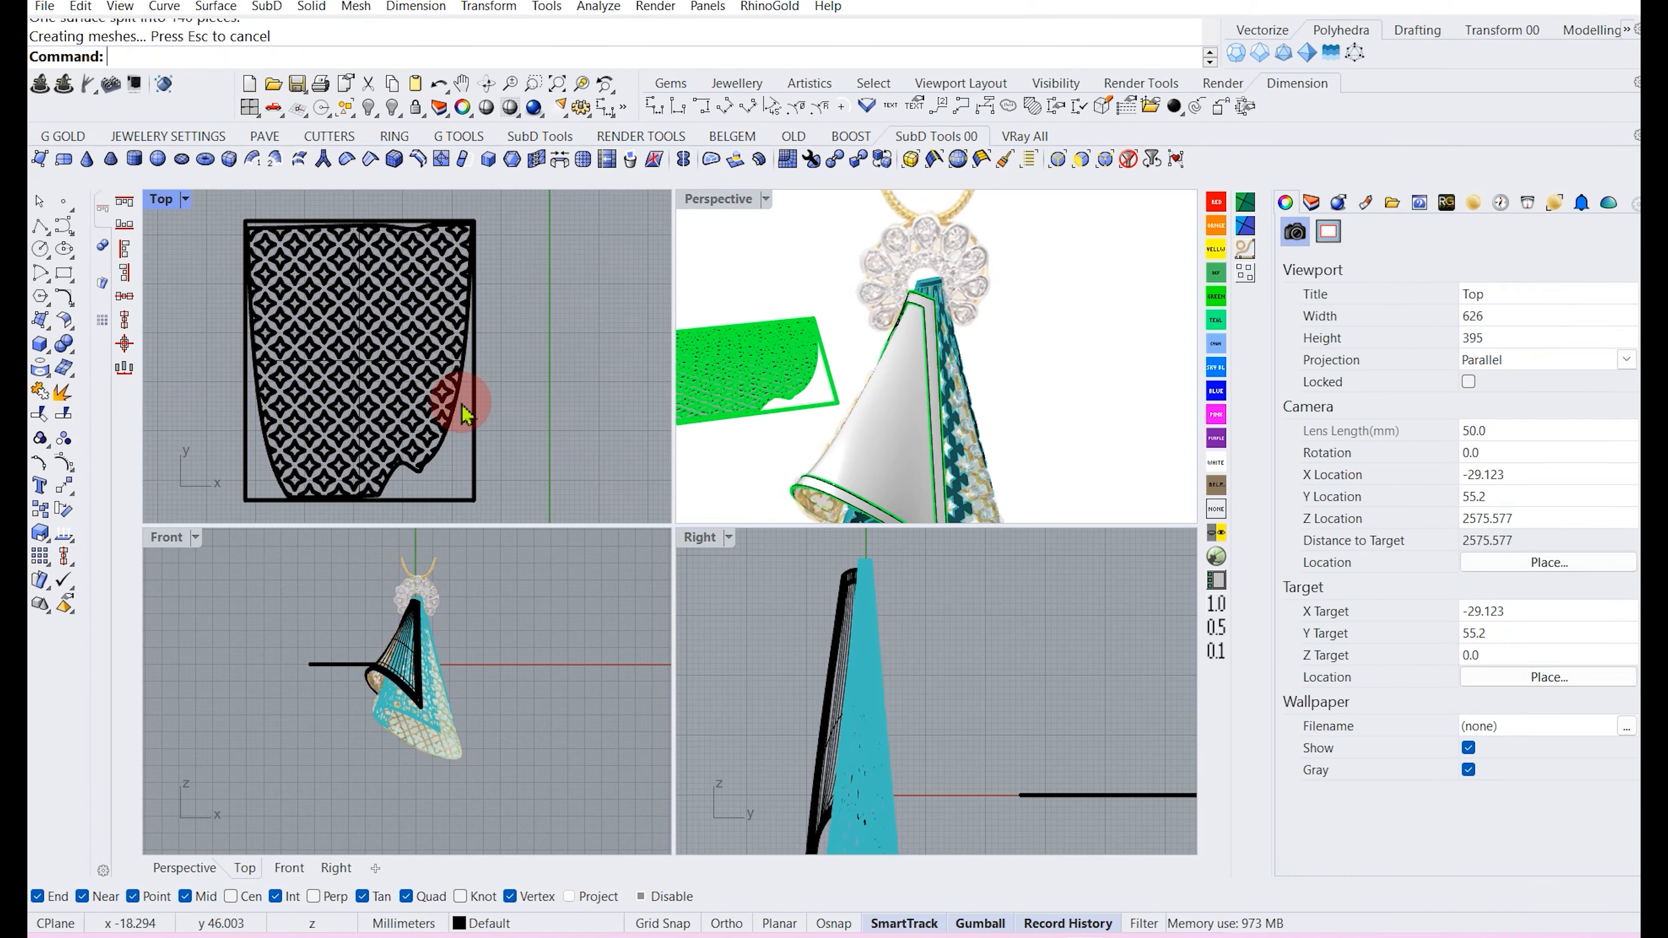
# Delete the star-shaped piece split from the planar surface.
pyautogui.scroll(11, 276, 439)
pyautogui.scroll(-2, 363, 414)
pyautogui.moveTo(405, 361); pyautogui.dragTo(384, 412, button='right')
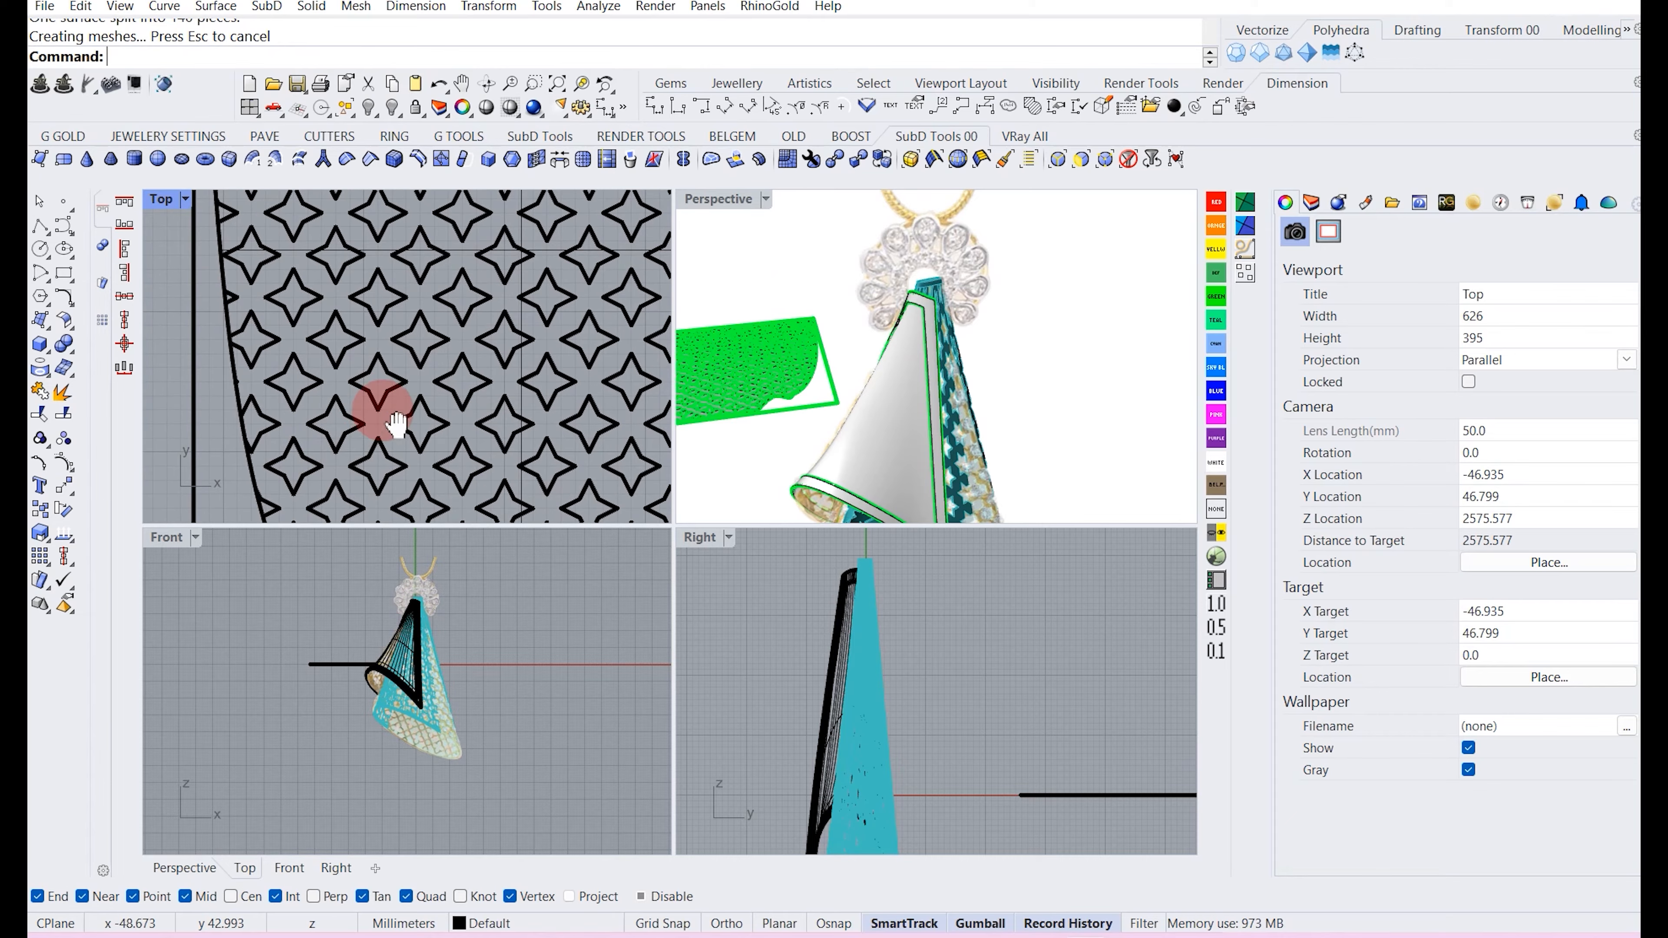
pyautogui.click(384, 396)
pyautogui.press('Return')
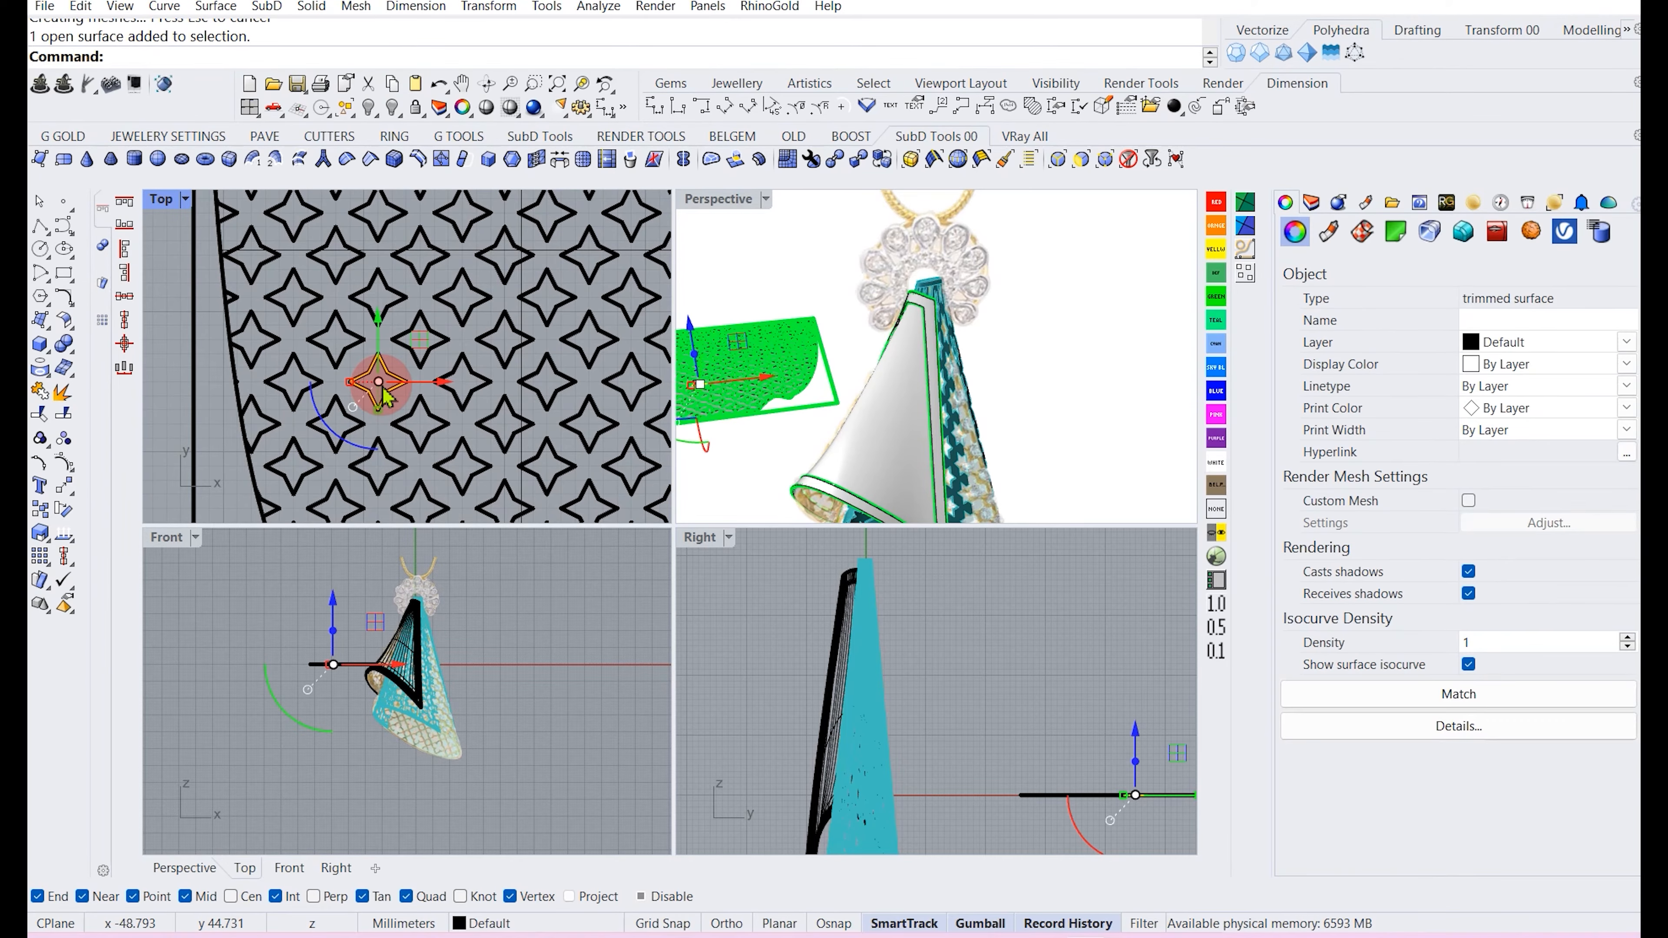
pyautogui.press('Delete')
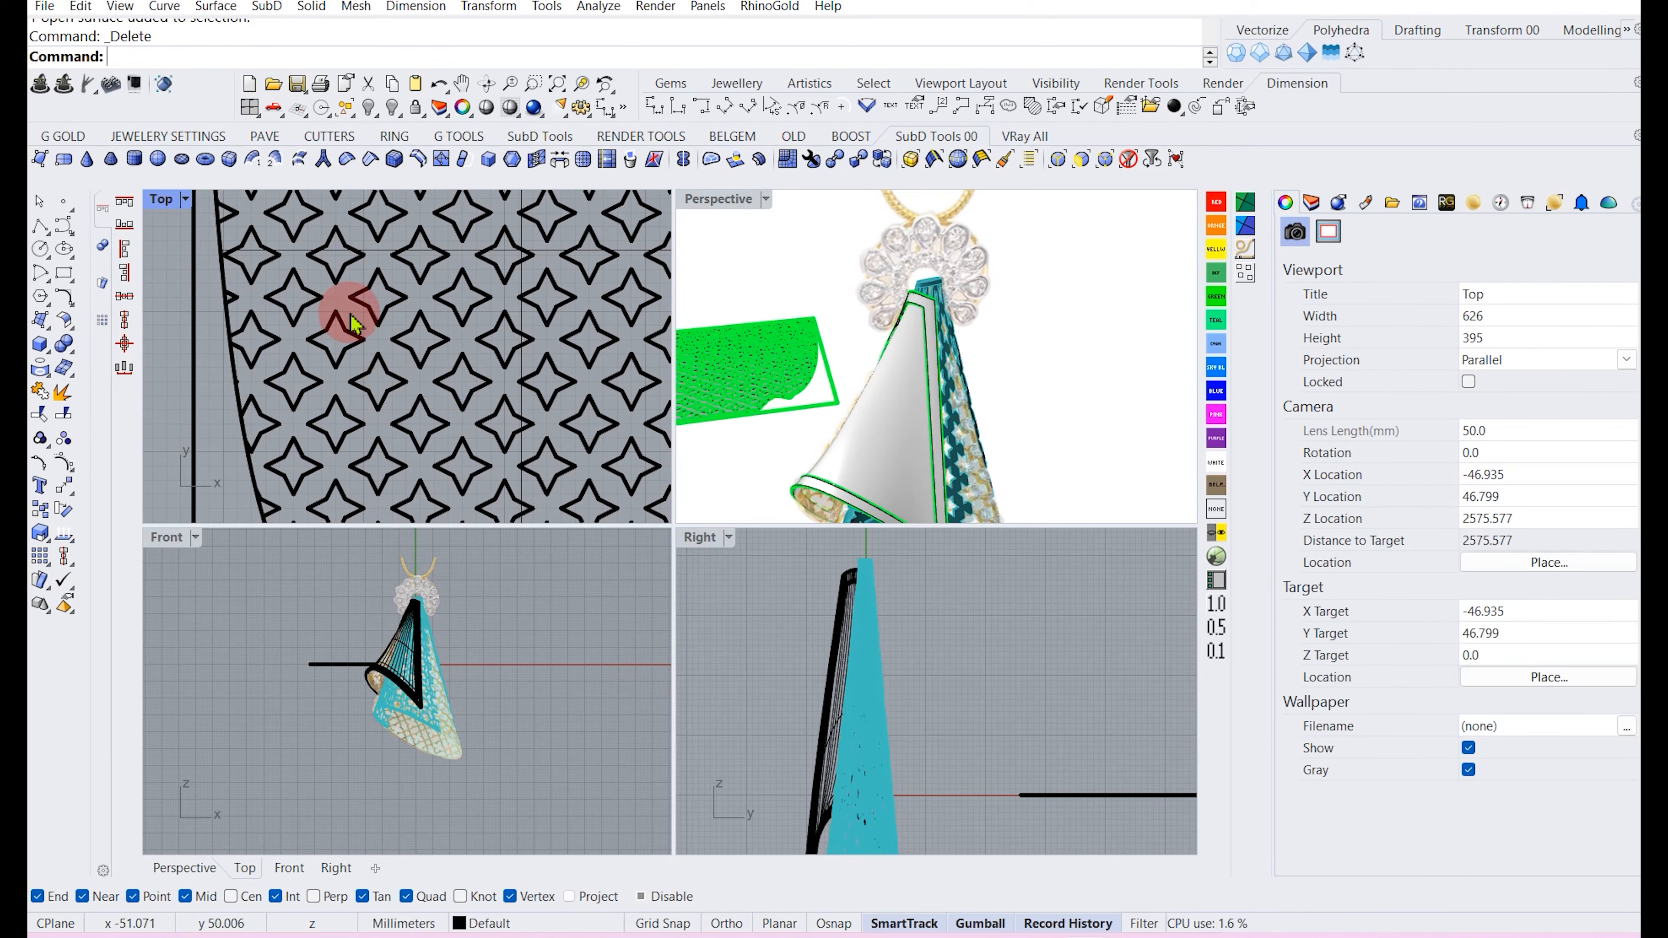
# Offset the perforated surface into a solid 0.25 mm thick on one side only, with BothSides set to No.
pyautogui.click(365, 259)
pyautogui.scroll(-5, 358, 309)
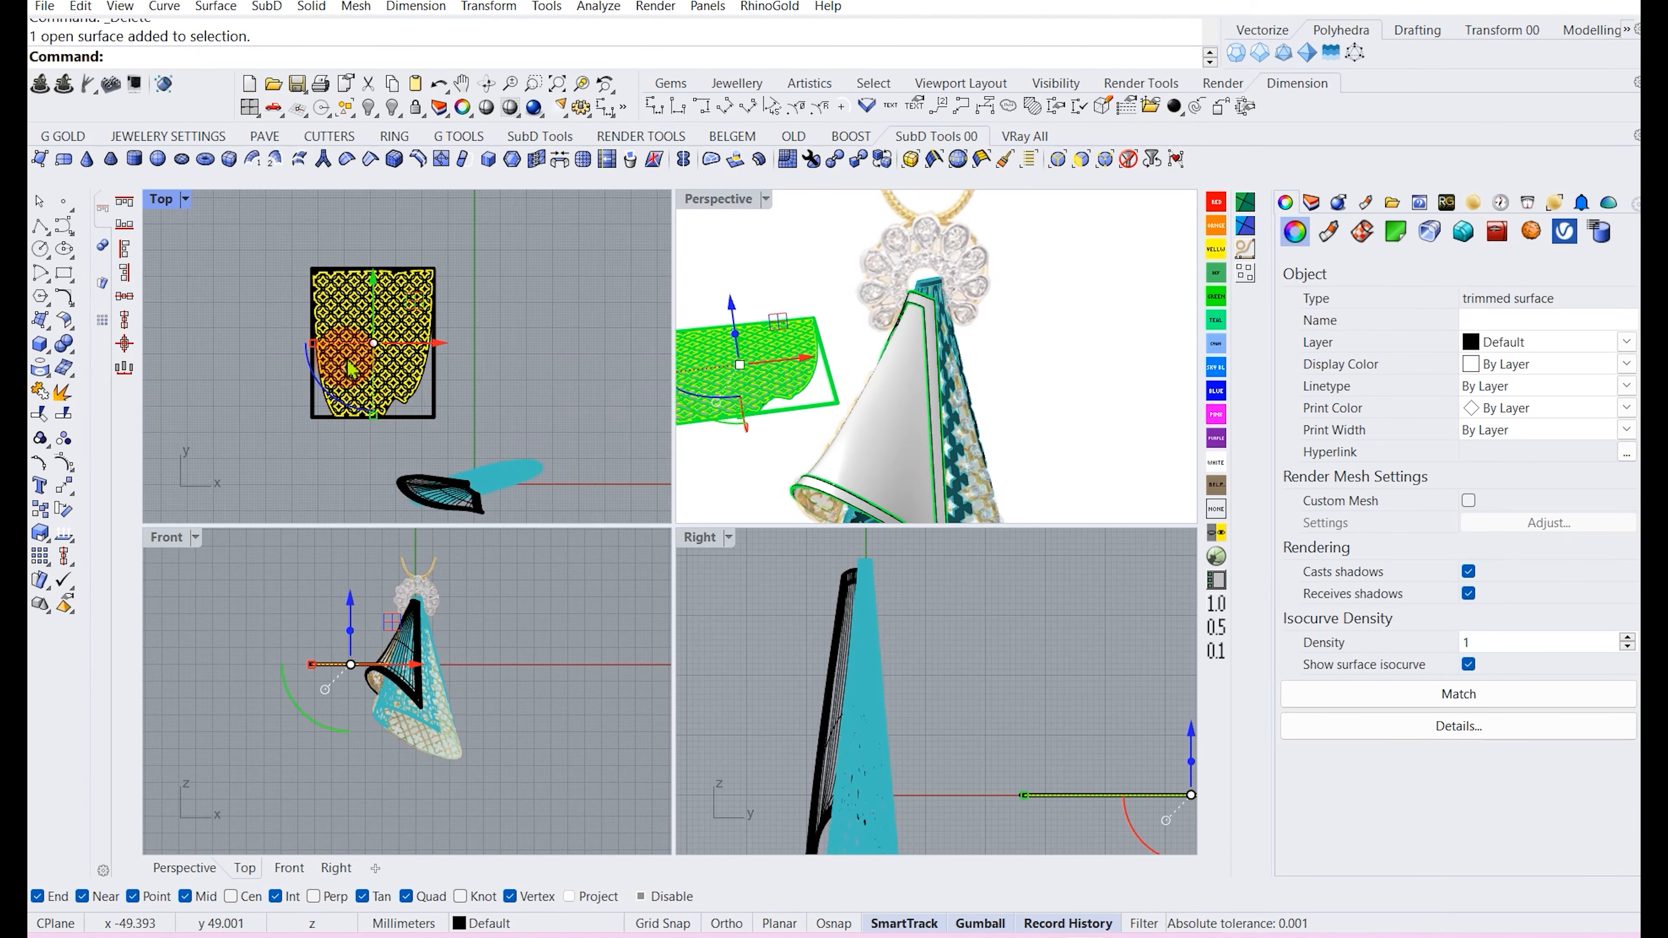
pyautogui.press('Return')
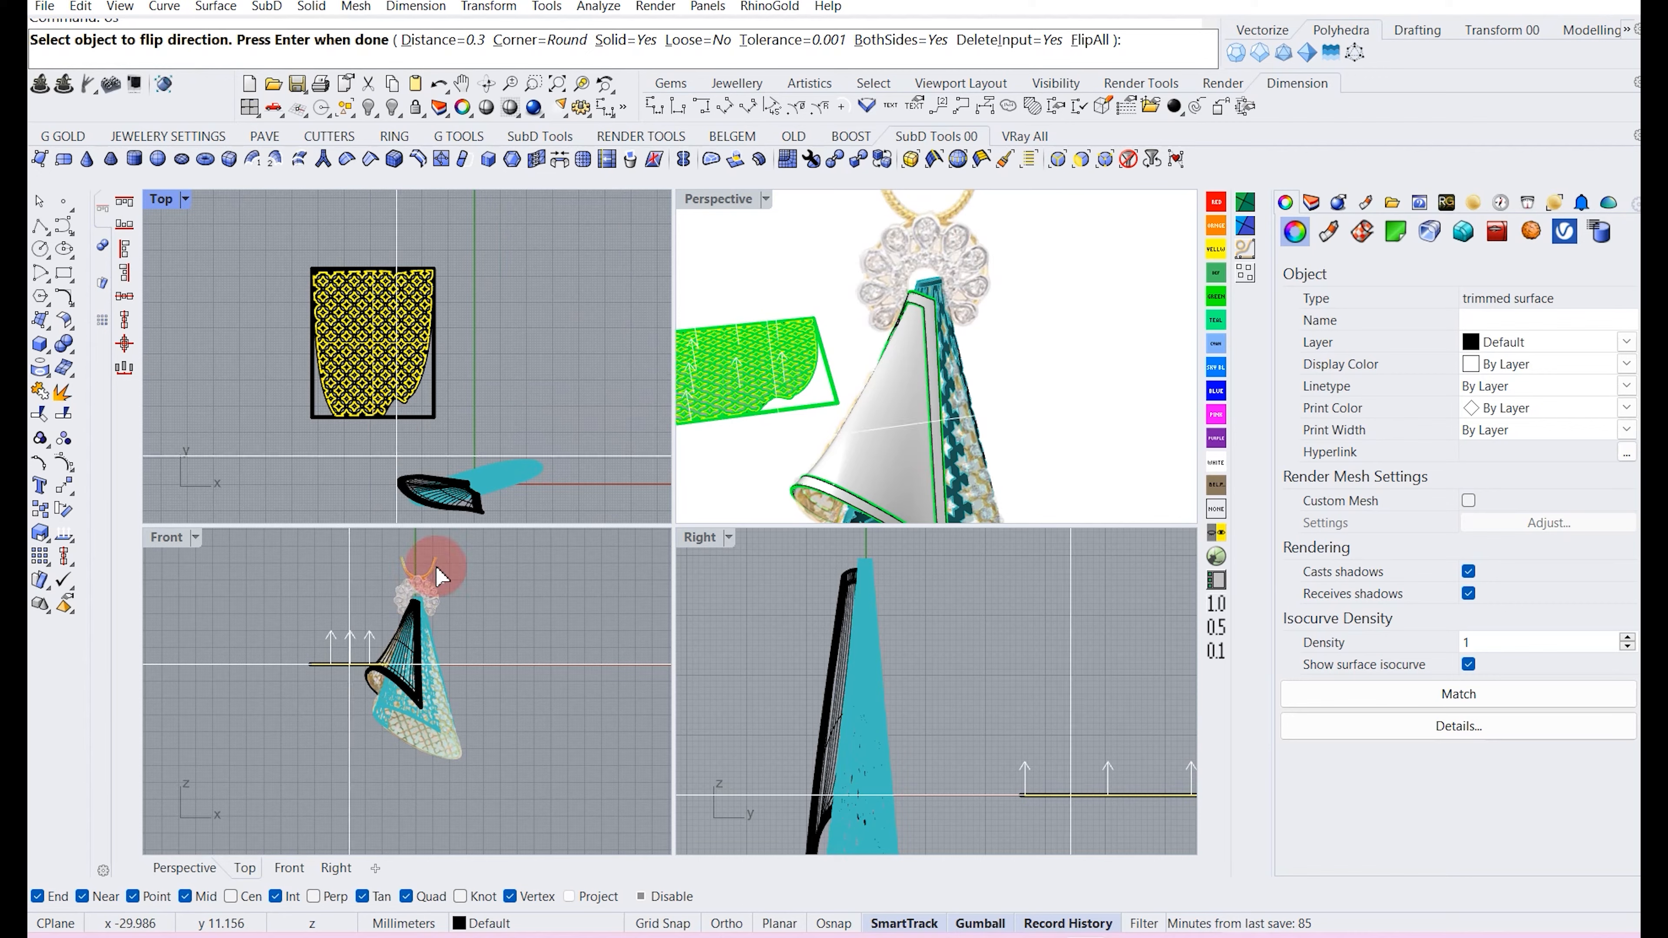
pyautogui.scroll(5, 292, 754)
pyautogui.moveTo(292, 754); pyautogui.dragTo(372, 696, button='right')
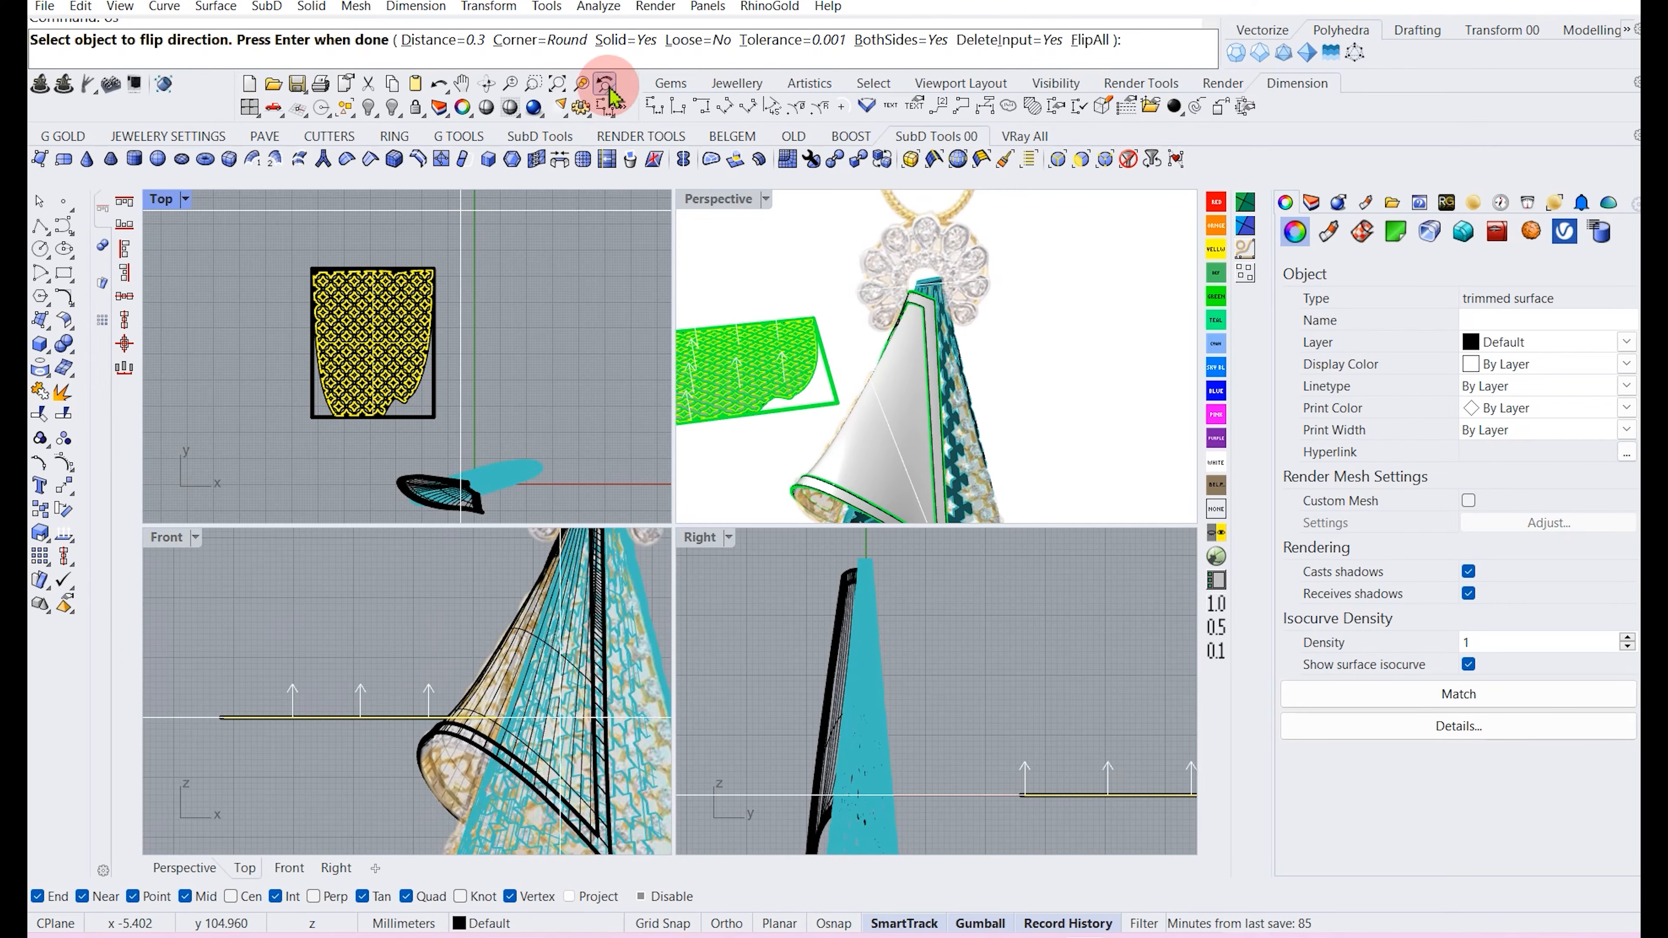
pyautogui.click(453, 40)
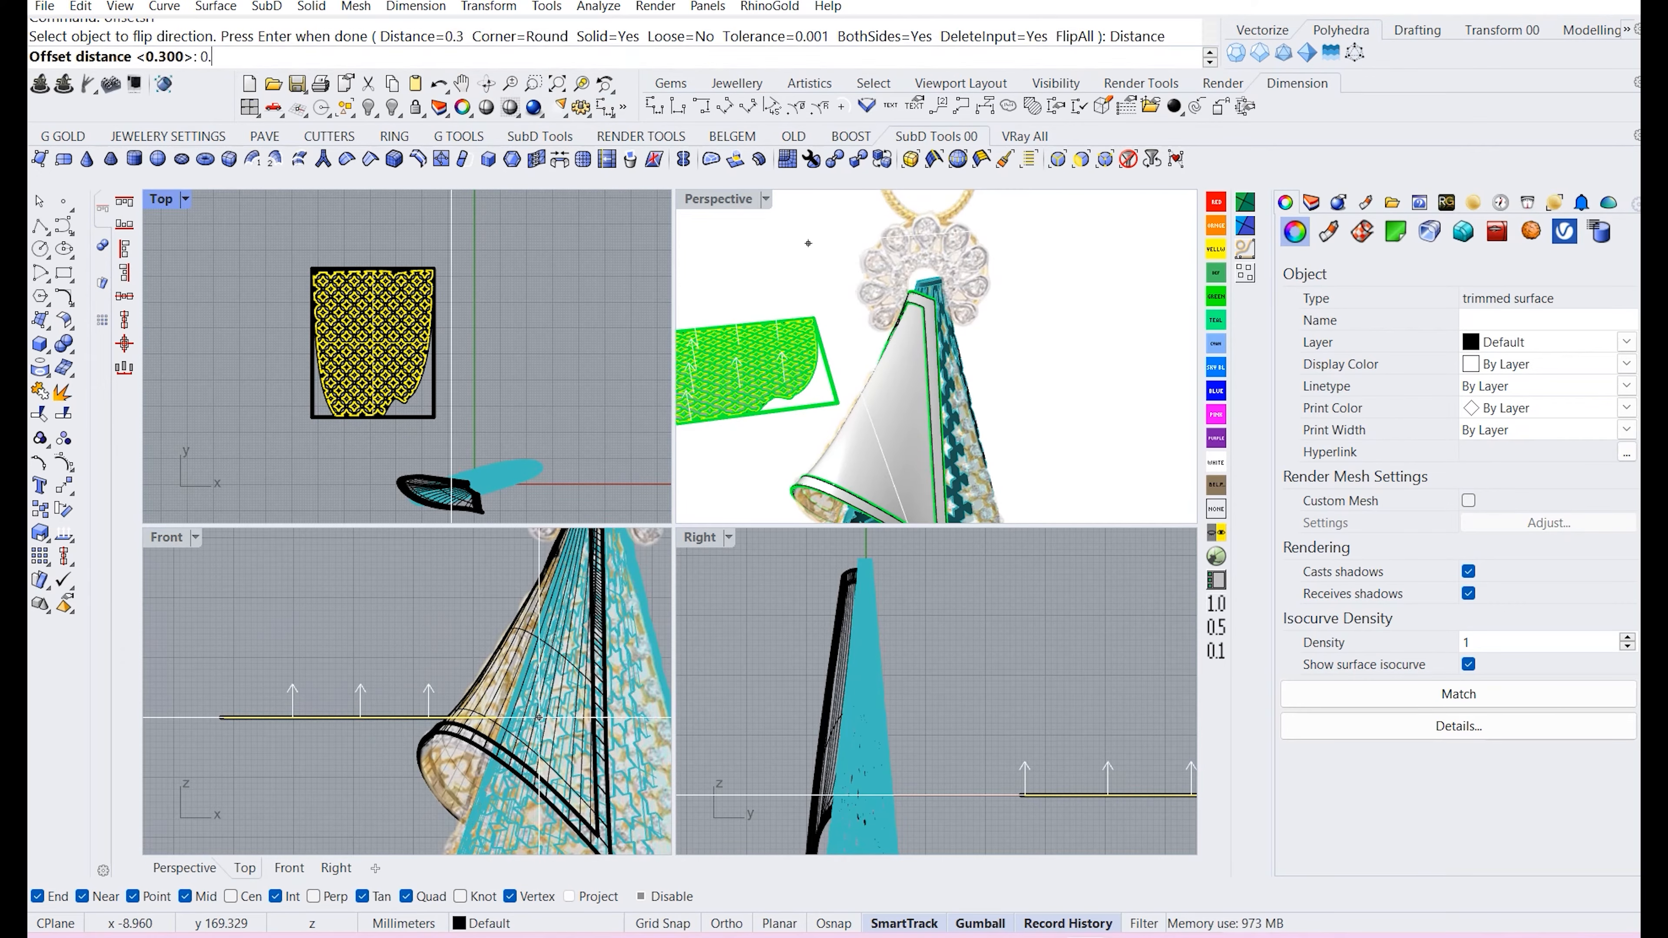
pyautogui.press('Return')
pyautogui.click(898, 41)
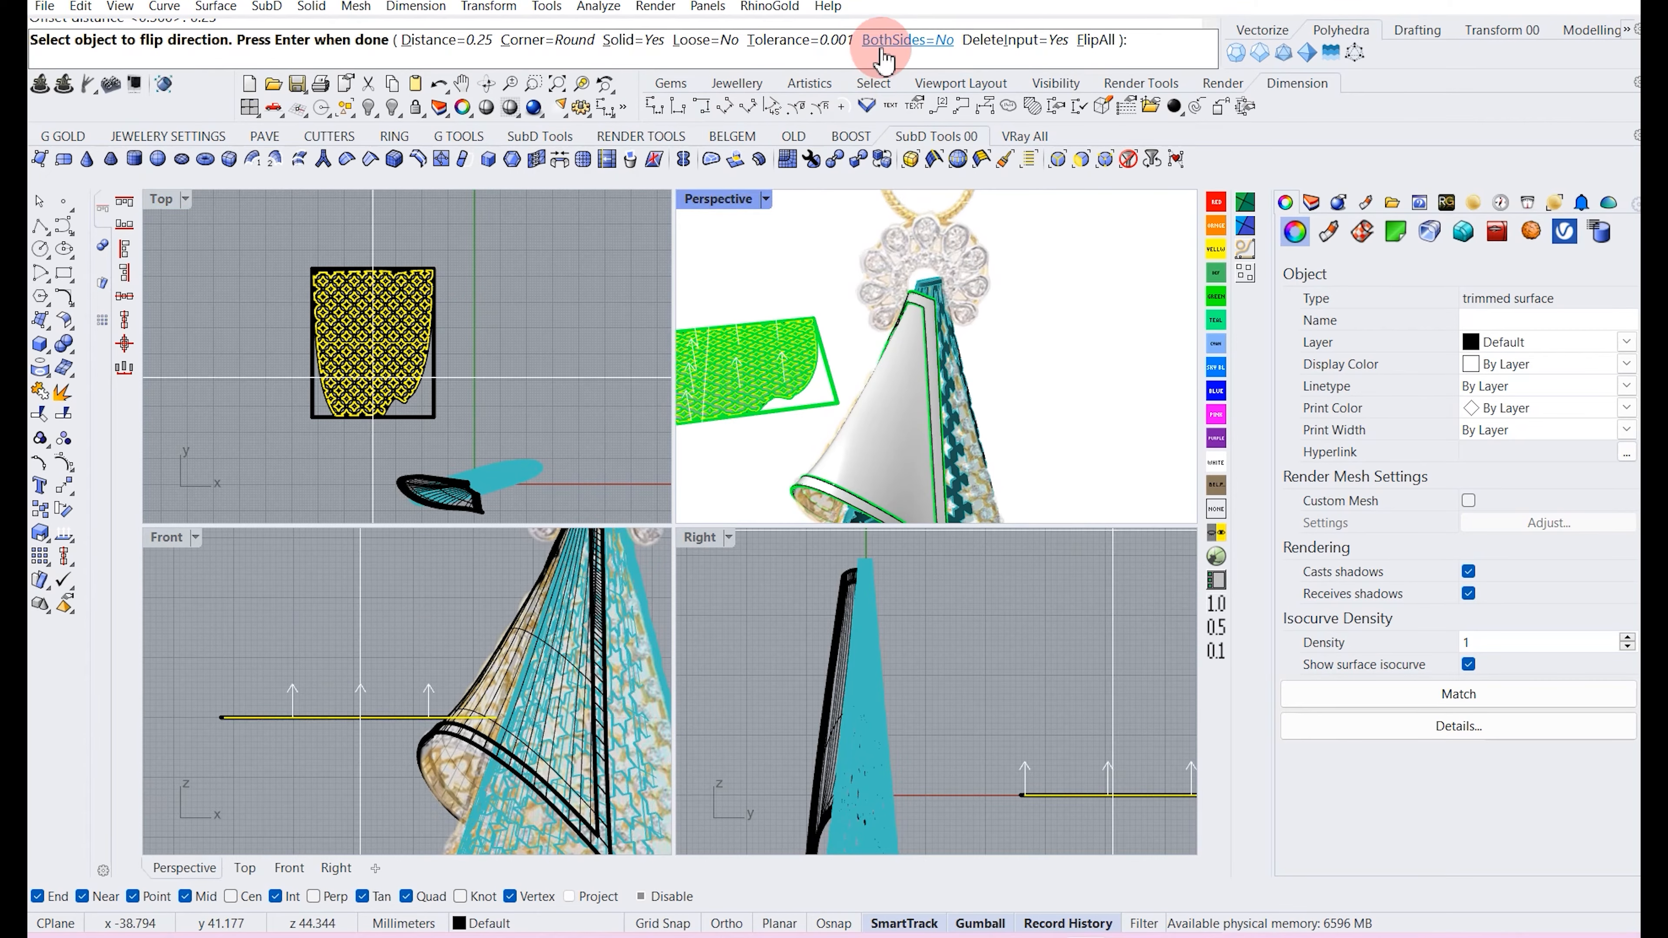
pyautogui.rightClick(372, 670)
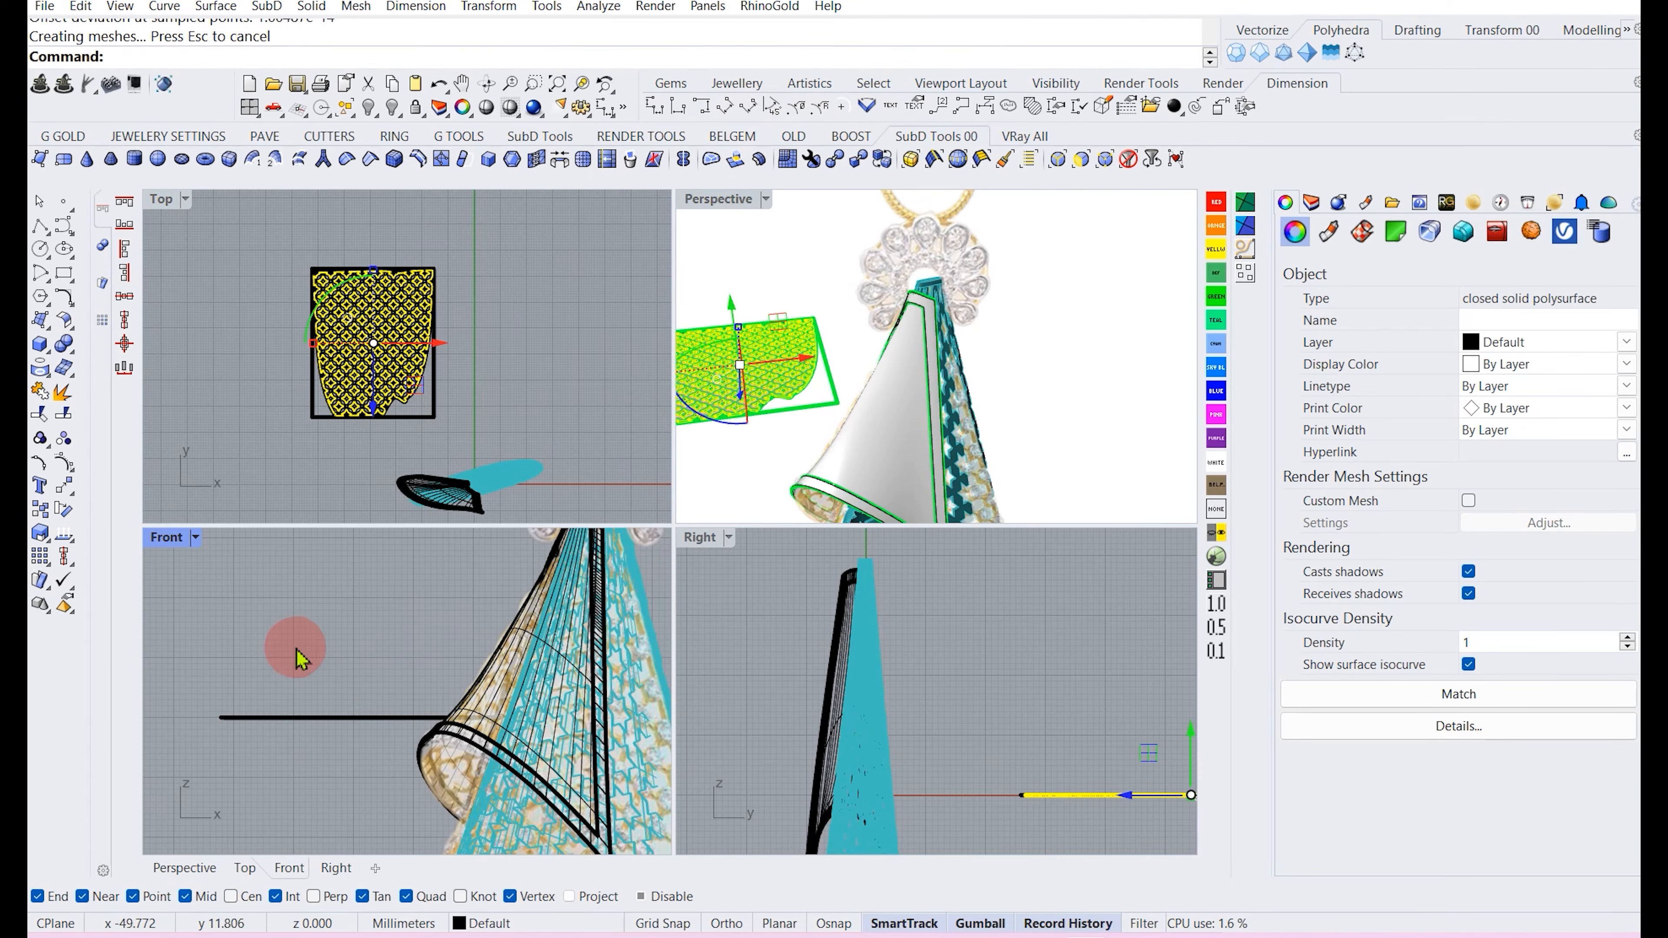
# Create a planar surface from the flap's closed outline curve.
pyautogui.click(400, 395)
pyautogui.scroll(5, 410, 394)
pyautogui.click(416, 403)
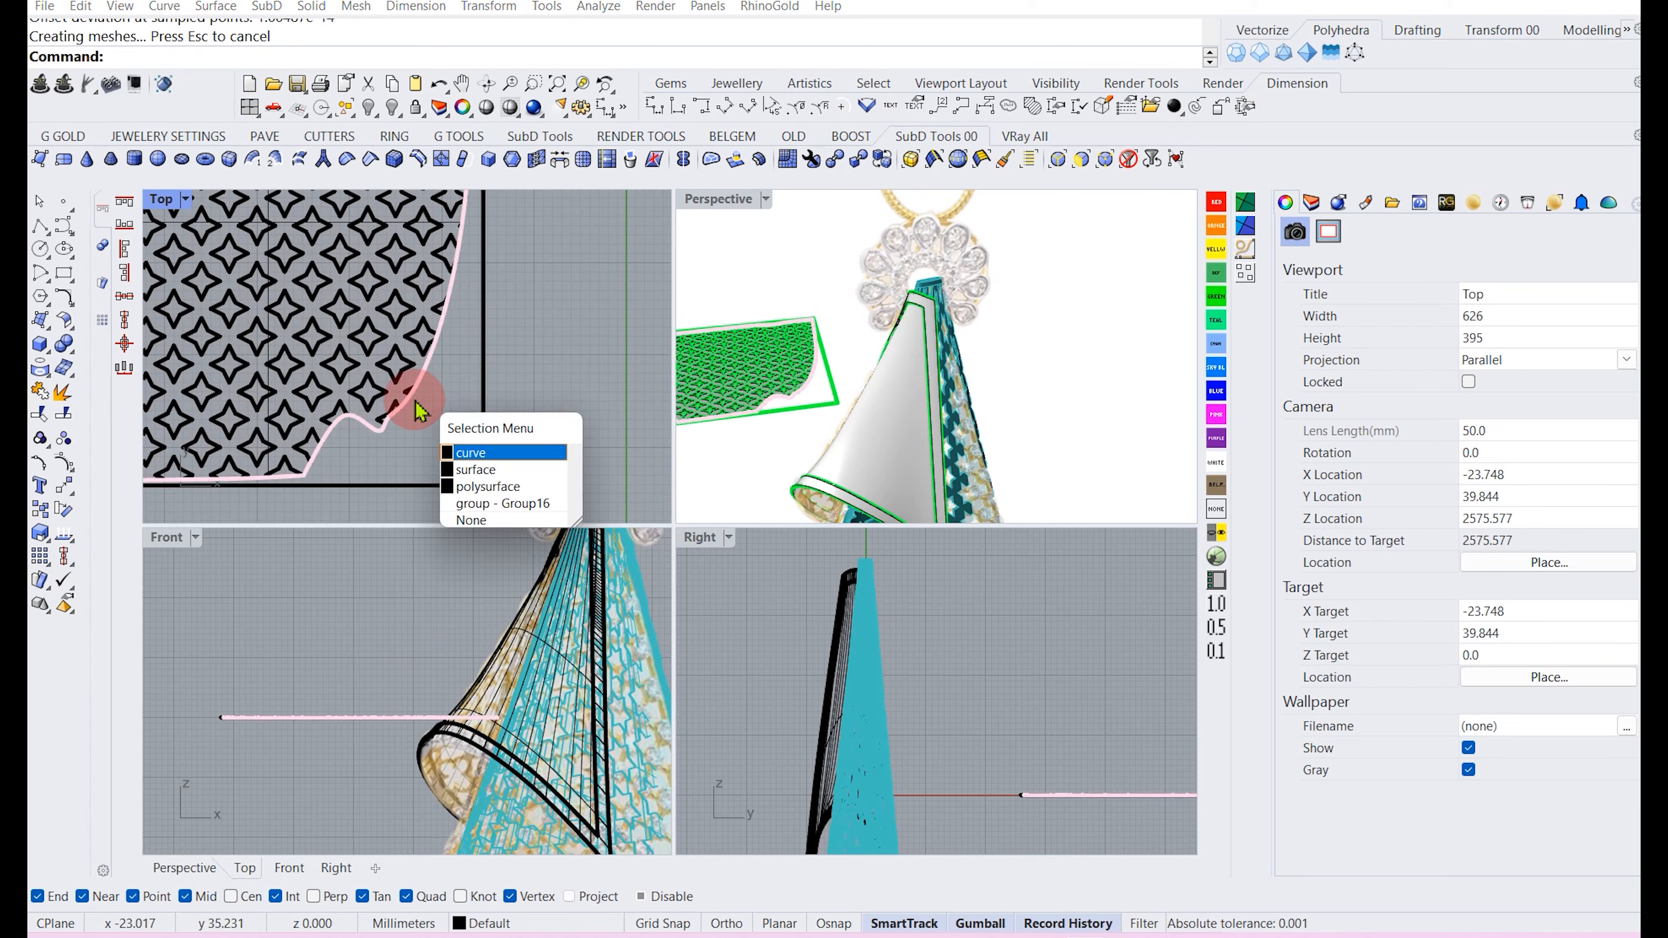
pyautogui.rightClick(415, 402)
pyautogui.scroll(-6, 416, 403)
pyautogui.click(54, 323)
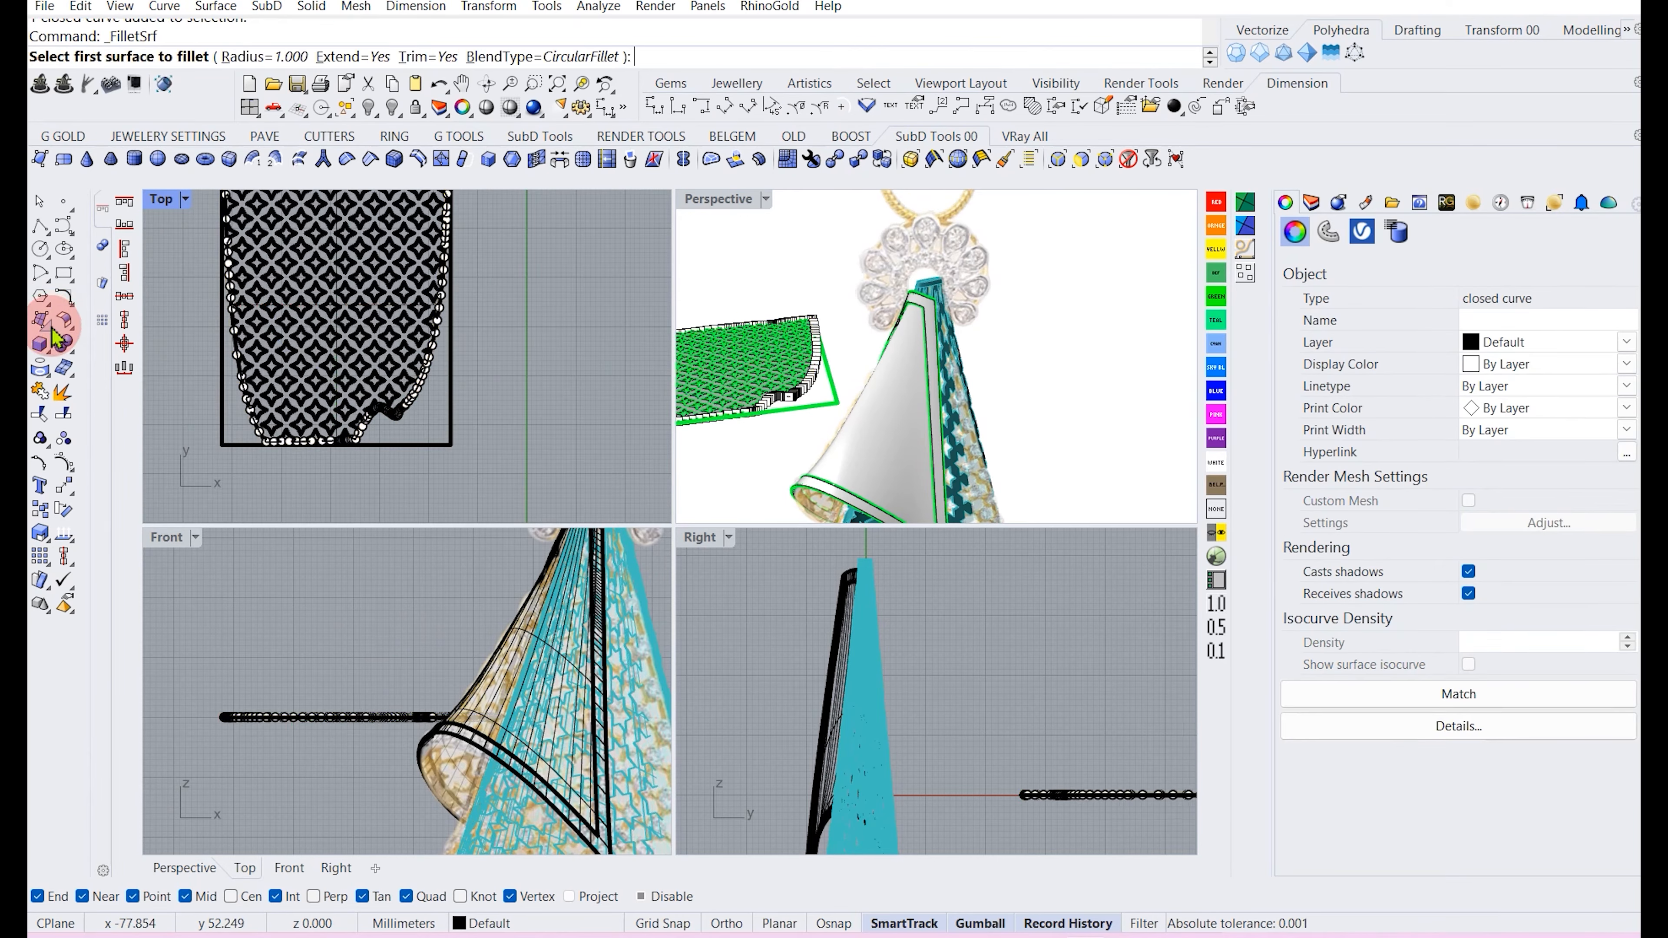
pyautogui.click(50, 325)
pyautogui.click(97, 329)
pyautogui.scroll(6, 411, 395)
pyautogui.scroll(5, 412, 402)
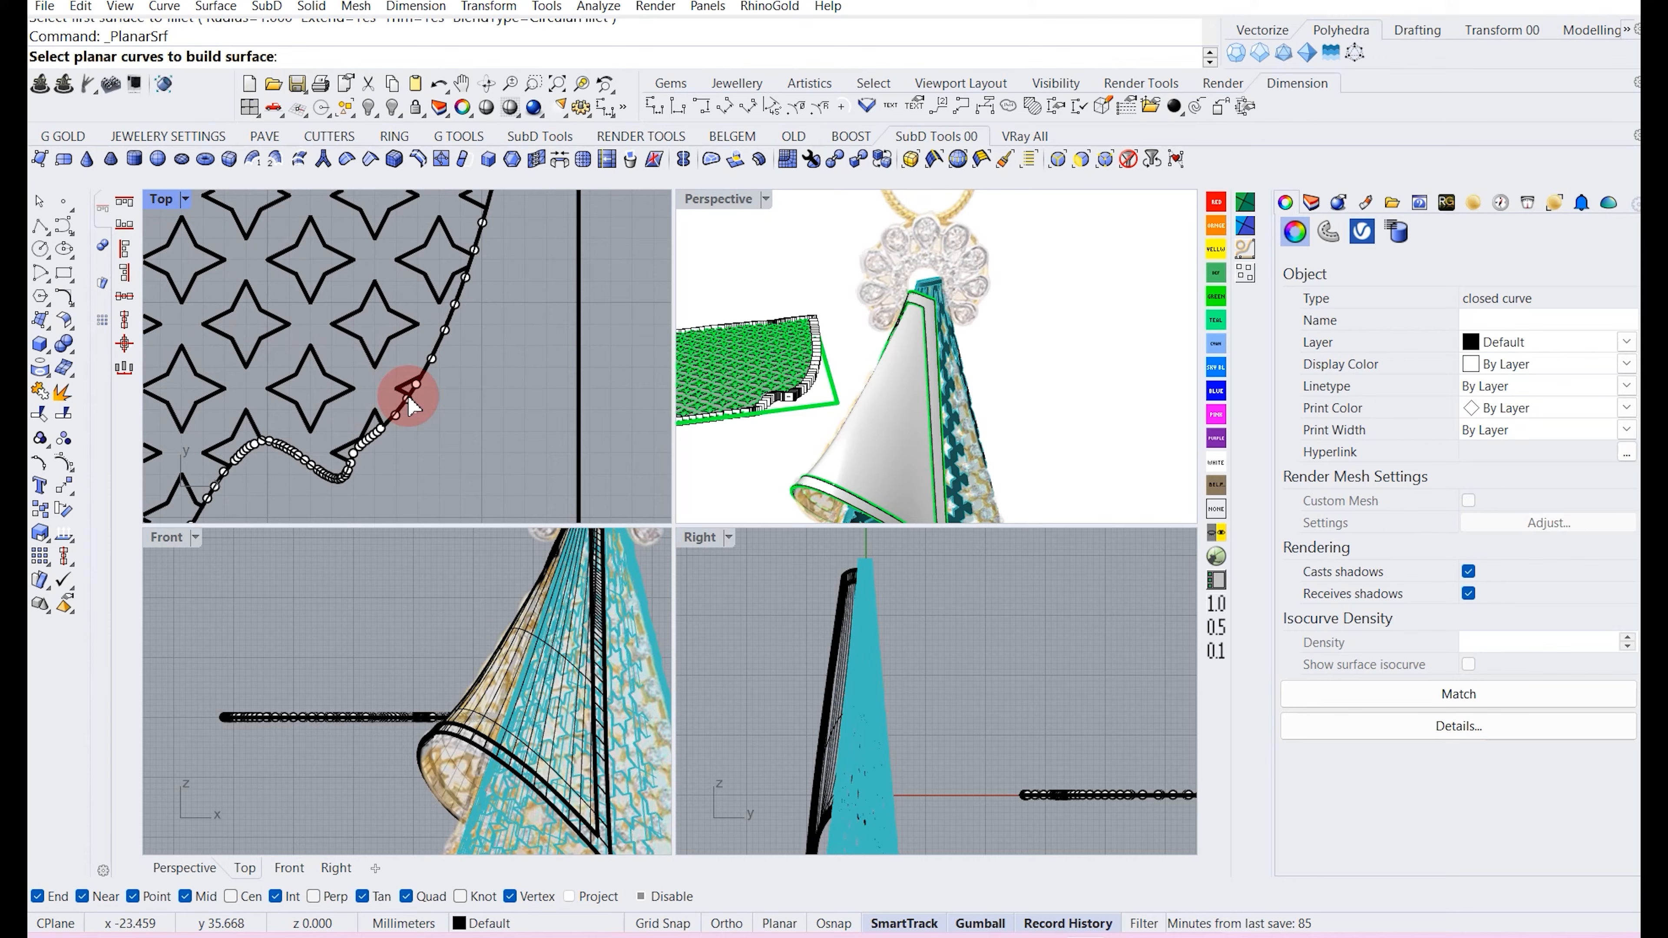
pyautogui.click(391, 417)
pyautogui.click(446, 466)
pyautogui.press('Return')
pyautogui.scroll(-6, 474, 358)
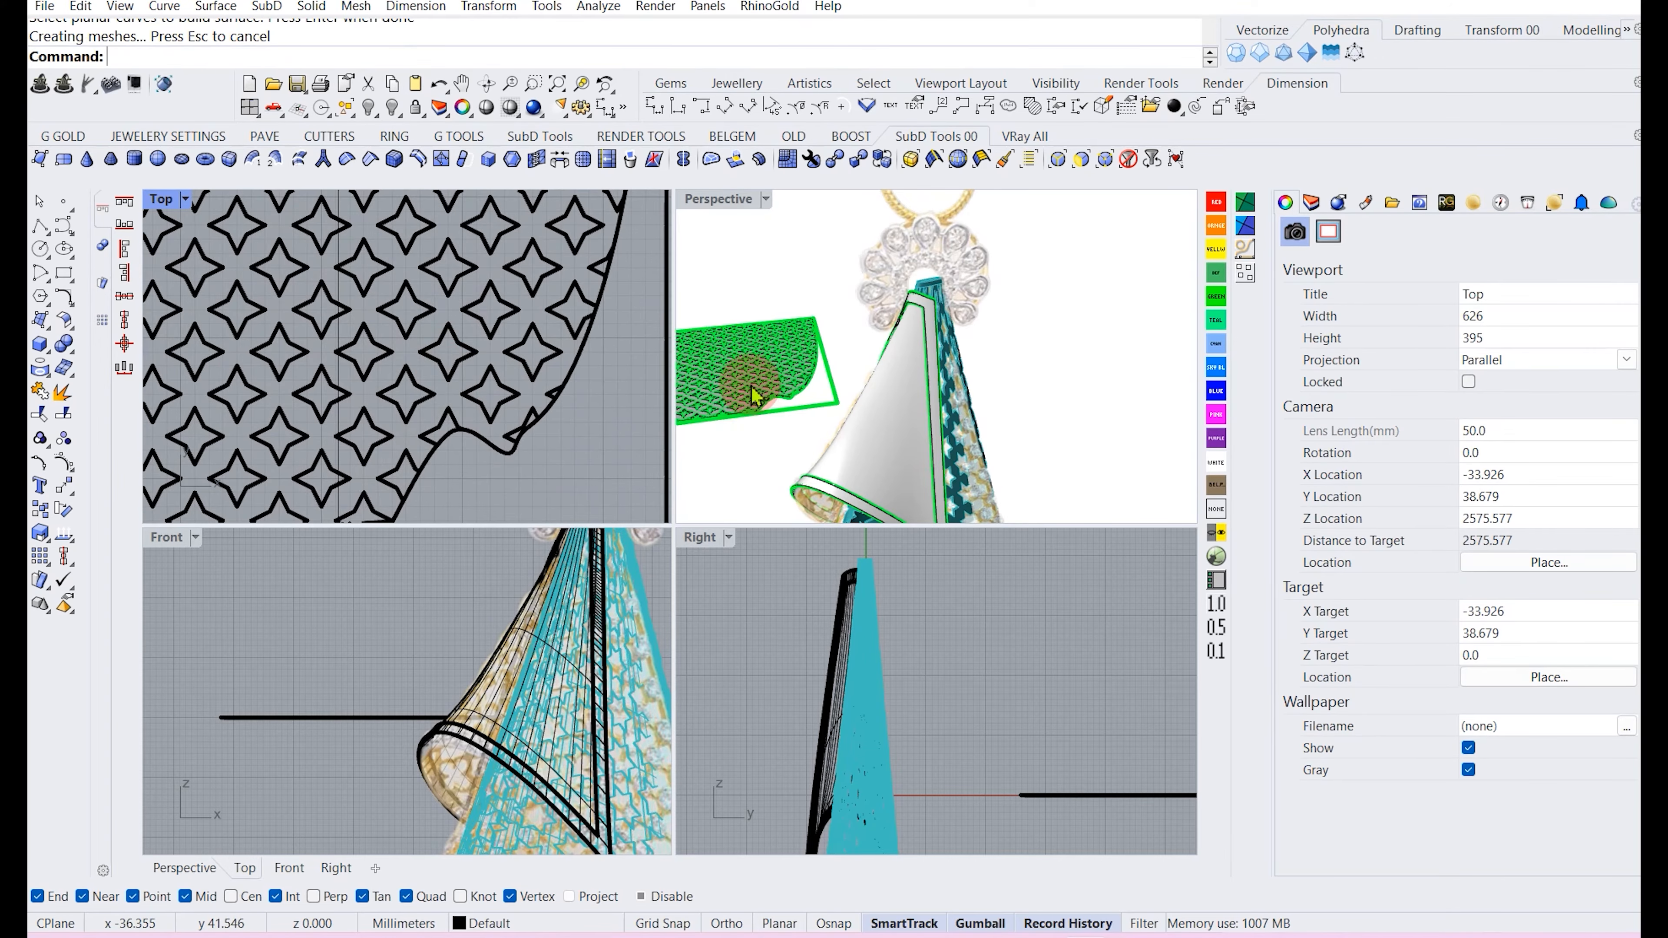
# Flow the perforated filigree solid along the flat base surface onto the cone flap's target surface.
pyautogui.scroll(3, 756, 394)
pyautogui.click(762, 398)
pyautogui.scroll(2, 761, 397)
pyautogui.scroll(-5, 297, 394)
pyautogui.scroll(-6, 294, 386)
pyautogui.scroll(4, 316, 308)
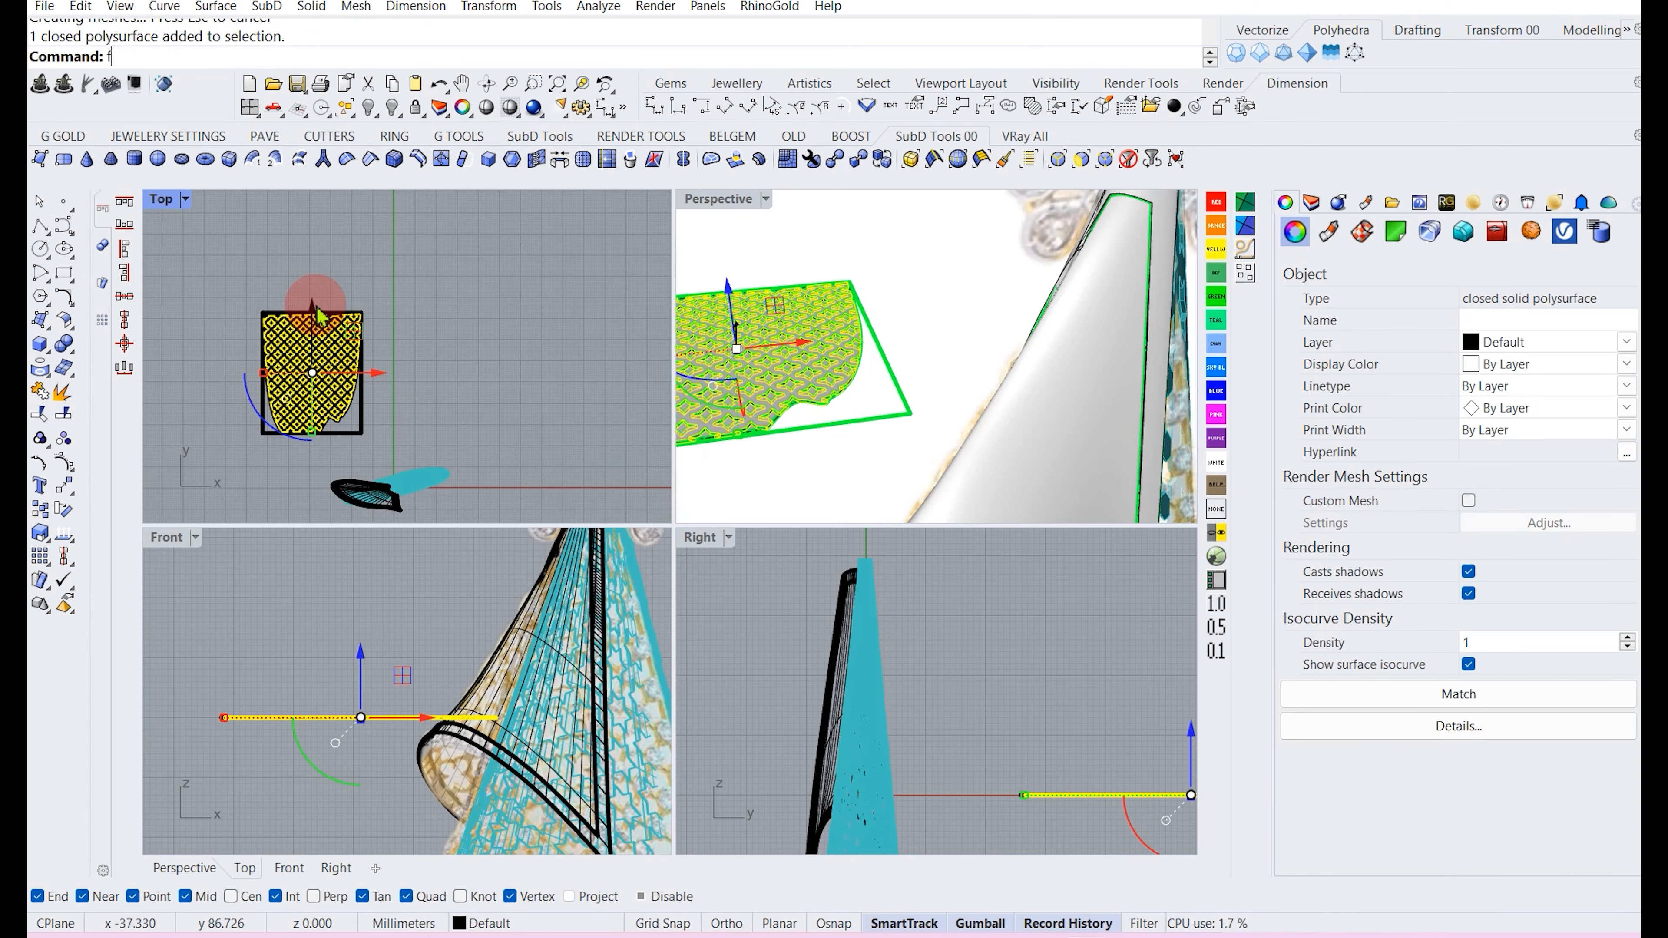
pyautogui.write('s')
pyautogui.press('Return')
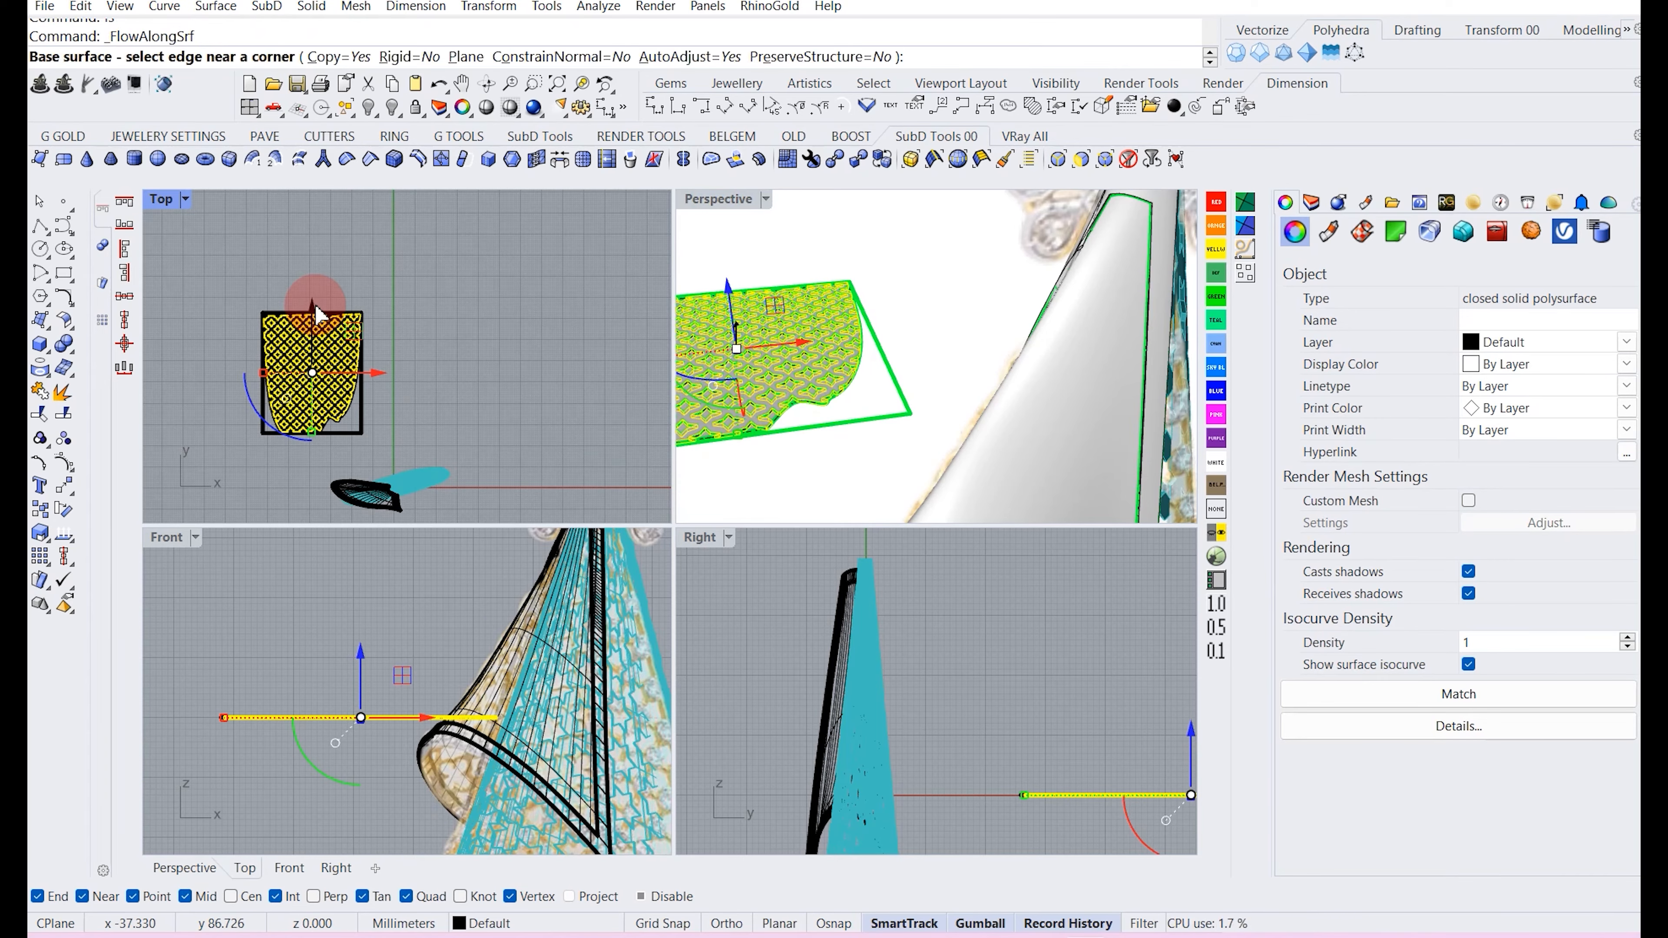
pyautogui.scroll(-5, 994, 371)
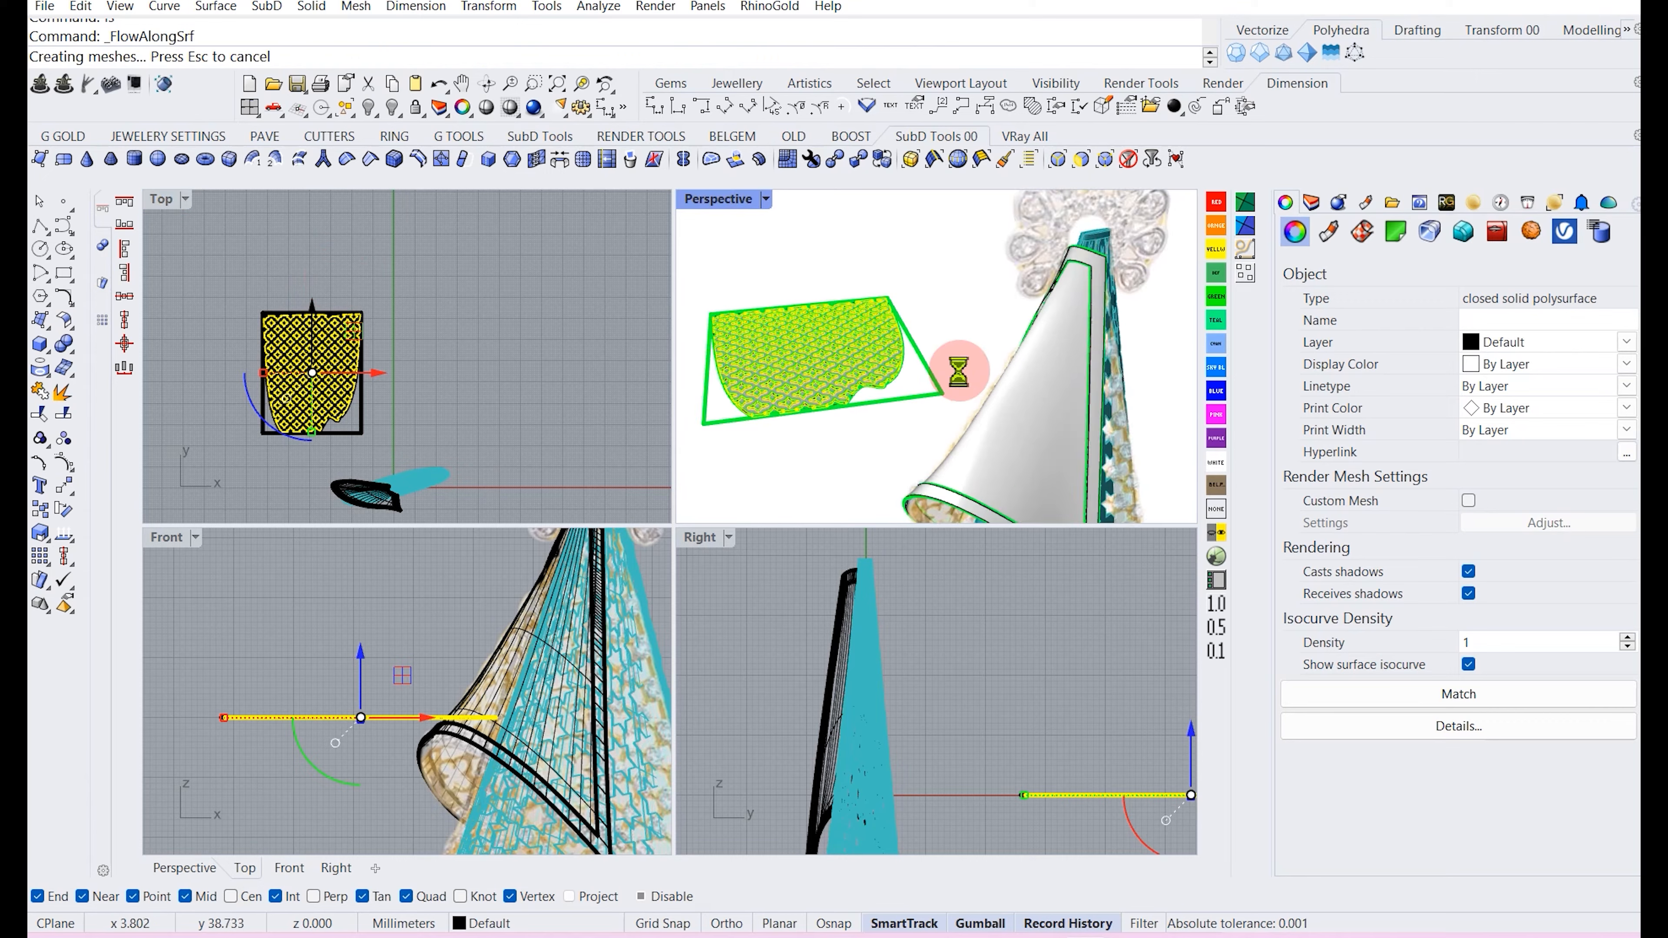
pyautogui.scroll(4, 1007, 415)
pyautogui.scroll(8, 317, 427)
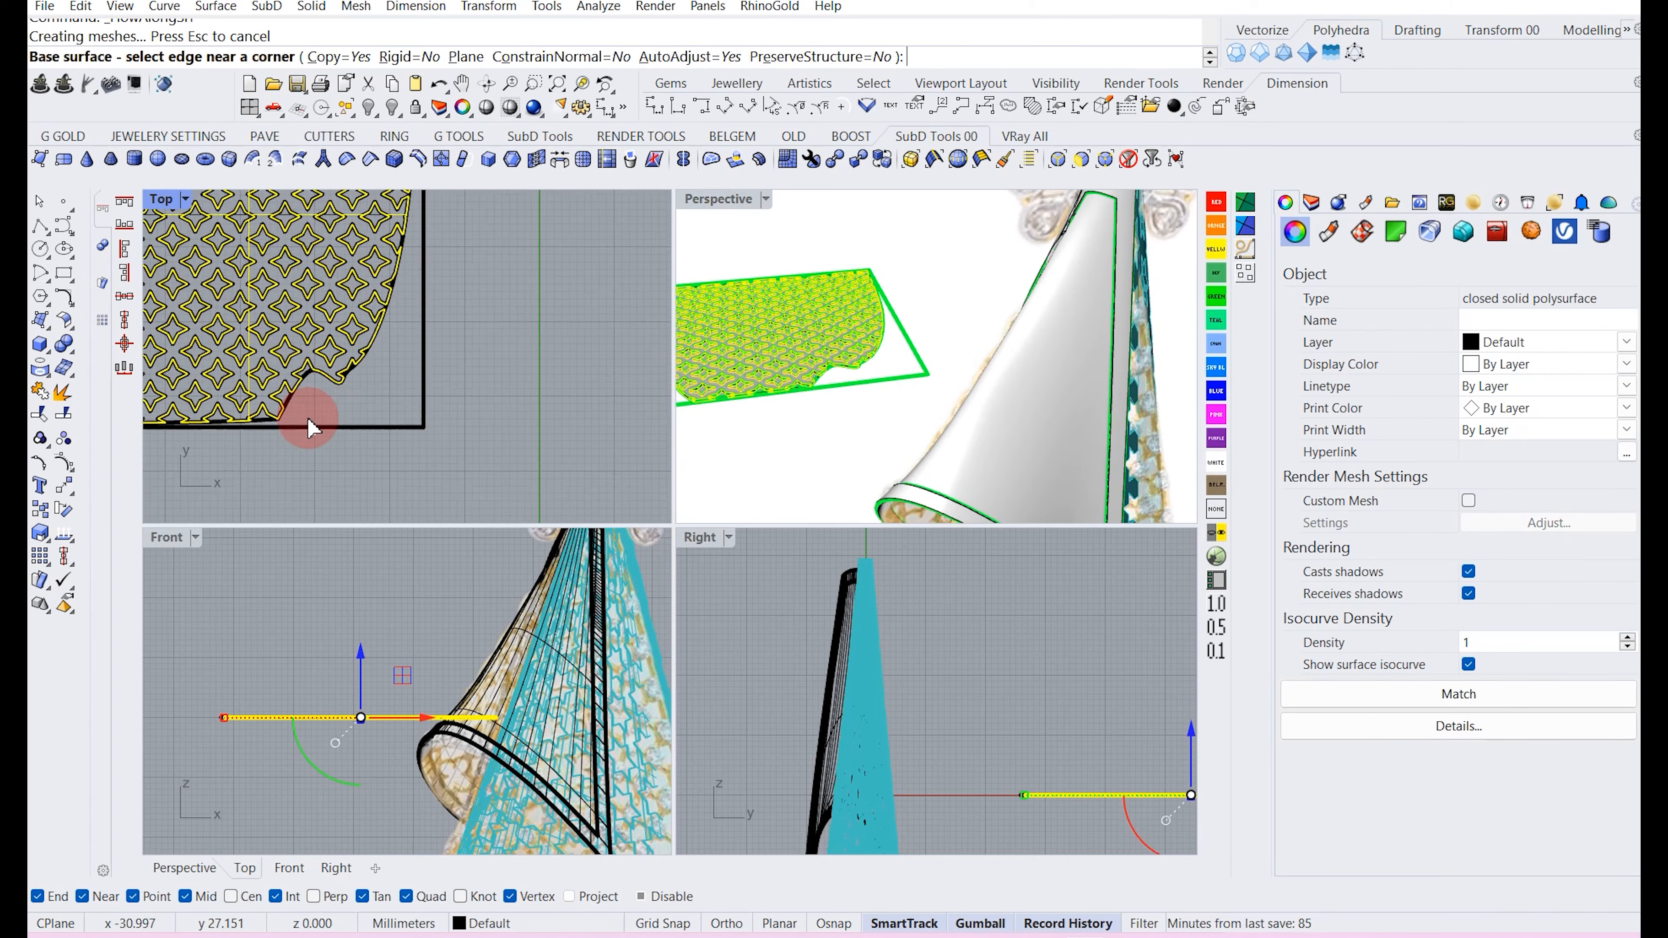
pyautogui.scroll(5, 802, 379)
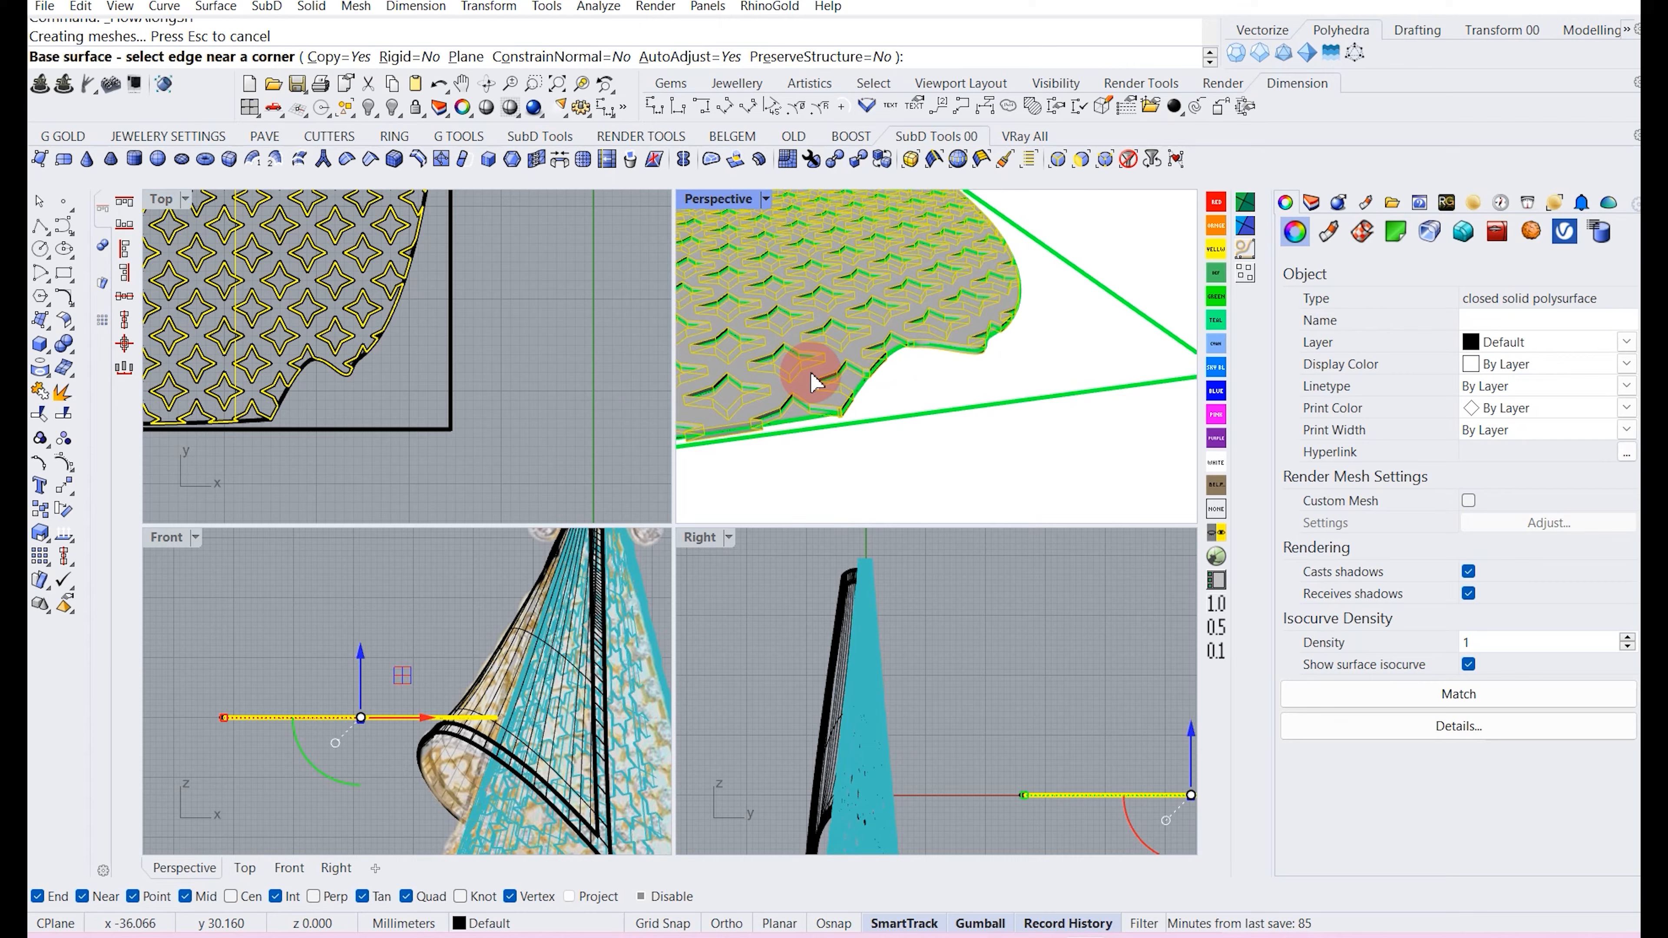
pyautogui.scroll(4, 815, 395)
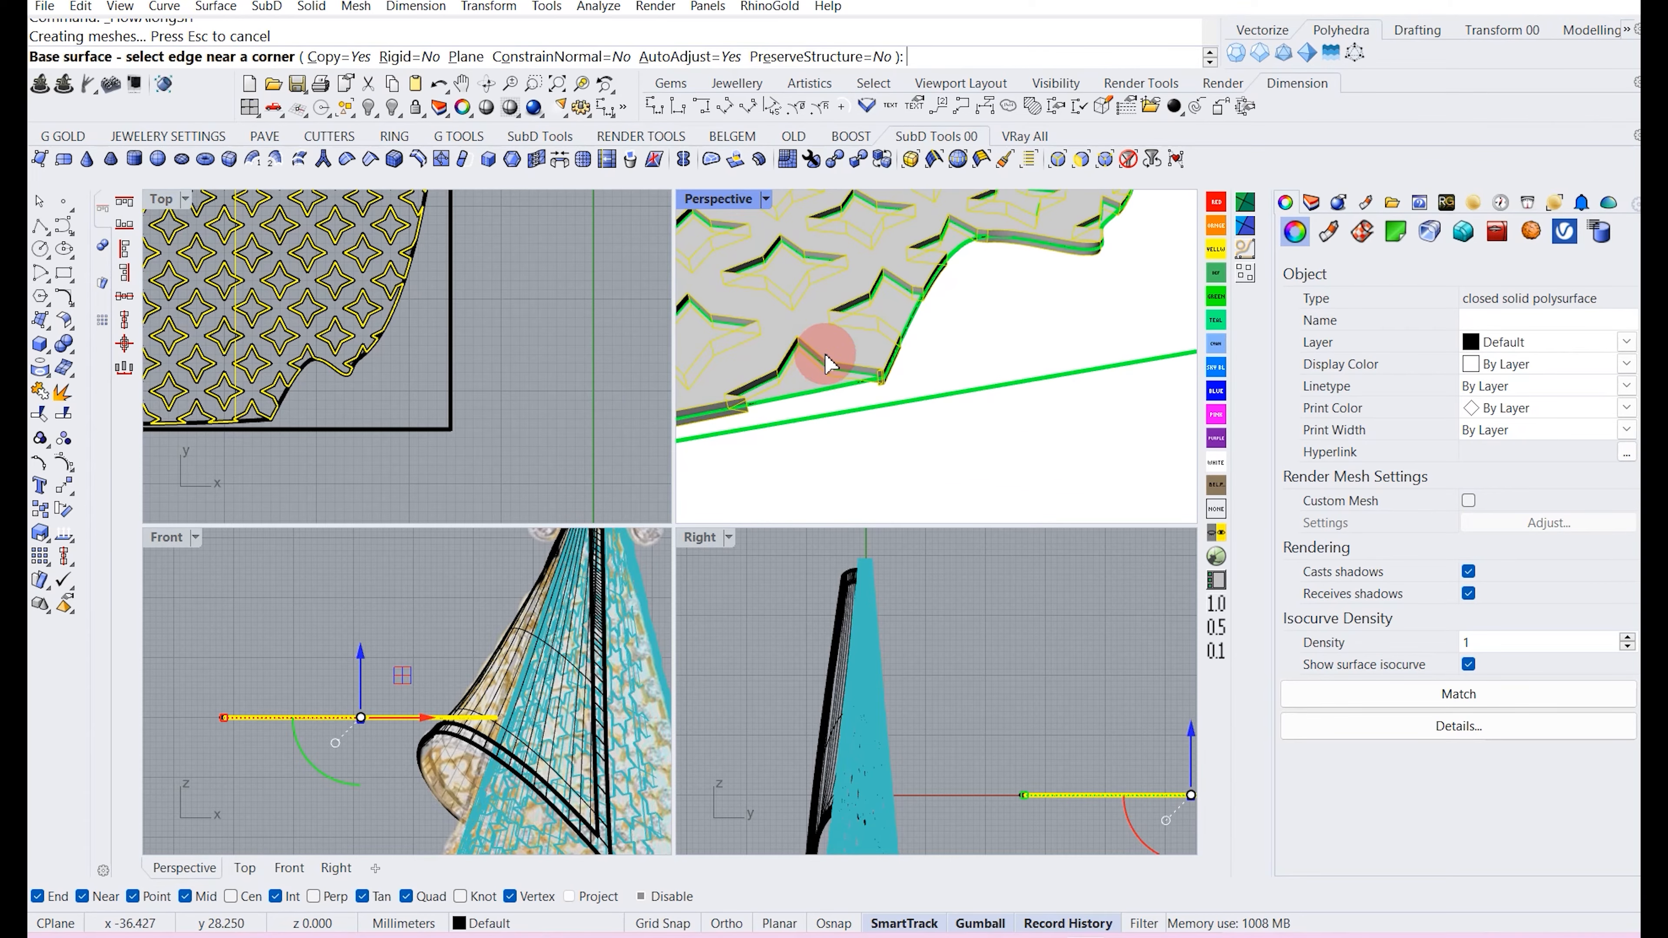
pyautogui.scroll(-2, 823, 368)
pyautogui.click(829, 378)
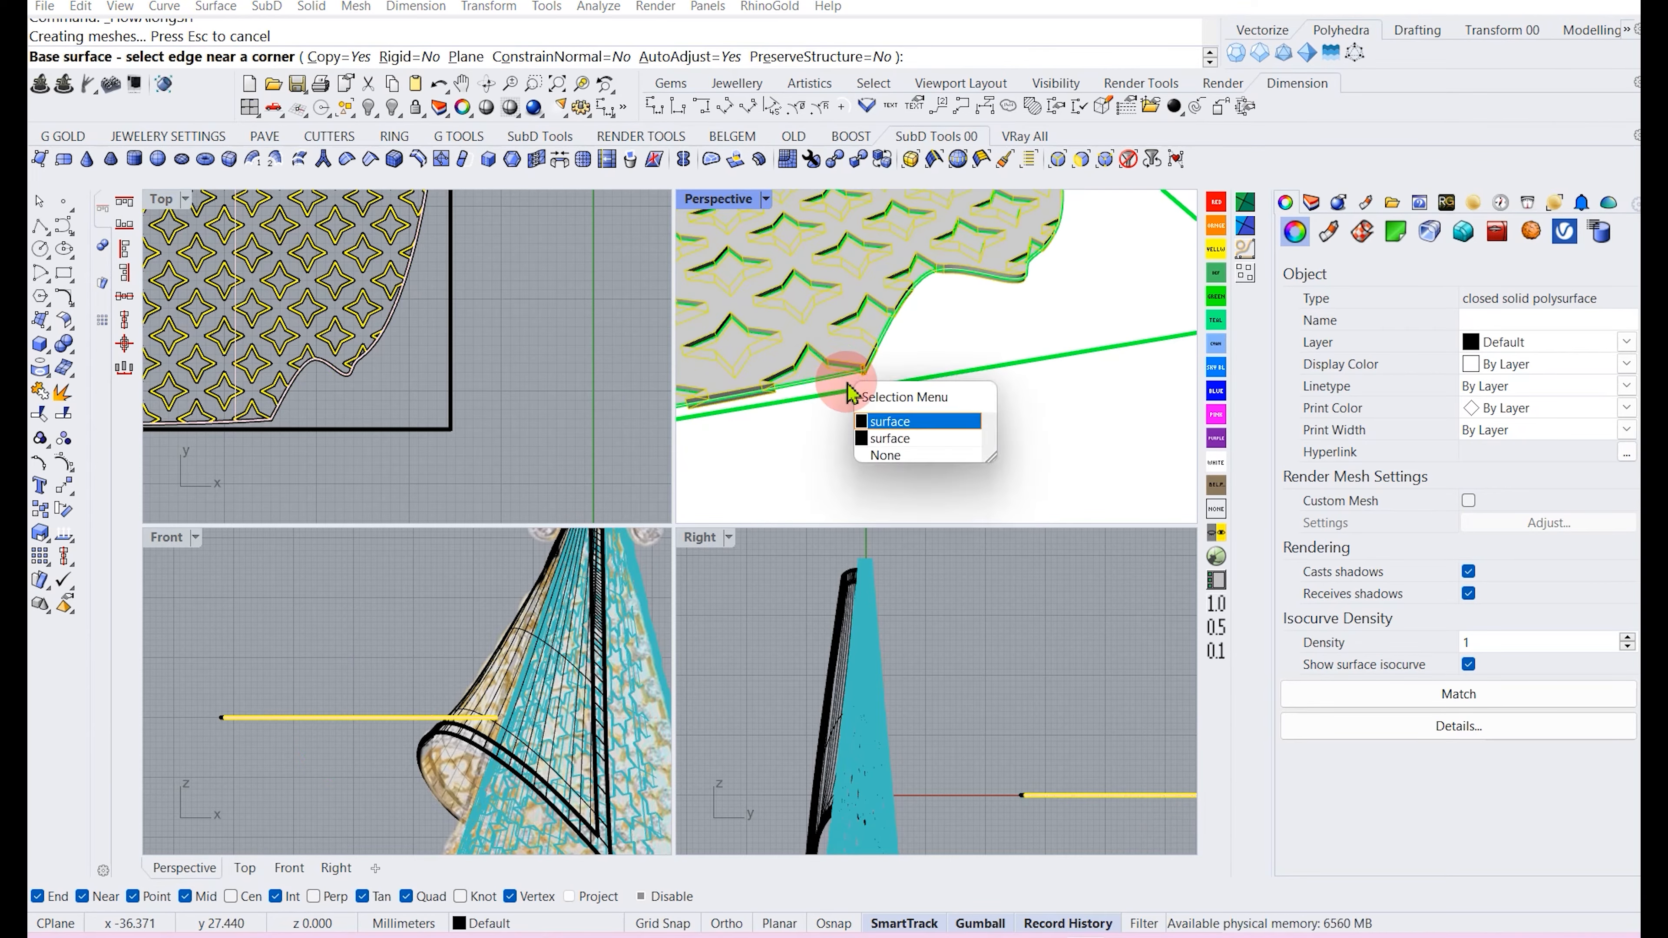
pyautogui.click(886, 438)
pyautogui.scroll(-5, 776, 342)
pyautogui.scroll(-2, 779, 343)
pyautogui.click(992, 398)
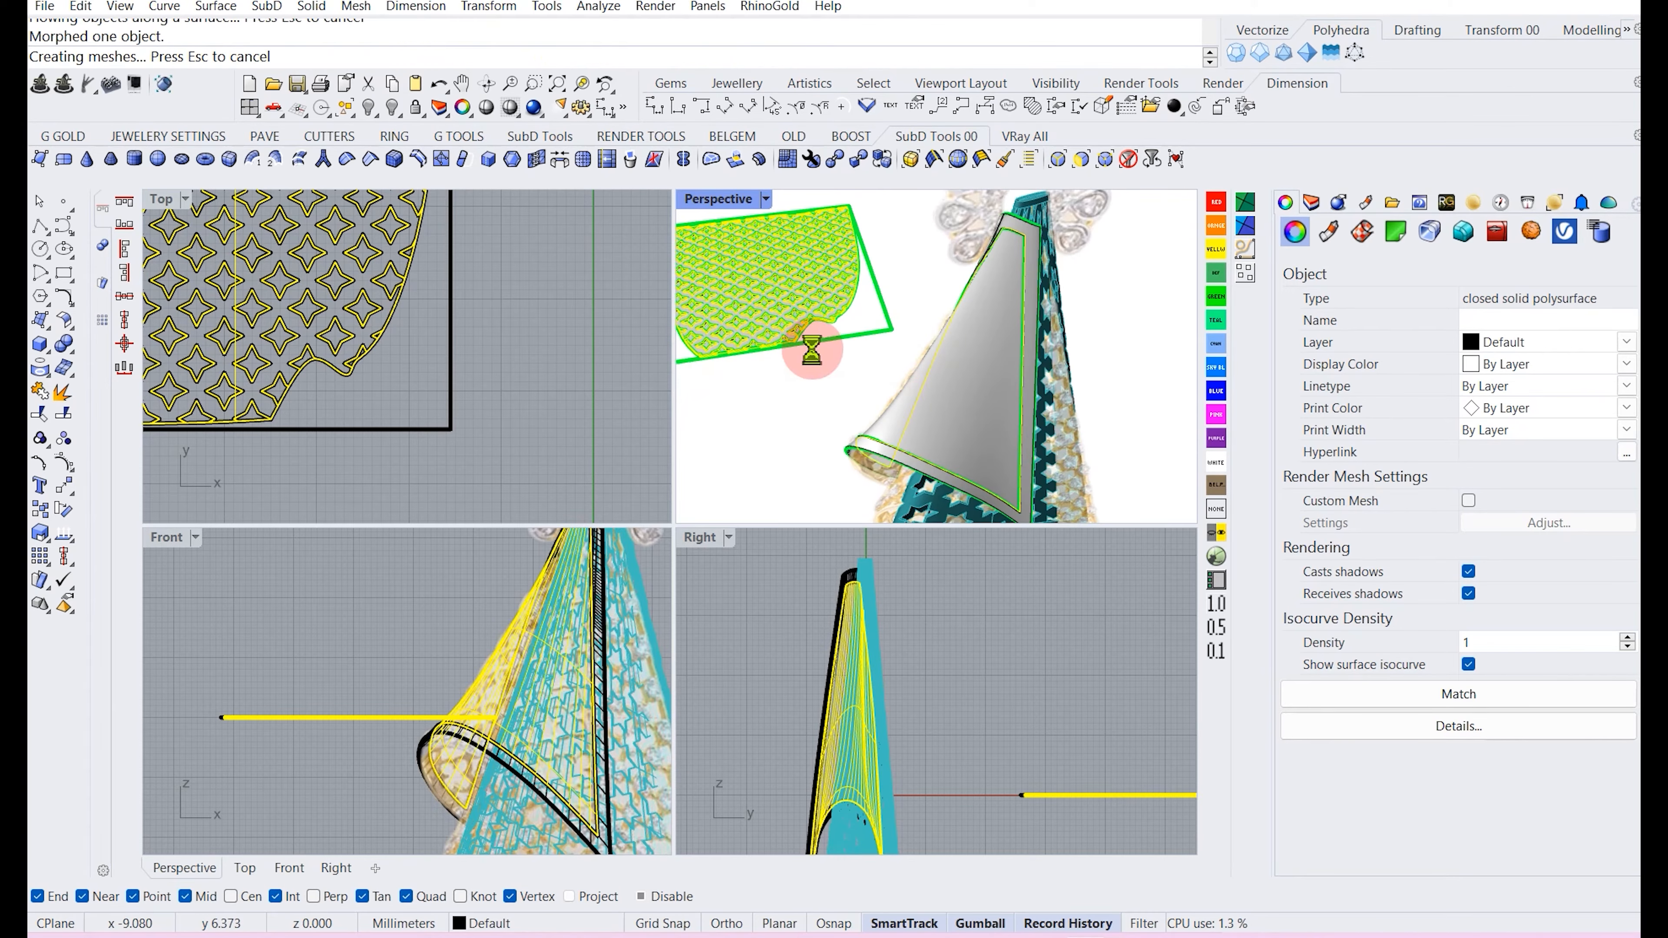
# Hide the plain cone surface covering the flowed filigree.
pyautogui.hotkey('ctrl', 'z')
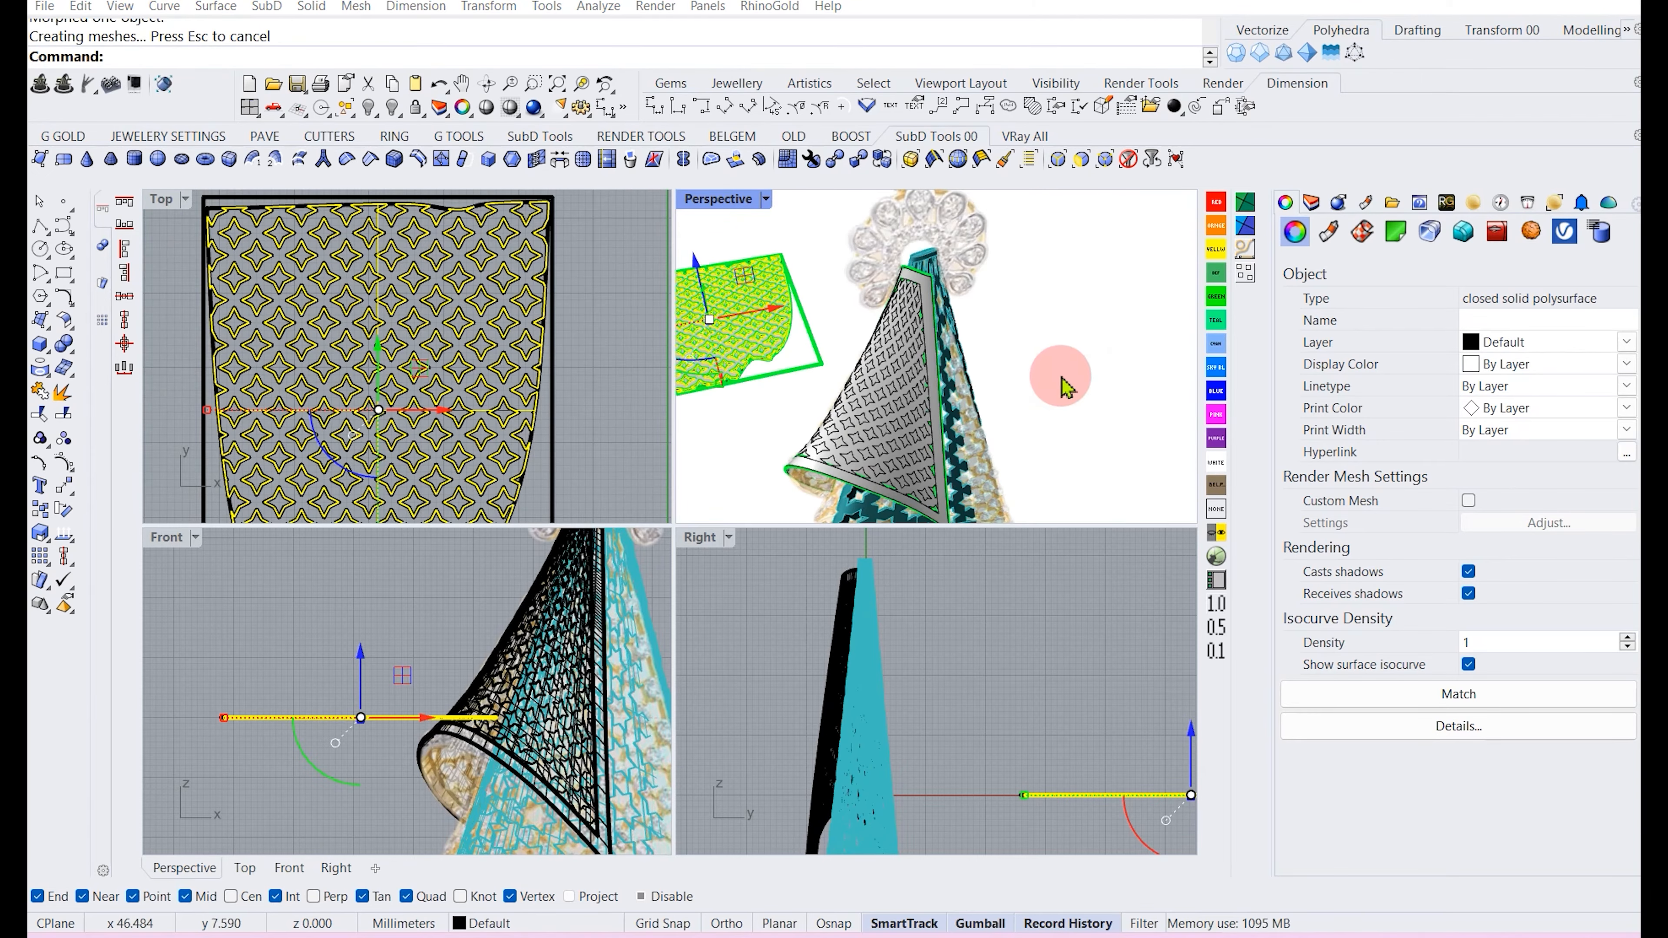
pyautogui.scroll(-3, 904, 454)
pyautogui.scroll(-8, 394, 388)
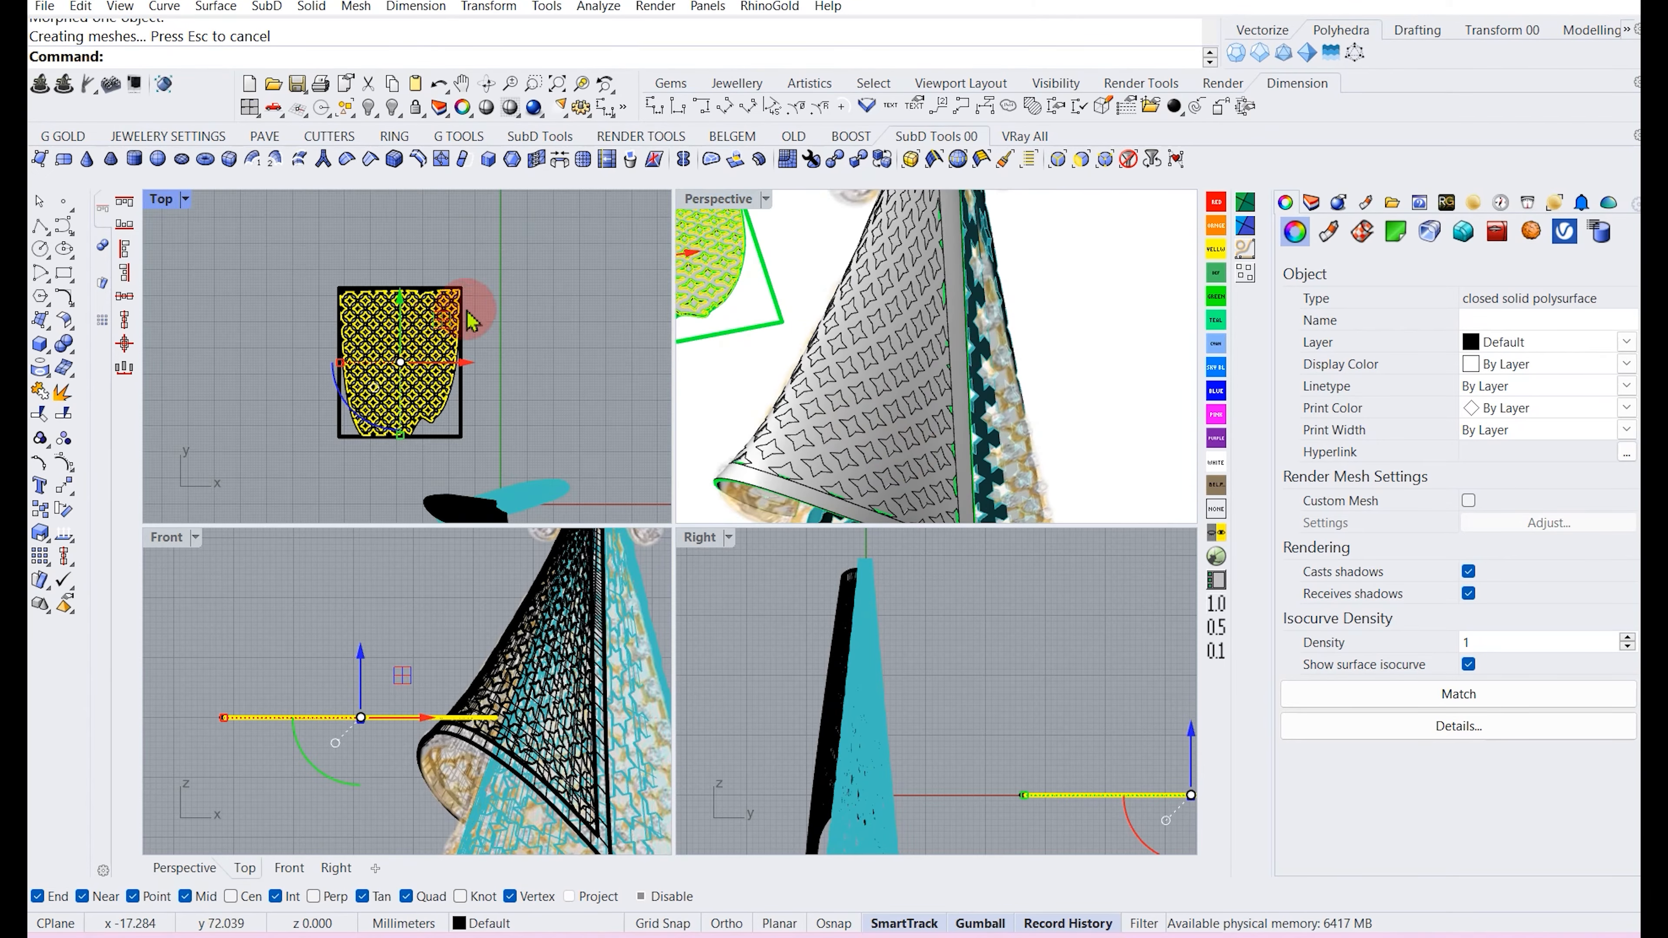
pyautogui.scroll(4, 842, 335)
pyautogui.scroll(-5, 842, 335)
pyautogui.scroll(6, 880, 397)
pyautogui.scroll(3, 910, 381)
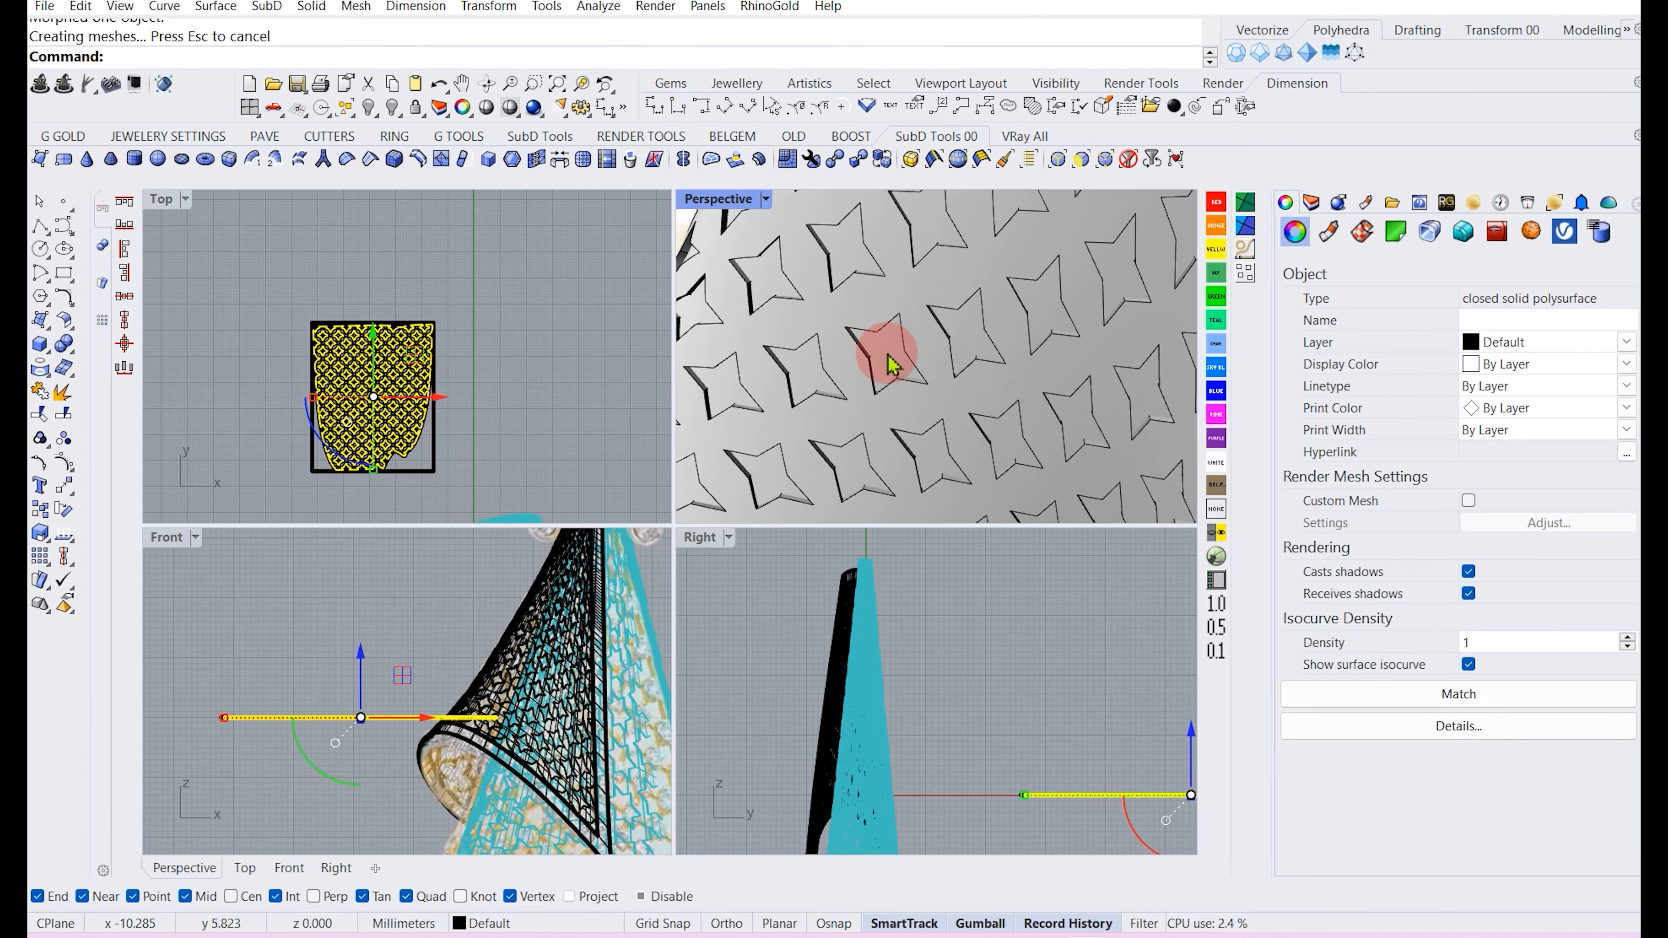
pyautogui.click(892, 355)
pyautogui.click(370, 111)
pyautogui.scroll(-5, 920, 375)
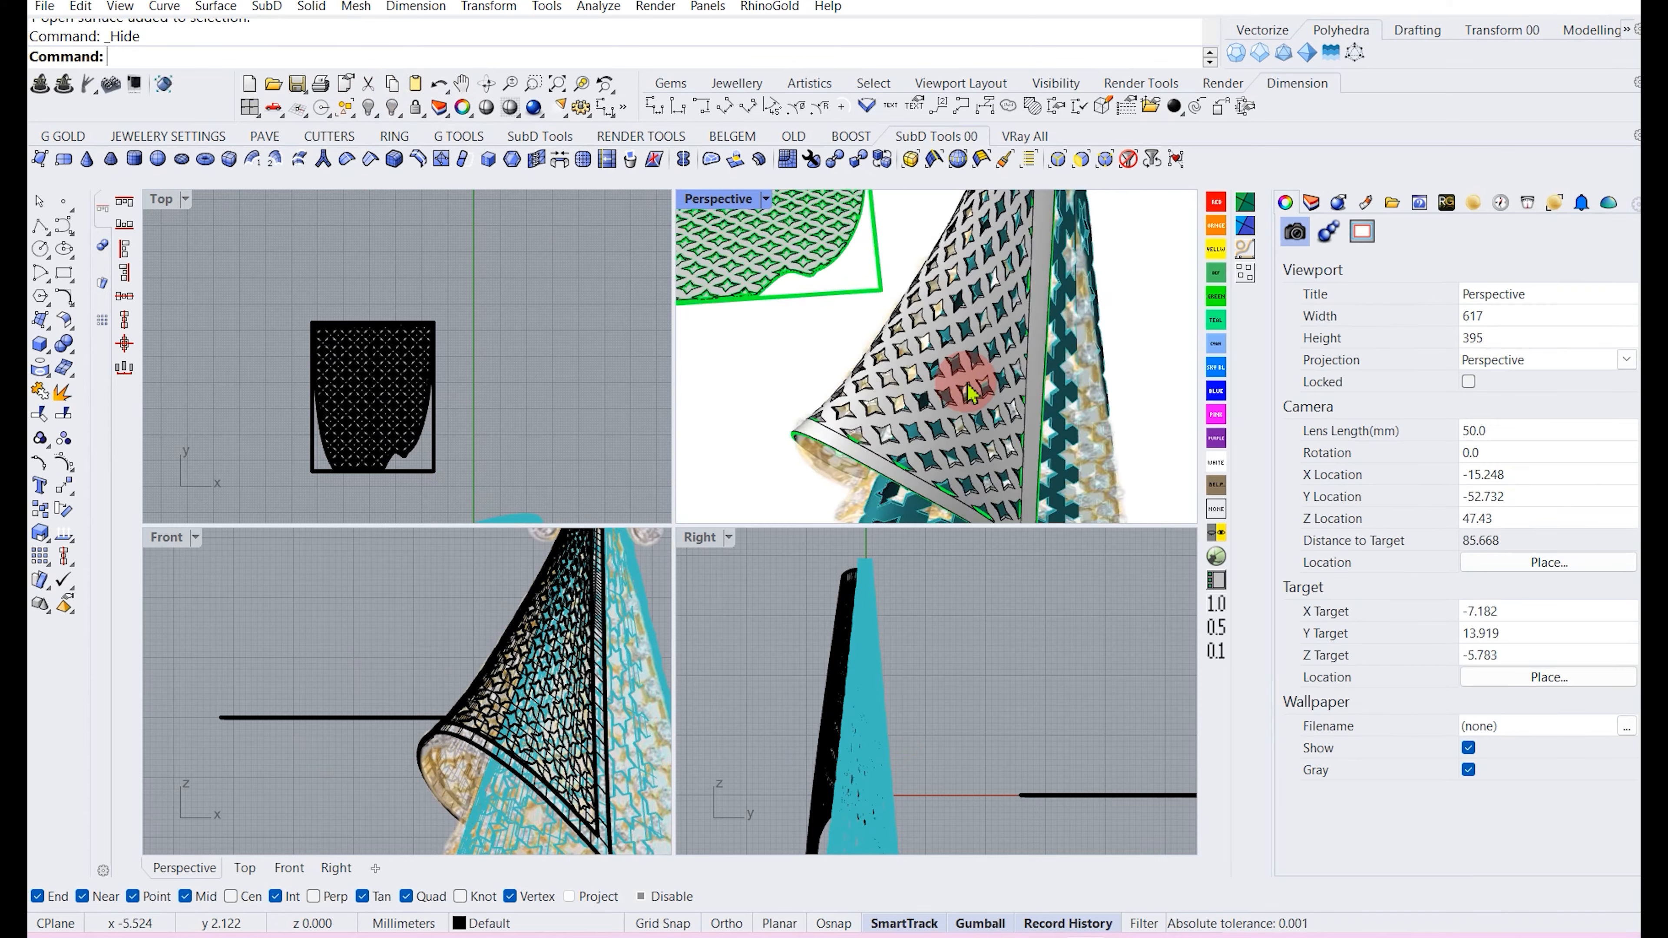
# Hide the flat star-pattern curves, surfaces and flat filigree solid in the Top view.
pyautogui.scroll(-4, 394, 388)
pyautogui.moveTo(453, 419); pyautogui.dragTo(310, 344)
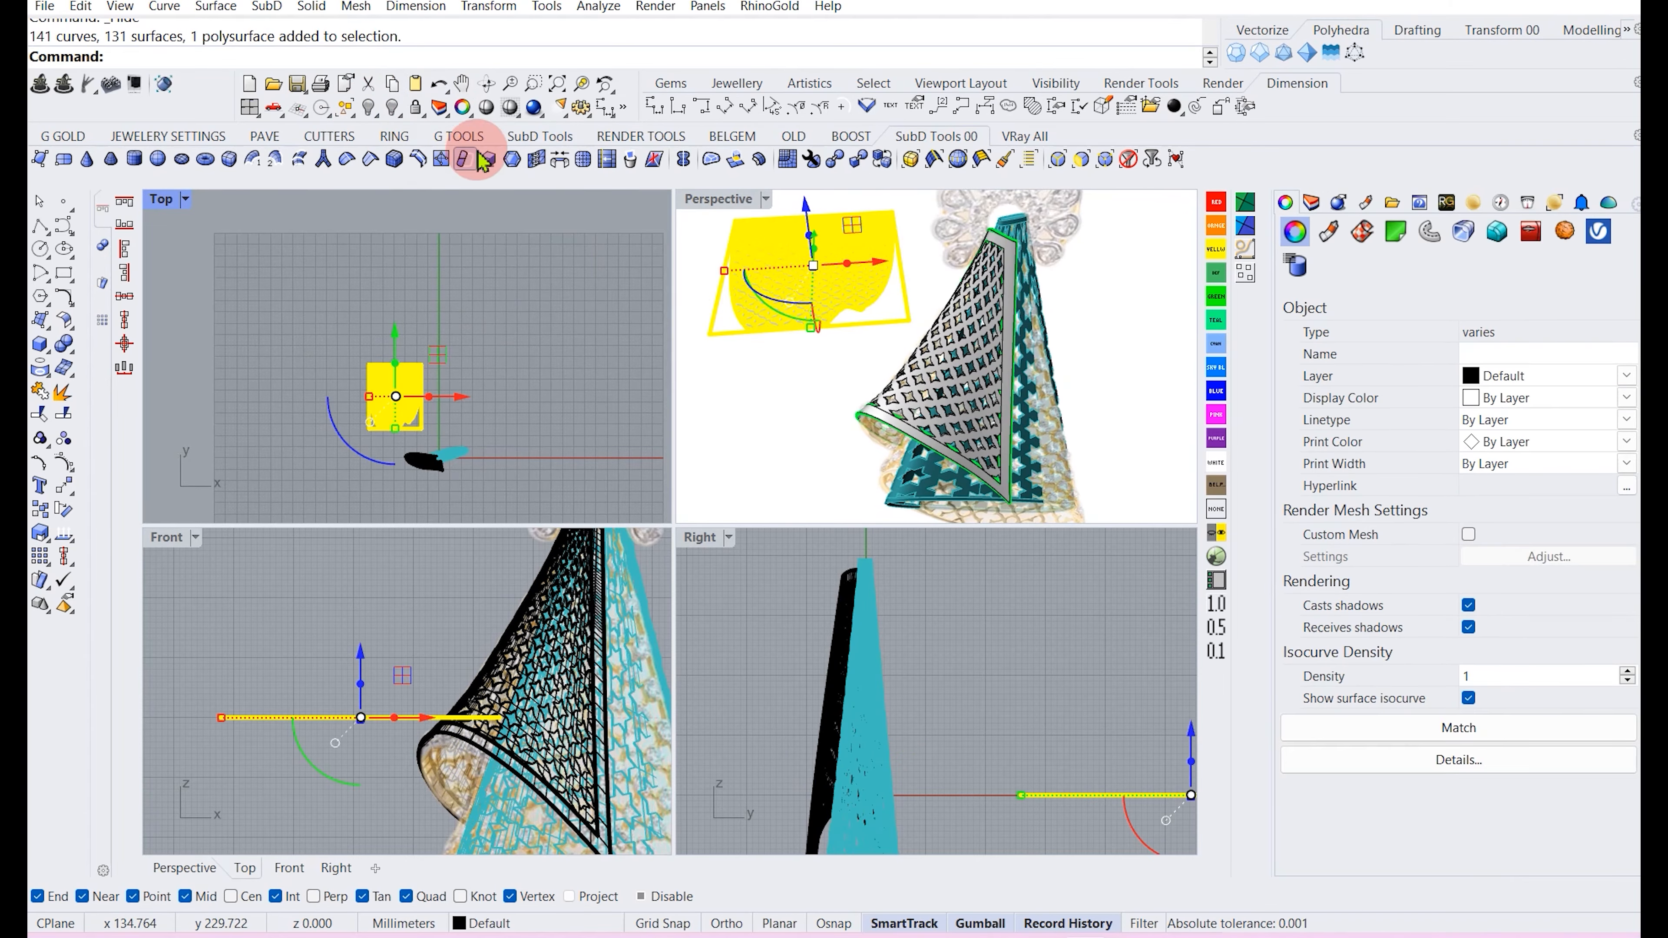
pyautogui.click(392, 108)
pyautogui.scroll(2, 870, 349)
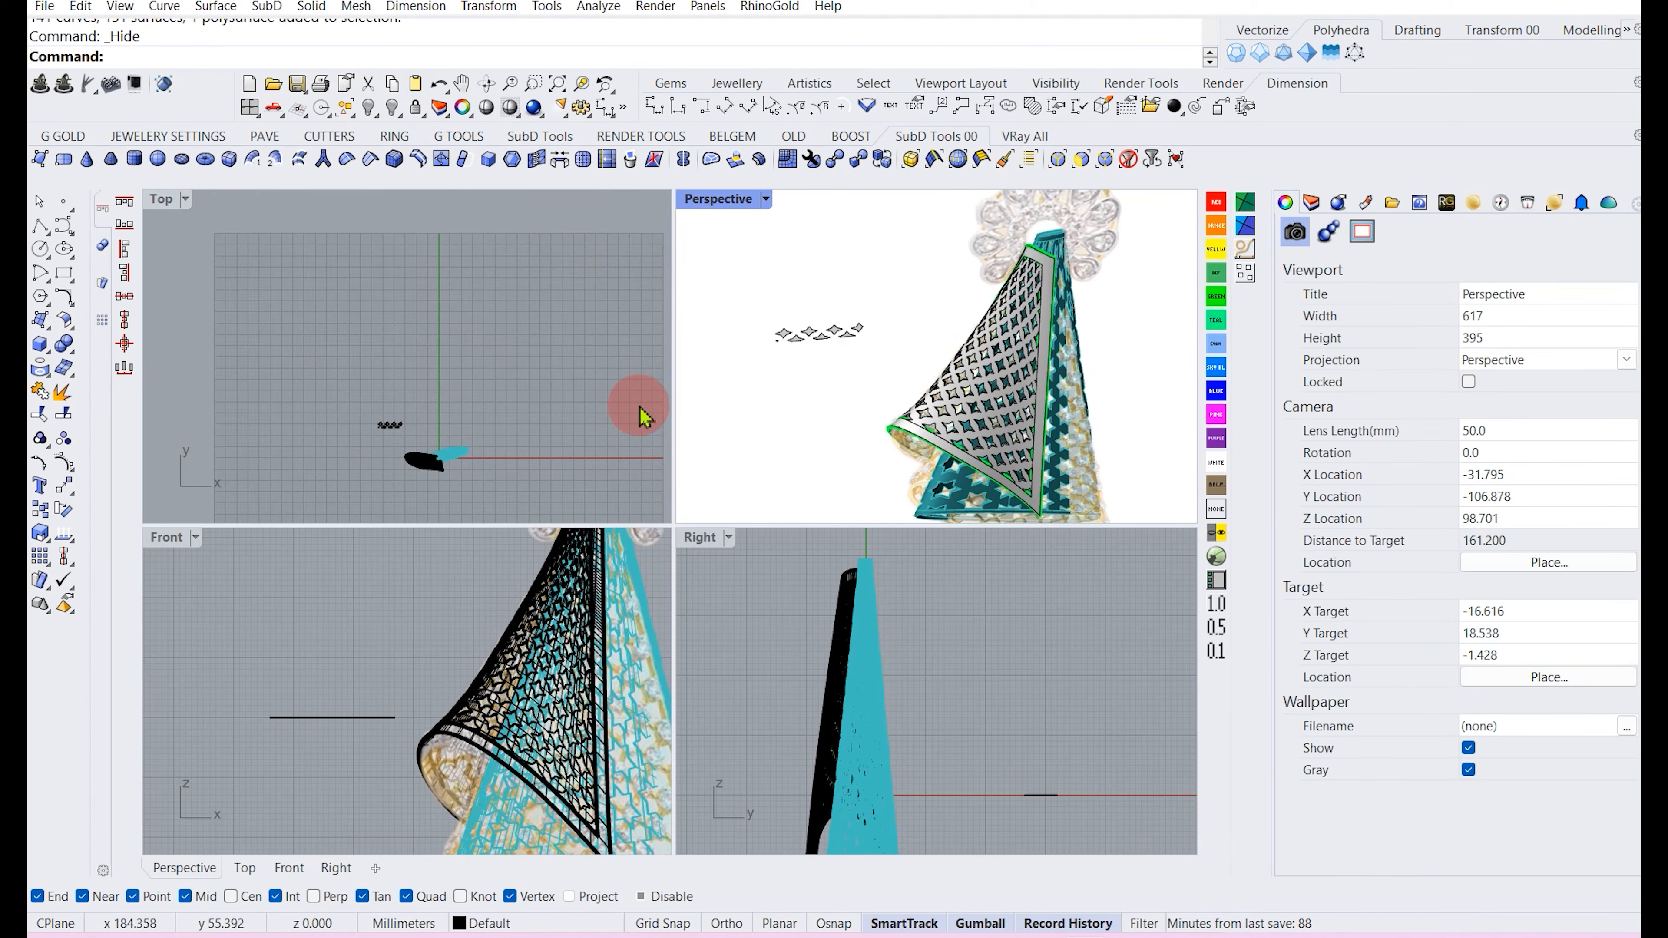
pyautogui.scroll(6, 417, 430)
pyautogui.moveTo(407, 449); pyautogui.dragTo(359, 364)
pyautogui.hotkey('ctrl', 'h')
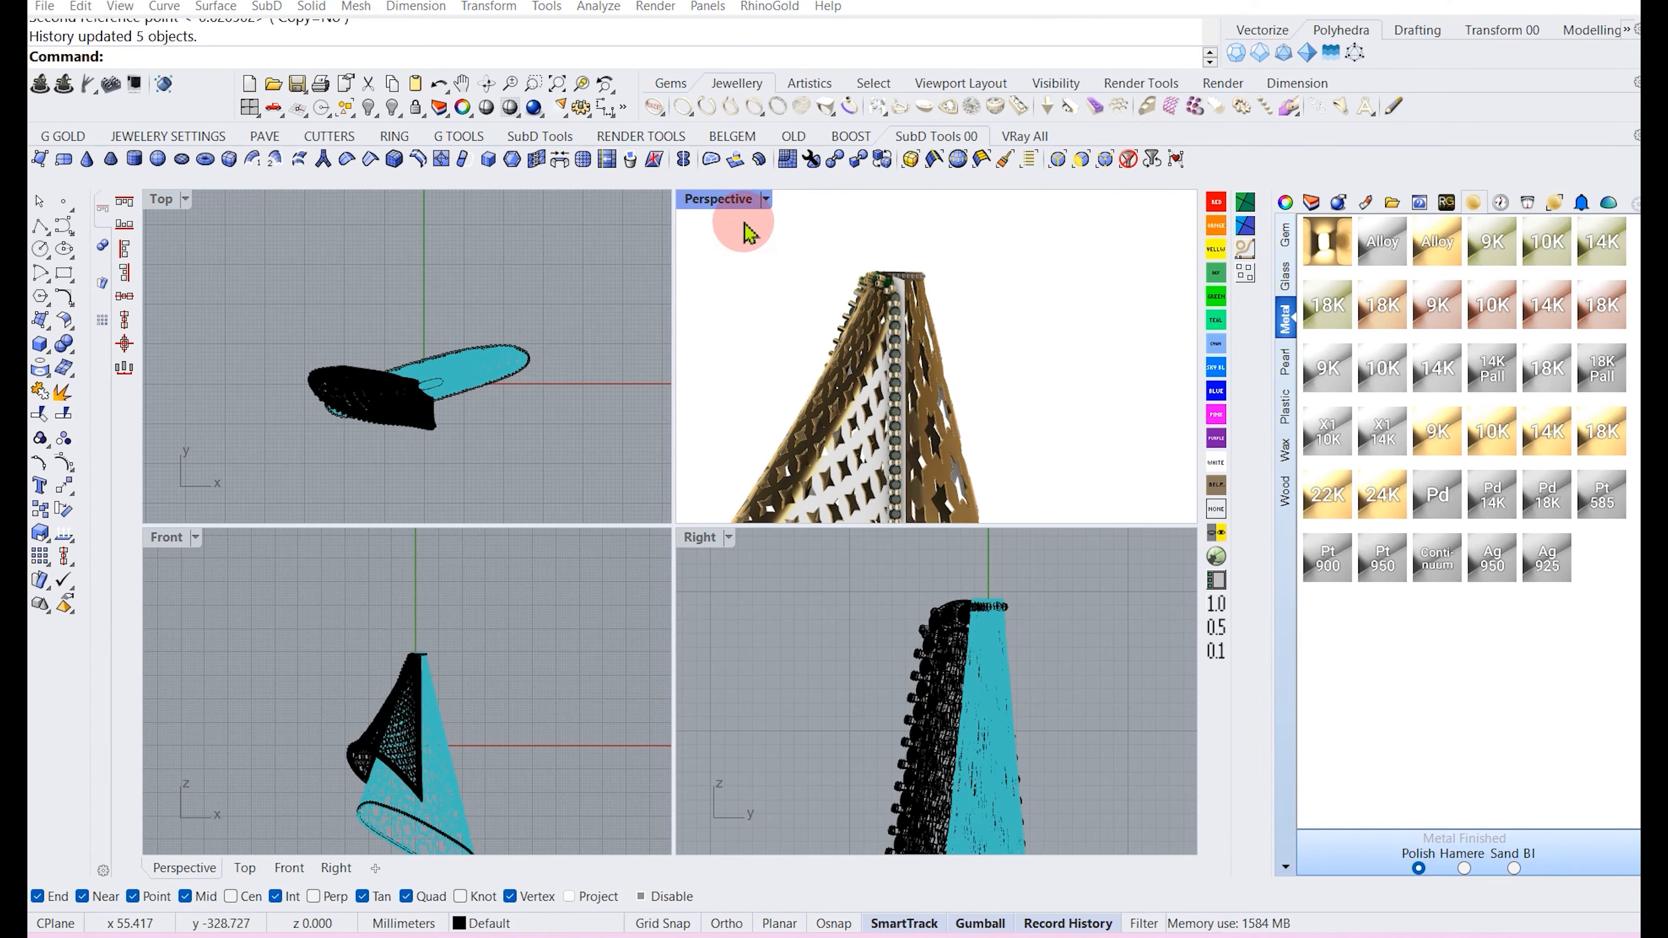
# Maximize the Perspective view and inspect the filigree pendant from several angles.
pyautogui.doubleClick(735, 202)
pyautogui.moveTo(591, 473); pyautogui.dragTo(576, 506, button='right')
pyautogui.moveTo(646, 365); pyautogui.dragTo(630, 521, button='right')
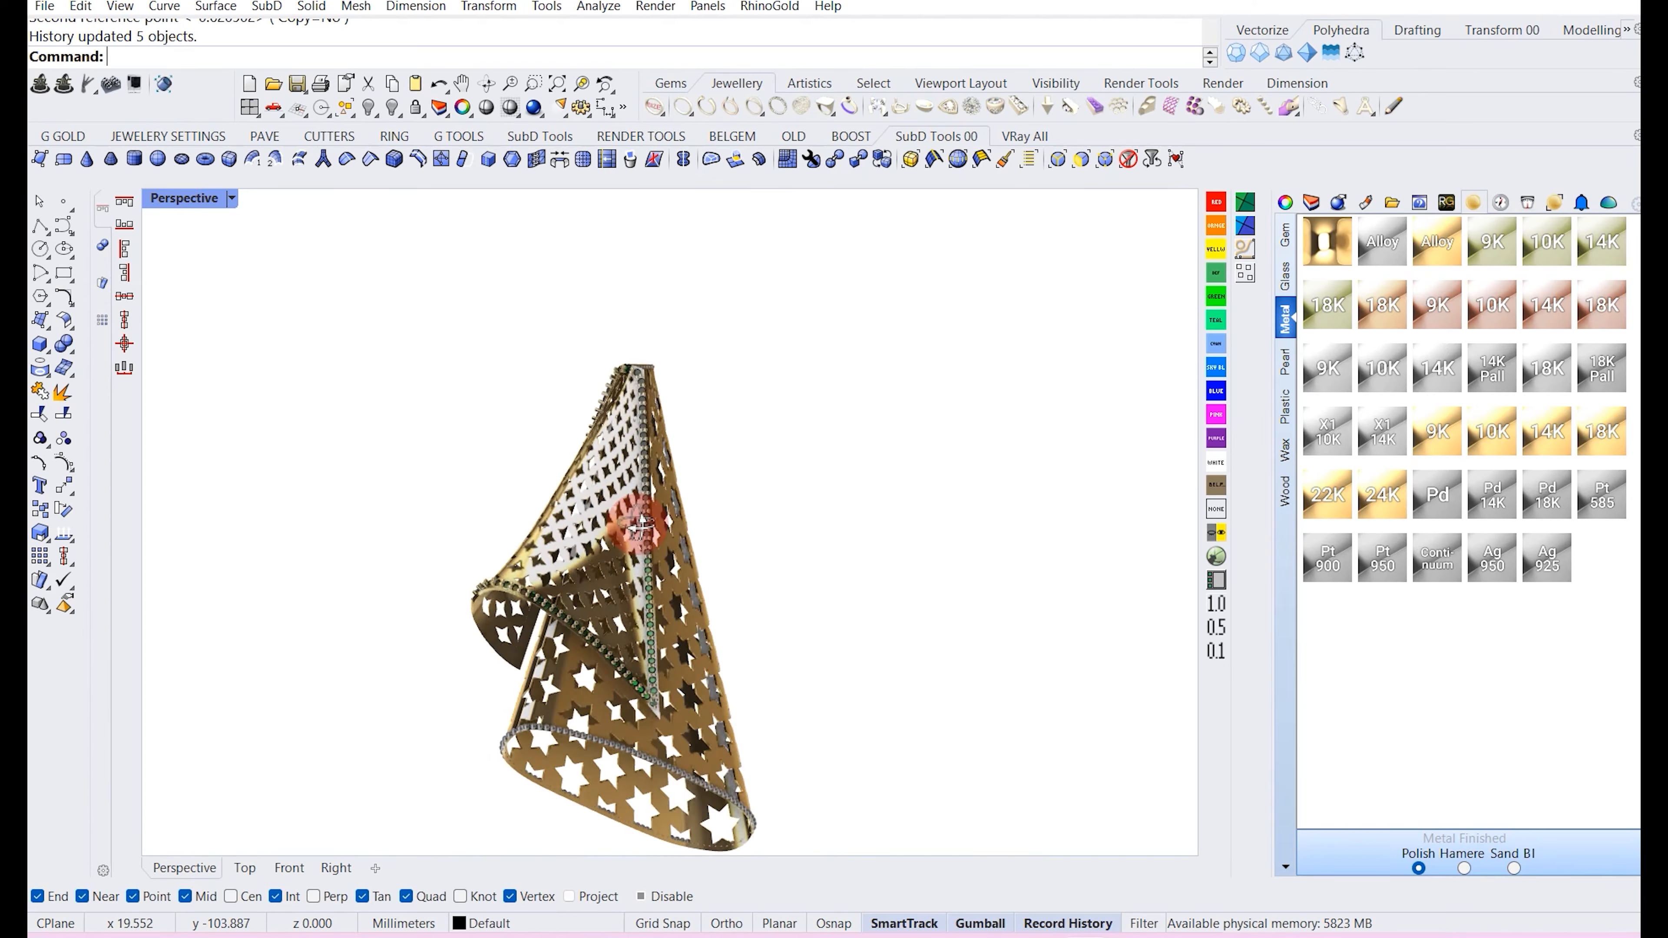
pyautogui.moveTo(589, 373); pyautogui.dragTo(734, 368, button='right')
pyautogui.scroll(7, 611, 328)
pyautogui.moveTo(679, 302); pyautogui.dragTo(613, 358, button='right')
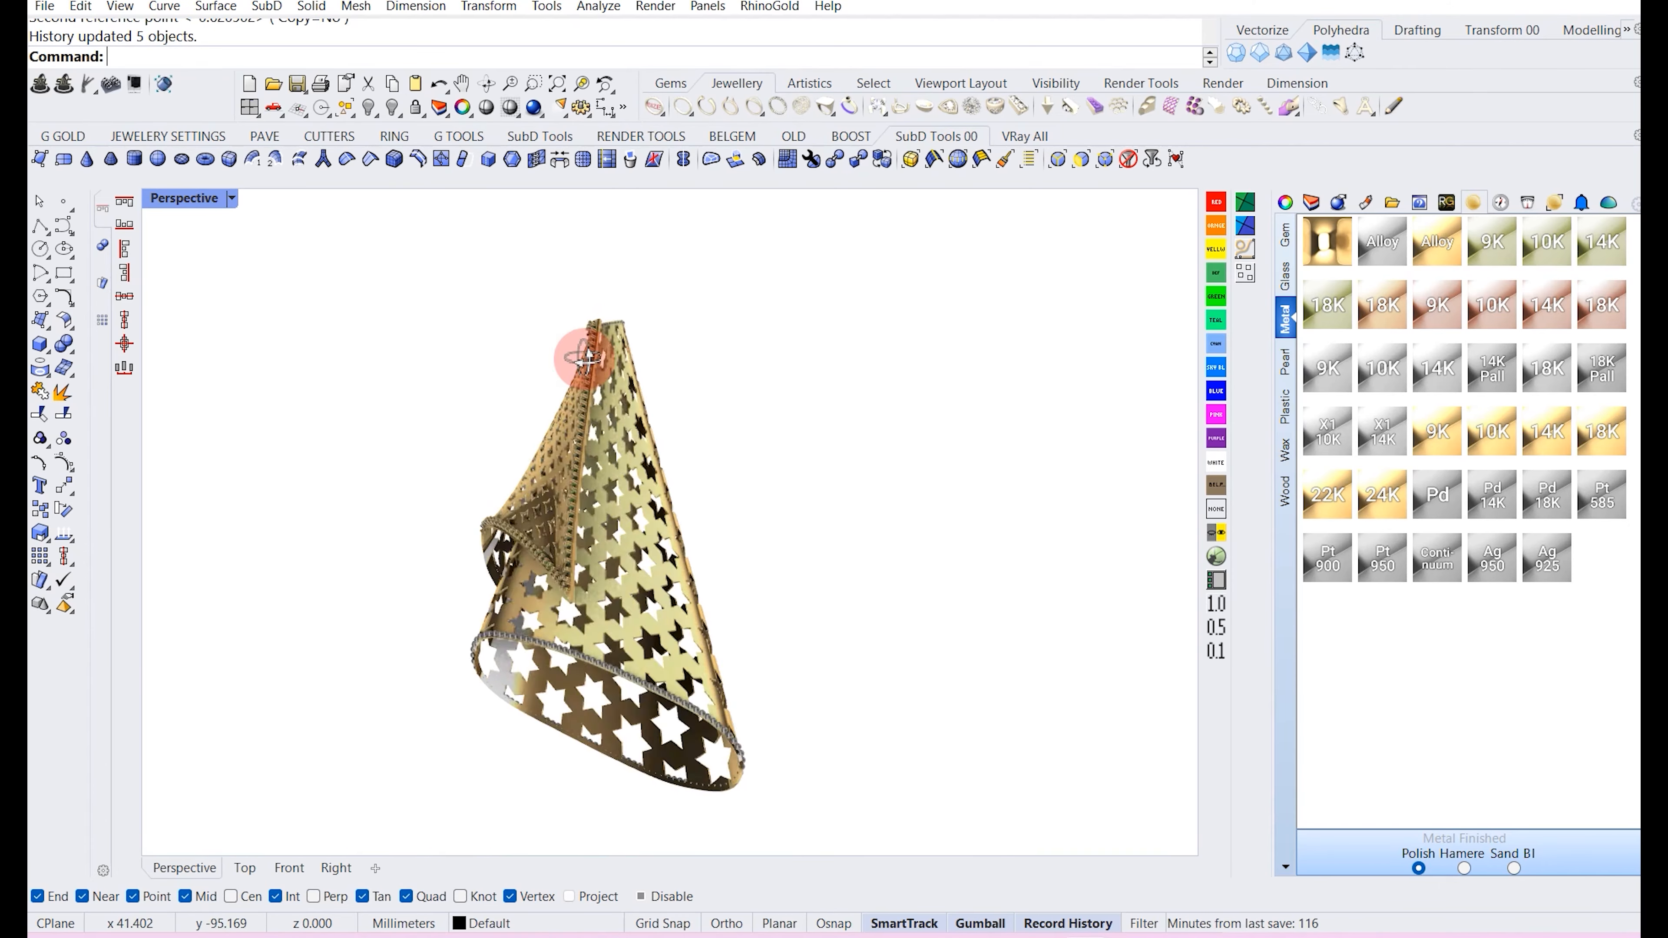
pyautogui.moveTo(614, 425); pyautogui.dragTo(657, 368, button='right')
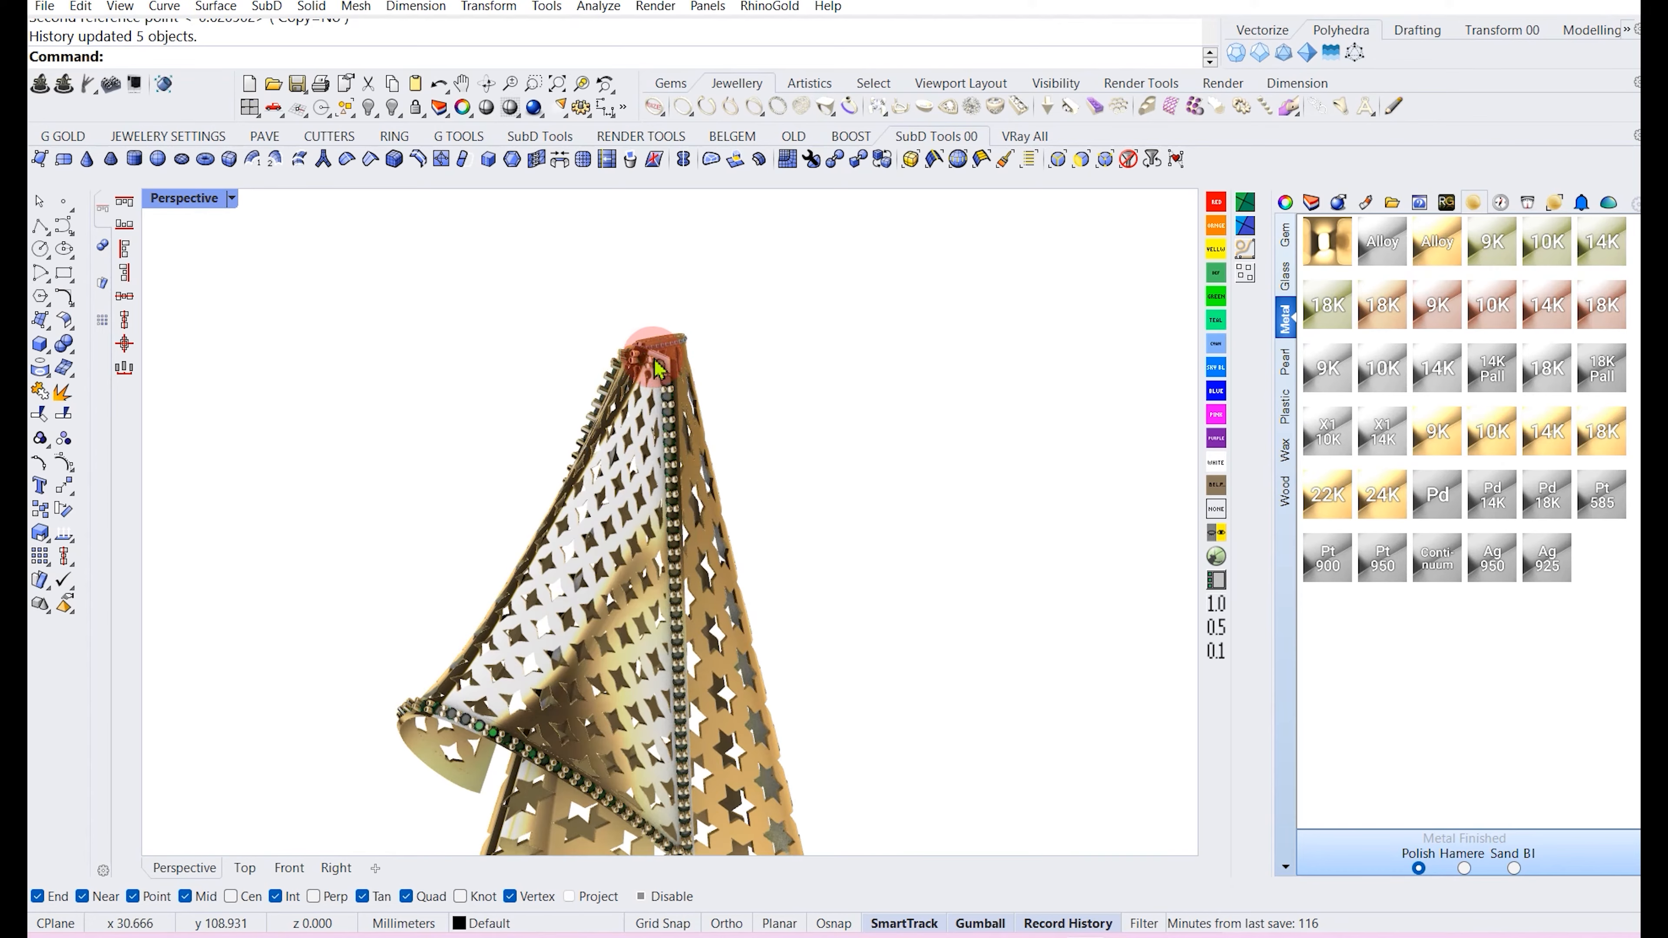
pyautogui.moveTo(790, 424); pyautogui.dragTo(673, 463, button='right')
pyautogui.scroll(5, 673, 463)
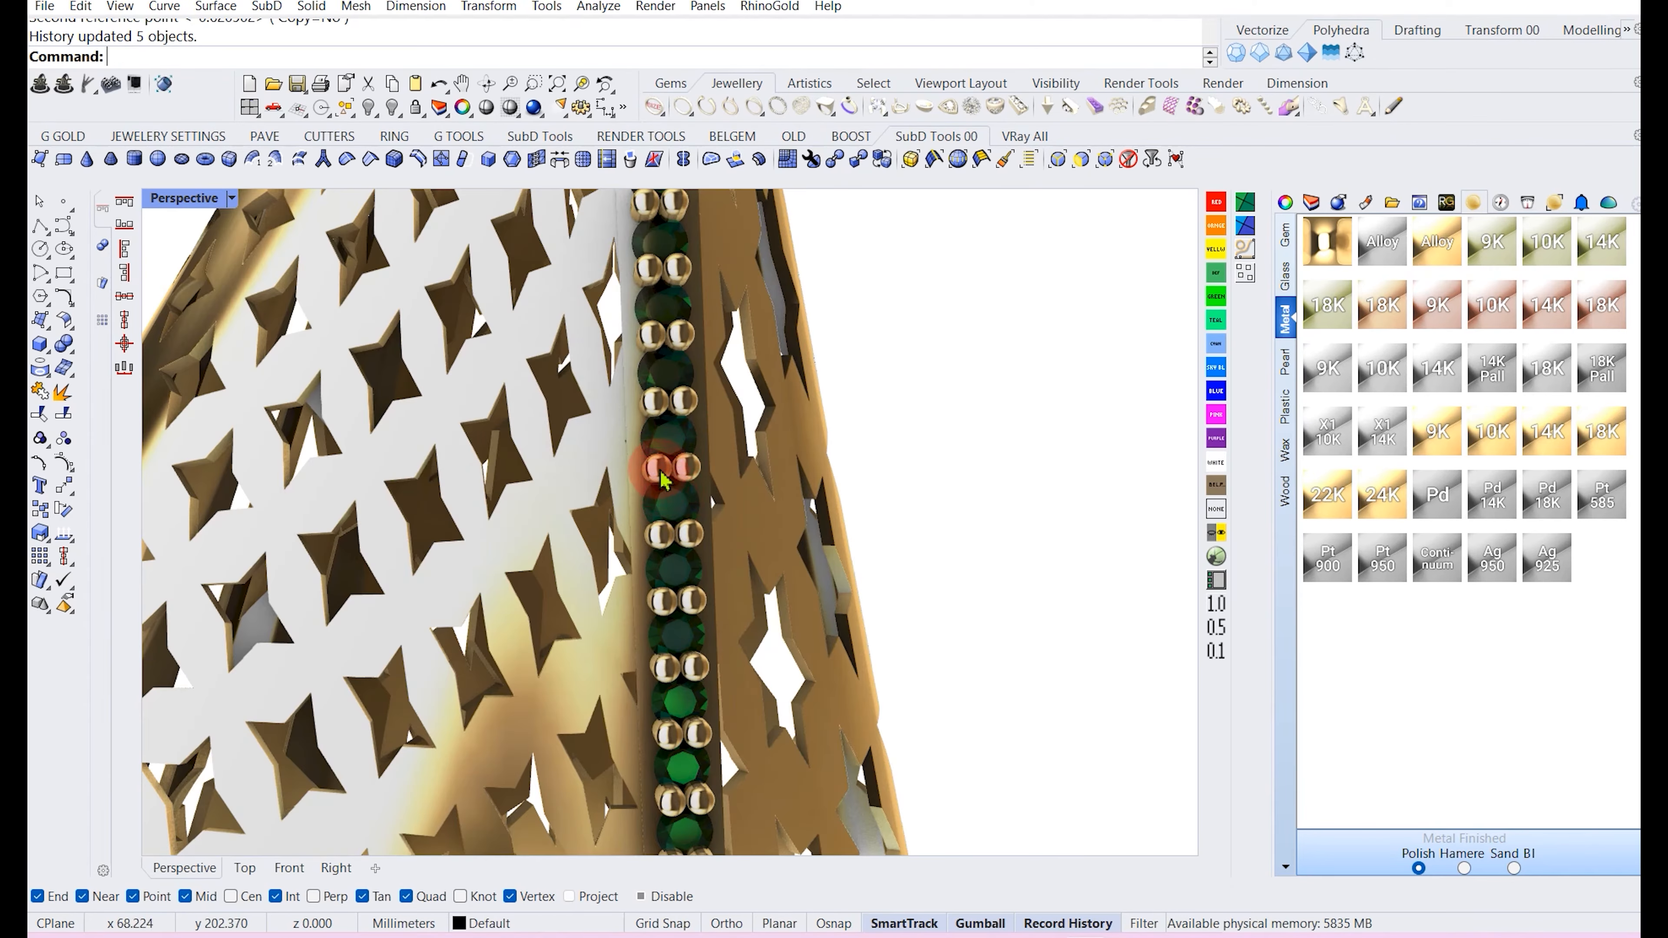
pyautogui.scroll(-5, 660, 480)
pyautogui.moveTo(663, 470); pyautogui.dragTo(709, 494, button='right')
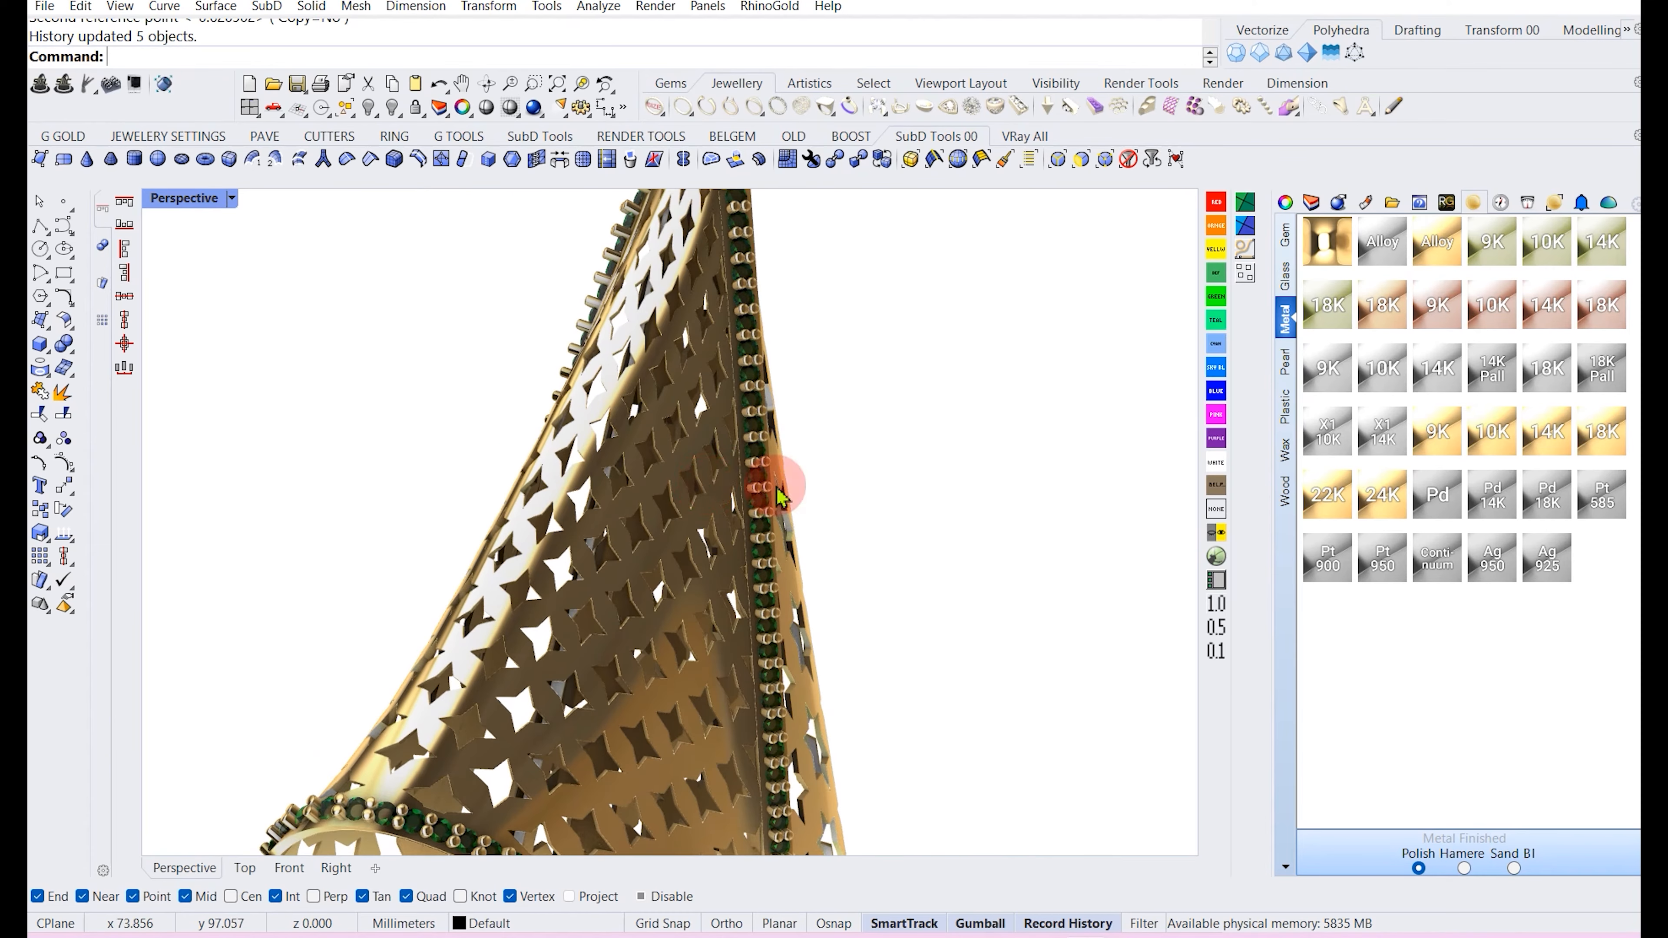
pyautogui.moveTo(814, 490); pyautogui.dragTo(477, 707, button='right')
pyautogui.scroll(-3, 759, 493)
pyautogui.scroll(5, 486, 702)
pyautogui.scroll(4, 439, 663)
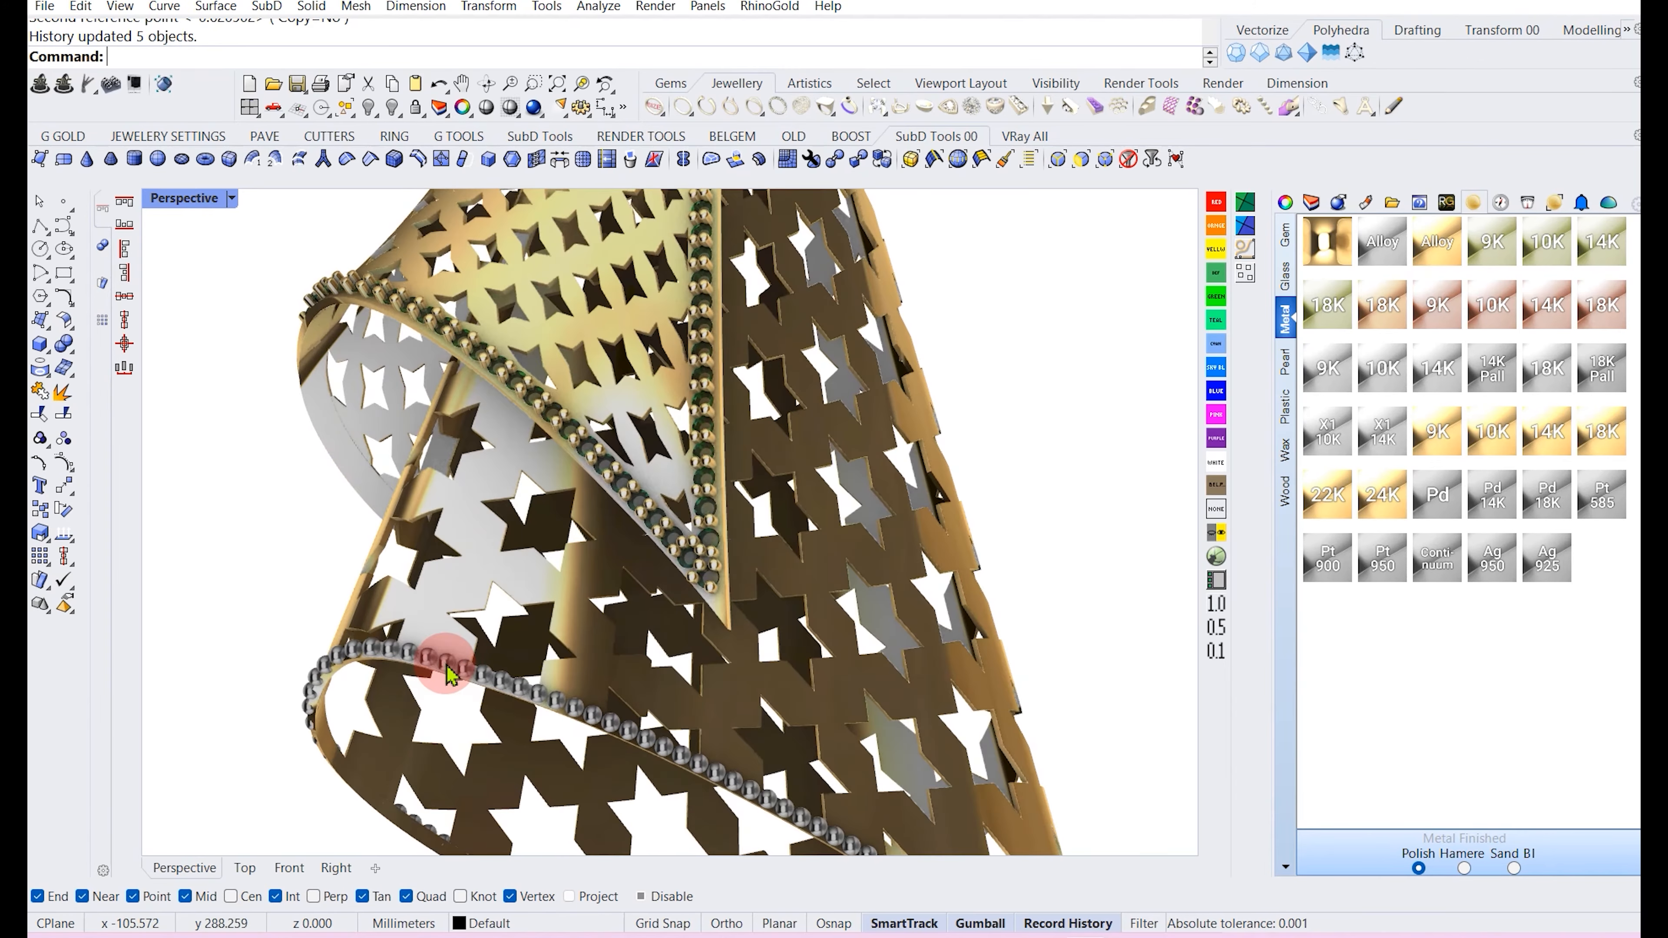
pyautogui.scroll(-3, 355, 643)
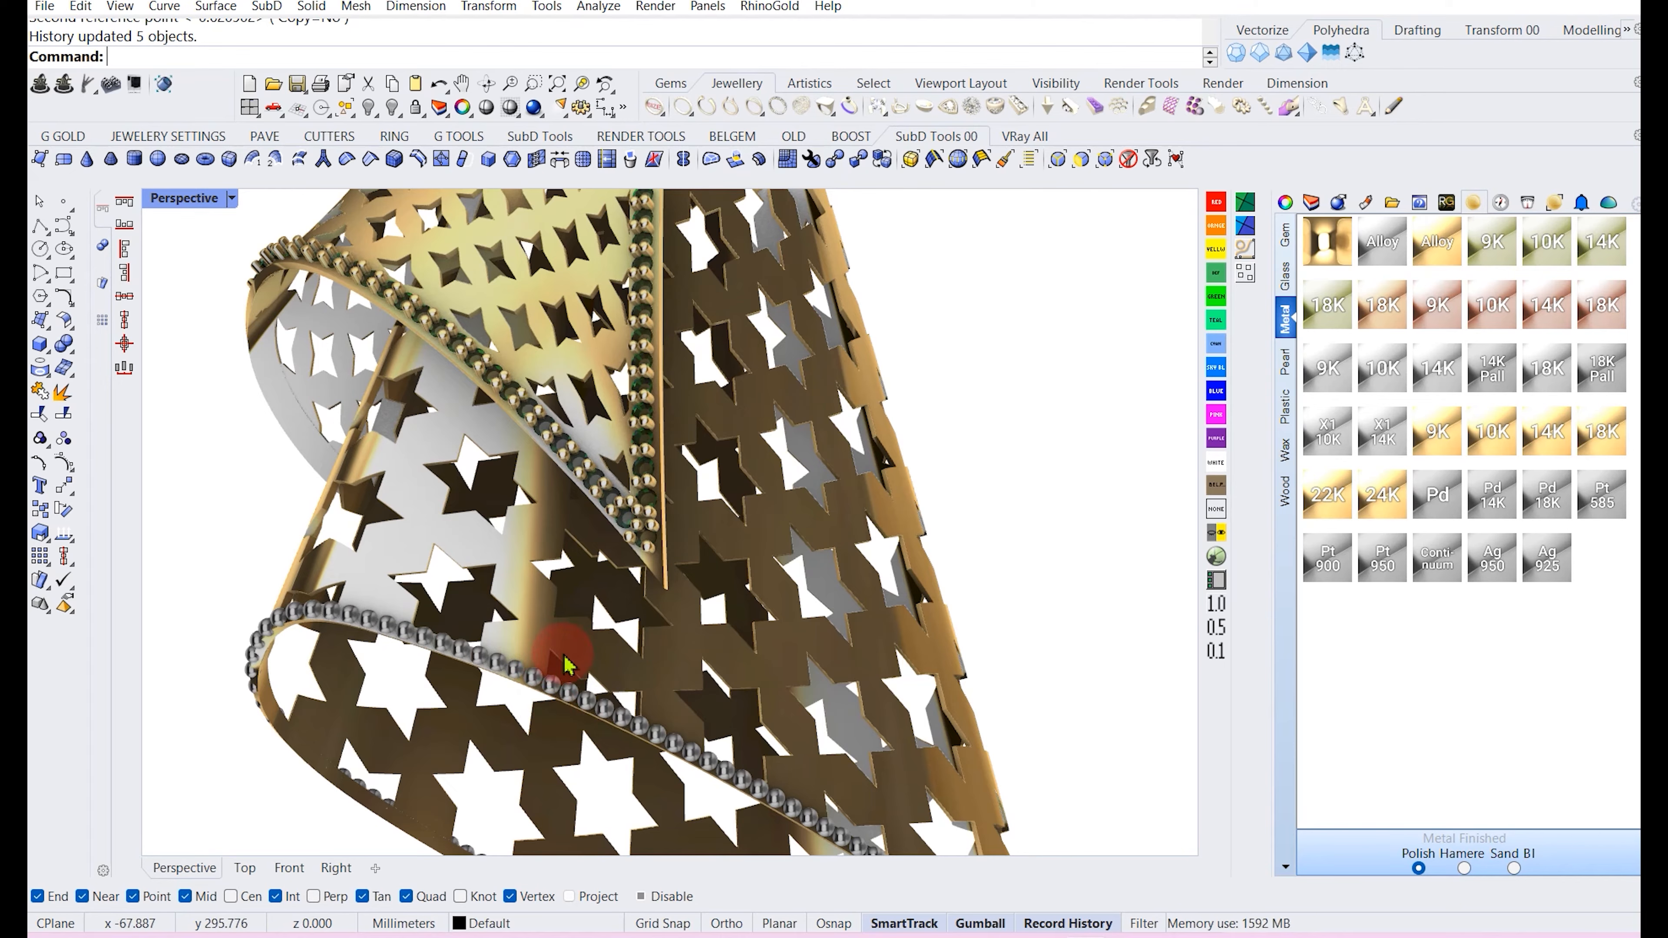
# Continue inspecting the filigree pendant in Perspective, then restore the four-viewport layout.
pyautogui.scroll(-2, 529, 544)
pyautogui.scroll(-4, 573, 708)
pyautogui.moveTo(652, 515); pyautogui.dragTo(617, 624, button='right')
pyautogui.scroll(6, 601, 391)
pyautogui.scroll(-6, 557, 319)
pyautogui.moveTo(582, 454); pyautogui.dragTo(572, 342, button='right')
pyautogui.scroll(-3, 637, 445)
pyautogui.scroll(4, 553, 294)
pyautogui.doubleClick(197, 200)
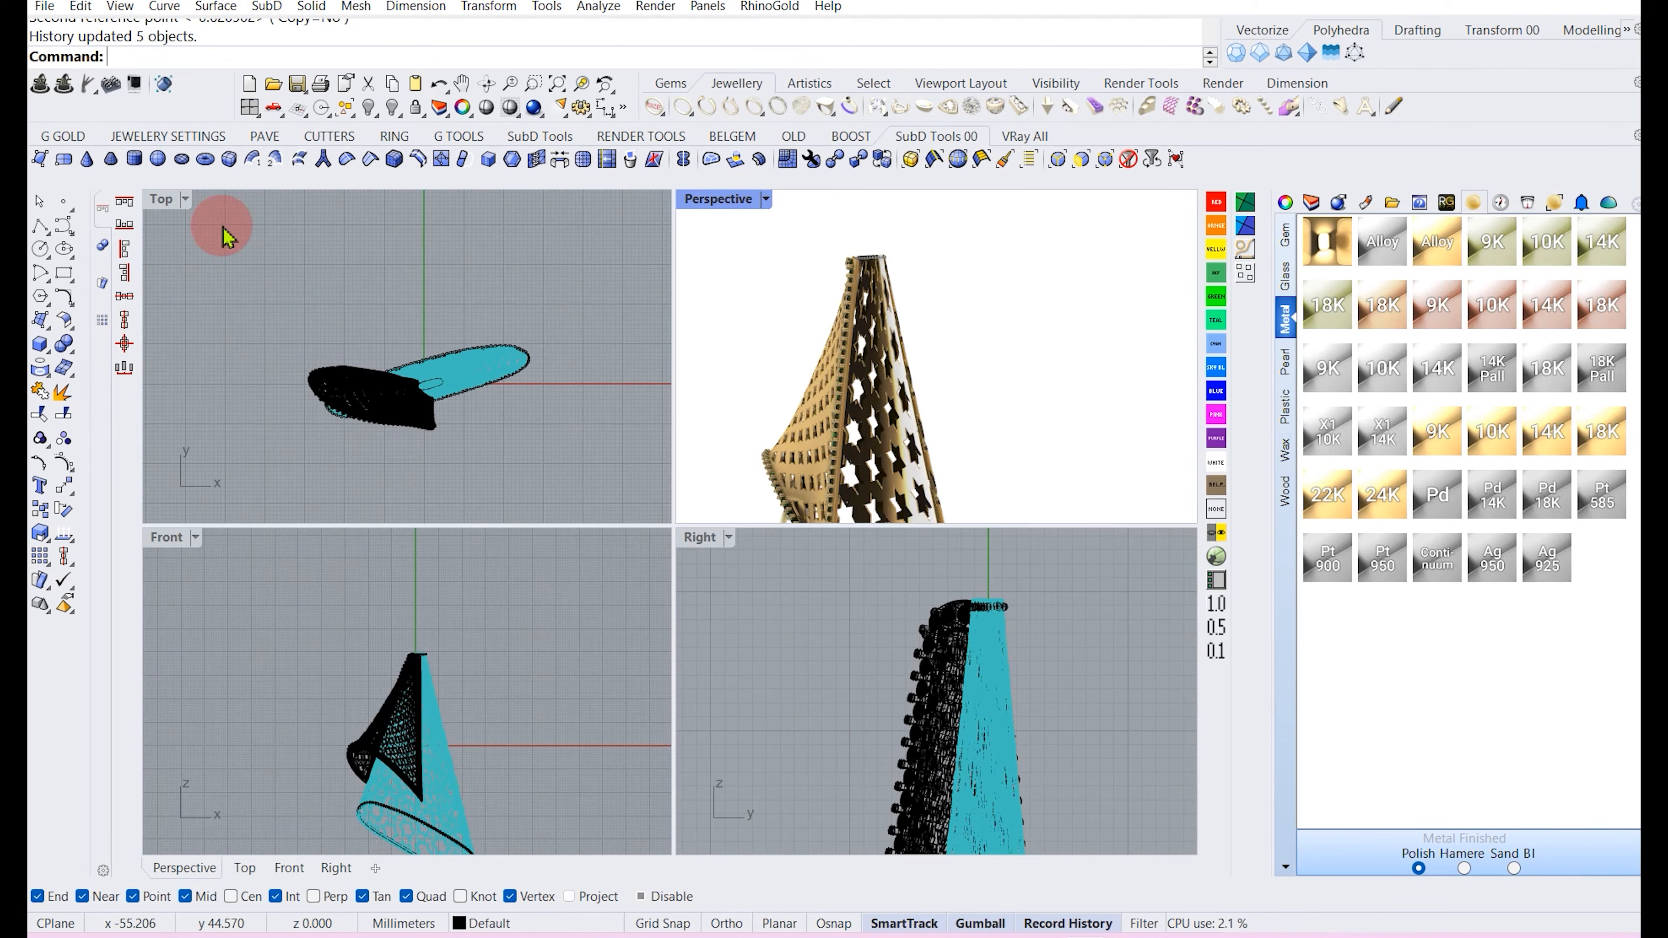
# Extract an isocurve around the inner surface of the oval ring at the top of the cone.
pyautogui.scroll(-3, 482, 710)
pyautogui.moveTo(941, 689); pyautogui.dragTo(830, 687, button='right')
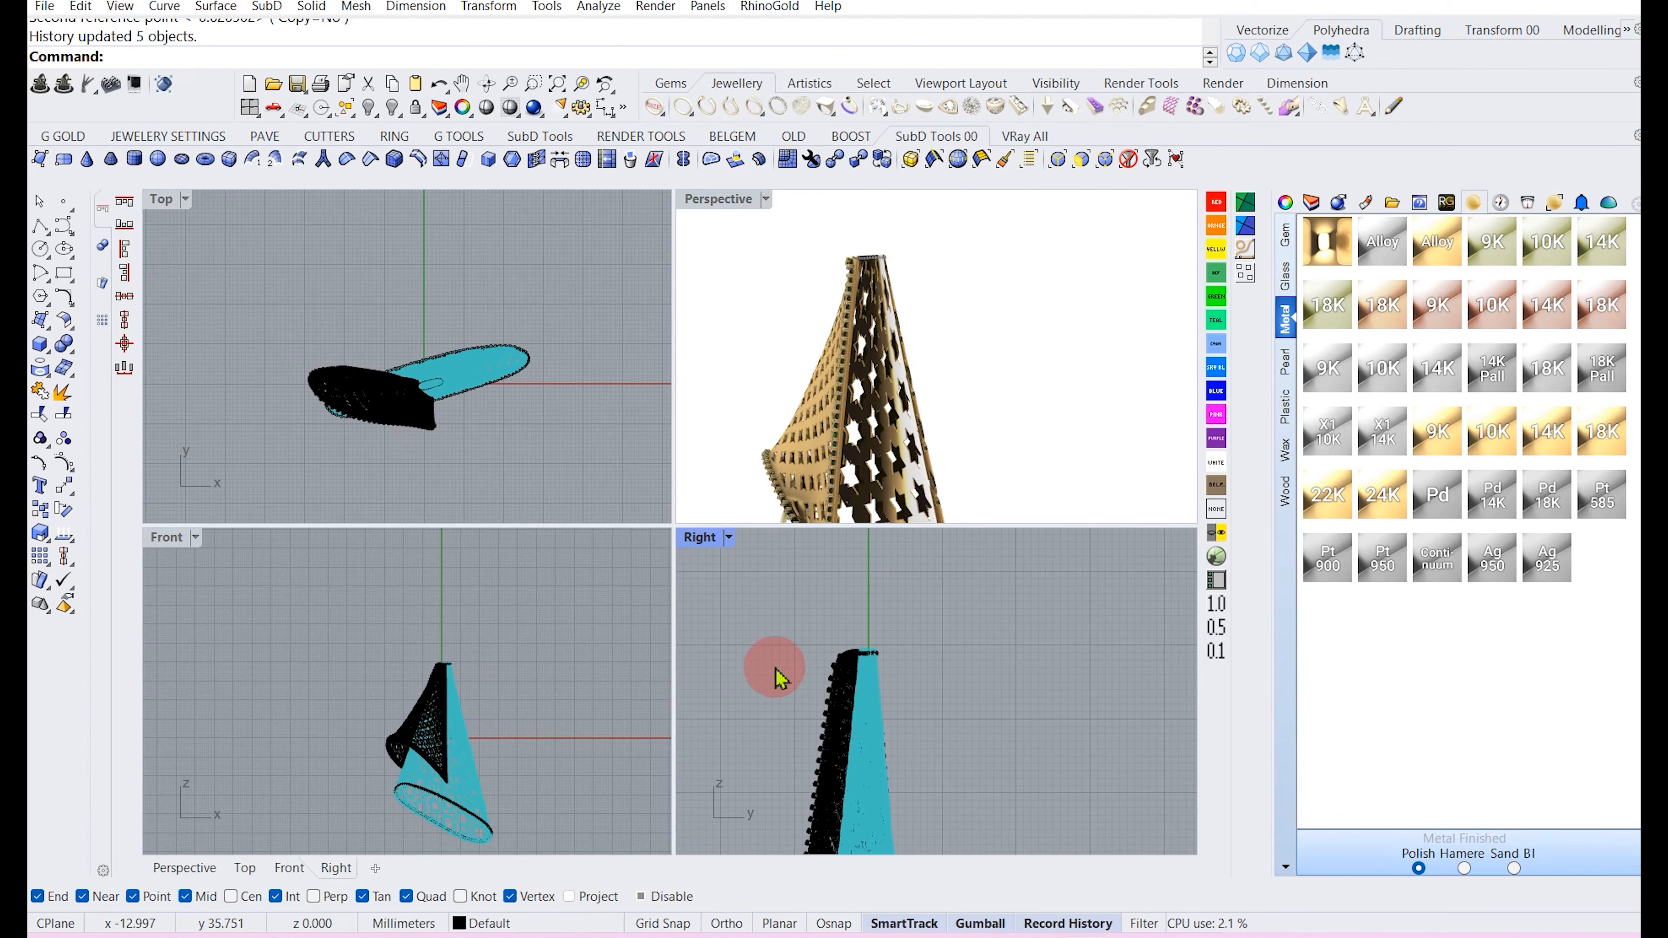
pyautogui.moveTo(445, 669); pyautogui.dragTo(417, 673, button='right')
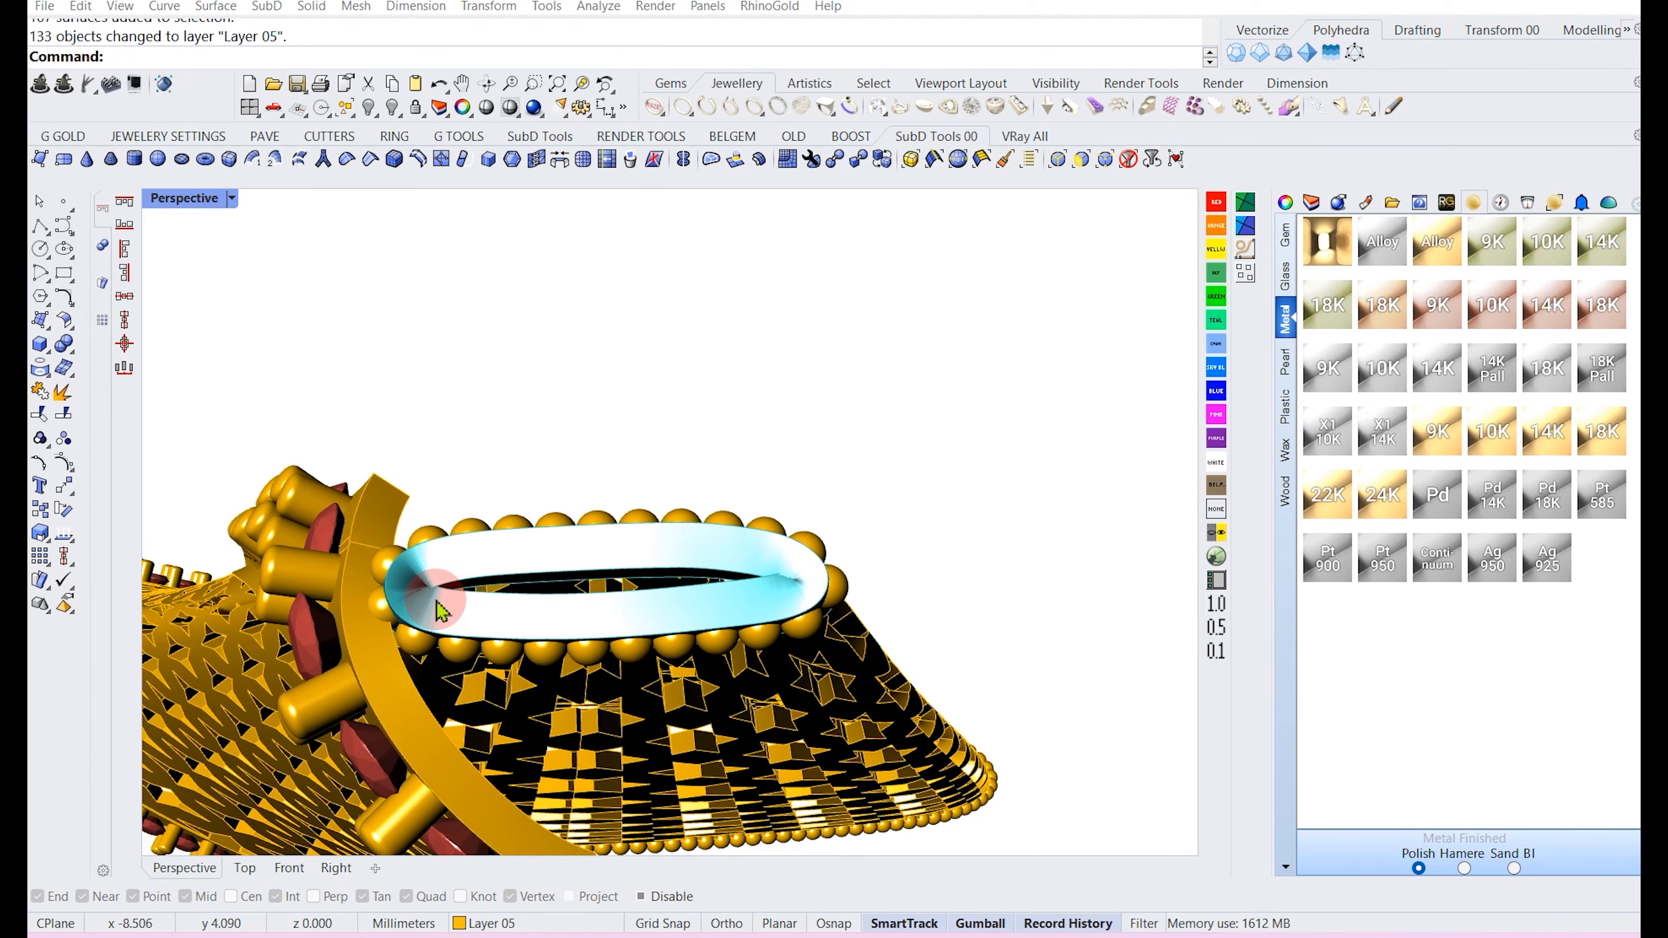
pyautogui.click(440, 610)
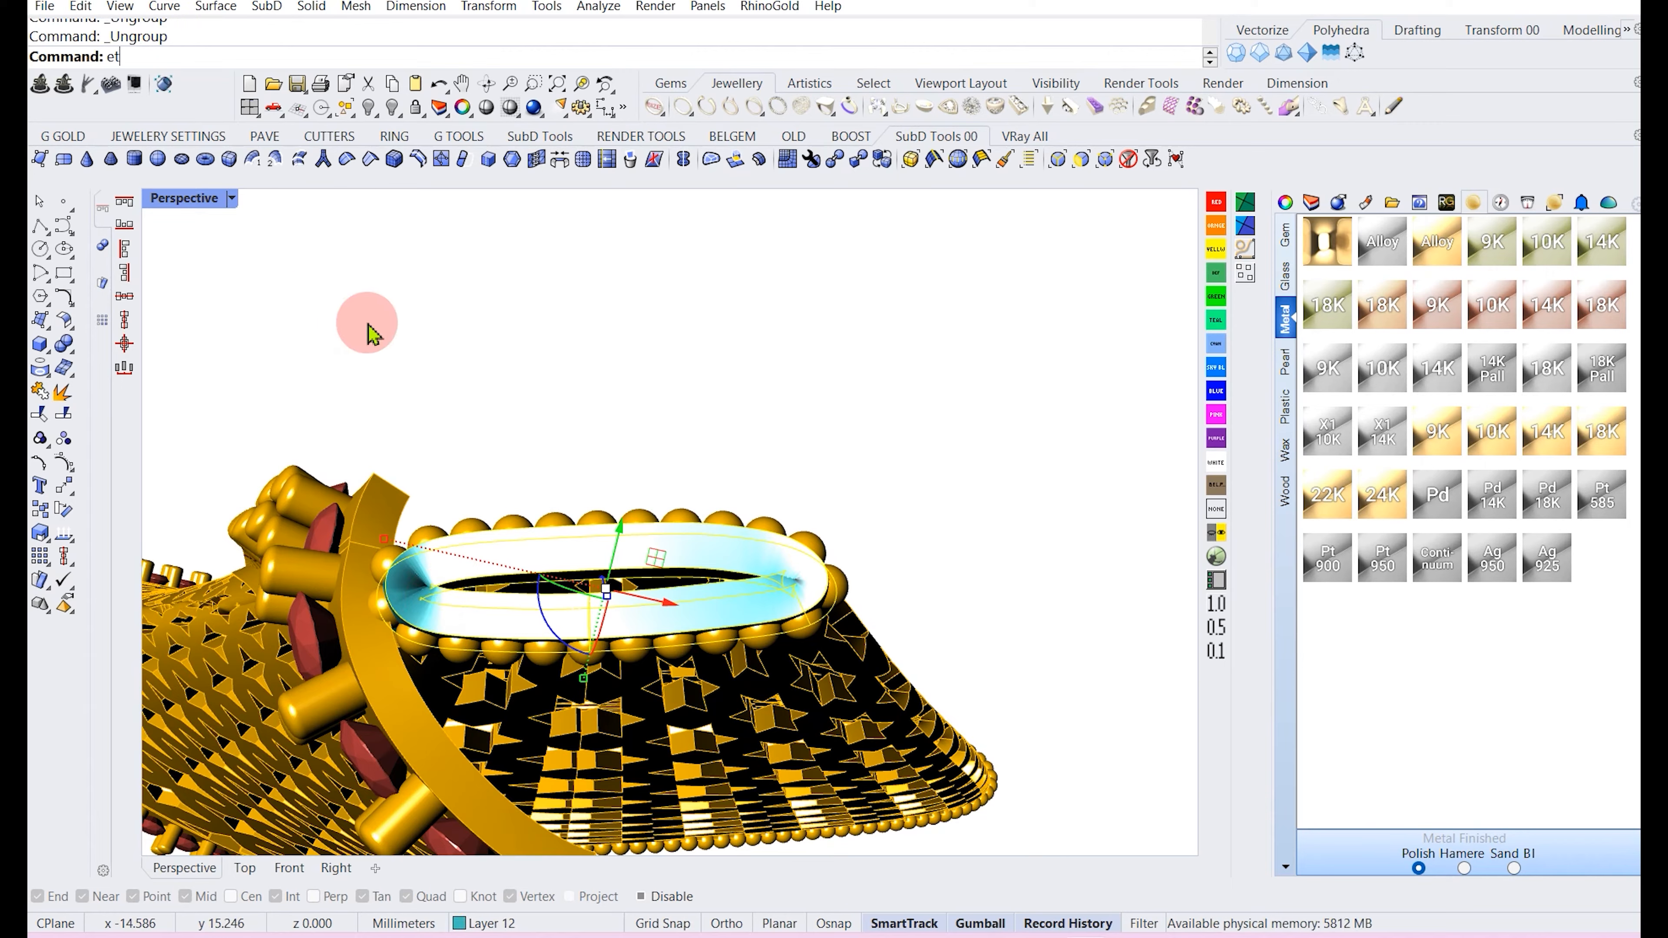
pyautogui.press('Return')
pyautogui.click(437, 596)
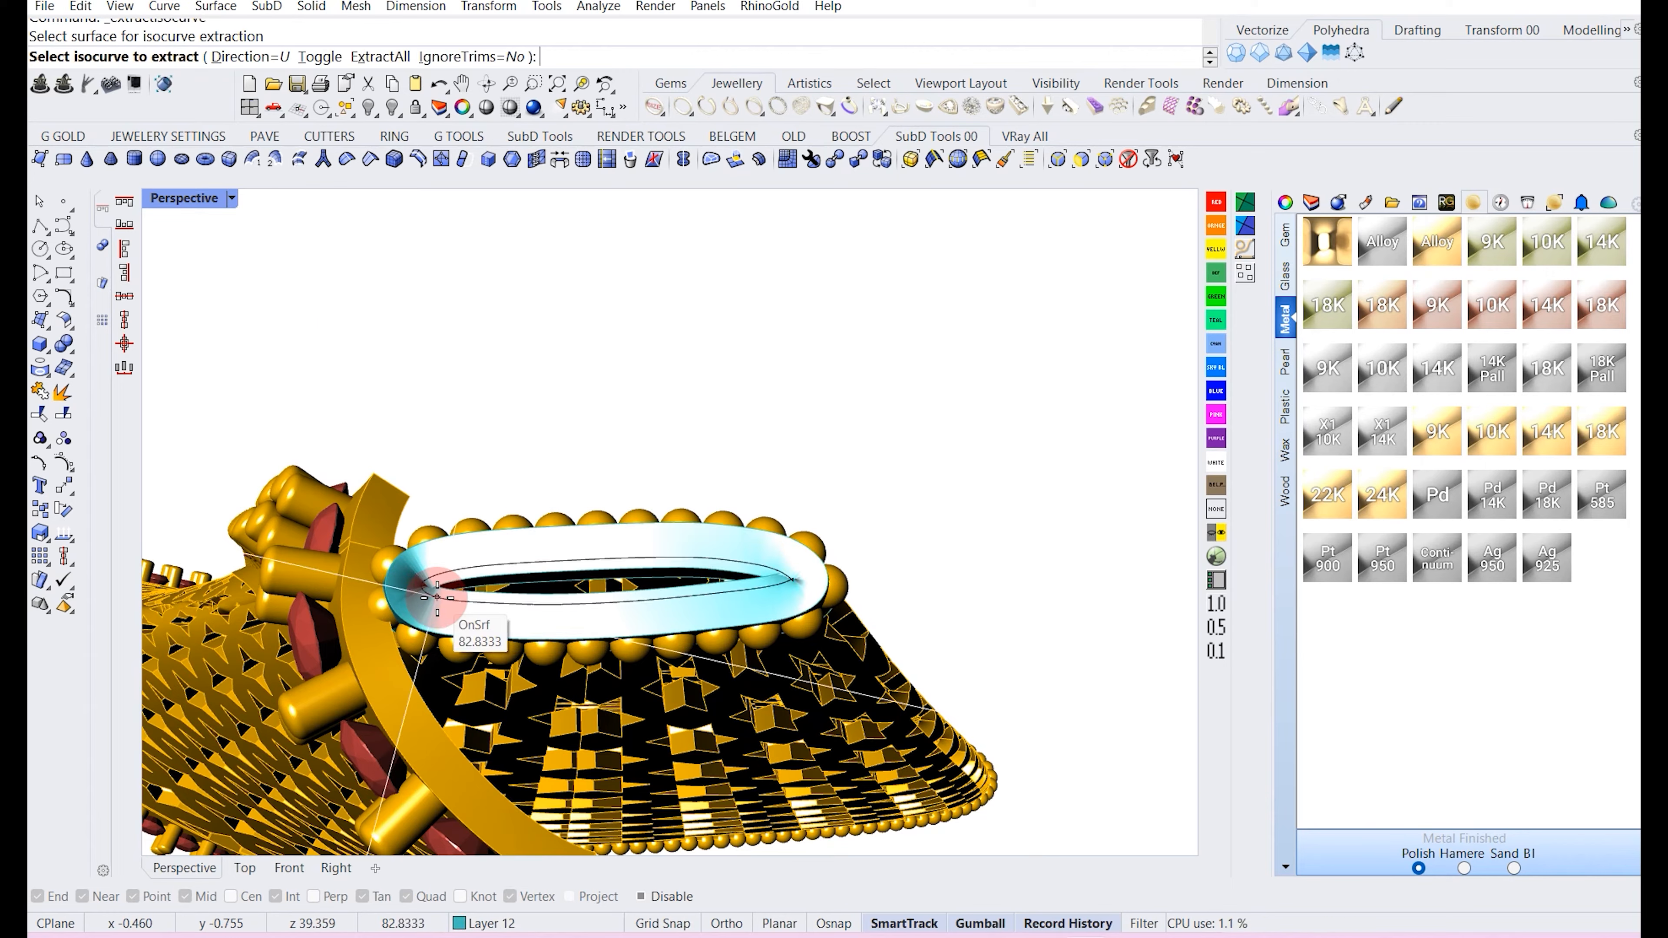
pyautogui.click(437, 596)
pyautogui.press('Return')
pyautogui.scroll(-5, 430, 603)
pyautogui.scroll(-2, 428, 607)
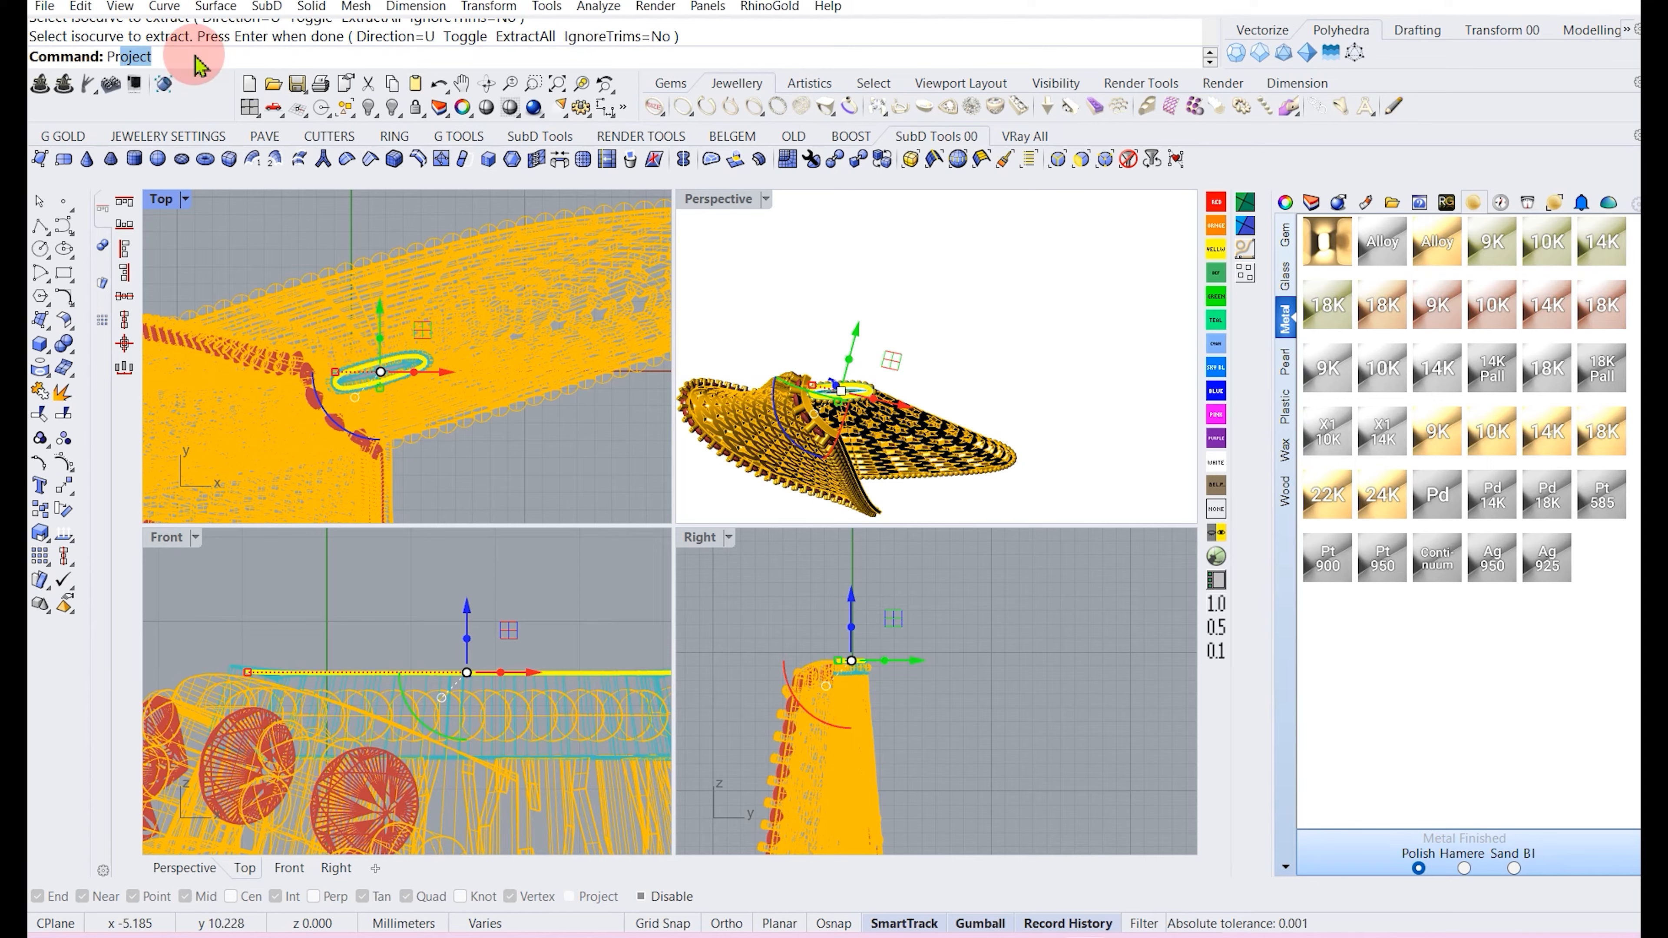
# Project the extracted curve flat onto the construction plane, deleting the original curve.
pyautogui.write('oje')
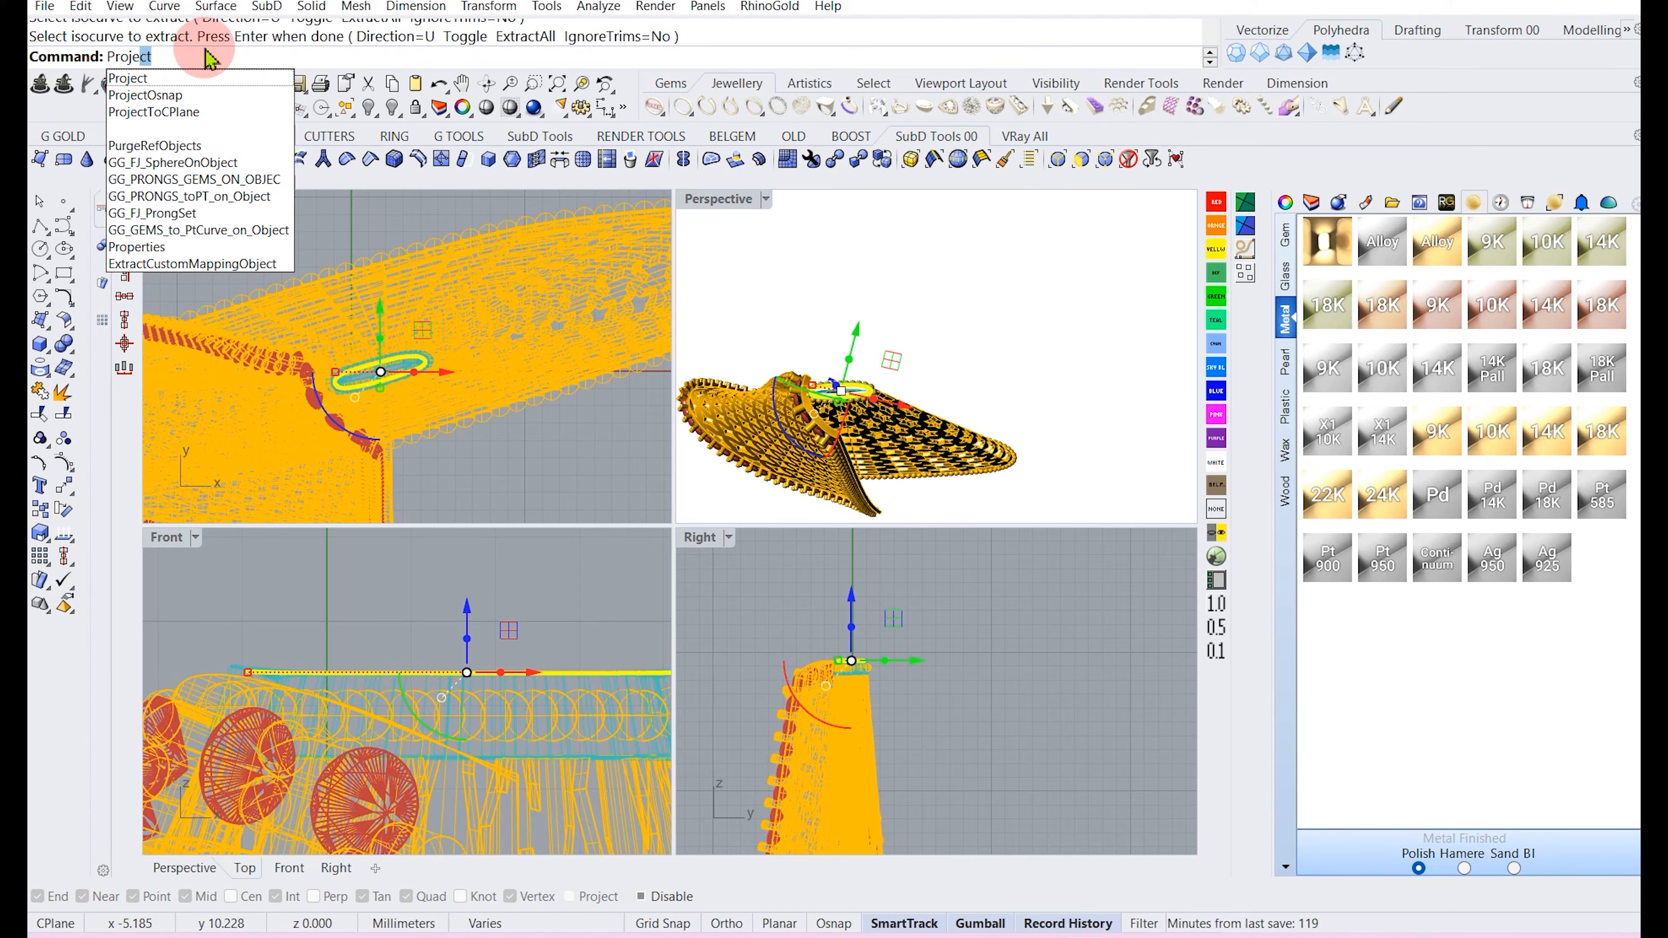
pyautogui.click(186, 112)
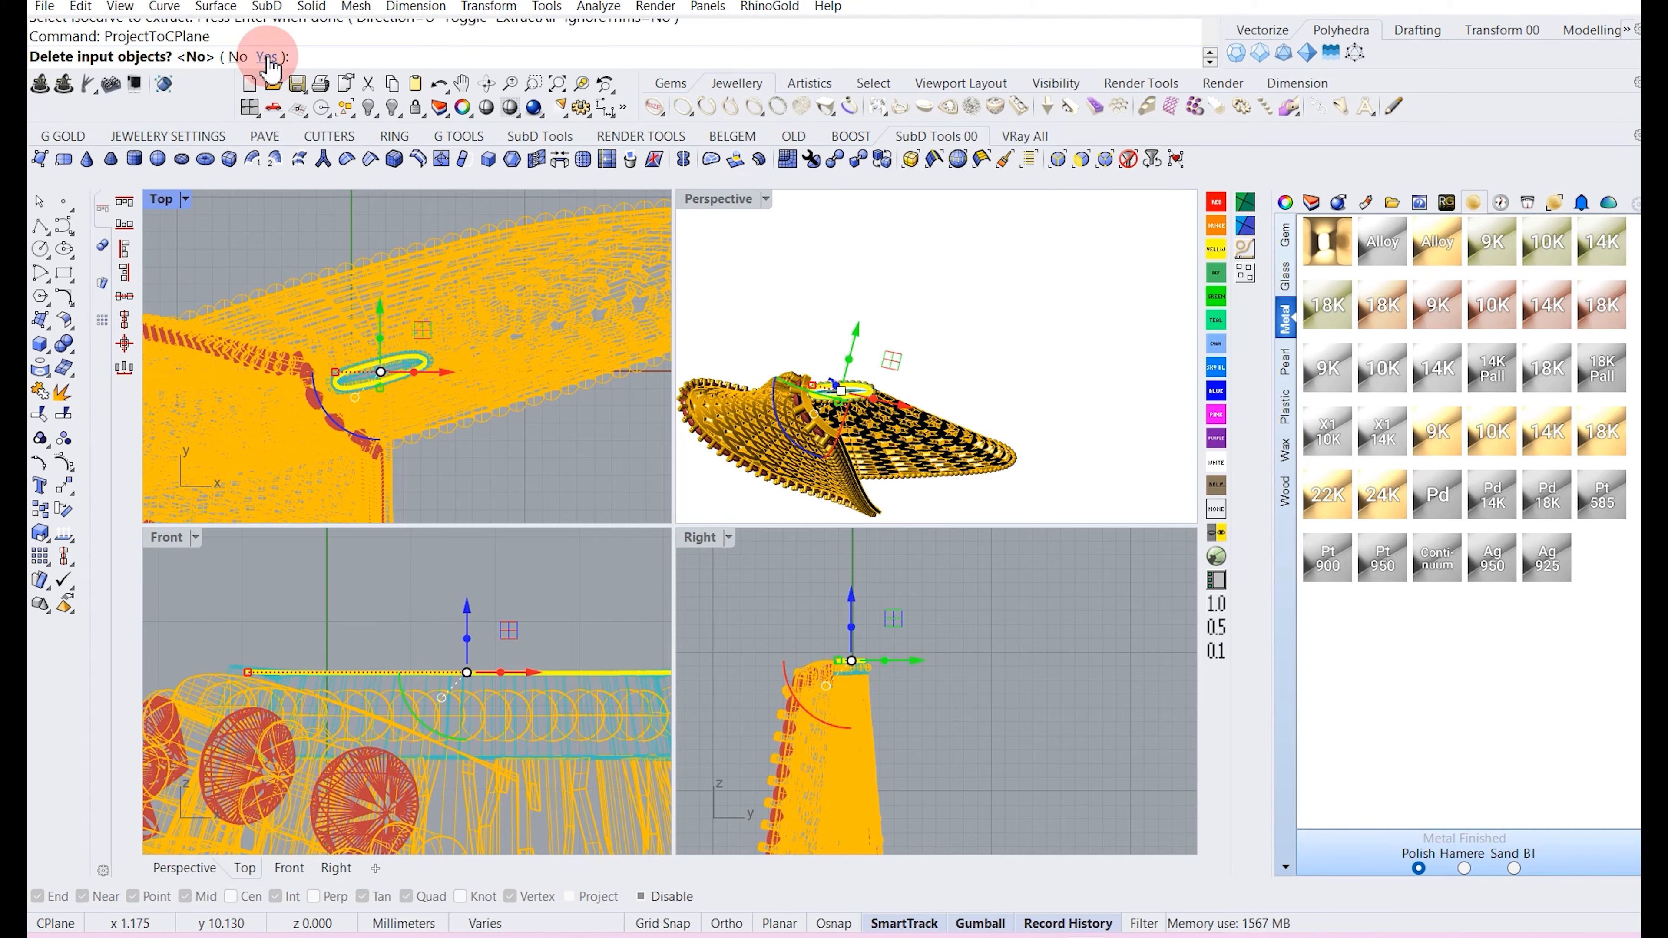
pyautogui.click(267, 59)
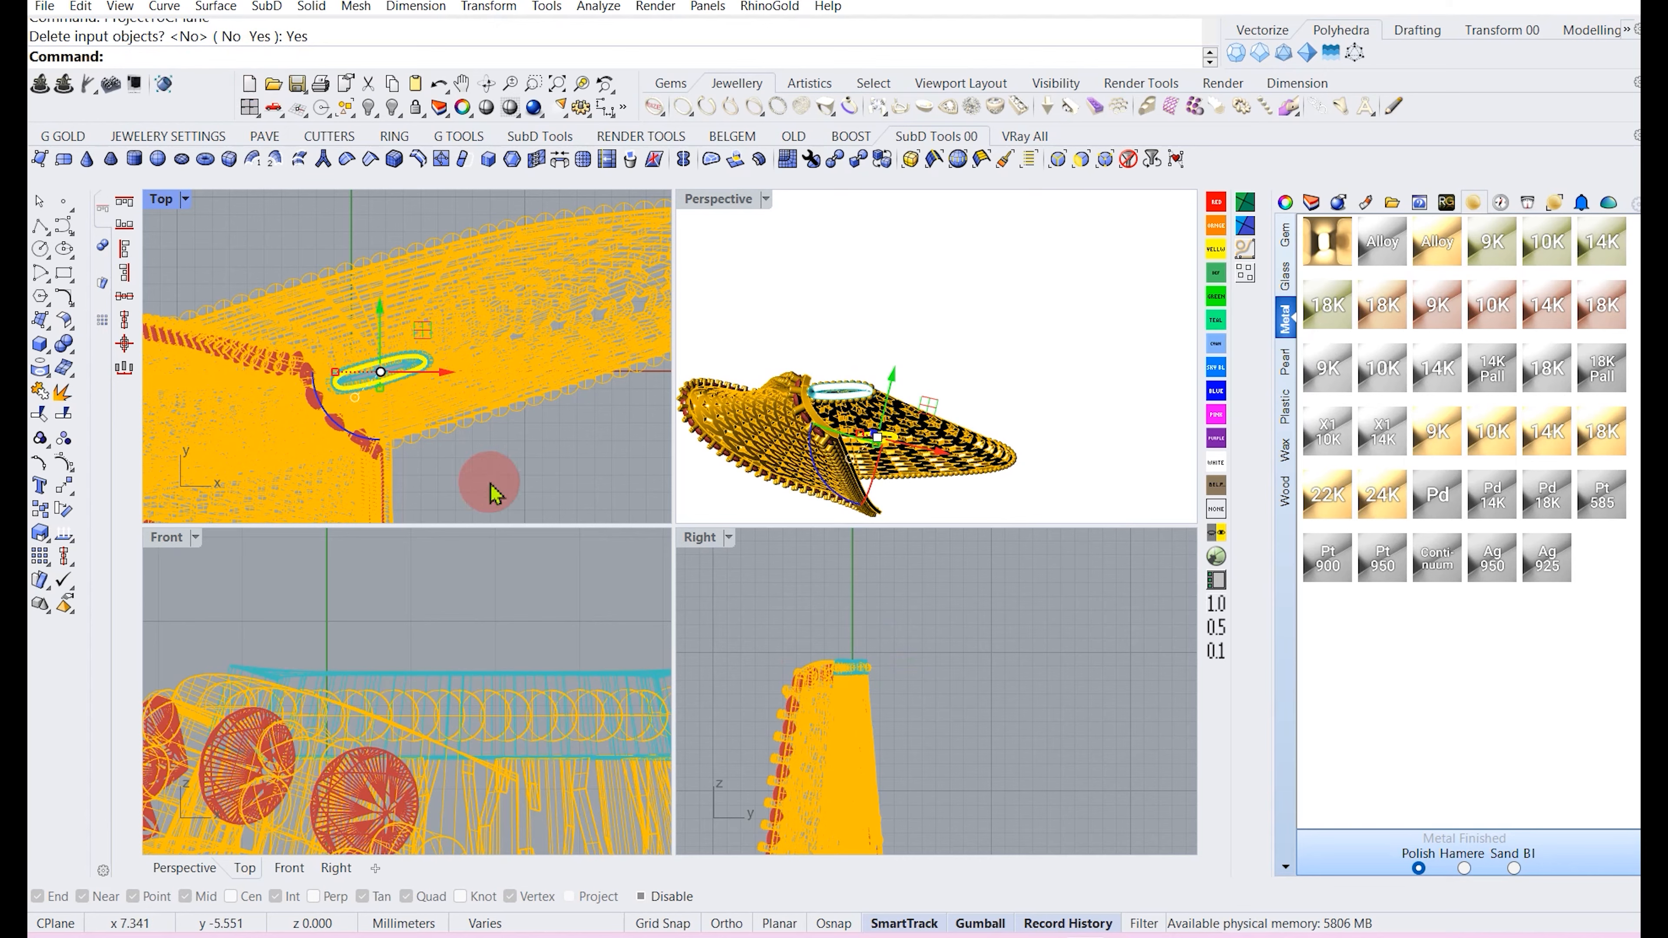
pyautogui.scroll(-15, 378, 665)
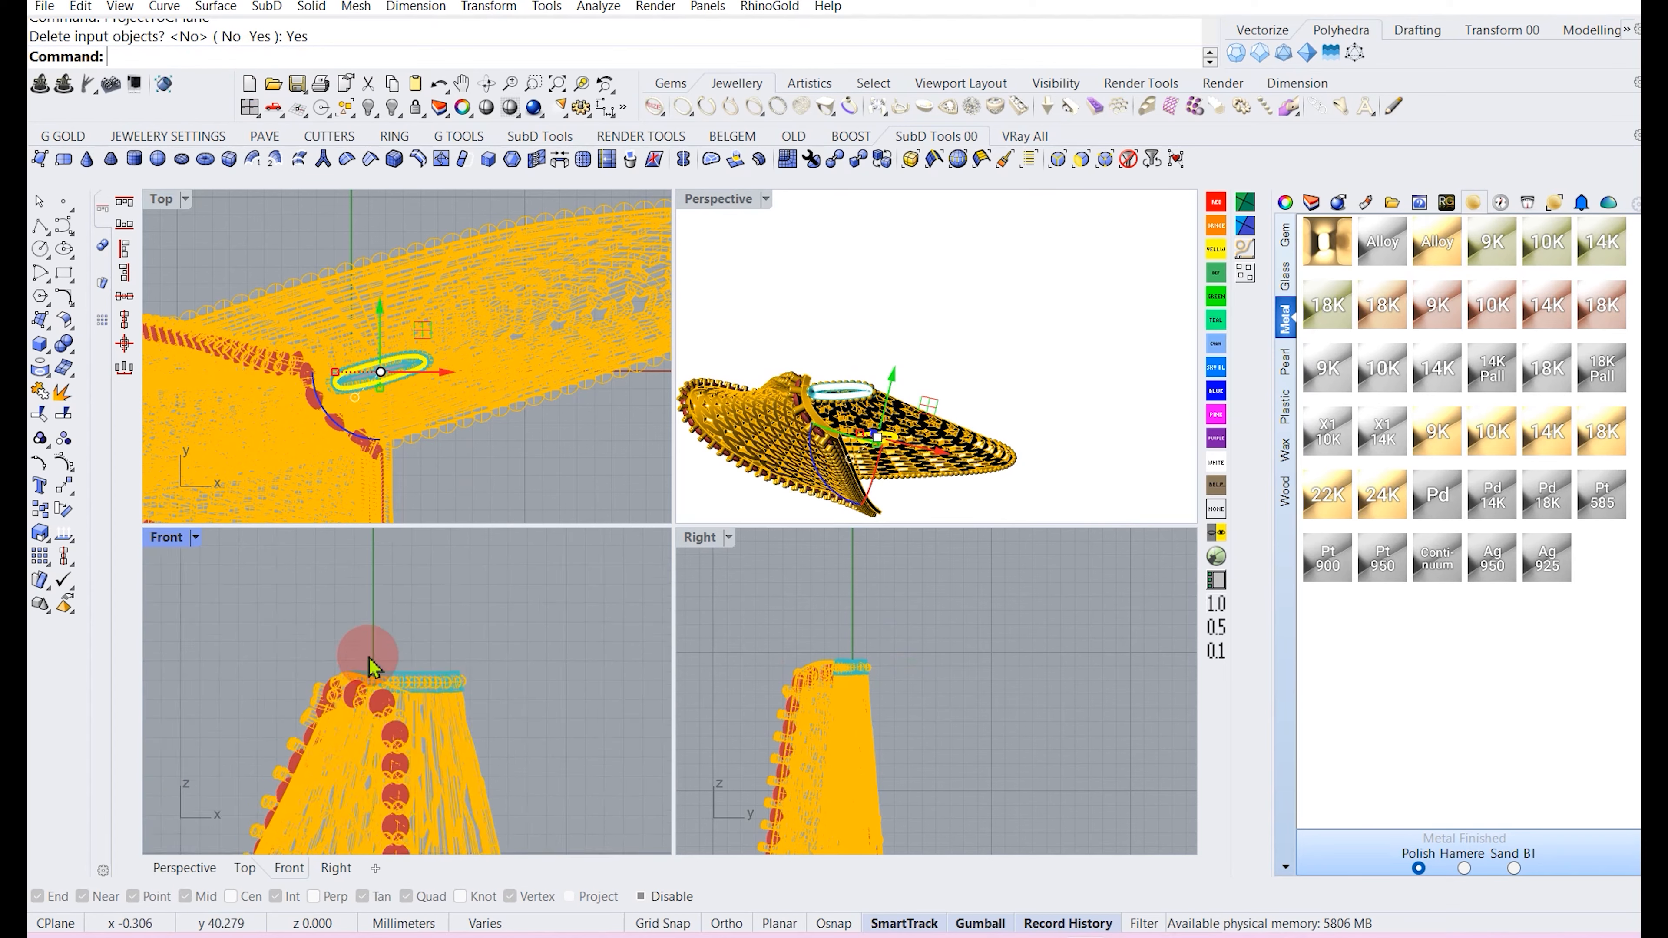
# Create a planar surface from the flattened curve and extrude it upward into a thin cap plate inside the top ring.
pyautogui.click(51, 328)
pyautogui.click(87, 329)
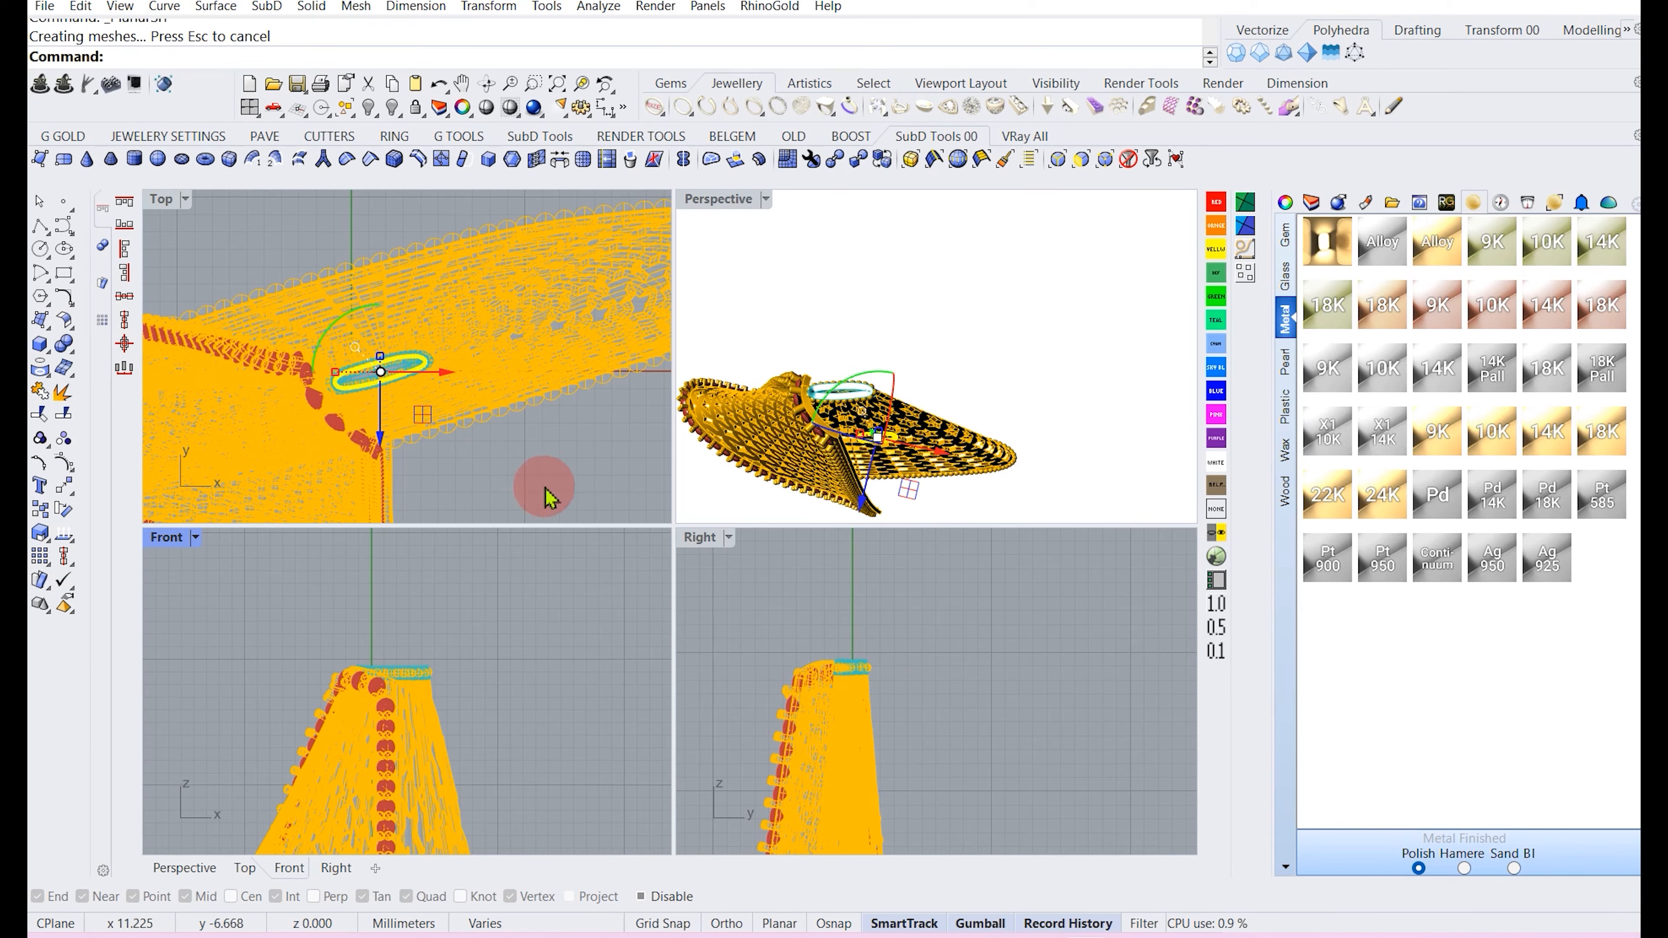
pyautogui.scroll(-5, 470, 587)
pyautogui.write('SelLast')
pyautogui.press('Return')
pyautogui.moveTo(463, 577)
pyautogui.mouseDown()
pyautogui.moveTo(435, 689)
pyautogui.moveTo(440, 765)
pyautogui.moveTo(469, 566)
pyautogui.mouseUp()
pyautogui.scroll(8, 429, 597)
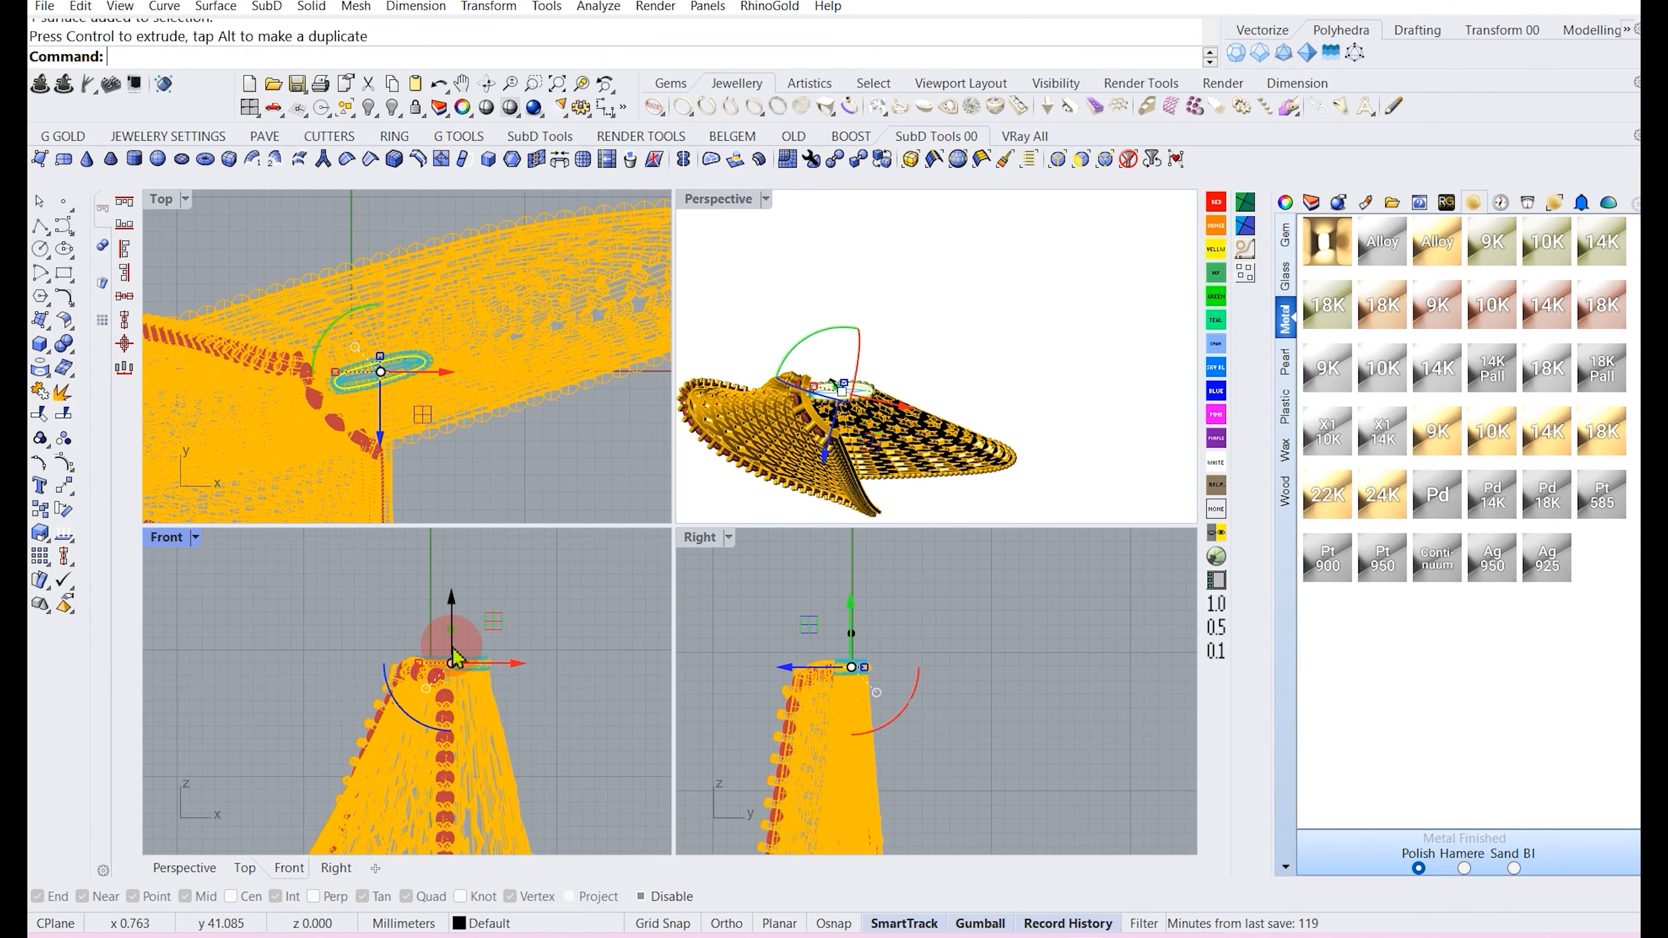
pyautogui.scroll(3, 454, 657)
pyautogui.moveTo(452, 660); pyautogui.dragTo(451, 691)
pyautogui.click(453, 671)
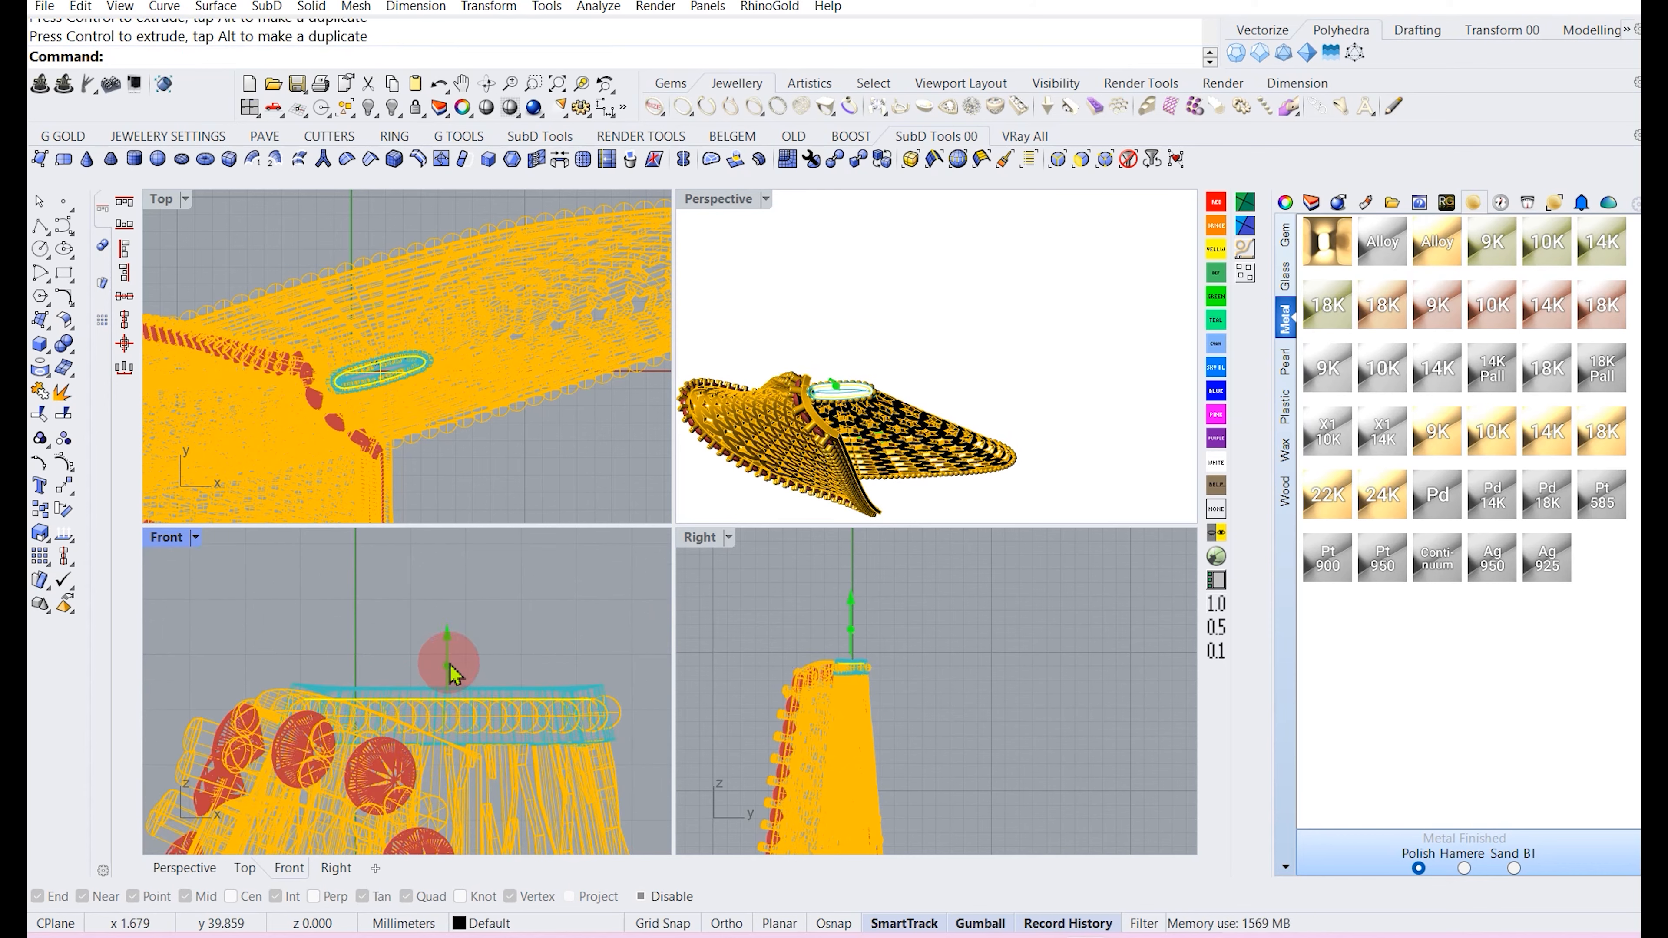
pyautogui.click(451, 671)
pyautogui.scroll(5, 449, 677)
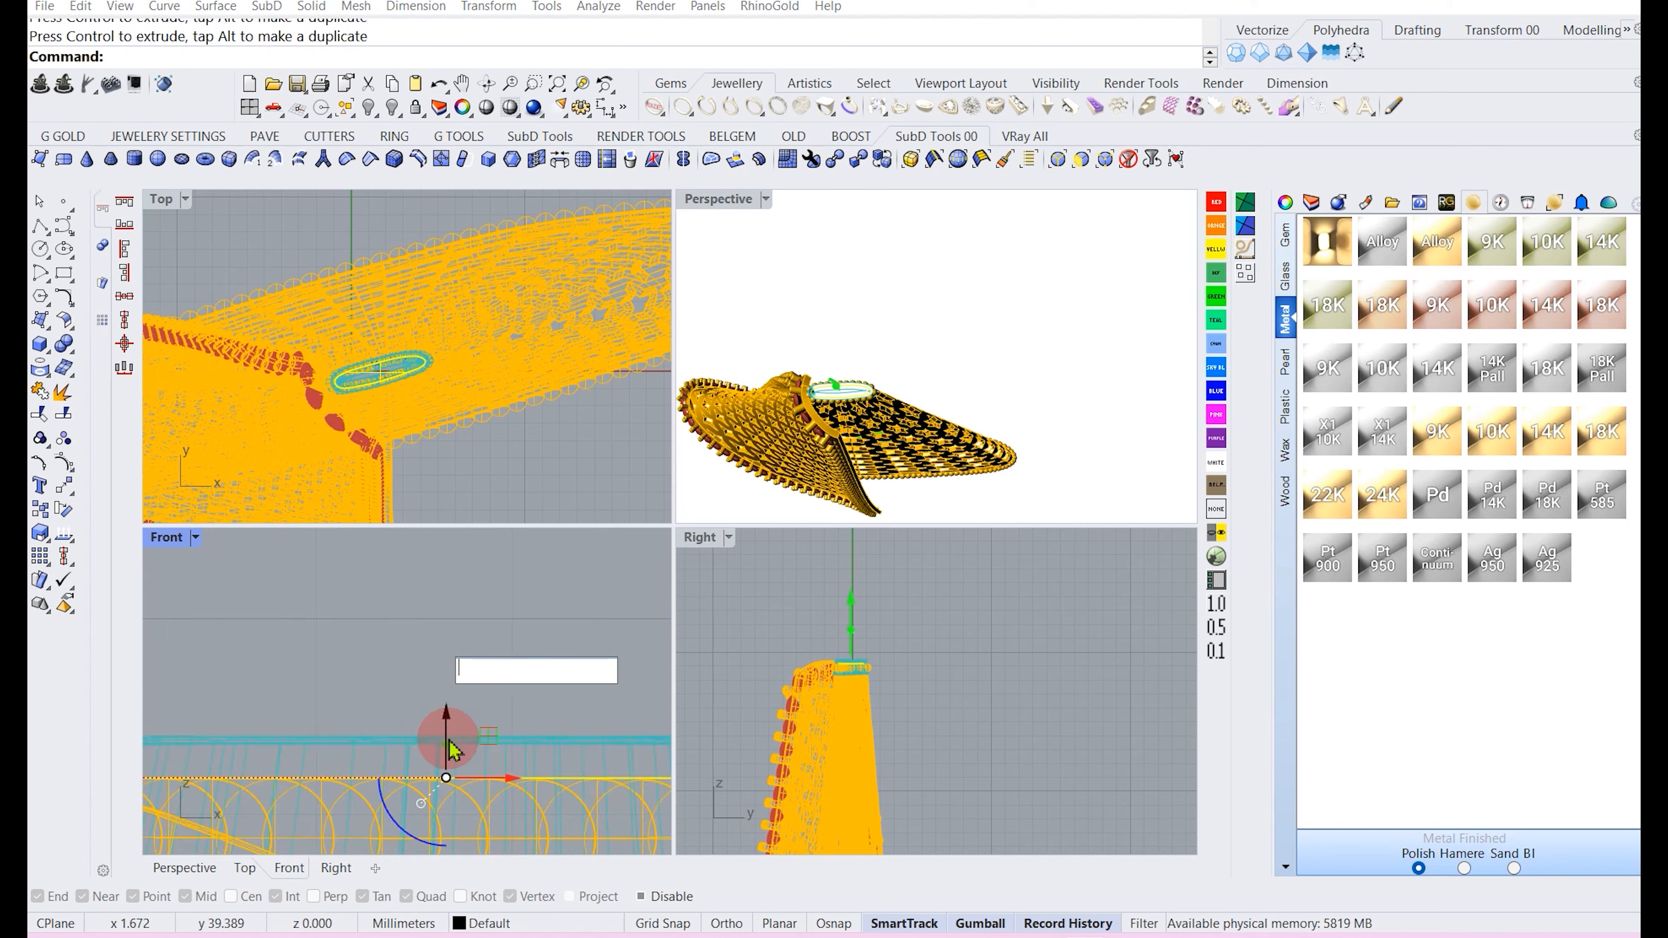
pyautogui.moveTo(451, 785); pyautogui.dragTo(439, 641)
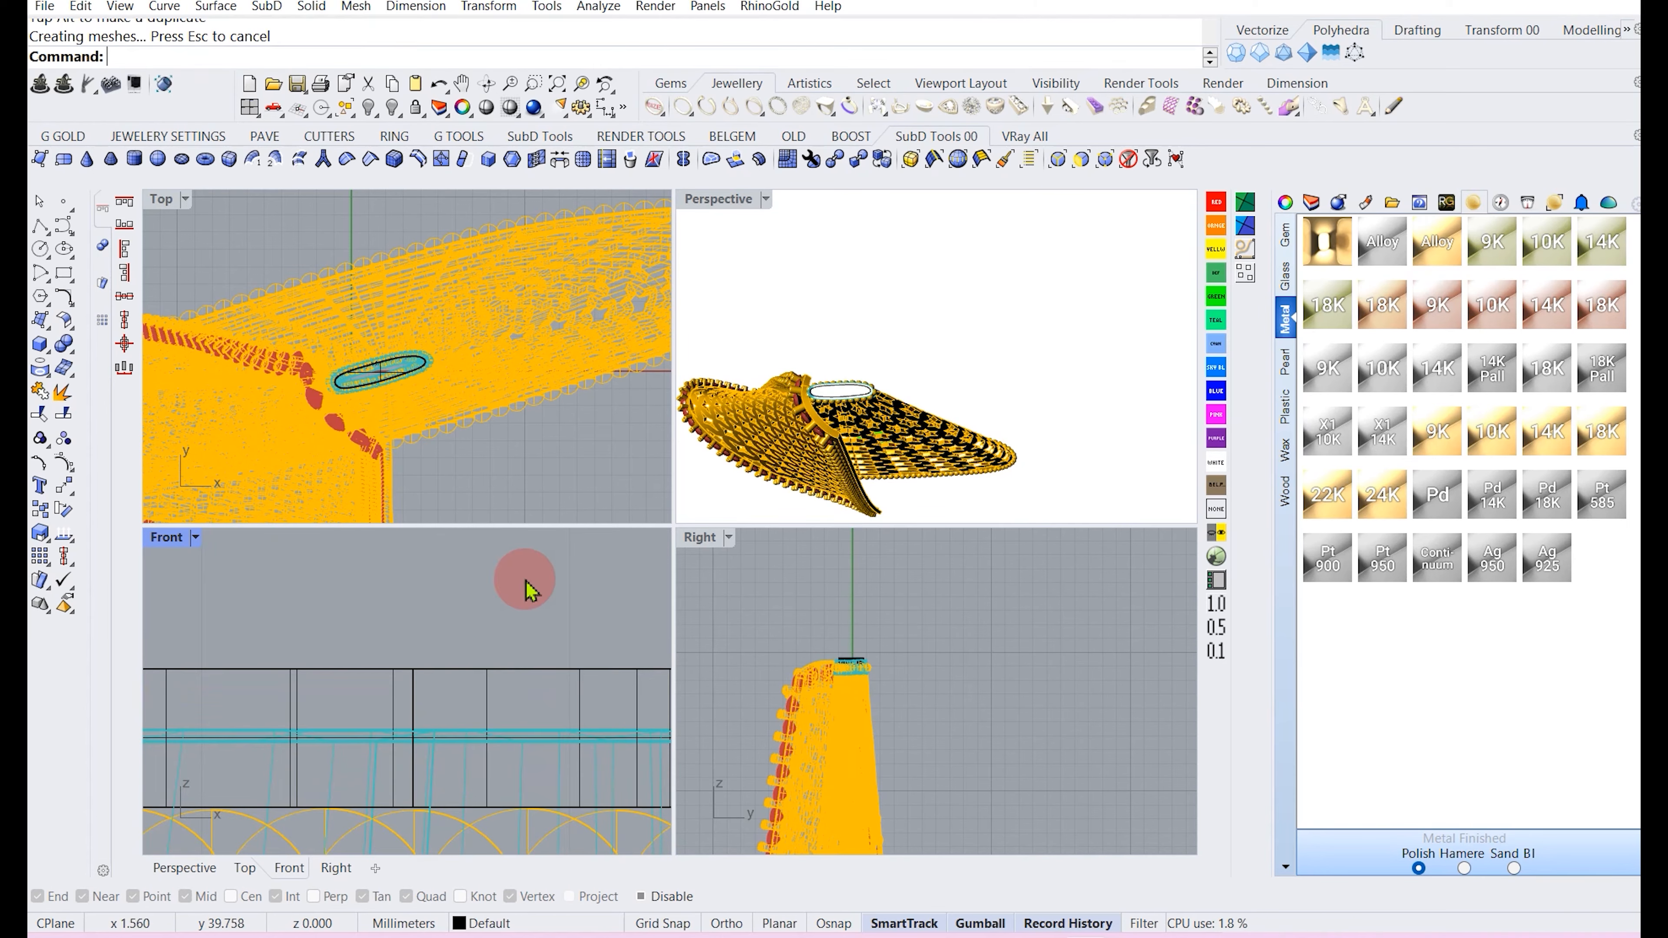
# Examine the capped top ring from several angles across the viewports.
pyautogui.click(860, 401)
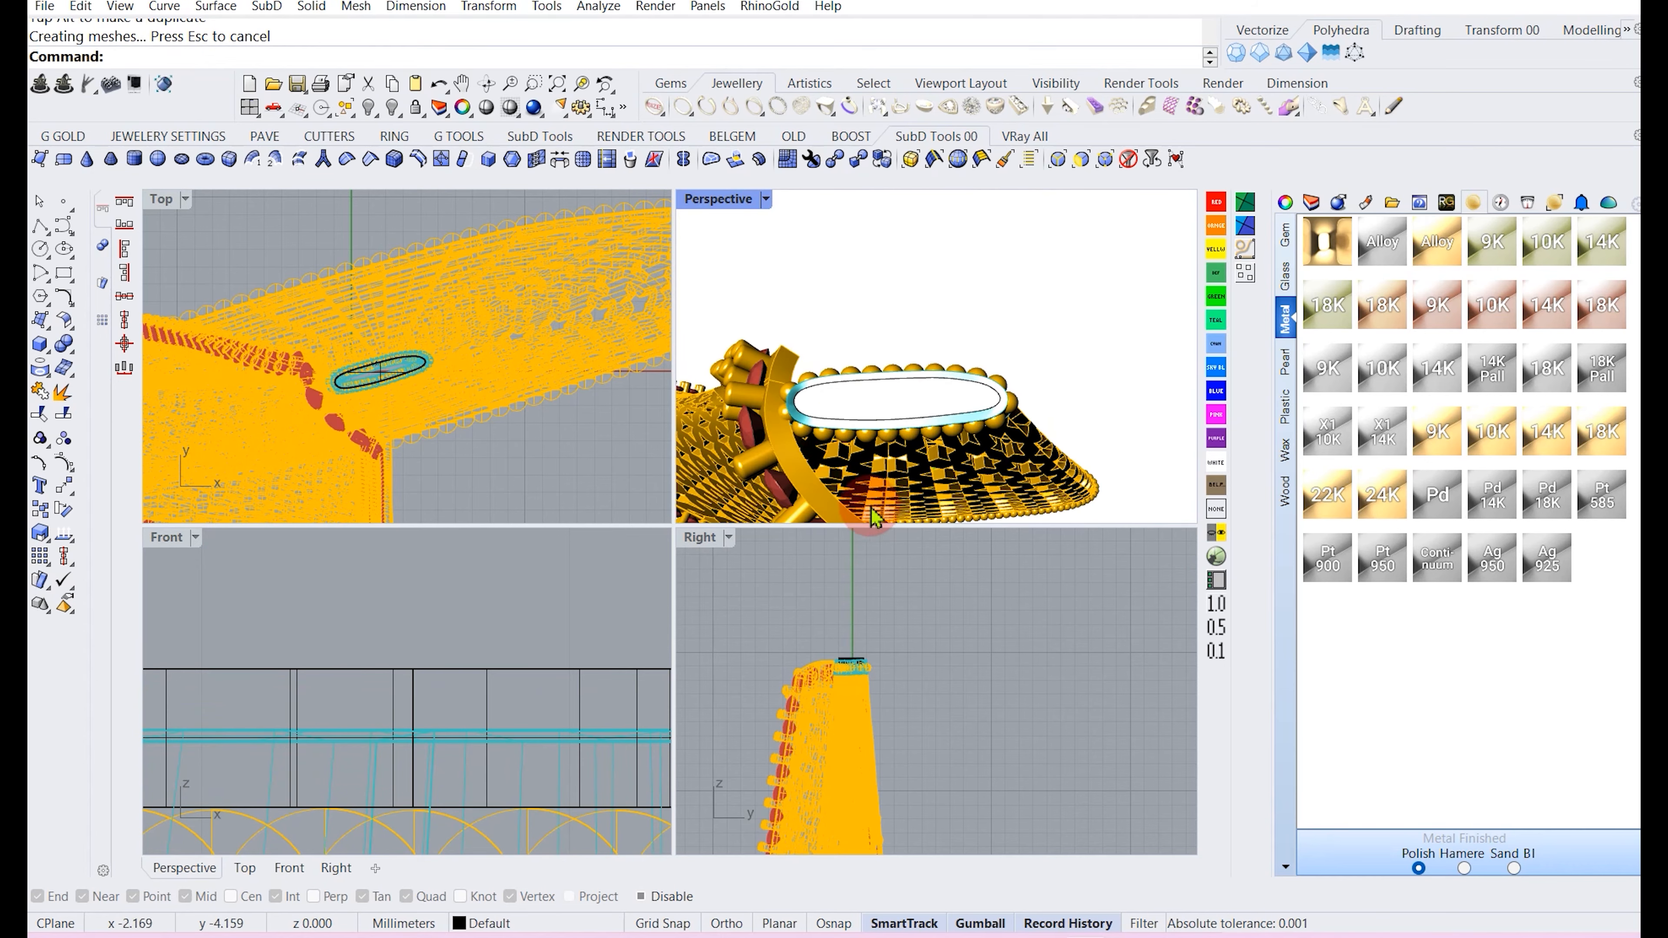
pyautogui.scroll(8, 853, 657)
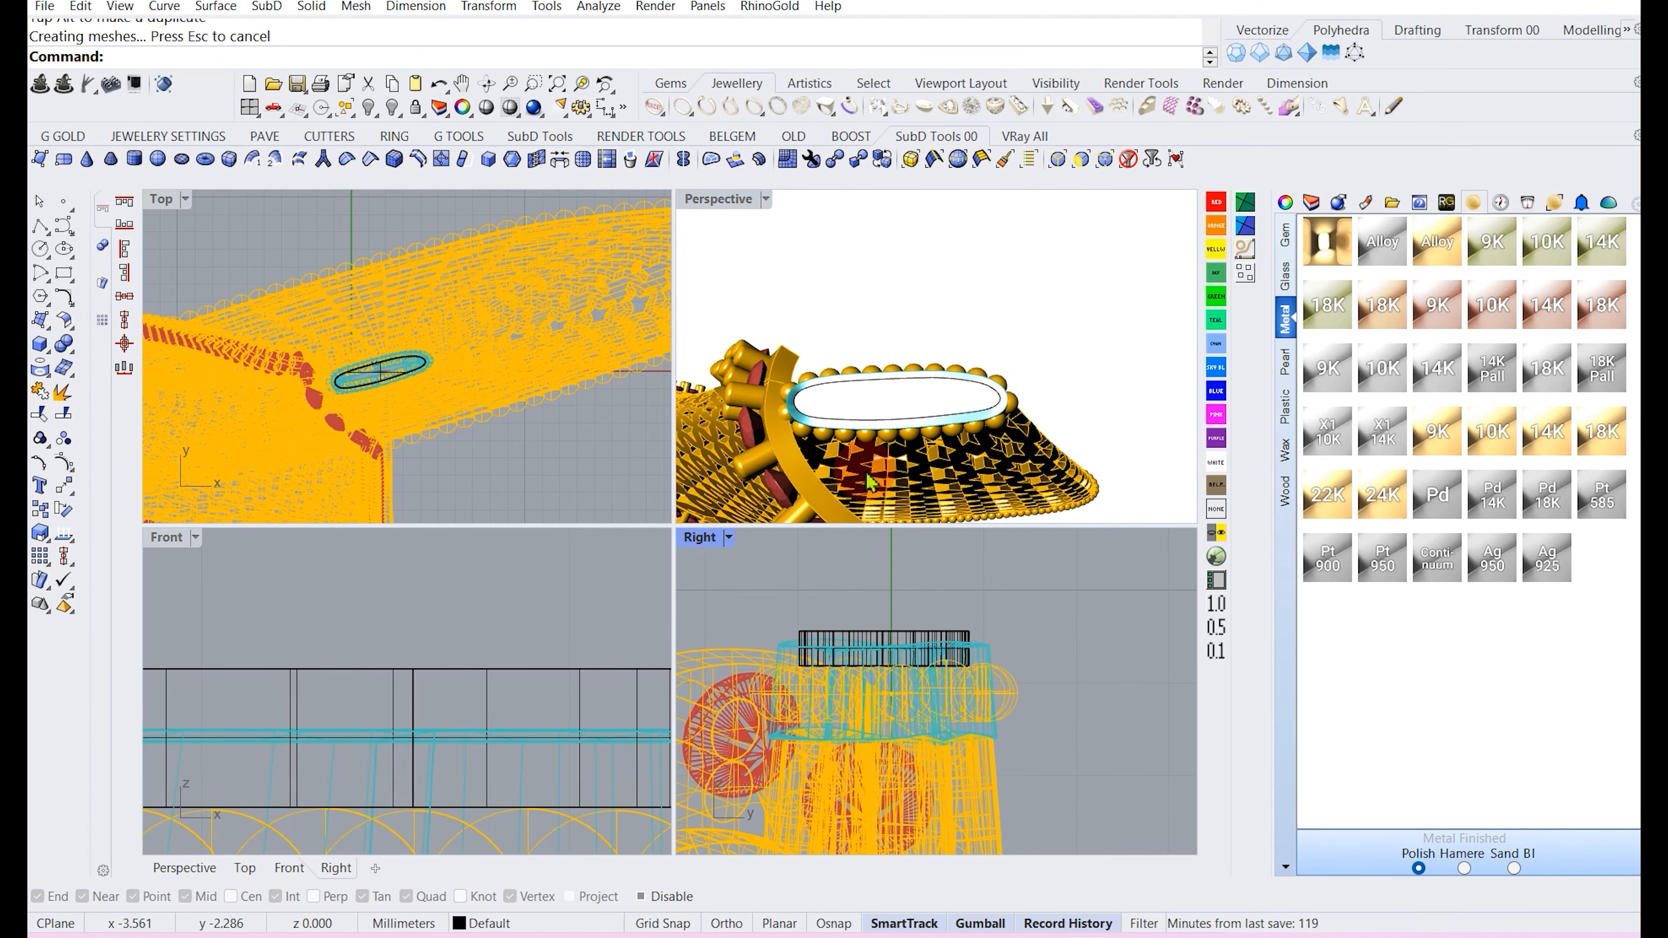
pyautogui.scroll(-8, 865, 478)
pyautogui.moveTo(863, 469); pyautogui.dragTo(845, 392, button='right')
pyautogui.scroll(9, 859, 272)
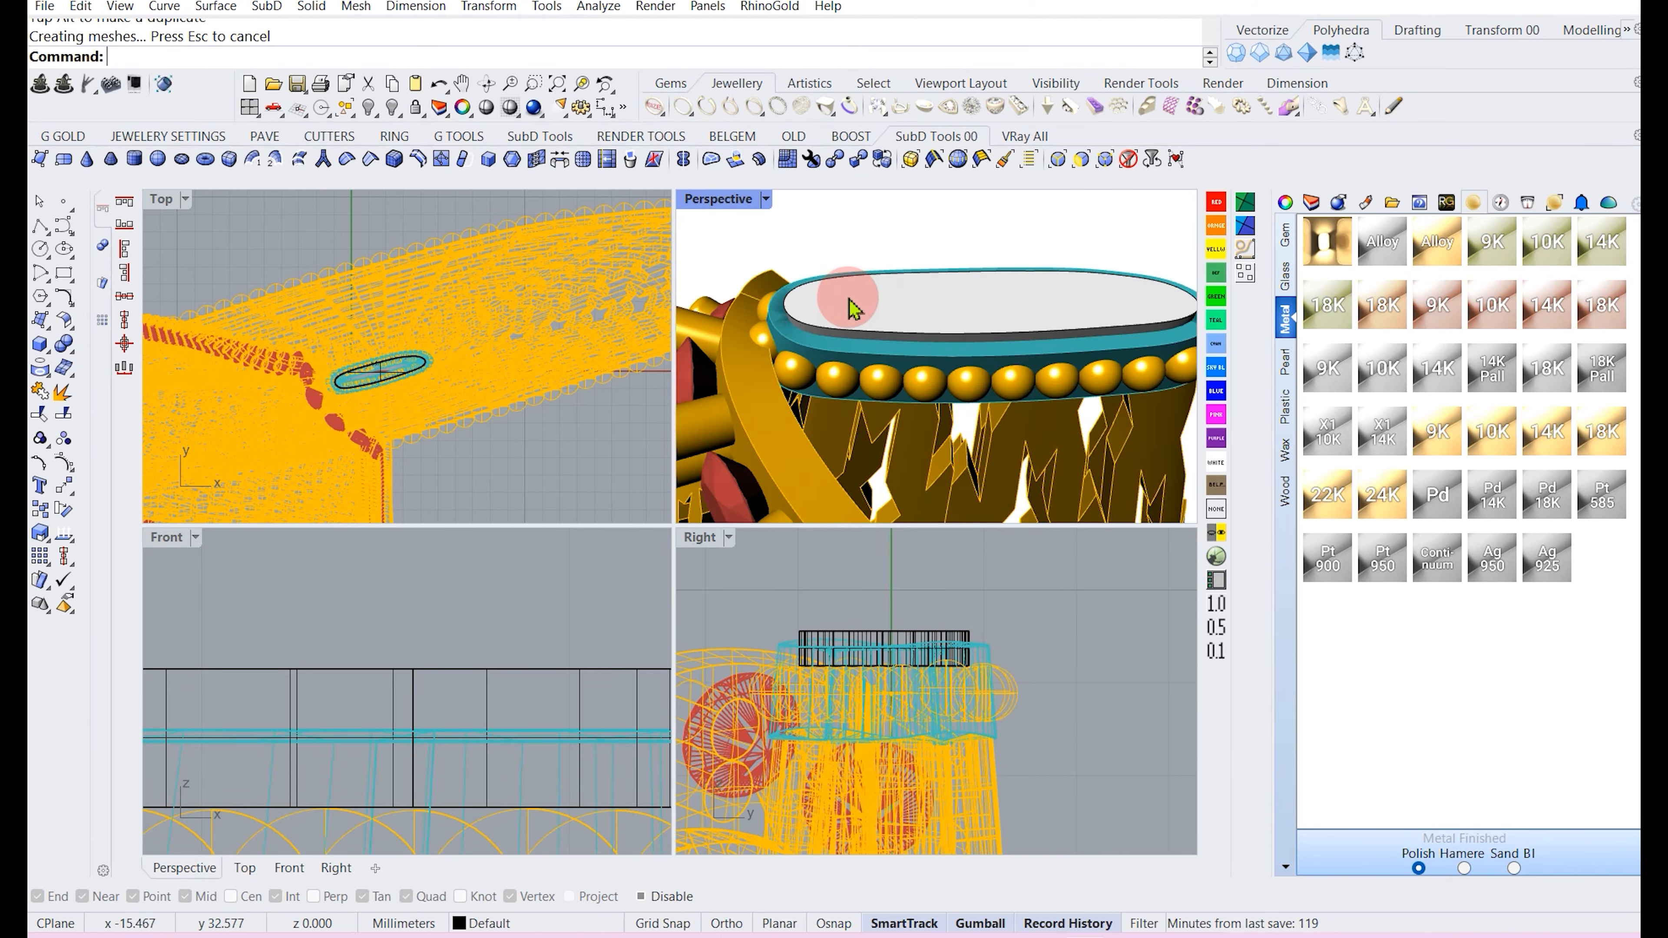
pyautogui.click(849, 299)
pyautogui.scroll(7, 833, 294)
pyautogui.scroll(-2, 407, 373)
pyautogui.click(490, 441)
pyautogui.scroll(-8, 867, 397)
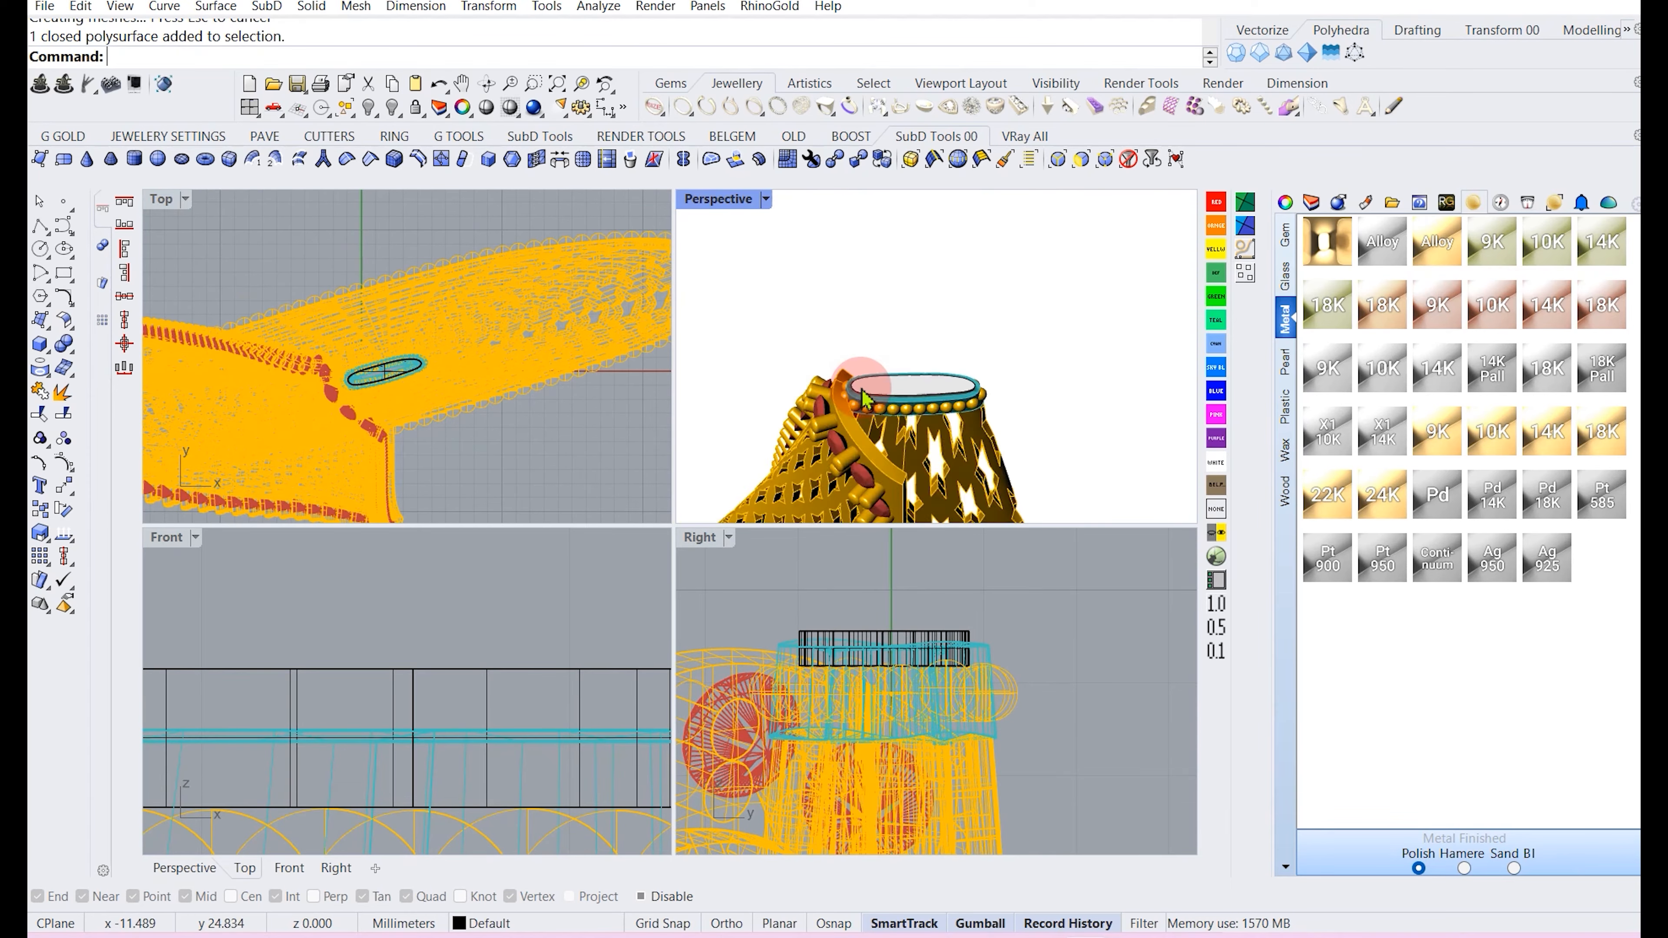
pyautogui.scroll(6, 867, 375)
pyautogui.click(847, 418)
pyautogui.click(918, 346)
pyautogui.scroll(7, 817, 410)
pyautogui.click(829, 418)
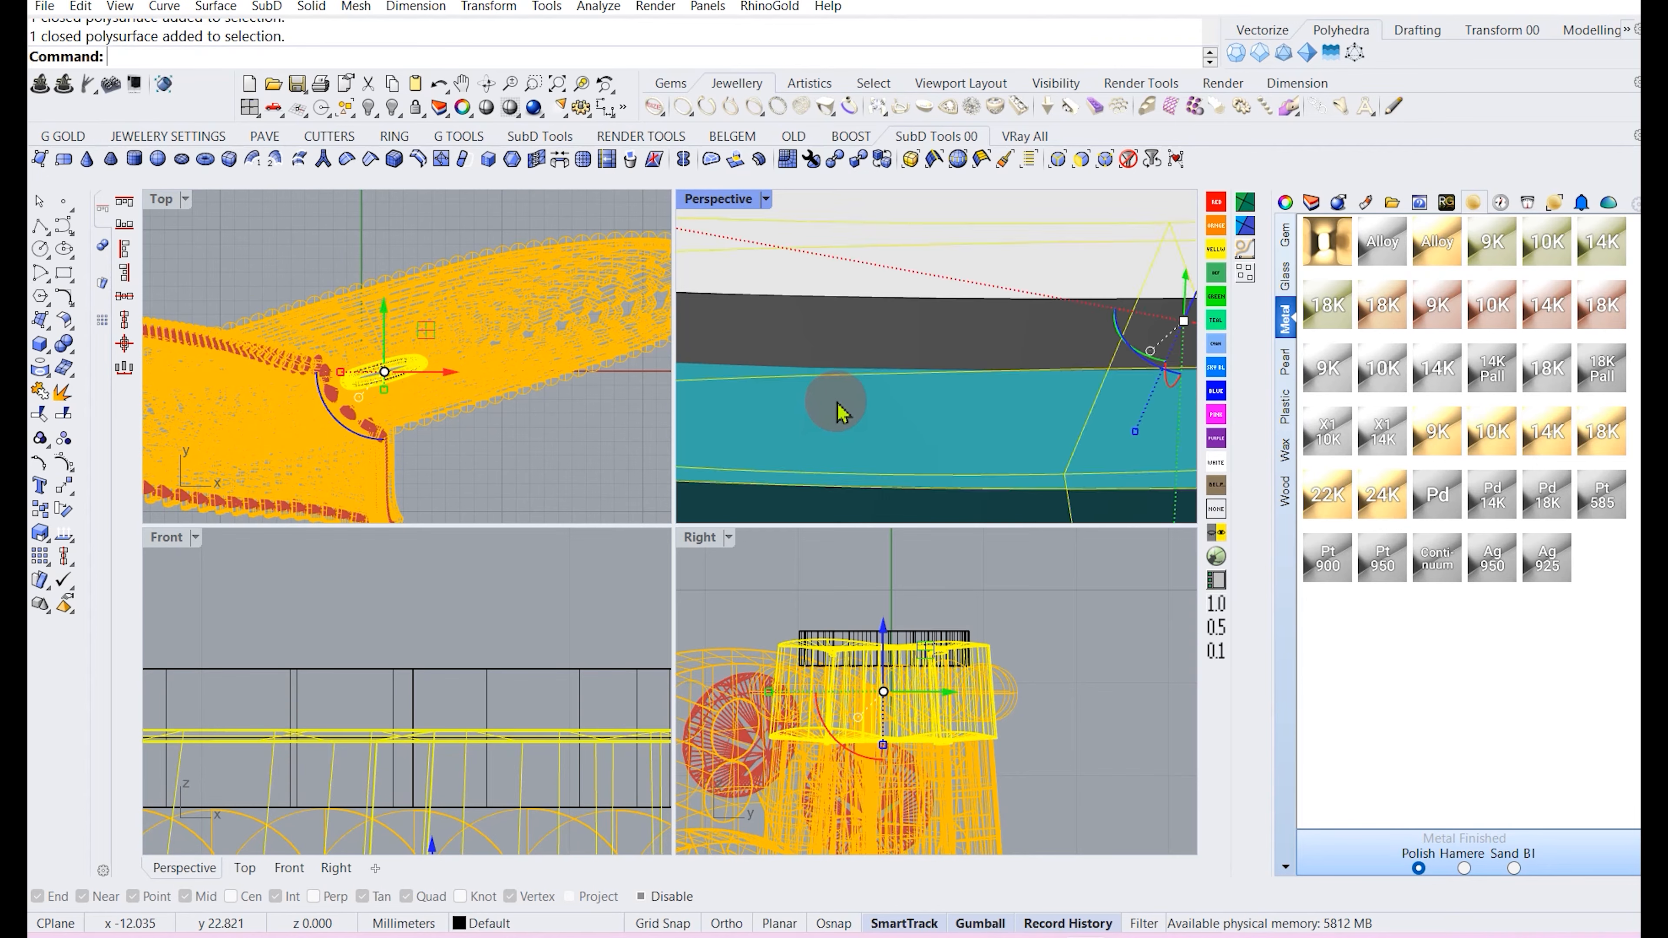
pyautogui.scroll(-7, 839, 406)
pyautogui.click(474, 609)
pyautogui.scroll(-6, 450, 609)
pyautogui.scroll(-2, 450, 608)
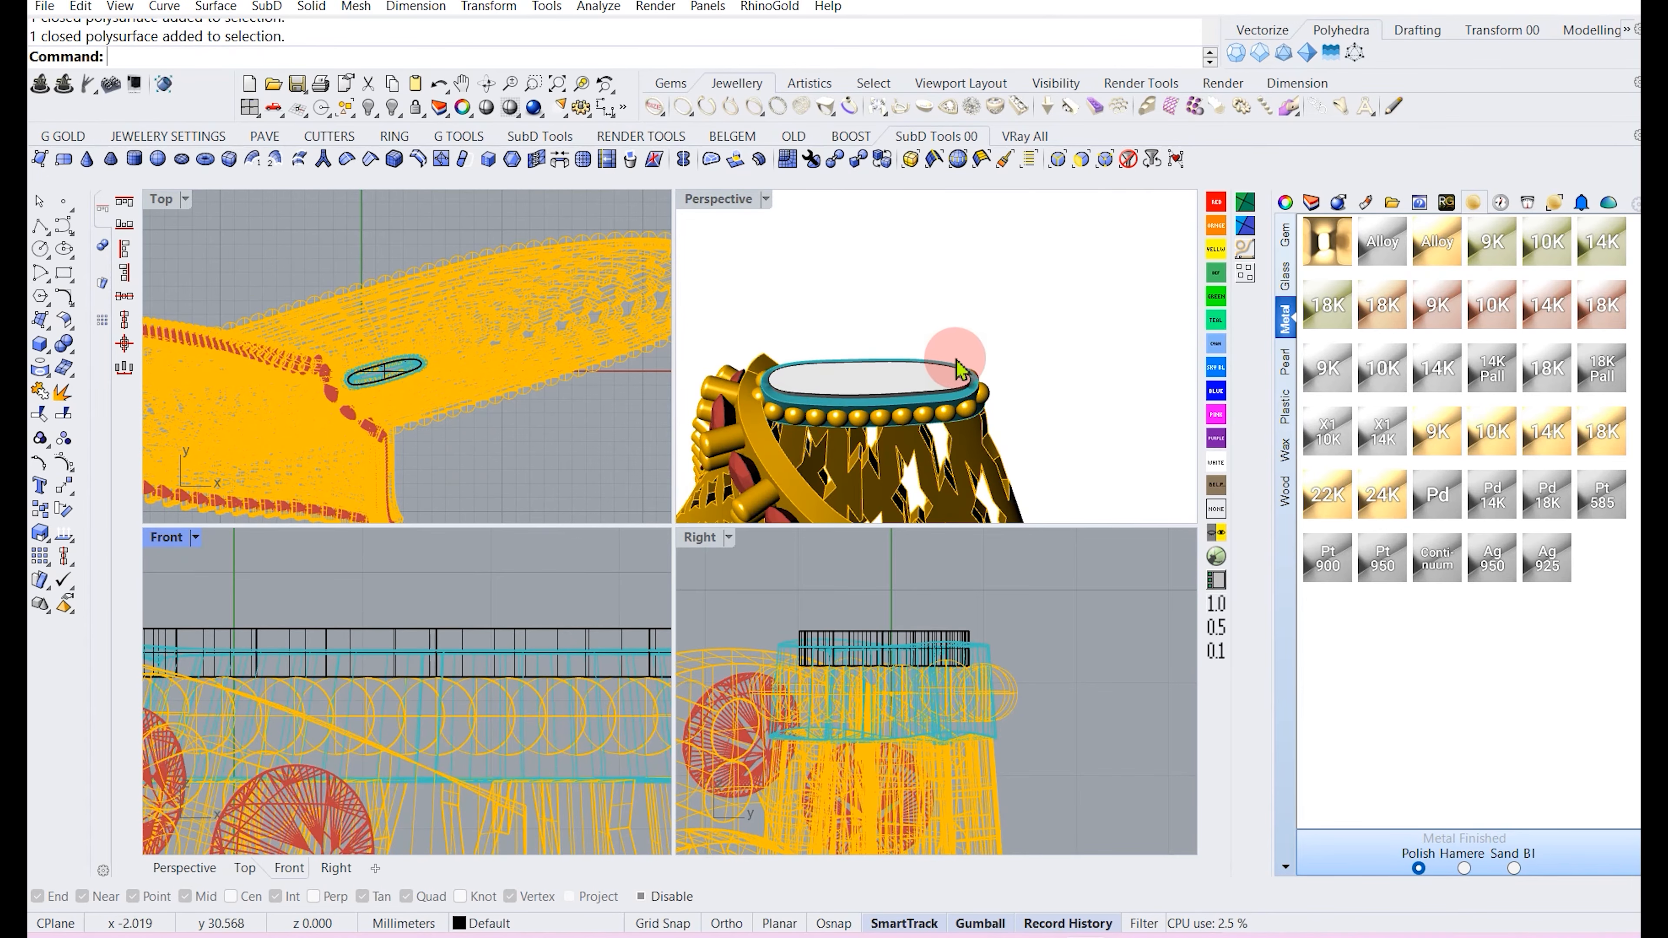
pyautogui.scroll(-7, 856, 292)
pyautogui.moveTo(853, 314); pyautogui.dragTo(853, 414, button='right')
pyautogui.scroll(3, 853, 424)
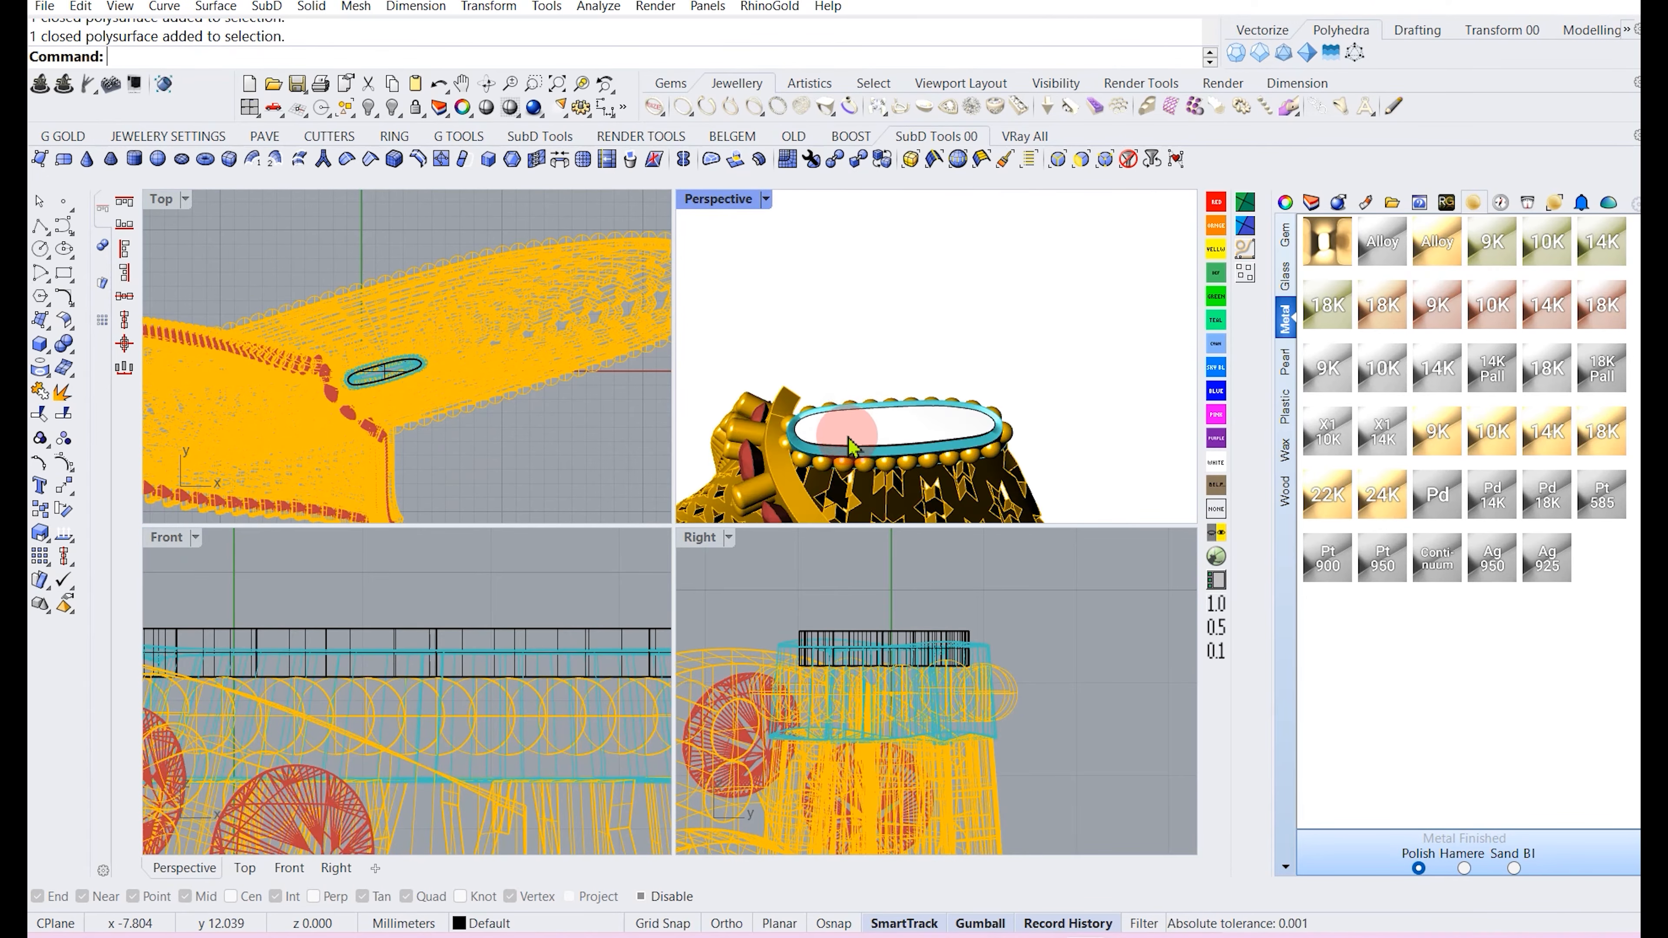
pyautogui.click(848, 447)
pyautogui.click(502, 595)
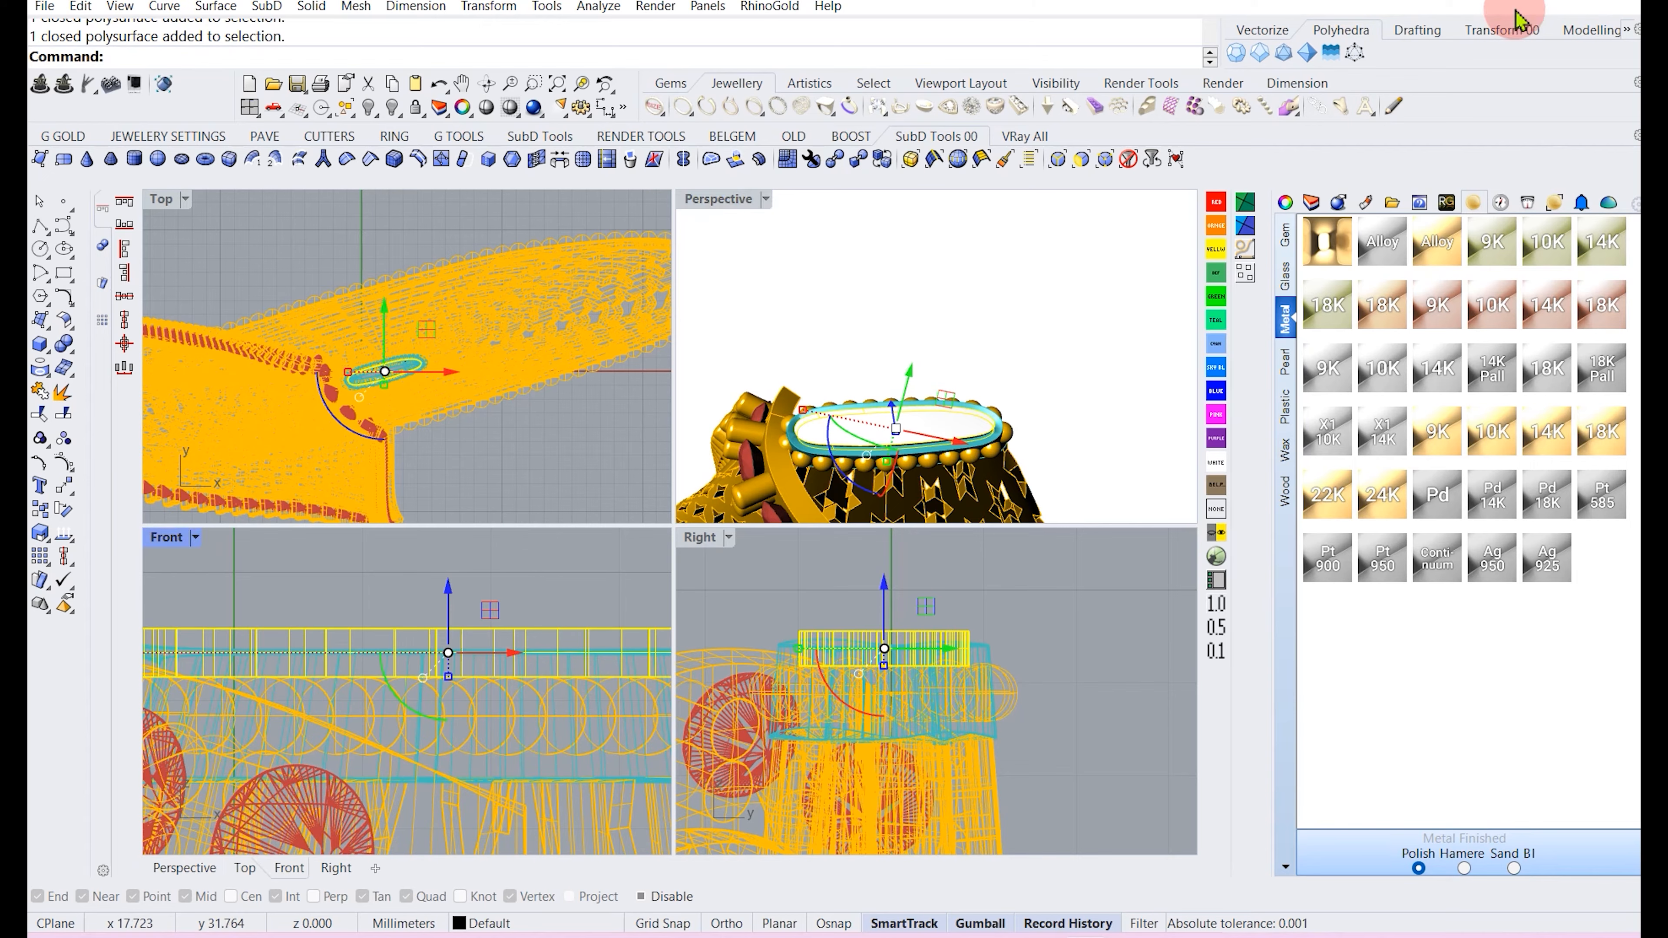
pyautogui.click(38, 159)
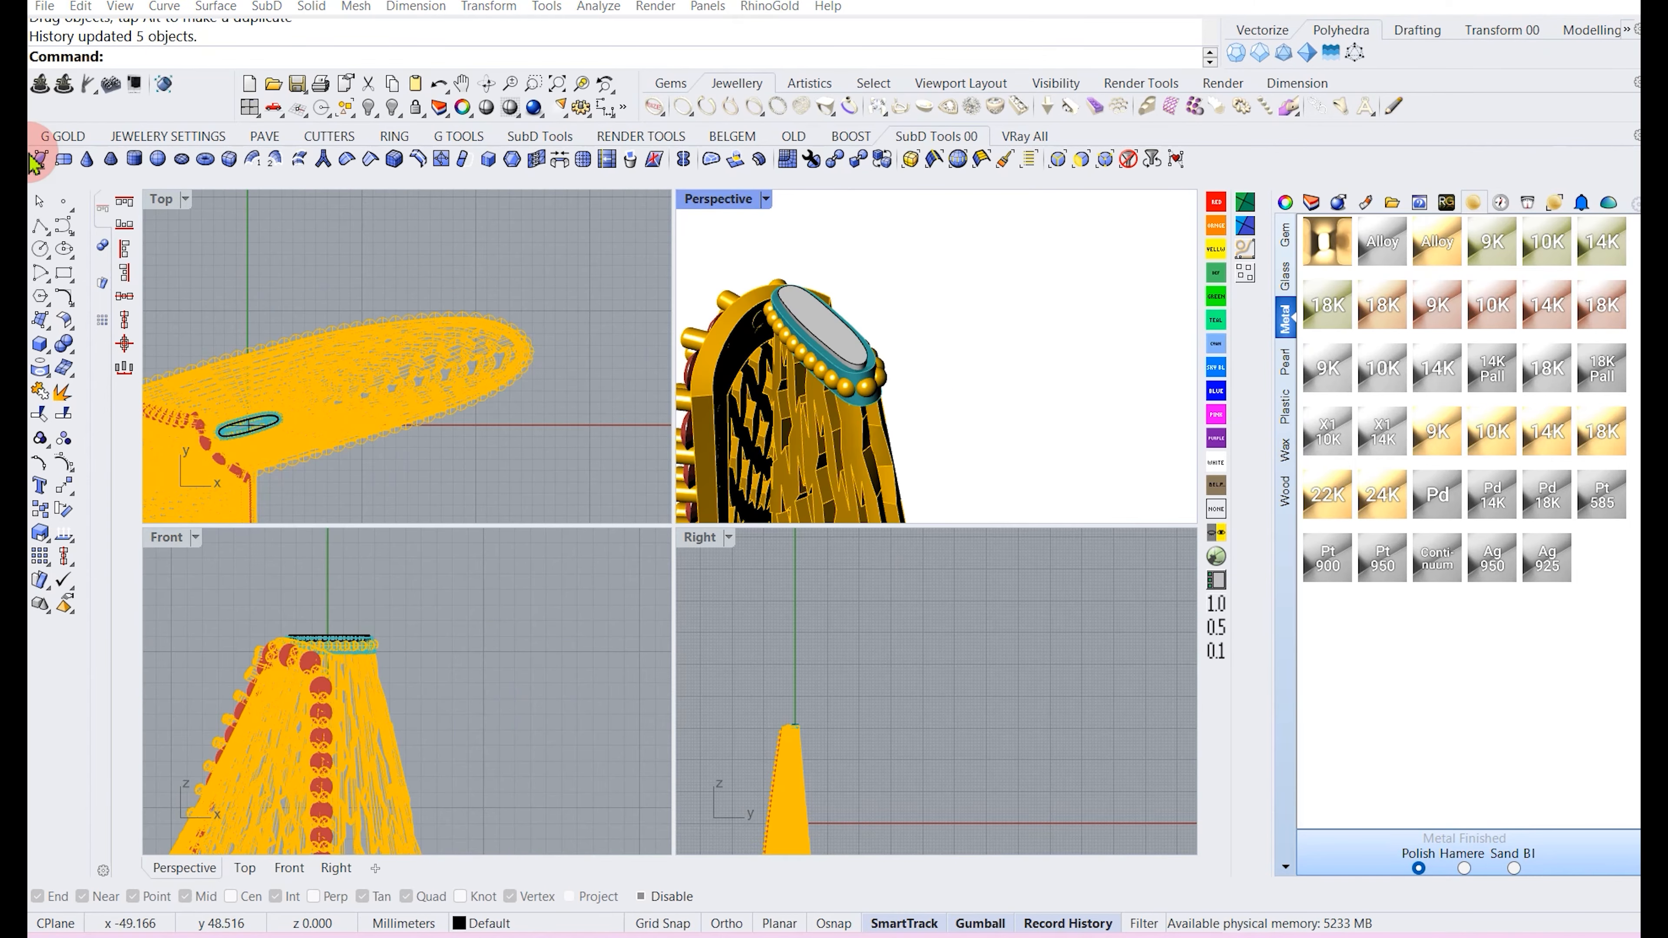
# Draw an arc about 12 mm tall rising from the centre of the top ring in the Right view.
pyautogui.click(51, 281)
pyautogui.click(114, 284)
pyautogui.scroll(2, 795, 716)
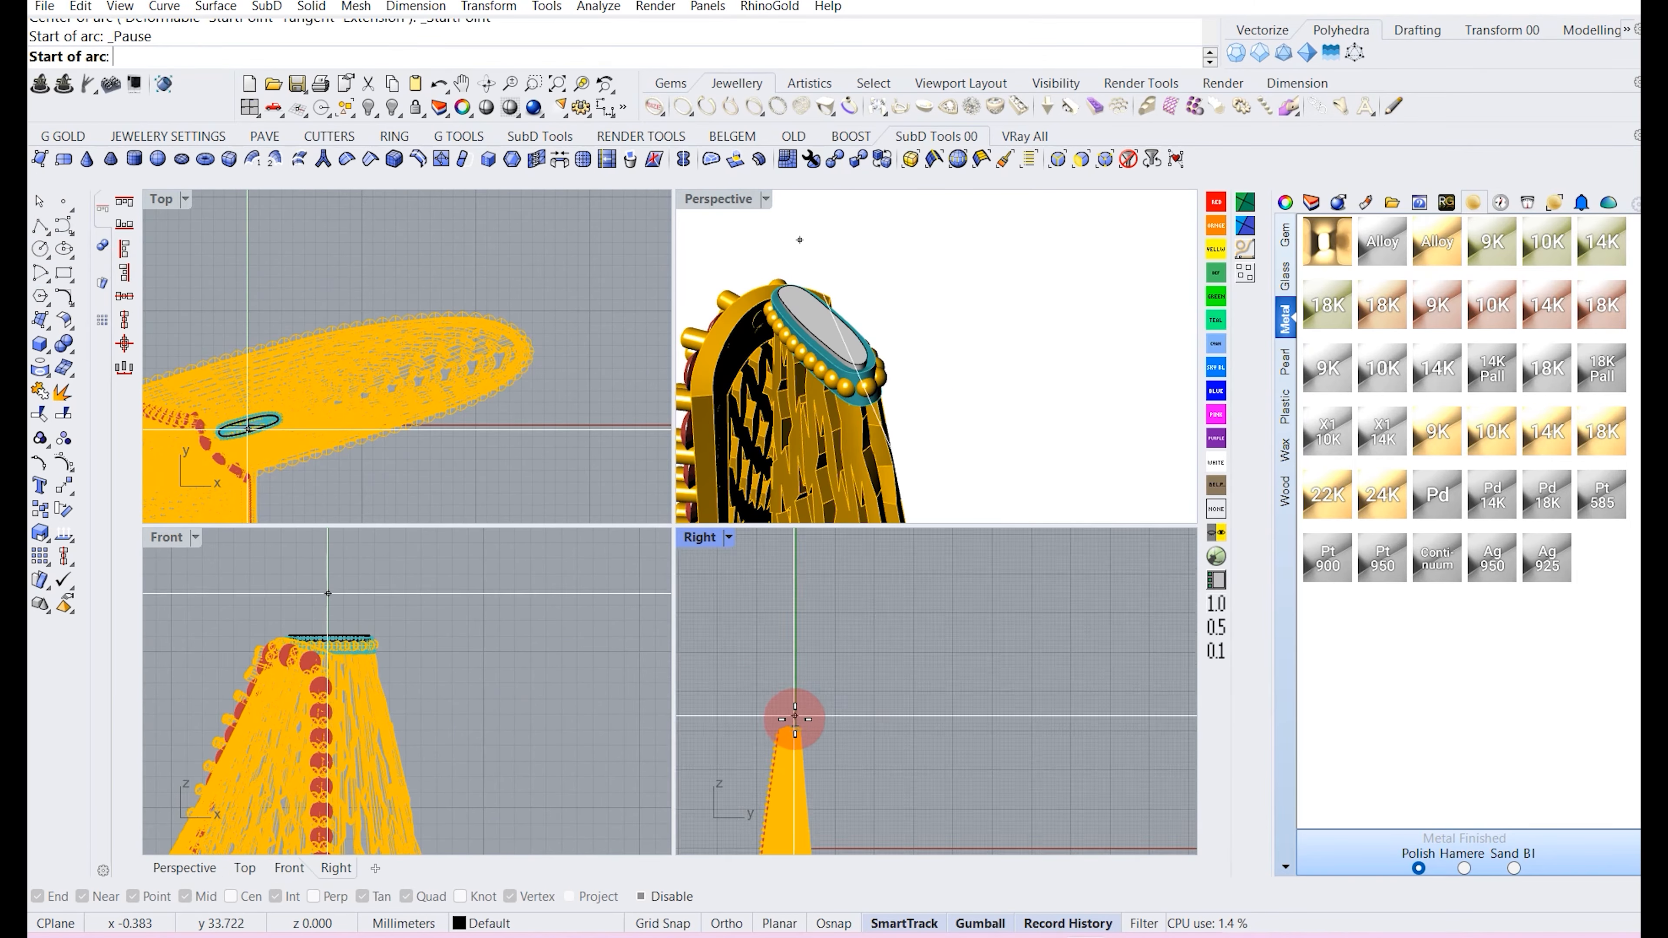
pyautogui.scroll(-3, 794, 718)
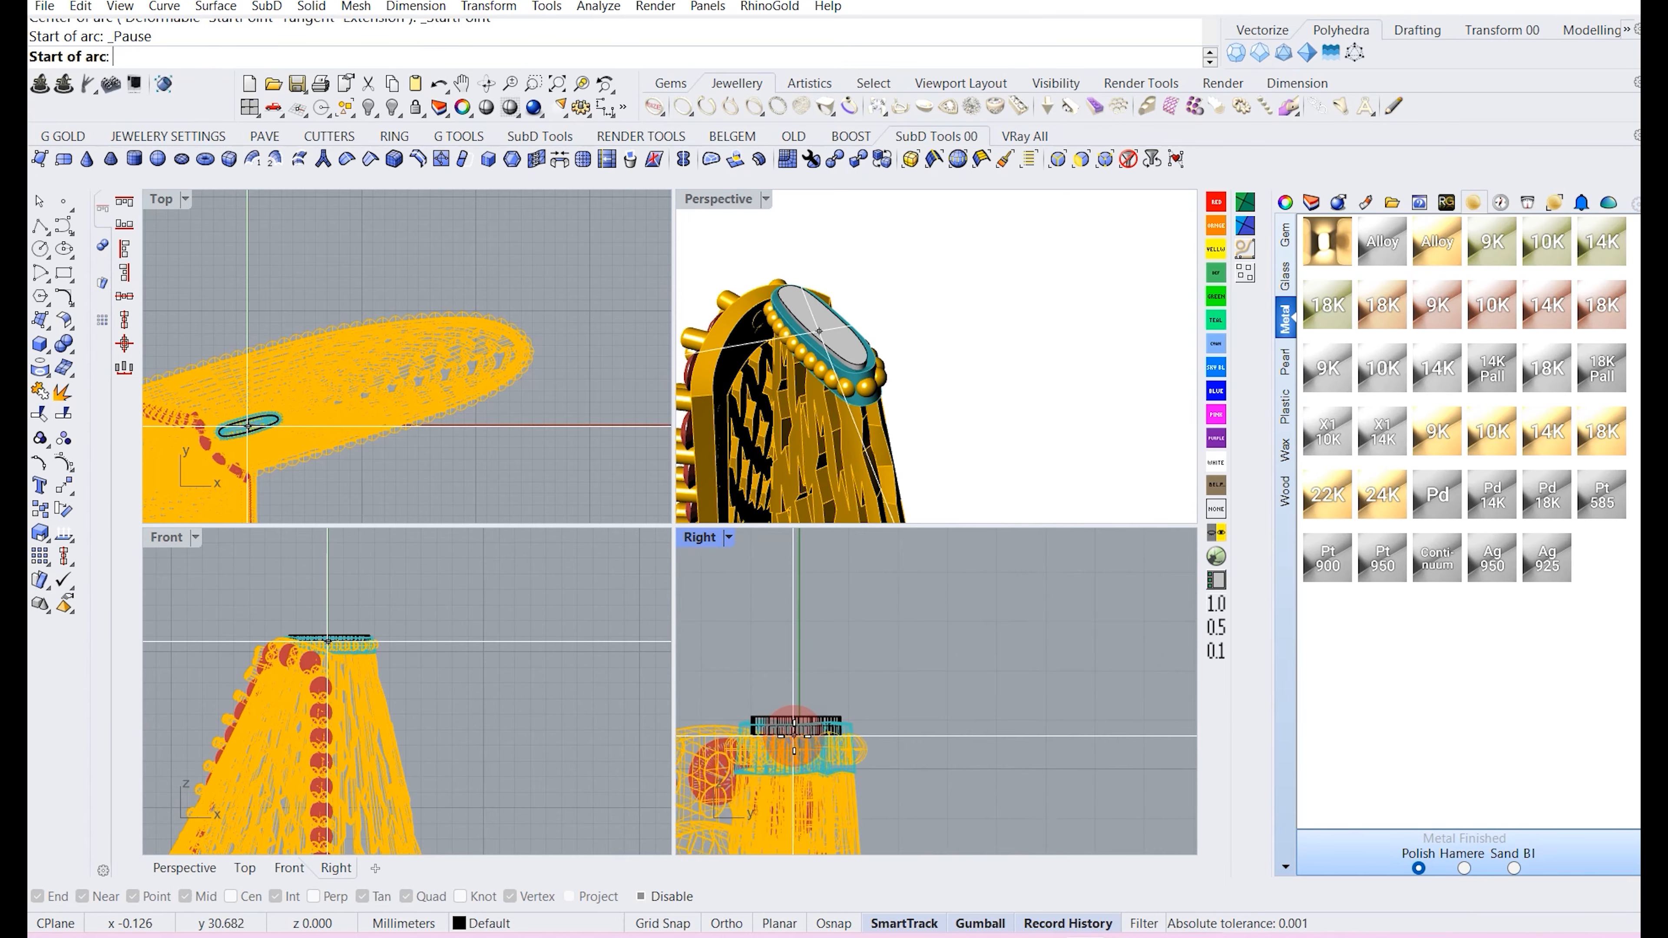
pyautogui.click(794, 725)
pyautogui.scroll(-2, 801, 726)
pyautogui.scroll(-2, 801, 724)
pyautogui.press('F8')
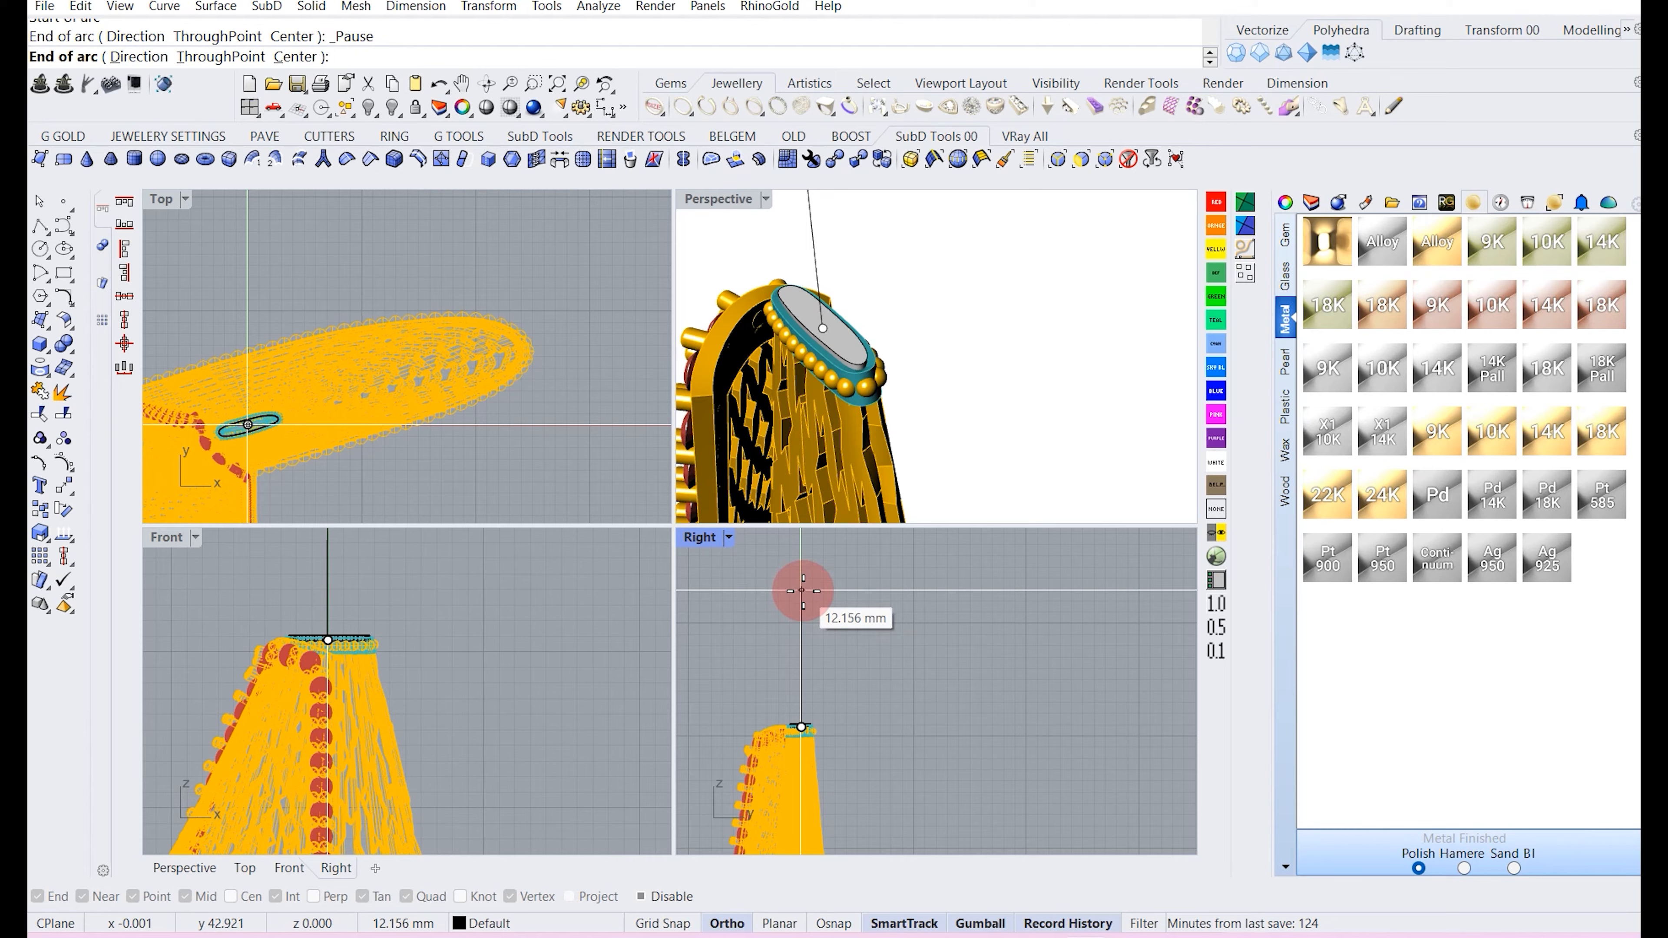
pyautogui.click(803, 590)
pyautogui.press('F8')
pyautogui.click(786, 678)
# Reshape the arc by moving its control points.
pyautogui.click(792, 620)
pyautogui.moveTo(792, 620); pyautogui.dragTo(795, 655, button='right')
pyautogui.moveTo(739, 580); pyautogui.dragTo(850, 663)
pyautogui.rightClick(862, 655)
pyautogui.moveTo(838, 655); pyautogui.dragTo(799, 603, button='right')
# Draw a second arc about 60 mm long from the first arc's top with a set start direction, and reposition it.
pyautogui.scroll(2, 799, 603)
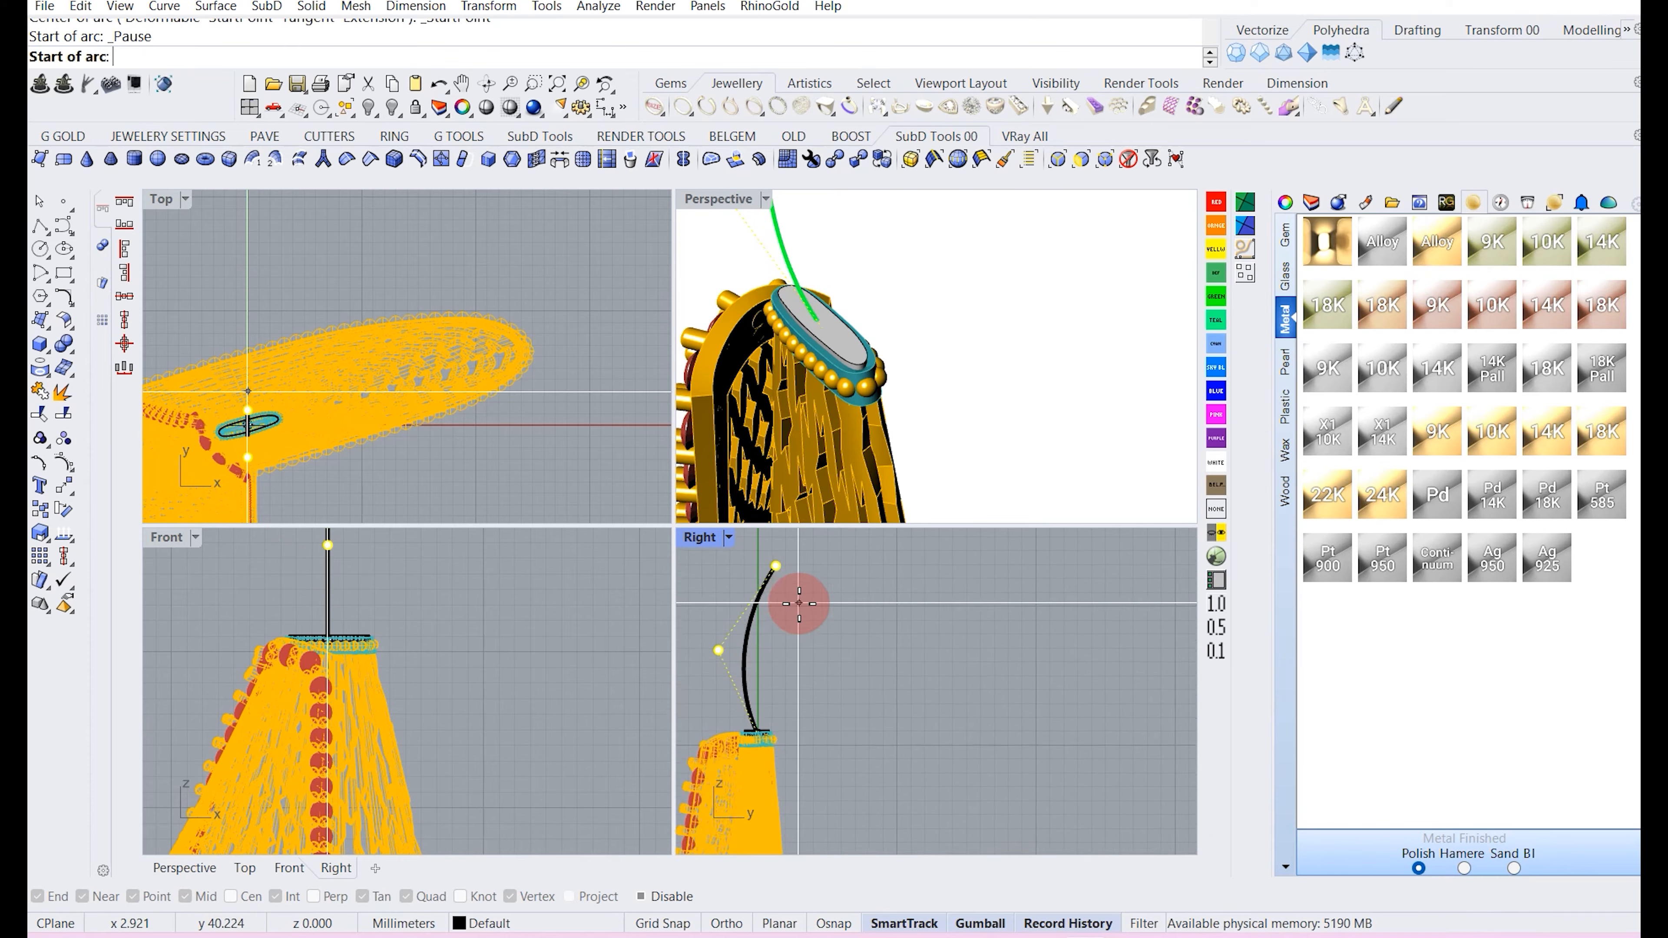
pyautogui.click(776, 565)
pyautogui.scroll(-5, 834, 657)
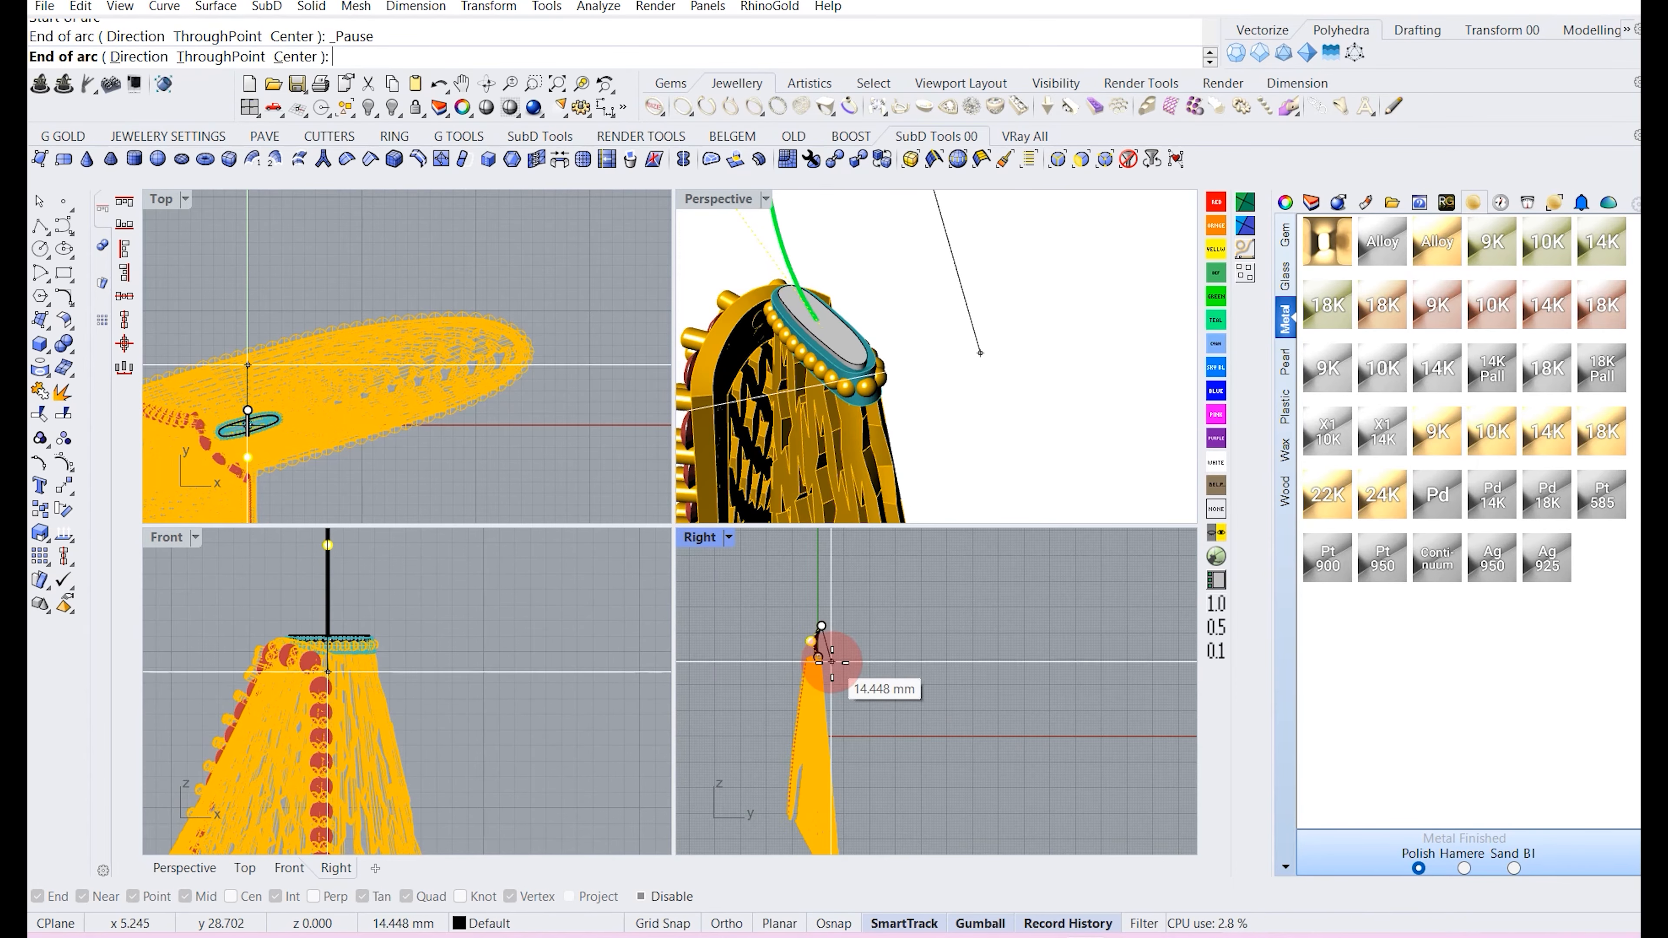
pyautogui.scroll(-2, 832, 661)
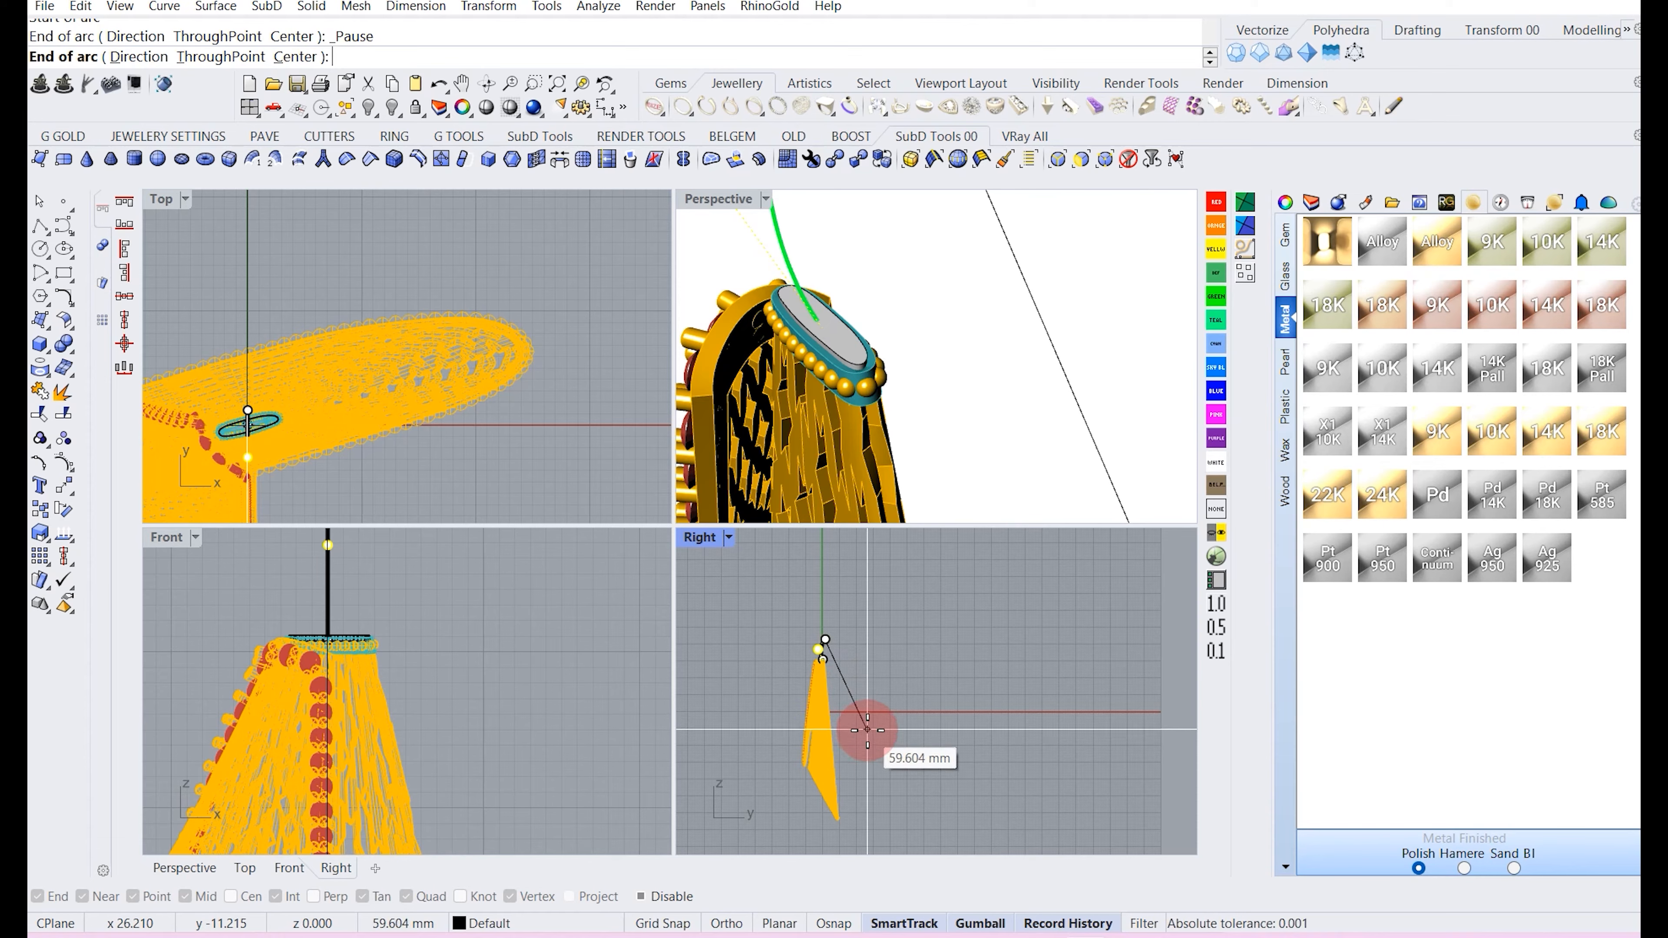
pyautogui.click(857, 706)
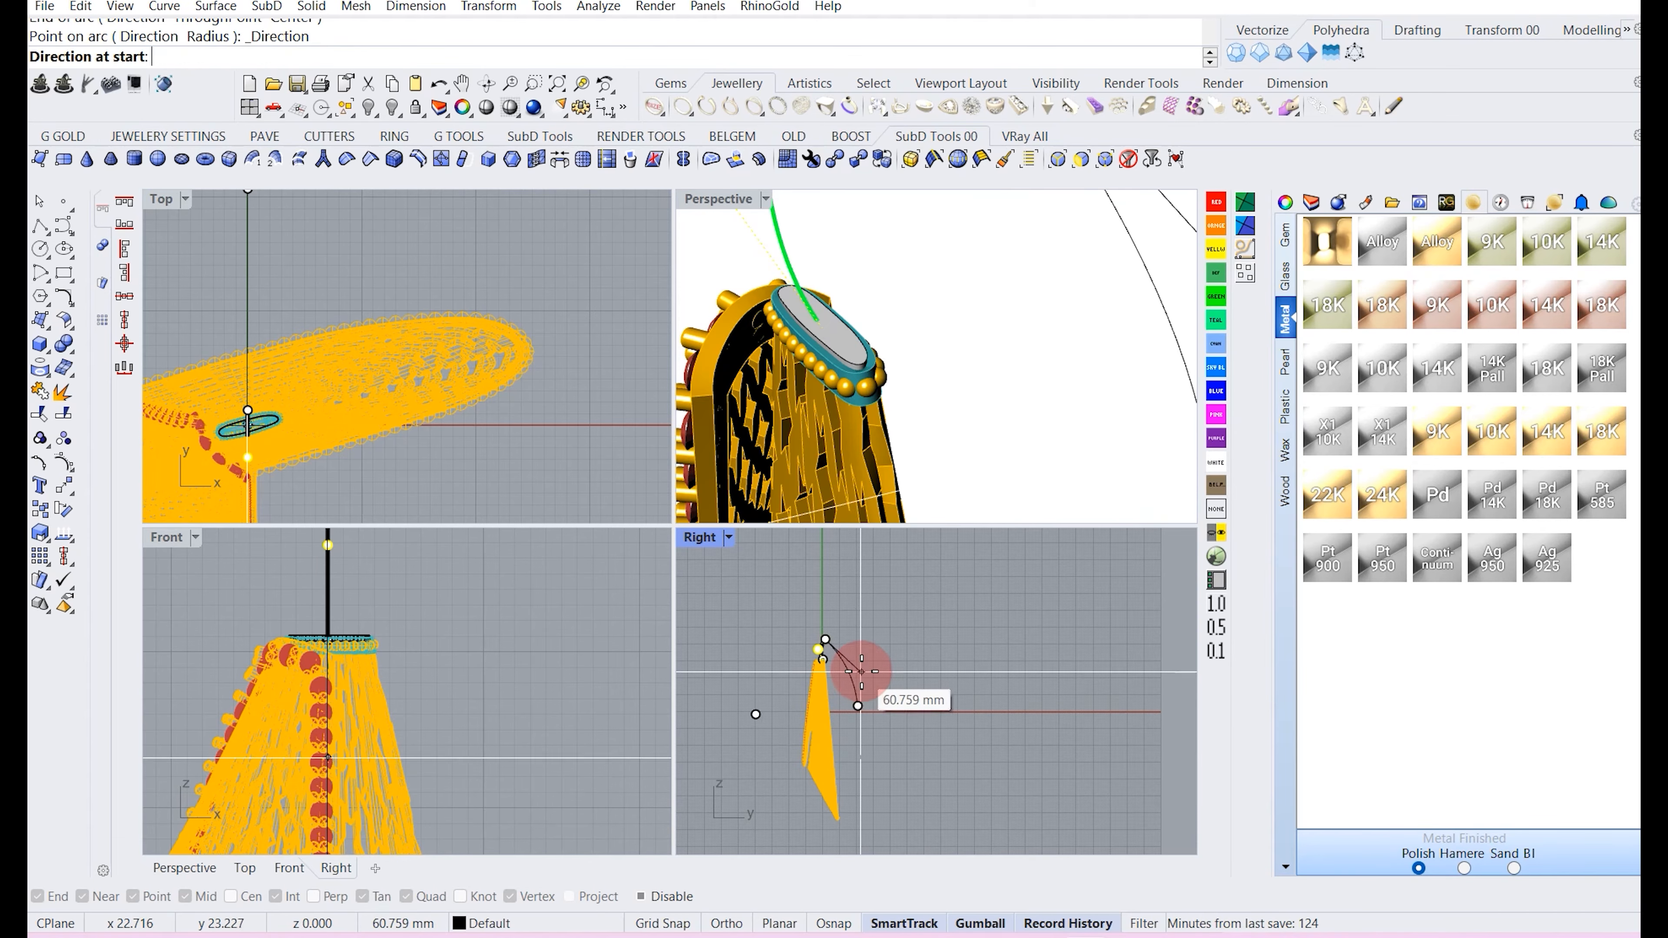
pyautogui.click(867, 654)
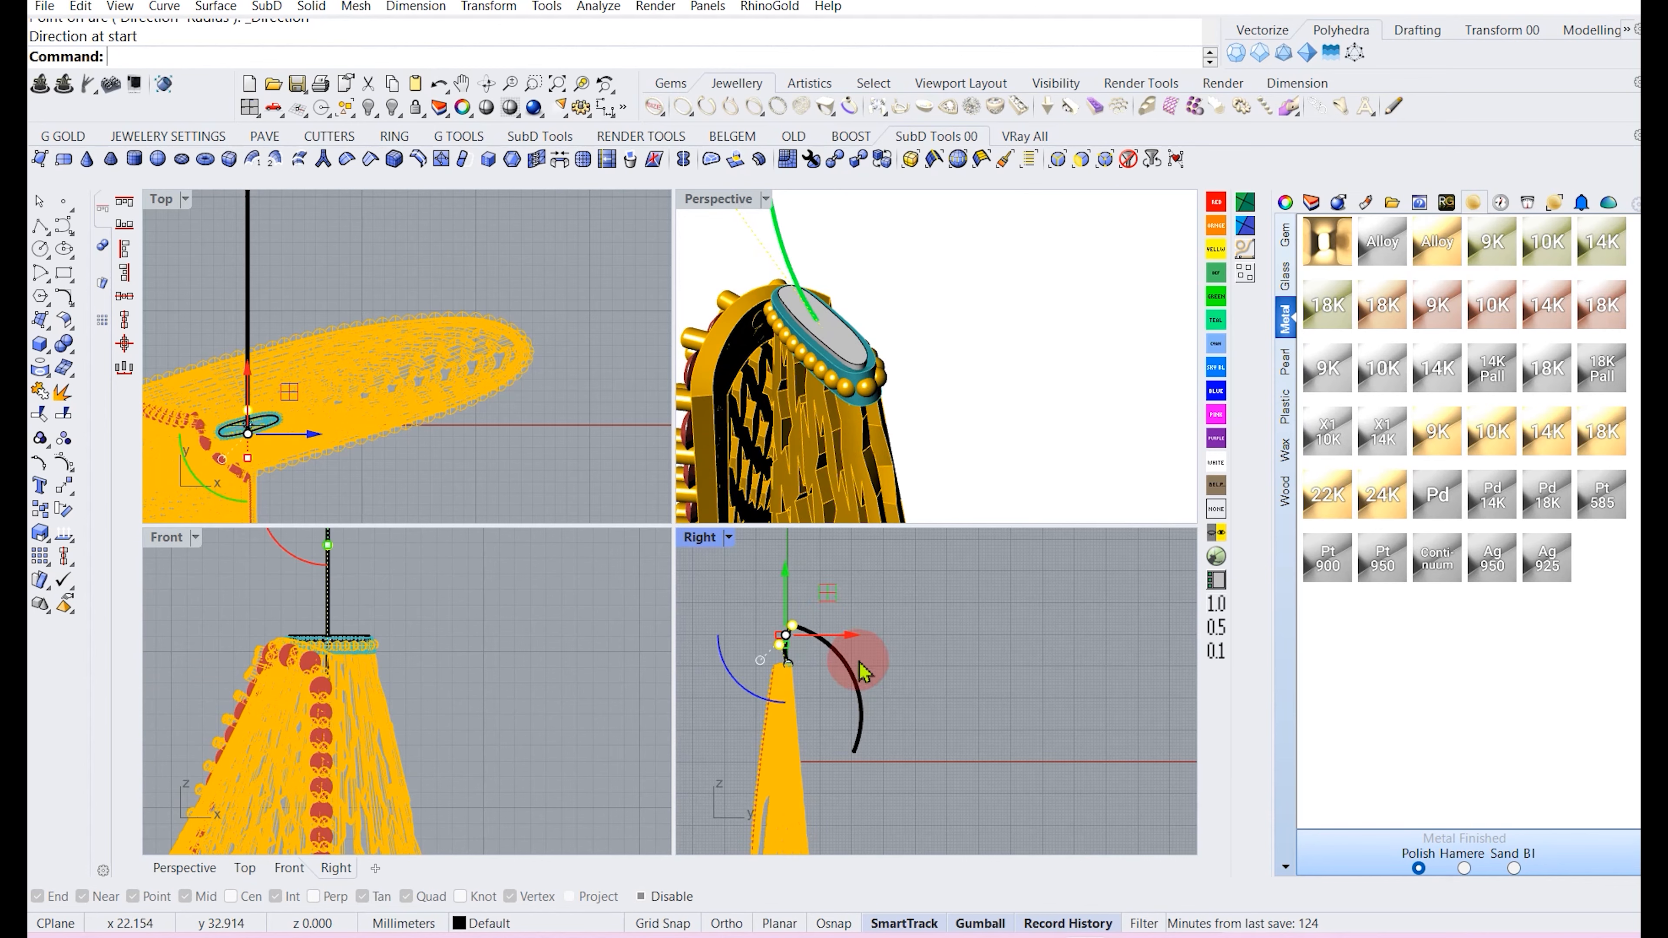
pyautogui.click(851, 673)
pyautogui.moveTo(836, 621); pyautogui.dragTo(887, 649)
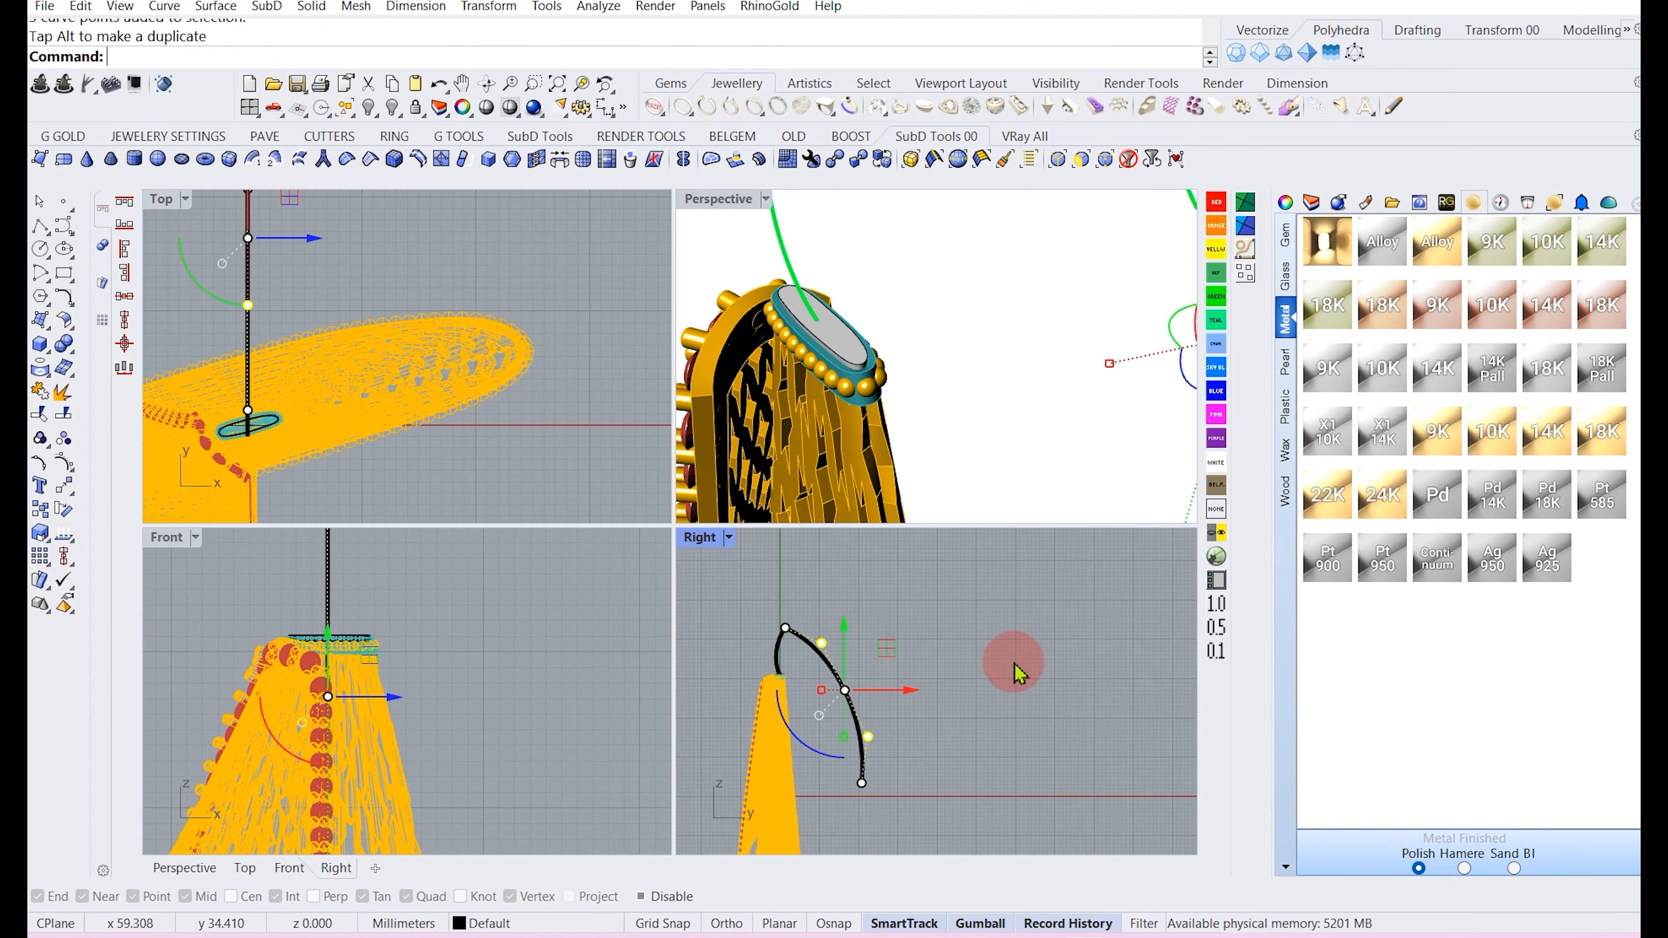
pyautogui.click(1014, 669)
# Rotate the first arc about its base point in the Right view.
pyautogui.scroll(4, 811, 653)
pyautogui.click(756, 657)
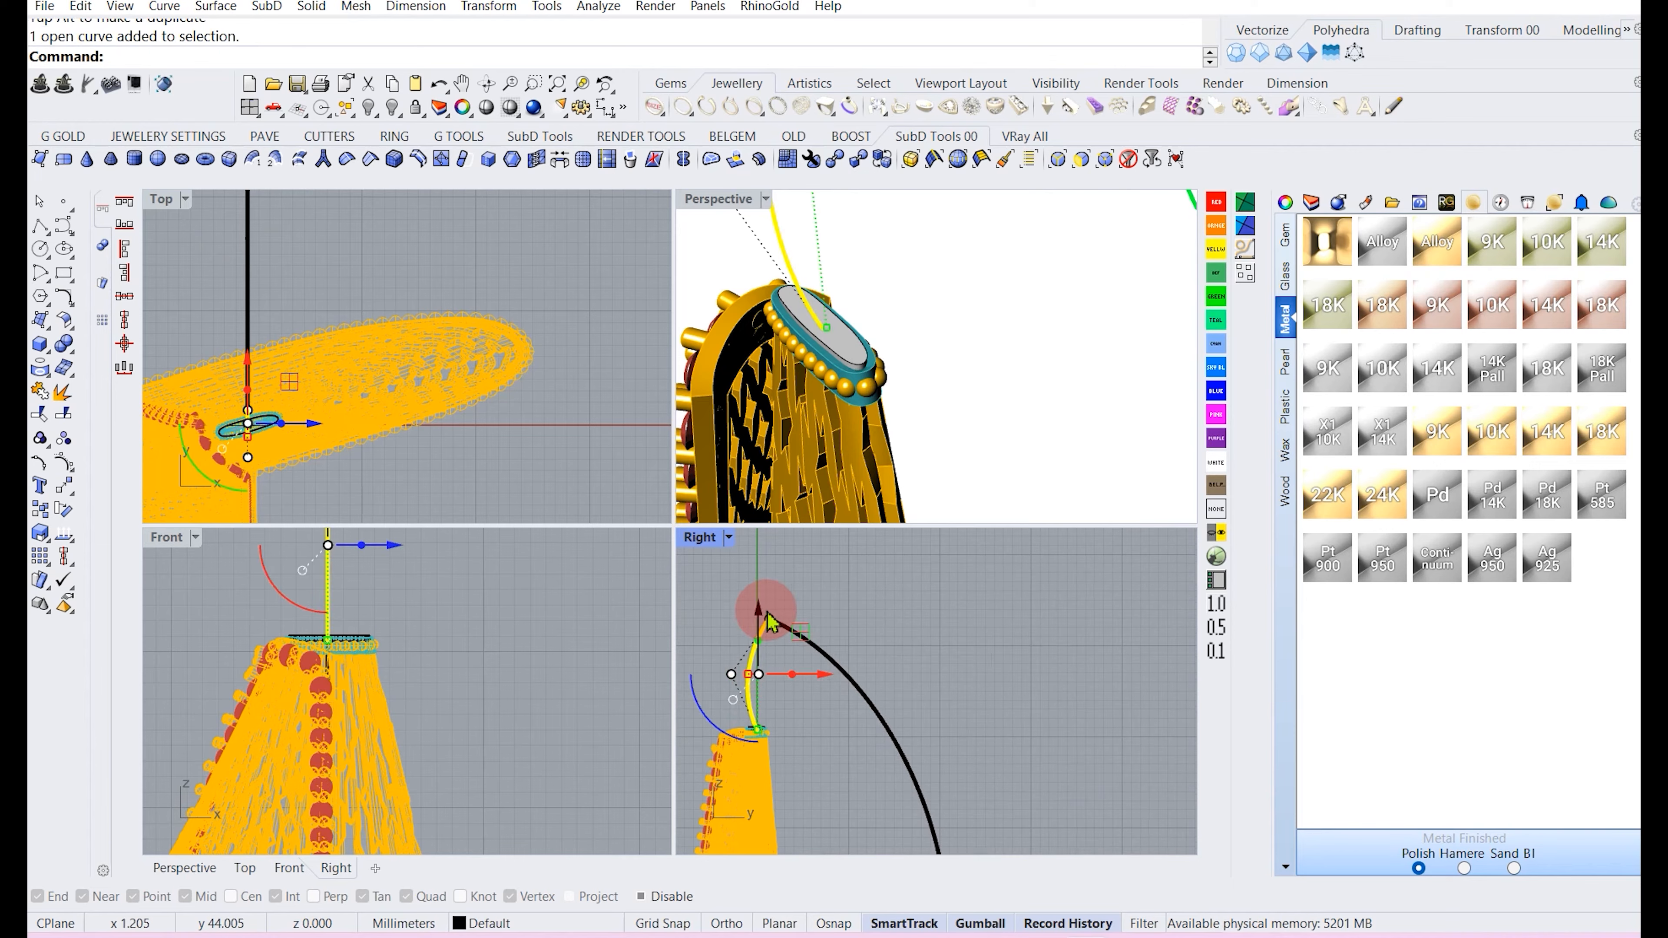
pyautogui.click(62, 511)
pyautogui.scroll(5, 726, 690)
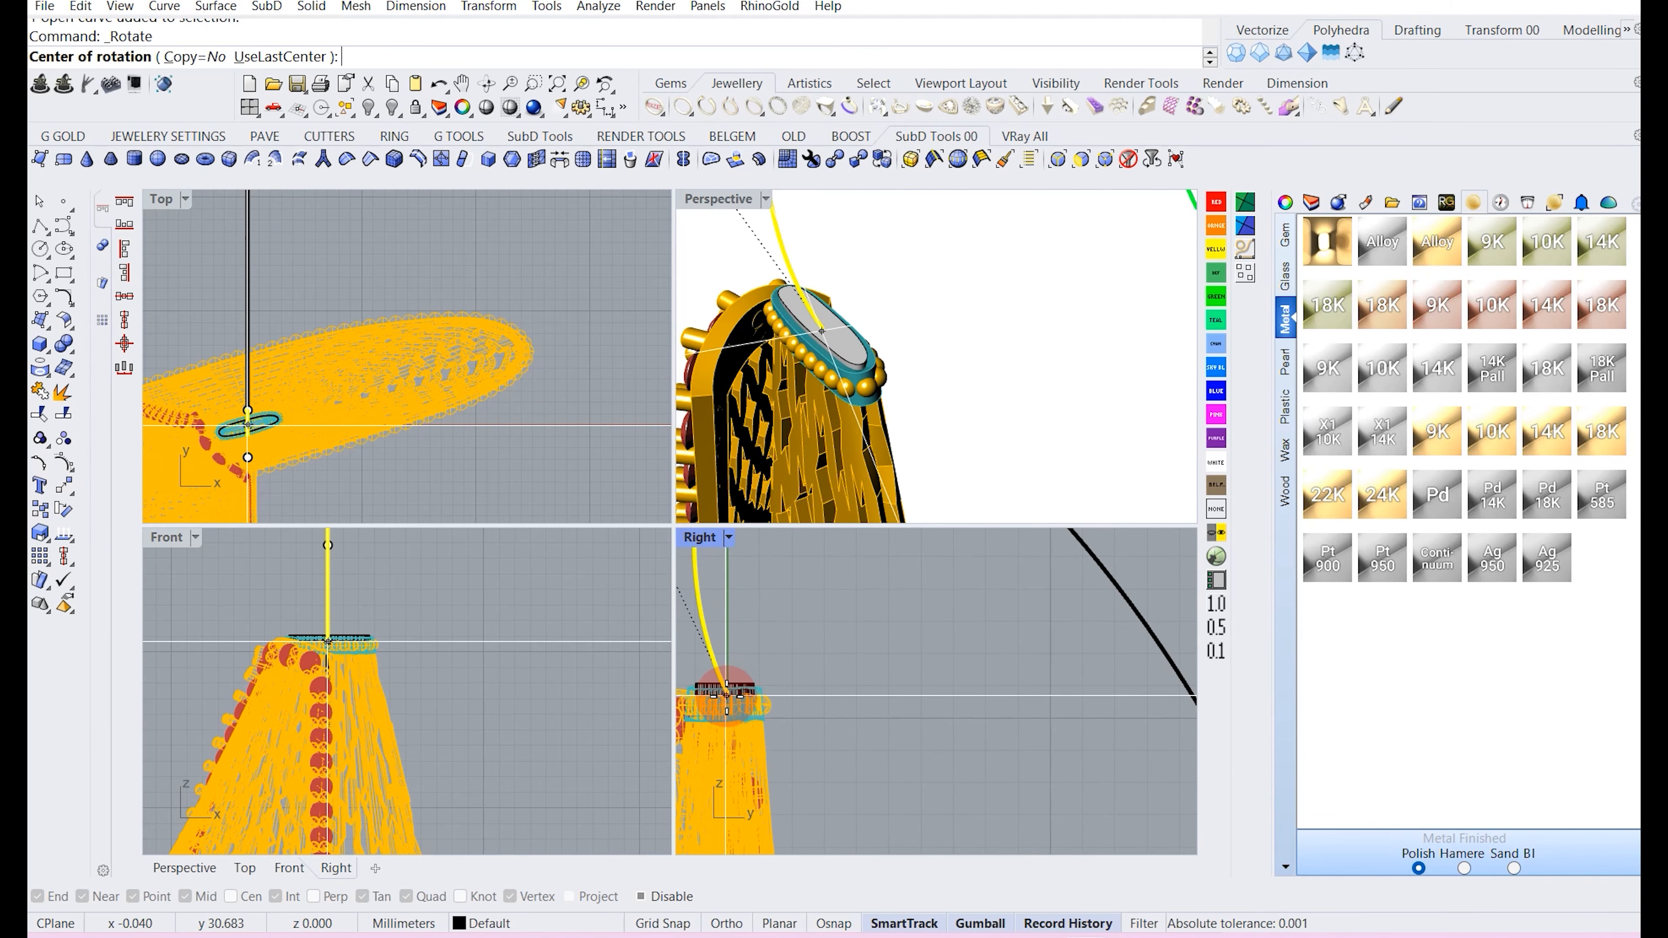
pyautogui.click(726, 695)
pyautogui.scroll(-6, 742, 691)
pyautogui.moveTo(746, 558); pyautogui.dragTo(749, 715, button='right')
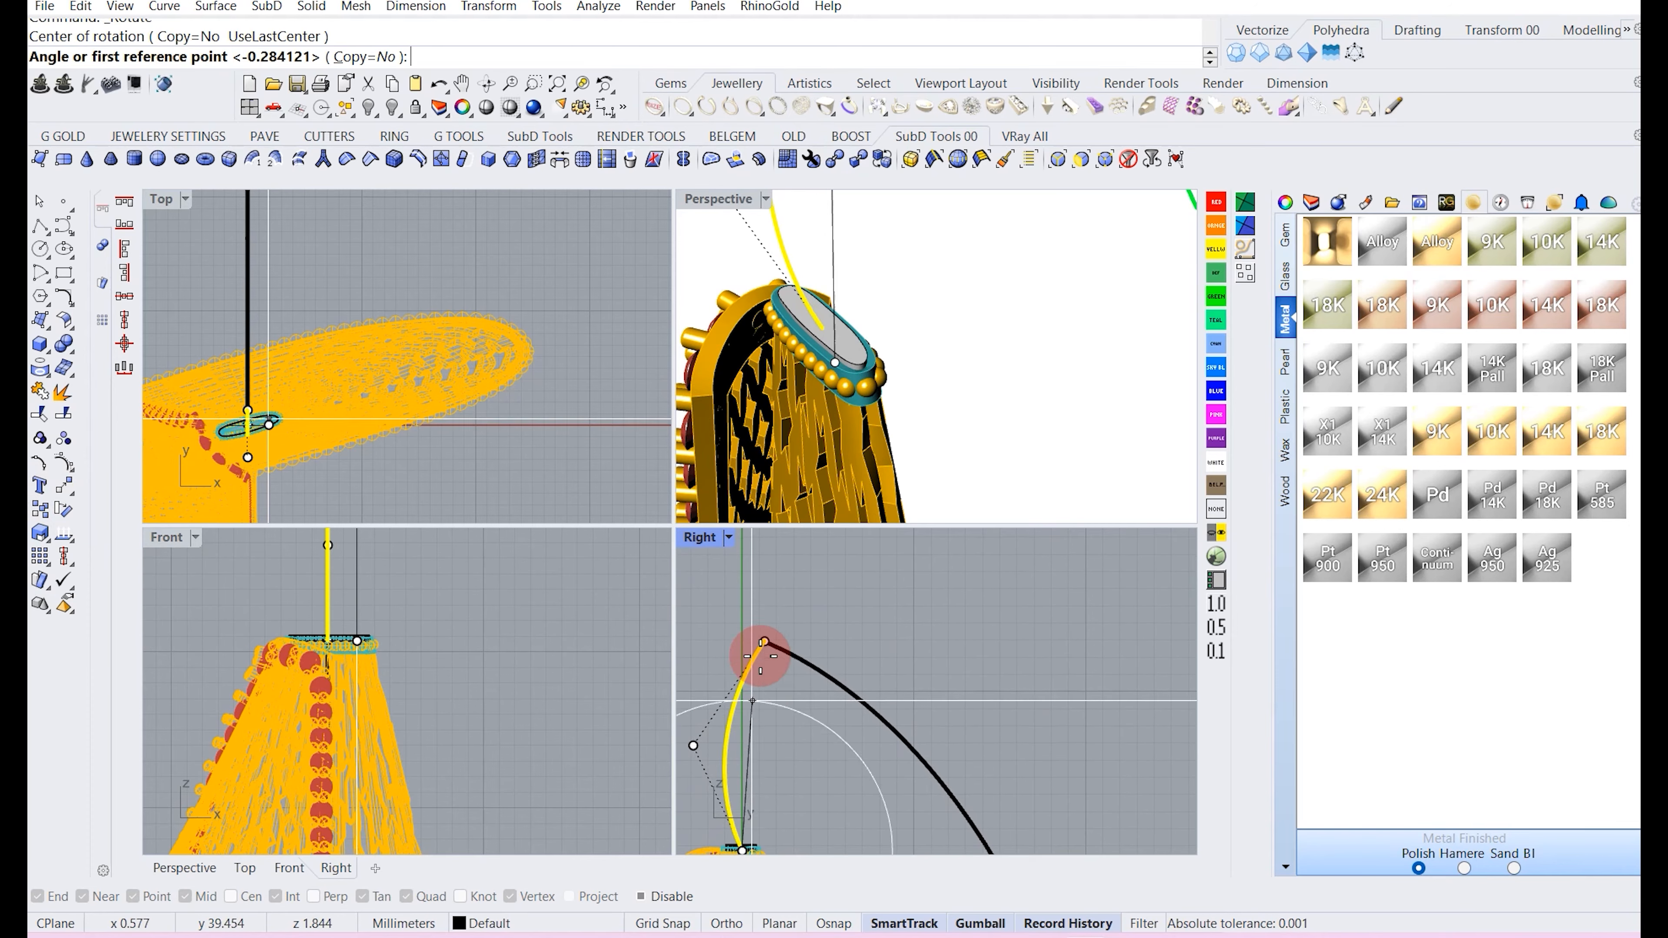
pyautogui.click(762, 613)
pyautogui.click(822, 689)
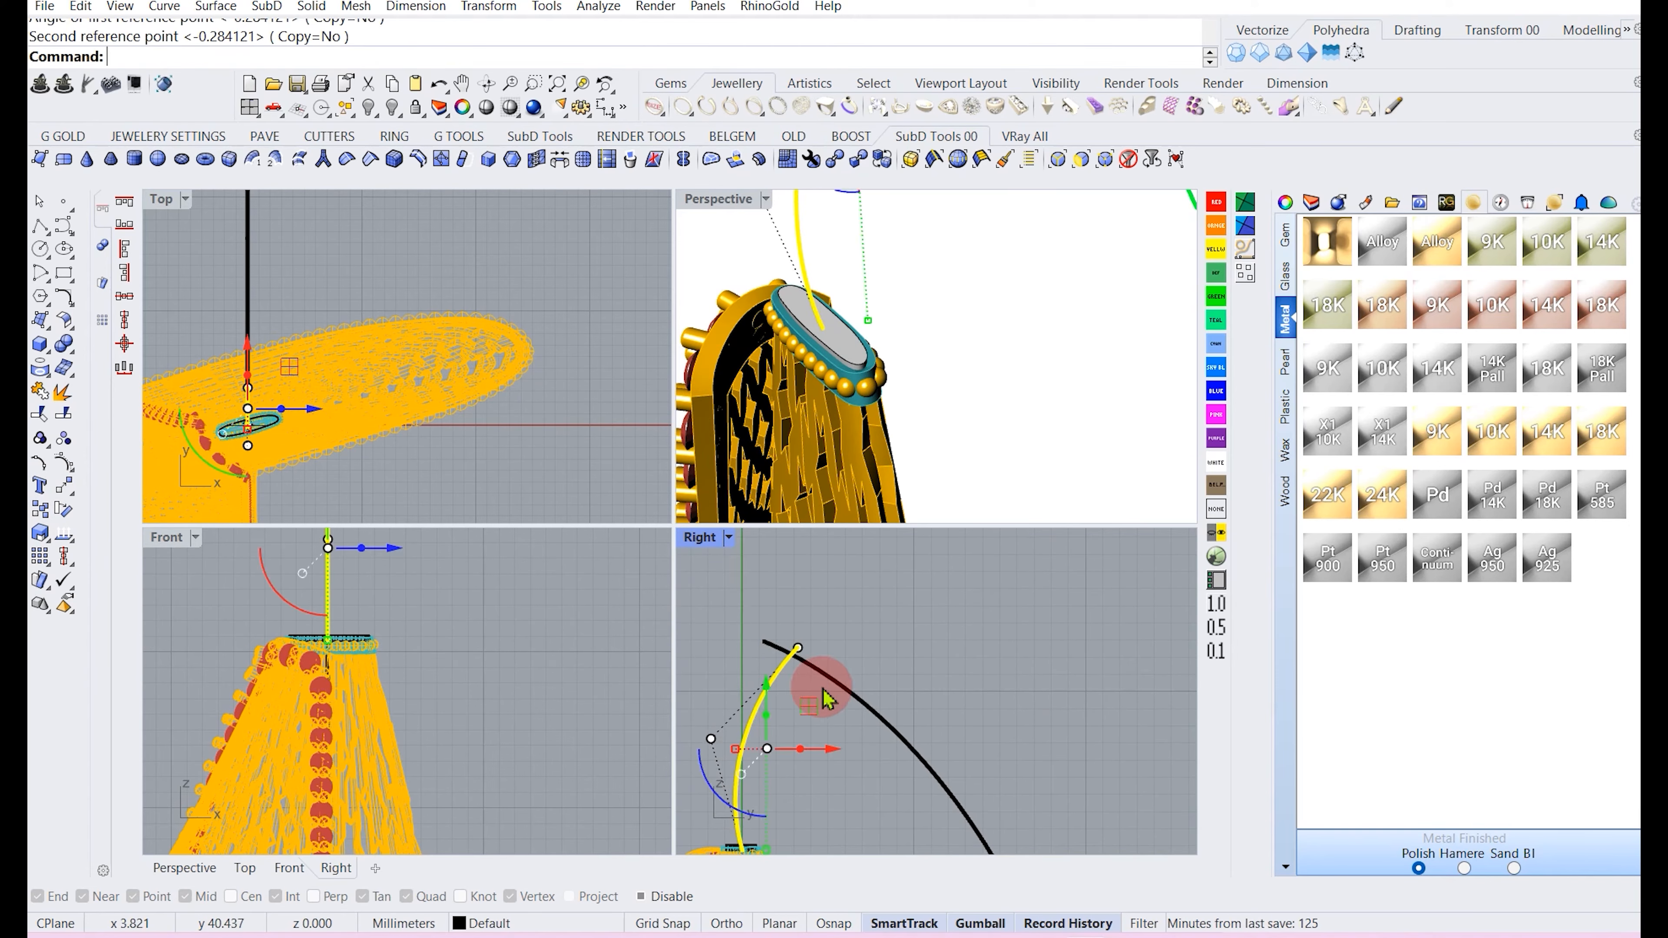
# Move the second arc so its start meets the top end of the first arc.
pyautogui.click(833, 690)
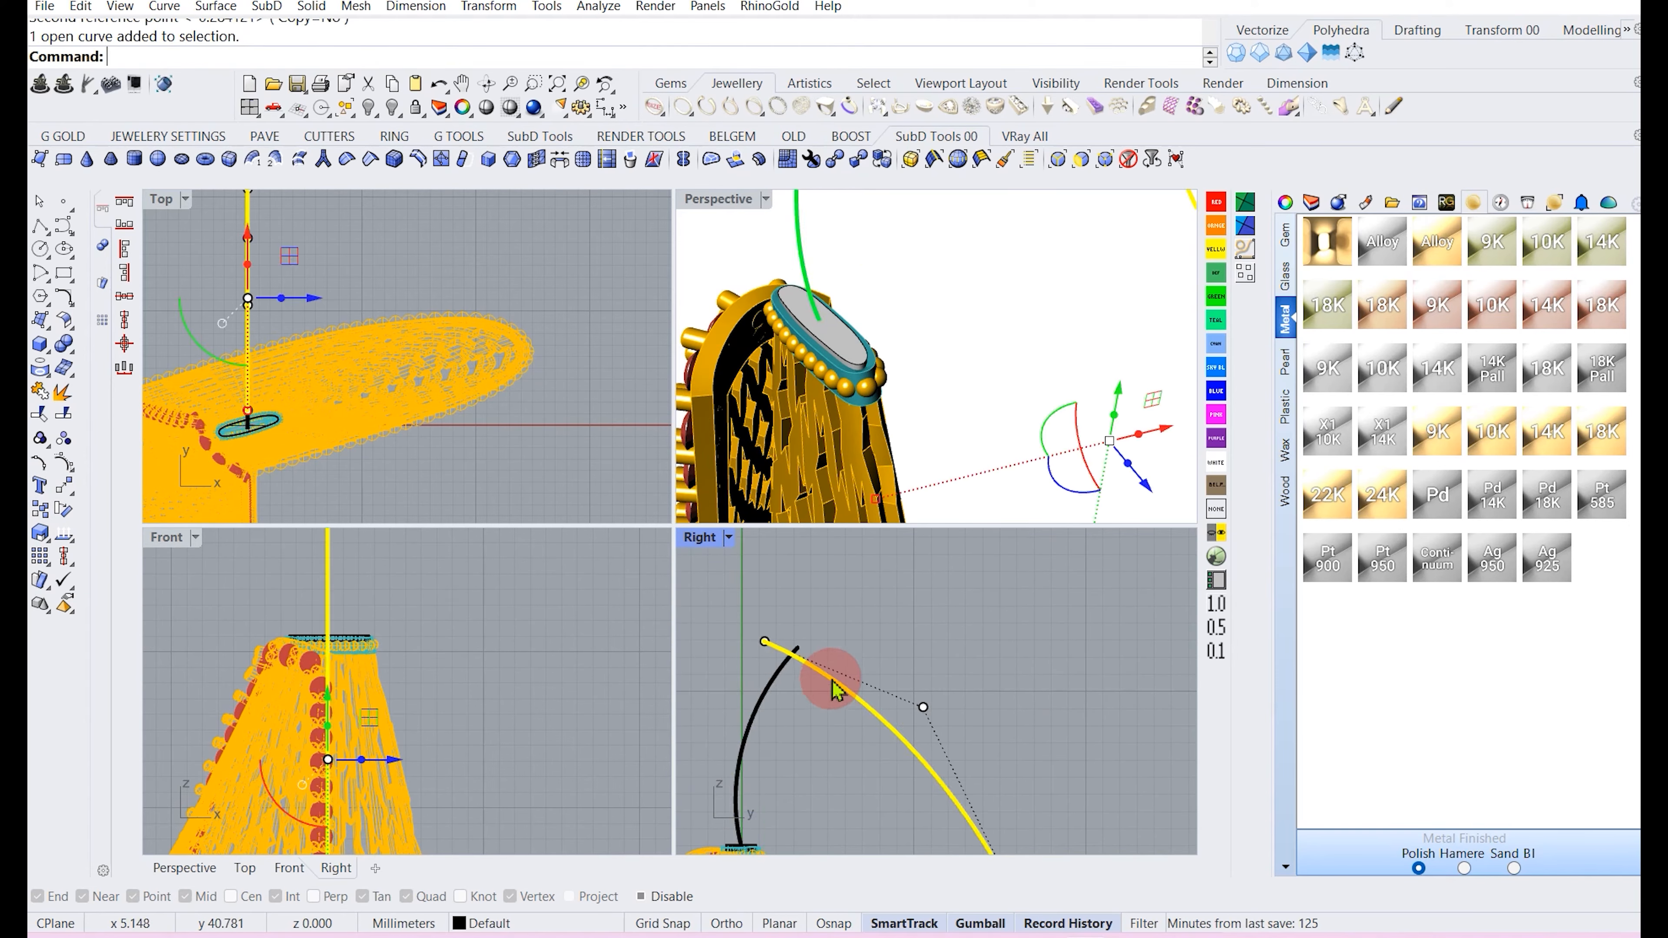
pyautogui.click(64, 486)
pyautogui.click(764, 640)
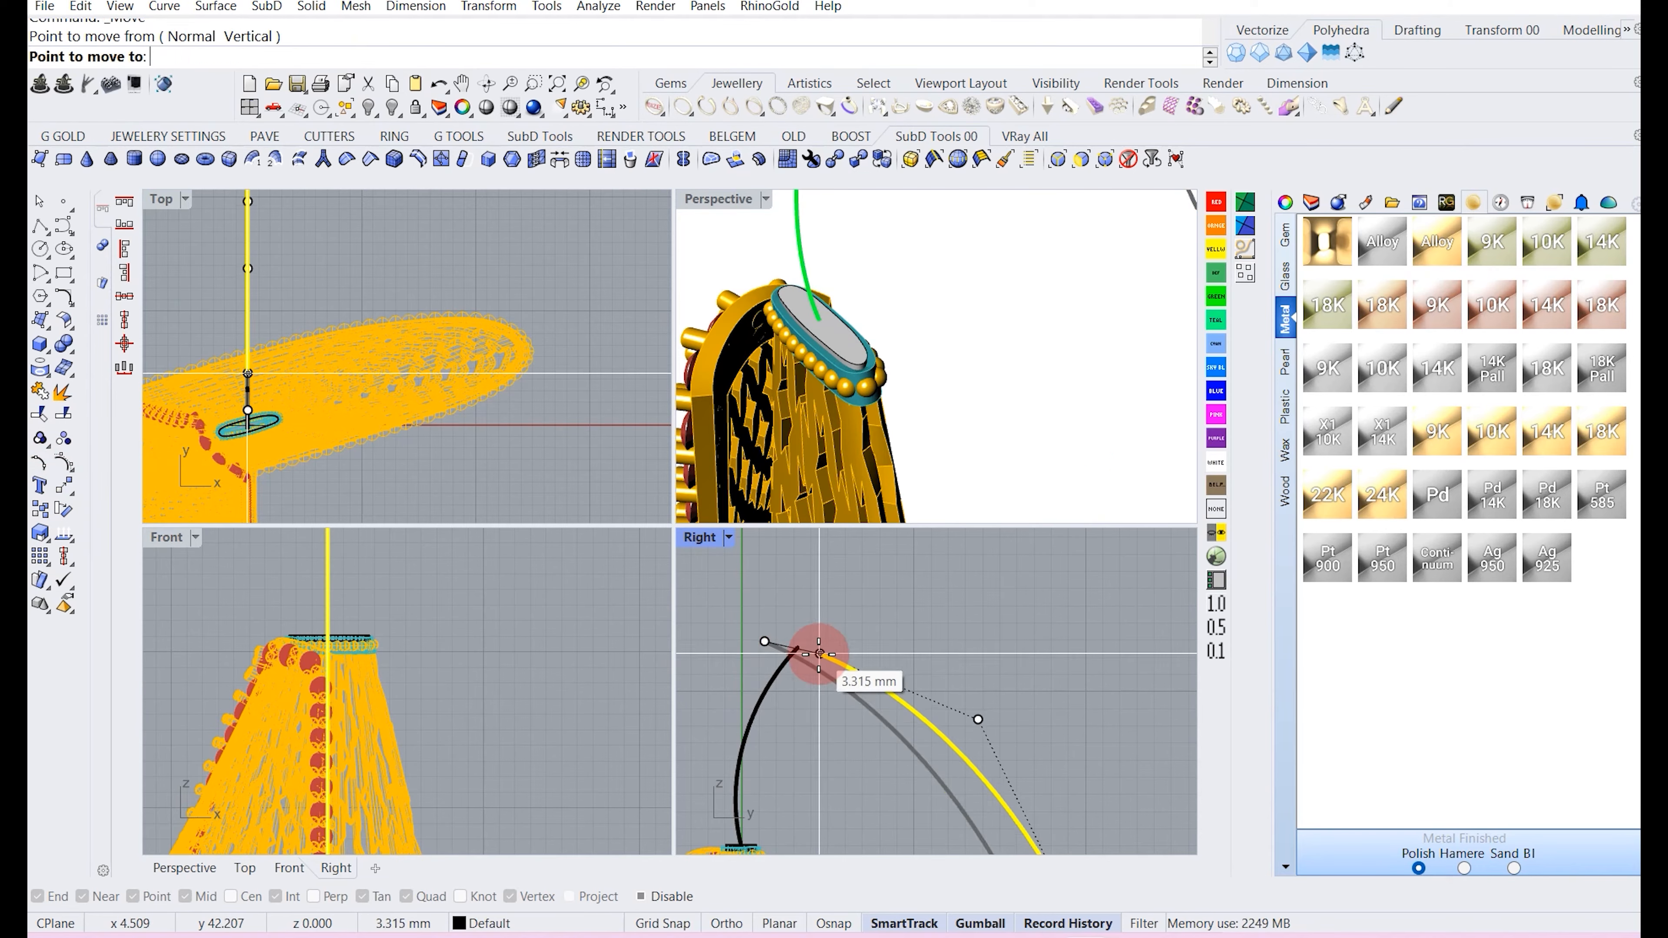
pyautogui.click(798, 648)
pyautogui.click(918, 632)
# Join the two arcs into one open curve.
pyautogui.scroll(-14, 769, 623)
pyautogui.scroll(-2, 768, 634)
pyautogui.moveTo(934, 473); pyautogui.dragTo(996, 325, button='right')
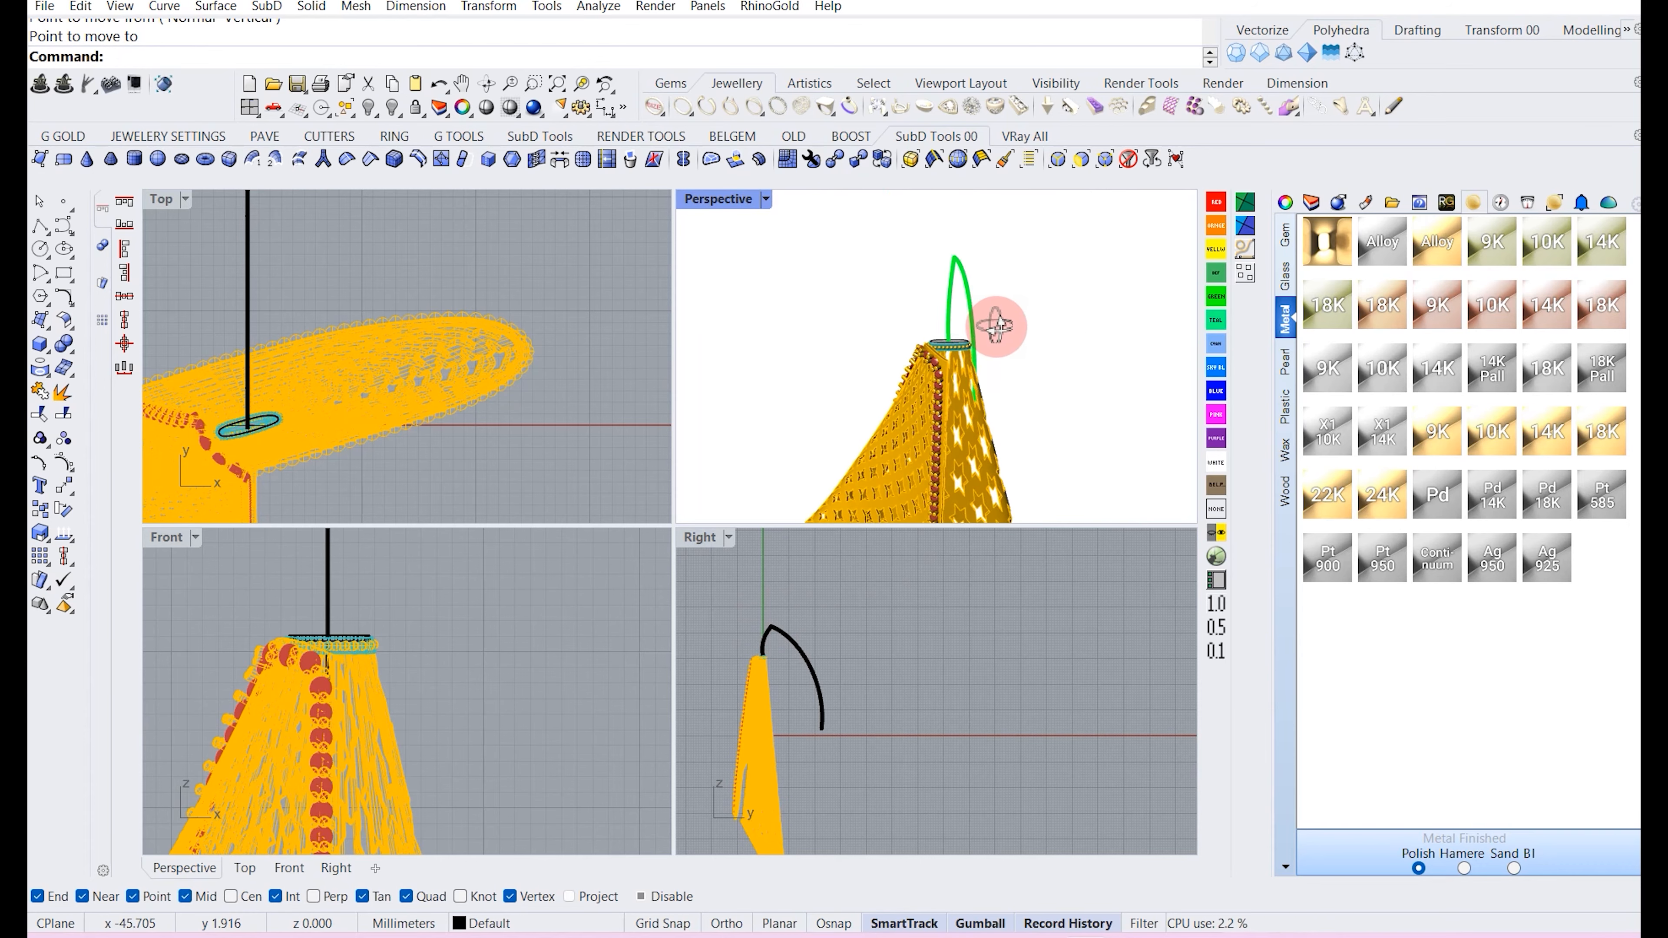
pyautogui.scroll(5, 734, 663)
pyautogui.moveTo(818, 578); pyautogui.dragTo(707, 626)
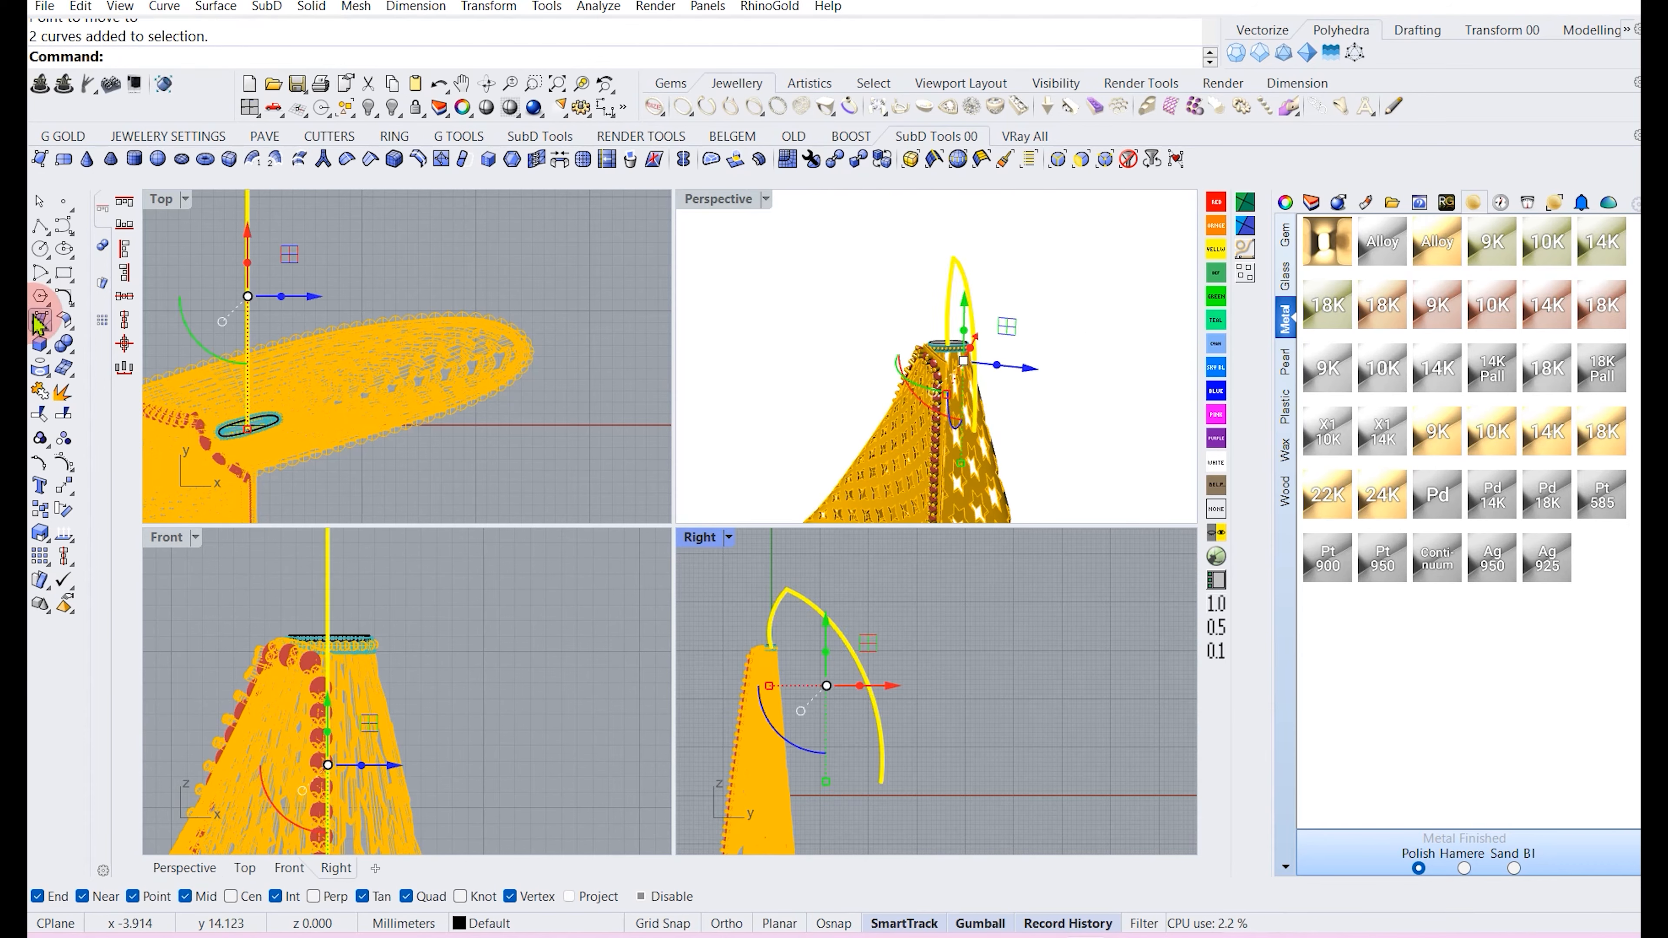
pyautogui.click(51, 343)
pyautogui.click(58, 257)
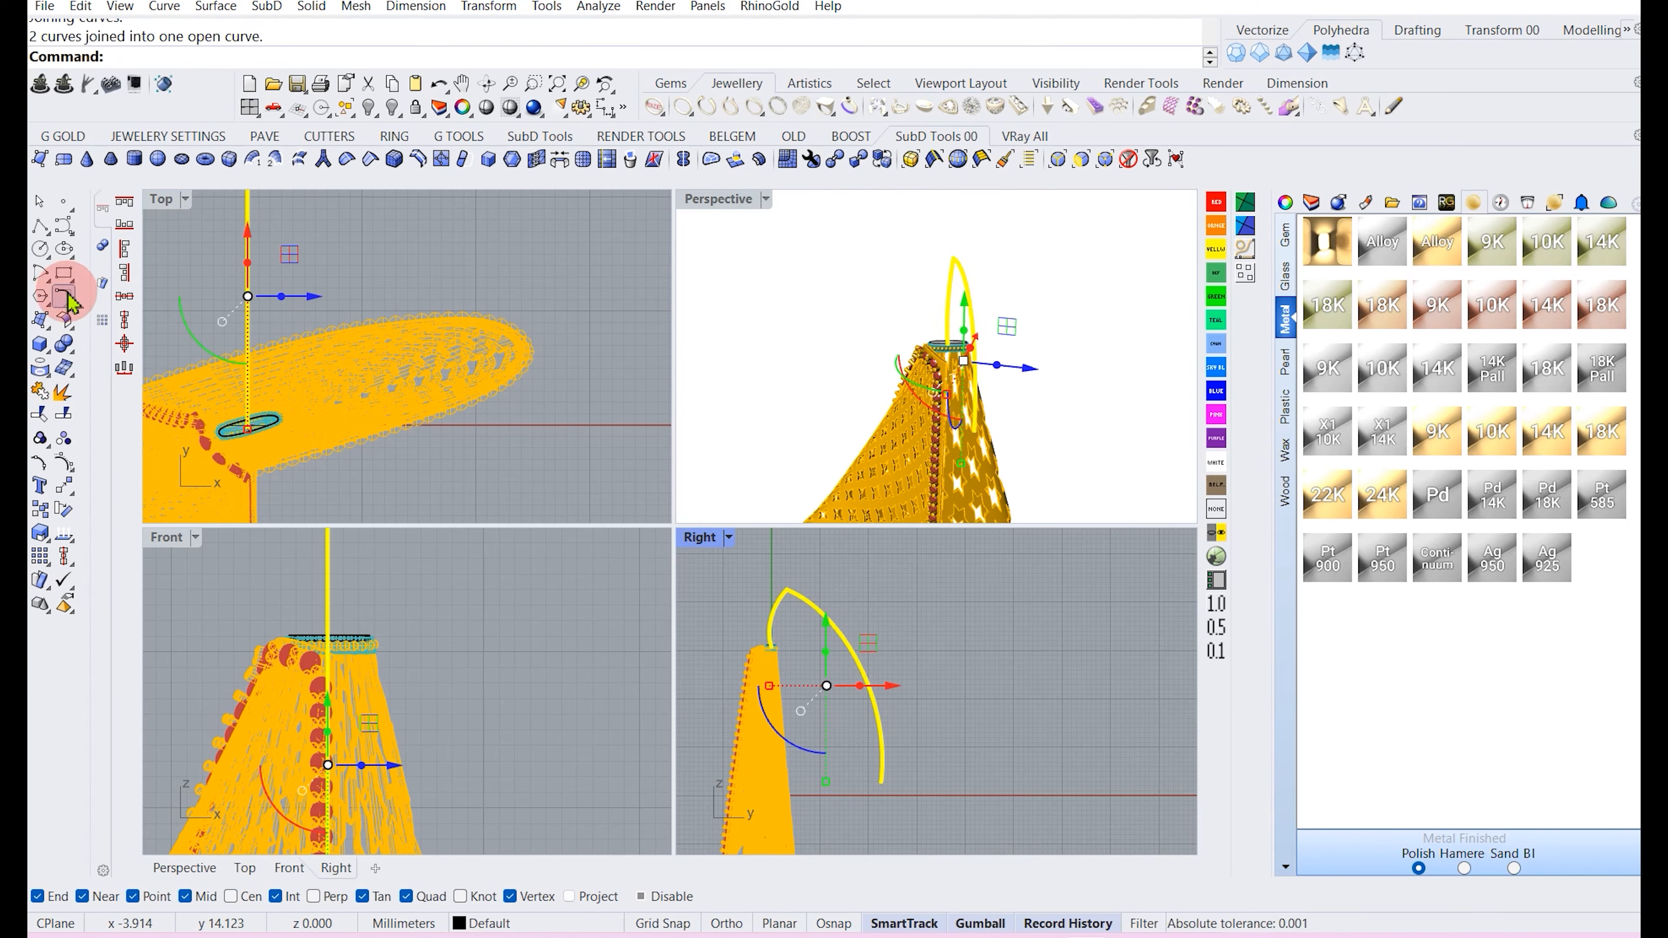
# Try to fillet the joined curve's corner with a 0.2 mm radius, and undo it.
pyautogui.moveTo(72, 308); pyautogui.dragTo(138, 309)
pyautogui.click(163, 310)
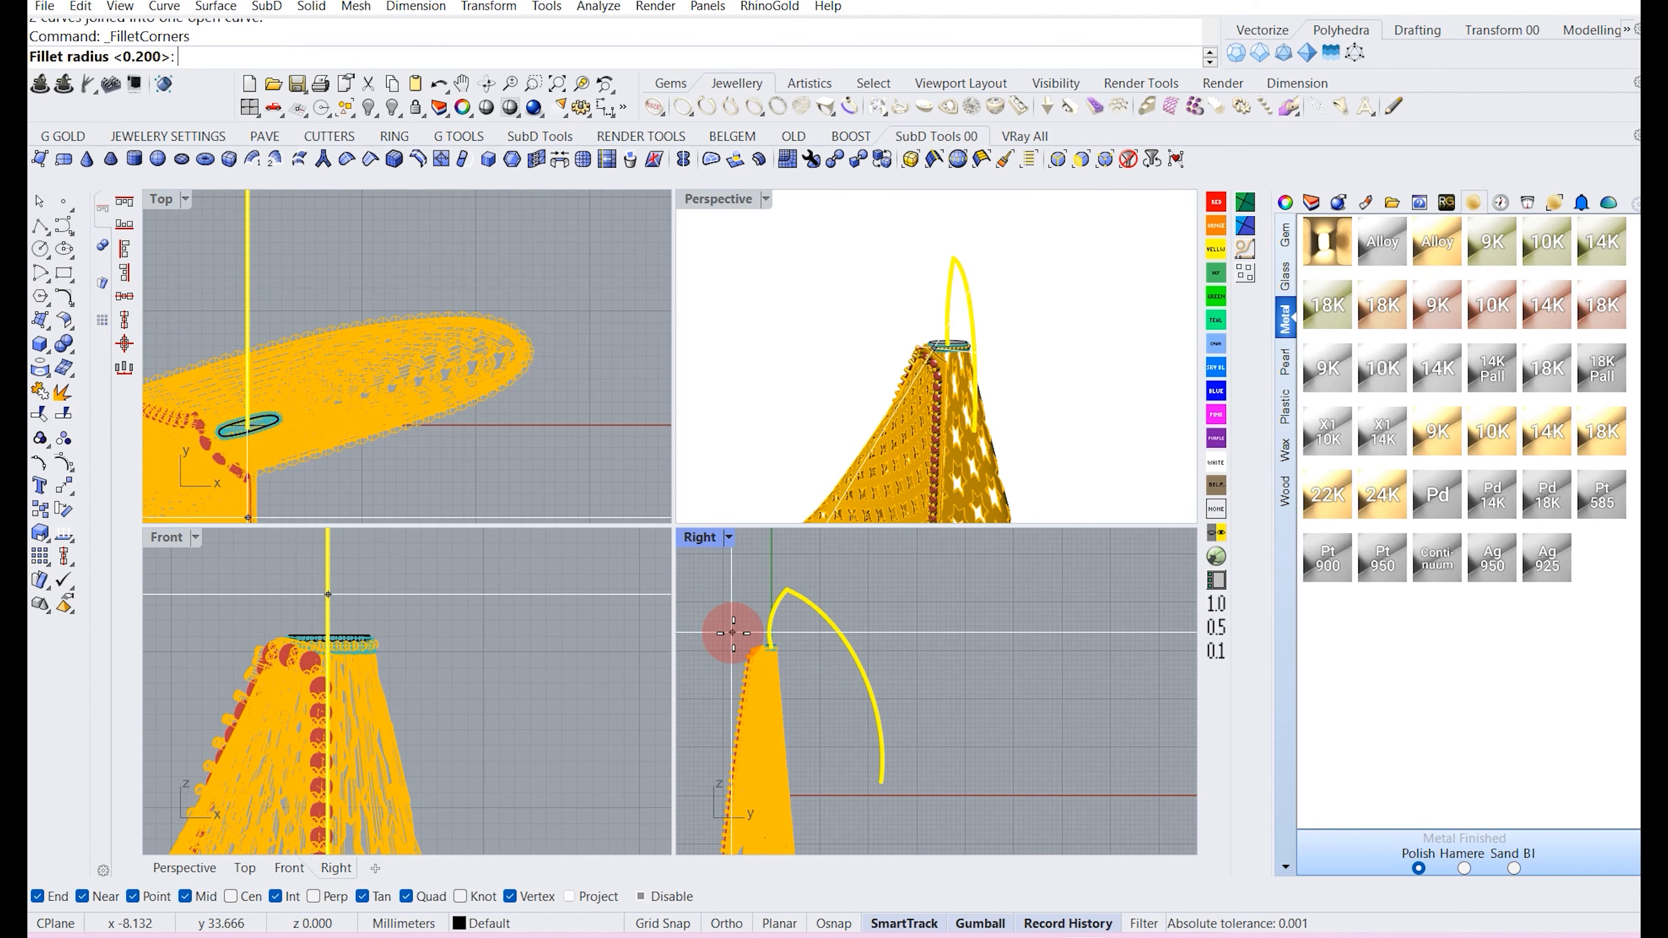
pyautogui.scroll(5, 849, 614)
pyautogui.click(723, 591)
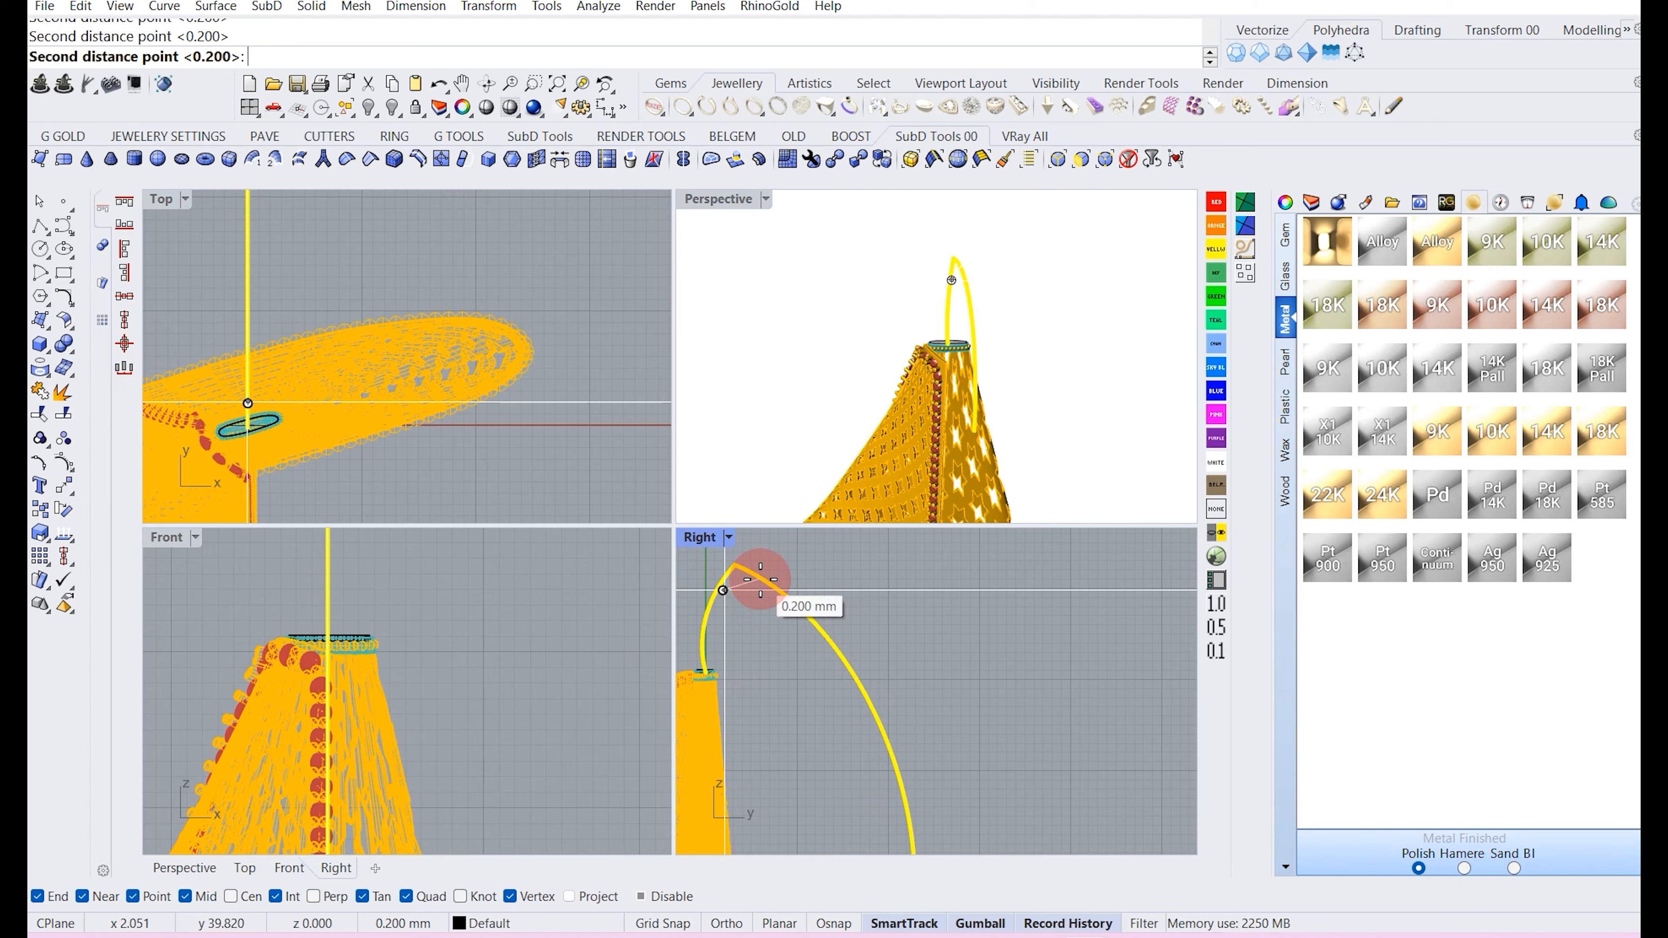
pyautogui.click(761, 579)
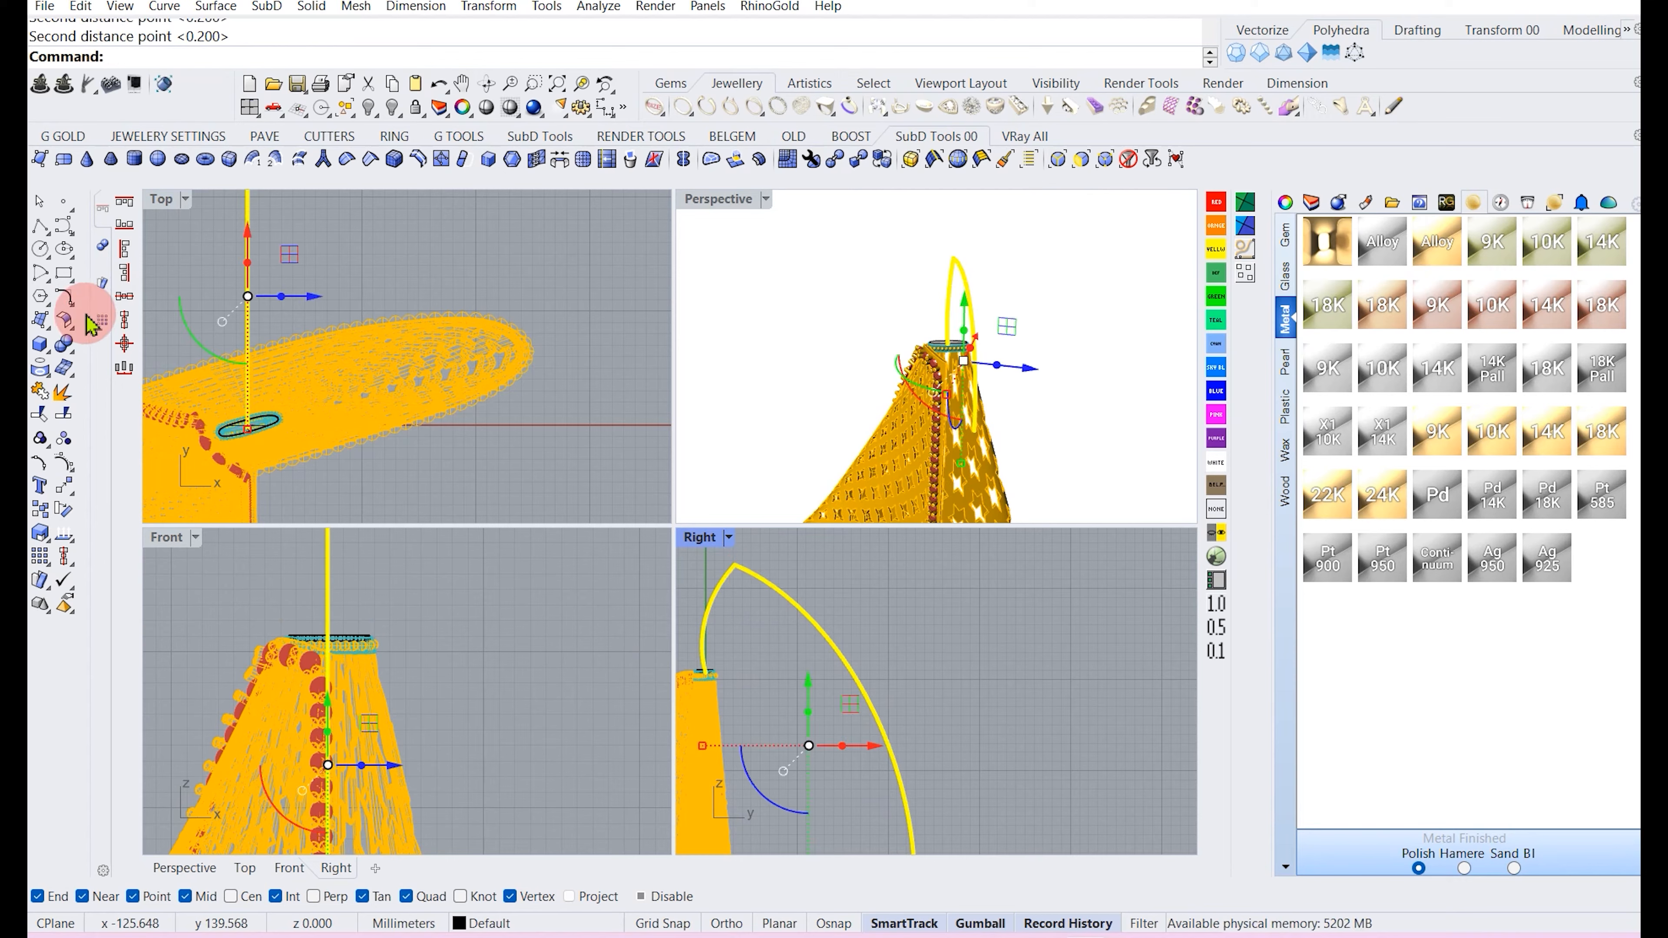
pyautogui.moveTo(73, 302); pyautogui.dragTo(165, 307)
pyautogui.click(159, 306)
pyautogui.rightClick(721, 601)
pyautogui.click(858, 595)
pyautogui.scroll(6, 762, 569)
pyautogui.scroll(3, 761, 579)
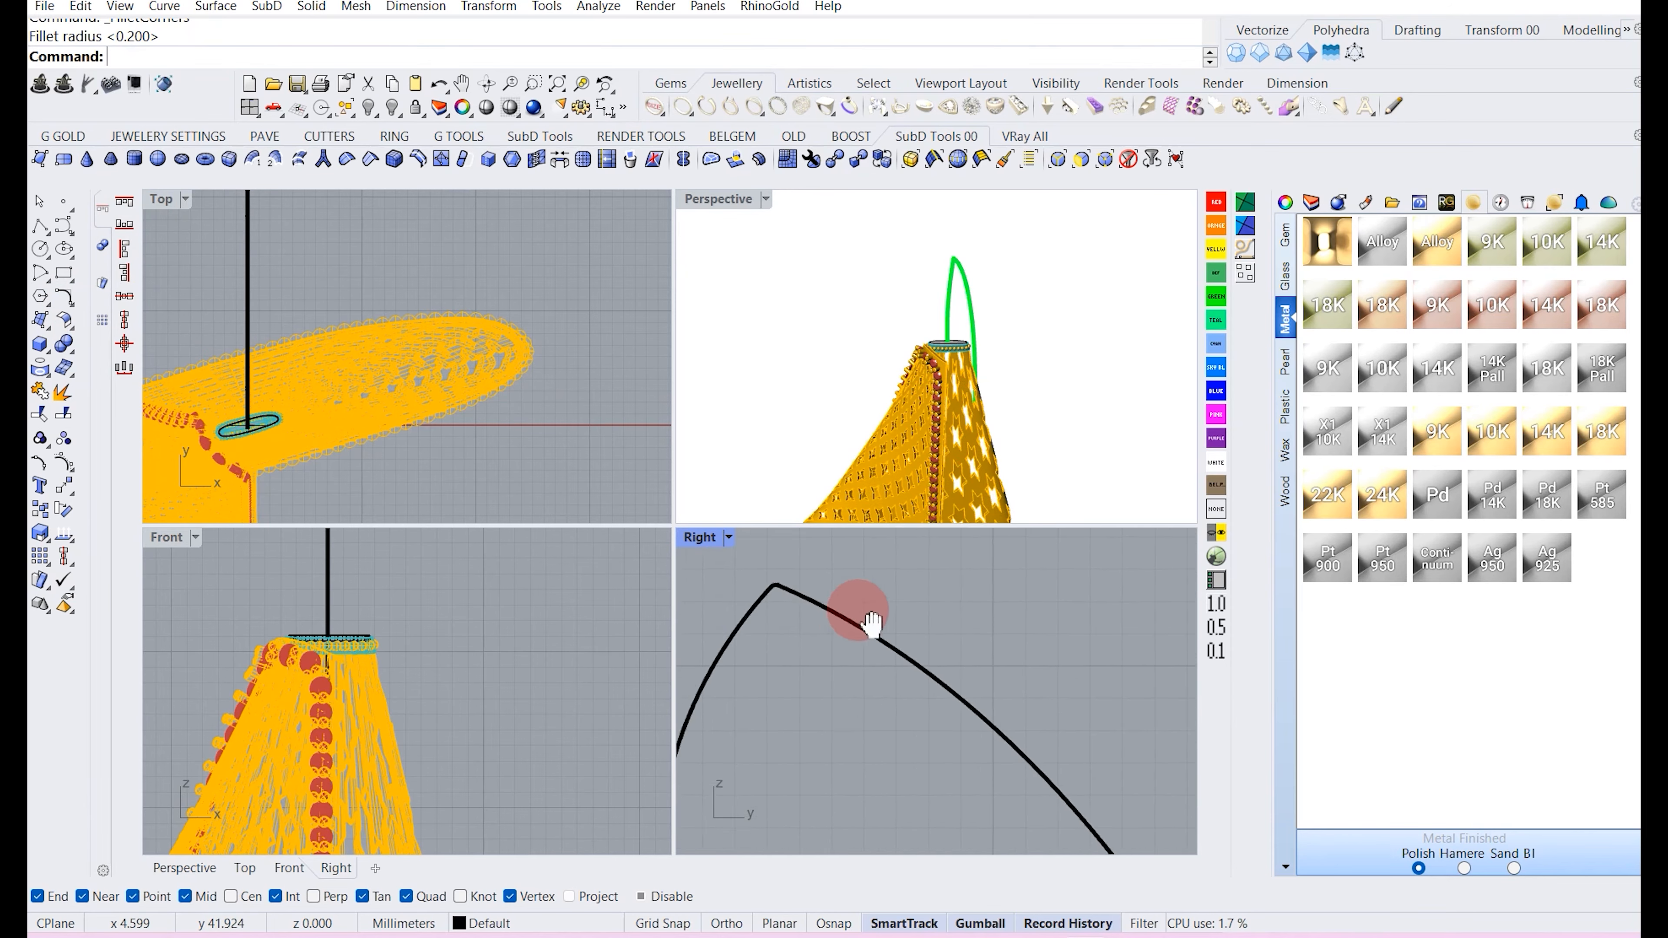
pyautogui.hotkey('ctrl', 'z')
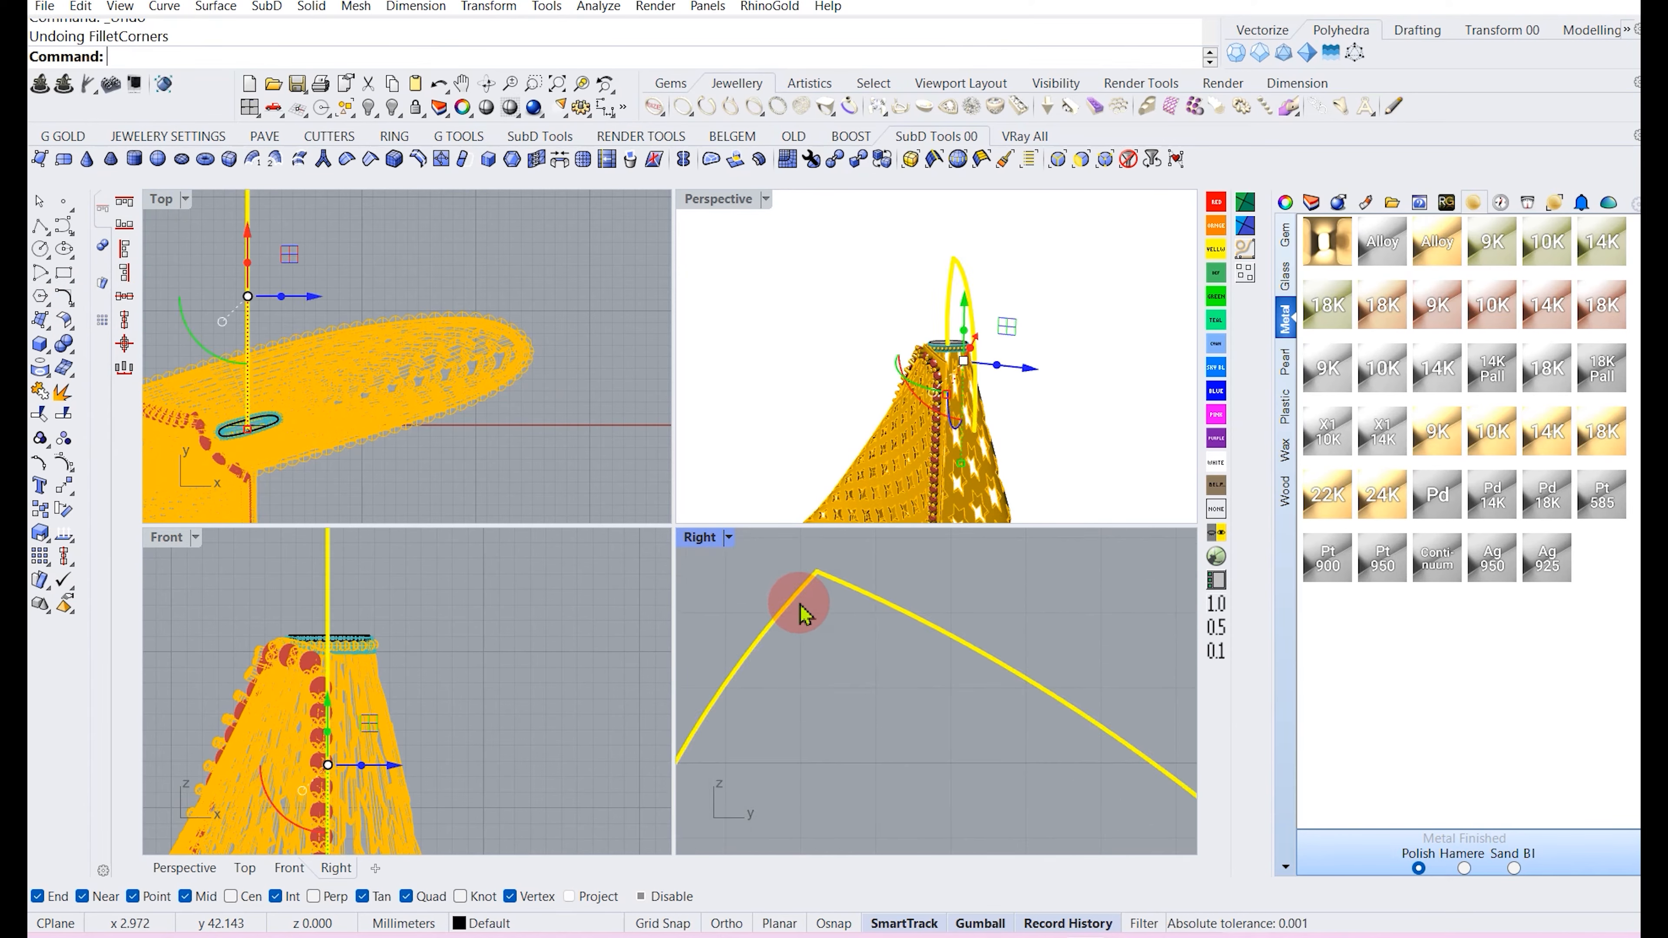
# Fillet the joined curve's corner with a 1 mm radius.
pyautogui.click(166, 86)
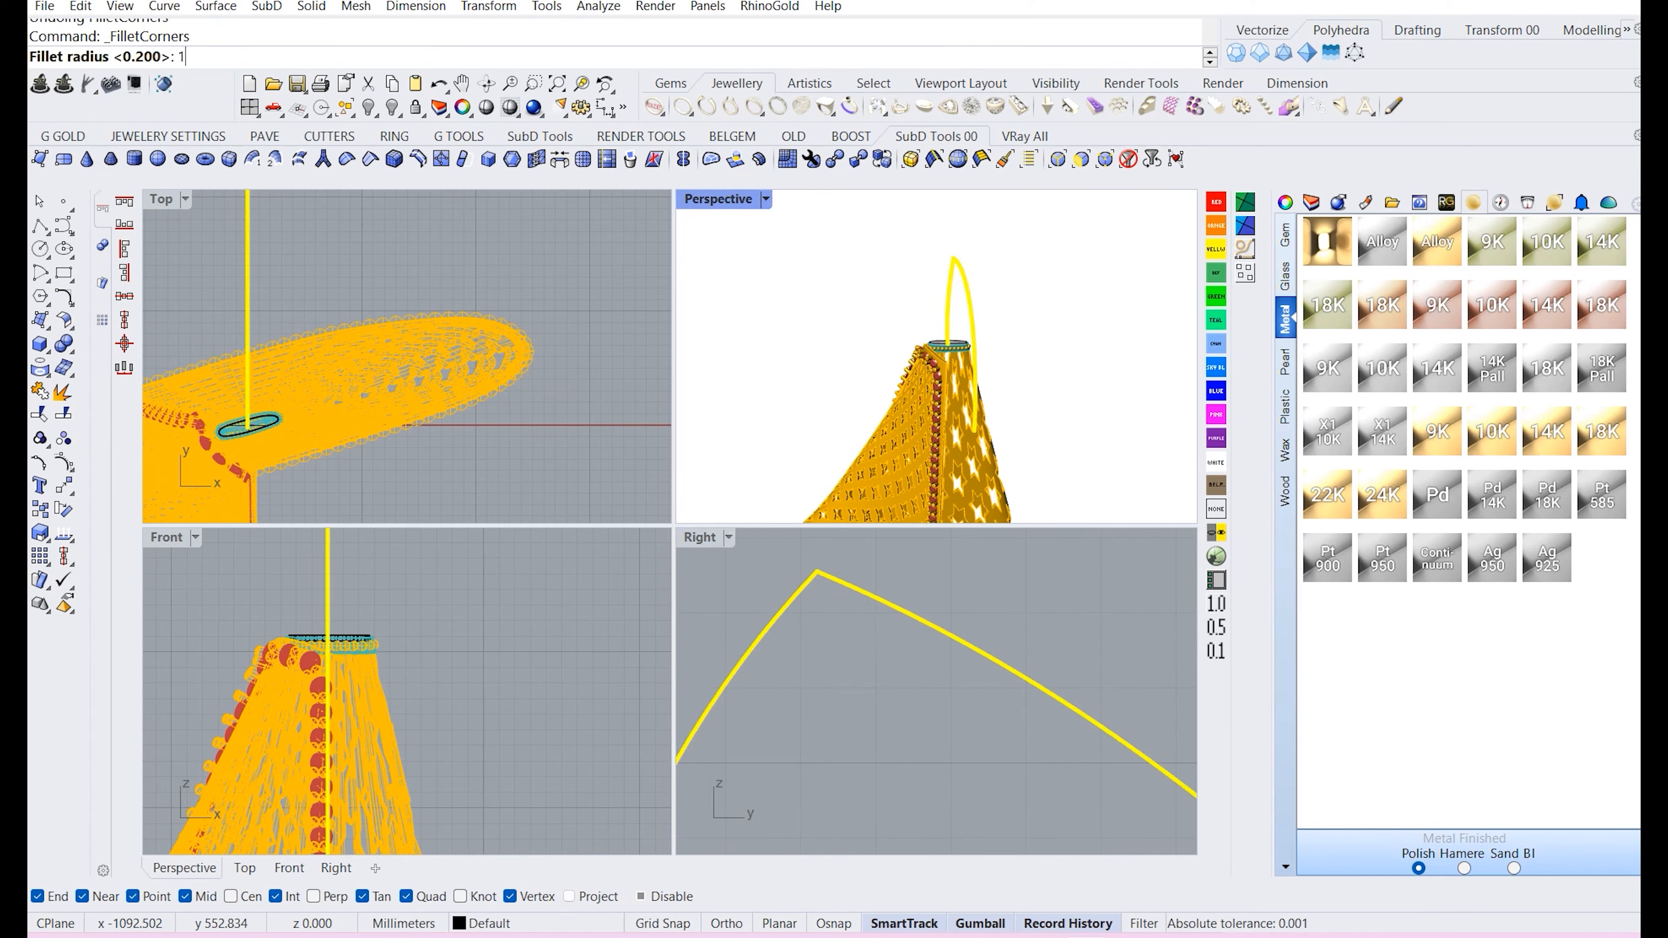
pyautogui.write('1')
pyautogui.press('Return')
# Pipe the bail curve with a start diameter of 1 mm and an end diameter of 0.9 mm.
pyautogui.scroll(-1, 583, 637)
pyautogui.scroll(-9, 798, 640)
pyautogui.scroll(5, 801, 650)
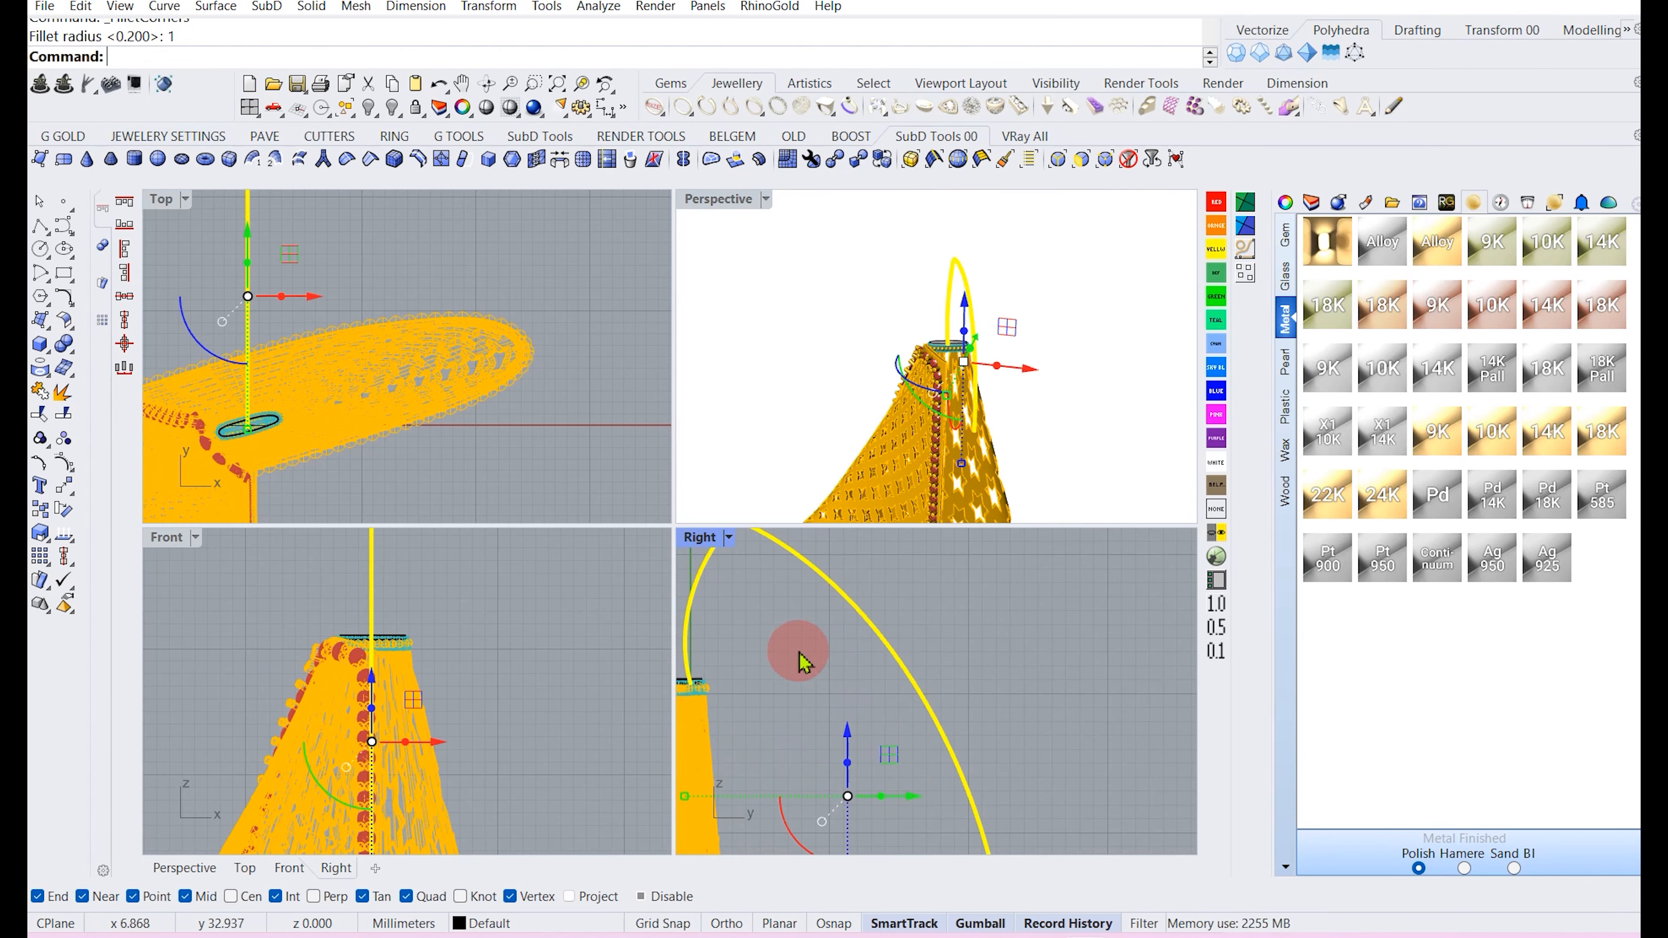
pyautogui.moveTo(1007, 342); pyautogui.dragTo(878, 328, button='right')
pyautogui.click(830, 316)
pyautogui.scroll(7, 877, 355)
pyautogui.click(870, 322)
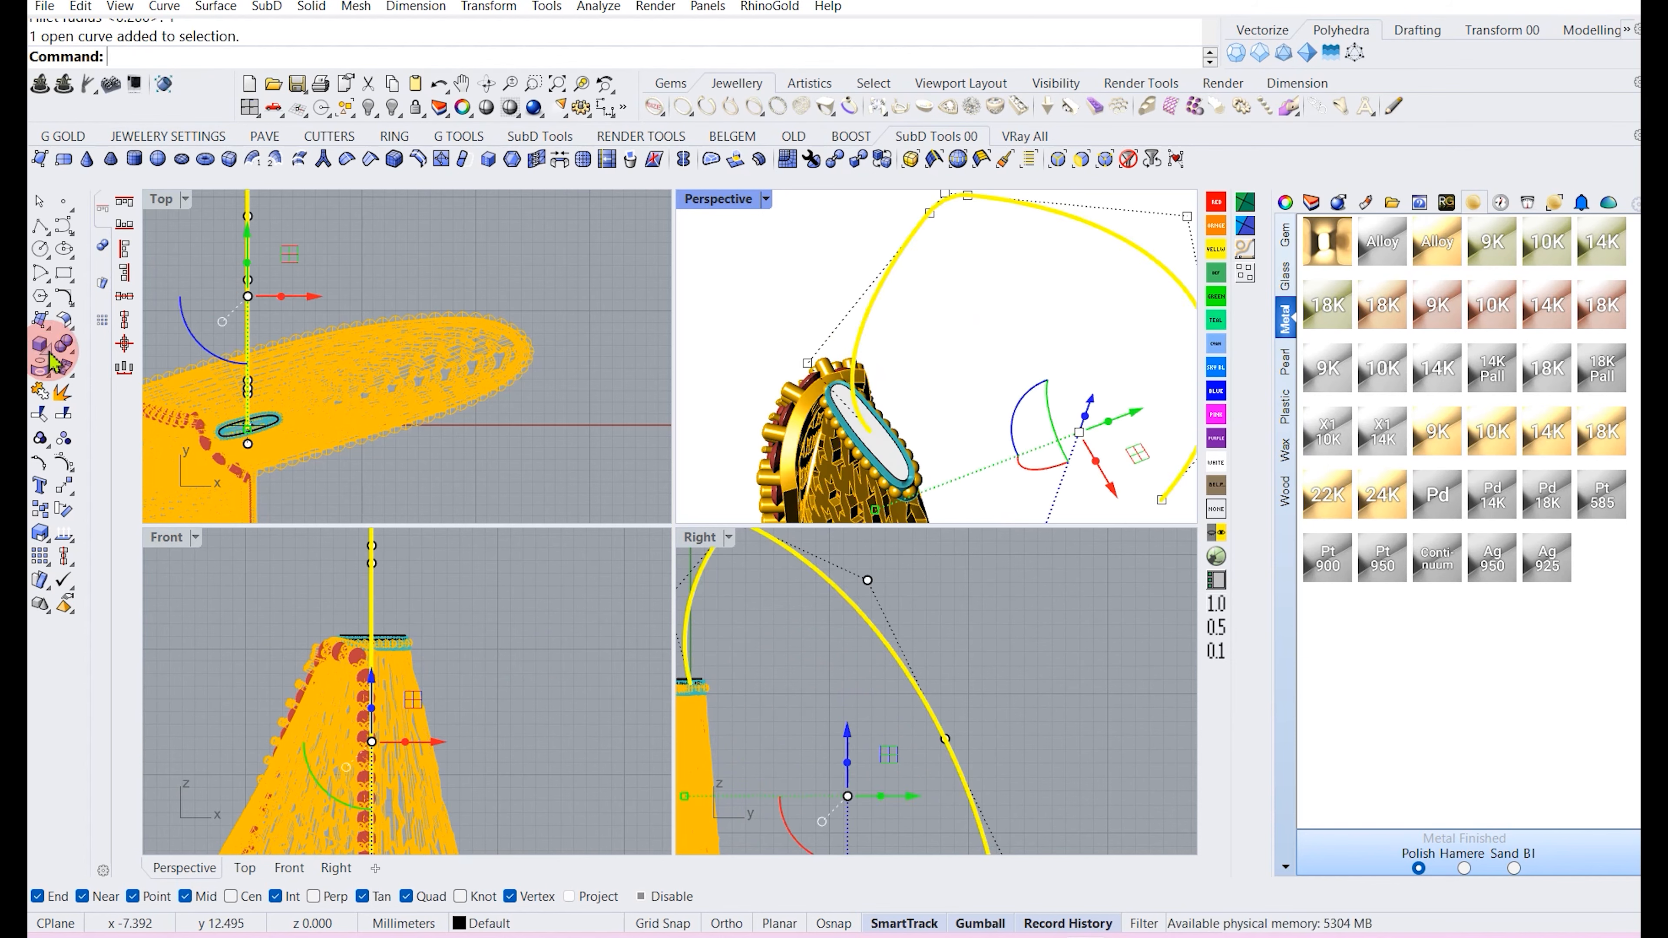
pyautogui.moveTo(52, 362); pyautogui.dragTo(146, 366)
pyautogui.click(190, 380)
pyautogui.scroll(-3, 763, 693)
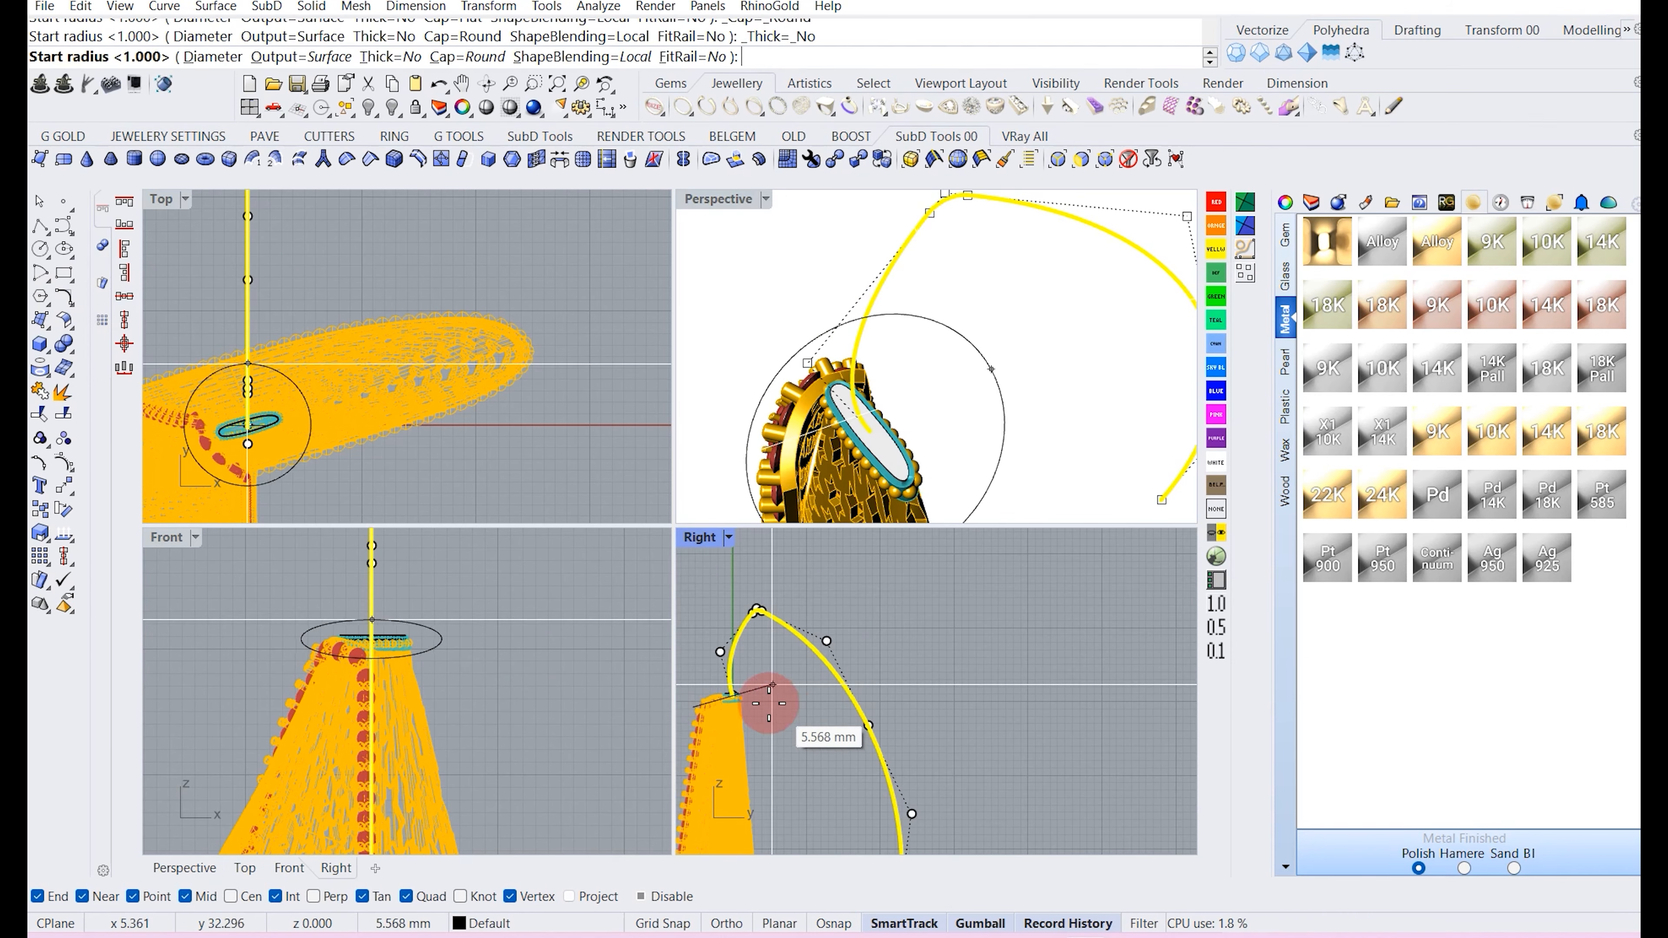
pyautogui.scroll(4, 270, 437)
pyautogui.scroll(2, 229, 421)
pyautogui.scroll(-2, 210, 408)
pyautogui.click(213, 57)
pyautogui.write('1')
pyautogui.press('Return')
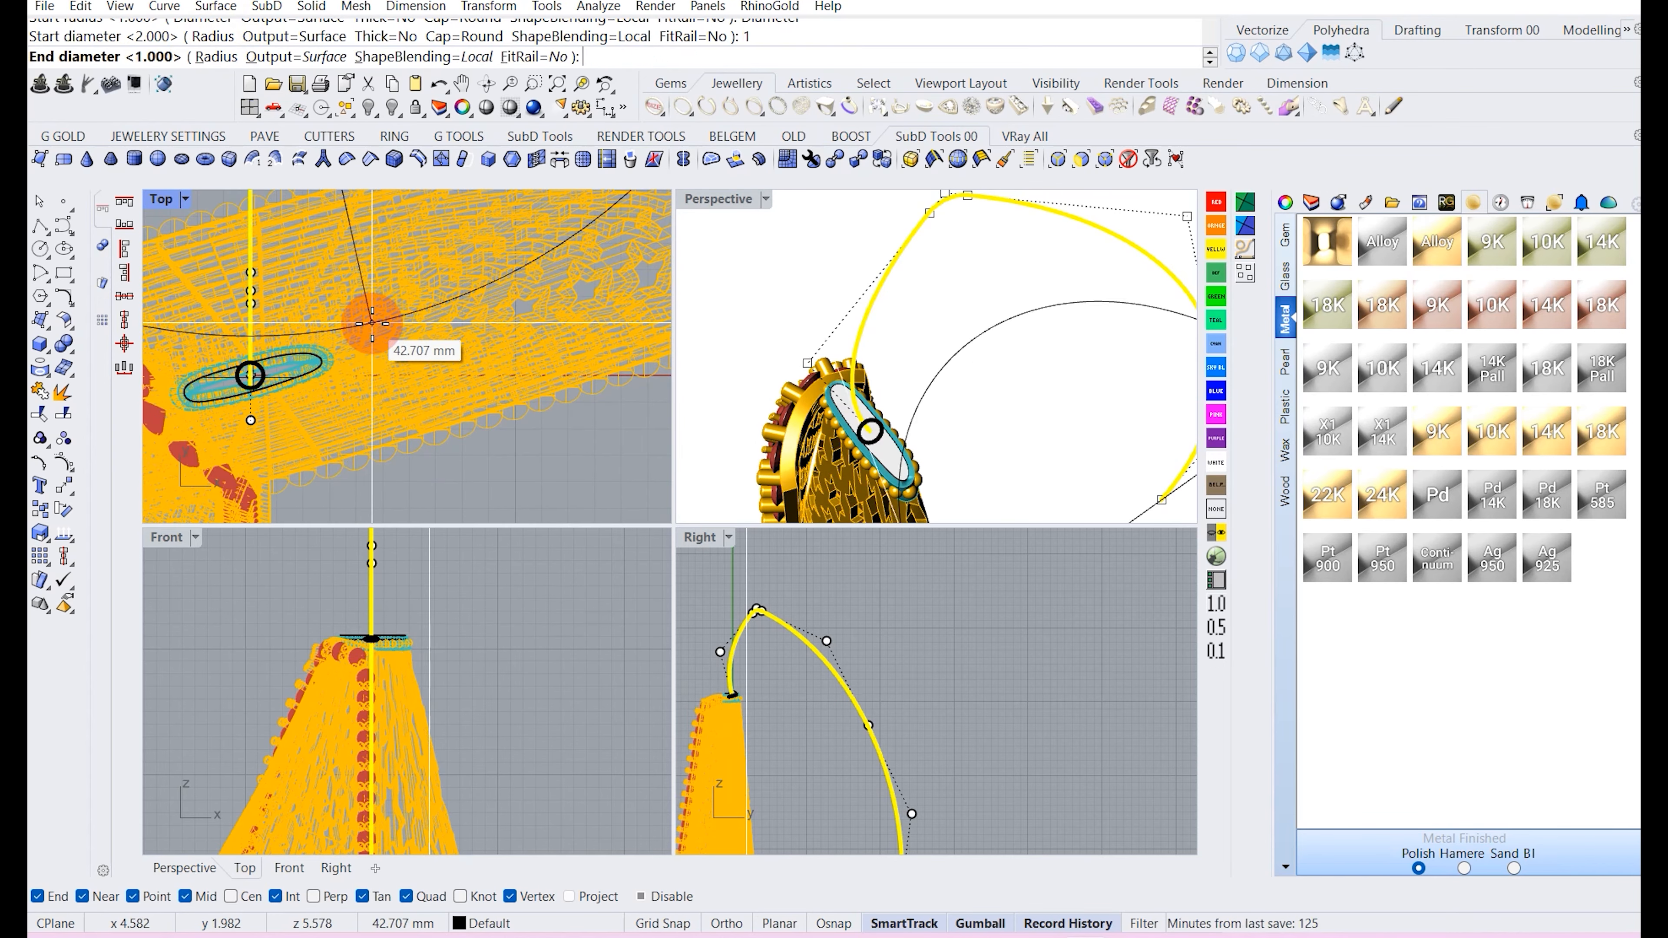
pyautogui.scroll(-2, 764, 700)
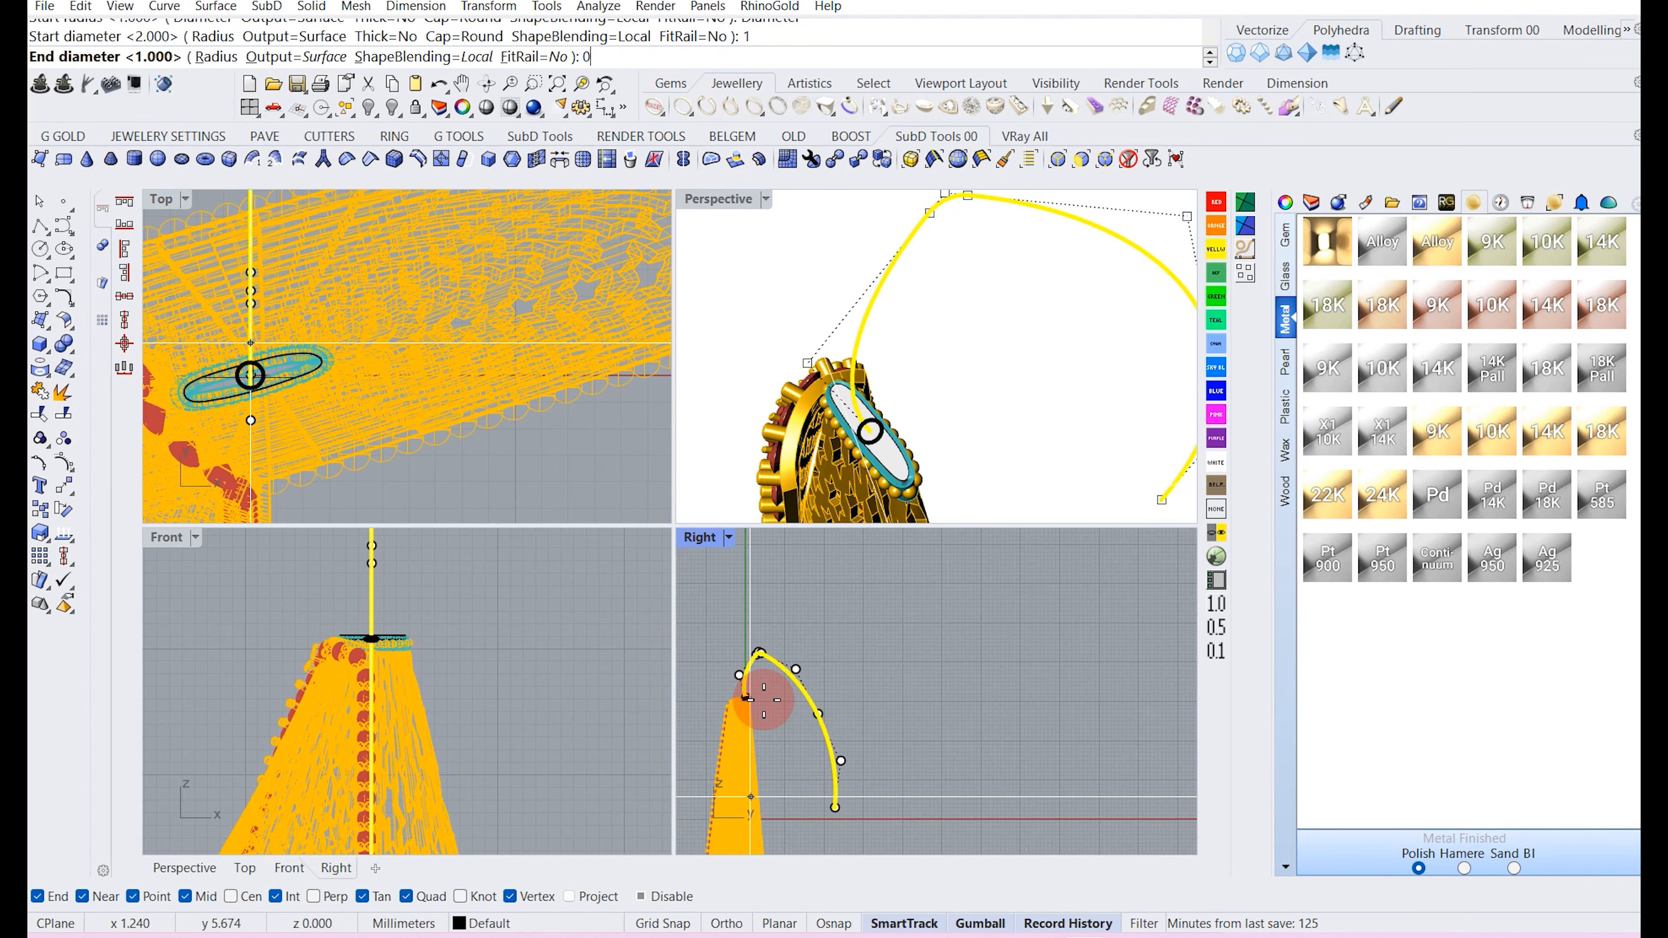
pyautogui.write('0.')
pyautogui.press('Return')
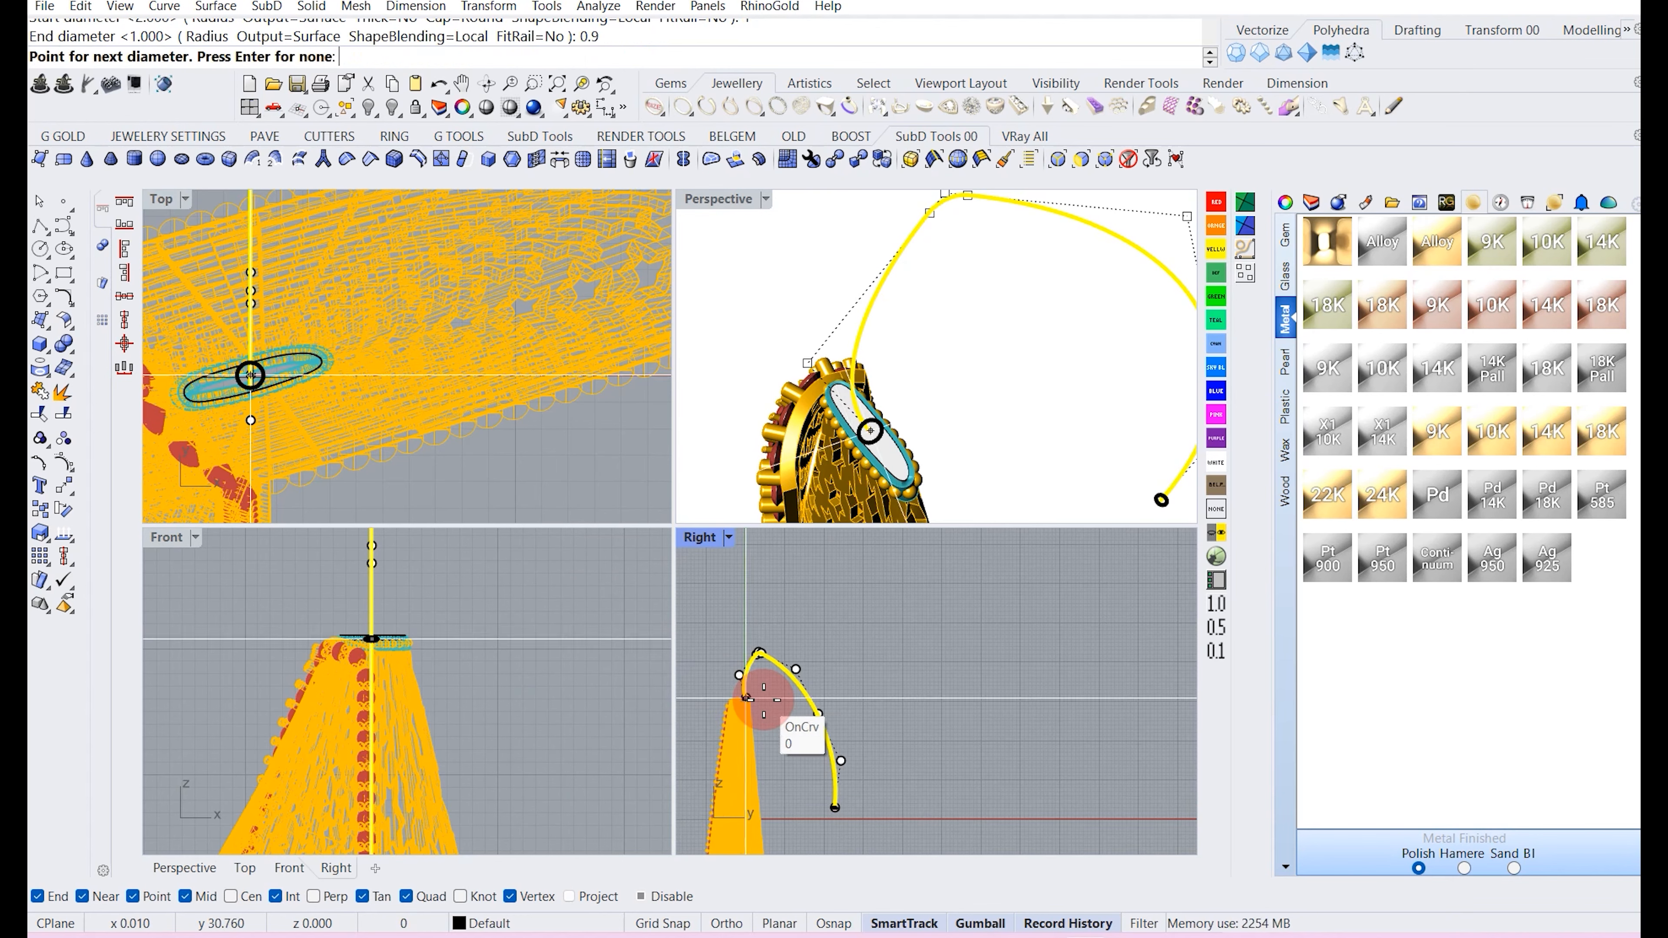
pyautogui.press('Return')
pyautogui.click(981, 687)
pyautogui.press('Escape')
# Assign the bail pipe to Layer 05.
pyautogui.scroll(-5, 826, 328)
pyautogui.moveTo(827, 328); pyautogui.dragTo(733, 456, button='right')
pyautogui.doubleClick(722, 199)
pyautogui.scroll(6, 654, 458)
pyautogui.moveTo(733, 394); pyautogui.dragTo(656, 526, button='right')
pyautogui.scroll(5, 550, 598)
pyautogui.scroll(4, 526, 588)
pyautogui.scroll(-8, 530, 599)
pyautogui.moveTo(529, 599); pyautogui.dragTo(593, 870, button='right')
pyautogui.click(489, 923)
pyautogui.click(607, 328)
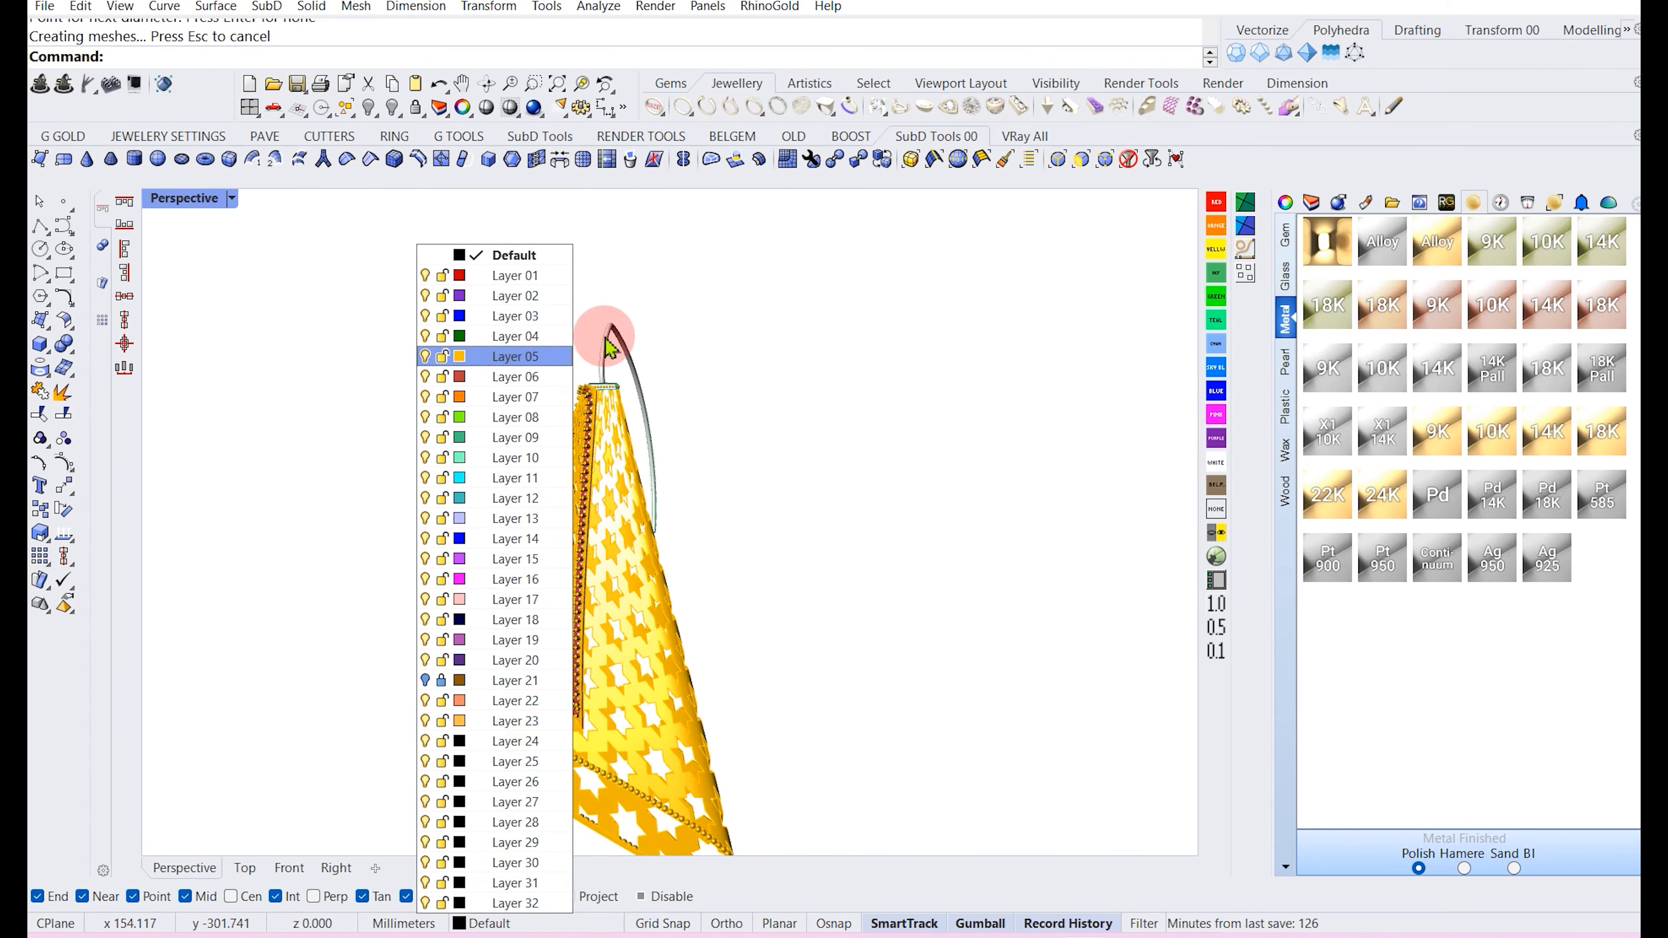
pyautogui.click(477, 923)
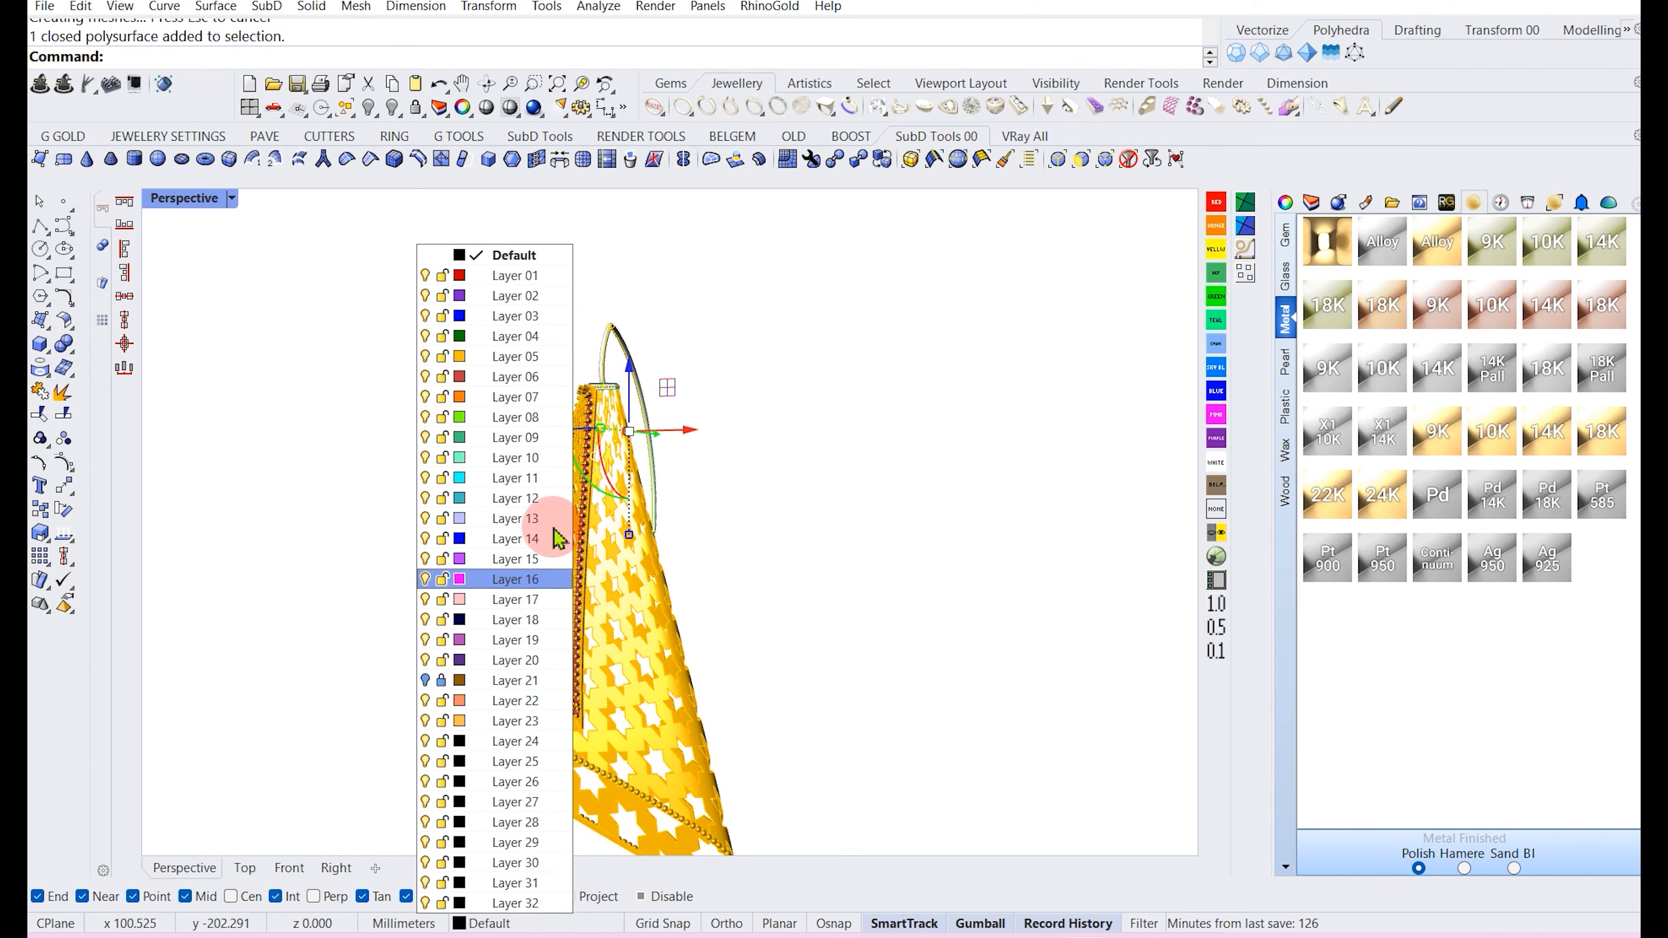
pyautogui.click(493, 357)
# Remove the top ring from the pendant's group.
pyautogui.moveTo(455, 399); pyautogui.dragTo(611, 452, button='right')
pyautogui.scroll(5, 640, 402)
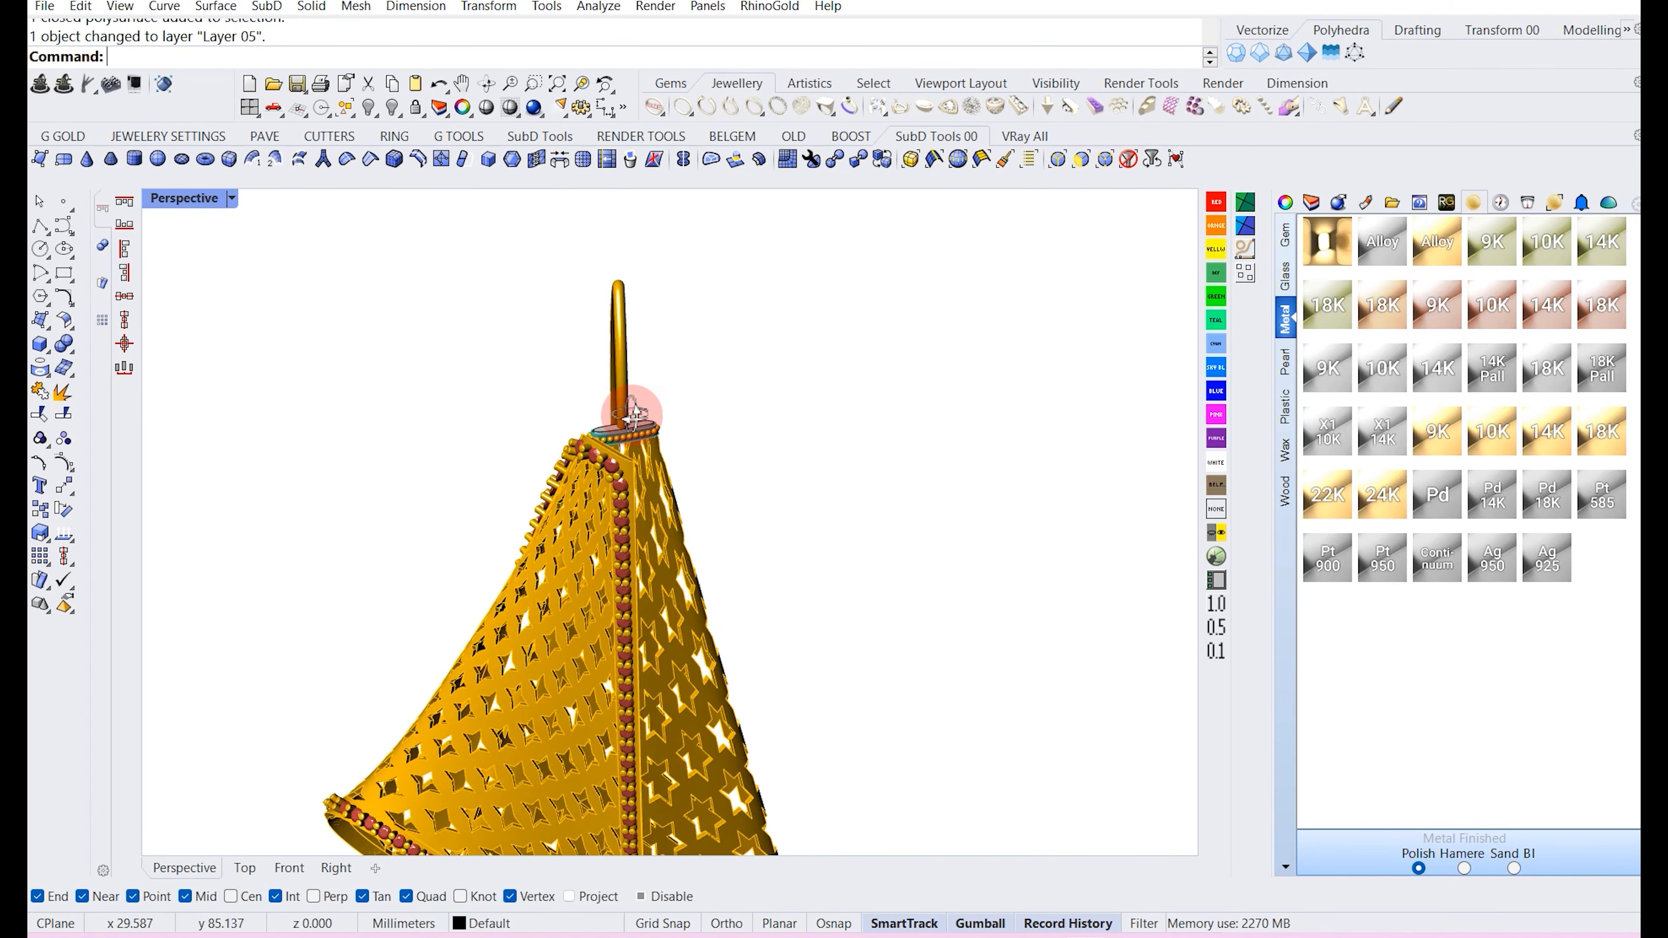
pyautogui.scroll(3, 700, 436)
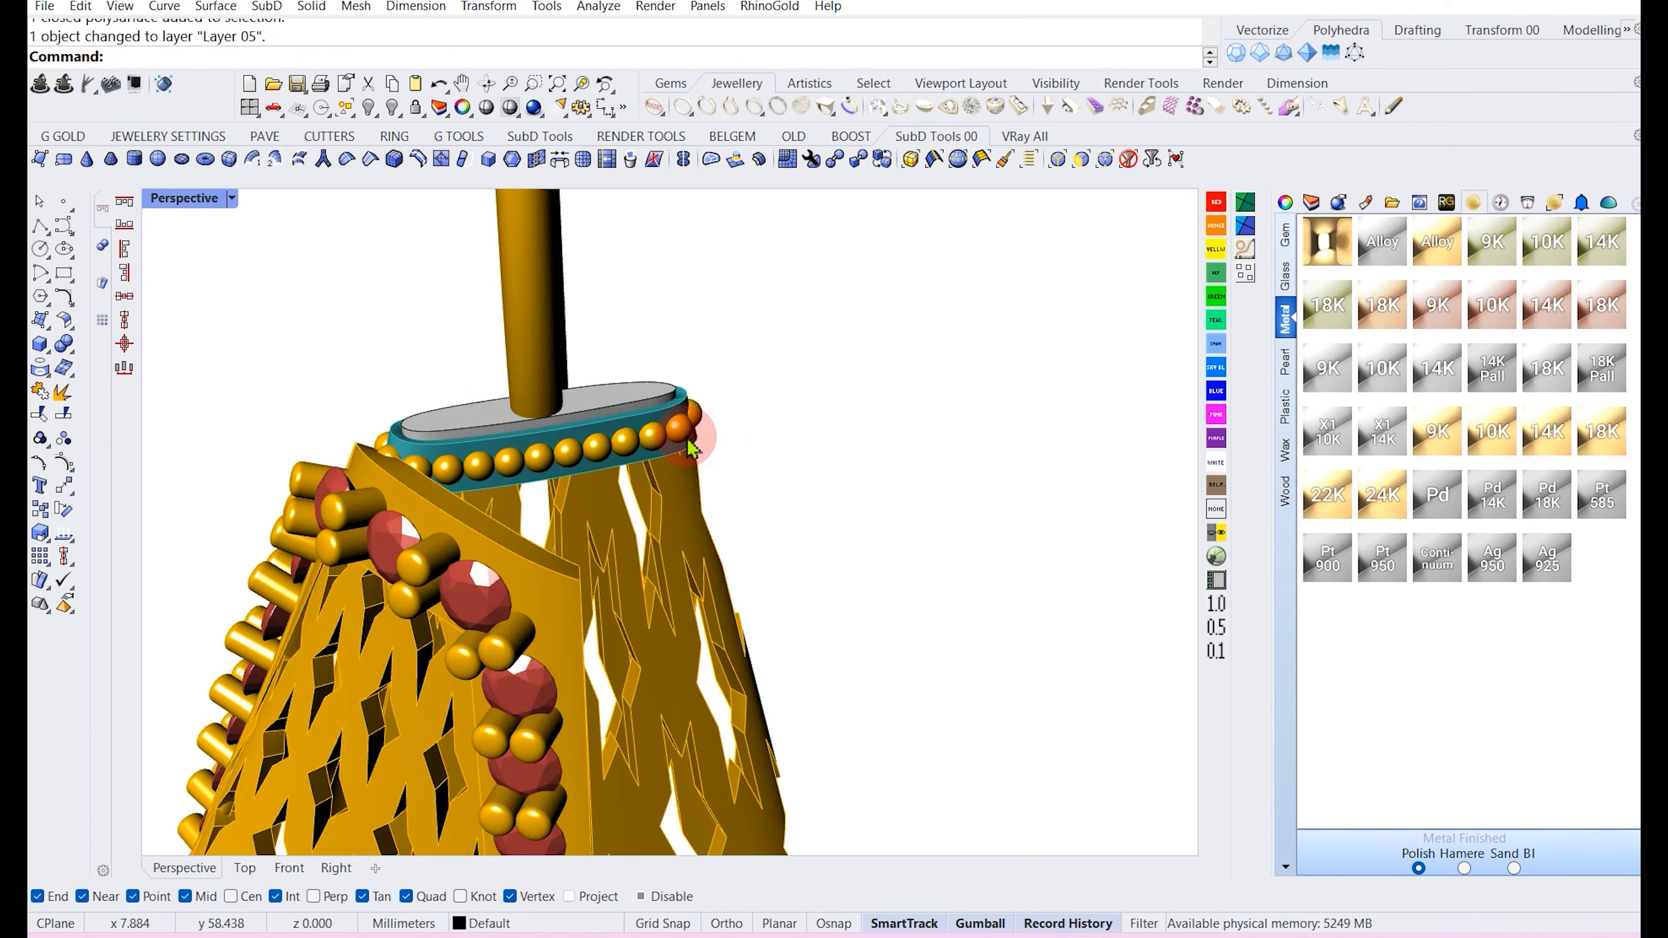
pyautogui.click(700, 436)
pyautogui.click(489, 929)
pyautogui.click(912, 484)
pyautogui.moveTo(912, 484); pyautogui.dragTo(755, 460, button='right')
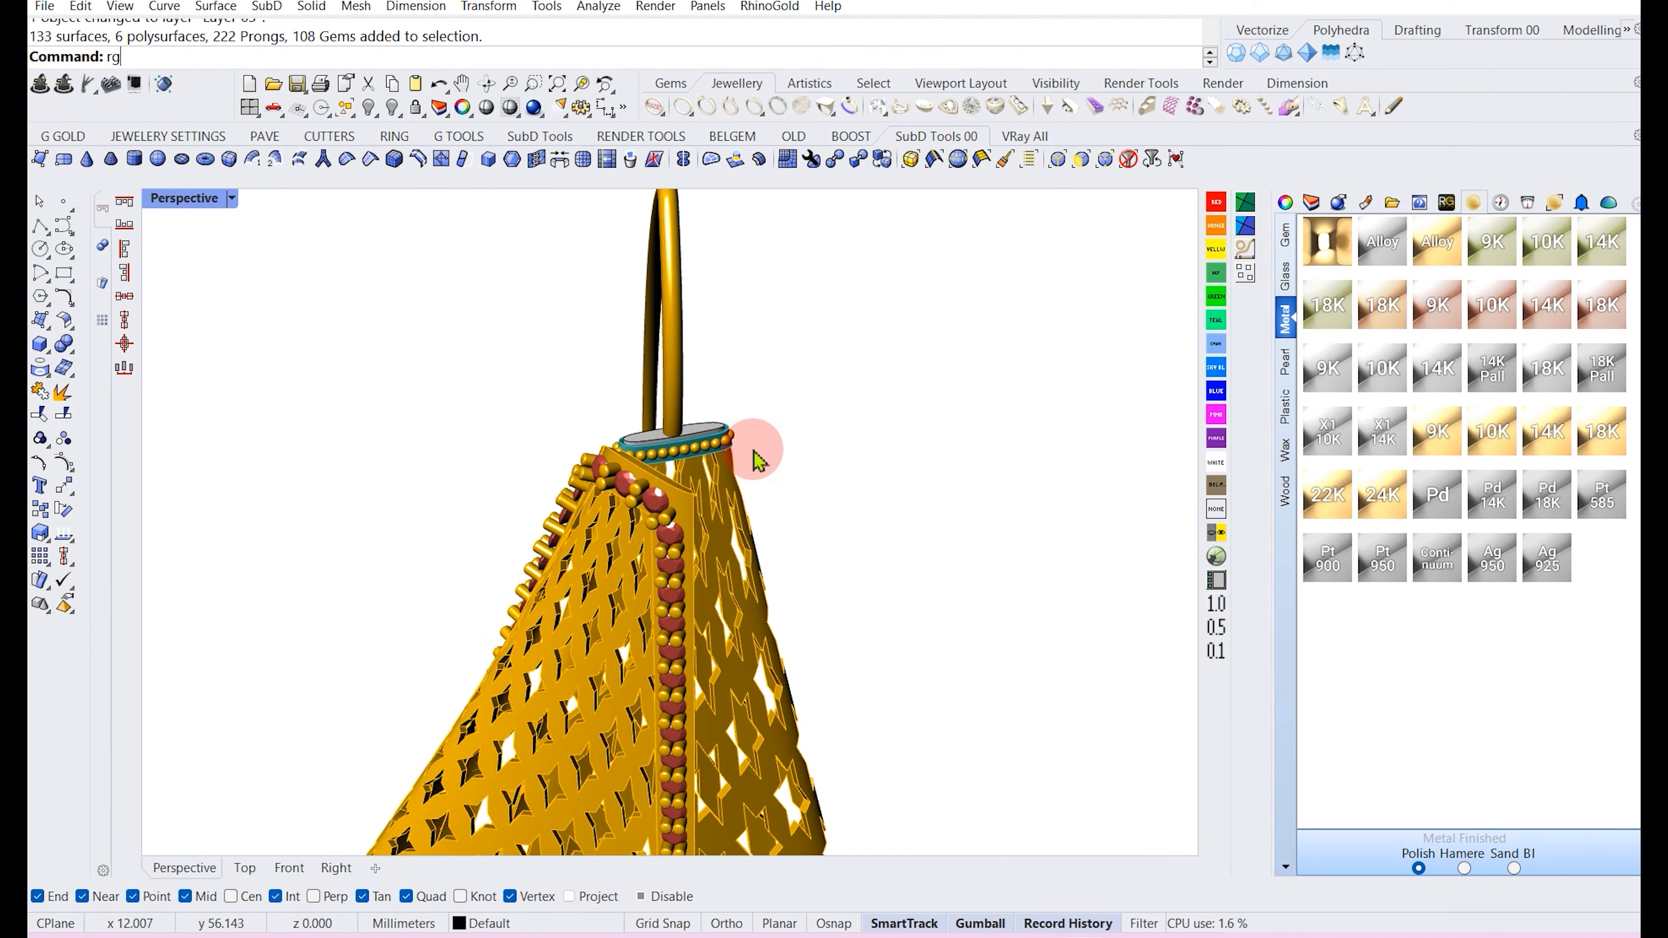
pyautogui.press('Return')
pyautogui.scroll(3, 683, 440)
pyautogui.click(635, 462)
pyautogui.press('Return')
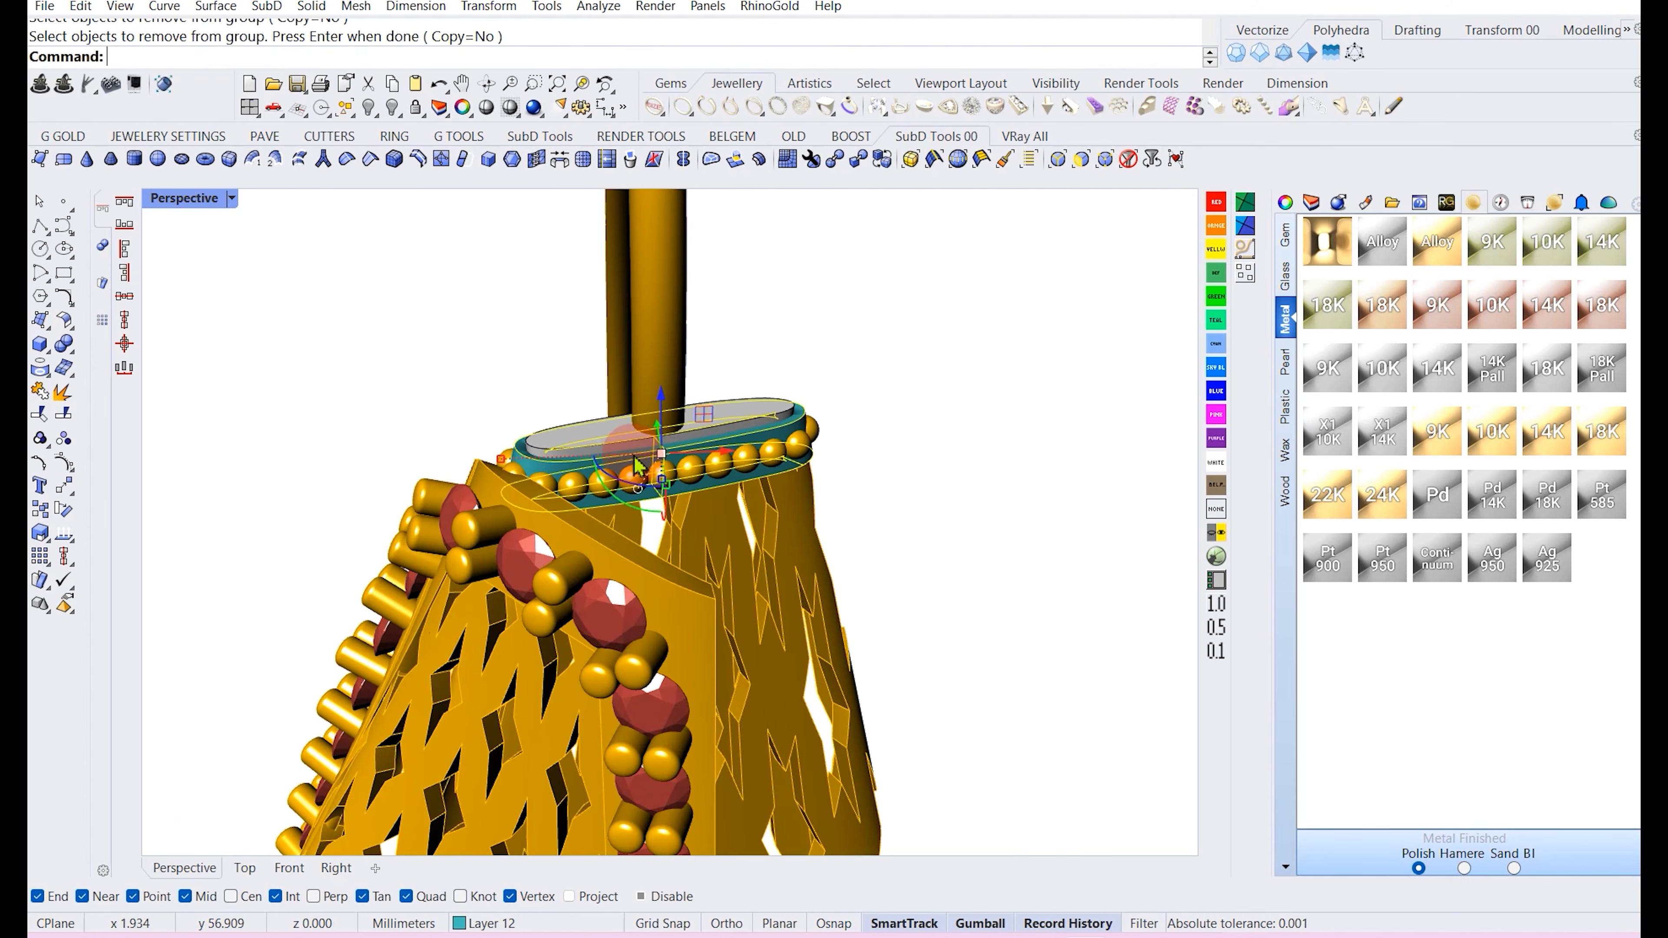
# Assign the top ring to Layer 05.
pyautogui.scroll(-5, 636, 463)
pyautogui.click(489, 923)
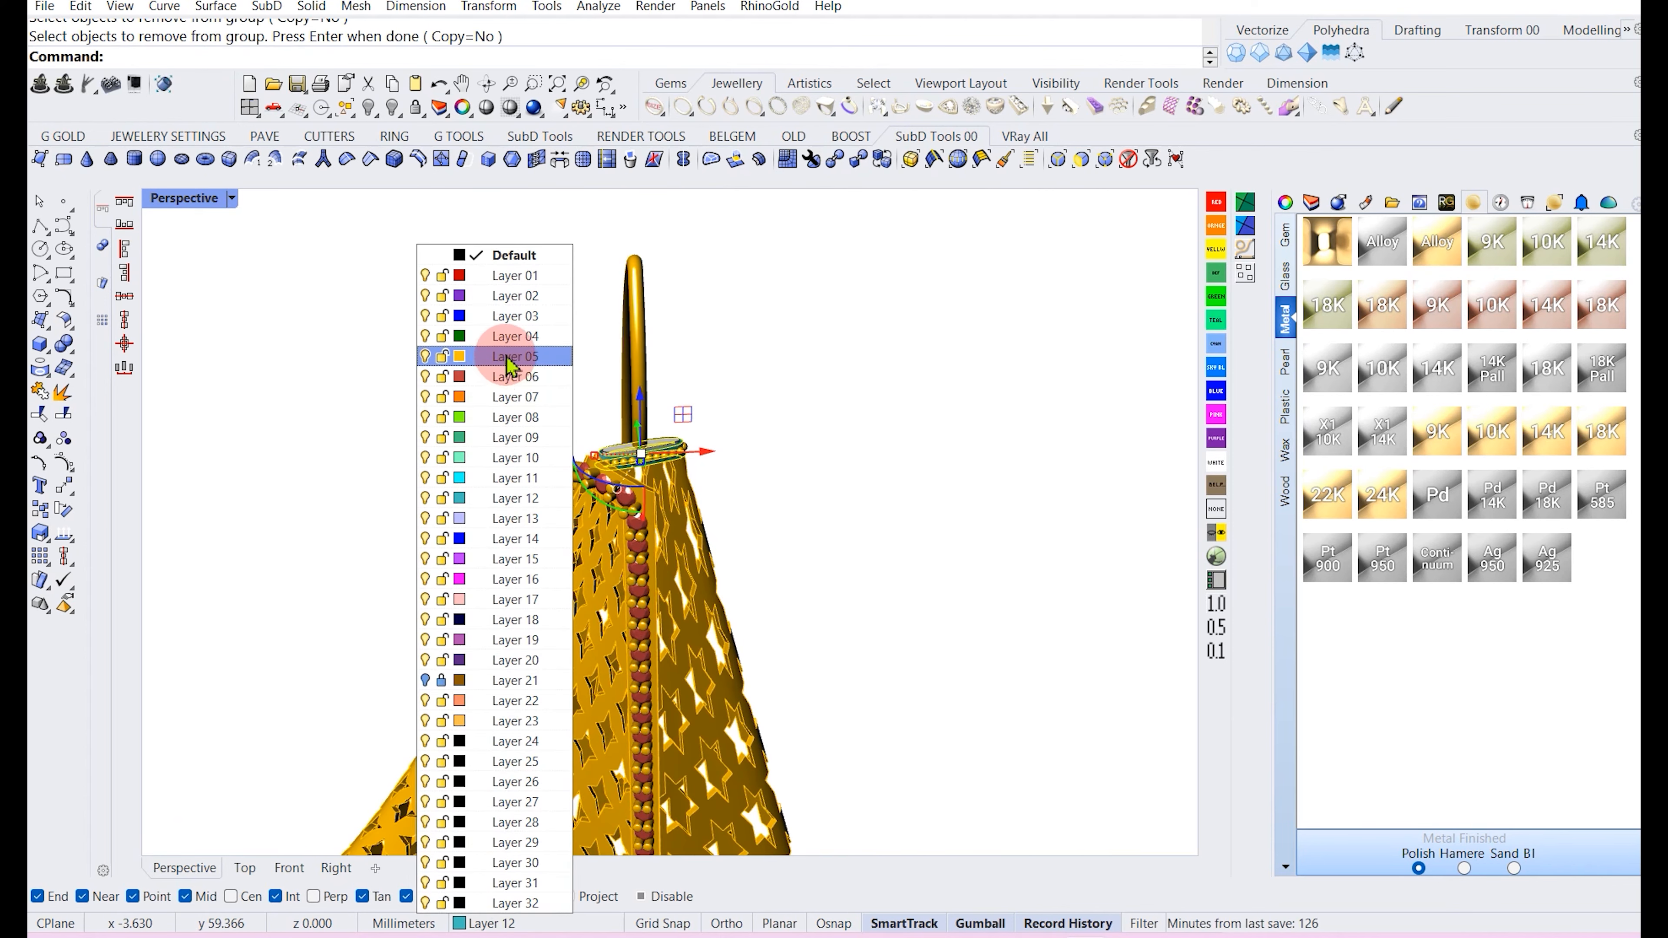
pyautogui.click(510, 365)
pyautogui.click(428, 376)
# Remove the second top-ring piece from the pendant's group.
pyautogui.scroll(5, 595, 420)
pyautogui.click(617, 476)
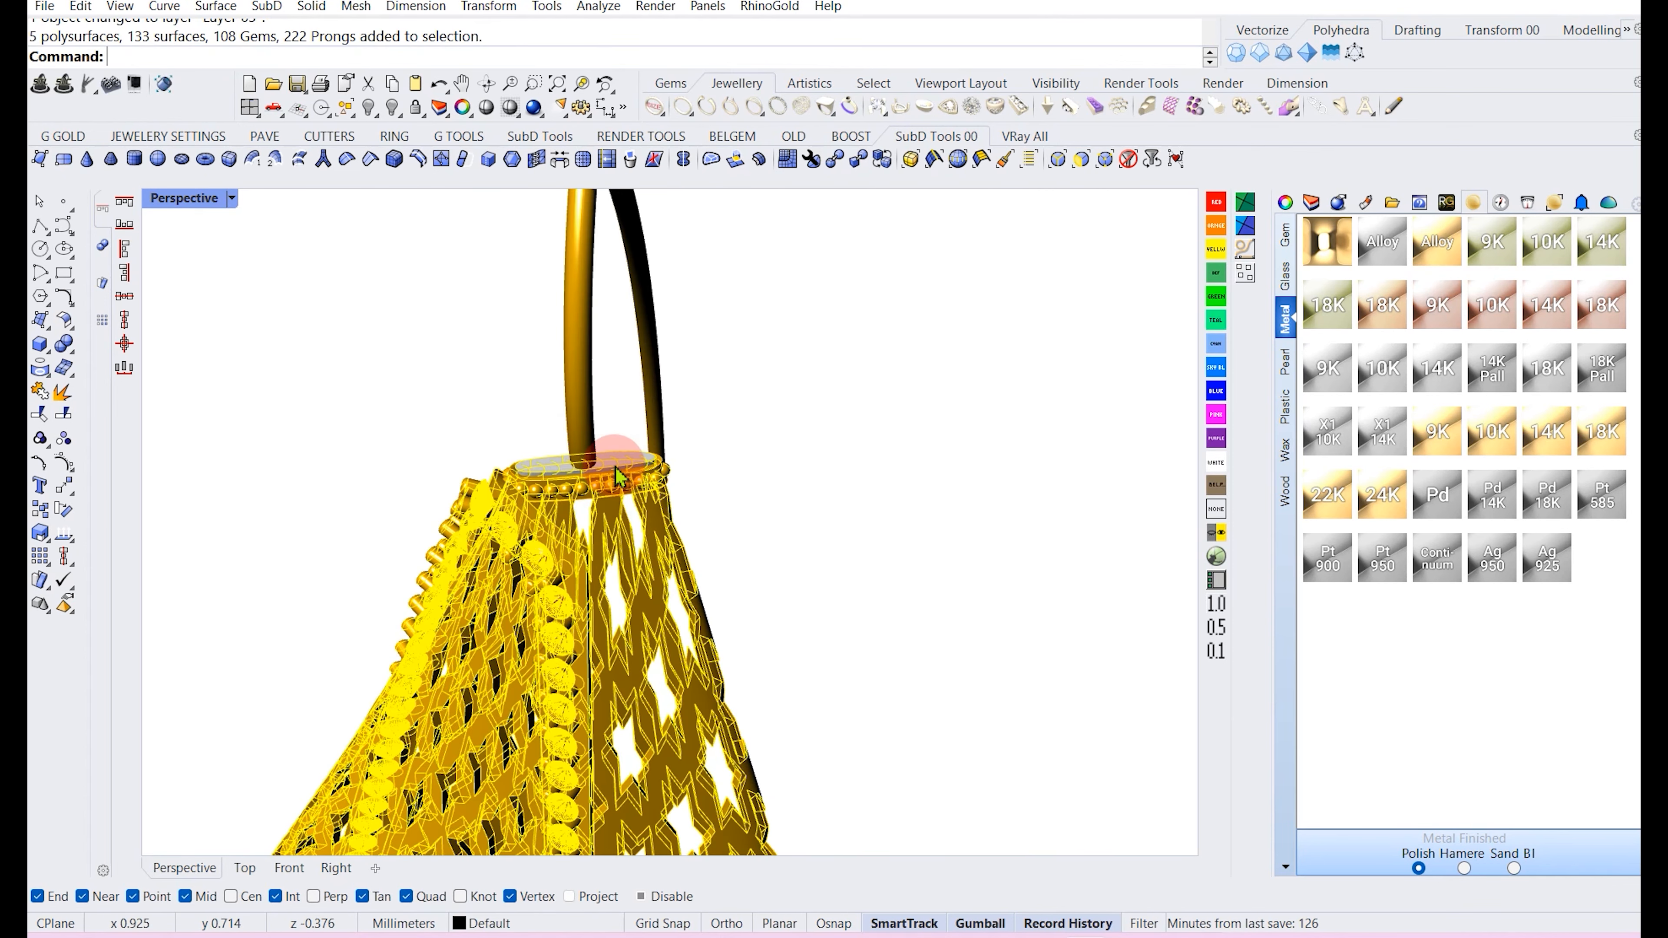
pyautogui.click(452, 433)
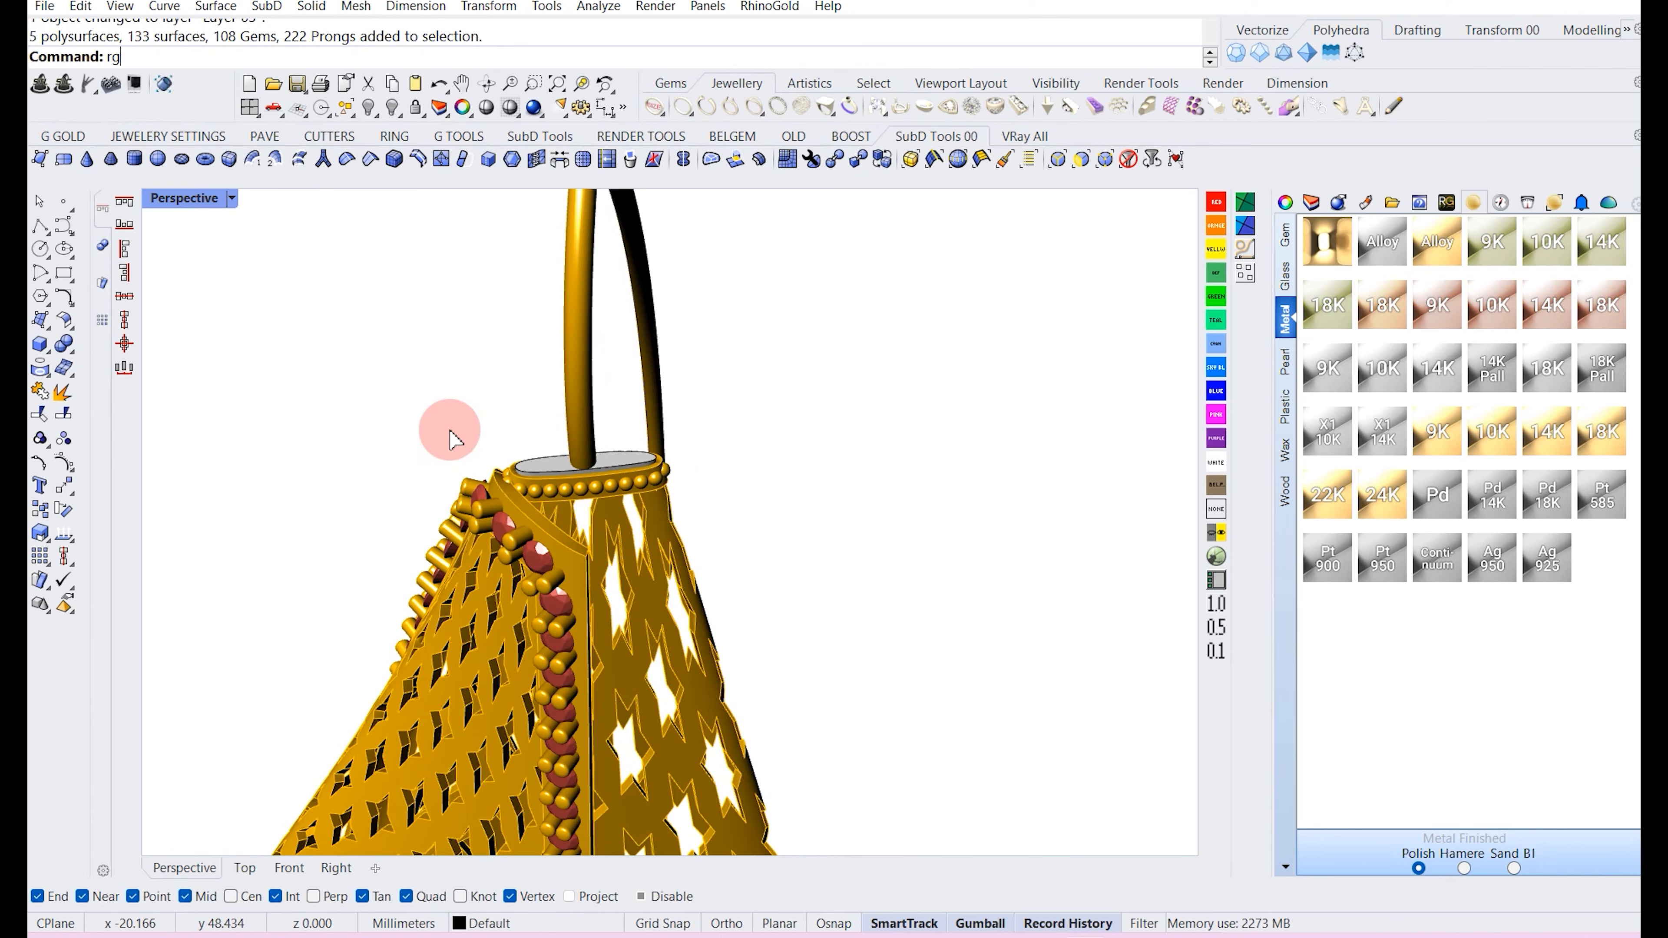
pyautogui.press('Return')
pyautogui.scroll(3, 551, 455)
pyautogui.click(541, 467)
pyautogui.scroll(-3, 543, 480)
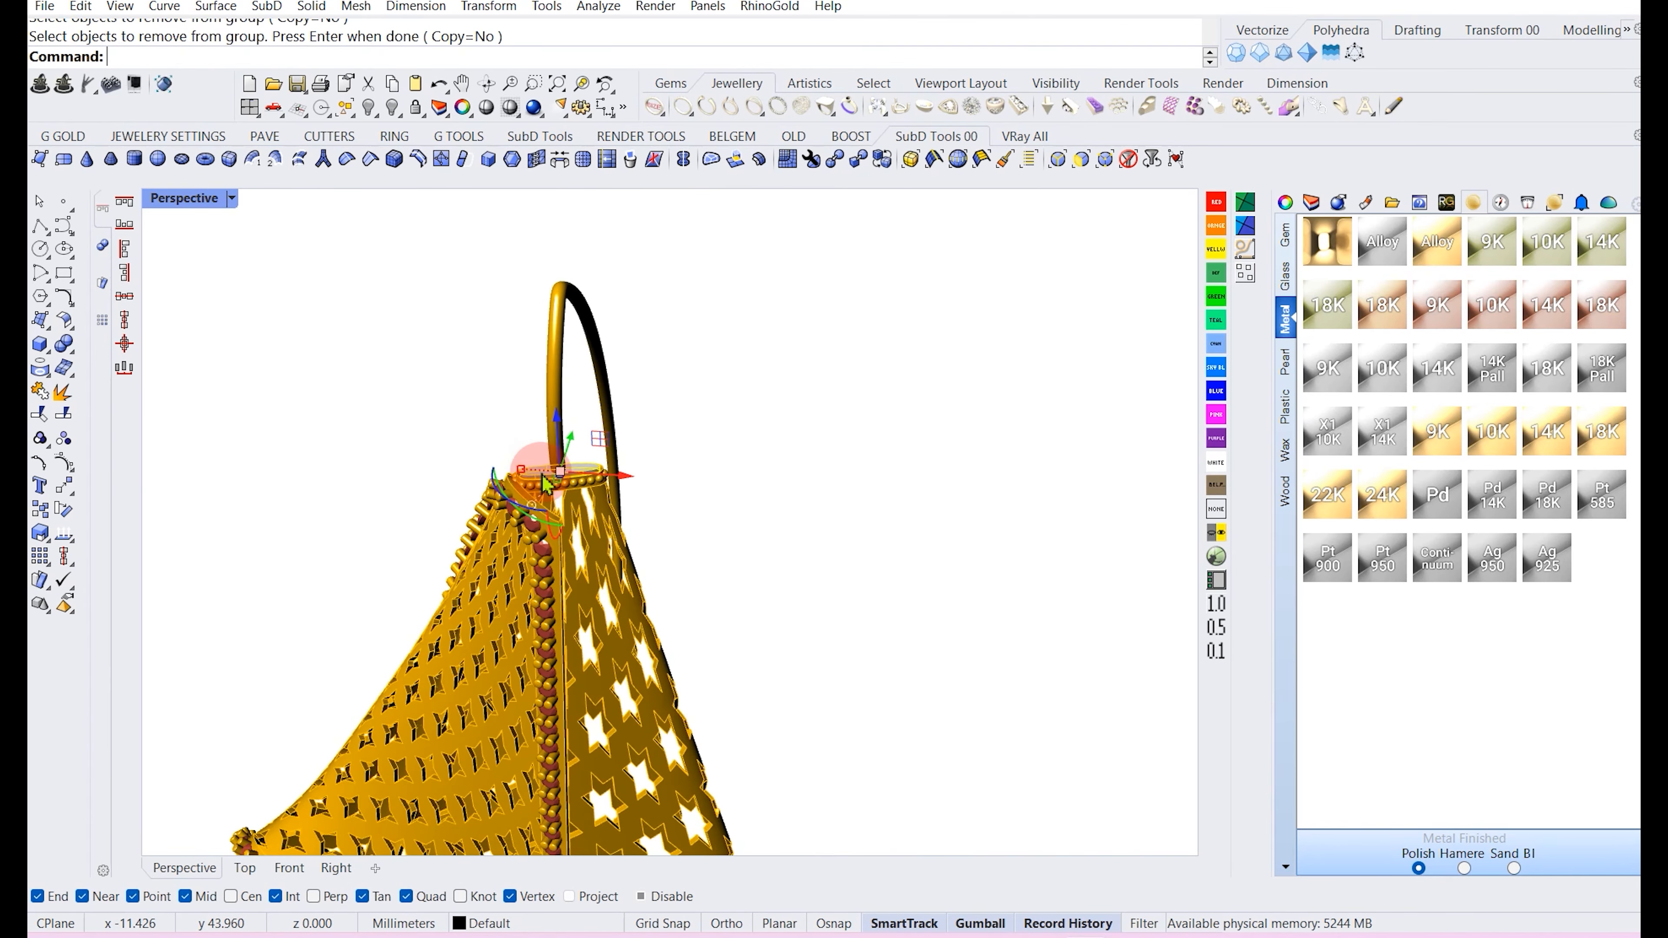
# Assign the second top-ring piece to Layer 05.
pyautogui.click(486, 922)
pyautogui.click(528, 357)
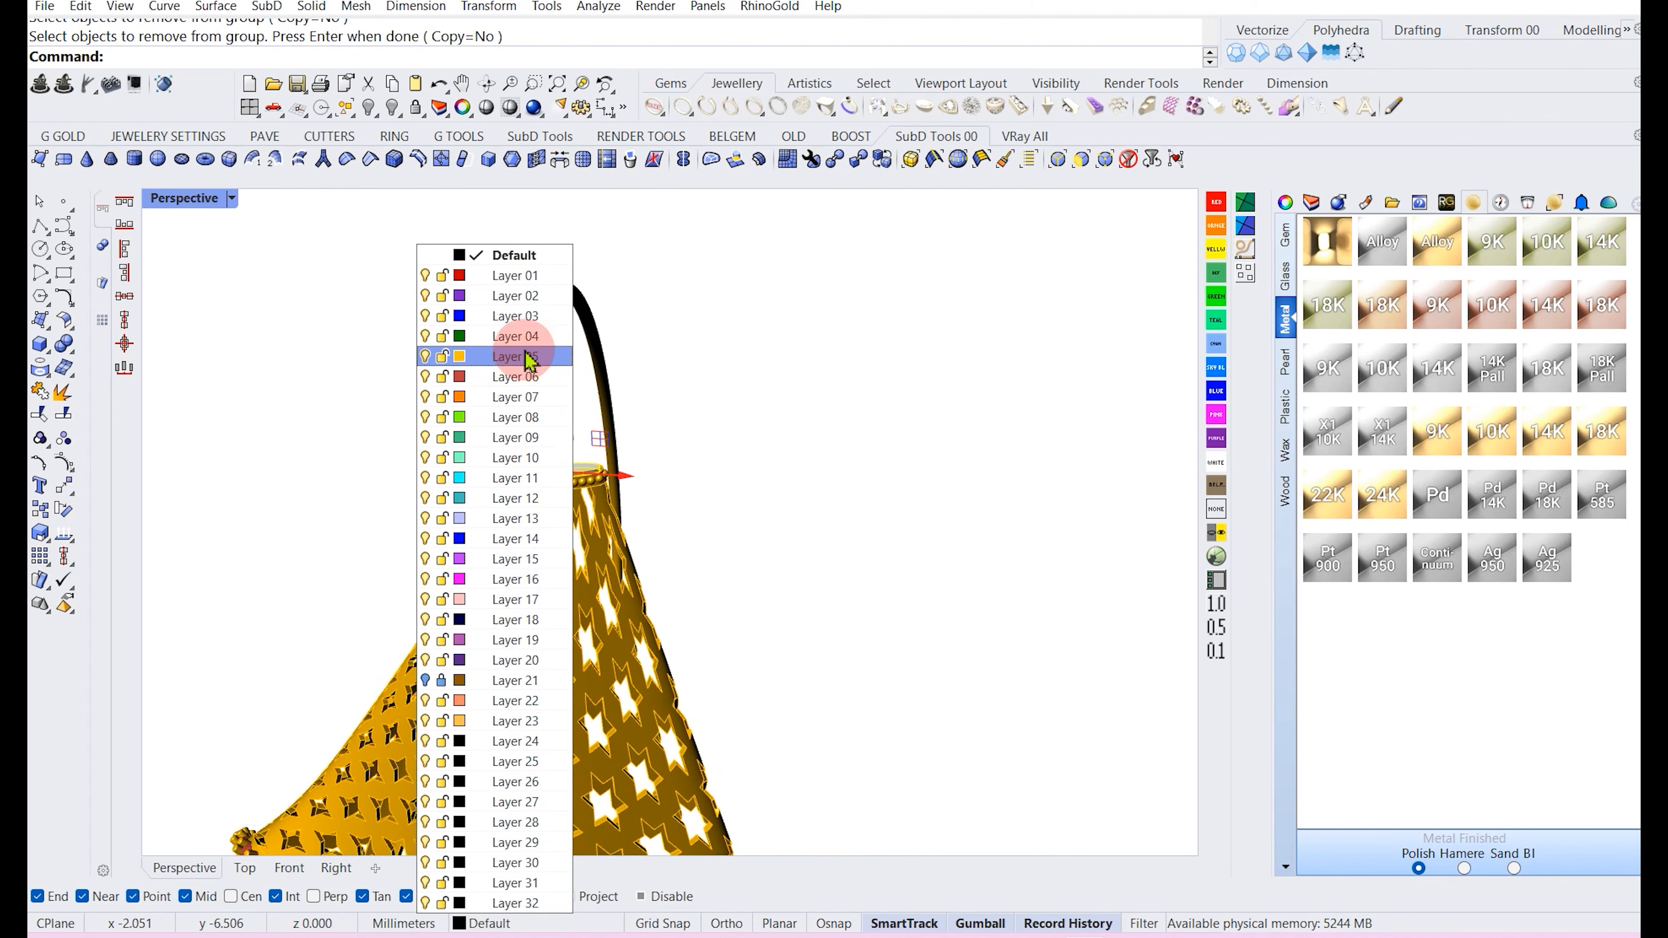
pyautogui.scroll(-3, 542, 412)
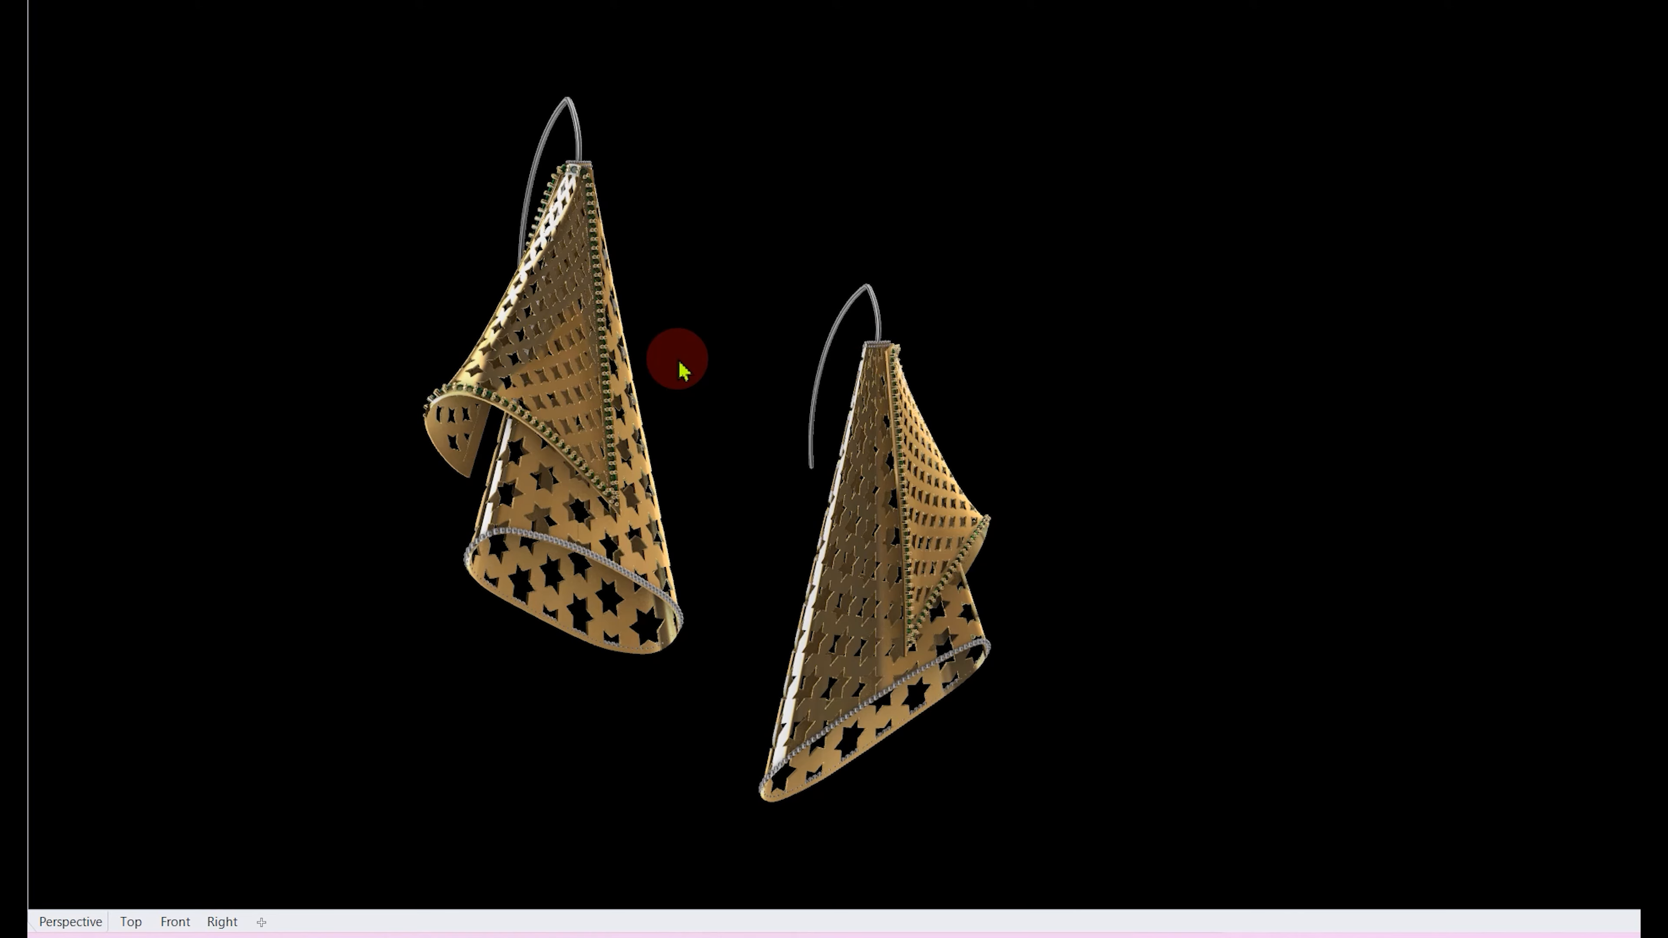
# Orbit the rendered pair of earrings to examine them from several angles.
pyautogui.moveTo(1103, 304); pyautogui.dragTo(981, 309, button='right')
pyautogui.moveTo(875, 346); pyautogui.dragTo(823, 377, button='right')
pyautogui.moveTo(733, 455); pyautogui.dragTo(670, 365, button='right')
pyautogui.scroll(3, 732, 351)
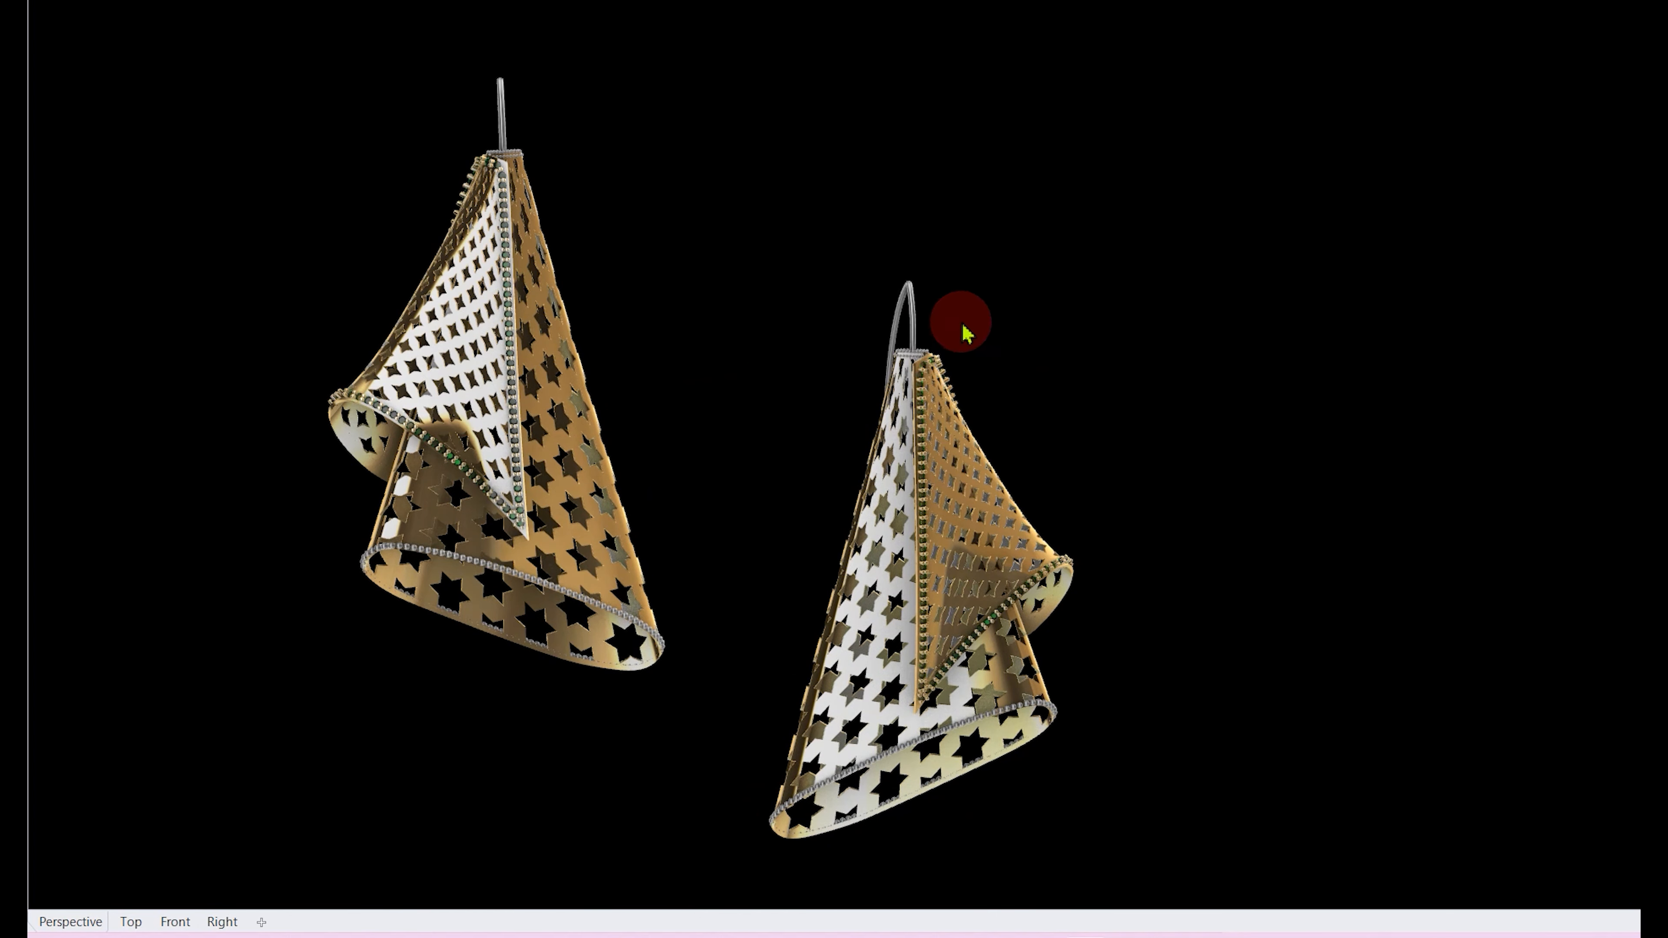
pyautogui.moveTo(919, 287); pyautogui.dragTo(945, 305, button='right')
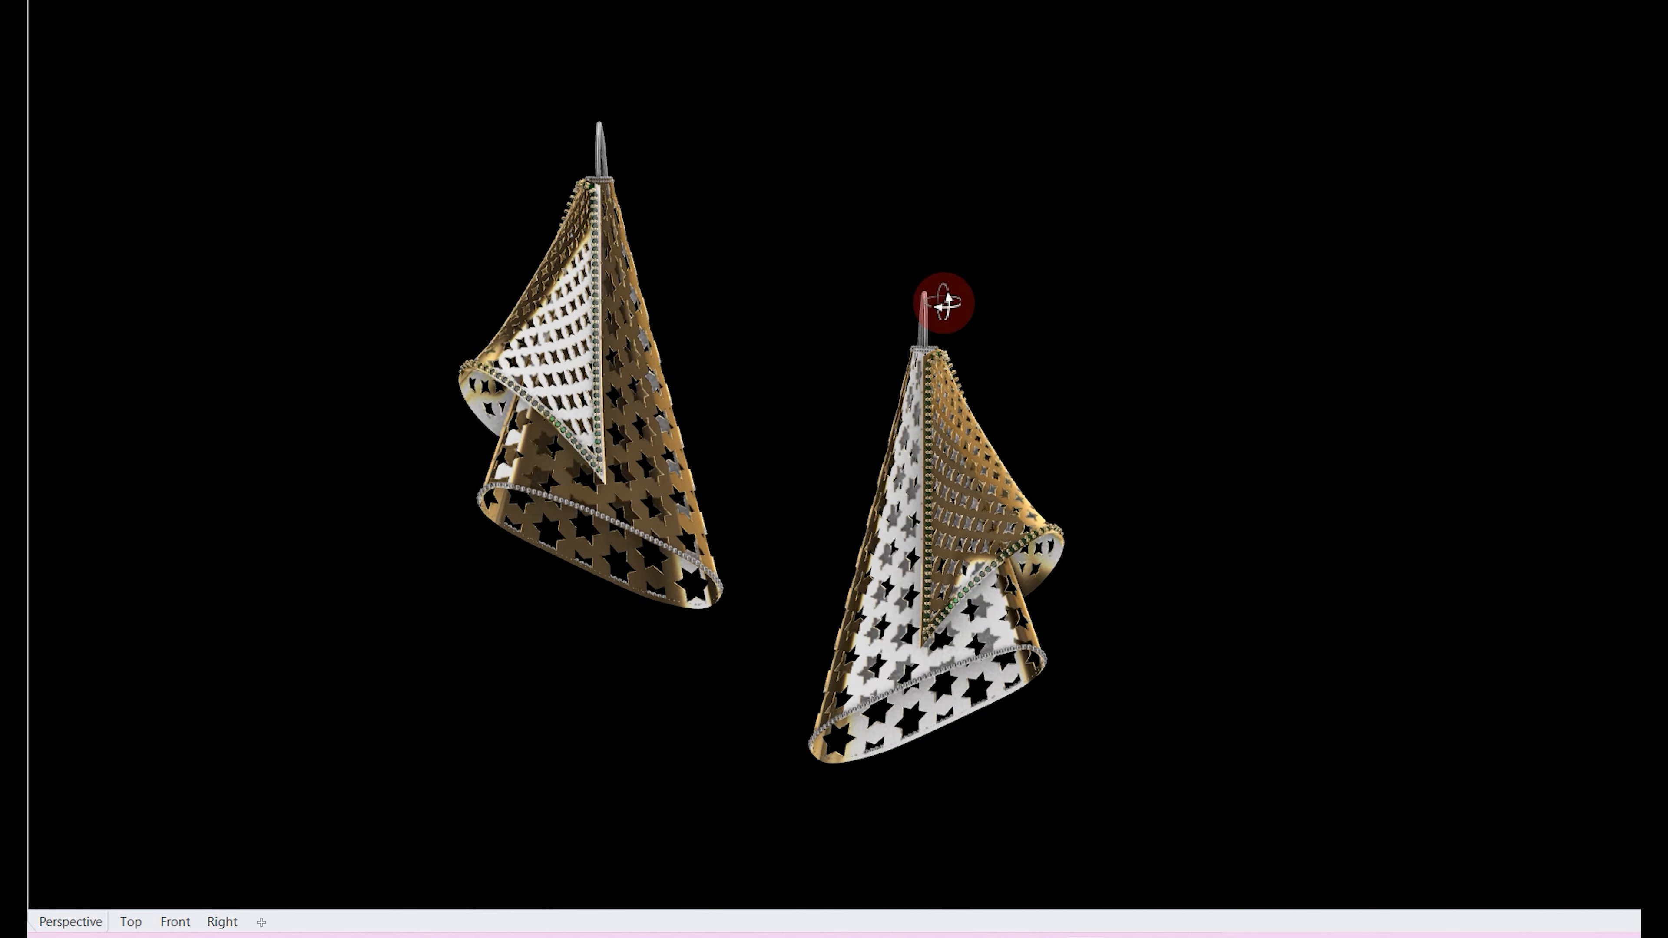